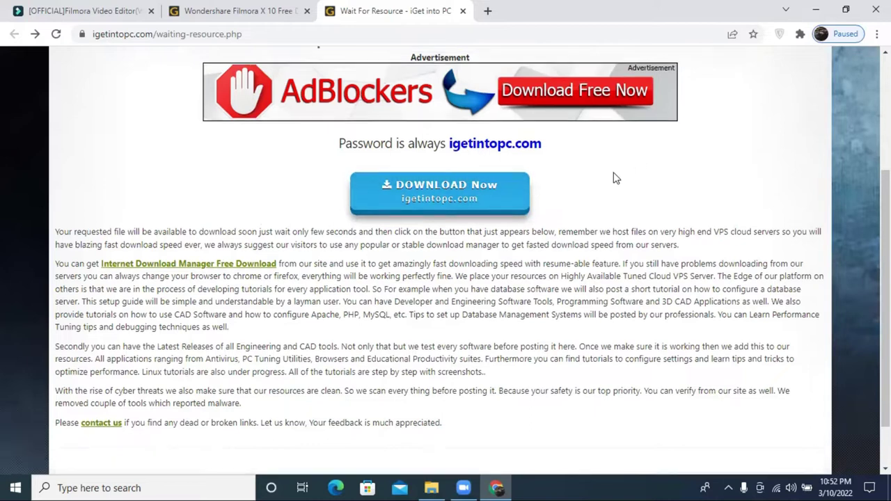
Step: Start the requested file's download from the igetintopc.com waiting page
scroll(591, 279, "down", 2)
left_click(446, 254)
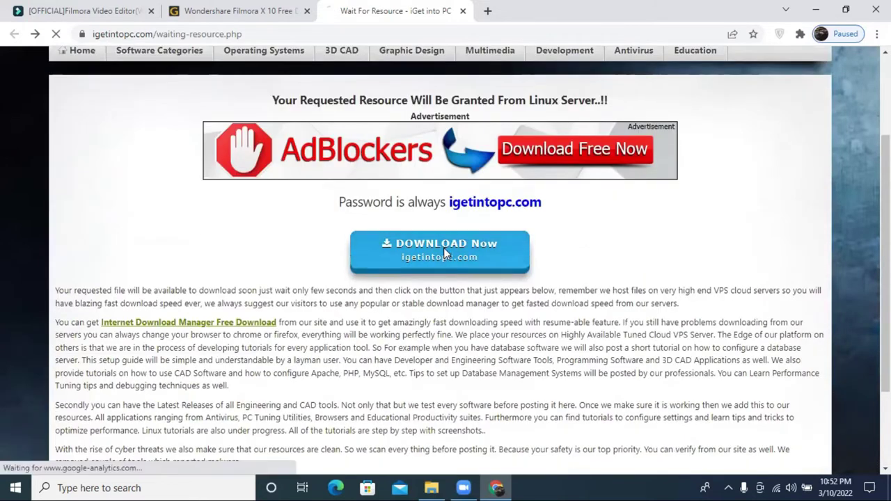
left_click_drag(278, 205, 516, 190)
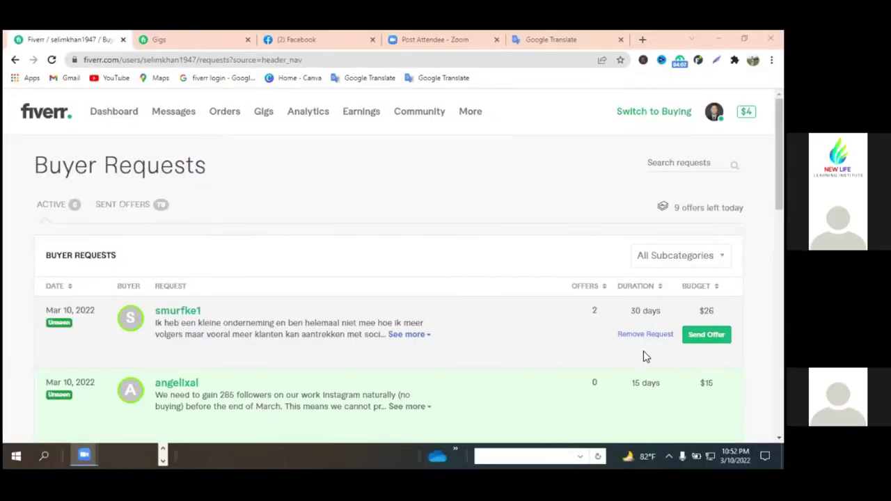
Step: Search Google for "get intu pc" in a new browser tab
left_click(642, 40)
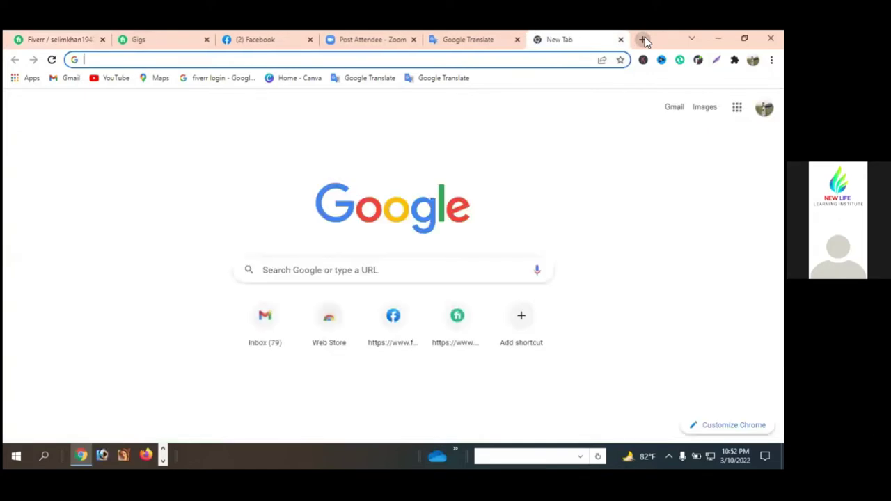
left_click(438, 62)
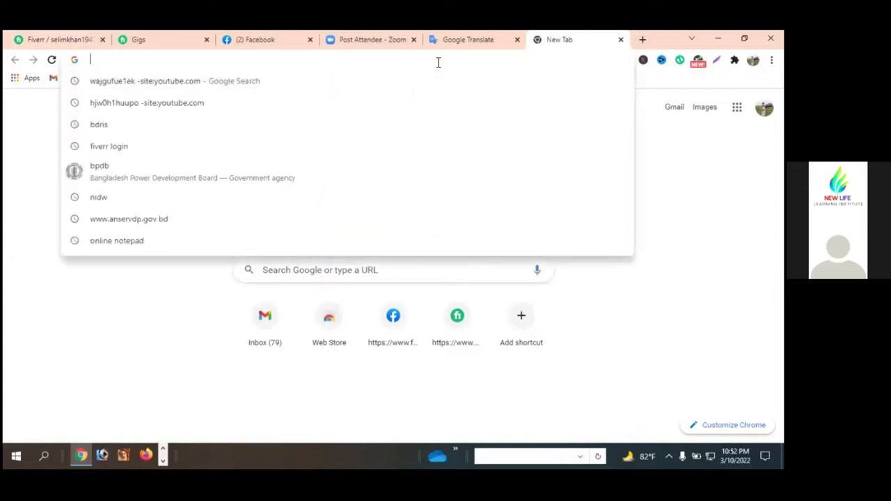
type("gent")
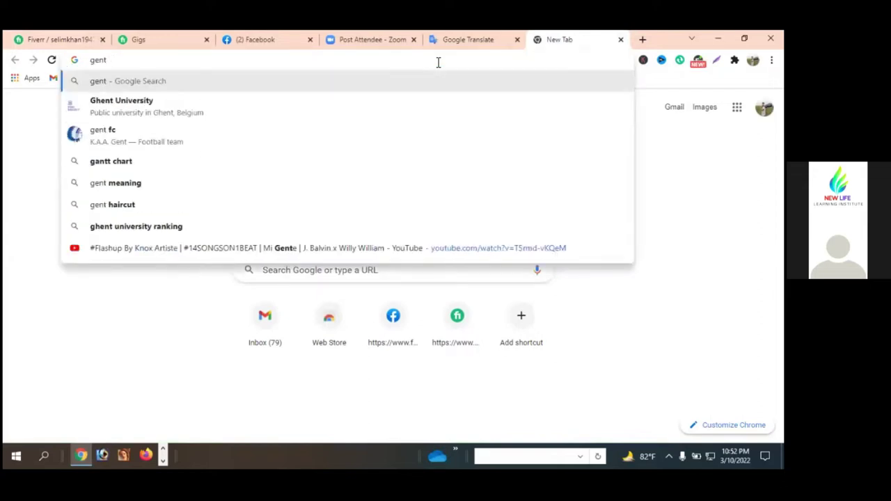
key("BackSpace")
key("BackSpace")
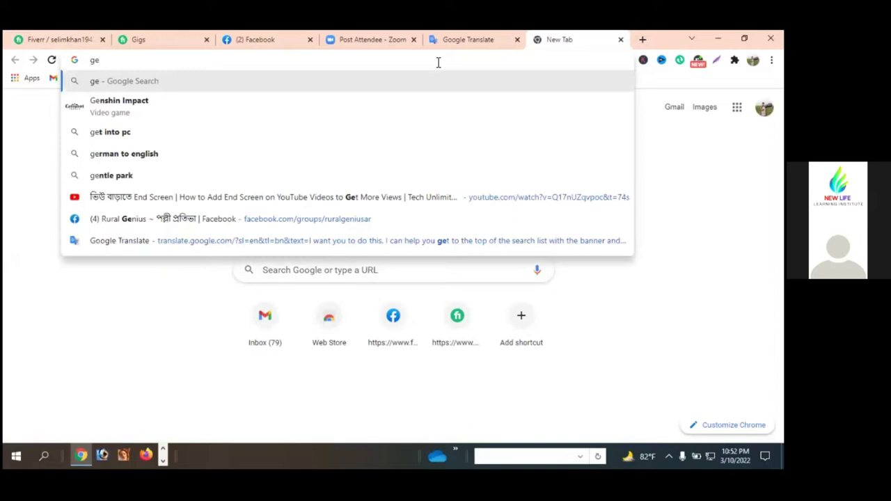
type("t int")
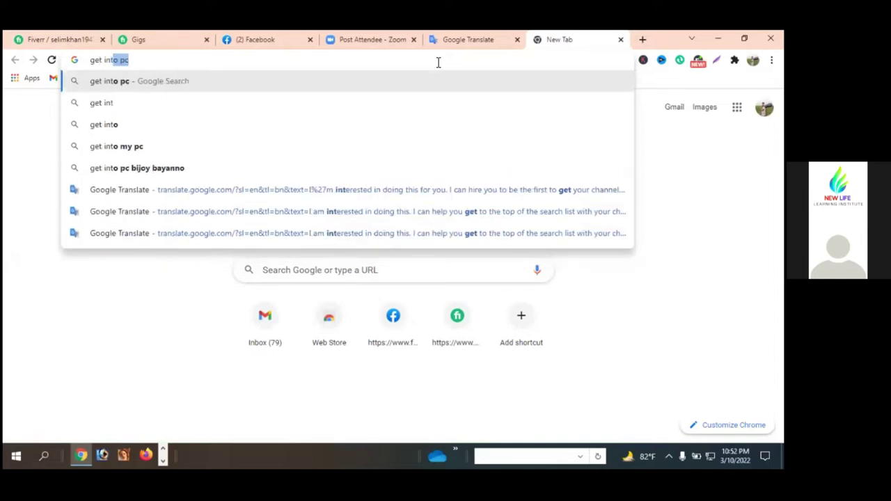
type("u pc")
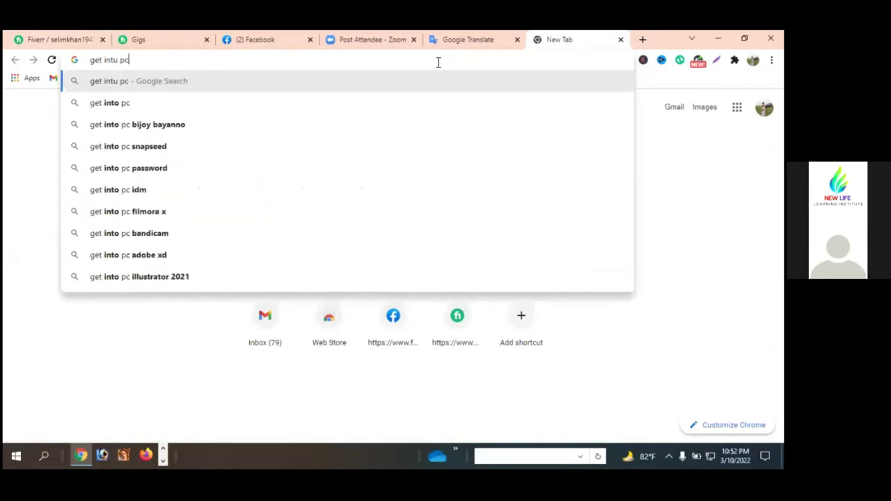
key("Return")
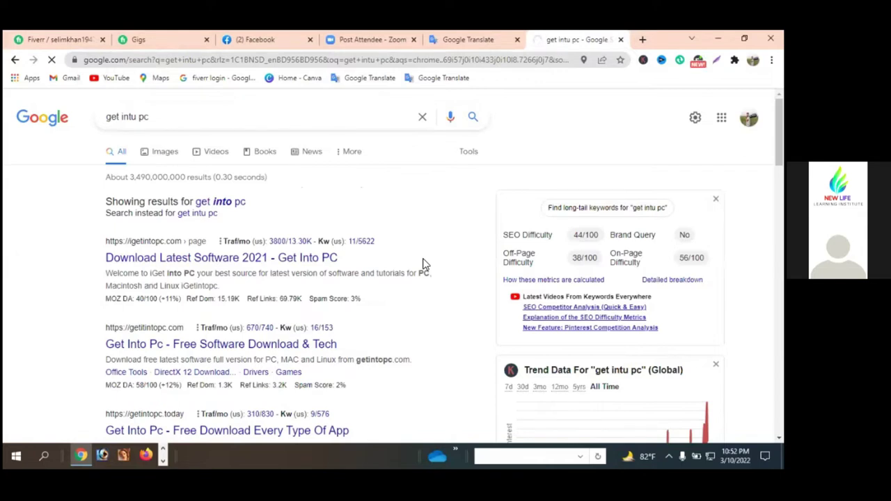
Step: Open the igetintopc.com search result and search the site for "filmora"
left_click(164, 258)
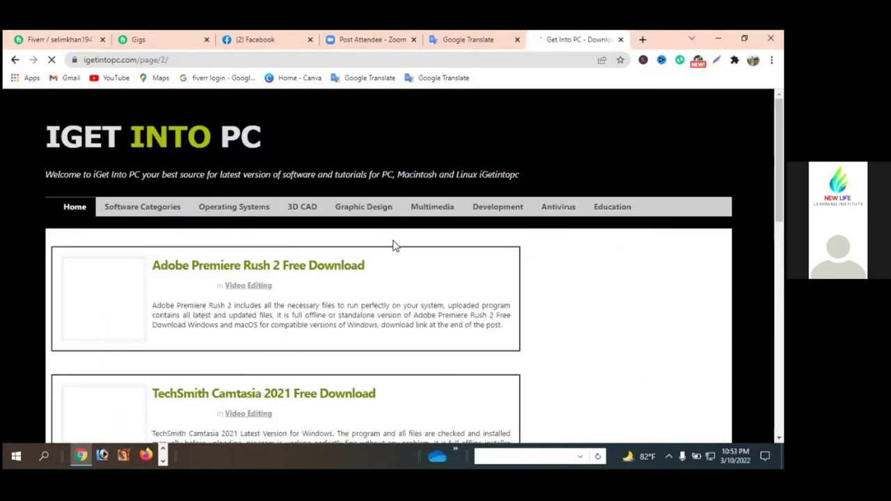
left_click(584, 249)
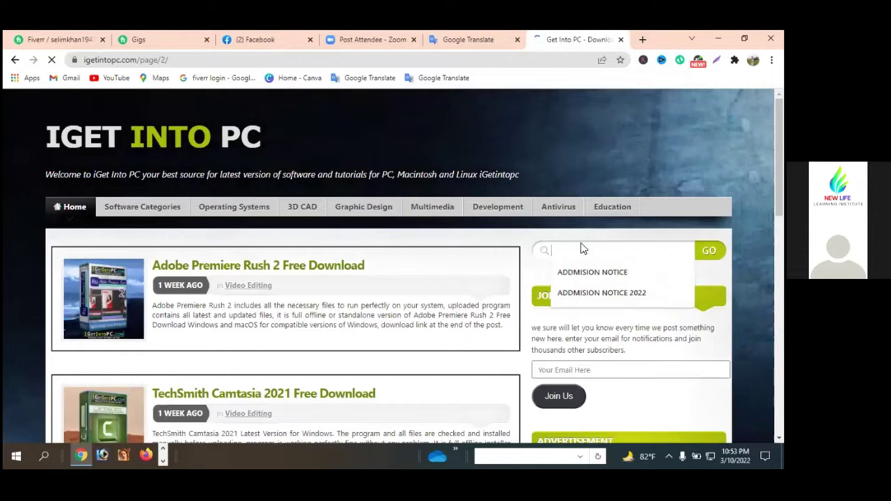
left_click(582, 250)
type("fil")
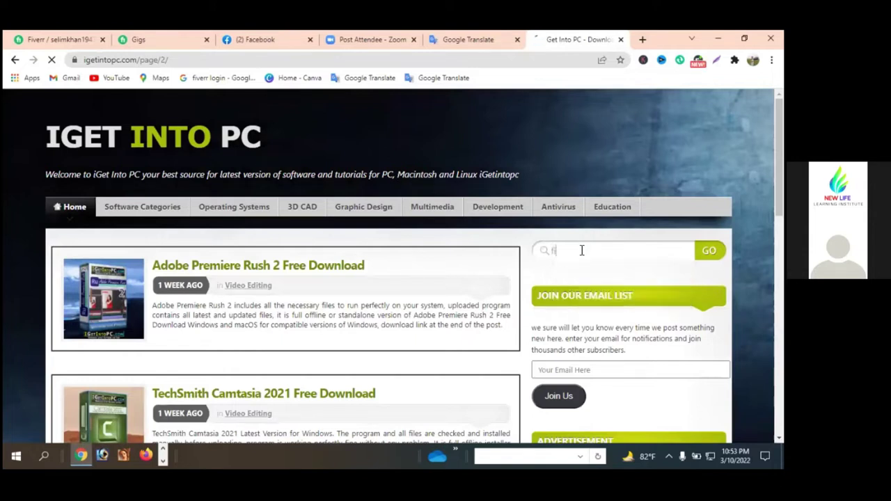
type("mora")
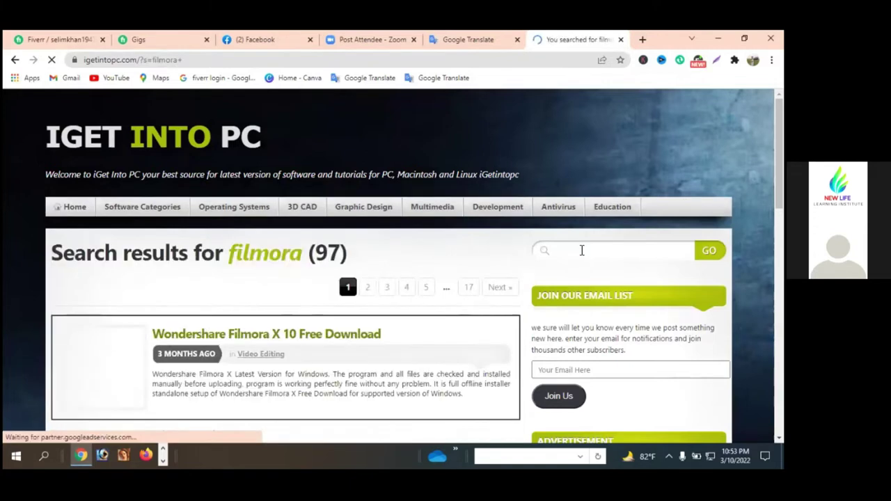
Step: Open the Wondershare Filmora X 10 Free Download page for Windows and request the standard installer download
scroll(327, 336, "down", 1)
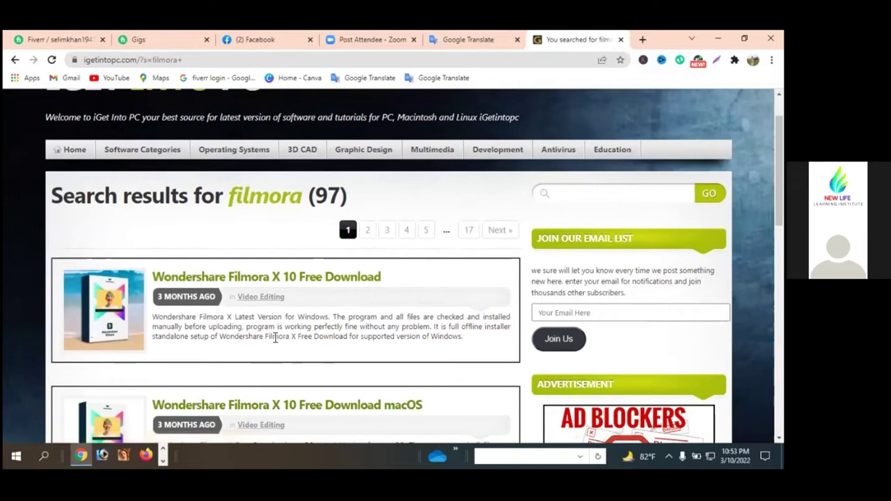
left_click(276, 286)
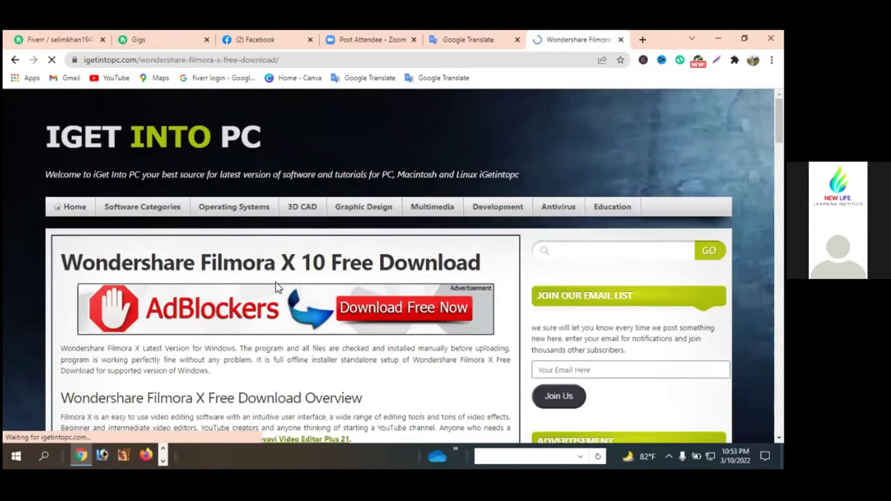
scroll(335, 337, "down", 2)
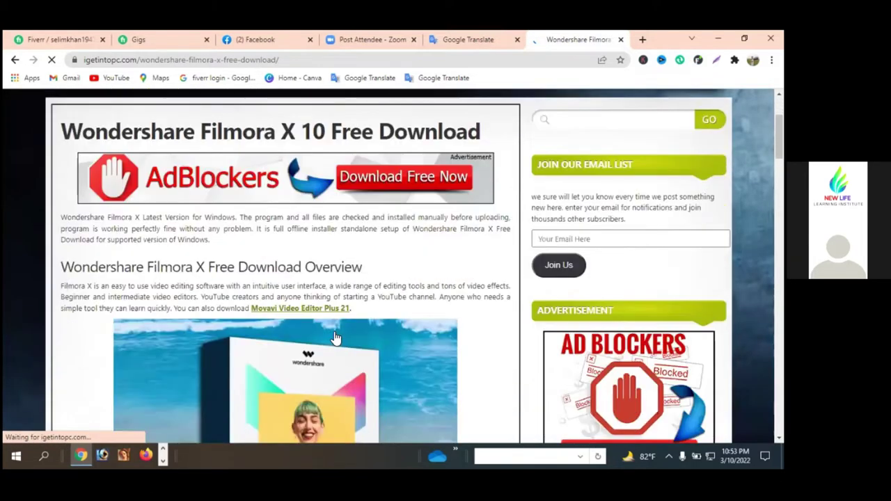
scroll(335, 338, "down", 10)
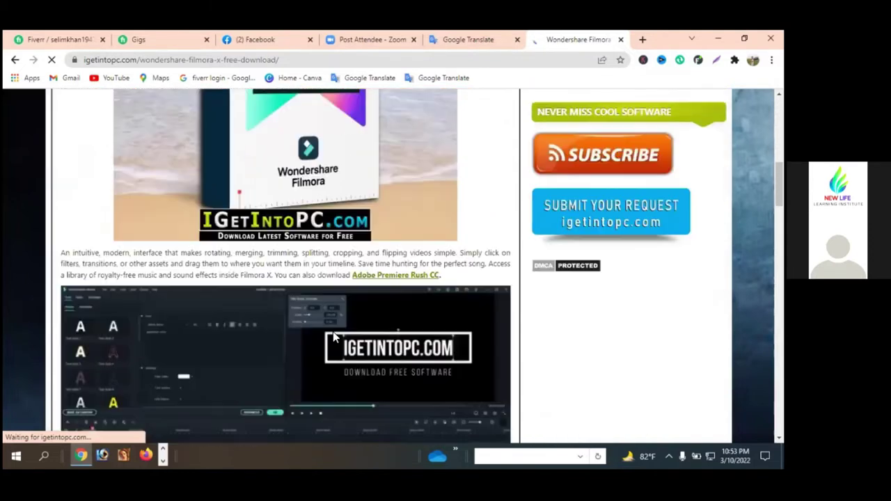
scroll(322, 350, "down", 20)
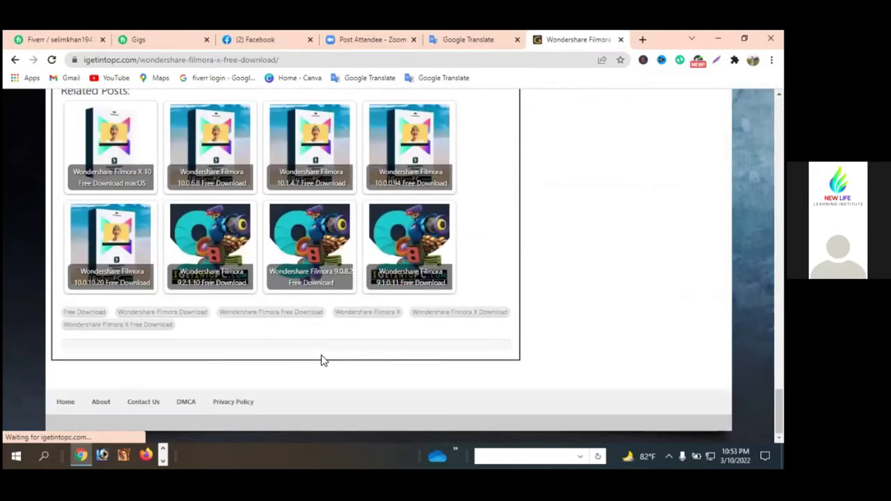
scroll(320, 361, "up", 2)
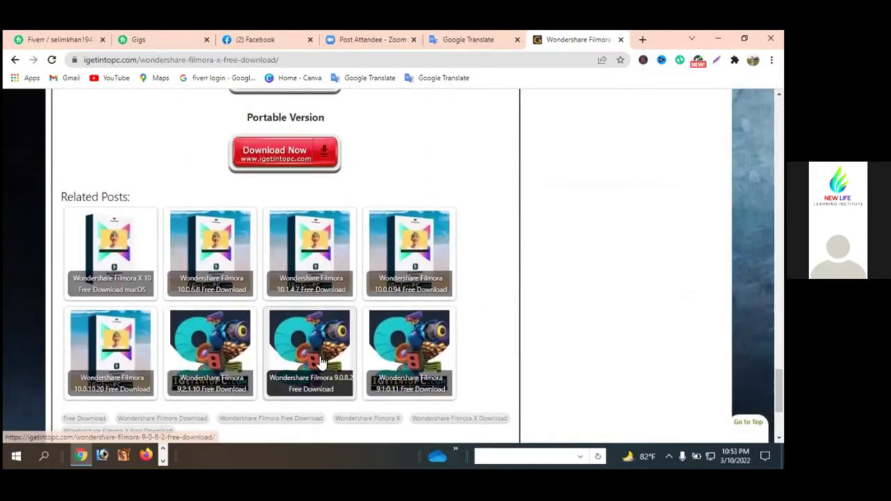
scroll(280, 221, "up", 1)
left_click(304, 211)
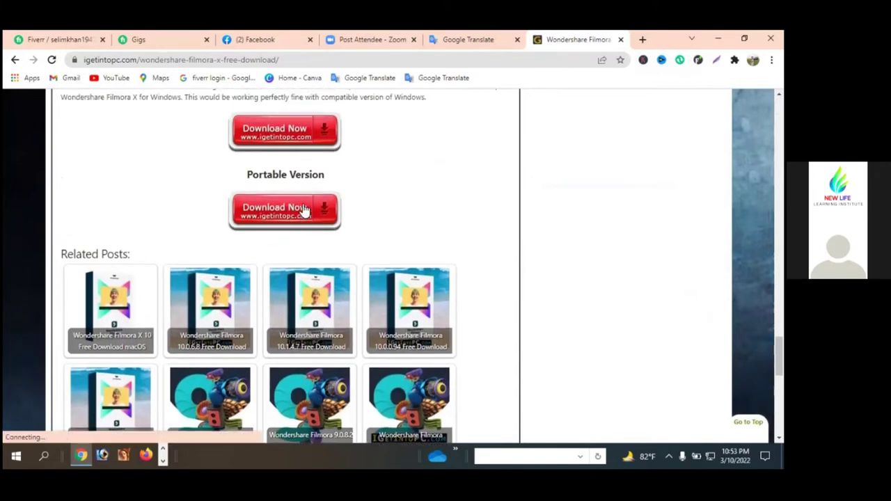
left_click(298, 136)
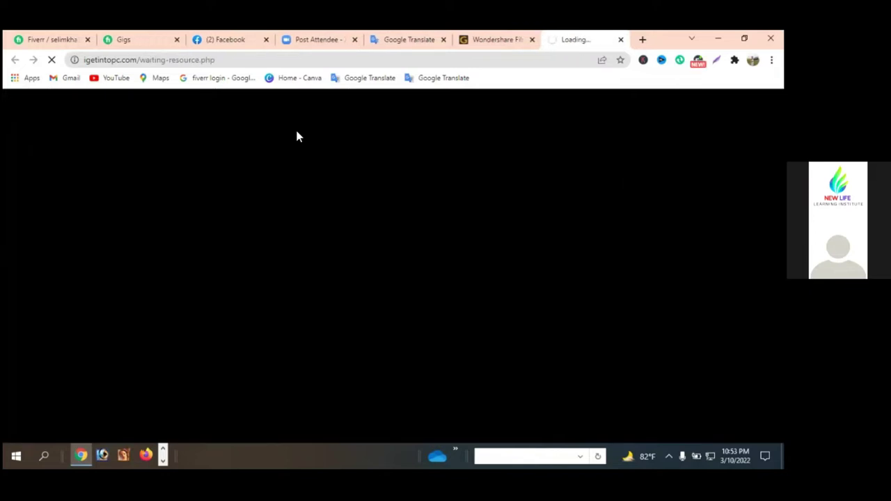
Step: Request the standard Filmora X installer again from its page, and start the file download from the first waiting page
left_click(498, 41)
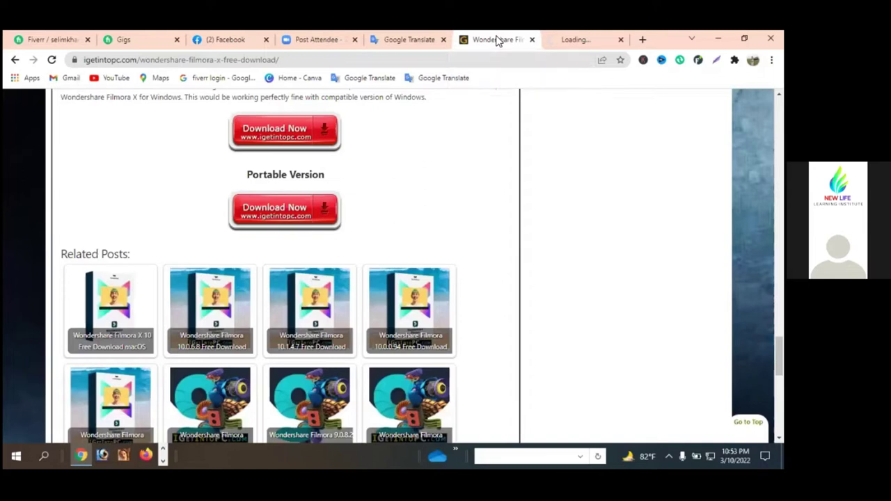
left_click(288, 137)
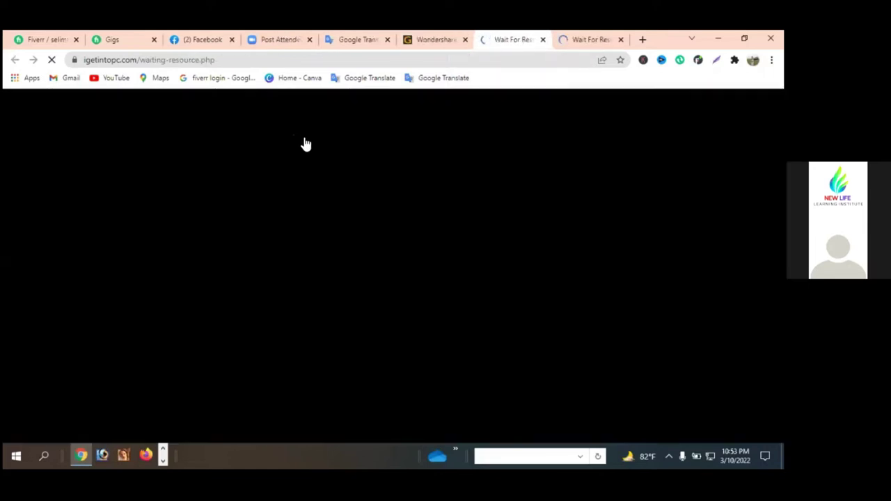
left_click(582, 46)
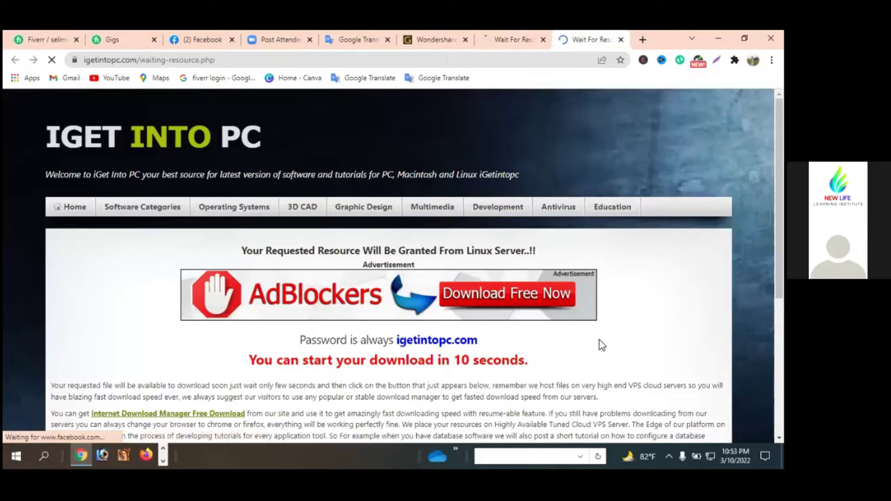
scroll(602, 346, "down", 2)
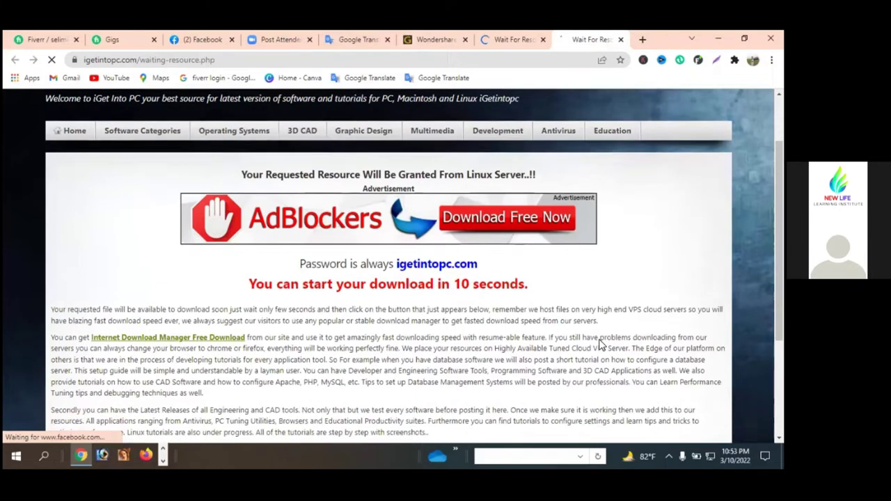
scroll(602, 345, "down", 1)
scroll(602, 346, "down", 1)
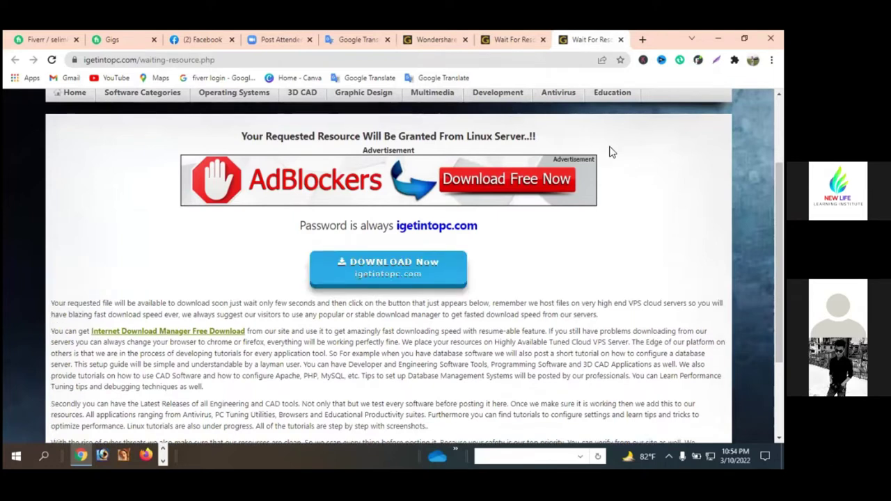
left_click(401, 275)
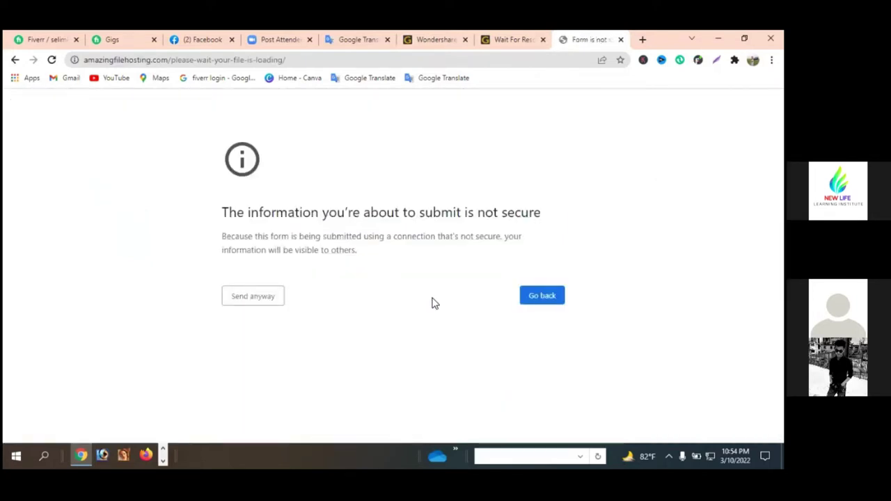
Step: Return to the Wondershare Filmora X 10 page and request the Portable Version download
left_click(506, 41)
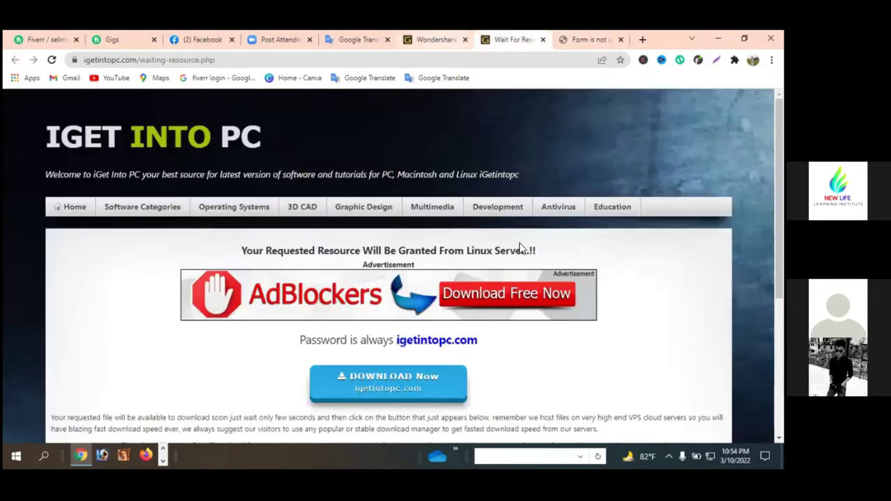
key("ctrl+shift+Tab")
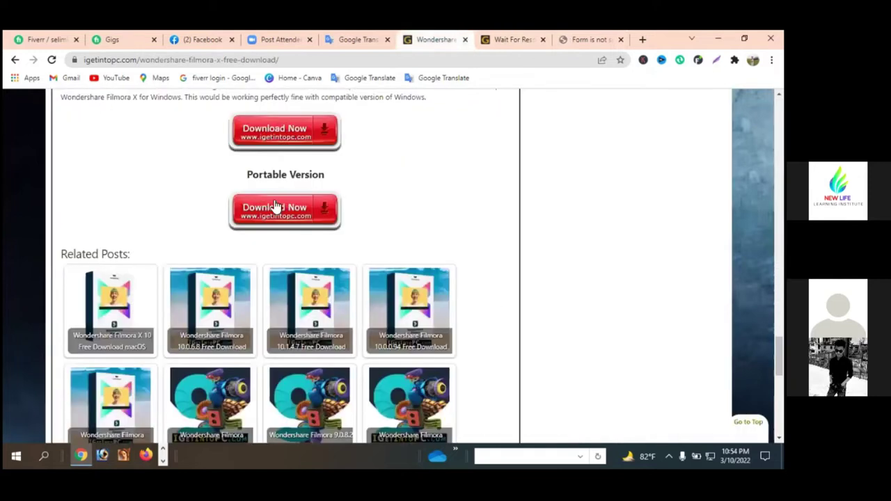
scroll(275, 205, "down", 1)
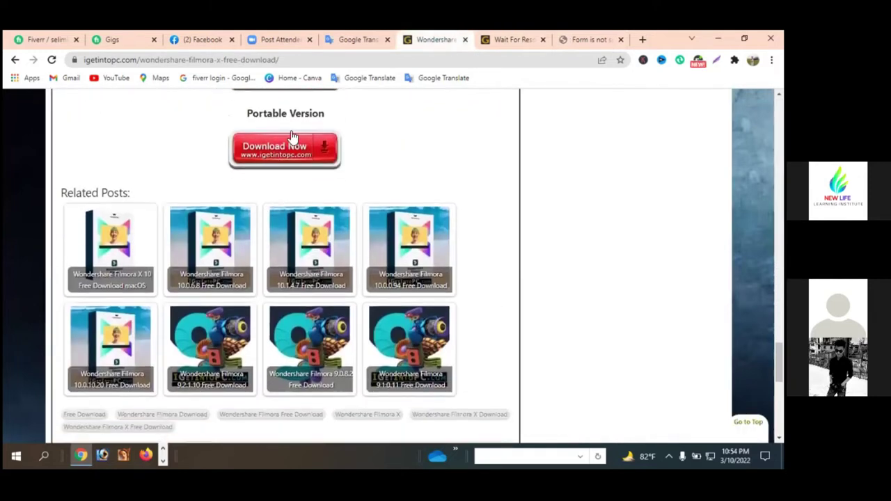
scroll(290, 153, "down", 2)
left_click(291, 153)
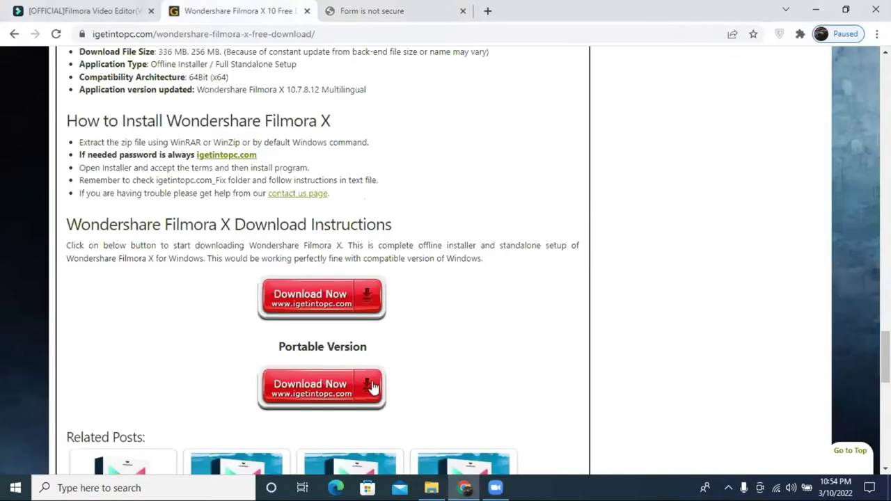
Step: Request the standard Filmora X installer on the other computer's browser and close the "Form is not secure" page
left_click(327, 300)
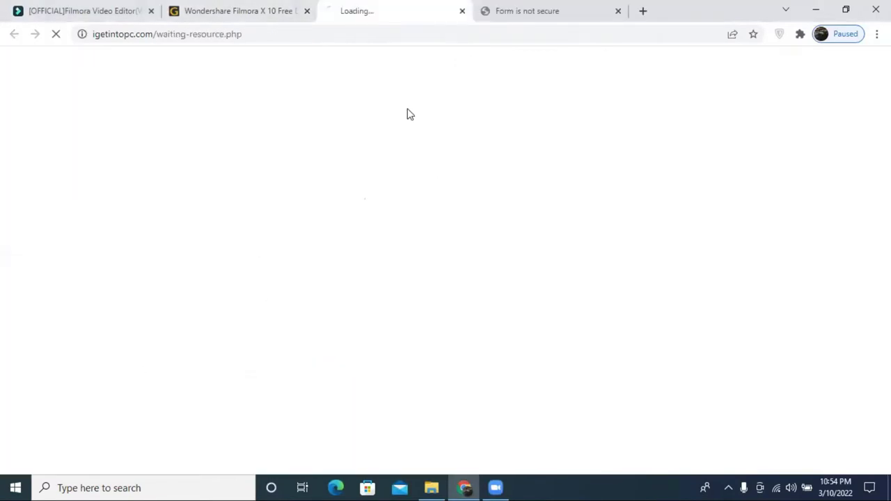
left_click(618, 12)
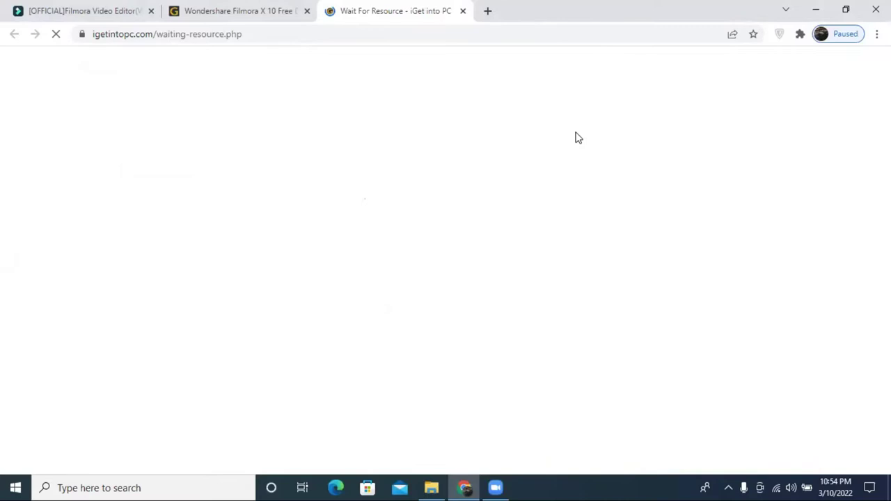
Step: Return to the Wondershare Filmora X 10 page and review it from the technical setup details up to its title
left_click(183, 9)
scroll(167, 137, "up", 12)
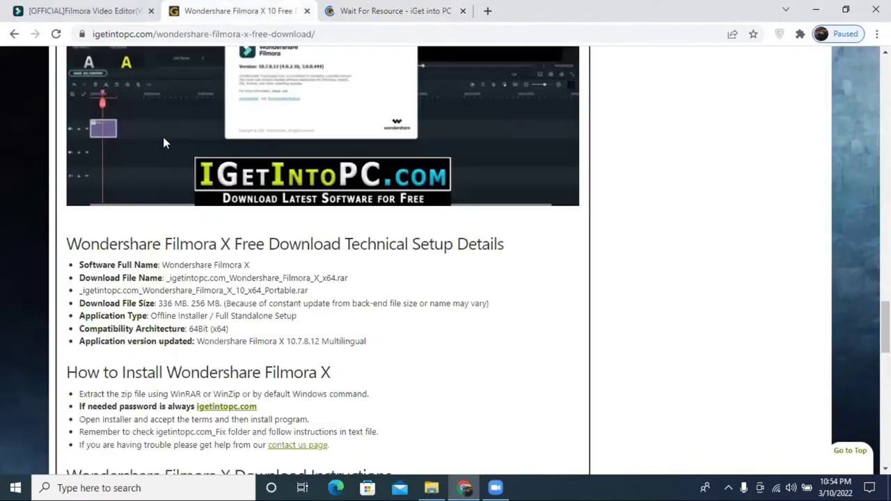
scroll(163, 143, "up", 10)
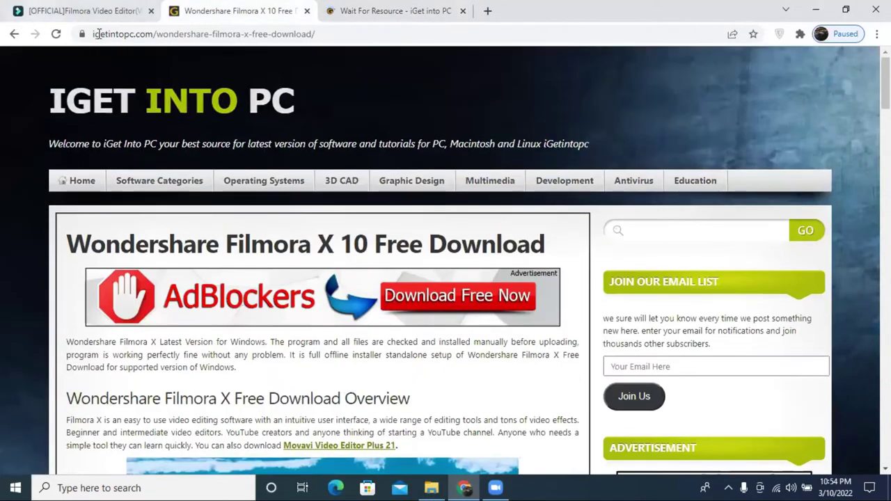
Step: Go back from the Filmora X 10 page to the search results and check the download countdown on the waiting page
left_click(14, 32)
left_click(390, 11)
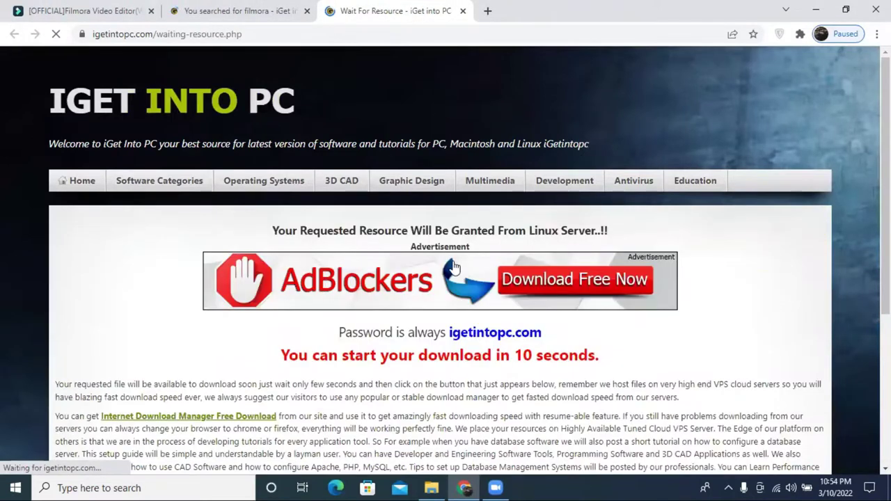
scroll(546, 266, "down", 1)
scroll(546, 266, "down", 1)
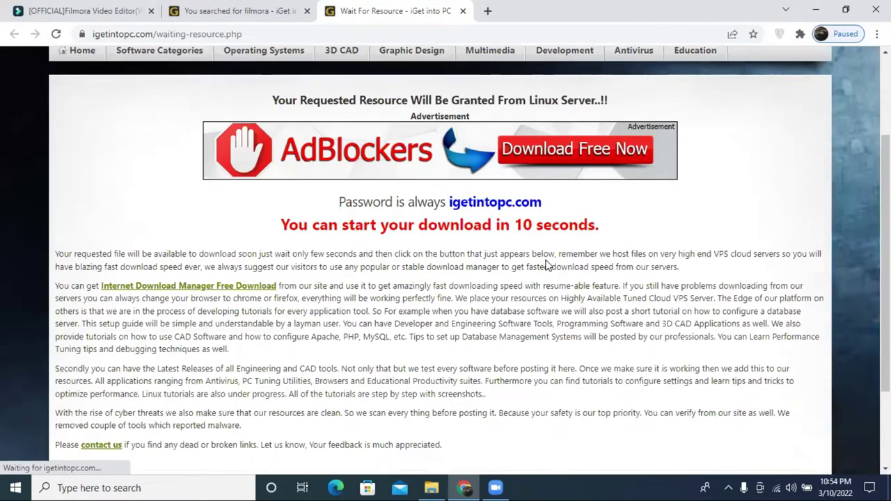
scroll(545, 247, "up", 2)
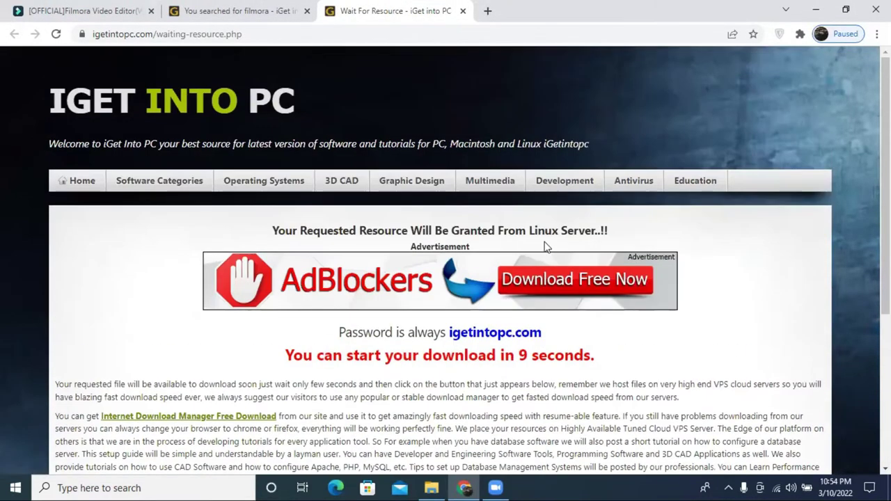
scroll(560, 266, "down", 2)
scroll(553, 124, "up", 2)
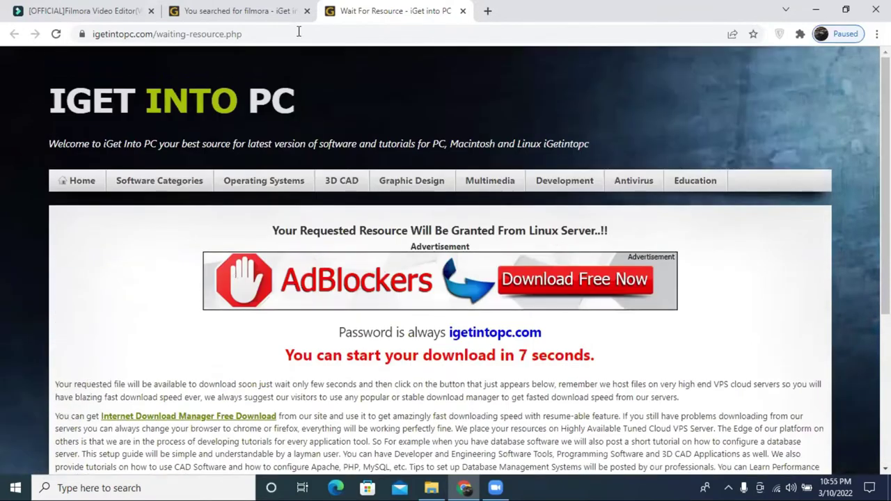
Step: Look through the filmora search results down to the Wondershare Filmora 10.1.4.7 entry
left_click(239, 10)
left_click(361, 6)
left_click(258, 6)
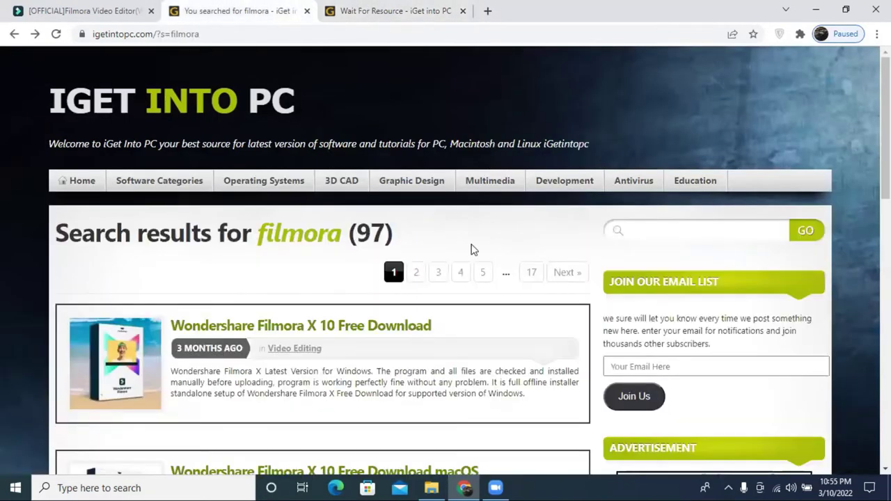
scroll(417, 299, "down", 2)
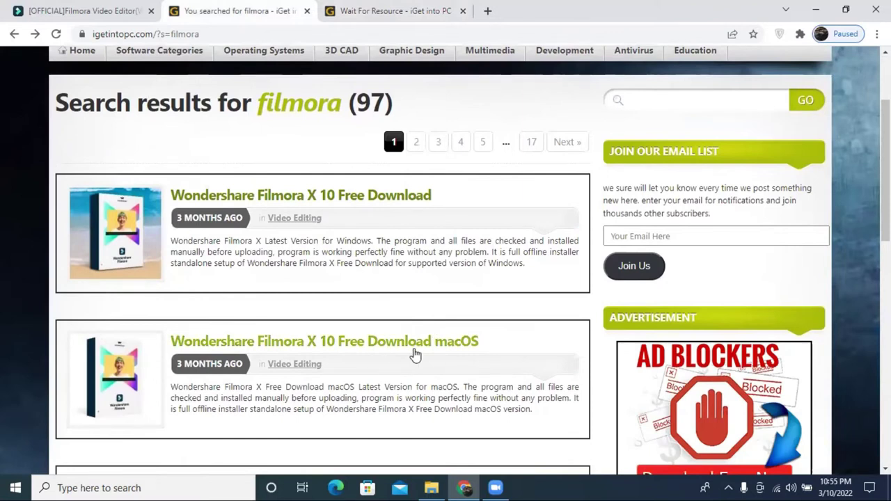
scroll(401, 353, "down", 3)
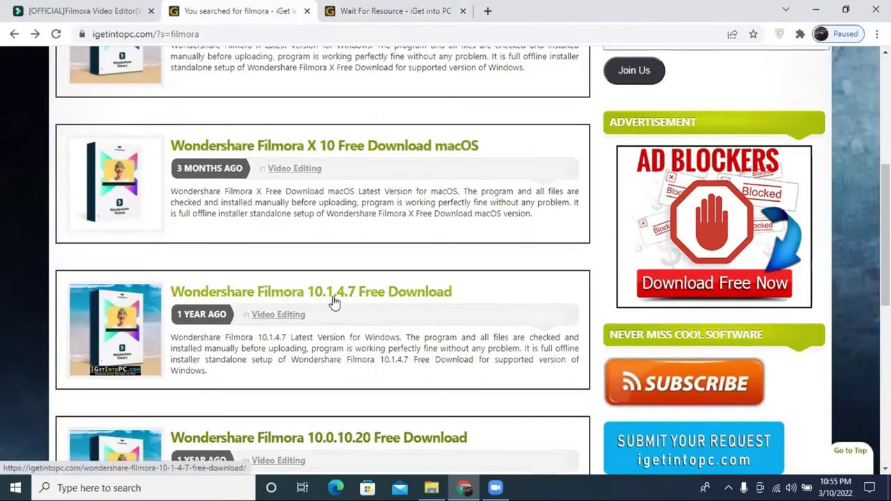
Step: Try to start the Filmora X file download from the waiting page and close that page
key("ctrl+Tab")
left_click(418, 390)
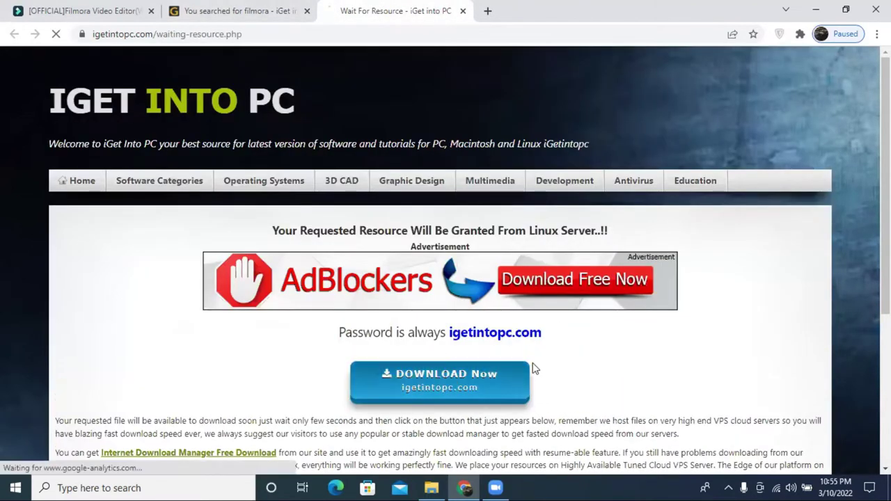
left_click(462, 10)
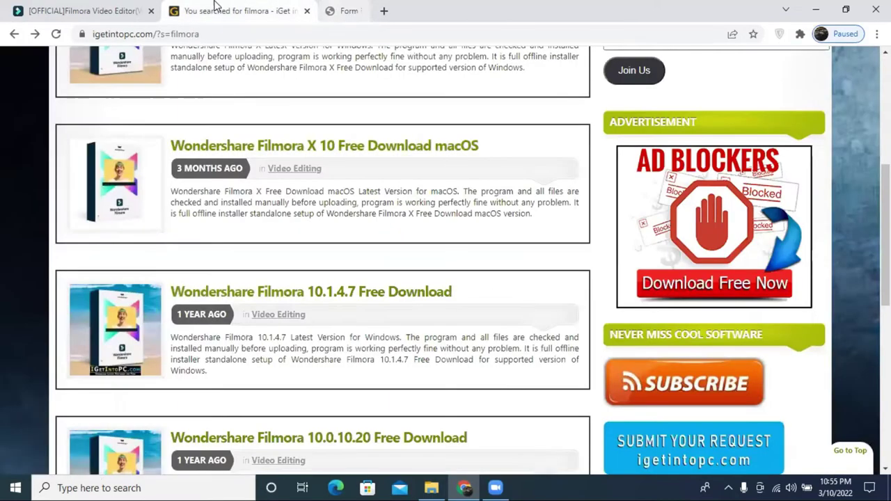
Step: Open the Wondershare Filmora 10.1.4.7 result in a new tab and request its installer under Download Instructions
right_click(324, 295)
left_click(367, 303)
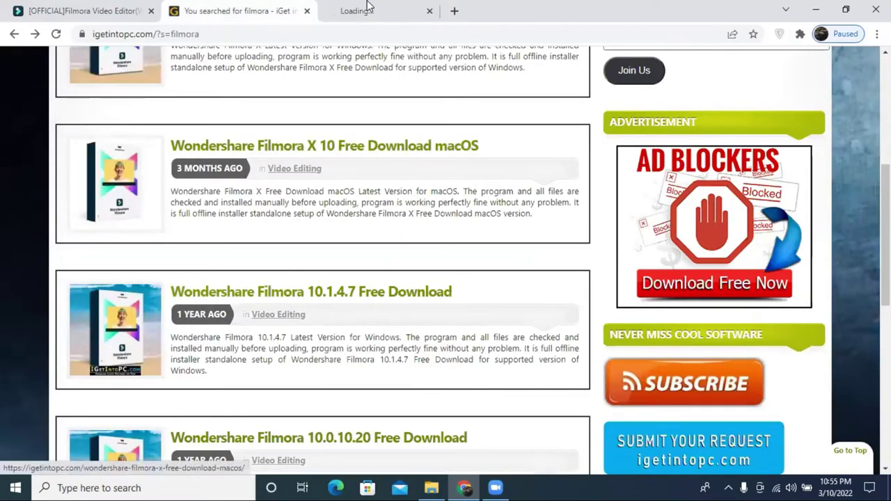
key("ctrl+Tab")
scroll(407, 287, "down", 15)
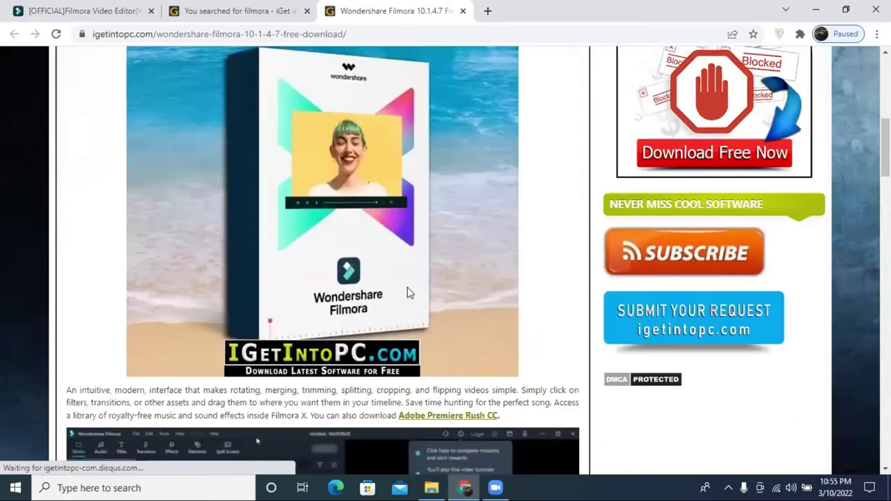
scroll(408, 287, "down", 10)
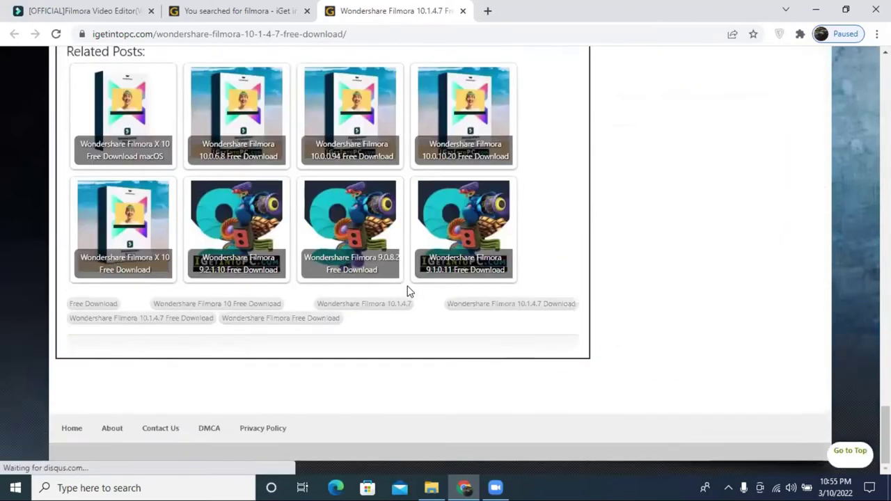
scroll(408, 290, "up", 3)
left_click(332, 207)
Step: Look through the remaining filmora search results on the first page and return to the 10.1.4.7 waiting page
left_click(381, 7)
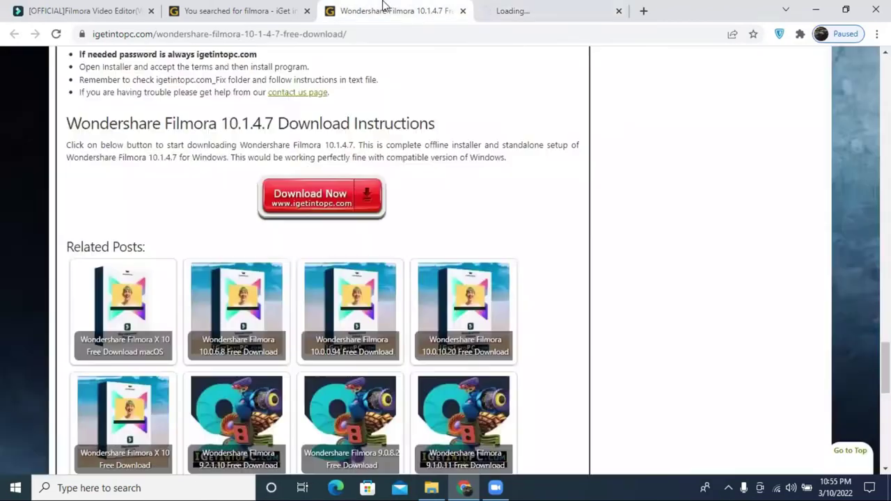
left_click(542, 5)
left_click(236, 8)
scroll(306, 273, "down", 5)
scroll(306, 273, "down", 2)
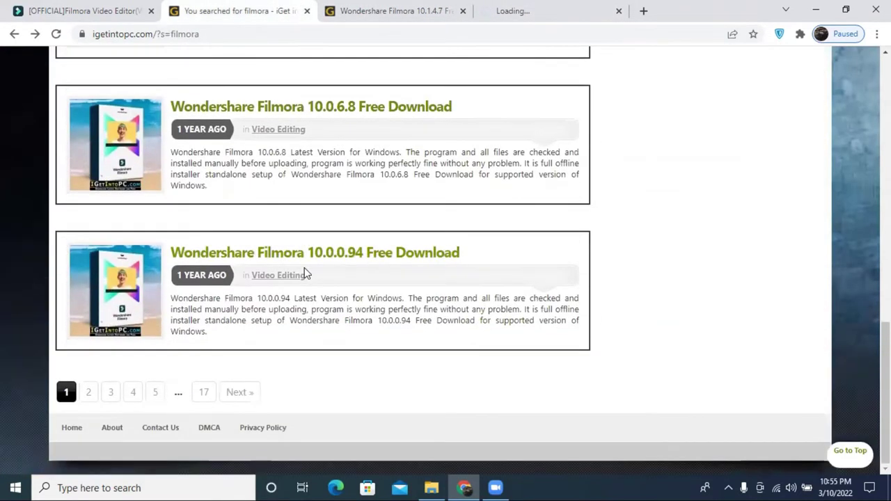
left_click(542, 20)
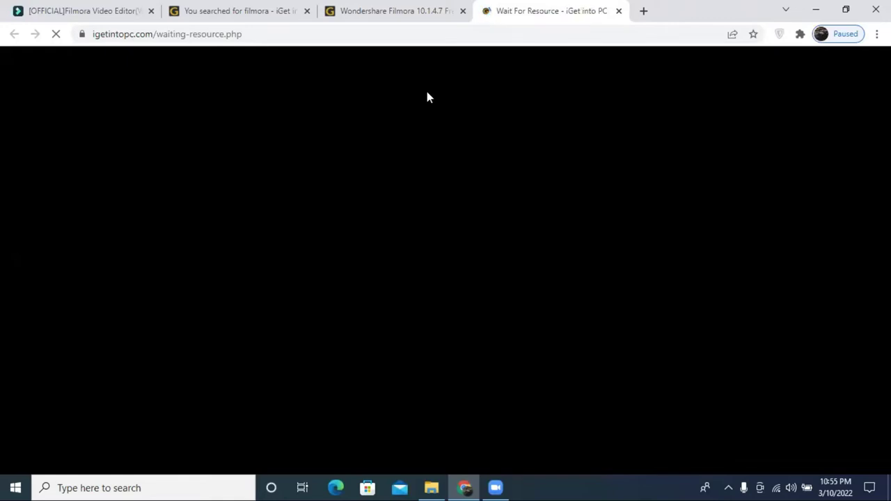
Step: Check the desktop for the Wondershare Filmora9 shortcut, and return to the browser to read the waiting page
left_click(816, 10)
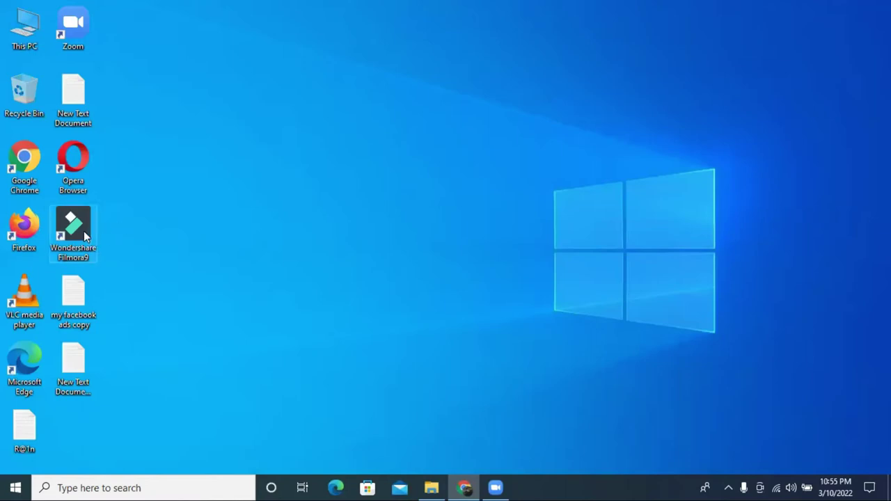
left_click(468, 486)
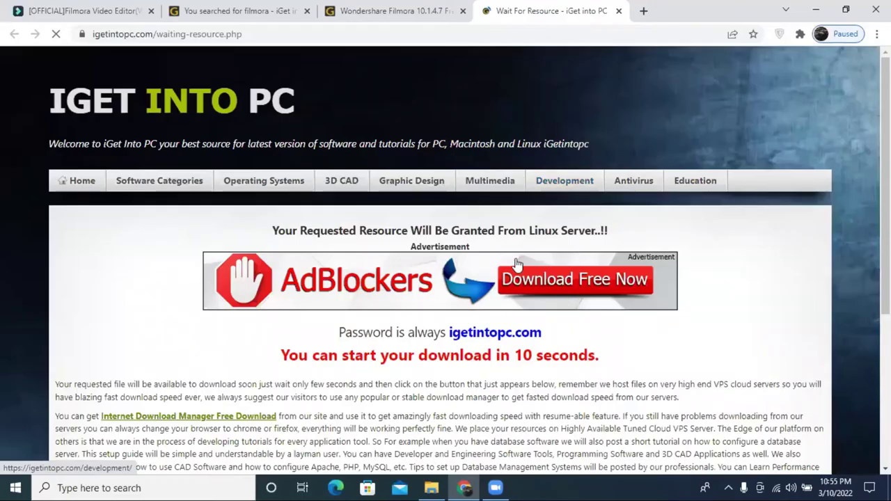
scroll(516, 264, "down", 3)
scroll(530, 195, "up", 1)
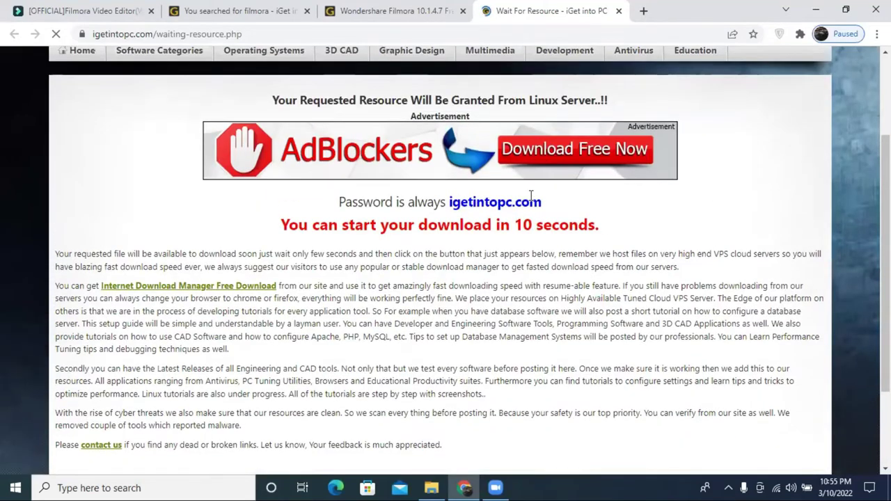
scroll(531, 196, "down", 2)
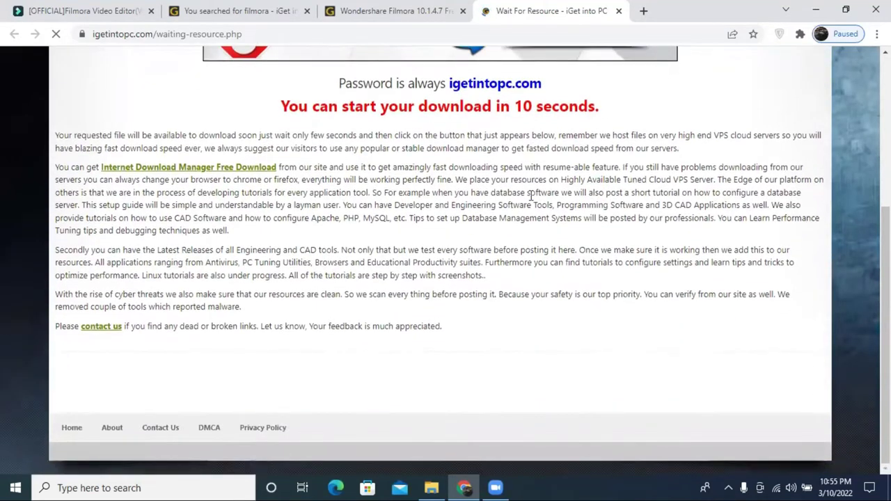
scroll(531, 195, "up", 3)
scroll(530, 196, "down", 2)
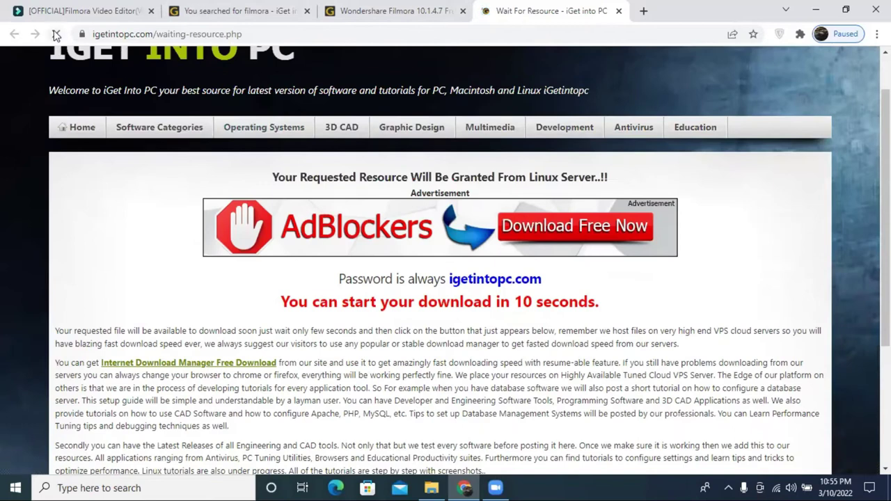
Step: Decline the form resubmission on the waiting page and start the Filmora 10.1.4.7 download
left_click(57, 34)
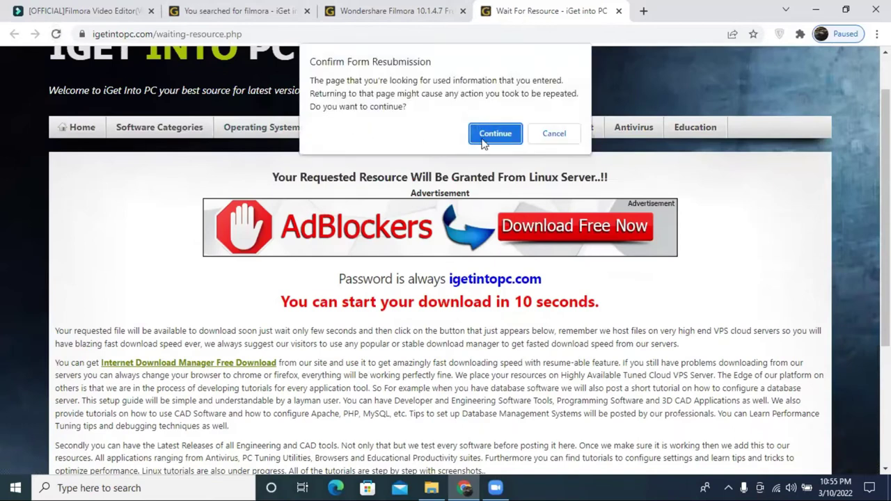
left_click(553, 133)
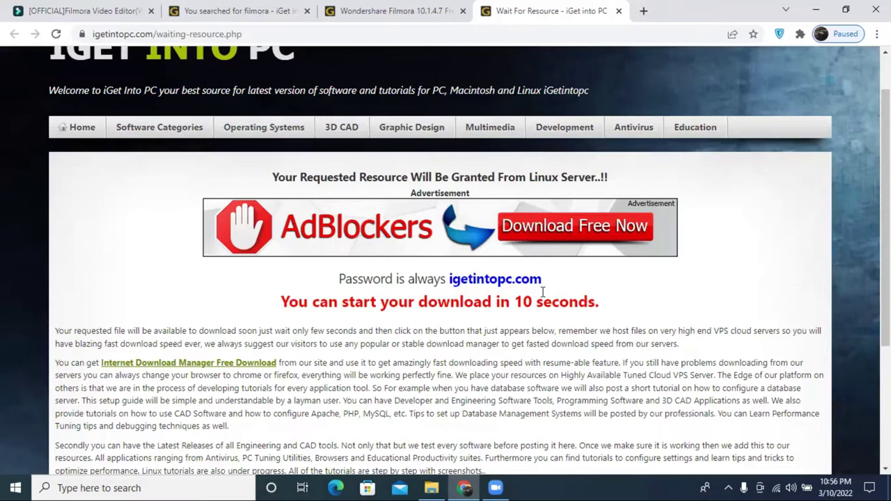
scroll(542, 292, "down", 2)
scroll(557, 278, "up", 2)
scroll(577, 268, "down", 2)
scroll(577, 272, "up", 1)
scroll(579, 269, "down", 2)
scroll(579, 269, "up", 2)
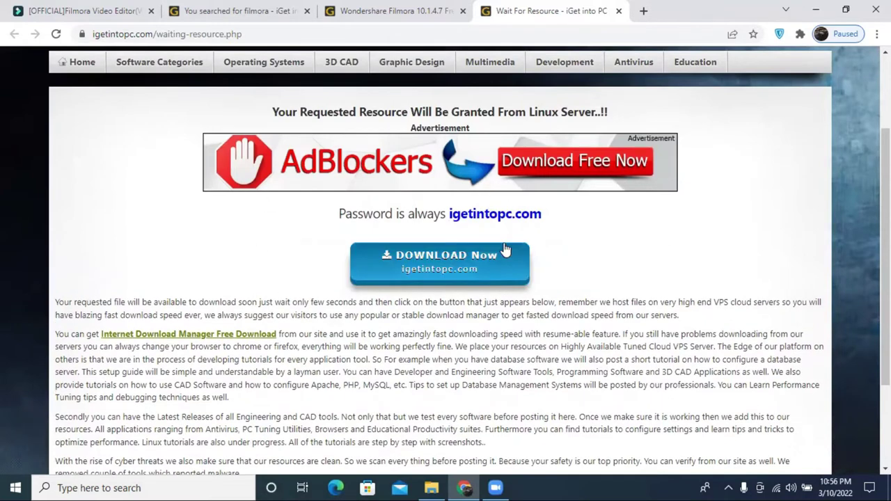
left_click(470, 268)
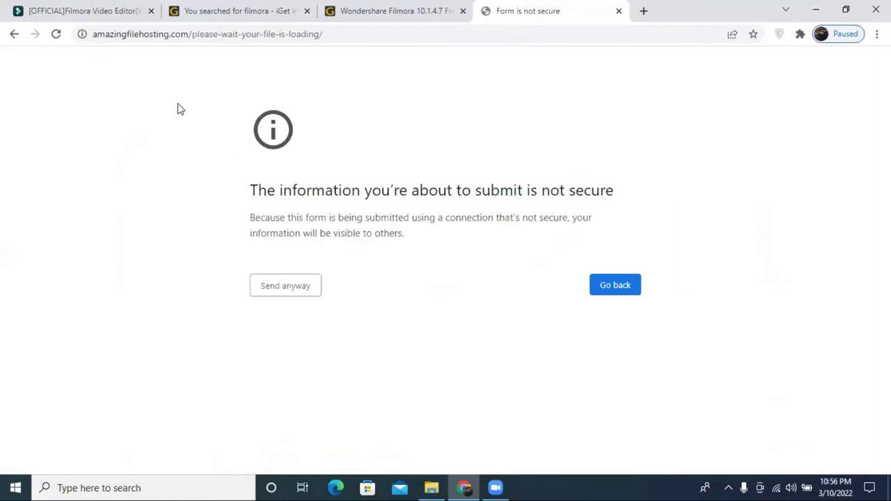
Step: Go back from the filmora search results and review the Wondershare Filmora 9.3.0.23 page down to its system requirements
left_click(207, 8)
left_click(12, 34)
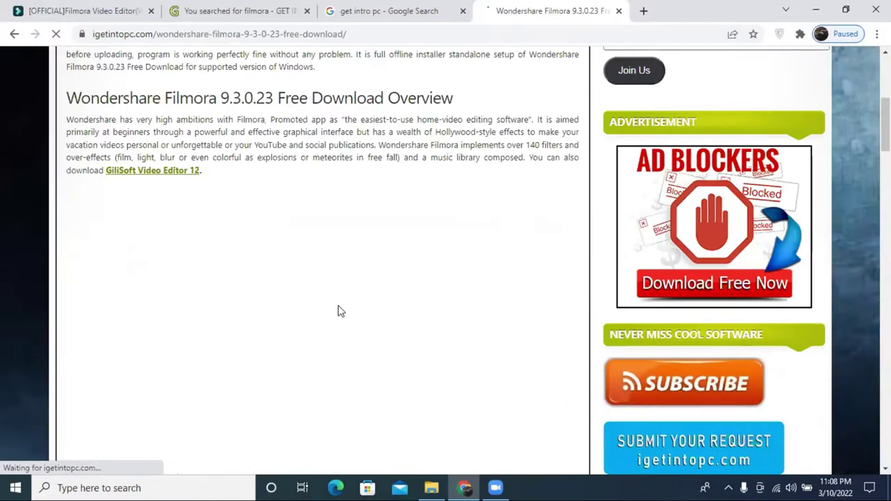
scroll(339, 311, "up", 2)
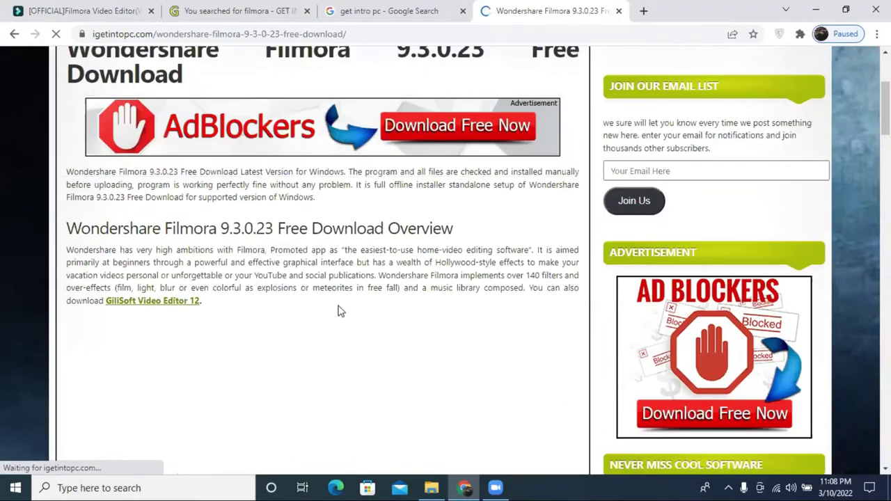
scroll(339, 310, "down", 5)
scroll(339, 312, "up", 8)
scroll(338, 313, "down", 12)
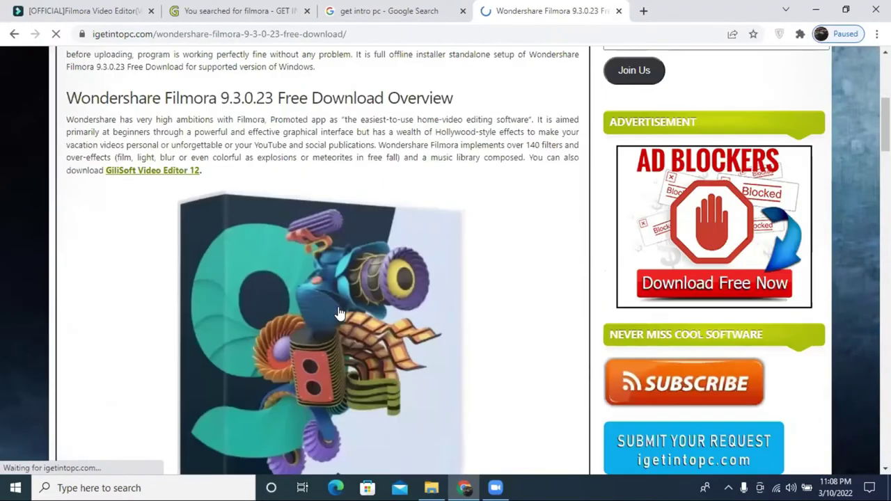
scroll(338, 312, "down", 10)
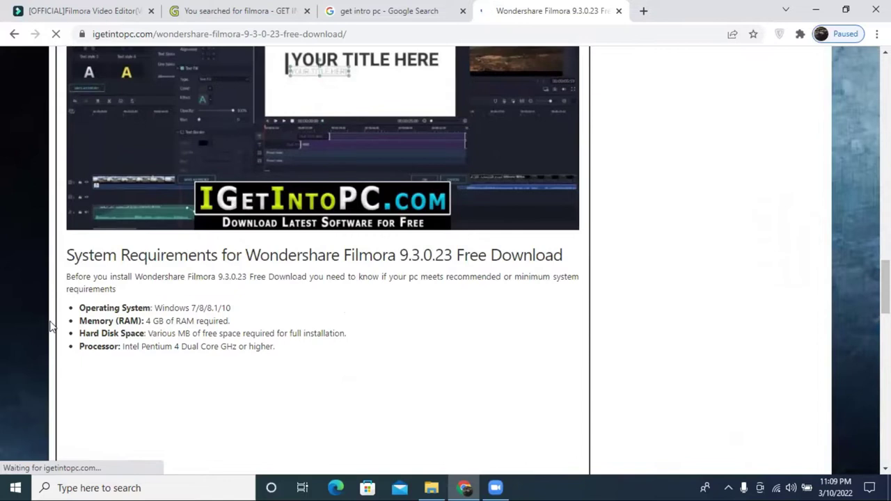
Step: Request the Windows Version download of Wondershare Filmora 9.3.0.23
scroll(334, 313, "down", 3)
scroll(335, 313, "down", 5)
scroll(334, 312, "down", 1)
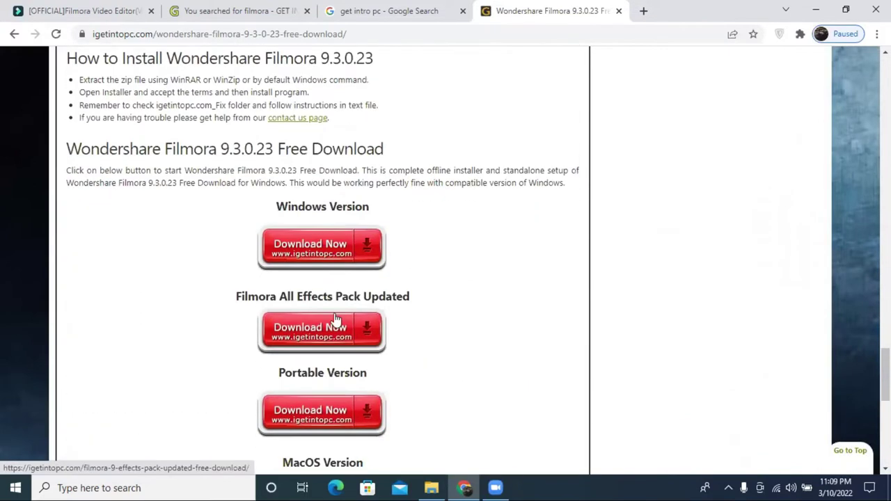
left_click(322, 252)
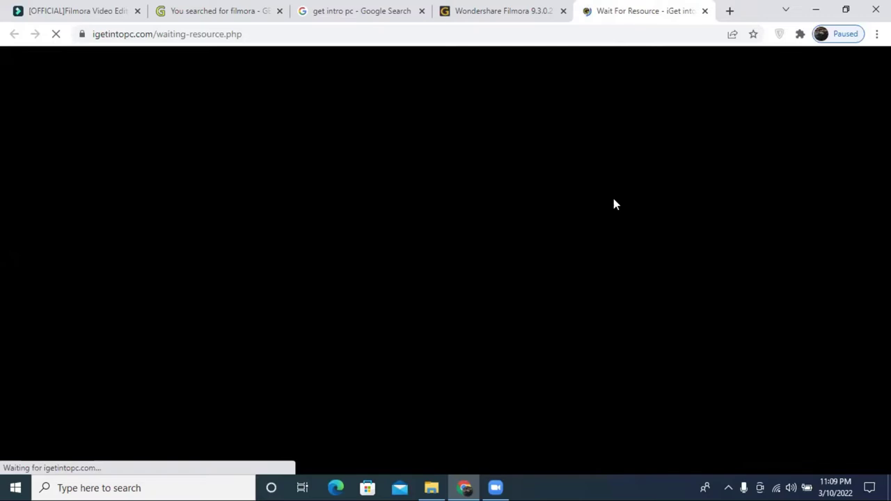
left_click(523, 6)
left_click(109, 34)
left_click_drag(93, 34, 182, 34)
right_click(137, 35)
left_click(193, 107)
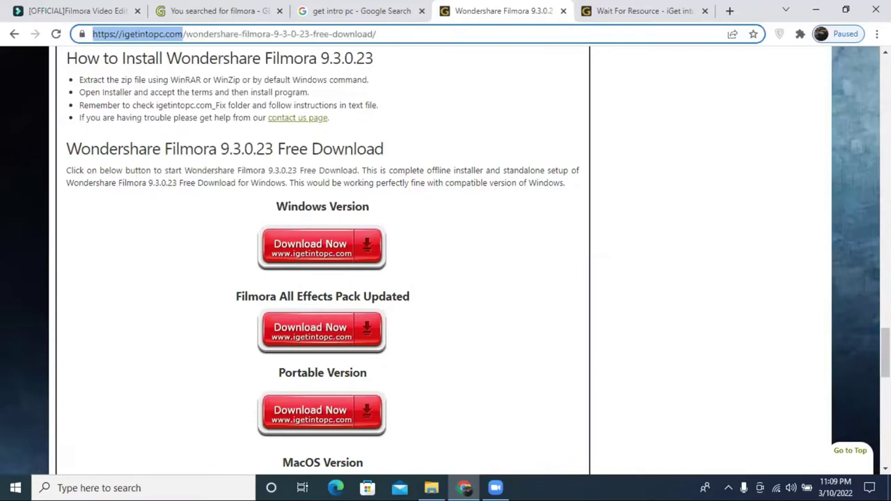
Step: Load the copied site address in a new Incognito window, minimize it and return to the Filmora 9.3.0.23 waiting page
left_click(877, 34)
left_click(815, 85)
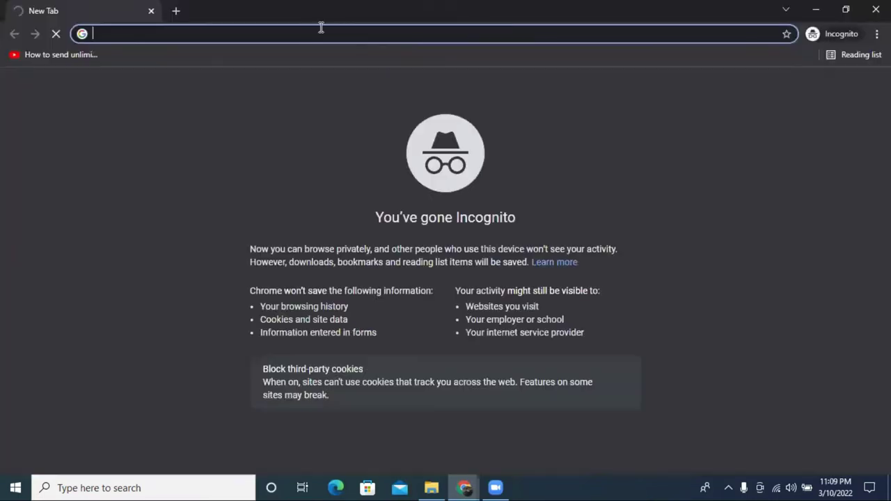
key("ctrl+v")
key("Return")
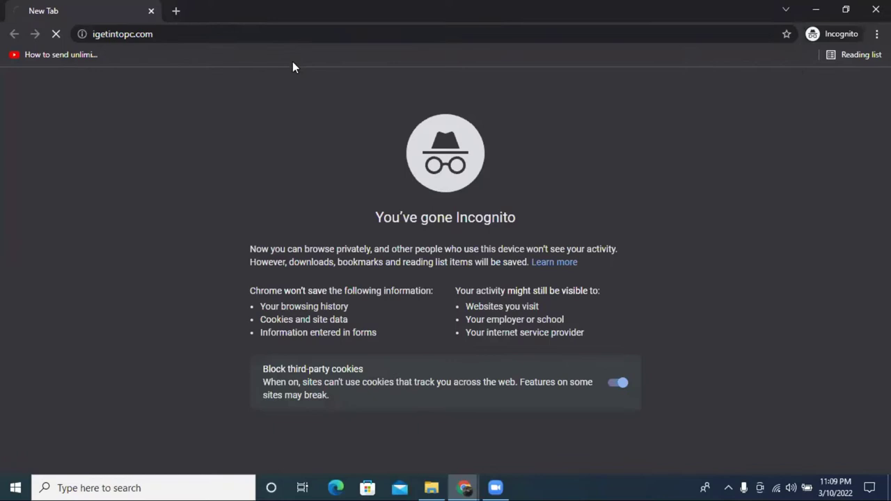
left_click(816, 10)
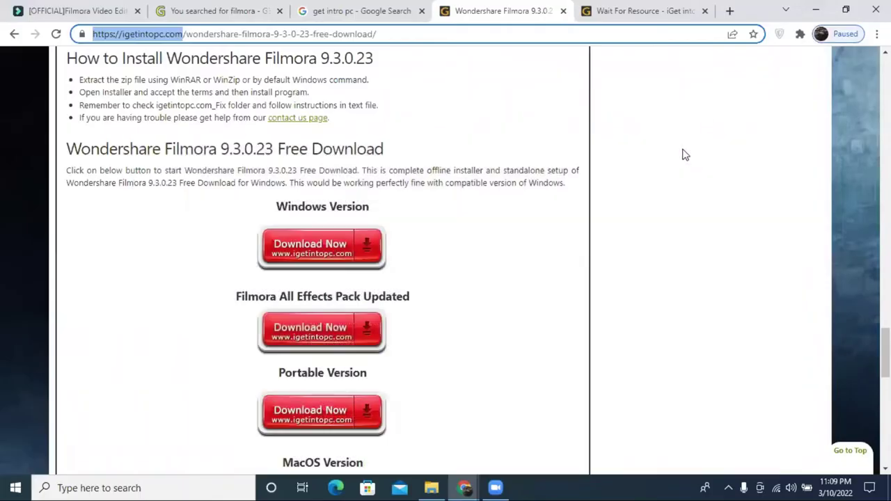
left_click(635, 12)
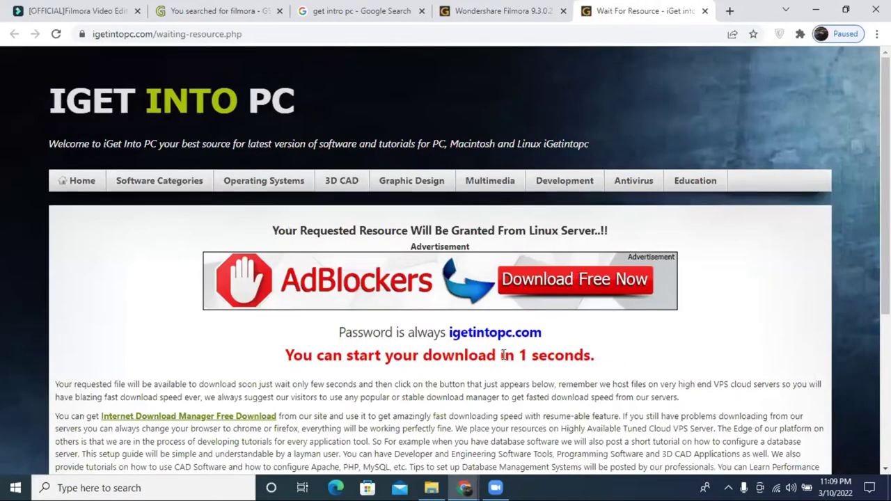
Step: Try to download Wondershare Filmora 9.3.0.23 from the igetintopc.com waiting page, and close the Chrome window
scroll(524, 355, "down", 2)
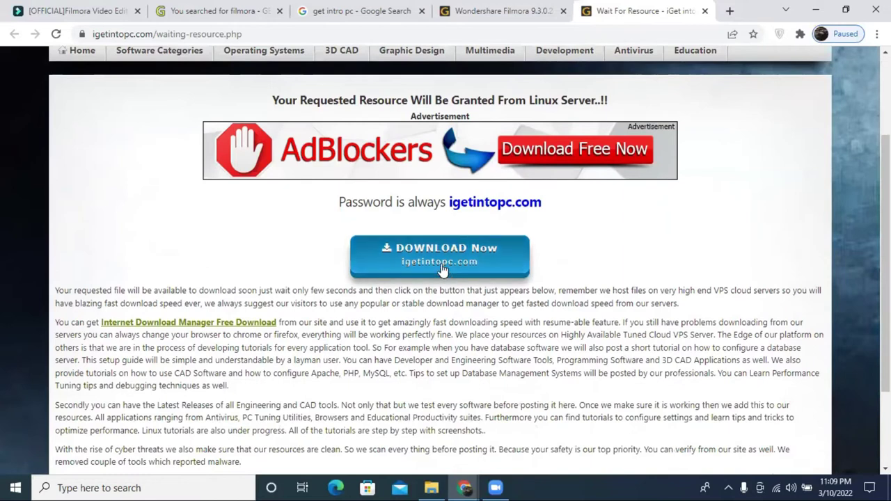
left_click(443, 270)
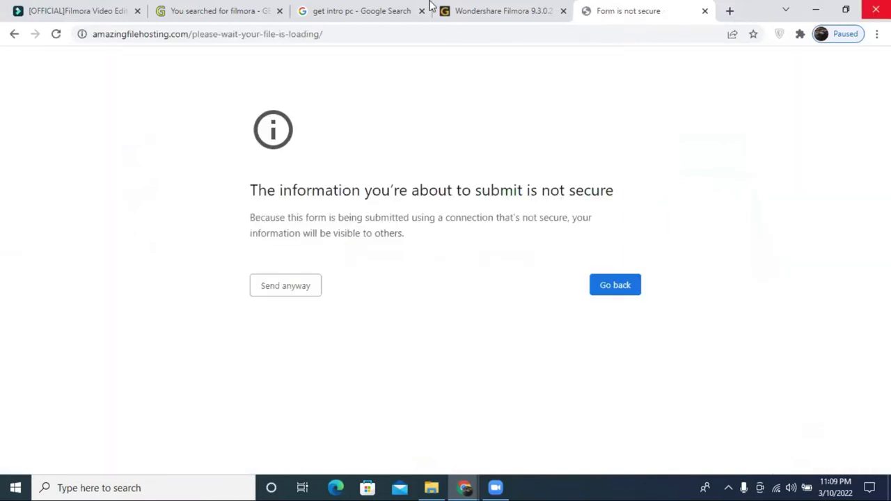
left_click(876, 9)
key("Return")
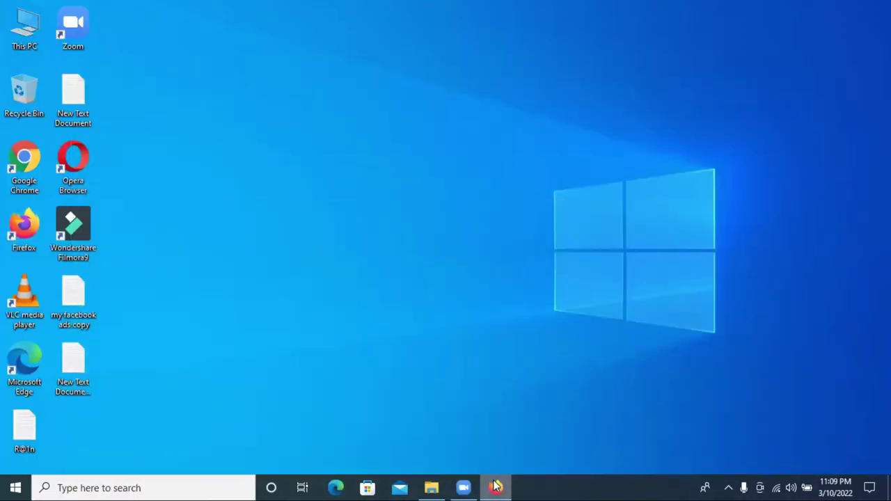
Step: Switch to Firefox, open the All Software Categories - Get Into PC result and enlarge the page to 110%
left_click(496, 487)
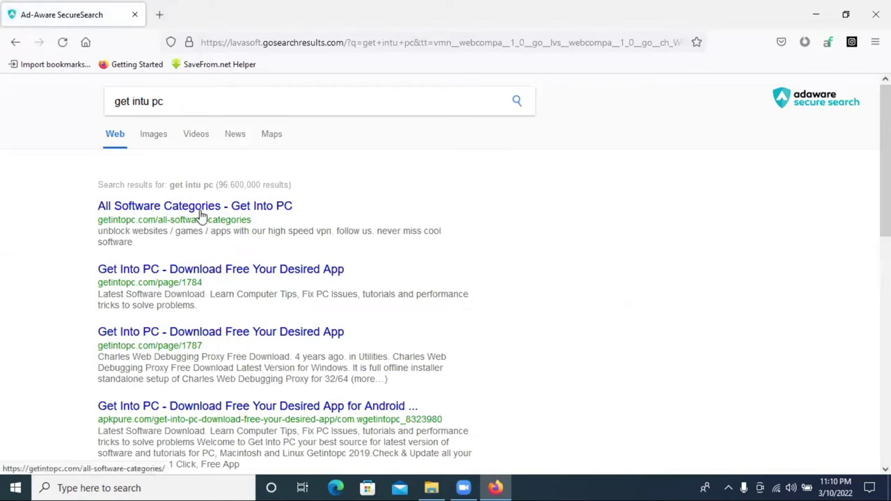
left_click(204, 227)
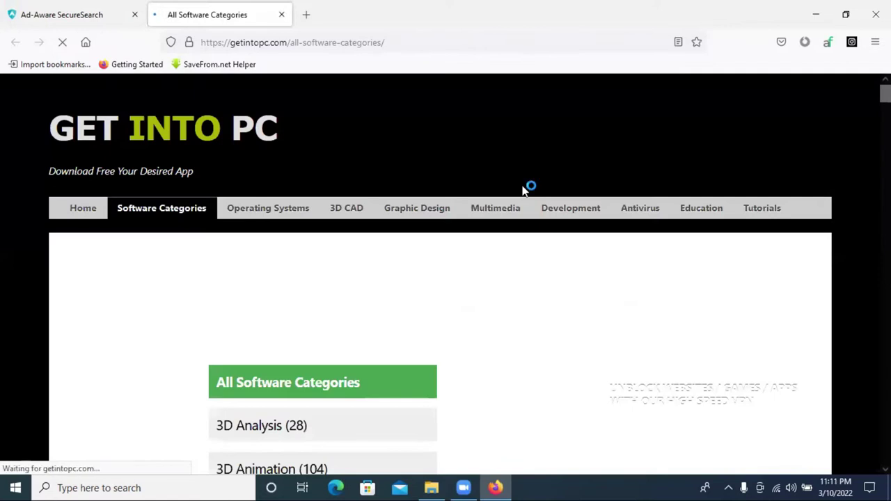
key("ctrl+plus")
scroll(622, 188, "down", 5)
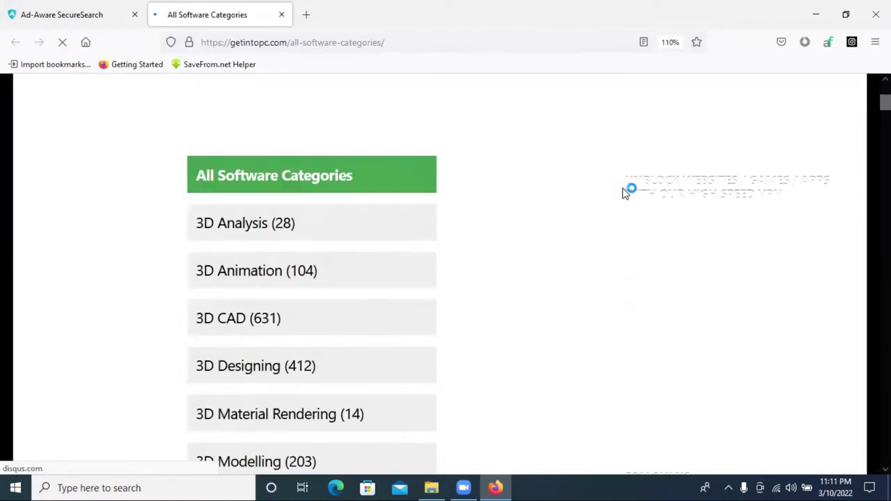
scroll(625, 194, "up", 5)
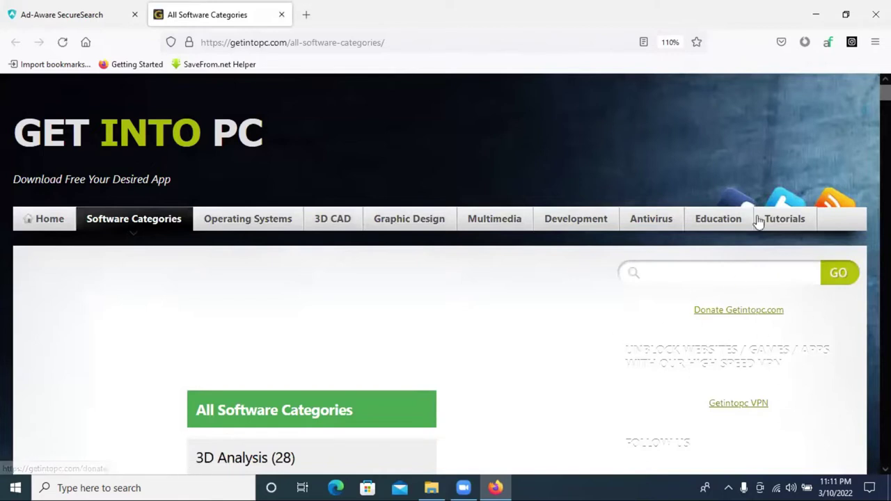
Step: Search the Get Into PC site for filmora and open the Wondershare Filmora X 2020 Free Download result
left_click(720, 271)
type("filmora")
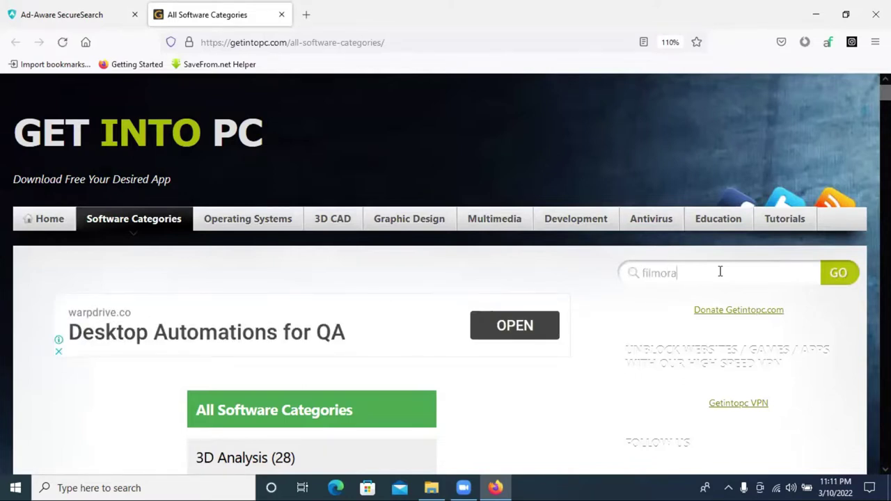
key("Return")
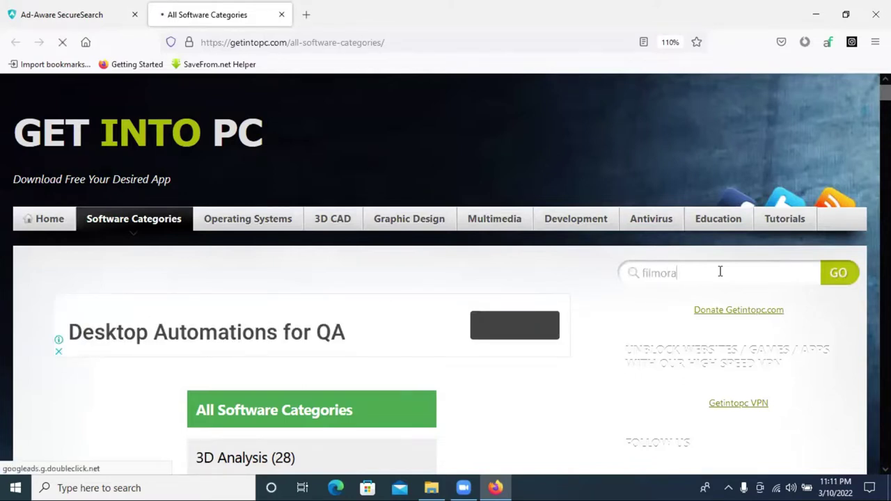
scroll(596, 300, "down", 4)
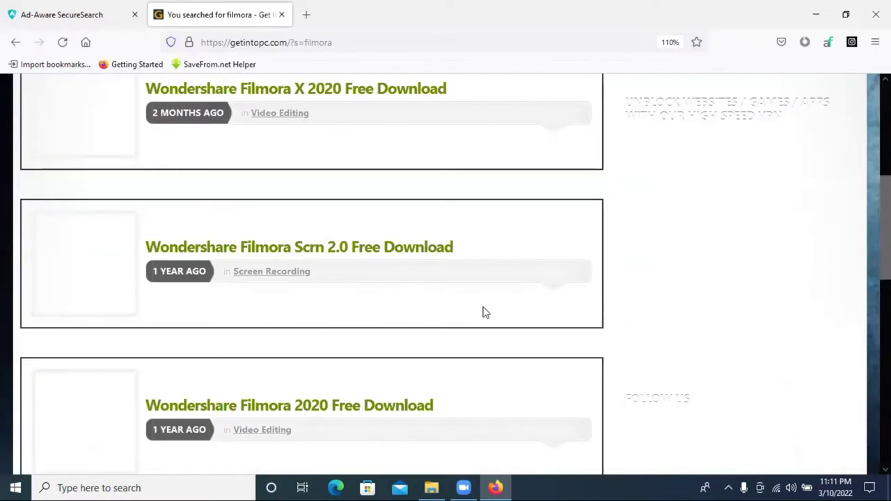
scroll(433, 300, "up", 2)
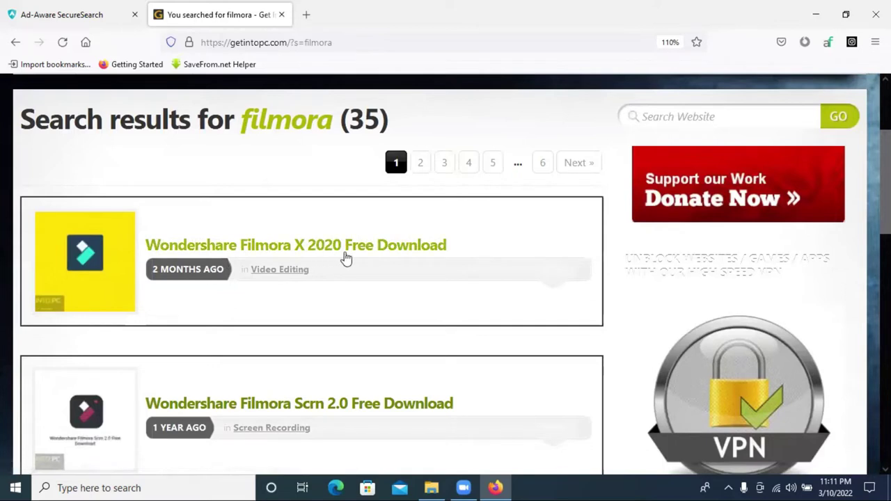
left_click(320, 252)
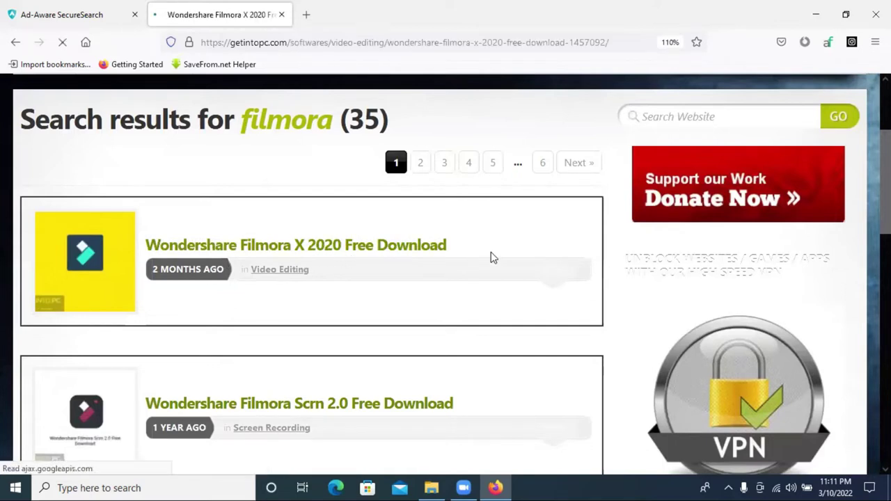
Step: Review the Wondershare Filmora X 2020 page from its description and features through the system requirements to the download section
scroll(492, 259, "down", 2)
scroll(491, 261, "down", 5)
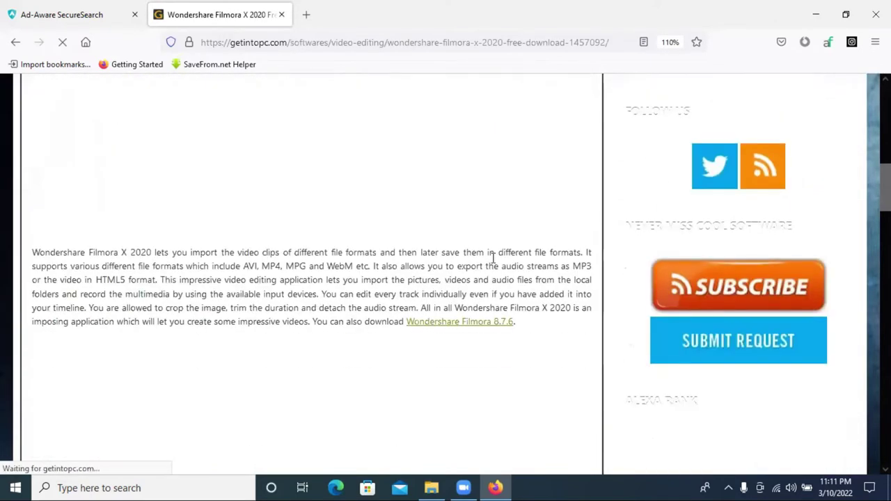
scroll(493, 259, "up", 10)
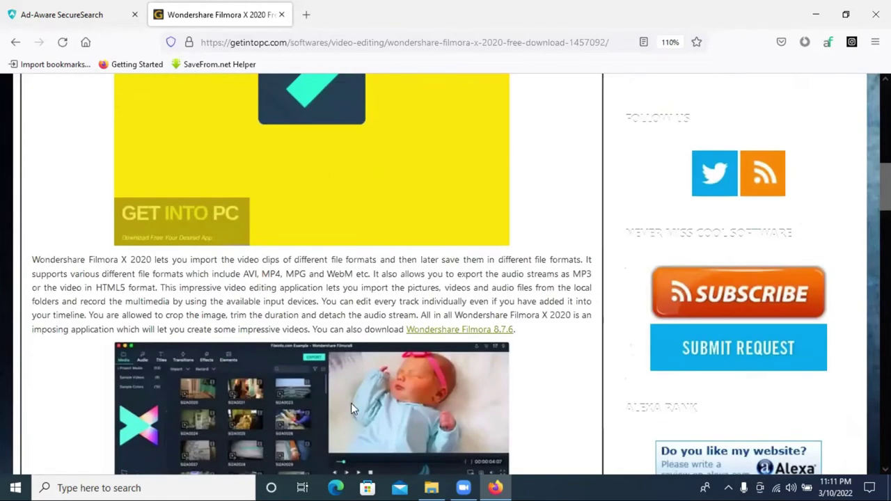
scroll(231, 358, "up", 2)
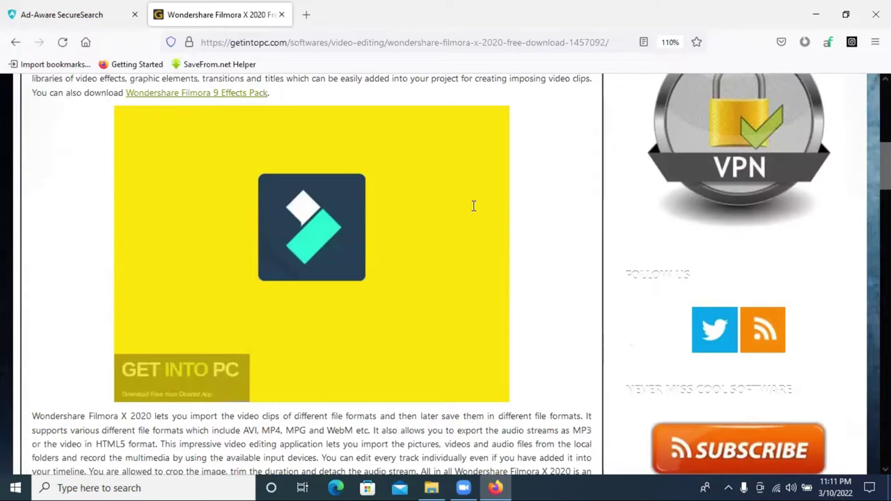
scroll(159, 252, "down", 4)
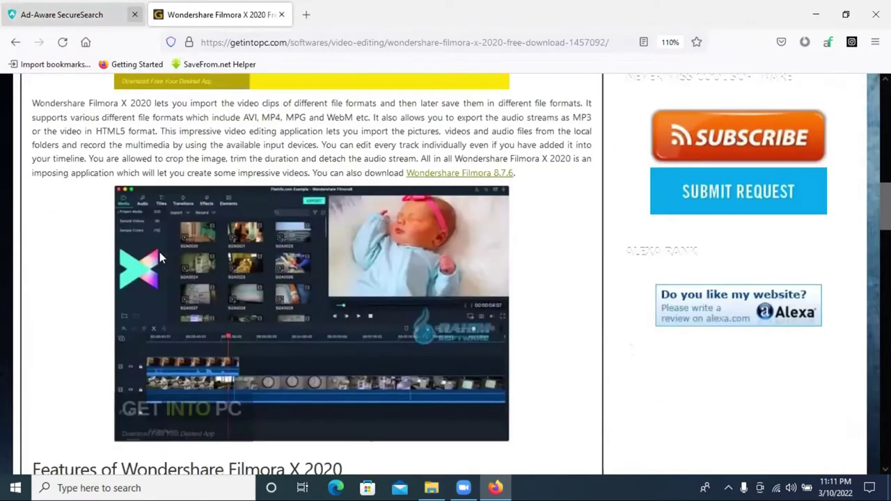
scroll(348, 279, "down", 3)
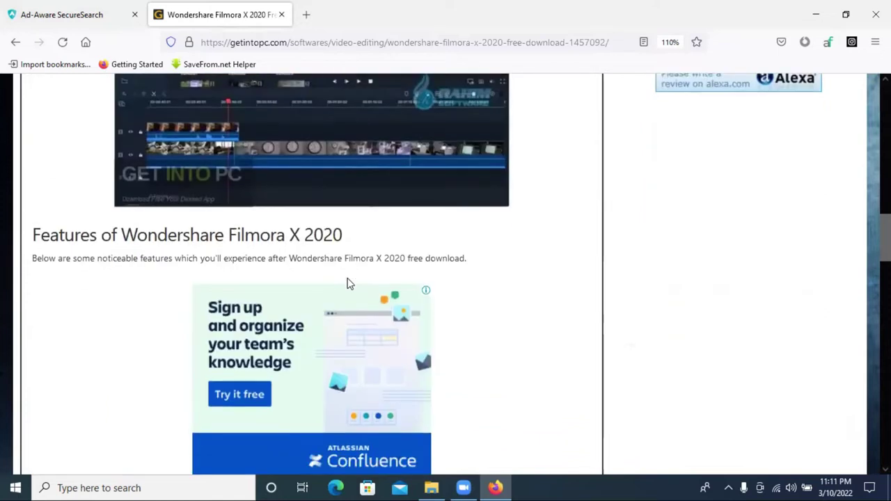
scroll(349, 283, "down", 2)
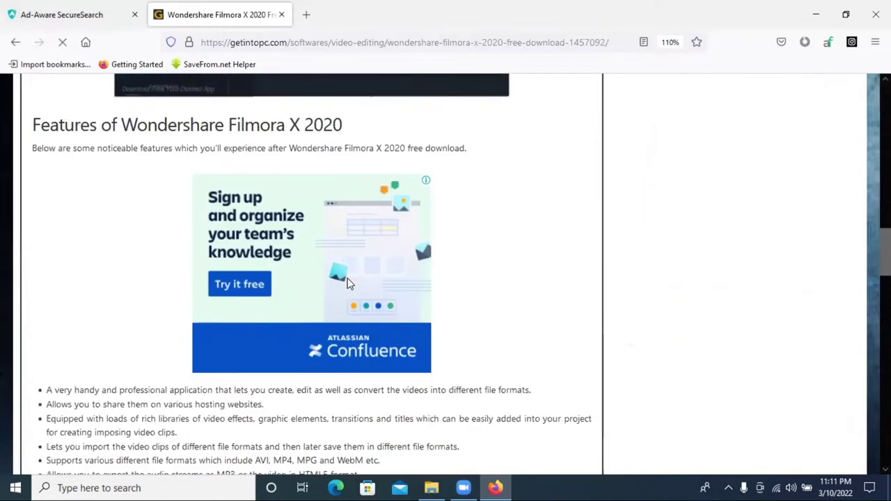
scroll(348, 283, "down", 5)
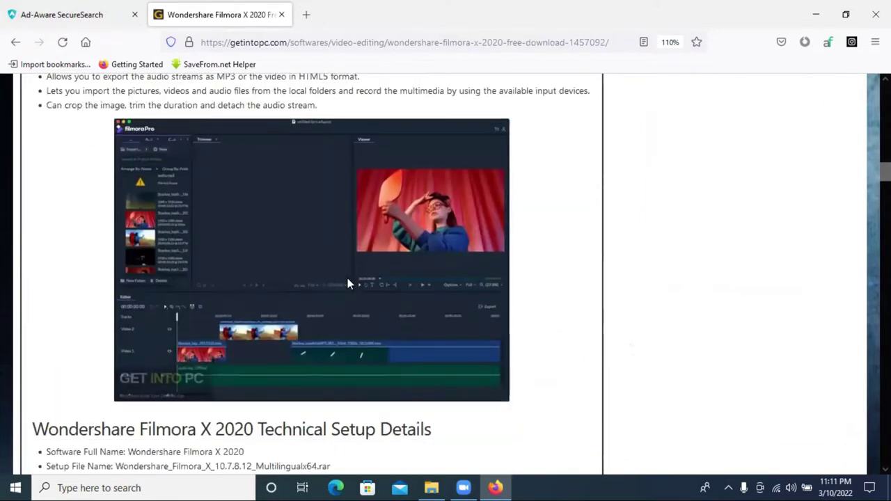
scroll(347, 277, "down", 15)
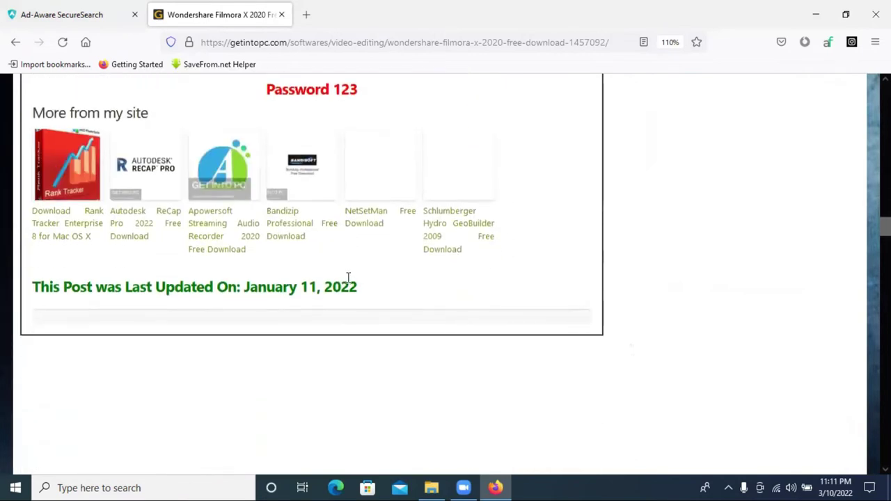
scroll(348, 279, "up", 3)
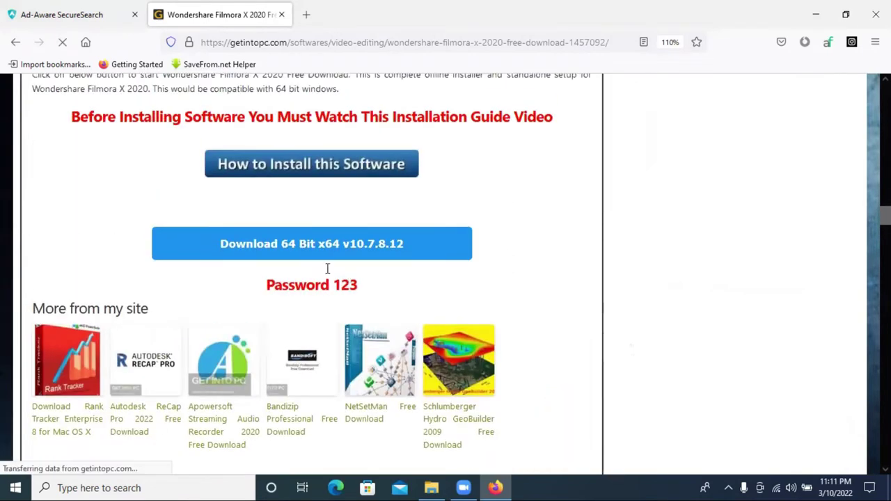
scroll(336, 253, "up", 2)
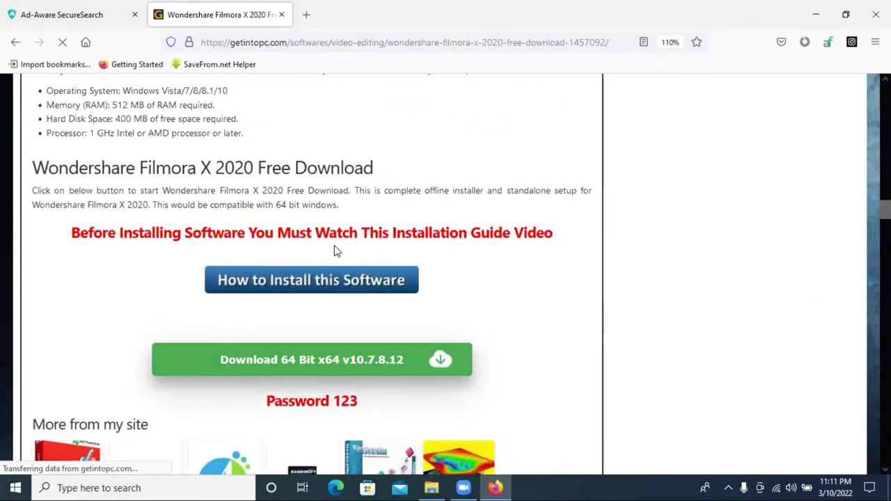
Step: Request the 64 Bit x64 v10.7.8.12 download and accept the RAR file with the default option to open it with WinRAR archiver
left_click(303, 367)
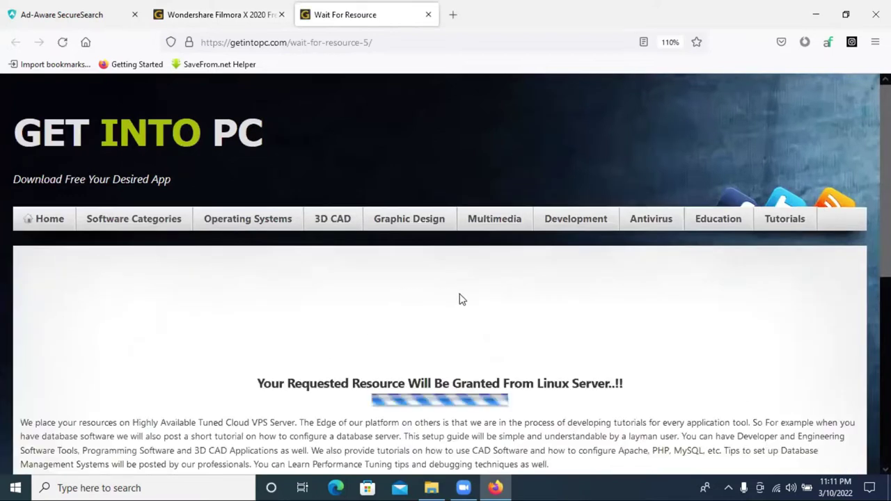
scroll(459, 299, "down", 1)
scroll(459, 300, "up", 1)
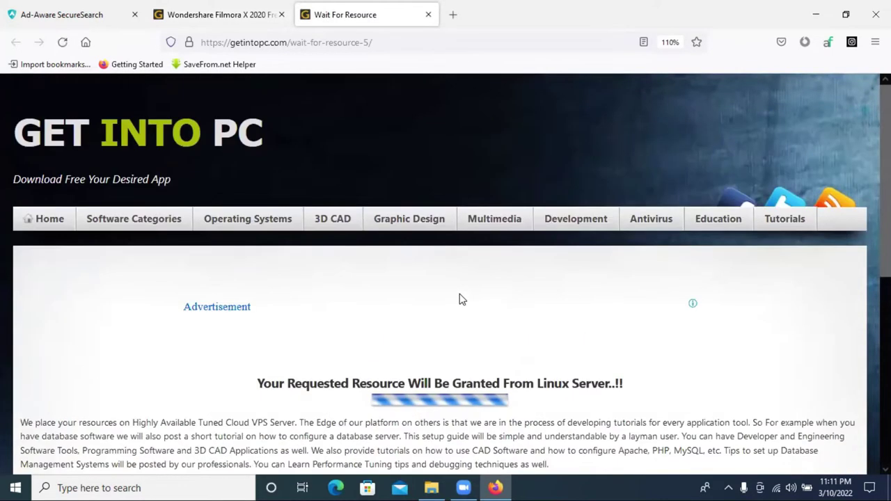
scroll(459, 299, "down", 3)
scroll(459, 292, "up", 3)
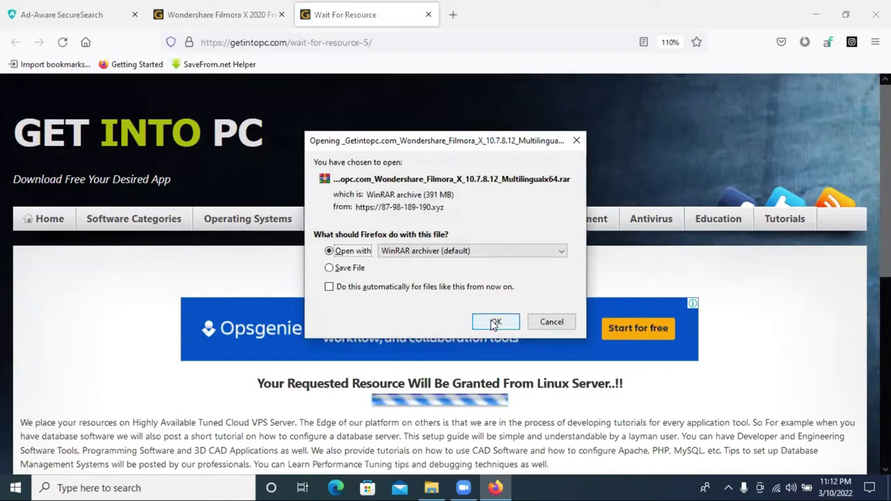
left_click(495, 323)
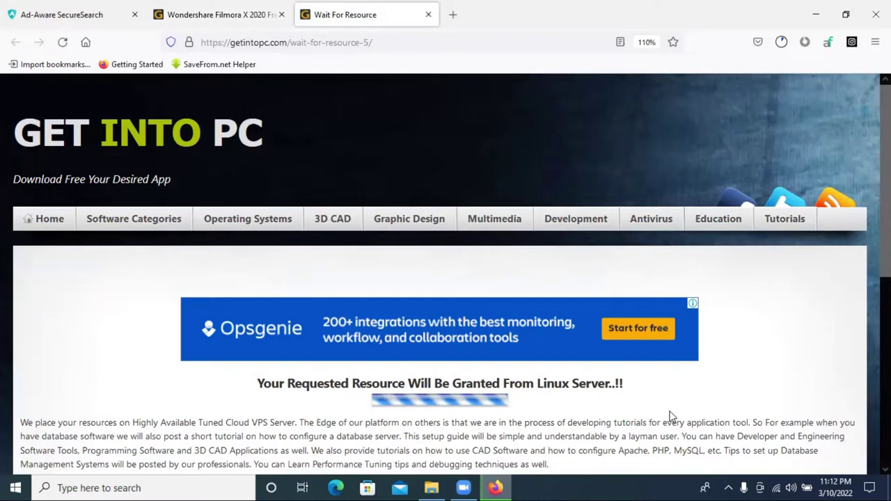
Step: Check the progress of the Wondershare Filmora X 10.7.8.12 archive in the browser's downloads
scroll(670, 417, "down", 5)
scroll(671, 419, "up", 4)
scroll(673, 420, "up", 1)
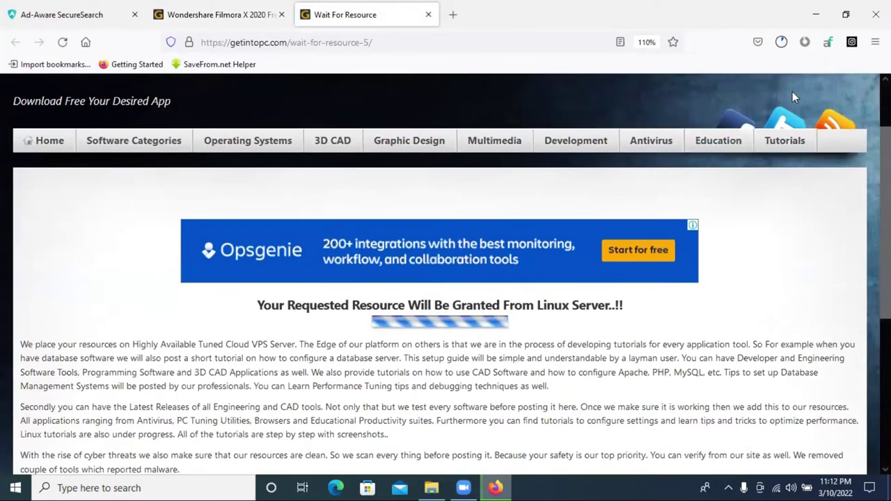
left_click(781, 44)
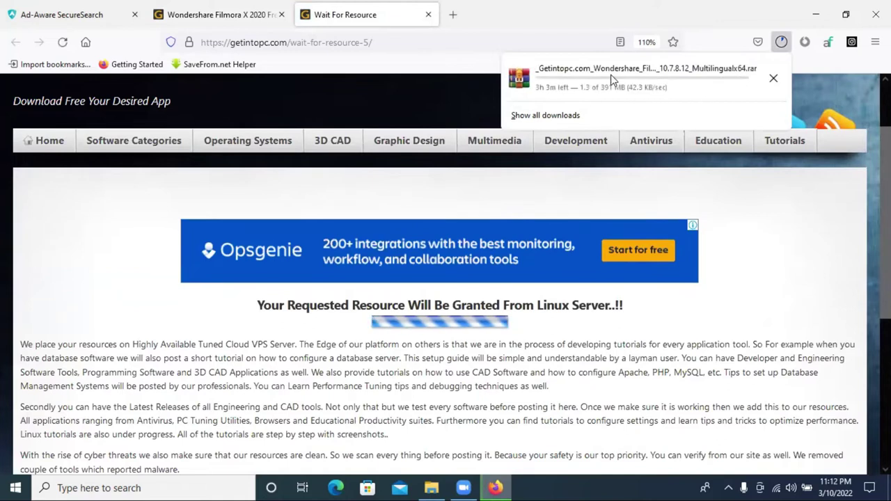
scroll(453, 177, "up", 1)
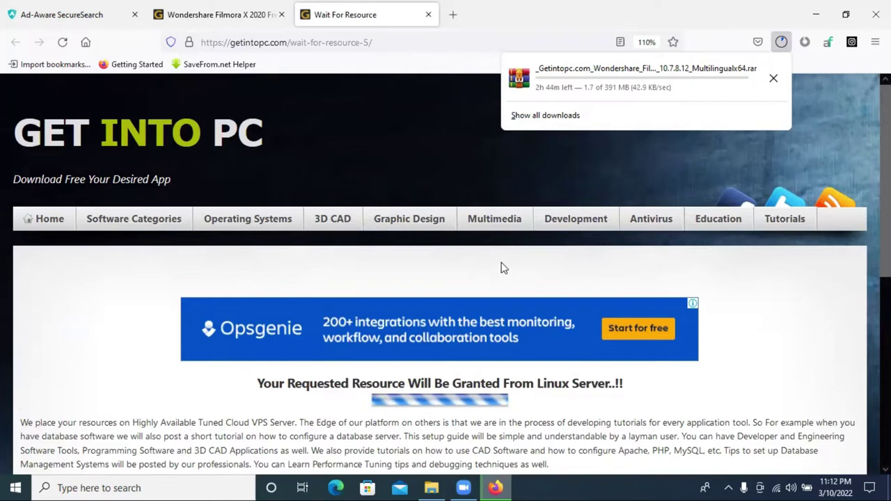
Step: Run a web search for get intu pc in a new tab, open its All Software Categories result and close the search results tab
double_click(279, 43)
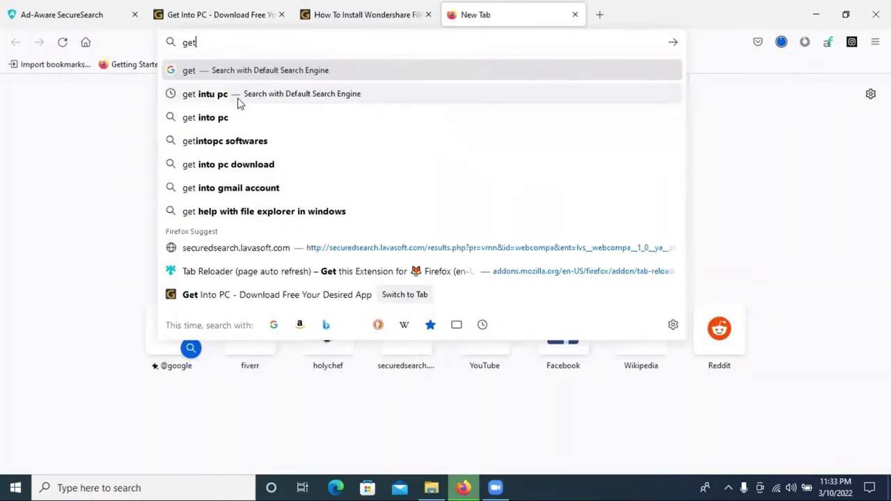
key("Return")
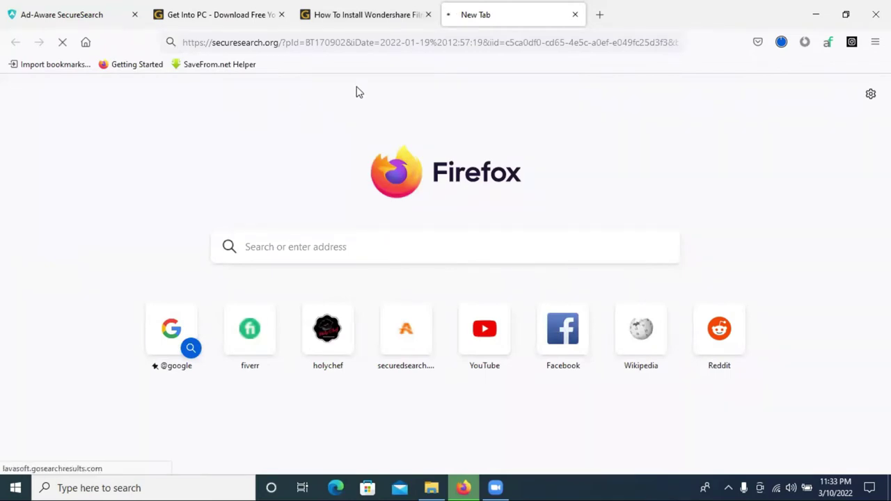
left_click(350, 9)
left_click(496, 7)
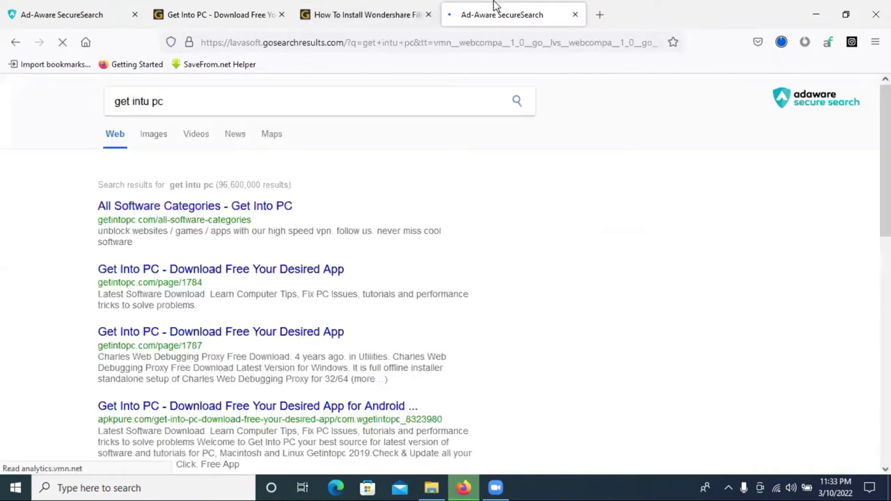
left_click(198, 206)
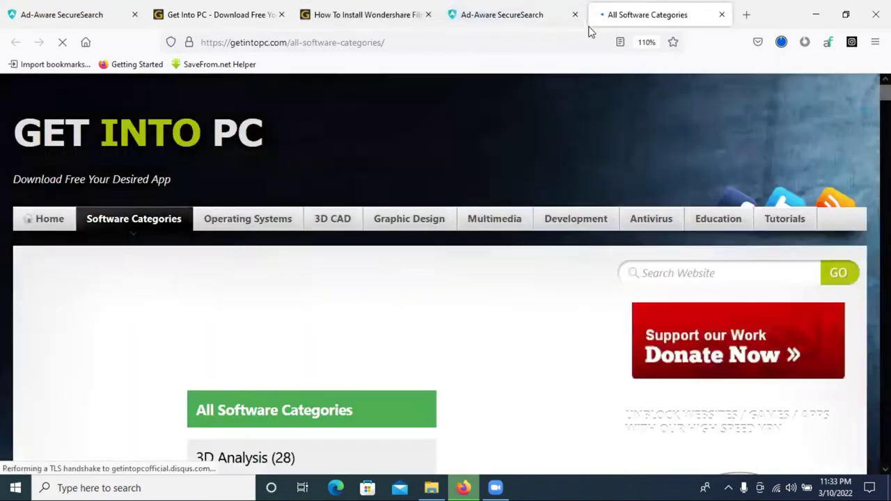
left_click(575, 14)
Step: Search the Get Into PC website for filmora
left_click(694, 271)
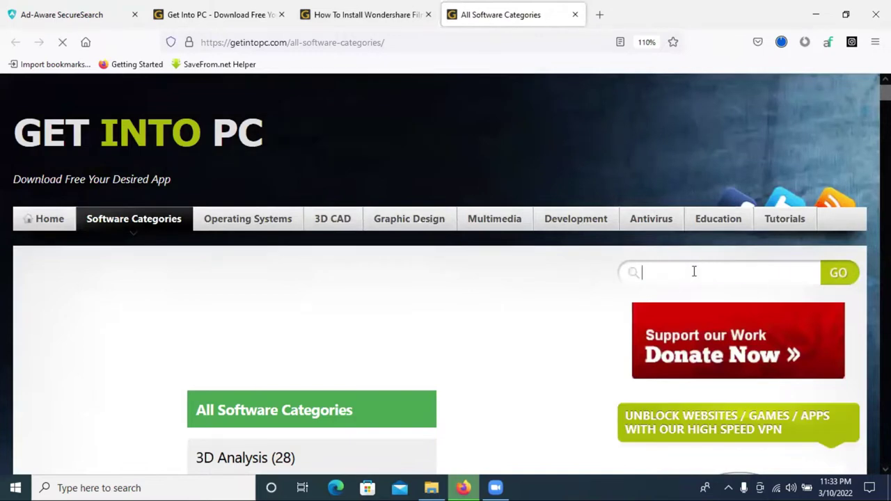
left_click(684, 275)
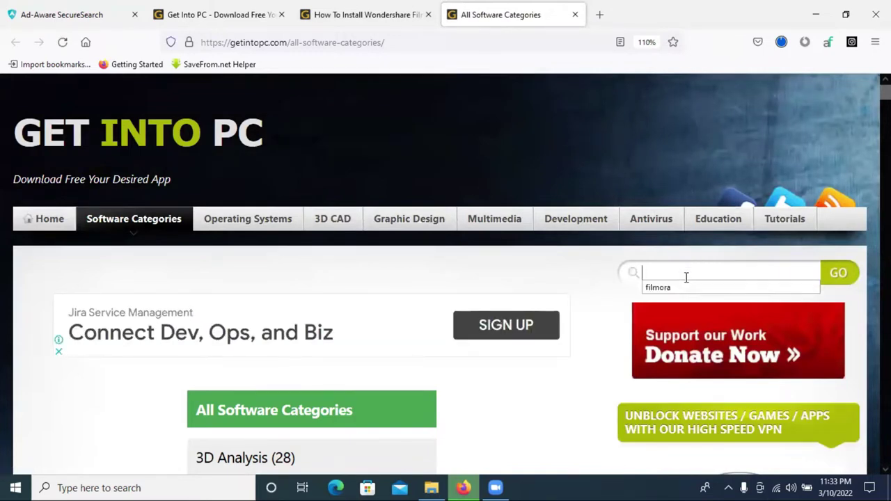
left_click(681, 273)
left_click(672, 277)
left_click(710, 286)
left_click(839, 274)
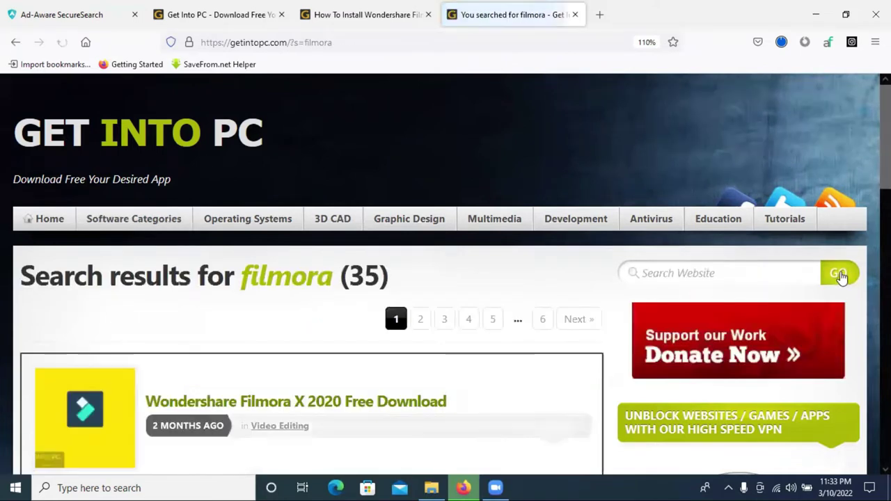
Step: Look through the first search results and open the Wondershare Filmora X 2020 Free Download page
scroll(452, 339, "down", 2)
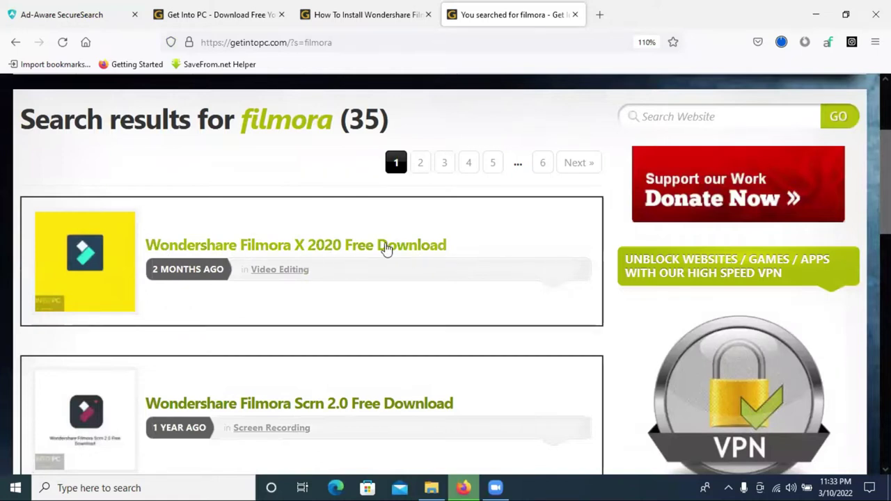
scroll(282, 220, "down", 2)
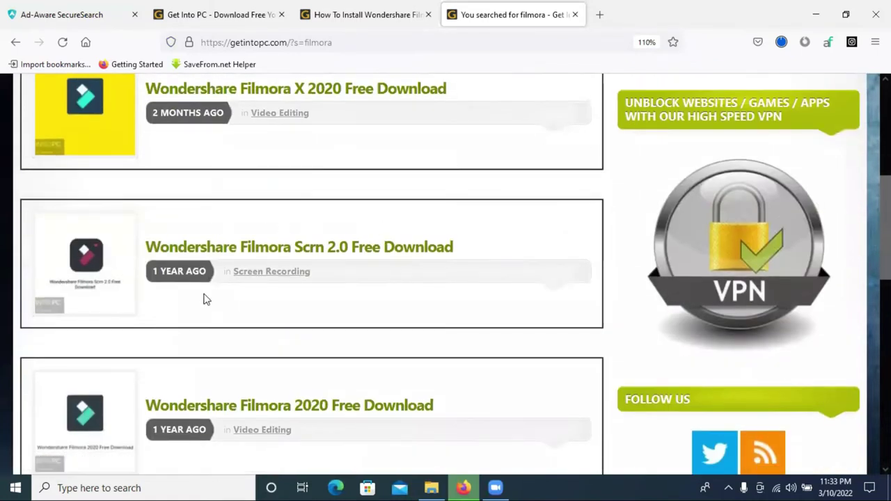
scroll(318, 274, "down", 3)
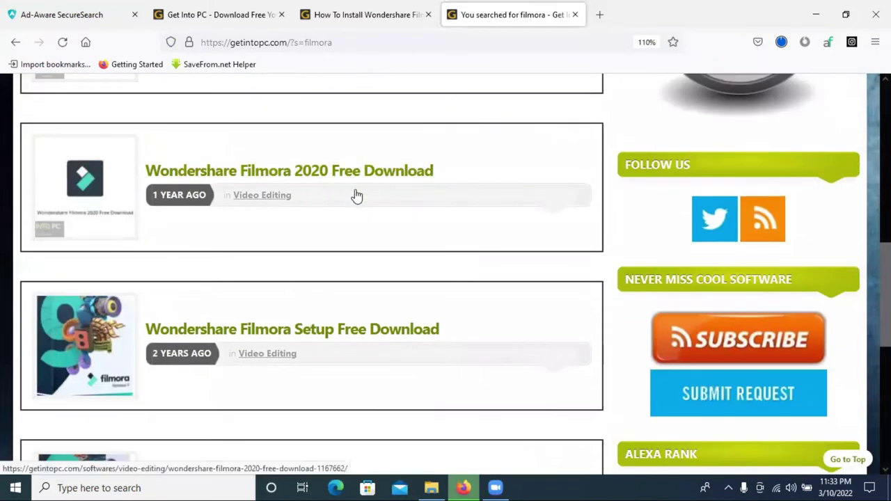
scroll(357, 196, "up", 5)
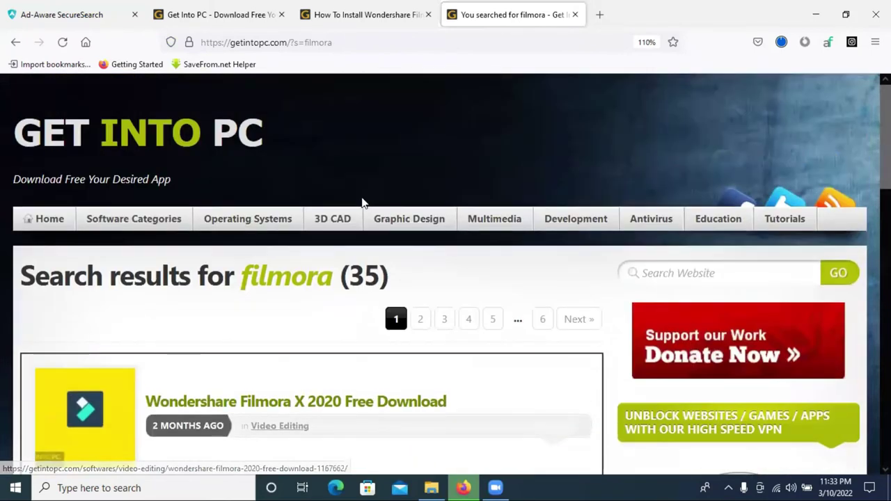
left_click(253, 409)
Step: Highlight the archive password line in the Filmora X 2020 page's download section and dismiss WinRAR's password prompt
scroll(373, 265, "down", 3)
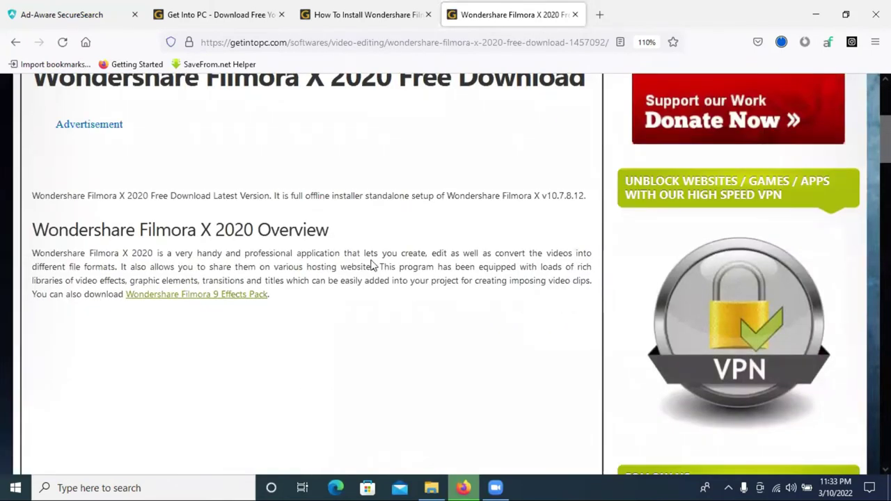
scroll(373, 266, "down", 10)
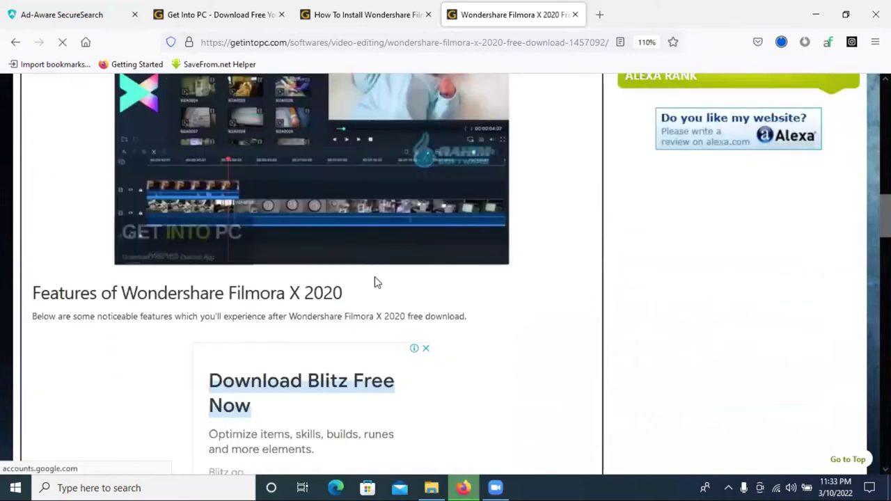
scroll(375, 282, "down", 10)
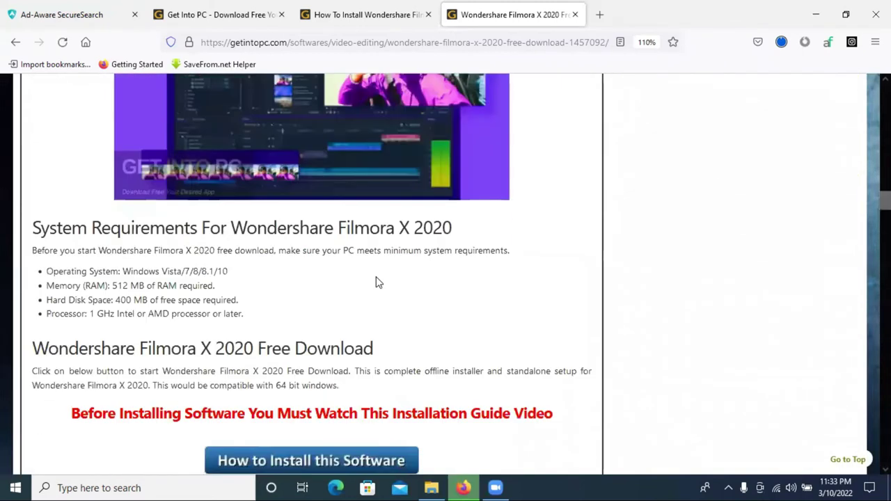
scroll(376, 282, "down", 3)
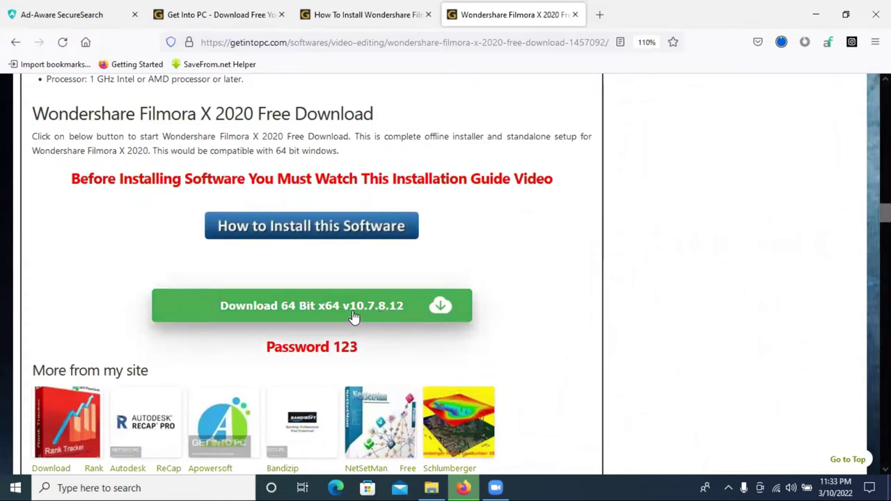
triple_click(322, 350)
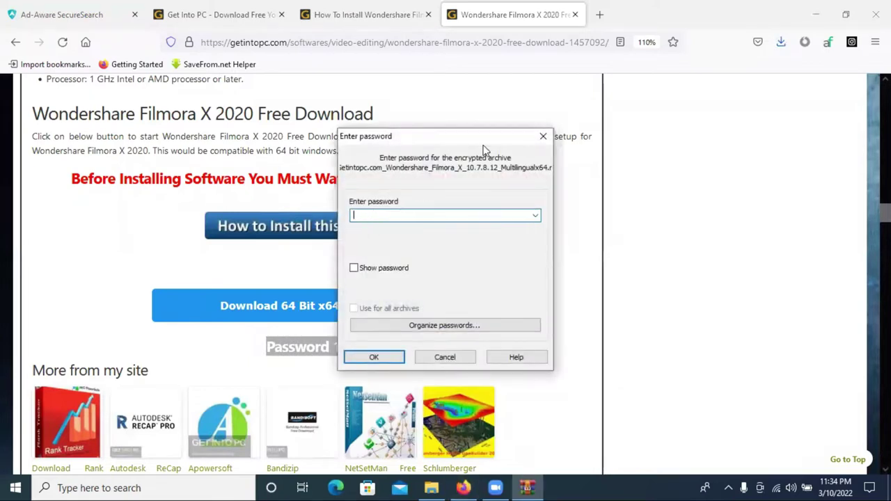
left_click(544, 138)
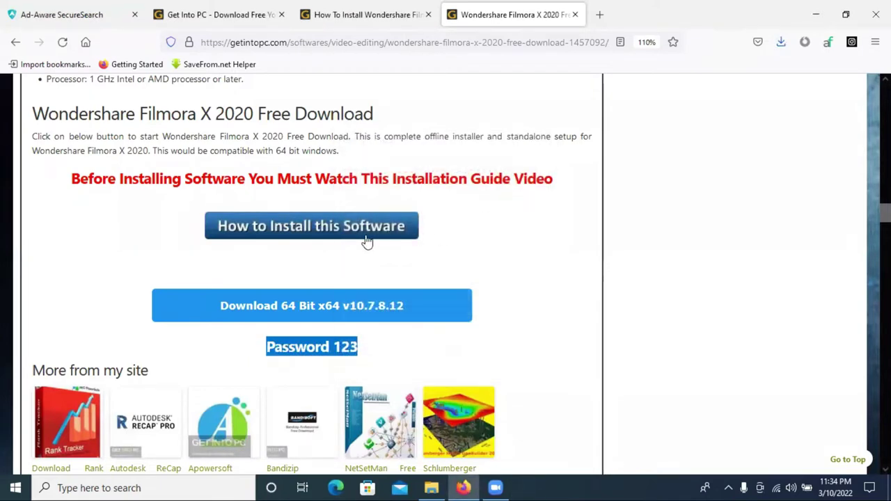
Step: Request the 64 Bit x64 v10.7.8.12 download again, and close its waiting page after checking the browser's downloads
left_click(309, 306)
left_click(515, 11)
left_click(615, 9)
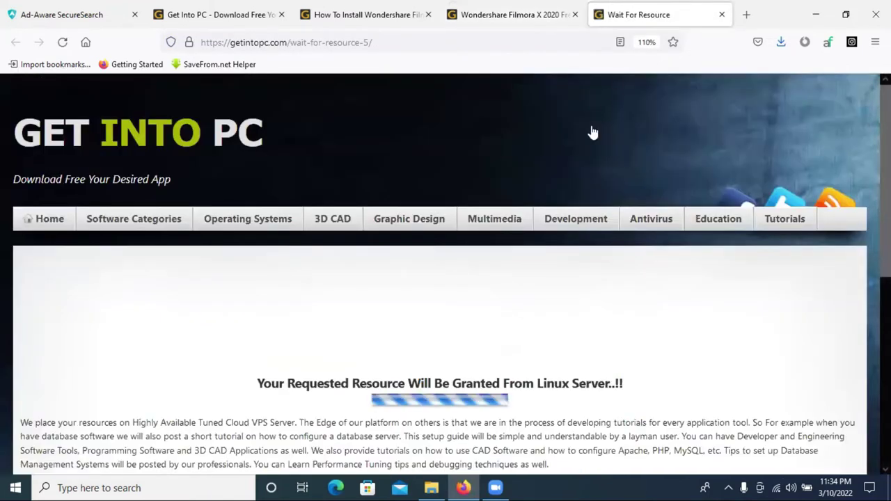
scroll(488, 313, "down", 3)
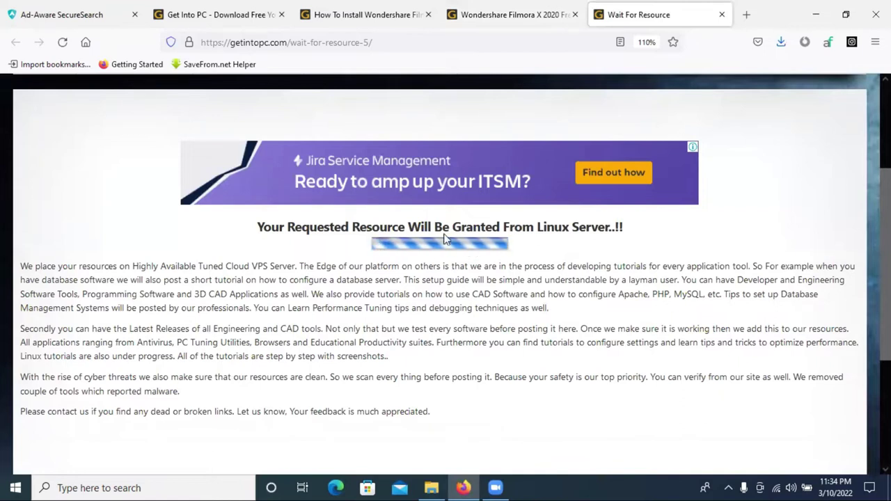
left_click(781, 43)
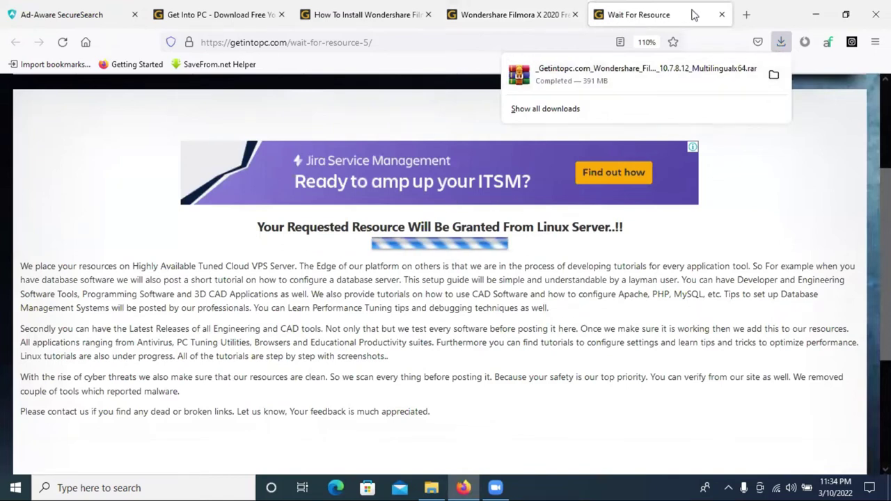
left_click(722, 15)
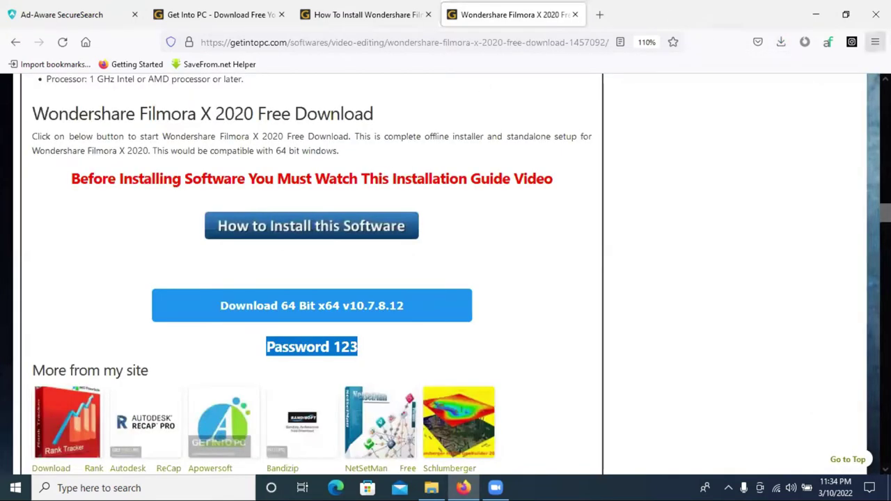
Step: Look for the downloaded Filmora archive in the Downloads folder of This PC using File Explorer
left_click(816, 14)
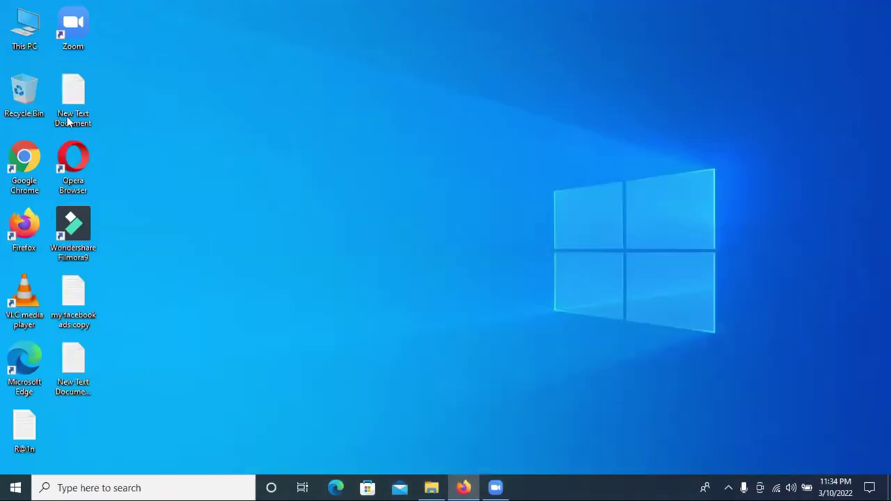
double_click(32, 30)
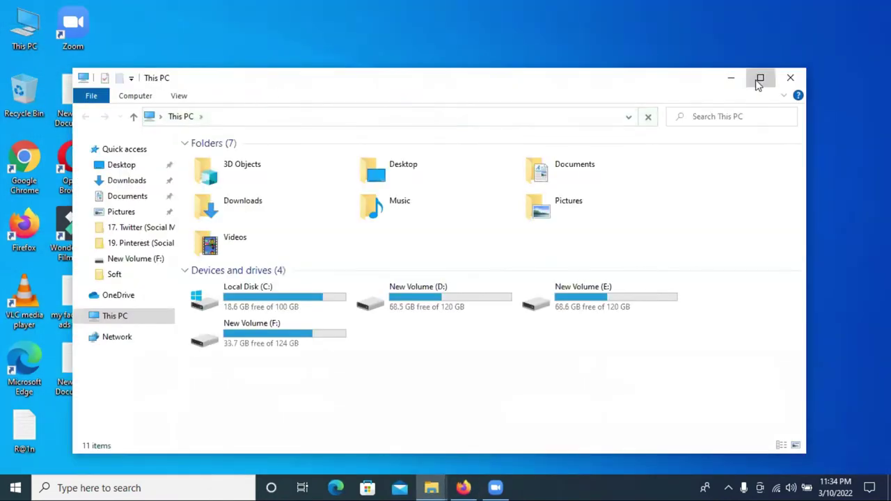
left_click(760, 80)
left_click(677, 94)
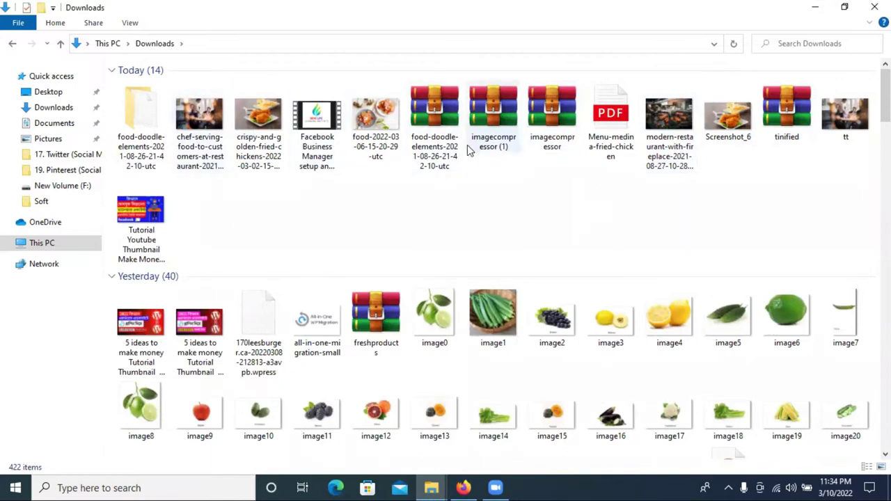
scroll(762, 175, "down", 2)
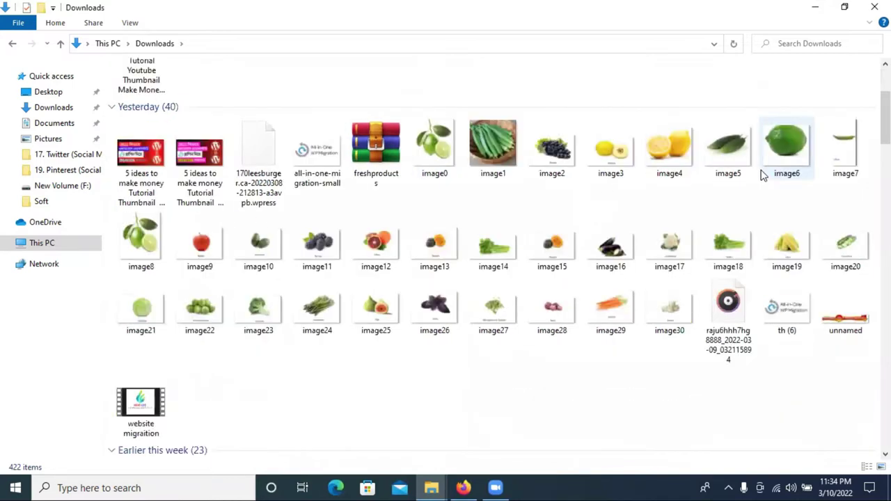
scroll(762, 175, "down", 3)
scroll(764, 175, "up", 4)
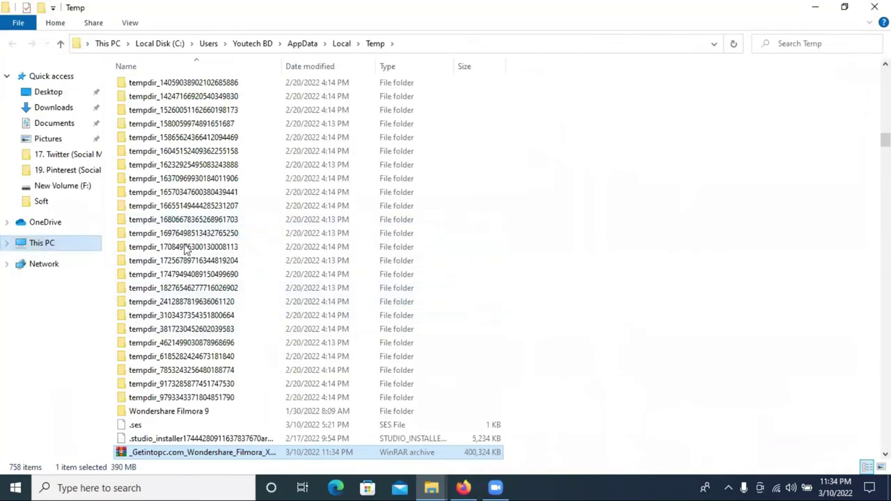
Step: Cut the Getintopc.com Wondershare Filmora X WinRAR archive from the Temp folder
scroll(133, 446, "down", 2)
left_click(153, 372)
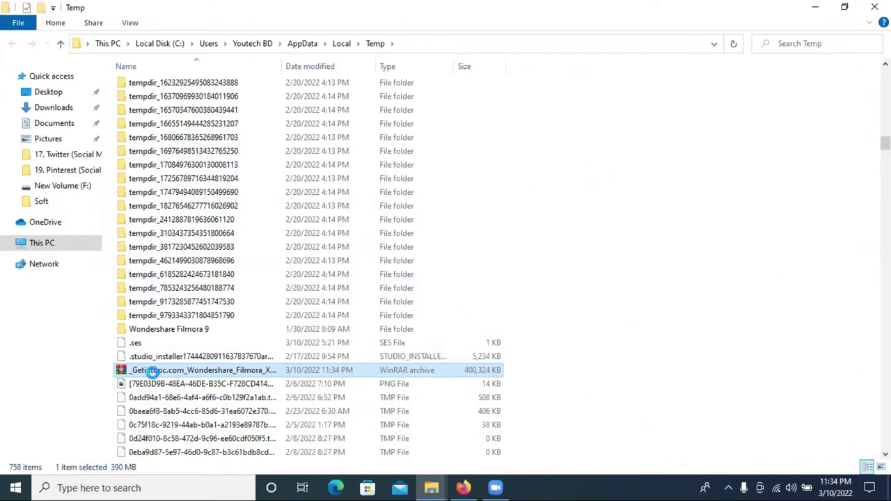
right_click(152, 373)
left_click(223, 280)
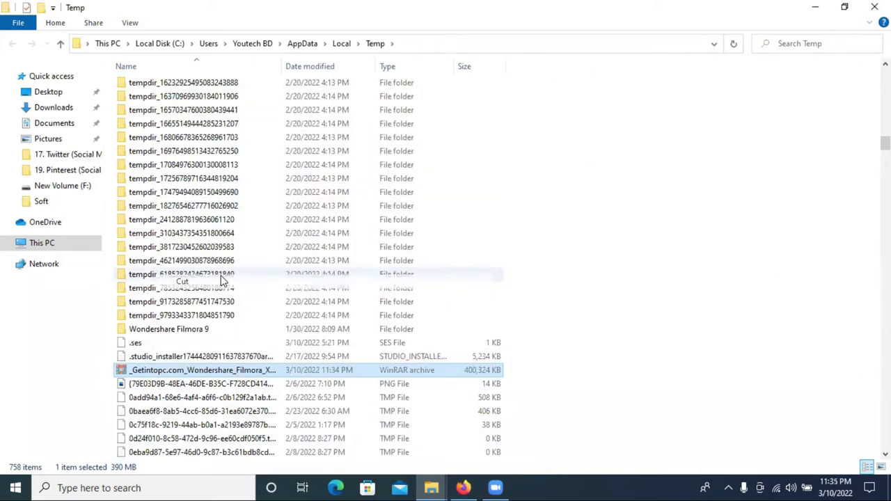
Step: Create a new folder in Downloads and paste the Filmora X archive into it
left_click(33, 107)
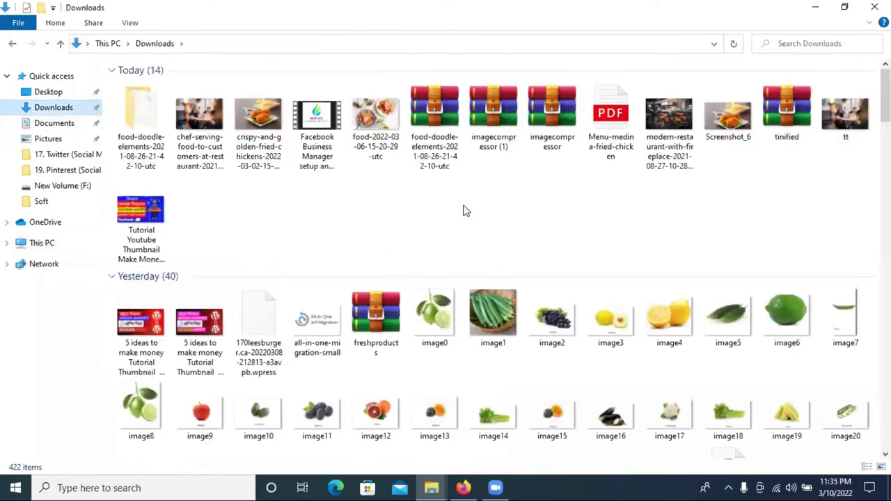
right_click(407, 217)
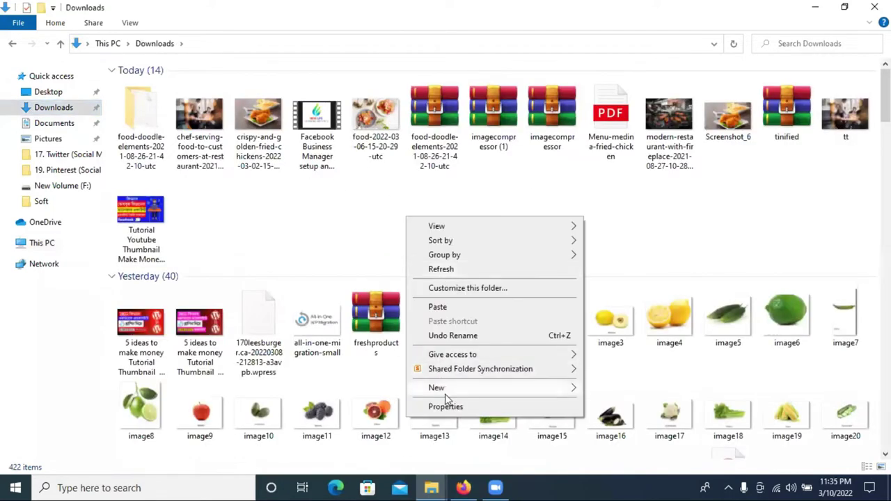
mouse_move(474, 398)
left_click(674, 238)
left_click(252, 222)
double_click(207, 206)
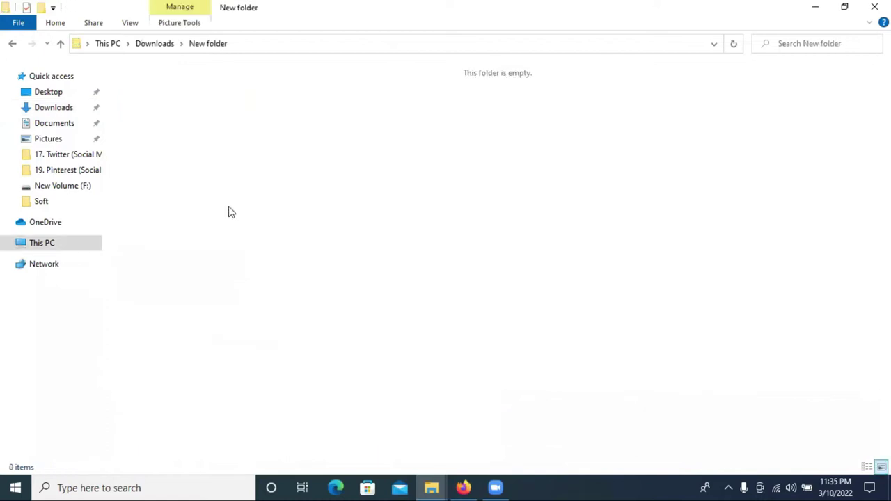
key("ctrl+v")
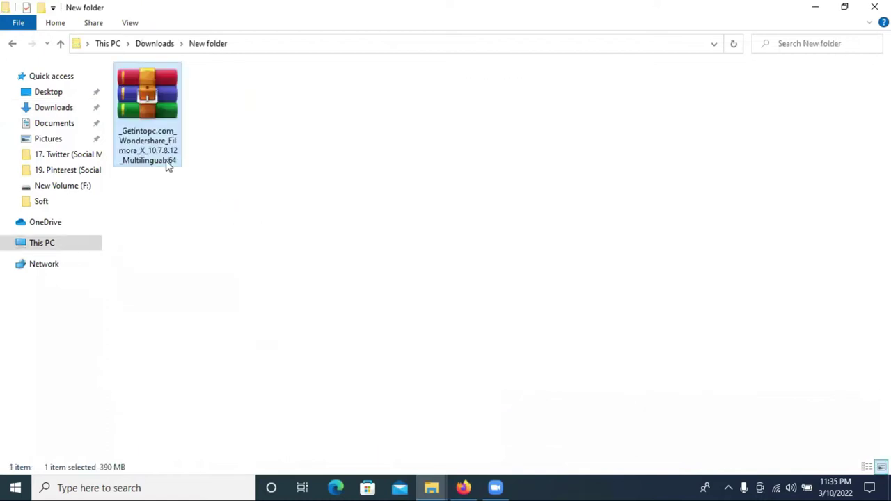
Step: Extract the Filmora X 10.7.8.12 archive into the current folder, entering the archive password given on the download page
right_click(155, 114)
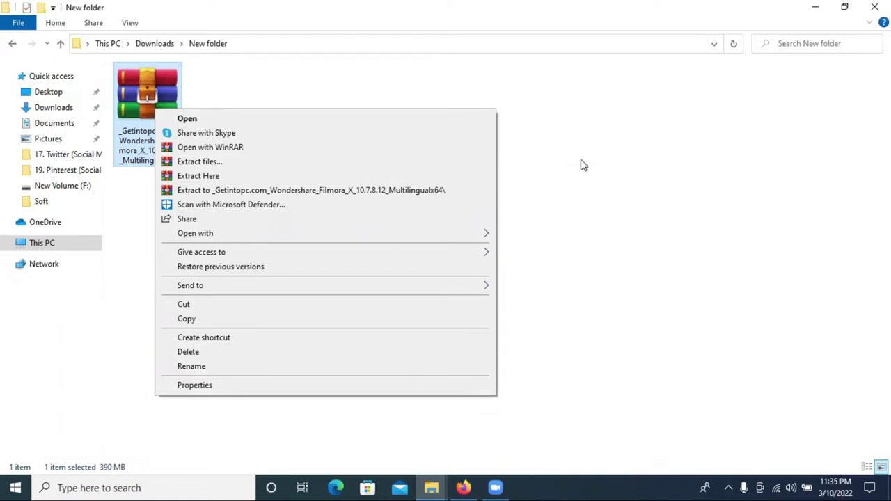
left_click(198, 176)
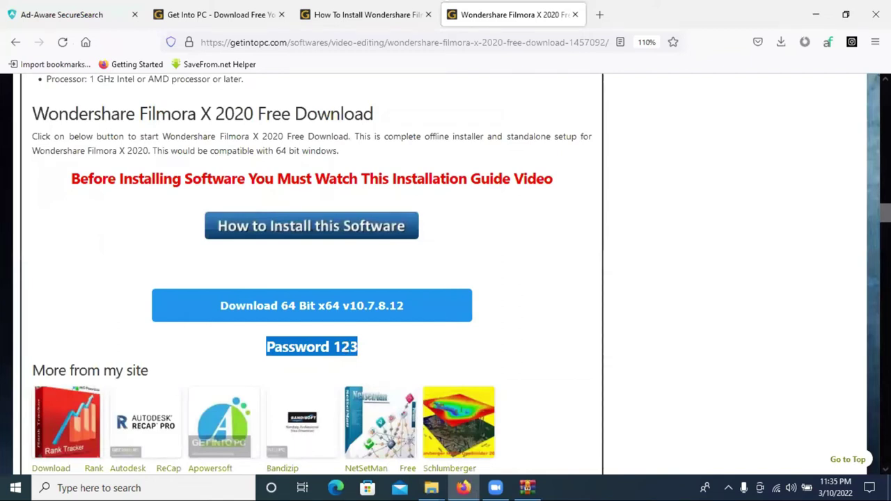
key("alt+Tab")
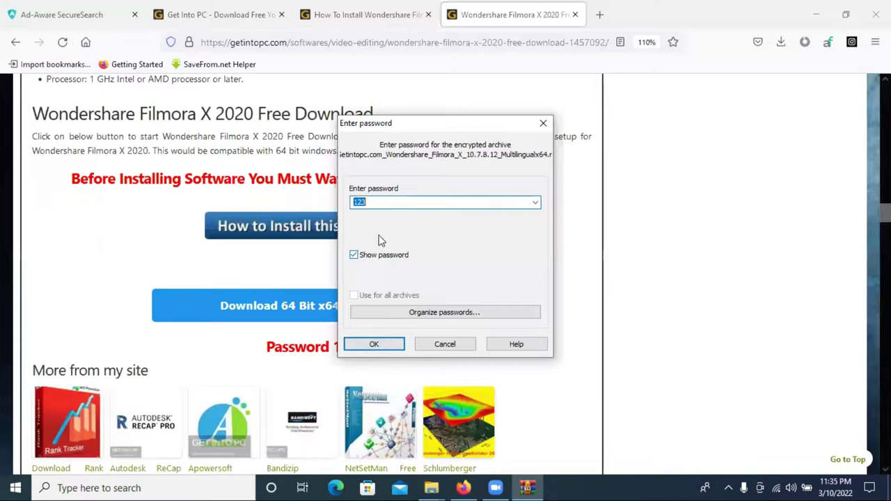
left_click(379, 345)
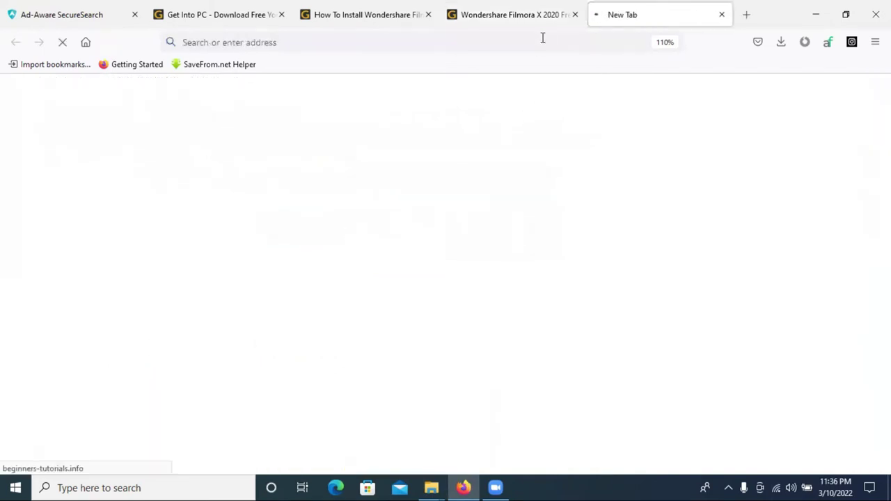
Step: Close the Filmora X 2020 download page and select the extracted Wondershare_Filmora_X_10.7.8.12_Multilingualx64 folder in File Explorer
left_click(575, 14)
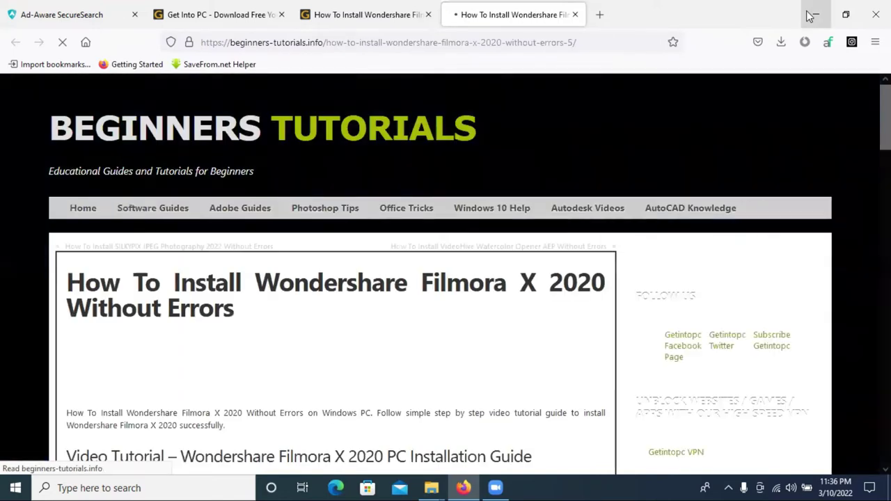
left_click(811, 15)
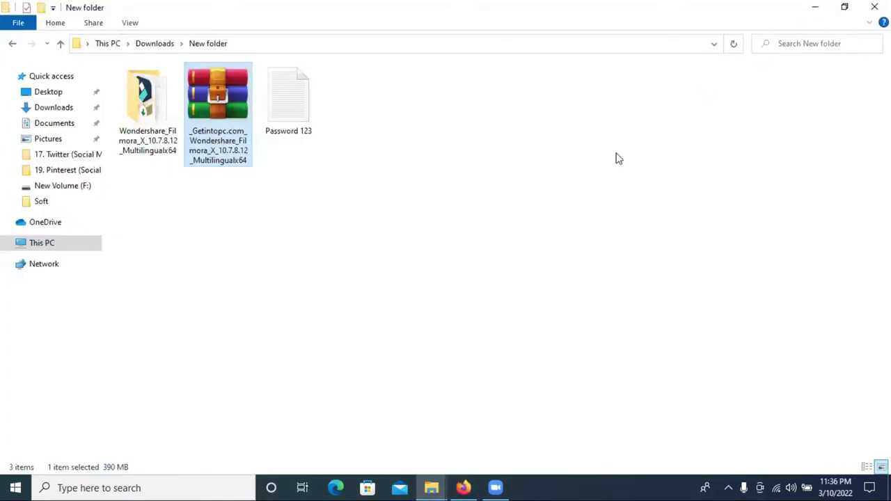
left_click(154, 120)
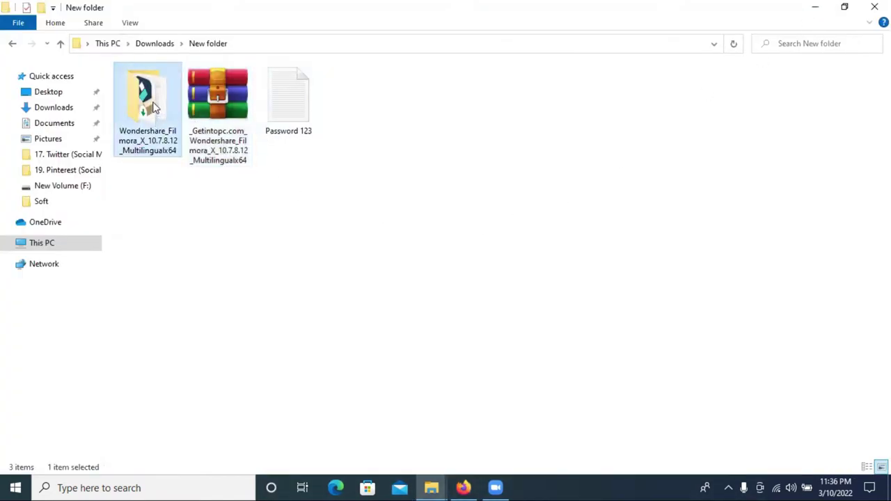
Step: Open the extracted Wondershare_Filmora_X_10.7.8.12_Multilingualx64 folder and read the installation instructions in the Readme file, closing it when done
double_click(154, 108)
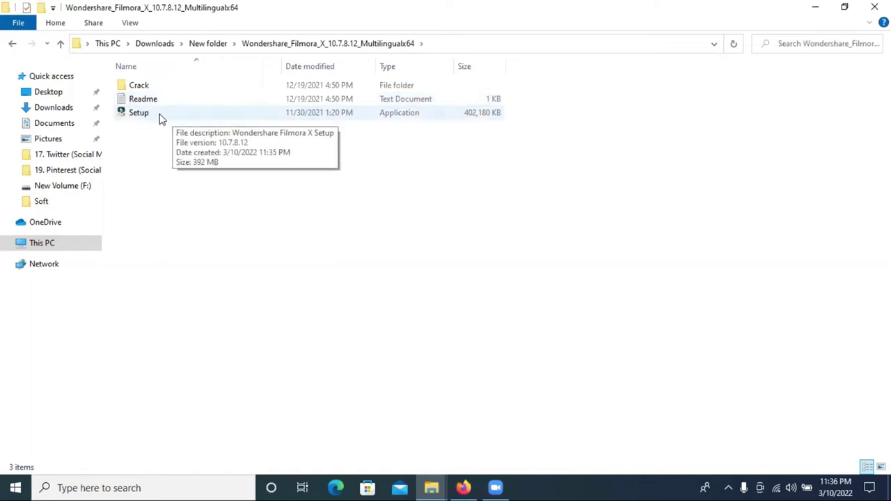
double_click(210, 103)
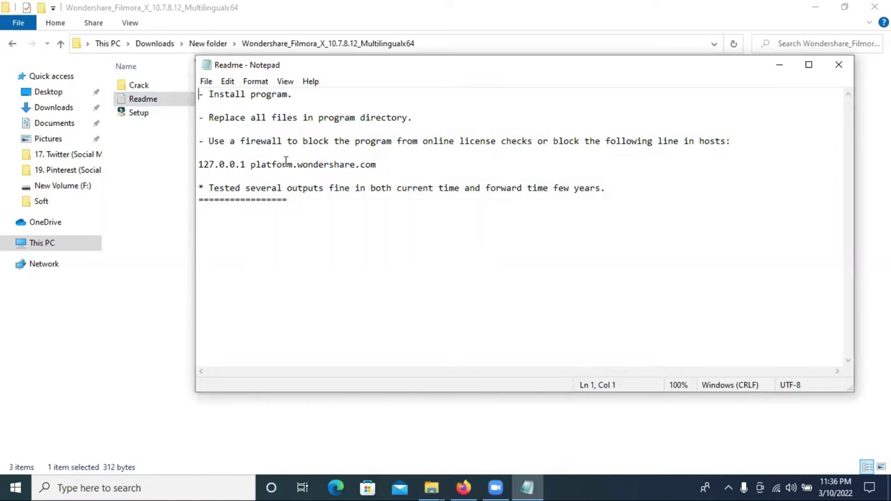
left_click(839, 64)
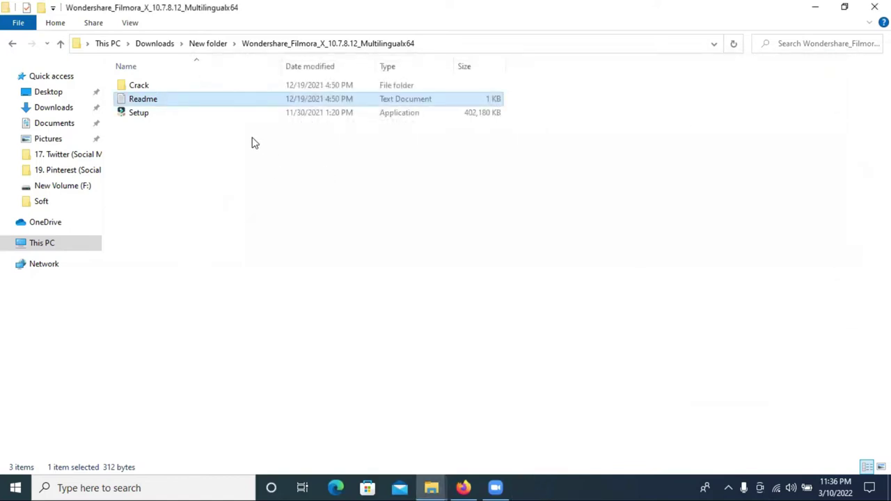
Step: Inspect the contents of the Crack folder, return to the parent folder, point out the Setup file and close the folder window
left_click(185, 91)
double_click(186, 91)
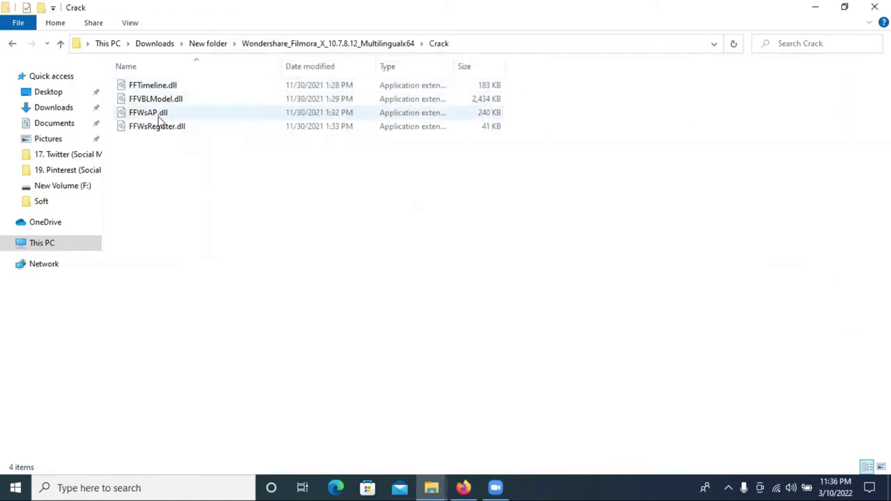
left_click(60, 44)
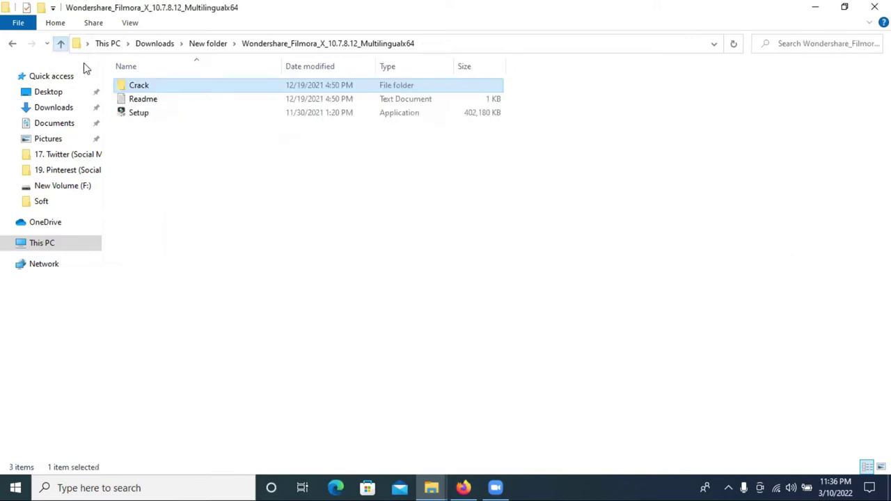
left_click(146, 115)
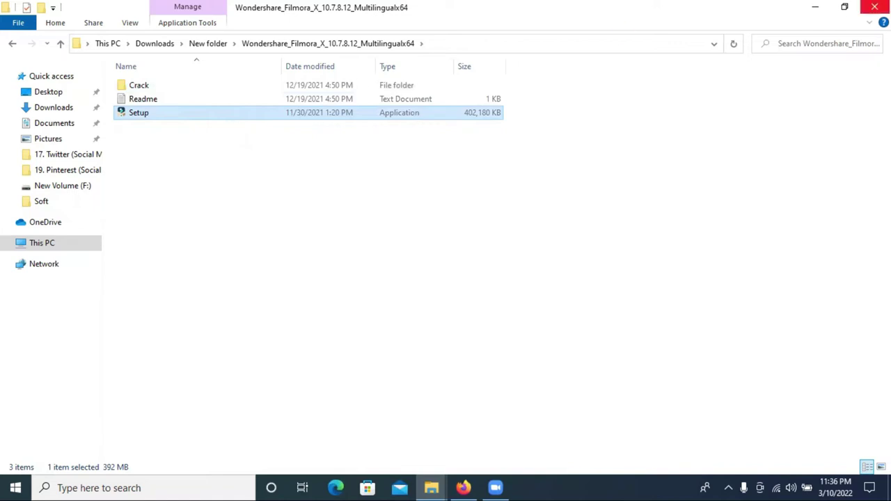
left_click(875, 7)
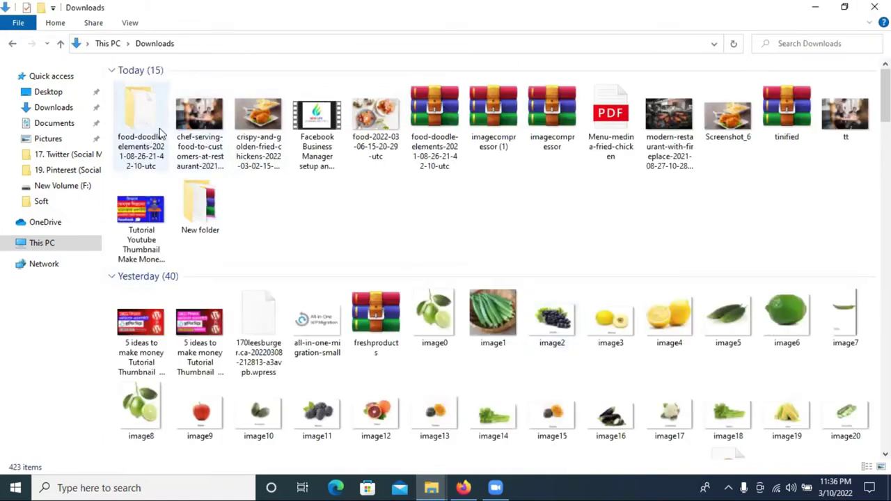
Step: Switch to Firefox and play the Wondershare Filmora X 2020 installation guide video, viewing its beginning in full screen
left_click(464, 487)
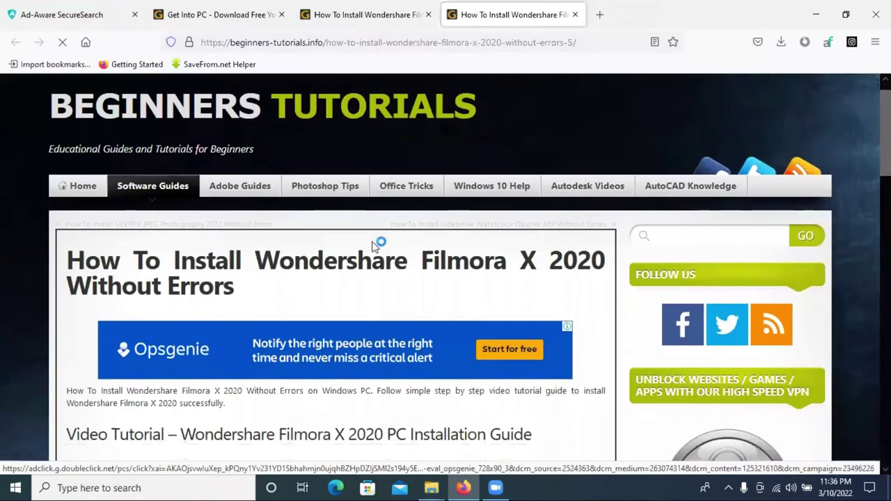
scroll(355, 255, "down", 5)
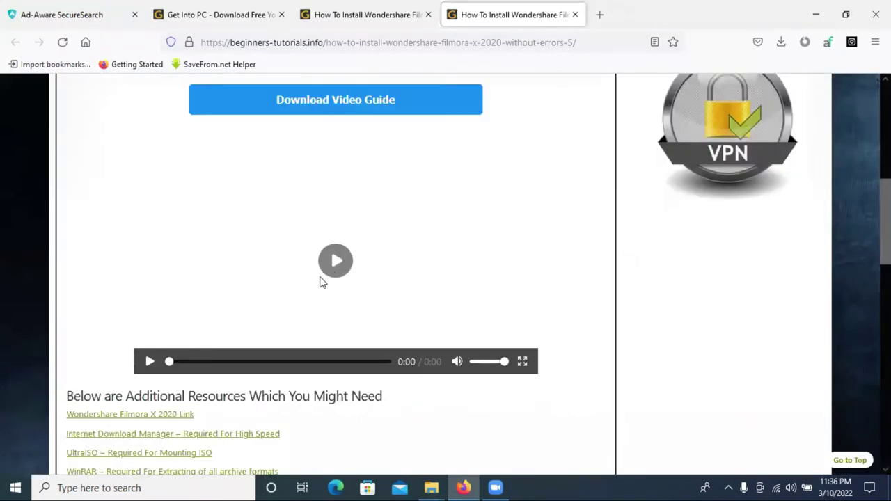
left_click(148, 362)
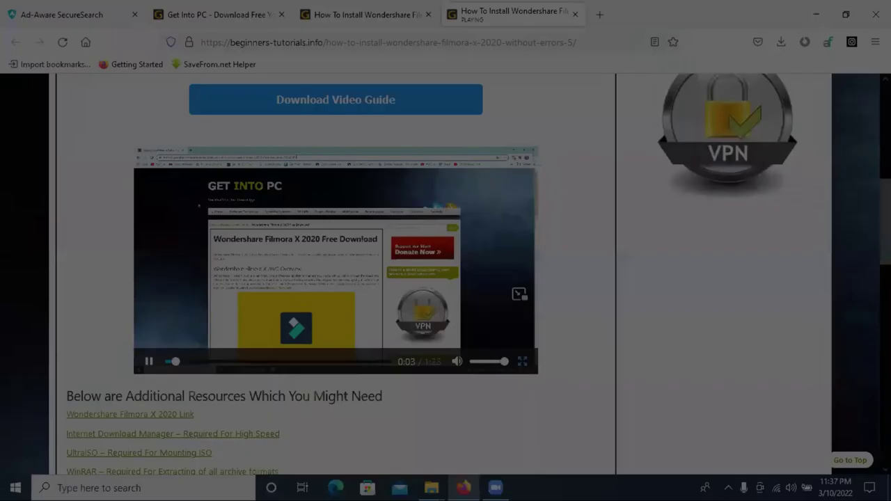
left_click(523, 361)
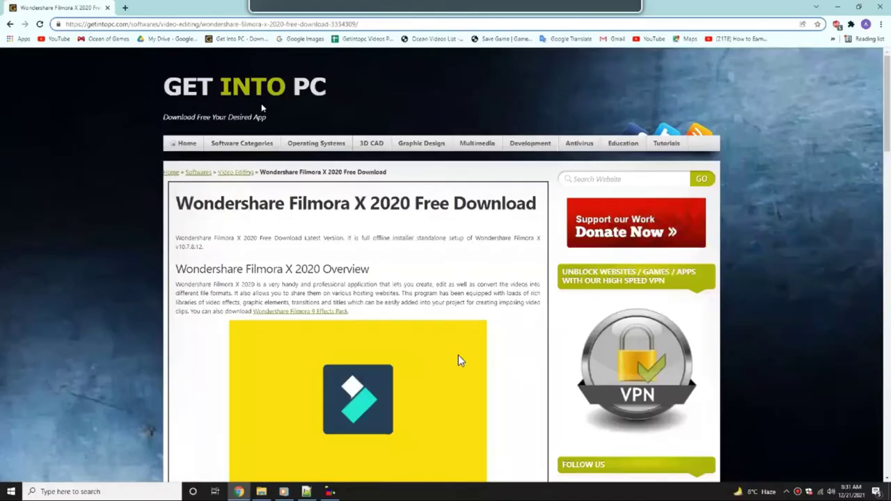
left_click(167, 487)
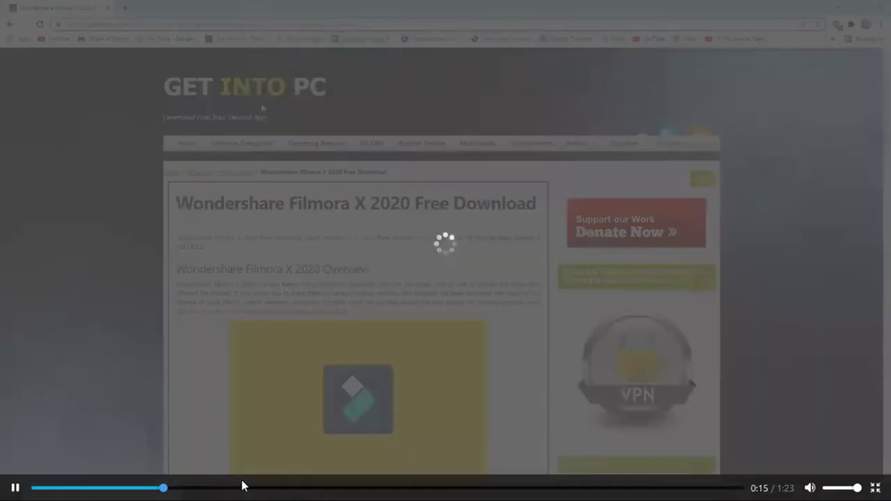
key("Escape")
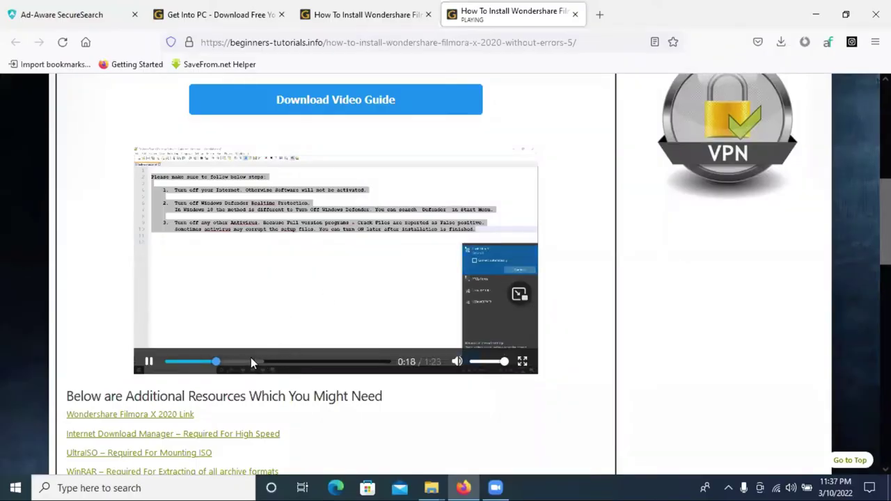
Step: Skip through the installation guide video to review the setup and file replacement stages, pausing it at 1:07
left_click(251, 360)
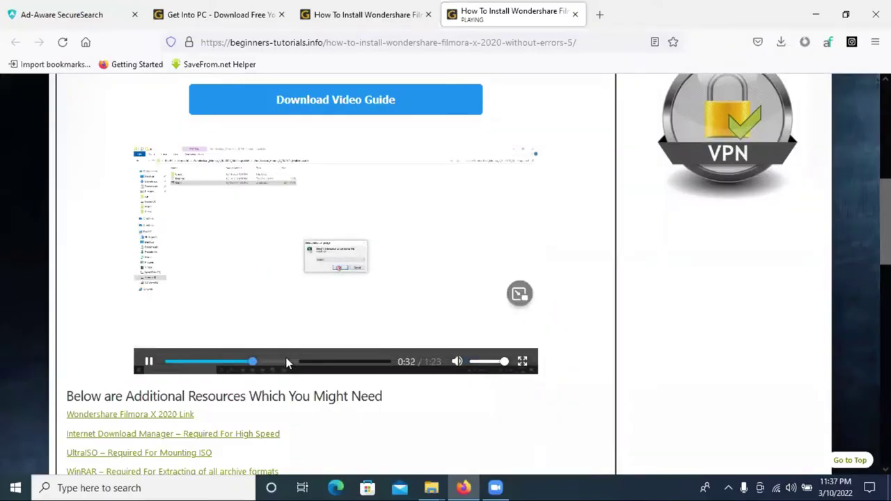
left_click(272, 361)
left_click(288, 360)
left_click(302, 362)
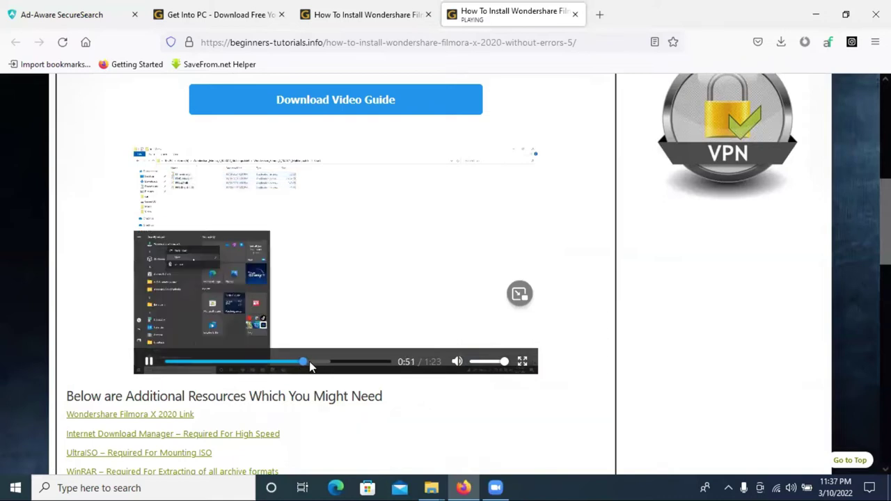
left_click(321, 369)
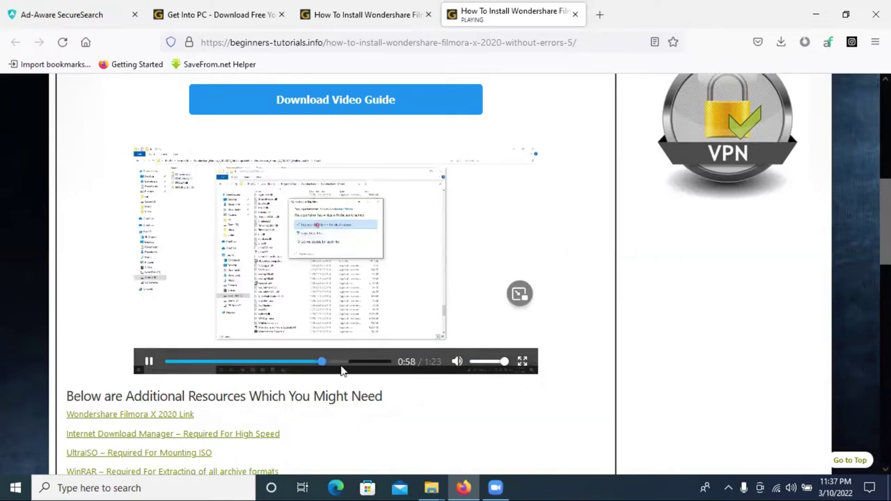
left_click(341, 363)
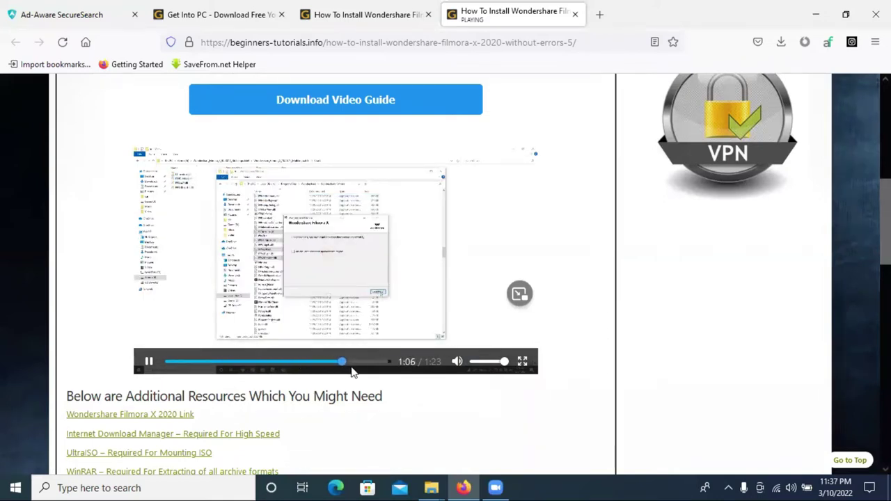
left_click(367, 285)
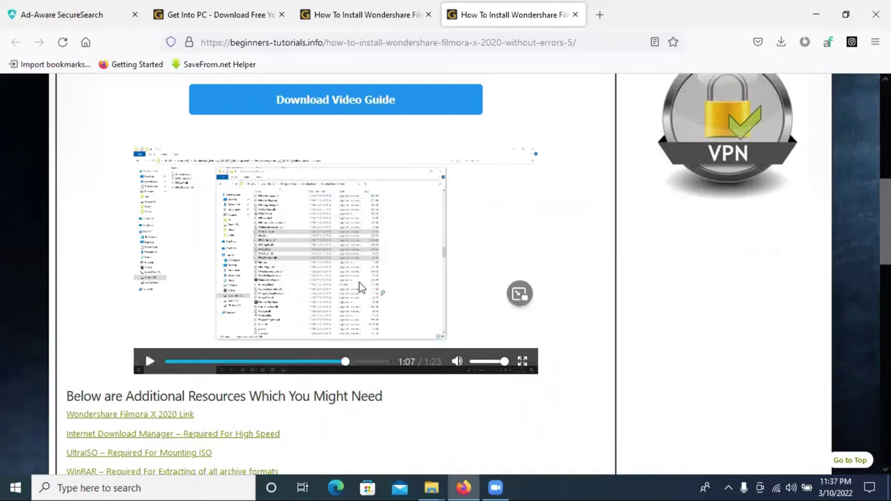
scroll(299, 265, "up", 4)
scroll(414, 276, "down", 4)
scroll(488, 209, "up", 3)
scroll(496, 127, "up", 1)
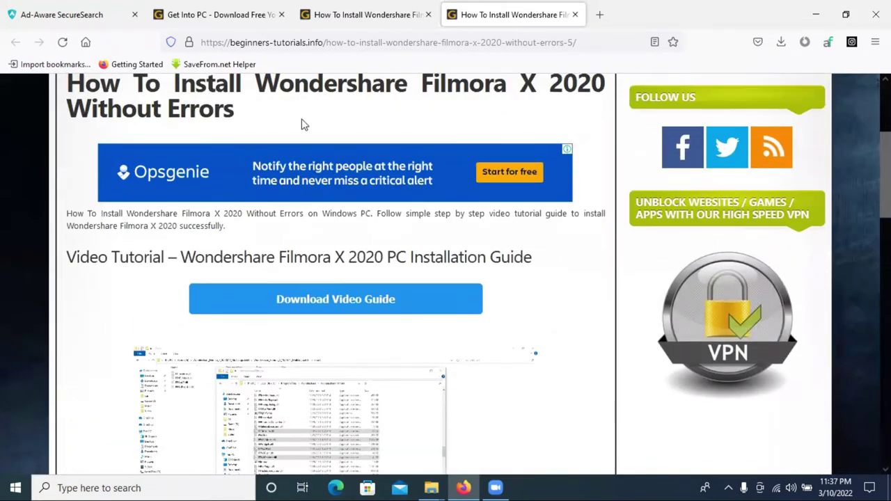
scroll(326, 296, "down", 3)
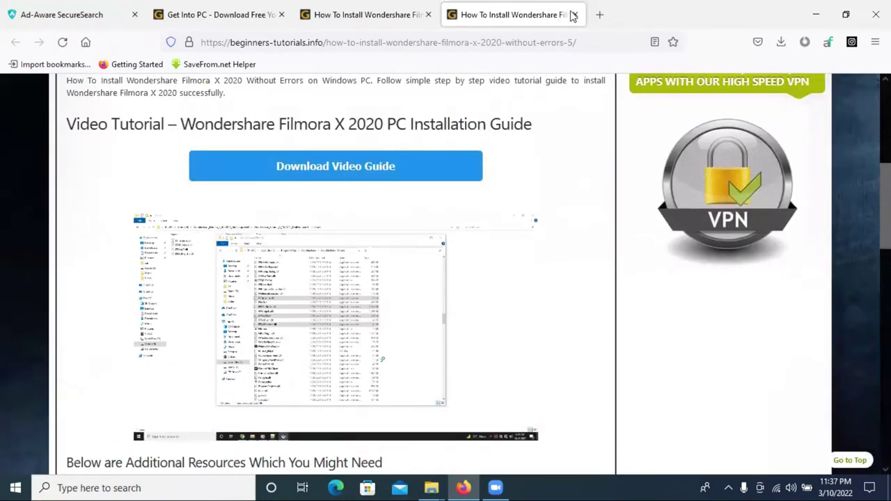
Step: Copy the web address of the "How To Install Wondershare Filmora X 2020 Without Errors" page
left_click(378, 17)
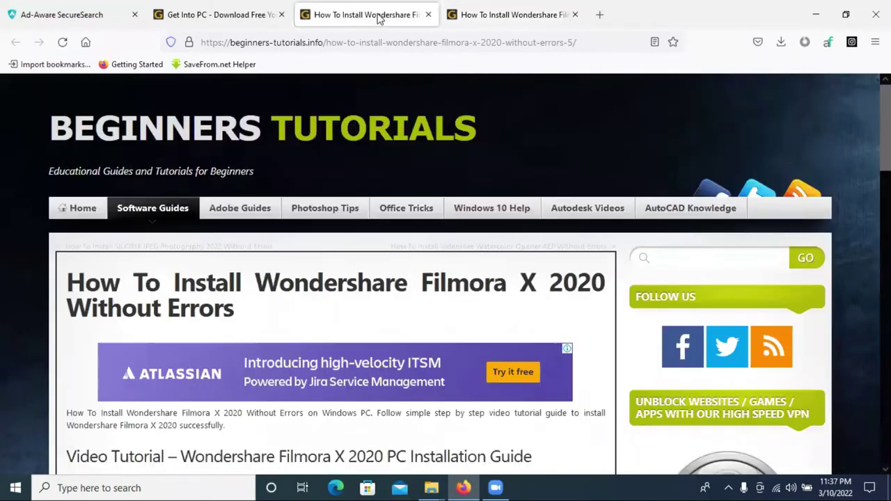
left_click(235, 12)
left_click(282, 42)
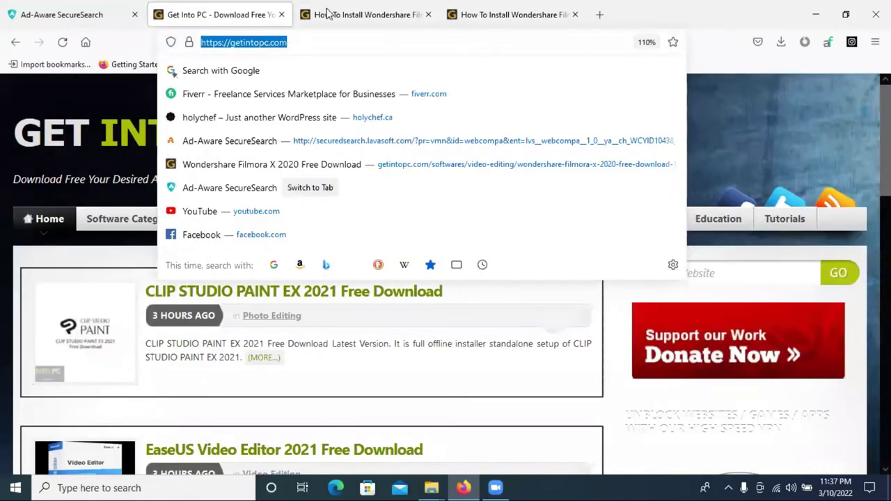
left_click(328, 14)
left_click(318, 39)
key("ctrl+Tab")
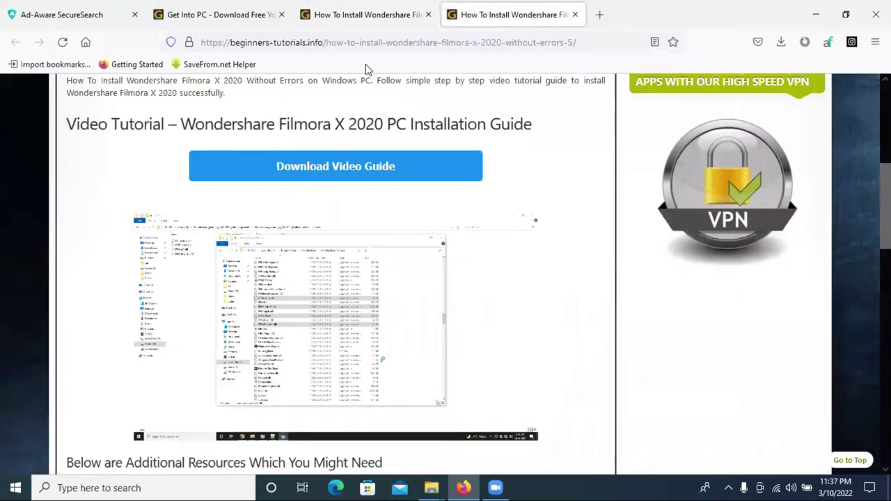
left_click(316, 41)
right_click(322, 42)
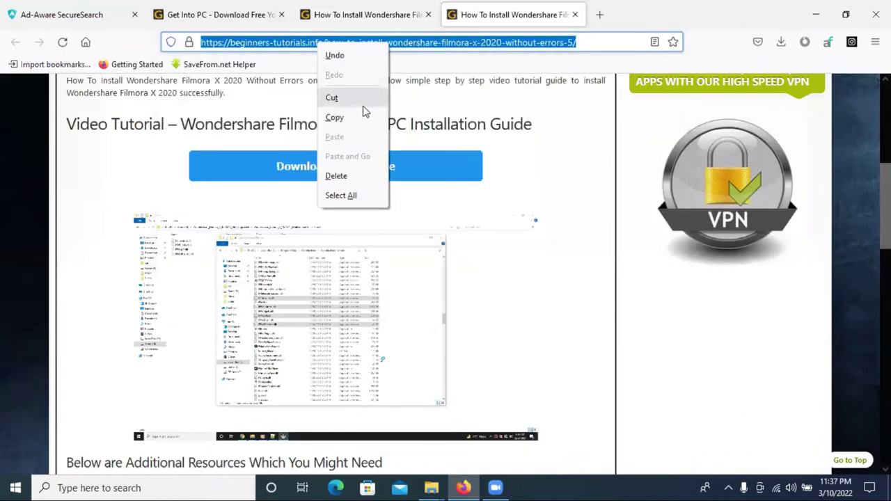
left_click(365, 115)
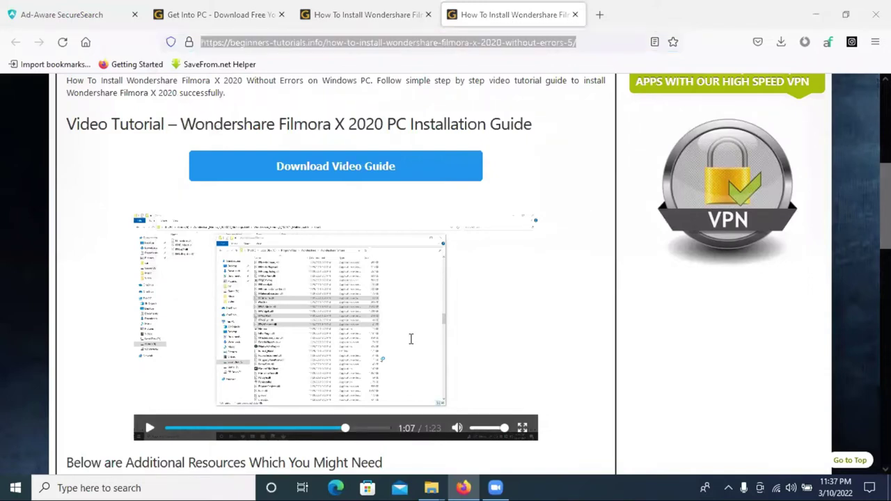
Step: Close the duplicate installation guide page, Firefox and the Downloads window to return to the desktop
left_click(575, 15)
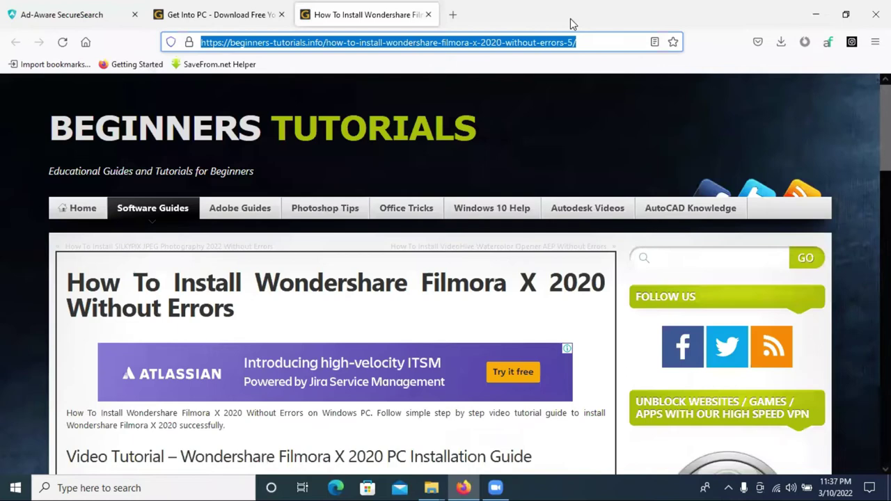
left_click(876, 14)
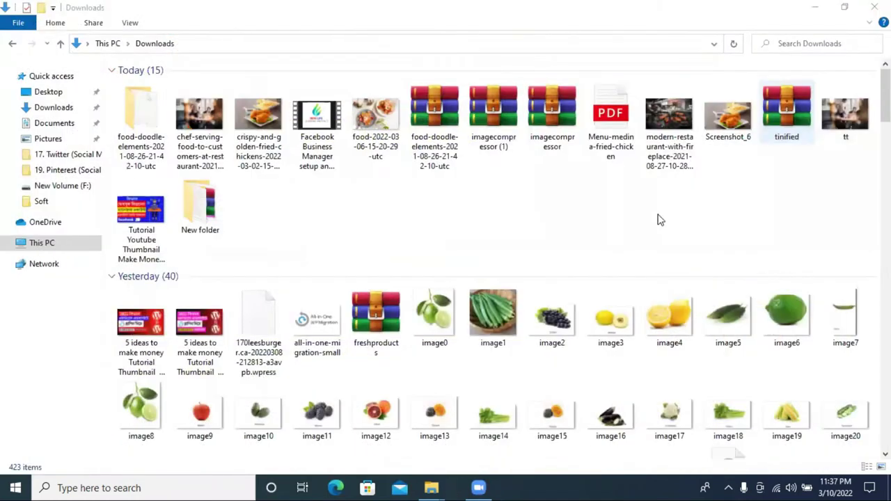
left_click(875, 6)
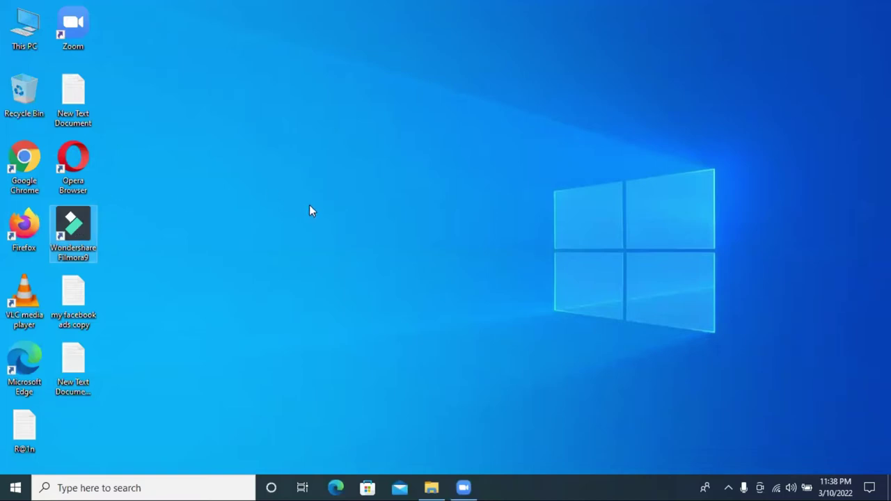
Step: Launch Google Chrome from the desktop and minimize its window
left_click(32, 178)
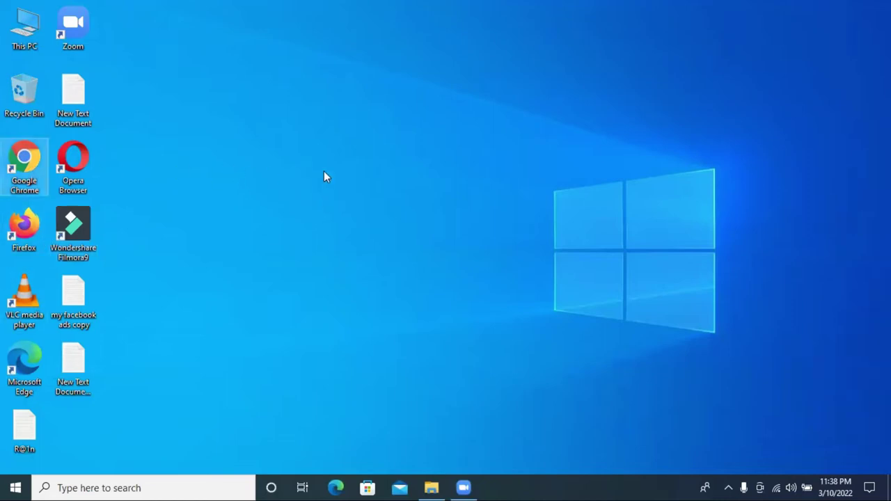
key("Return")
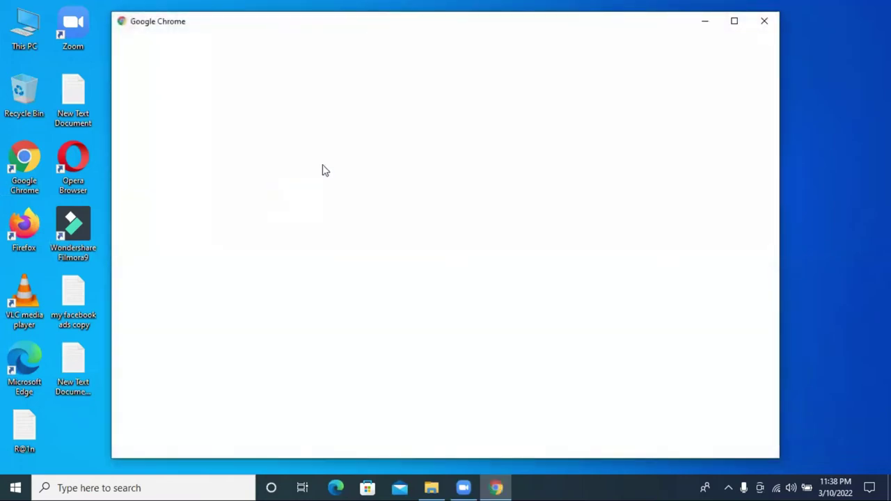
left_click(704, 23)
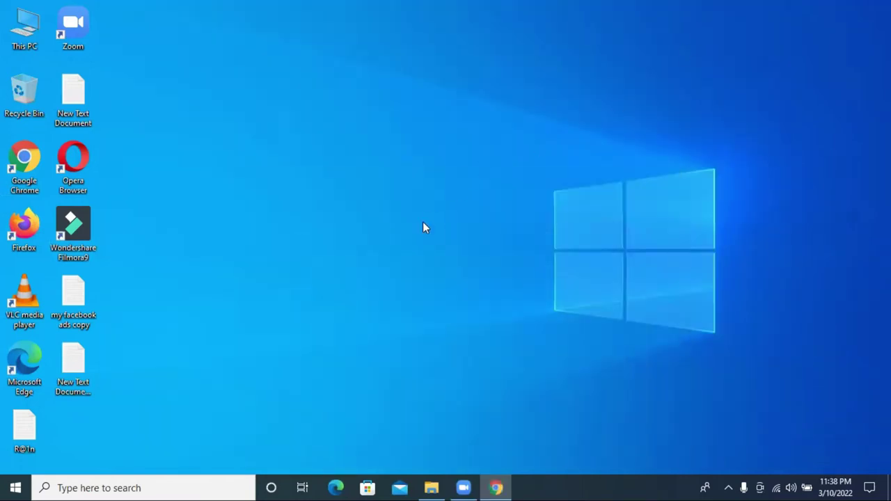
Step: Launch Wondershare Filmora9 from the desktop and dismiss the automatic backup recovery offer
double_click(70, 217)
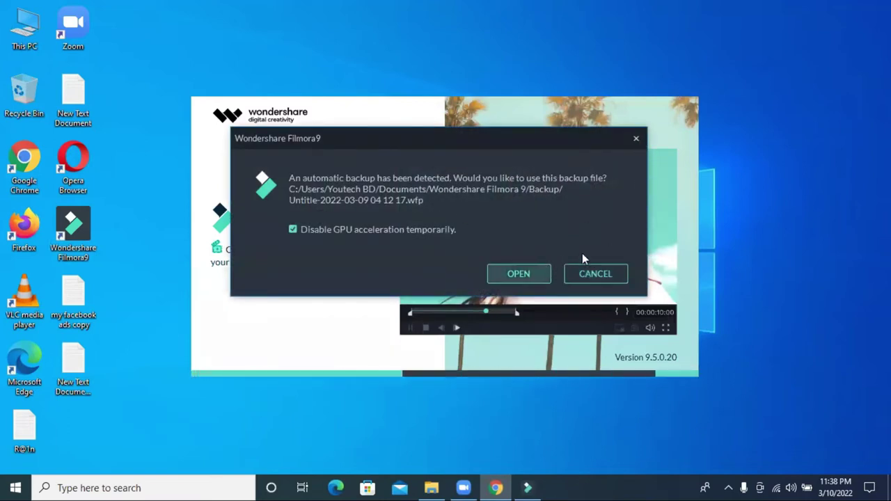
left_click(636, 136)
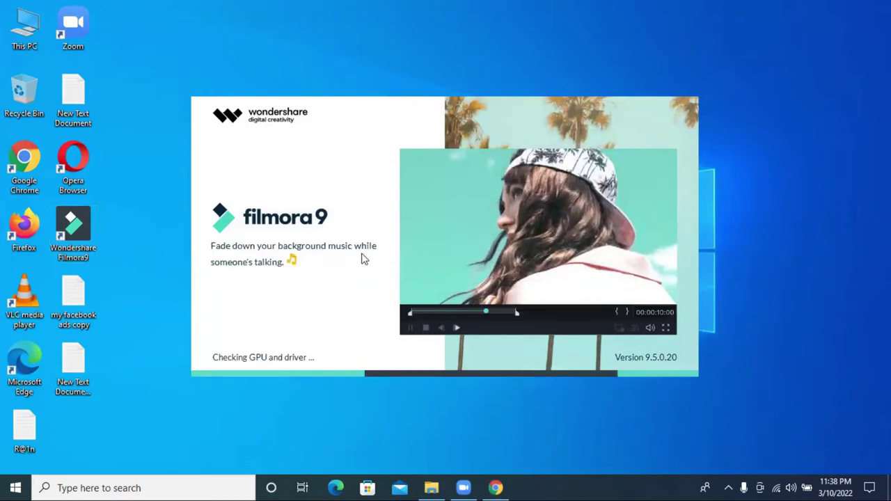
right_click(433, 52)
left_click(497, 87)
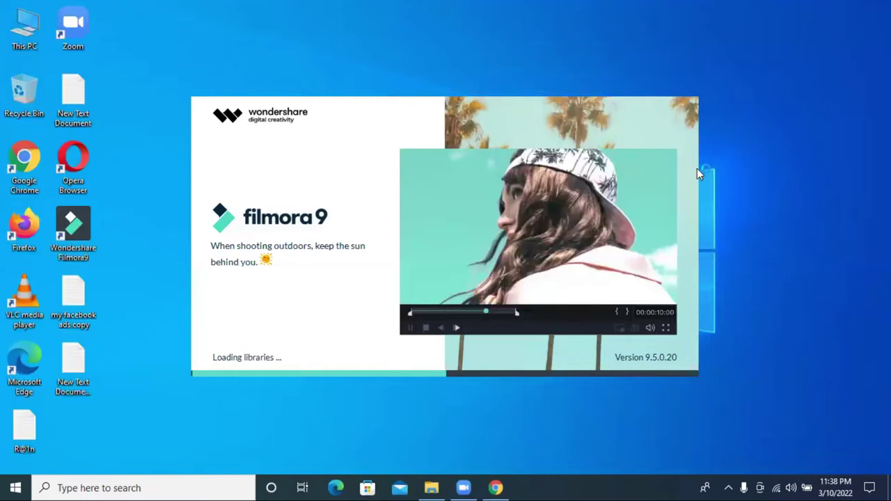
right_click(769, 140)
left_click(783, 181)
right_click(780, 182)
left_click(795, 231)
right_click(754, 174)
left_click(767, 211)
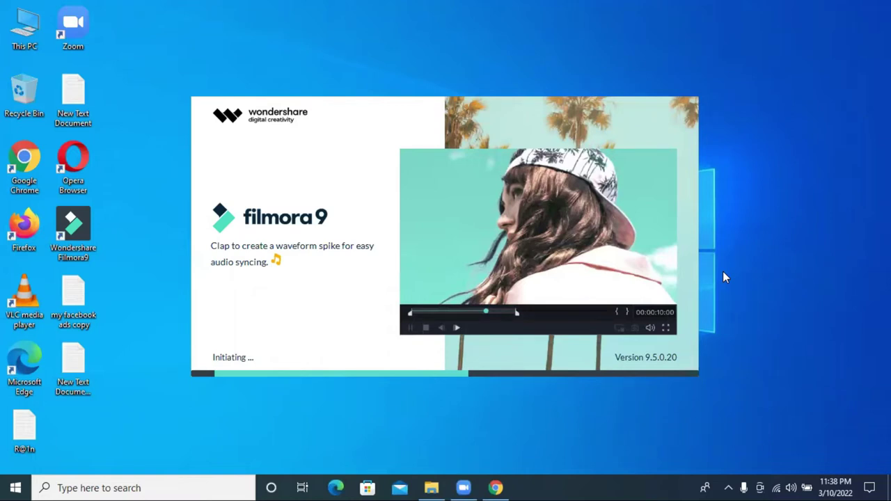
right_click(751, 242)
left_click(754, 249)
right_click(760, 178)
left_click(773, 222)
right_click(780, 202)
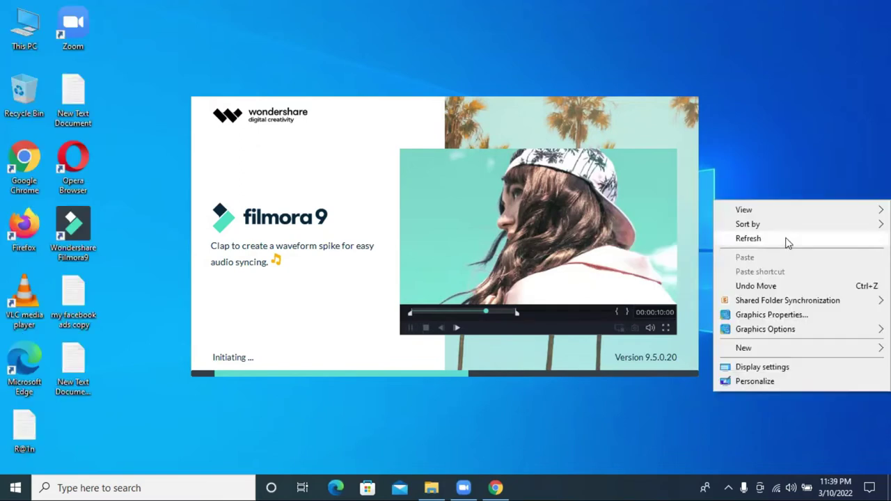
left_click(785, 238)
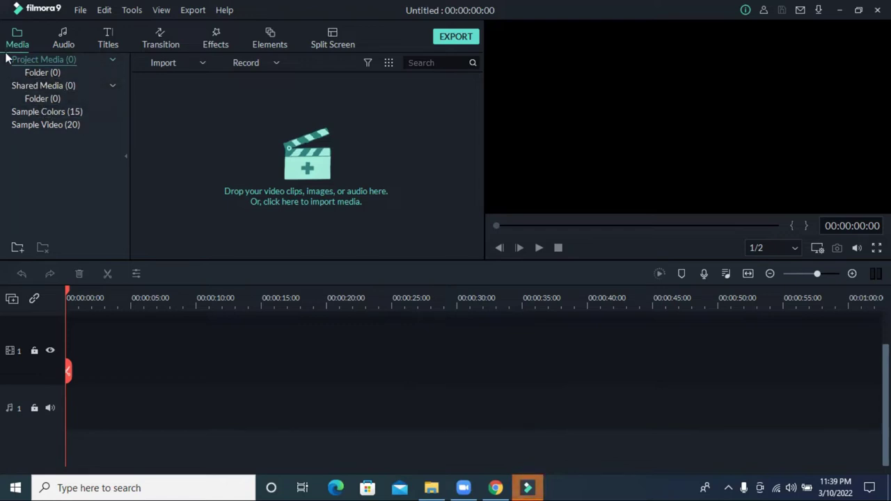
Step: Open the audio library and look through all the included music tracks and sound effects
left_click(64, 36)
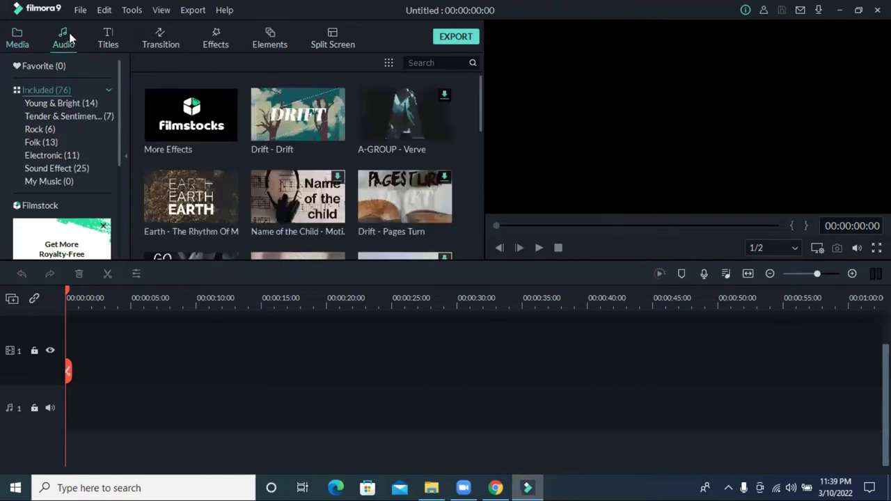
scroll(324, 167, "down", 5)
scroll(327, 161, "down", 10)
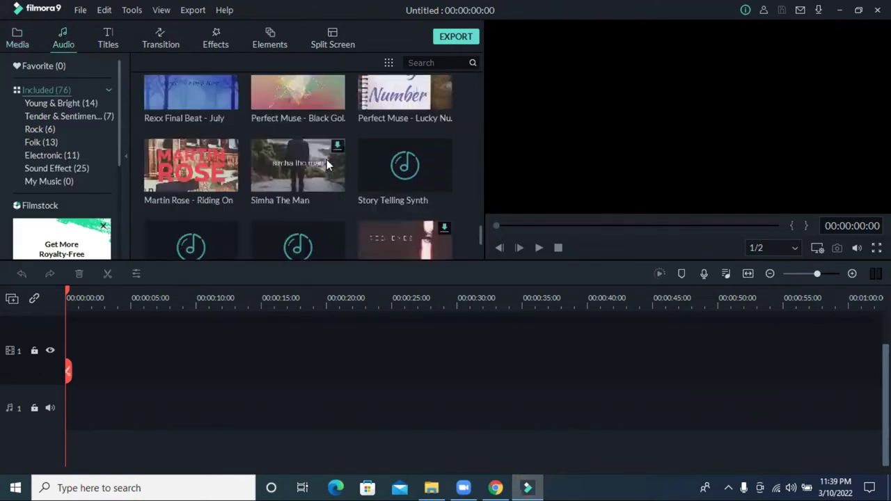
scroll(365, 173, "up", 5)
scroll(365, 173, "down", 5)
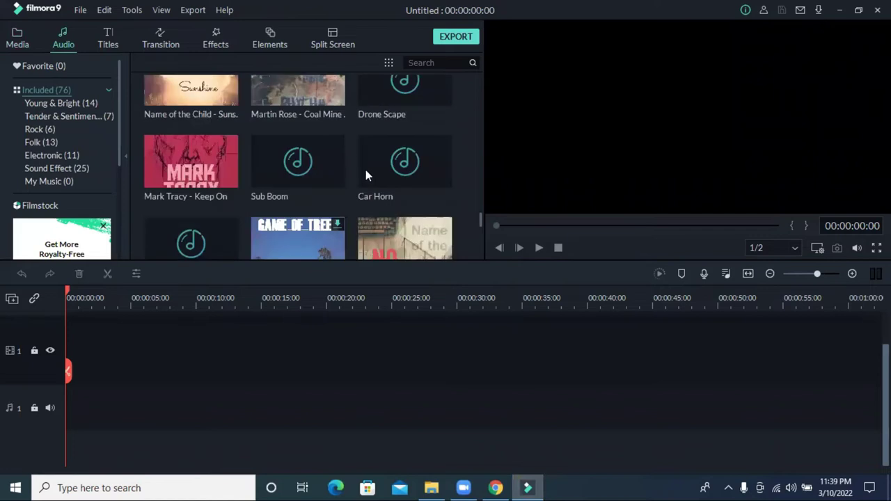
scroll(366, 172, "up", 10)
scroll(366, 170, "up", 3)
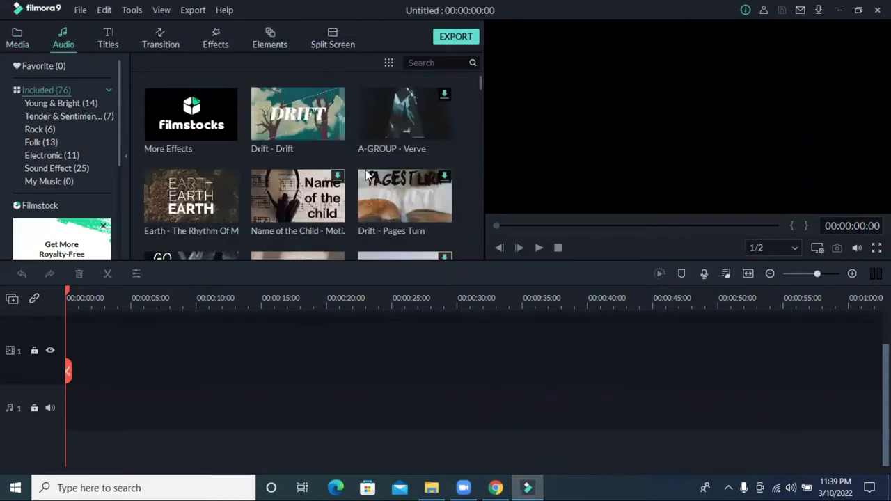
Step: Look through the included audio categories, from Young & Bright to Folk, Electronic and Sound Effect, ending on My Music
left_click(74, 104)
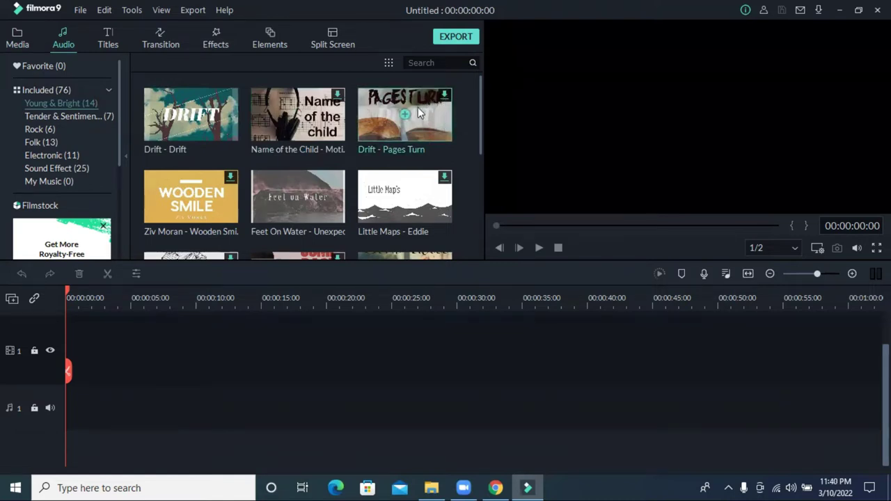
scroll(42, 120, "down", 2)
scroll(49, 125, "up", 2)
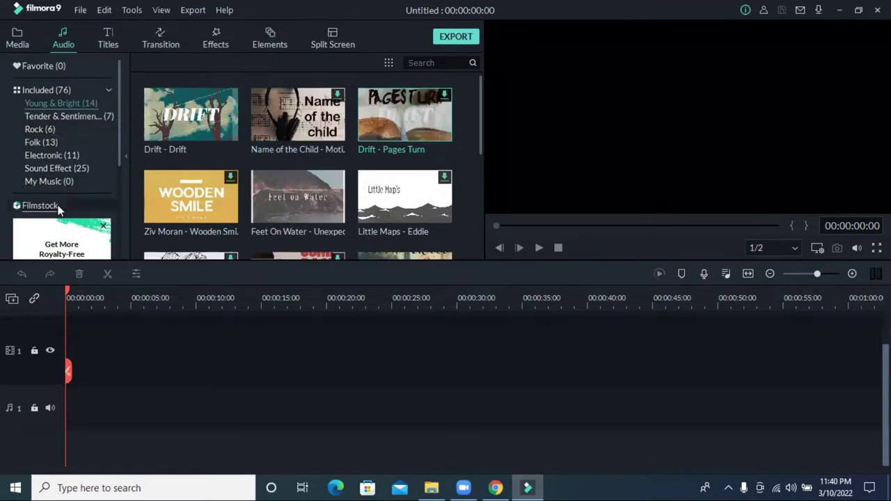
left_click(62, 182)
left_click(56, 166)
left_click(59, 155)
left_click(47, 142)
left_click(55, 116)
left_click(56, 104)
left_click(60, 140)
left_click(63, 168)
left_click(66, 181)
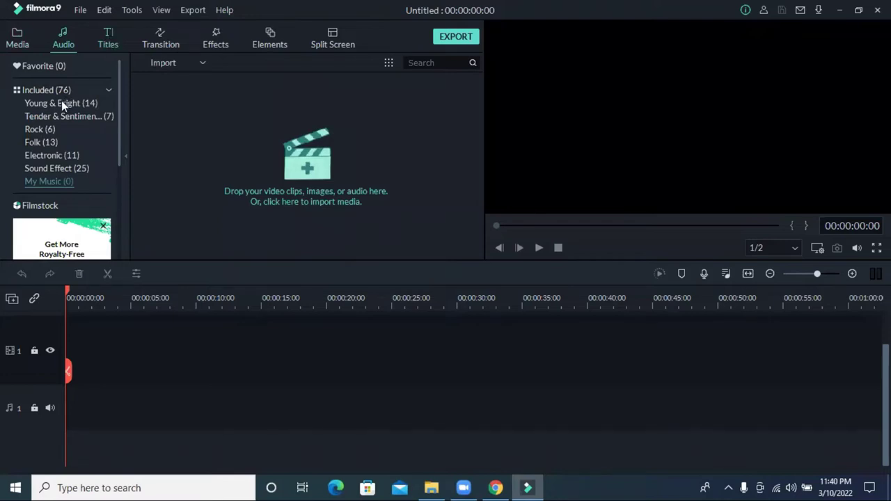
Step: Open the titles library, look through all the included templates and preview Title 10
left_click(110, 41)
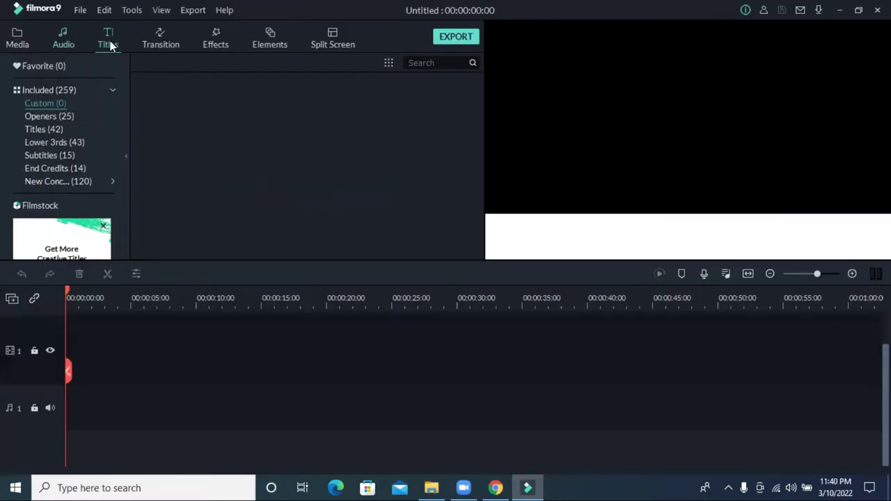
left_click(57, 92)
scroll(350, 139, "down", 5)
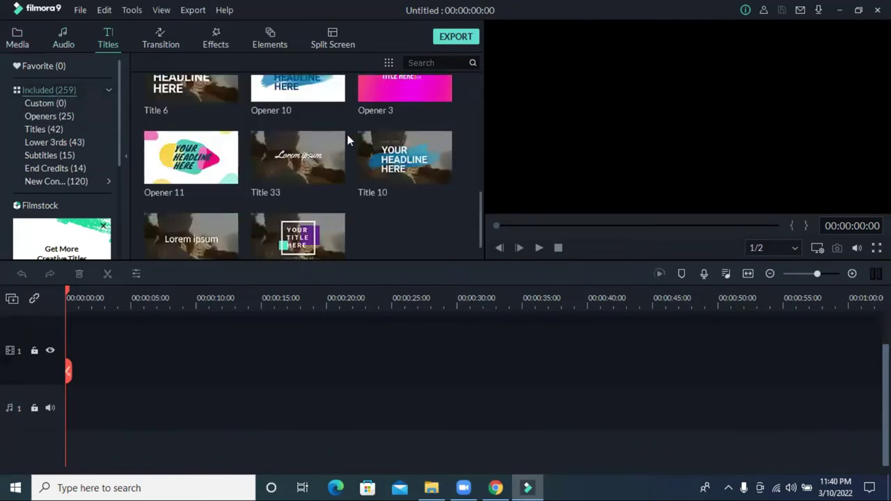
scroll(390, 157, "down", 3)
scroll(414, 149, "up", 3)
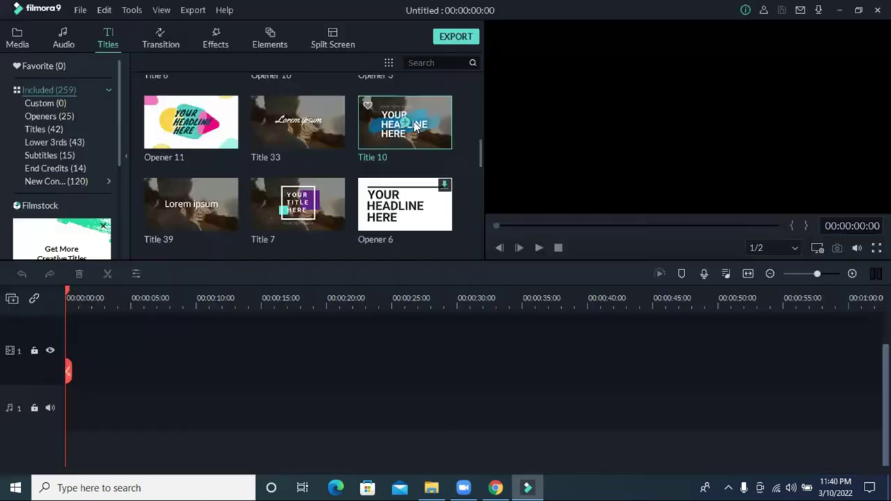
left_click(415, 125)
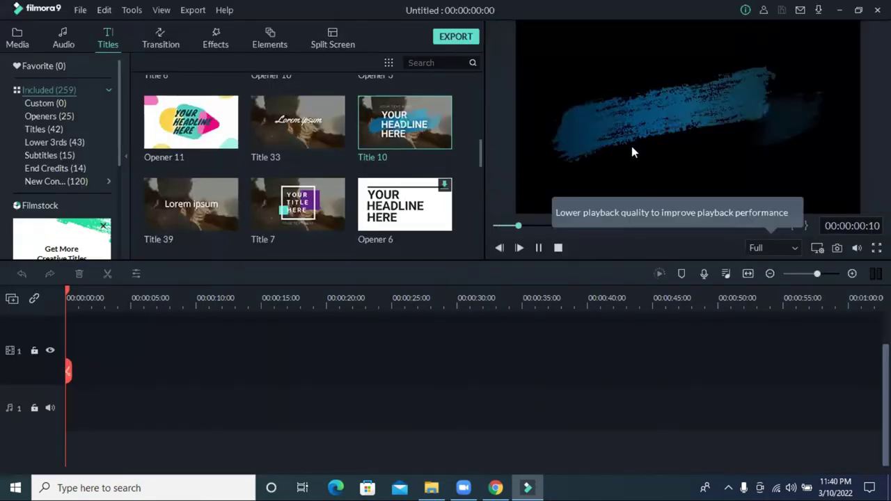
Step: Look through the Custom and Openers categories of the titles library
left_click(56, 104)
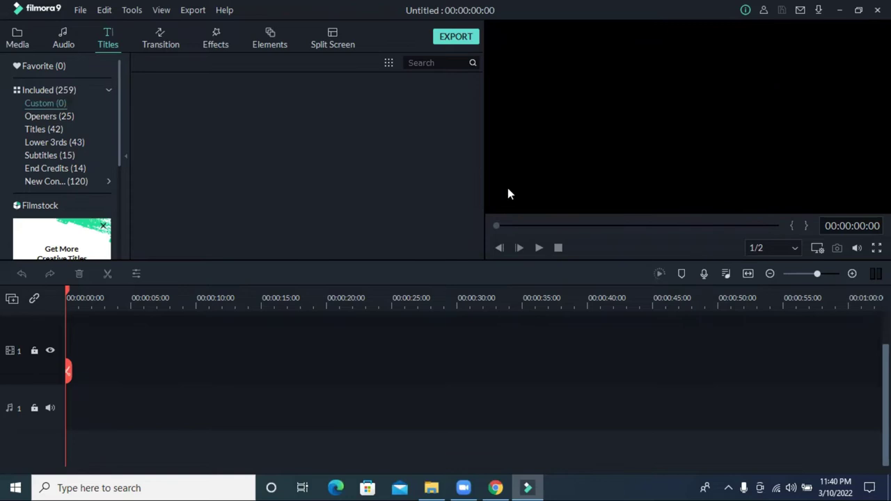
left_click(50, 118)
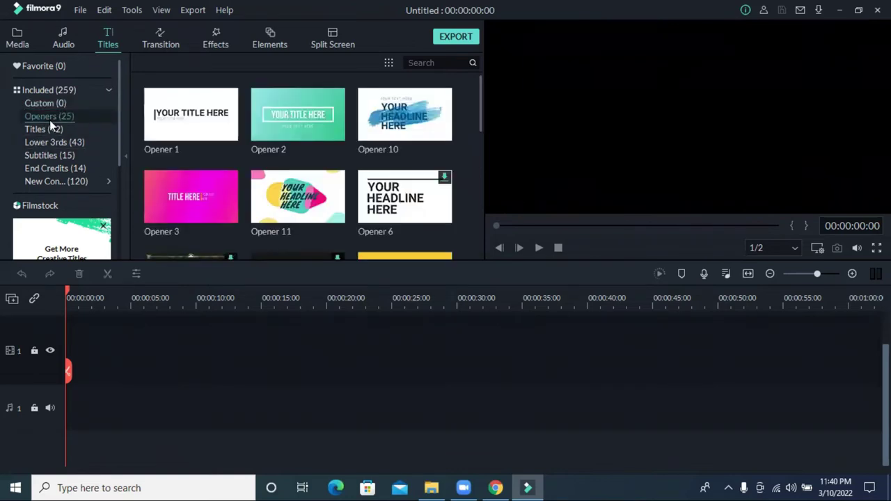
scroll(306, 123, "down", 5)
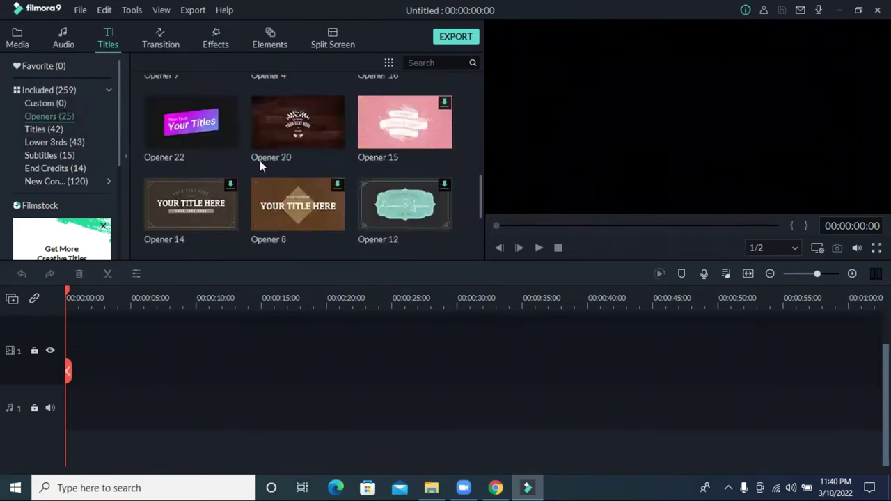
scroll(262, 158, "up", 5)
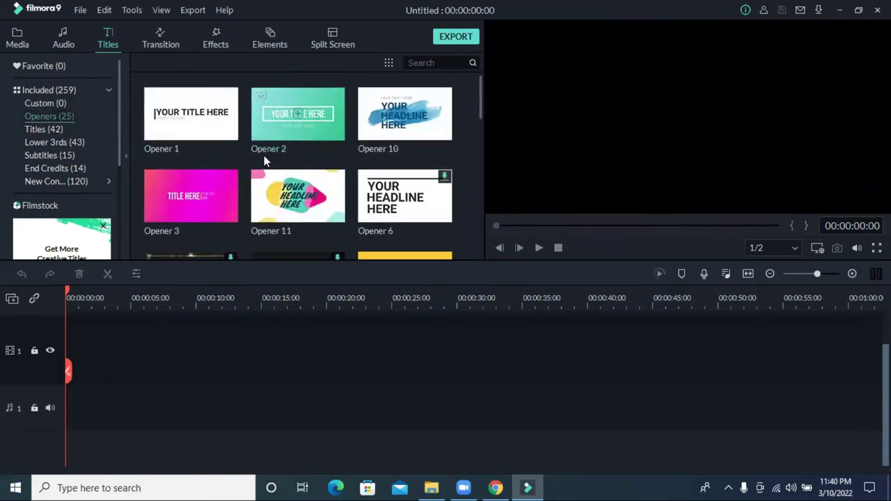
Step: Browse the Titles category of the titles library and preview Title 12
left_click(50, 130)
scroll(263, 138, "down", 12)
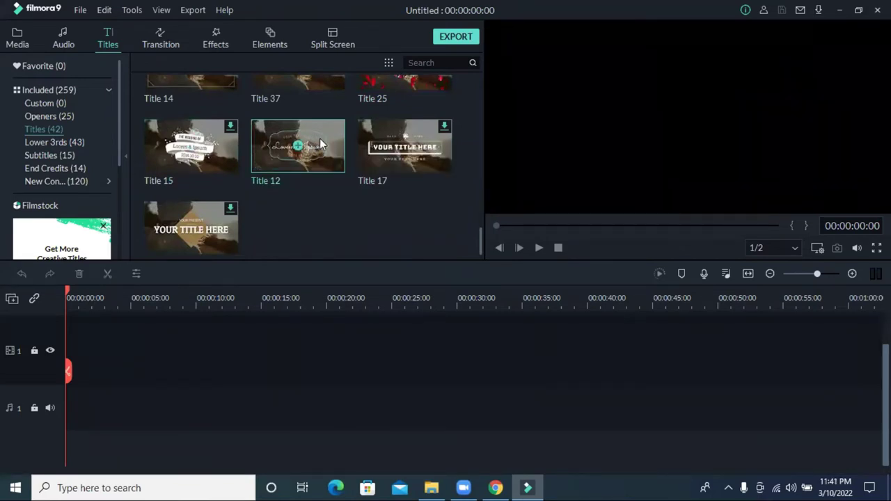
left_click(320, 142)
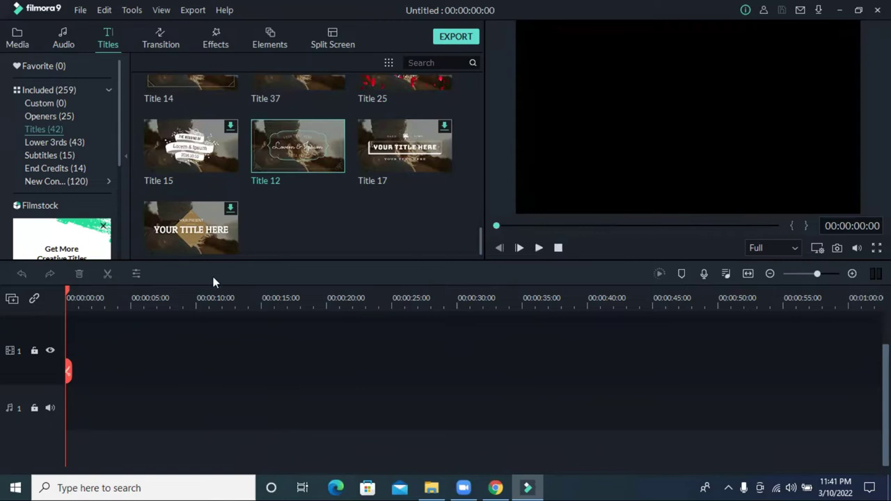
Step: Browse the Lower 3rds title templates and play the preview of Lower Third 25
left_click(47, 143)
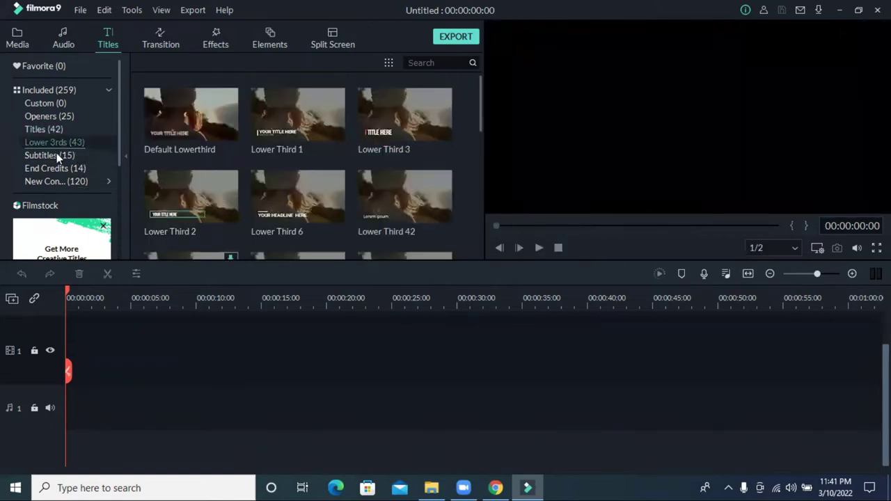
scroll(316, 164, "down", 3)
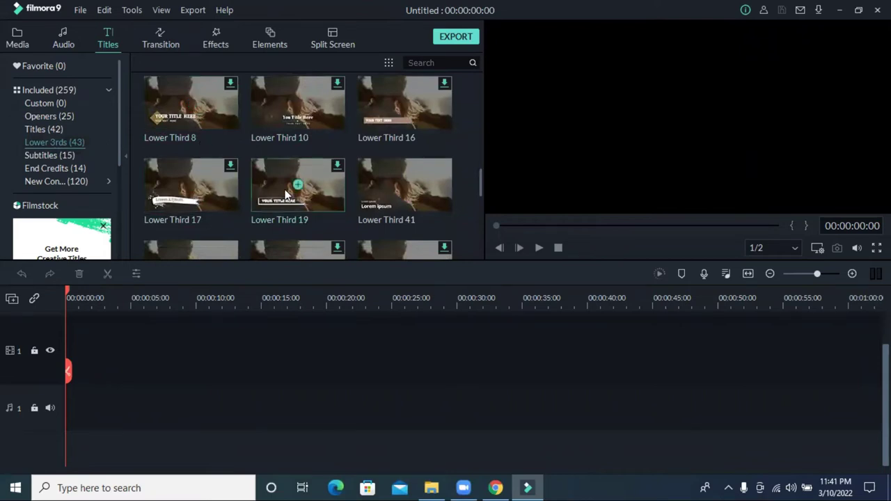
scroll(284, 125, "down", 3)
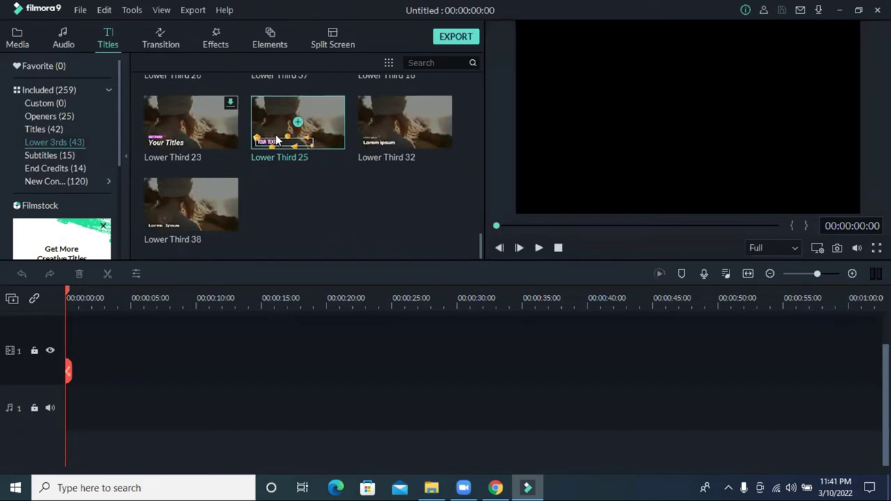
left_click(538, 248)
Step: Look through the Subtitles and End Credits title categories and the new title templates listed below them
left_click(54, 154)
left_click(52, 167)
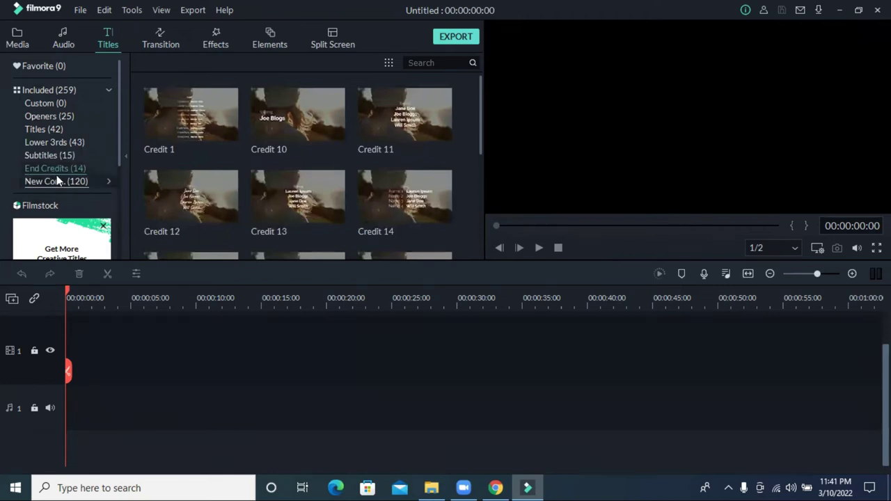
left_click(56, 182)
scroll(355, 186, "down", 20)
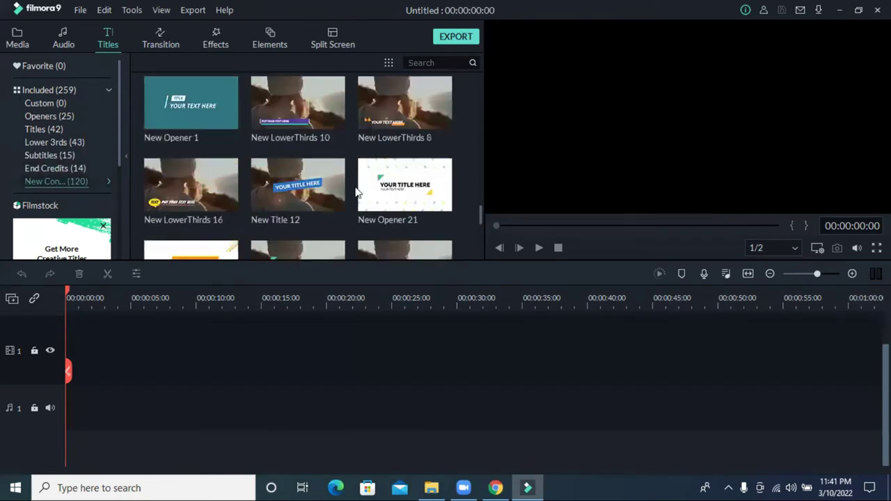
scroll(355, 185, "down", 5)
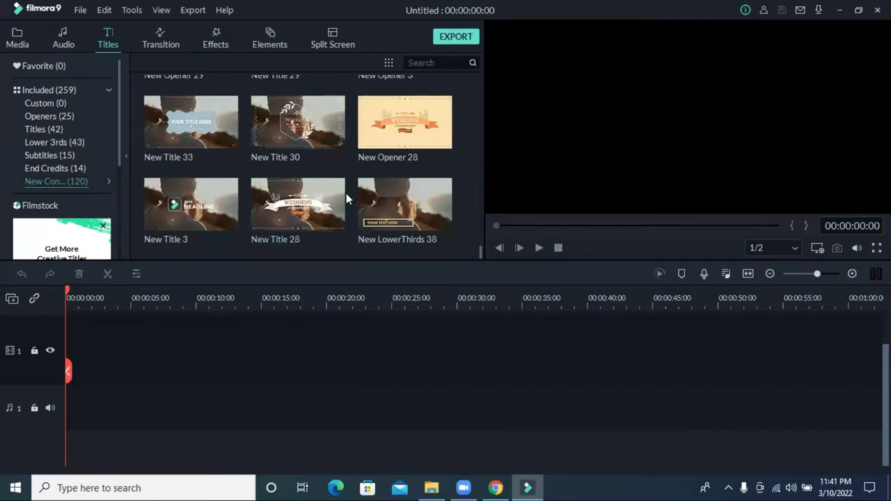
scroll(209, 188, "up", 5)
scroll(243, 168, "up", 3)
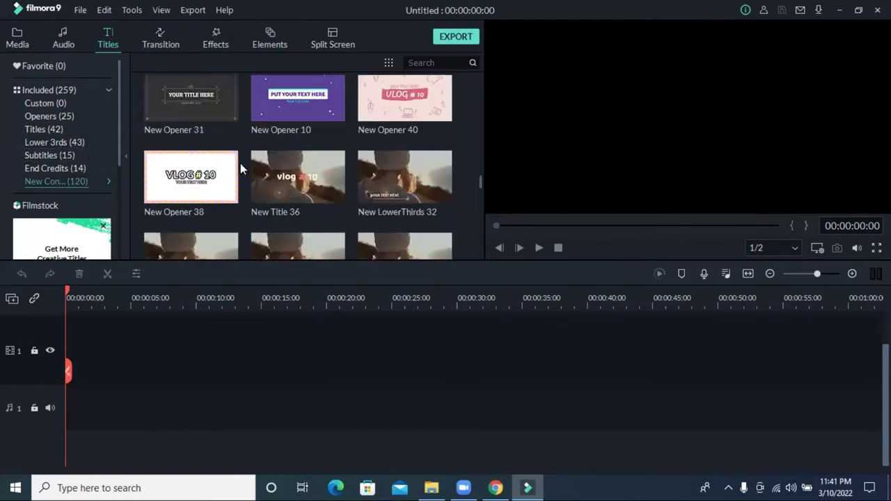
Step: Open the transitions library and look through the included Basic, 3D and Ripple transition categories
left_click(162, 42)
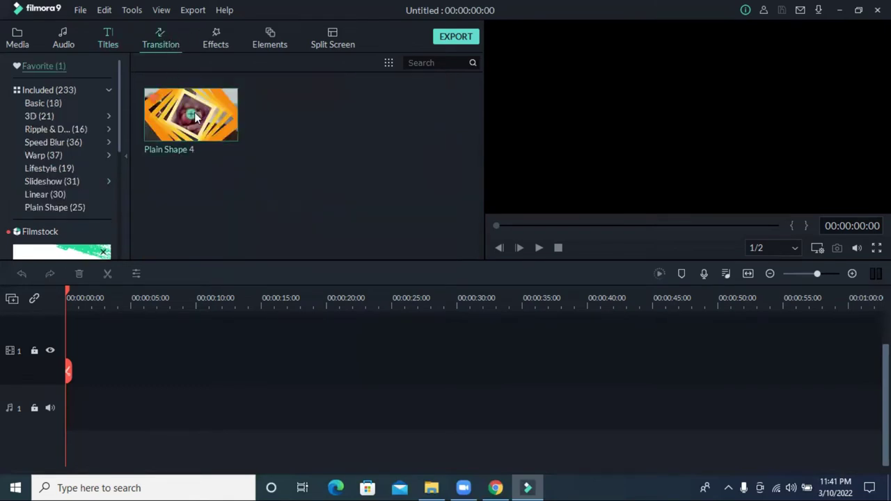
left_click(69, 95)
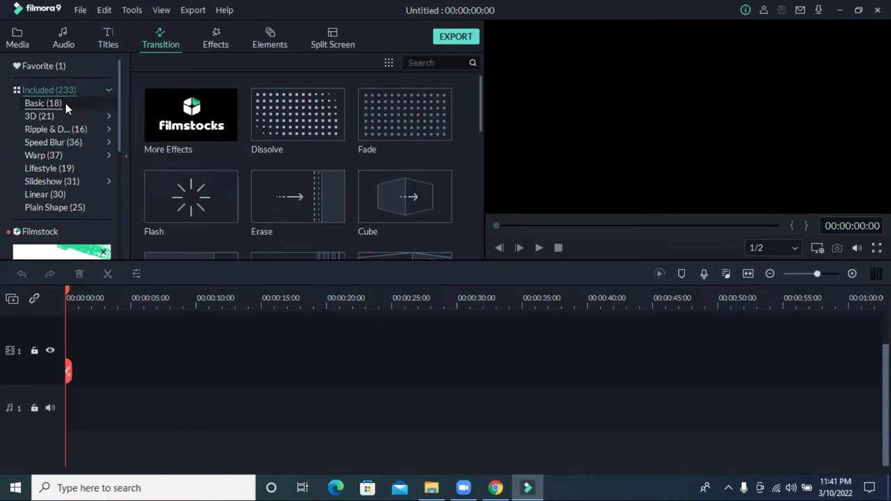
left_click(65, 103)
left_click(66, 117)
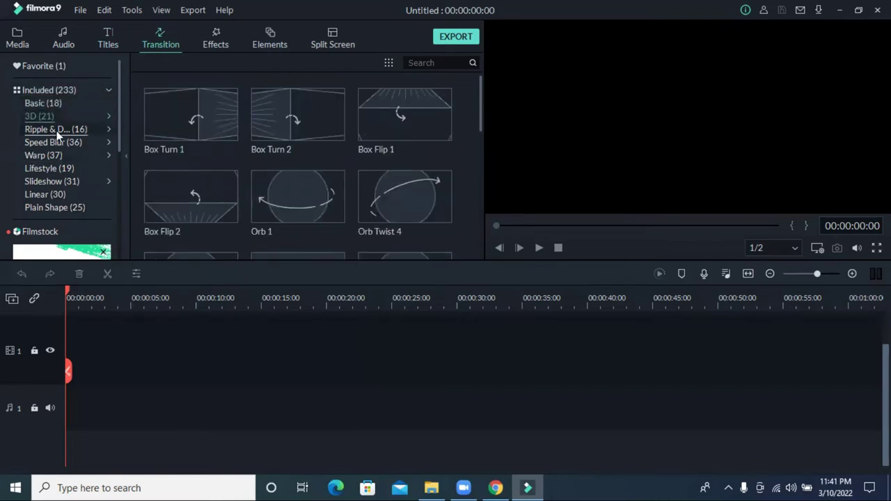
left_click(59, 131)
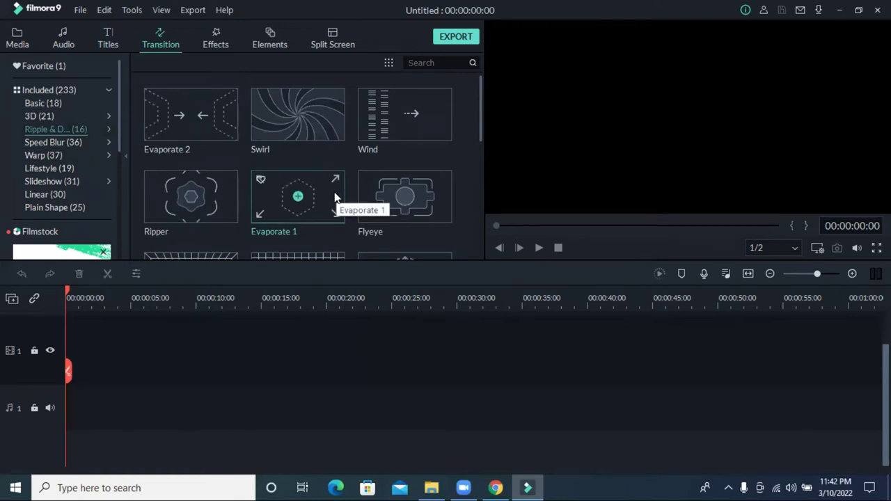
left_click(40, 104)
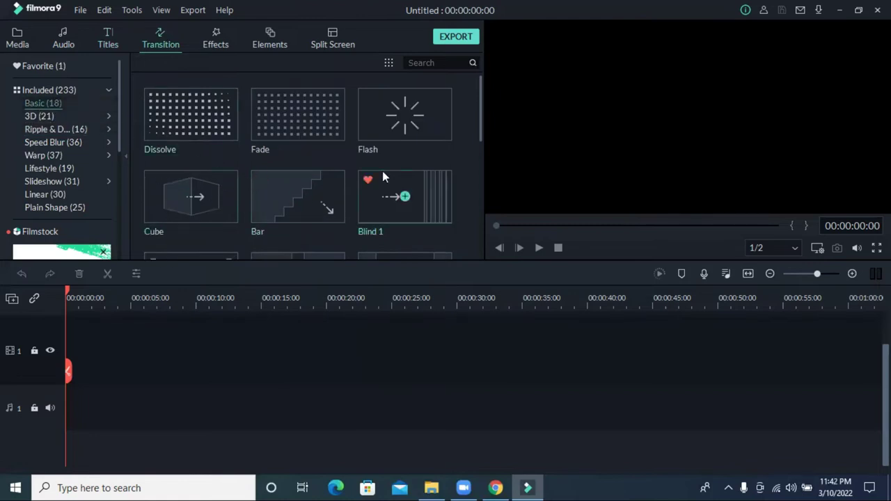
Step: Browse the Linear transitions and preview Linear 25
left_click(72, 195)
scroll(278, 181, "down", 8)
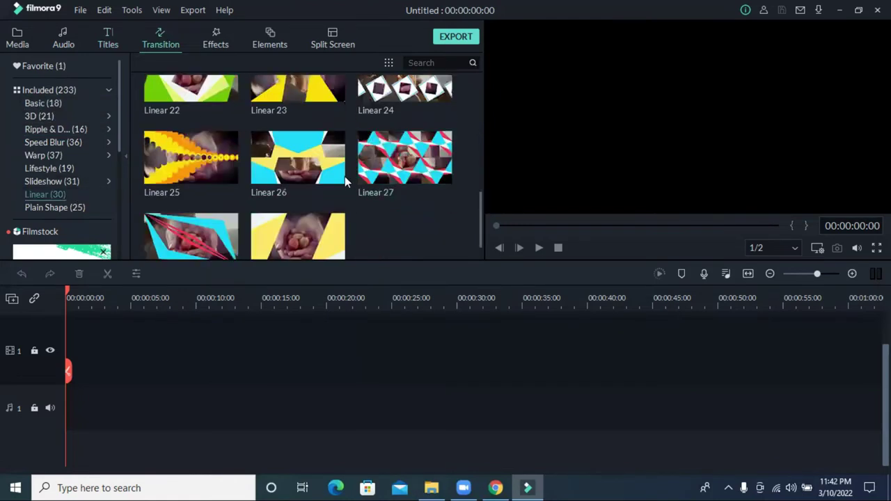
left_click(218, 171)
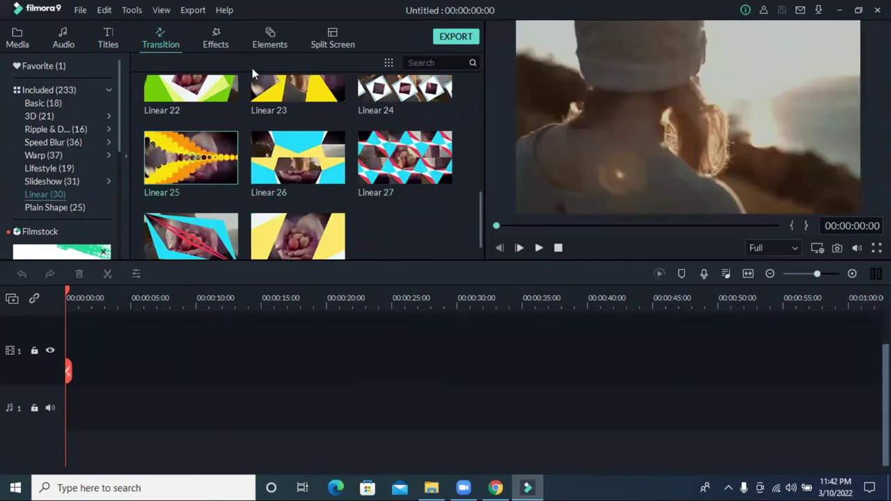
Step: Open the effects library and browse the included Overlays category
left_click(214, 43)
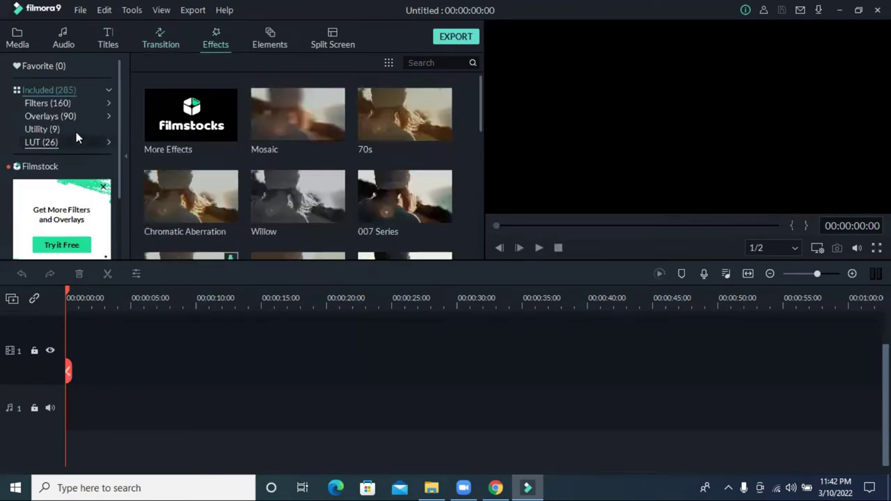
left_click(60, 116)
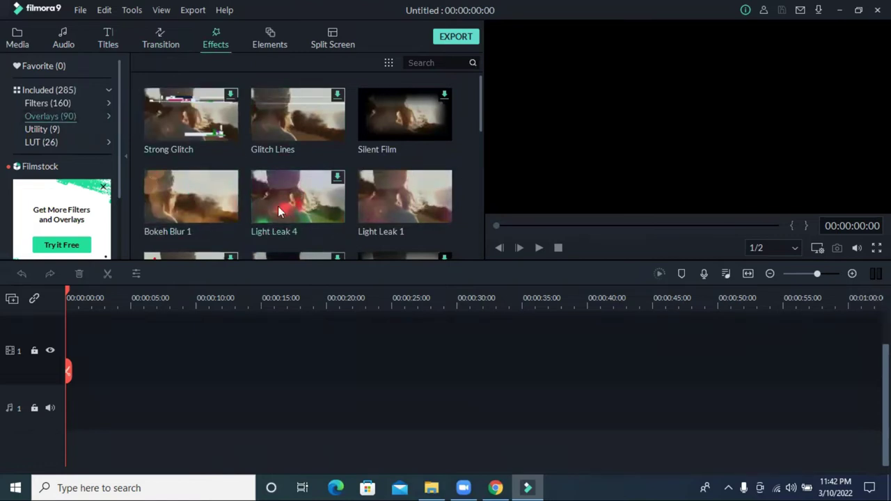
scroll(337, 190, "down", 5)
scroll(336, 195, "down", 3)
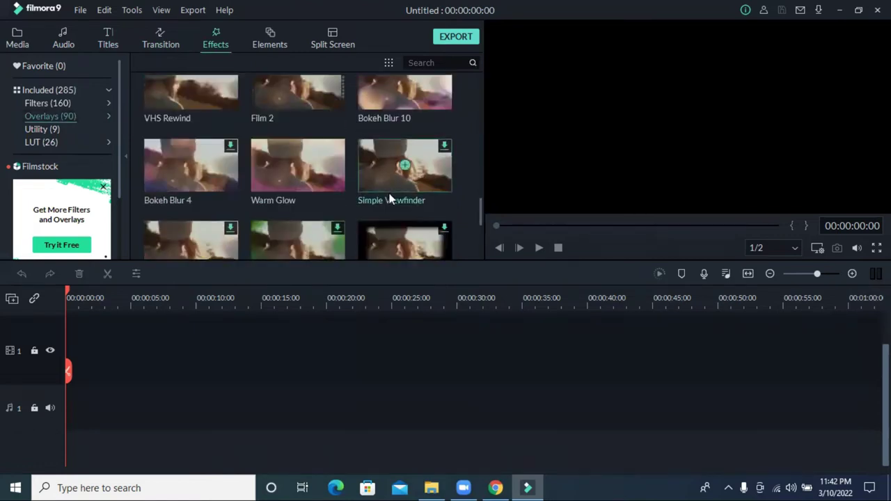
scroll(390, 196, "down", 3)
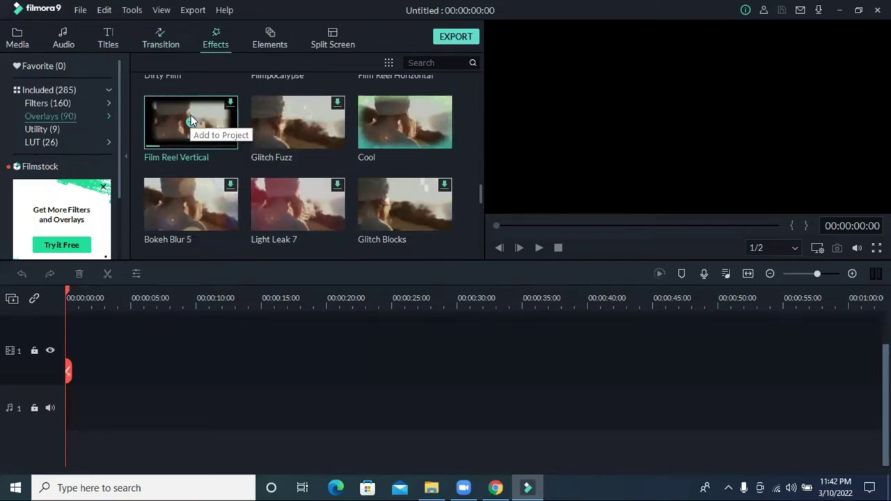
scroll(260, 175, "down", 8)
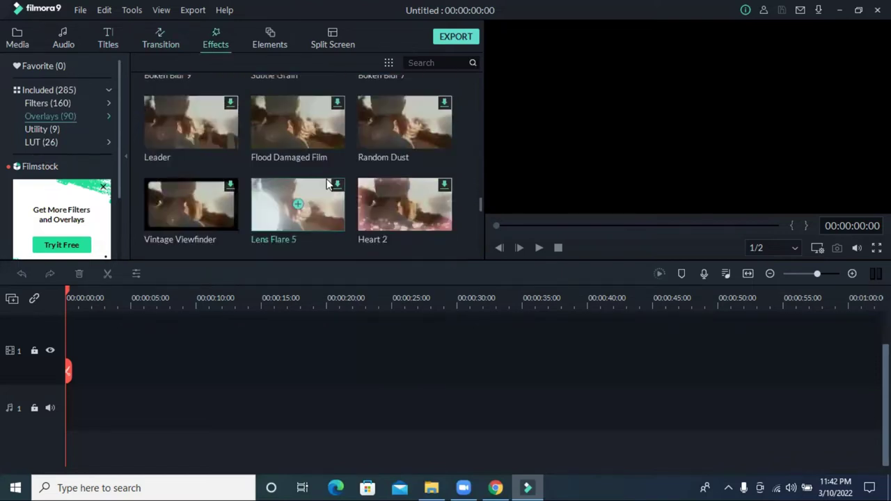
scroll(324, 181, "up", 10)
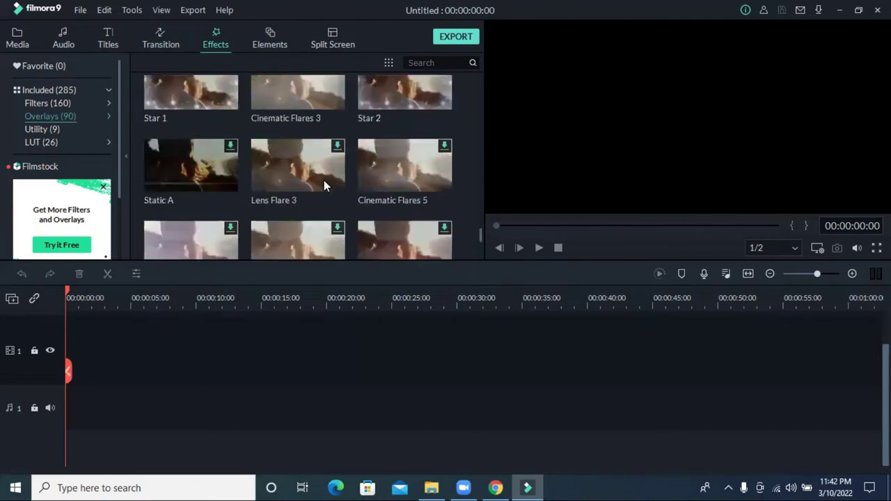
scroll(200, 178, "up", 5)
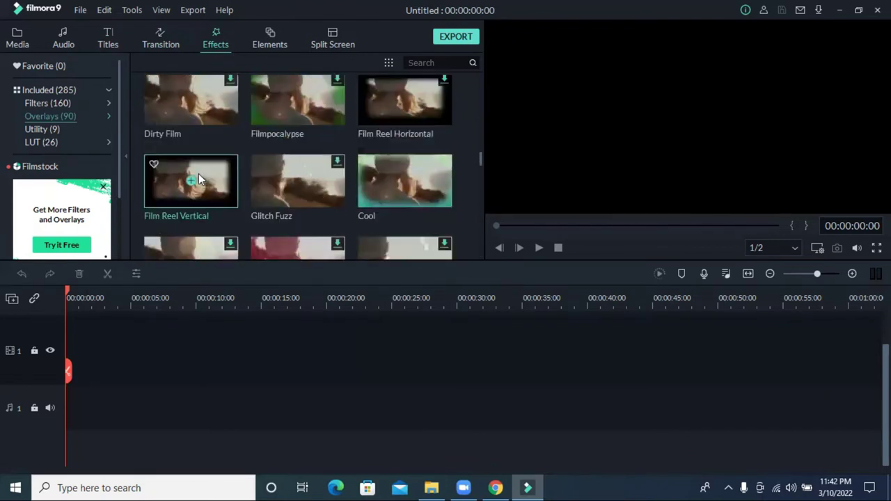
Step: Play the preview of the Film Reel Vertical overlay, stop it and look further down the Overlays
left_click(199, 176)
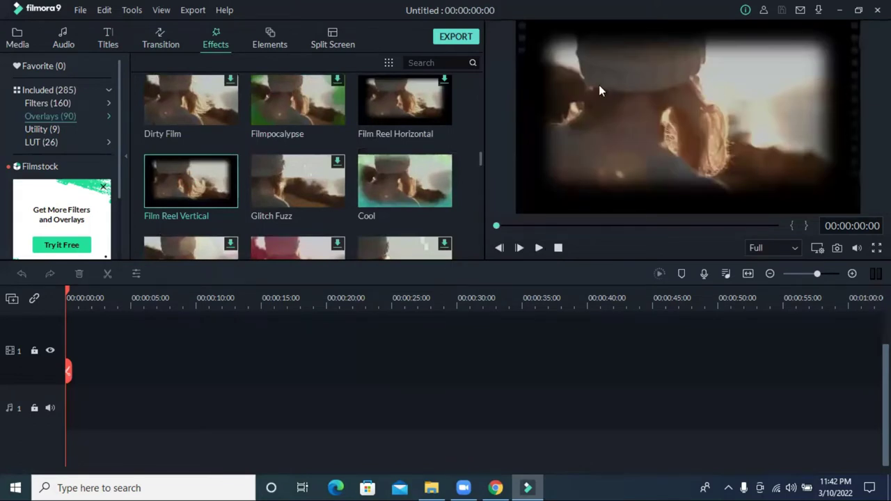
left_click(538, 247)
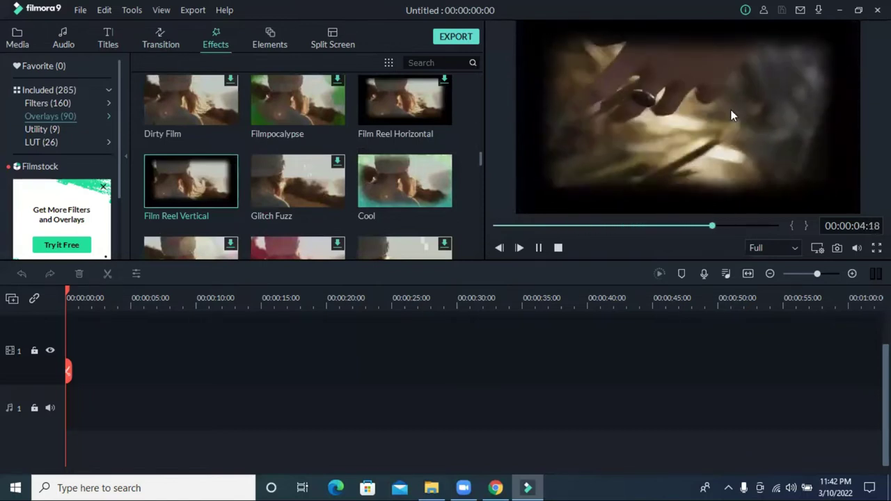
left_click(558, 247)
scroll(314, 170, "down", 5)
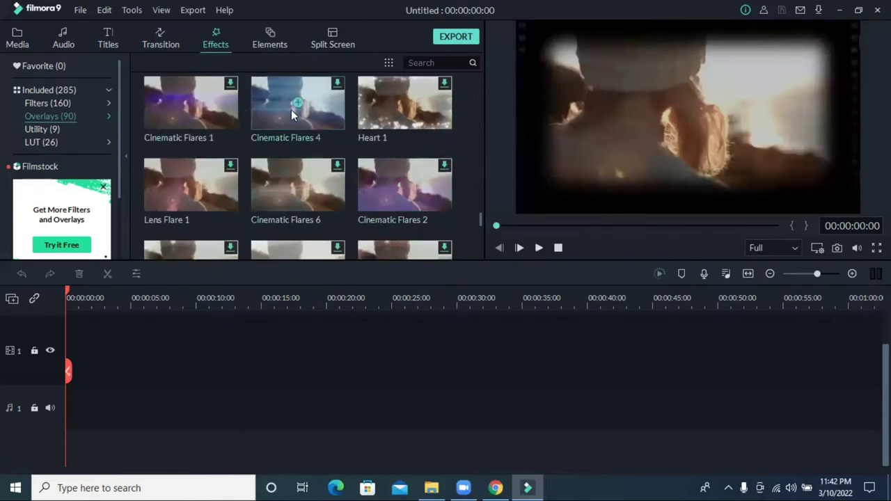
Step: Look through the Utility effects and go through the Overlays category again to its end
left_click(51, 130)
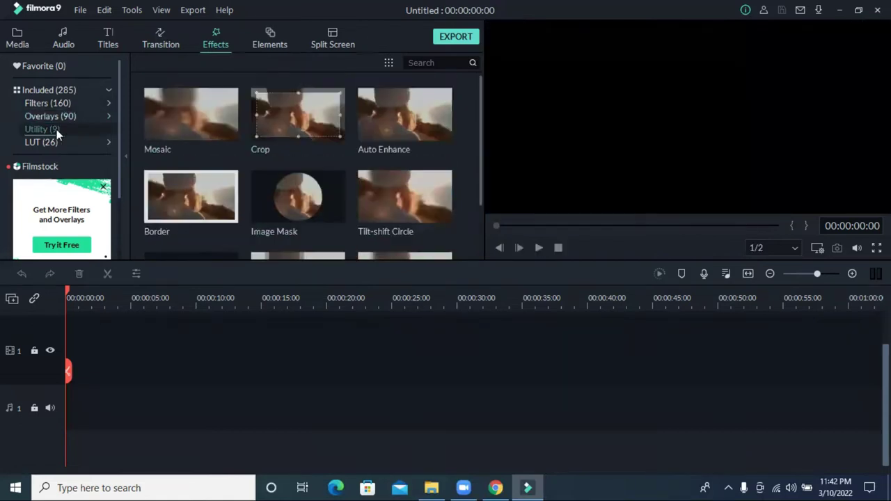
scroll(339, 182, "down", 1)
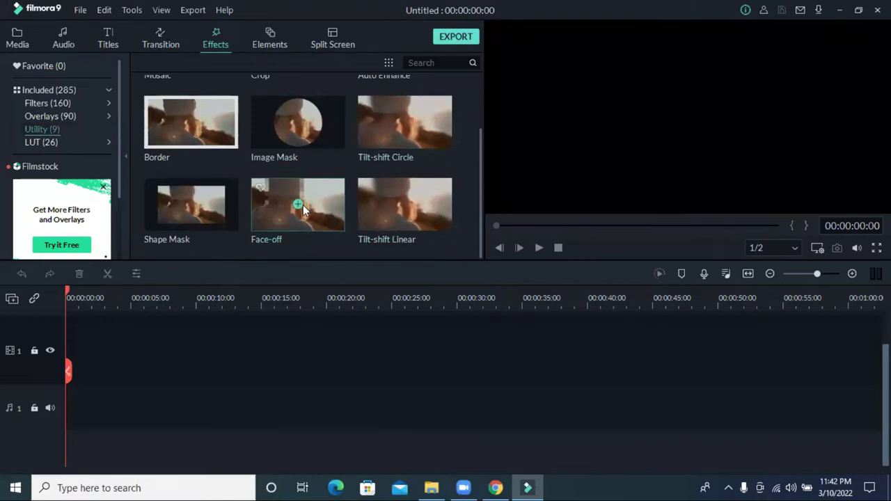
left_click(49, 117)
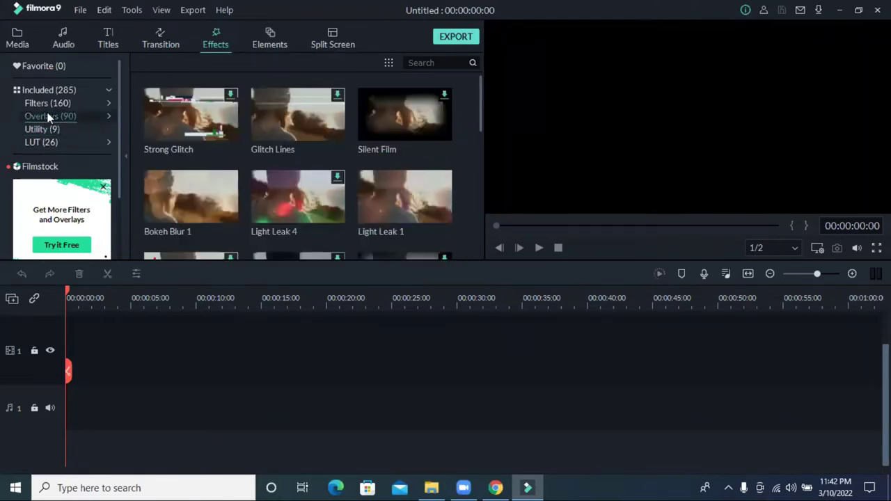
scroll(323, 205, "down", 20)
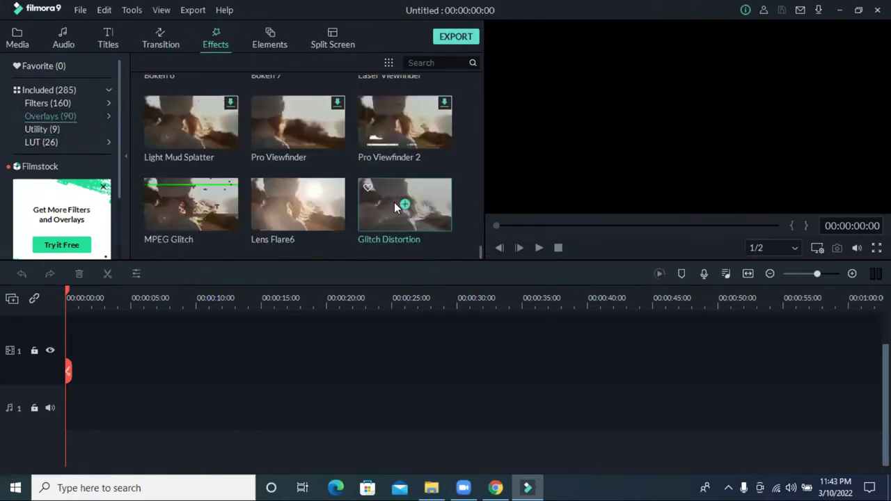
Step: Browse the included Filters category from start to end
left_click(46, 103)
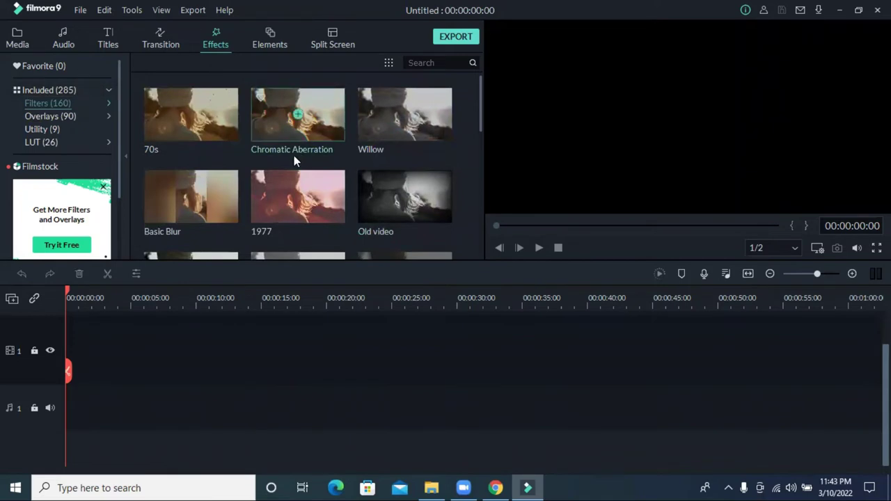
scroll(294, 155, "down", 6)
scroll(320, 155, "down", 10)
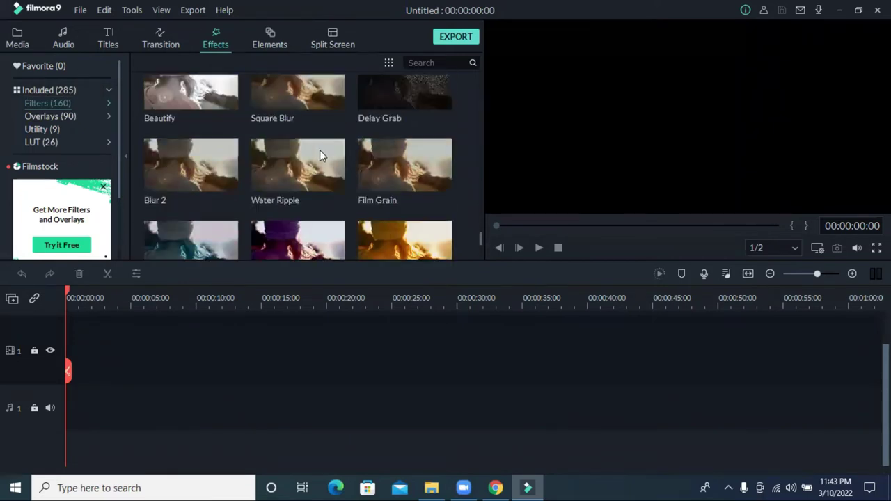
scroll(339, 182, "down", 10)
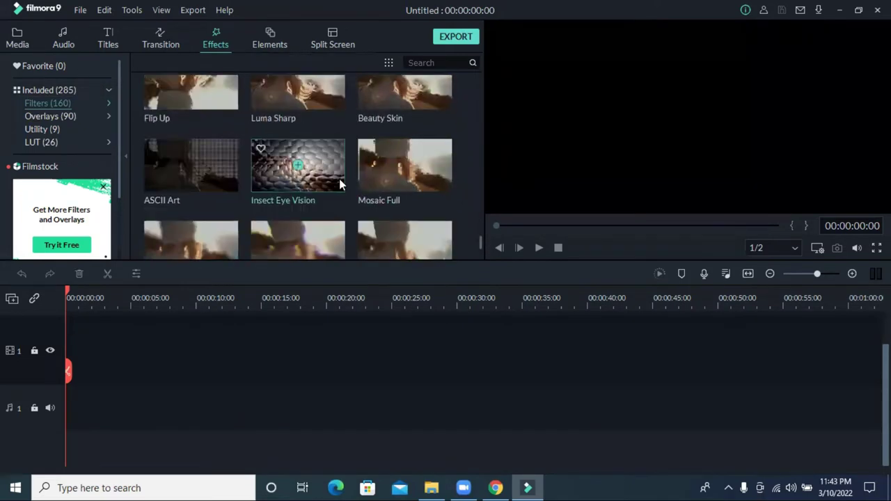
scroll(328, 186, "down", 5)
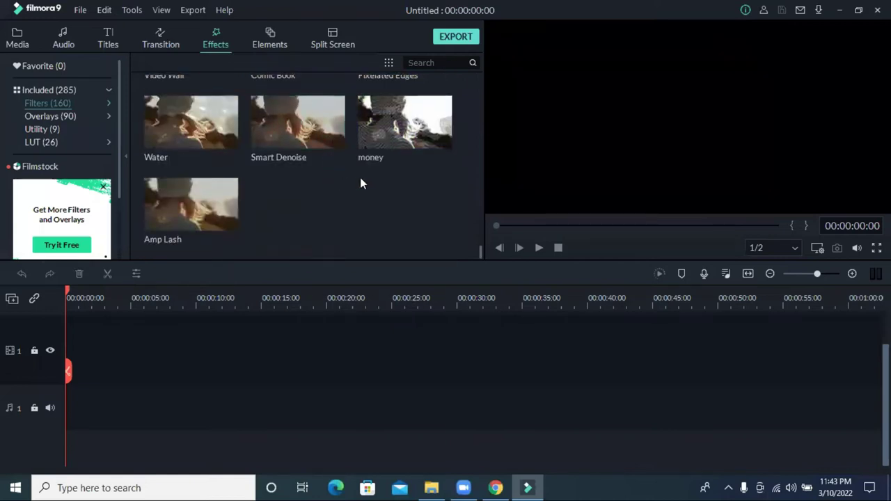
Step: Open the elements library and preview Element Motion Shape 4 and Element Motion Shape 5
mouse_move(274, 121)
left_click(269, 38)
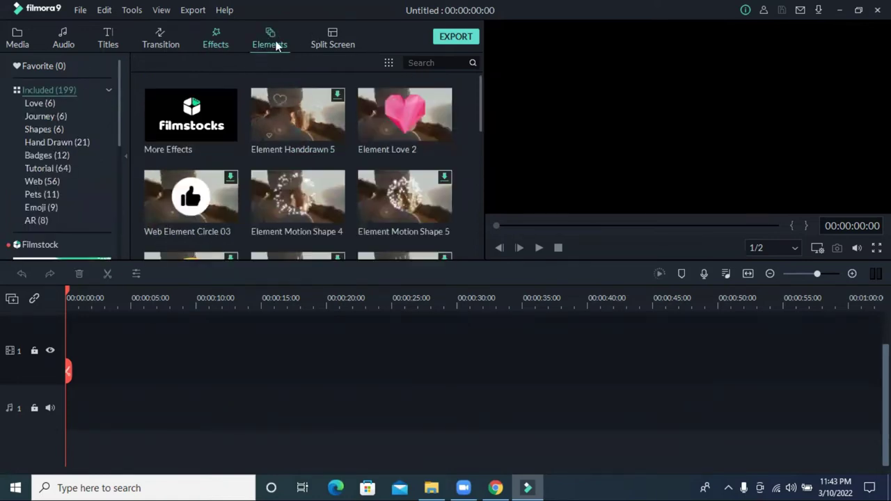
mouse_move(317, 204)
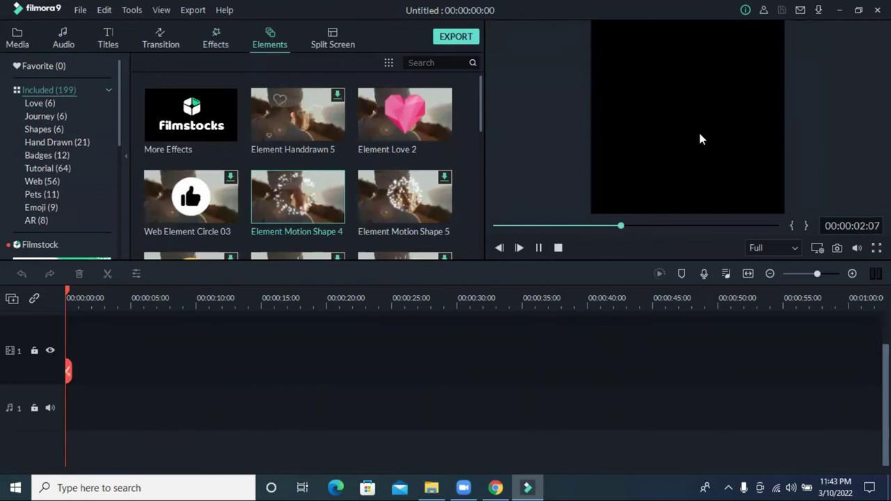
mouse_move(416, 201)
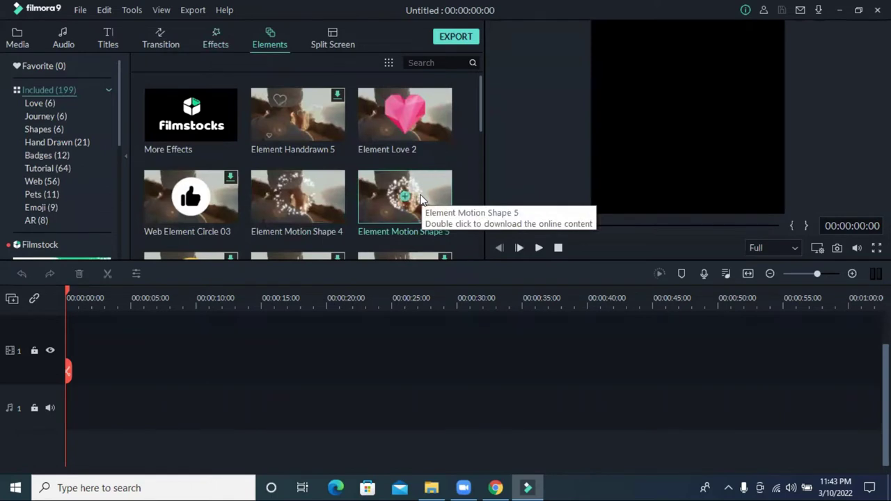
left_click(421, 200)
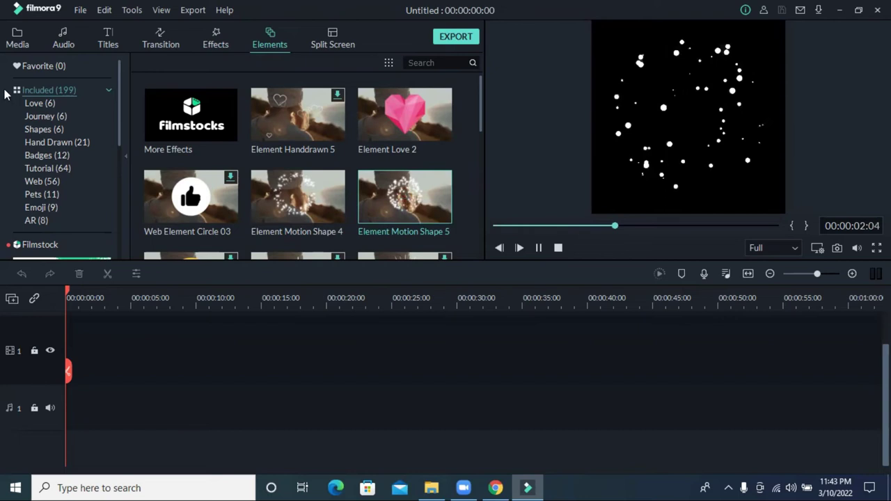
Step: Add Element Travel 6 from the Journey elements to the start of the timeline and play it
left_click(41, 116)
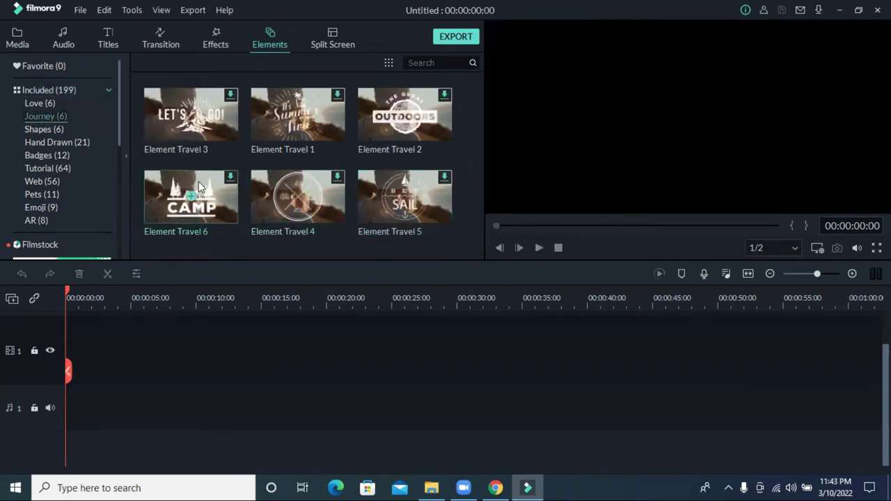
left_click(187, 199)
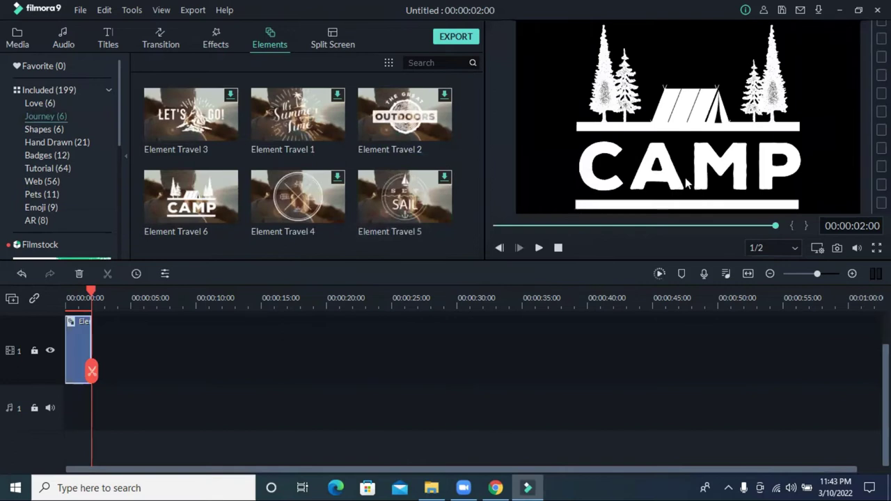
left_click(540, 249)
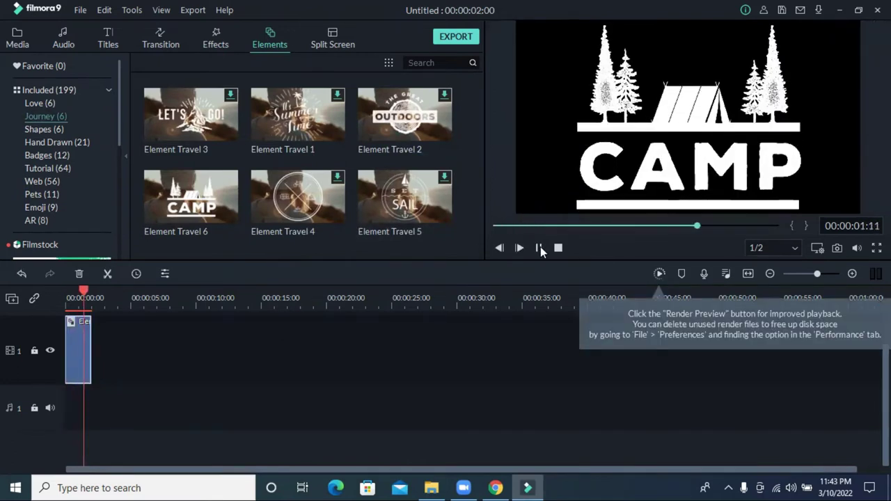
Step: Browse the Hand Drawn and Emoji element categories and preview Element Emoji 3
left_click(63, 143)
scroll(270, 173, "down", 5)
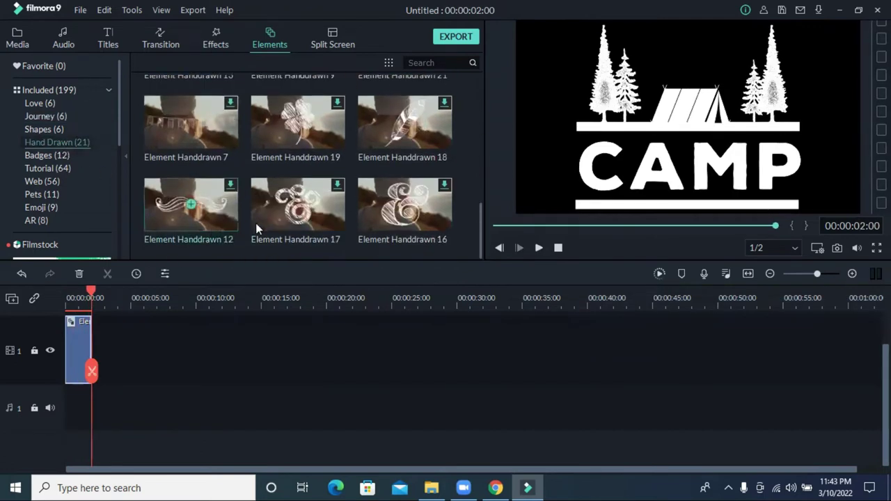
left_click(35, 207)
scroll(322, 205, "down", 2)
scroll(308, 209, "up", 2)
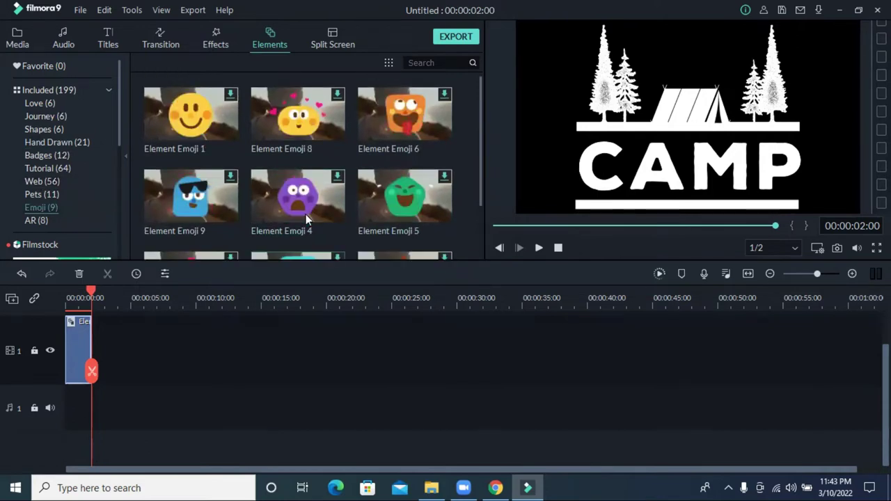
scroll(327, 181, "down", 2)
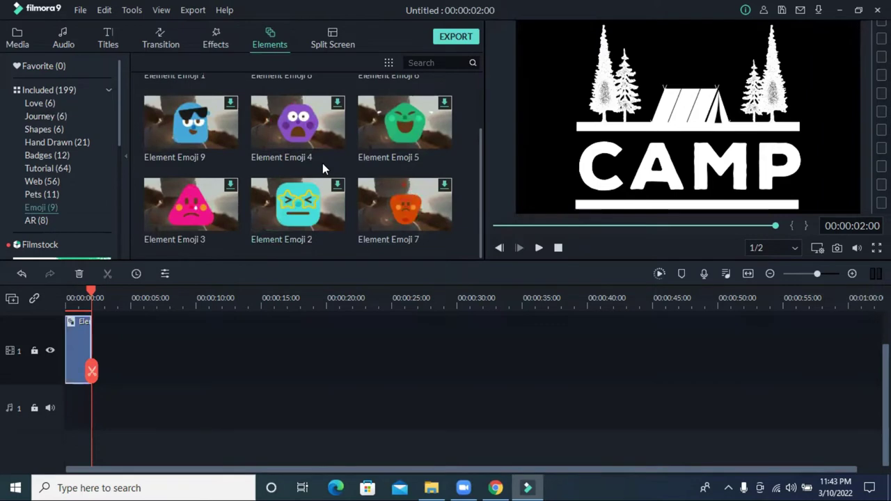
left_click(159, 217)
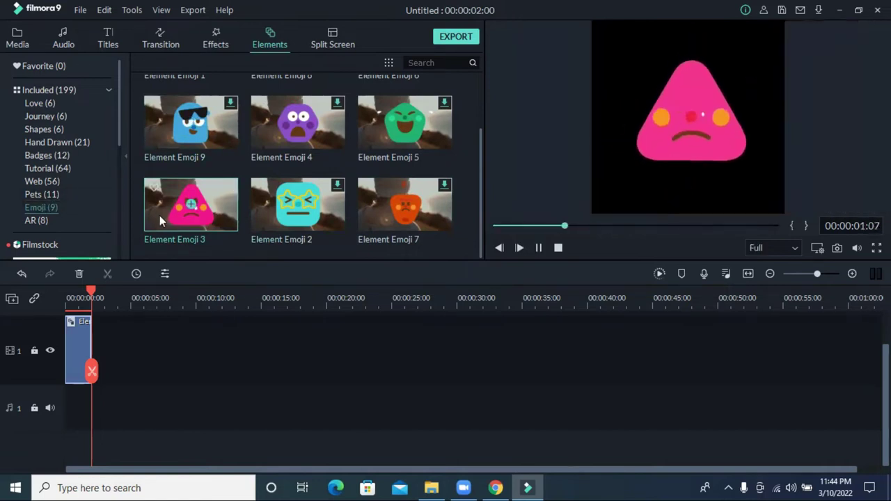
Step: Look through the Pets, Badges and Web element categories and browse the Tutorial elements to the end
left_click(52, 196)
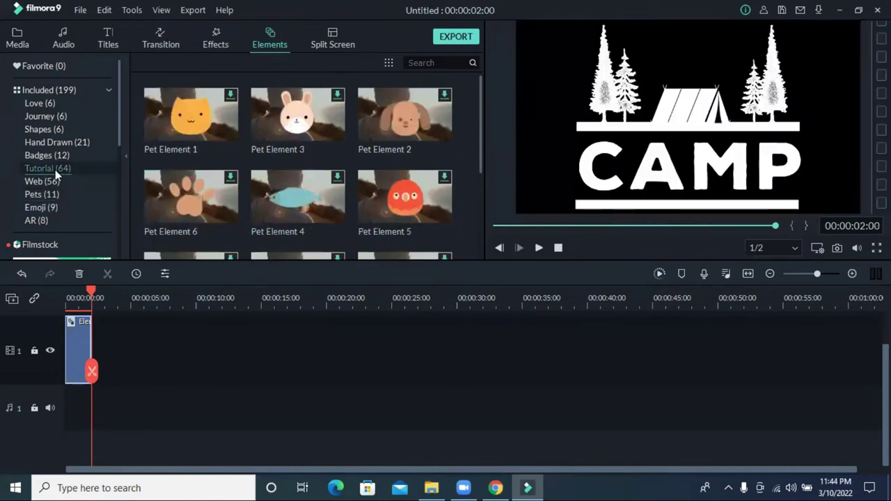
left_click(55, 170)
left_click(52, 156)
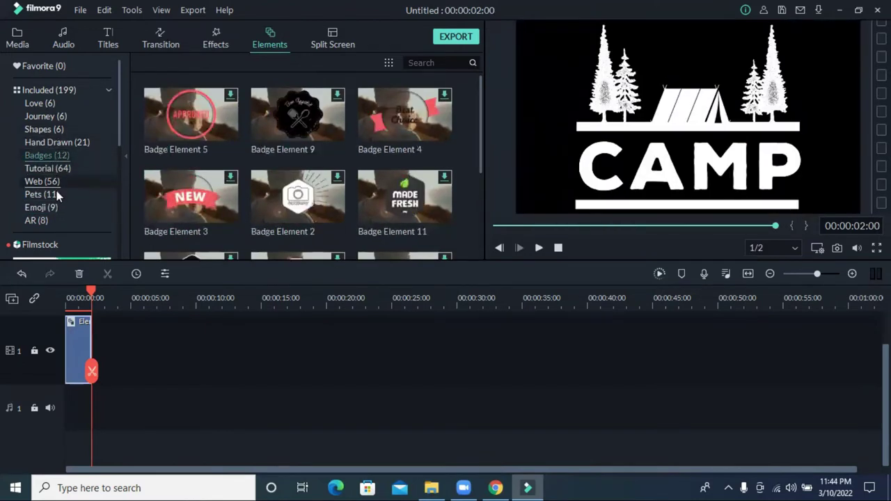
left_click(53, 181)
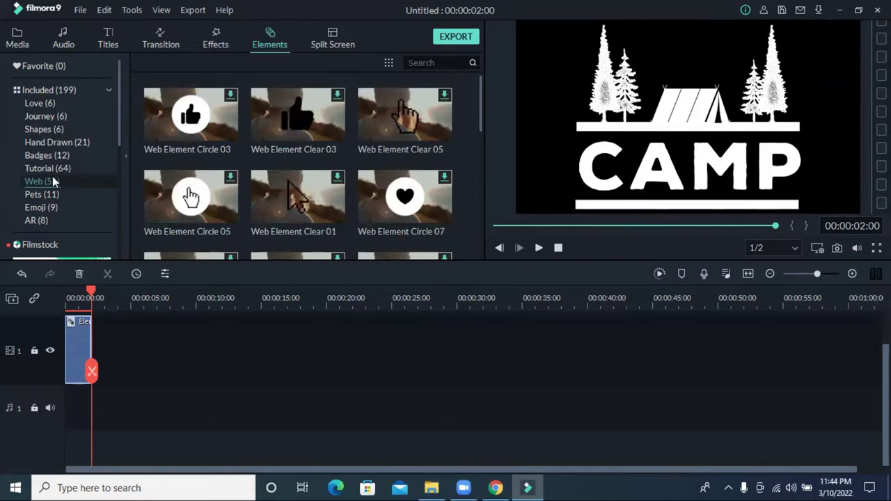
left_click(58, 168)
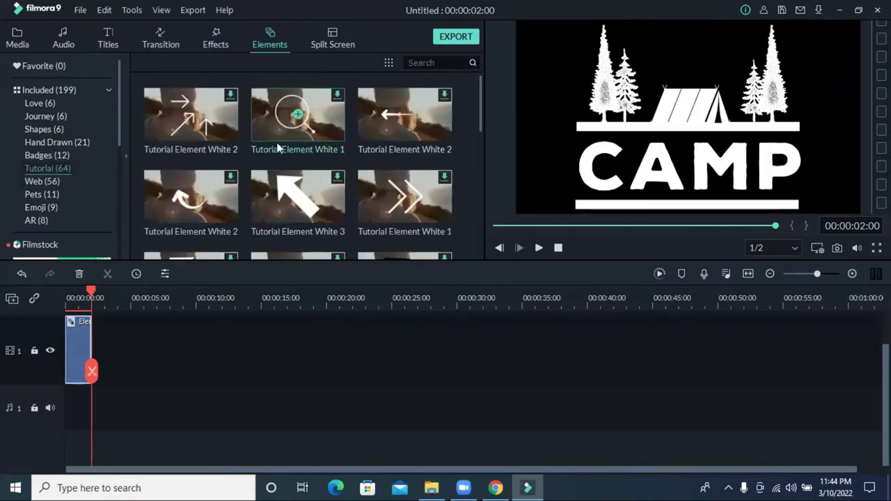
scroll(285, 157, "down", 15)
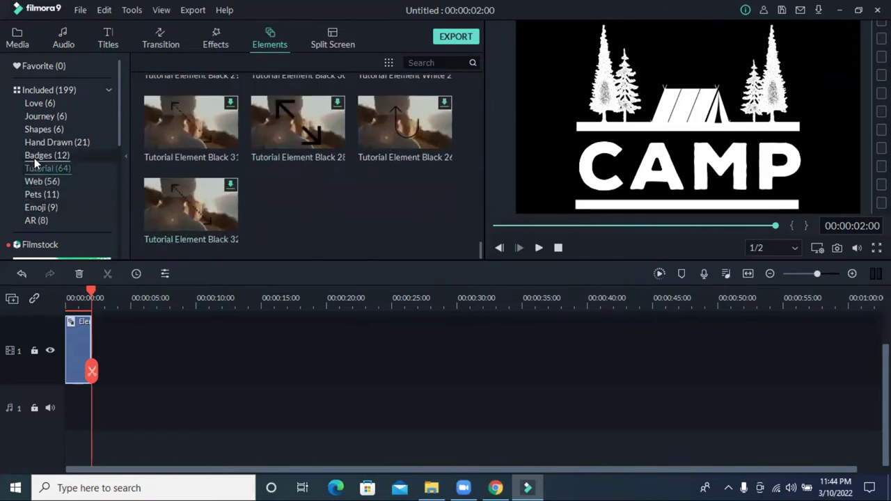
Step: Glance over the Badges and Hand Drawn elements again and return to the Journey category
left_click(35, 156)
left_click(49, 141)
left_click(49, 116)
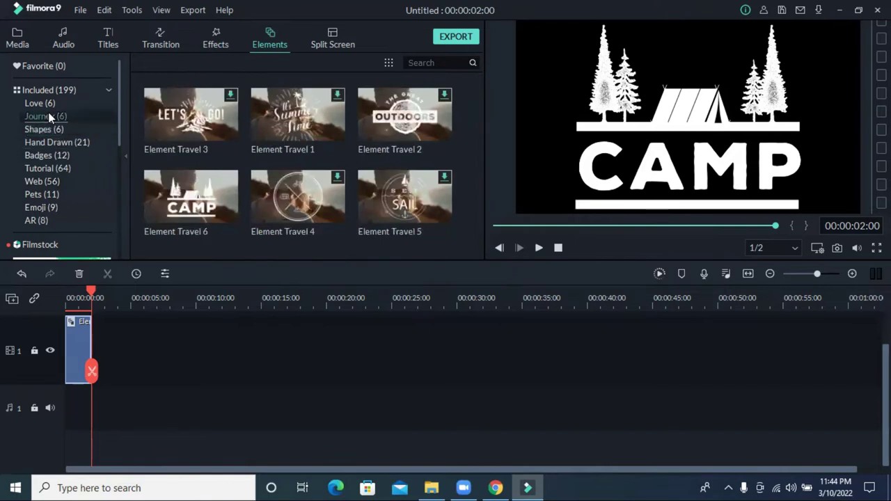
Step: Open the Split Screen library, browse its layouts and preview the layout with four equal quarters
left_click(337, 40)
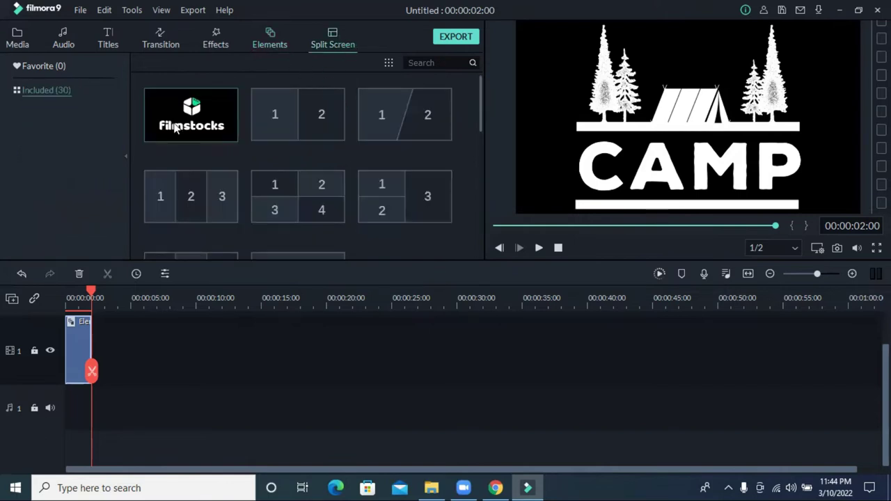
scroll(288, 141, "down", 5)
scroll(244, 169, "up", 3)
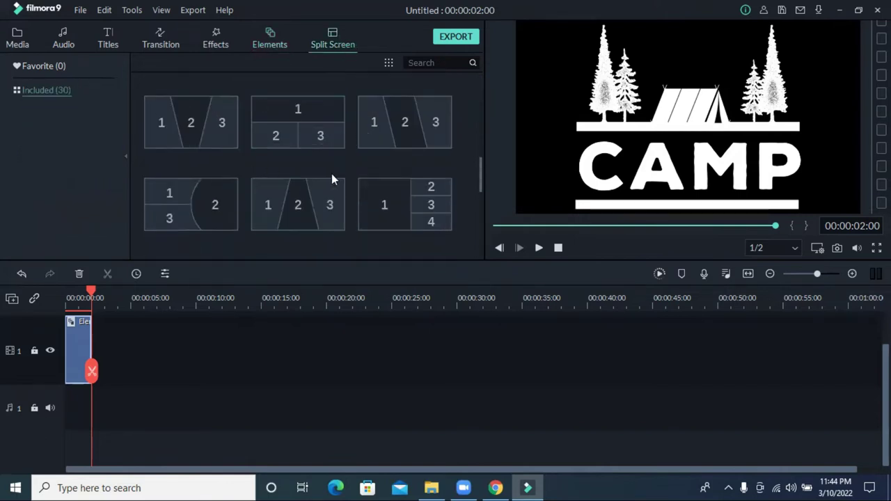
scroll(331, 178, "up", 4)
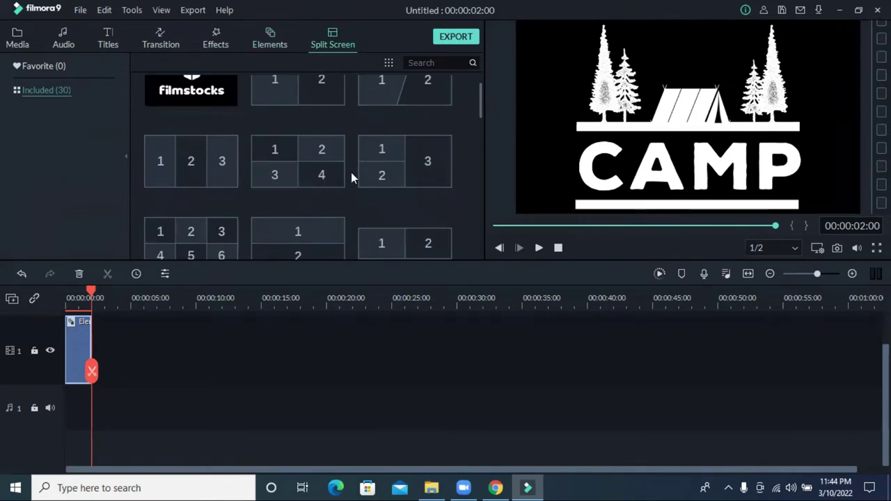
left_click(328, 169)
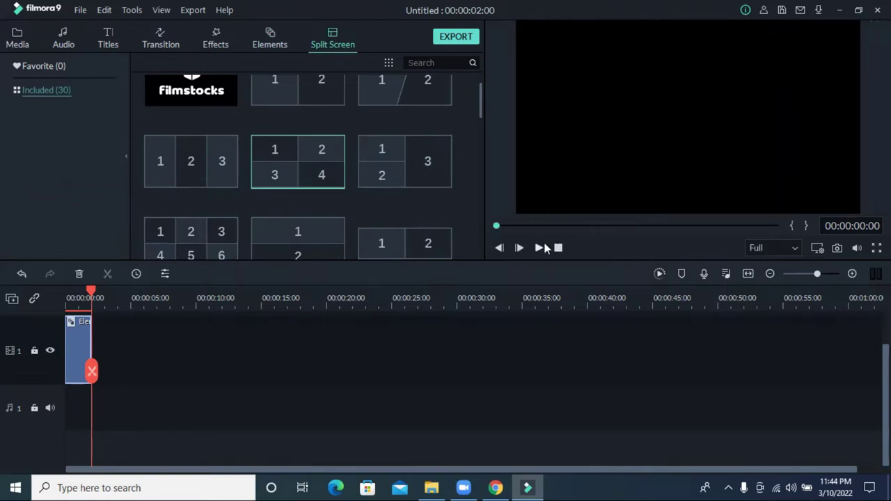
left_click(304, 145)
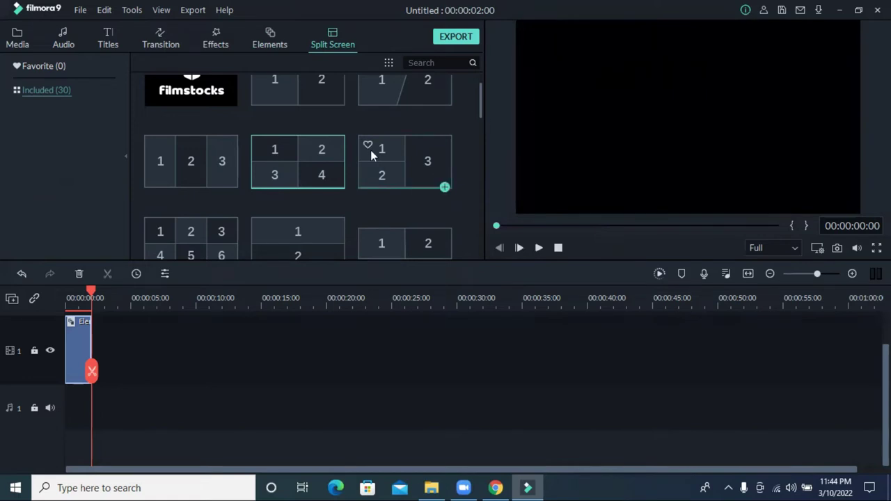
scroll(348, 149, "up", 1)
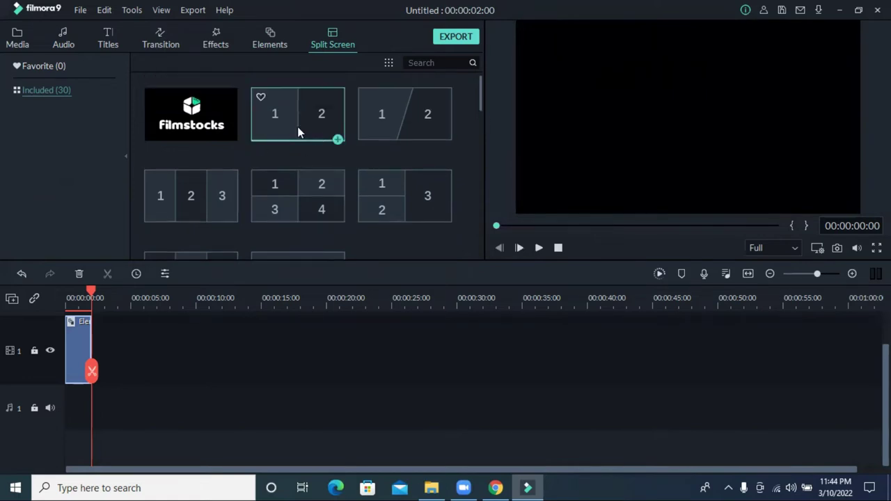
Step: Preview the two-pane vertical, two-pane diagonal and five-pane split screen layouts, and browse the remaining layouts to the end
left_click(298, 133)
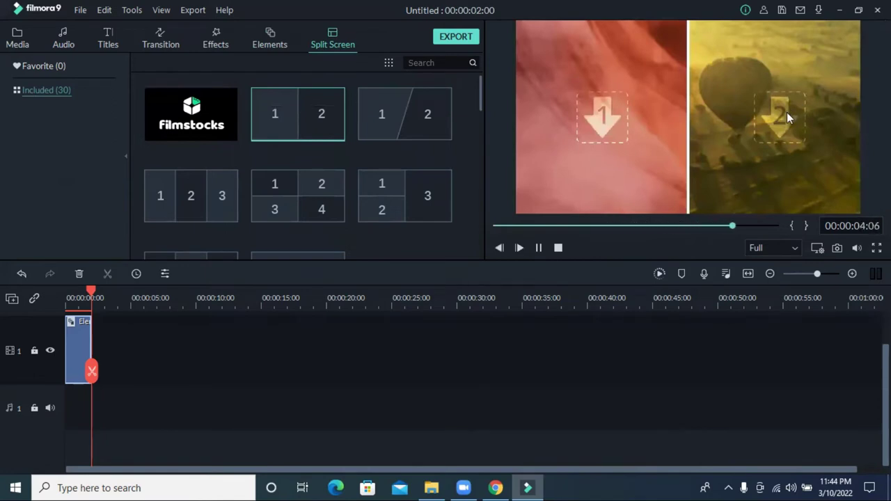
left_click(421, 117)
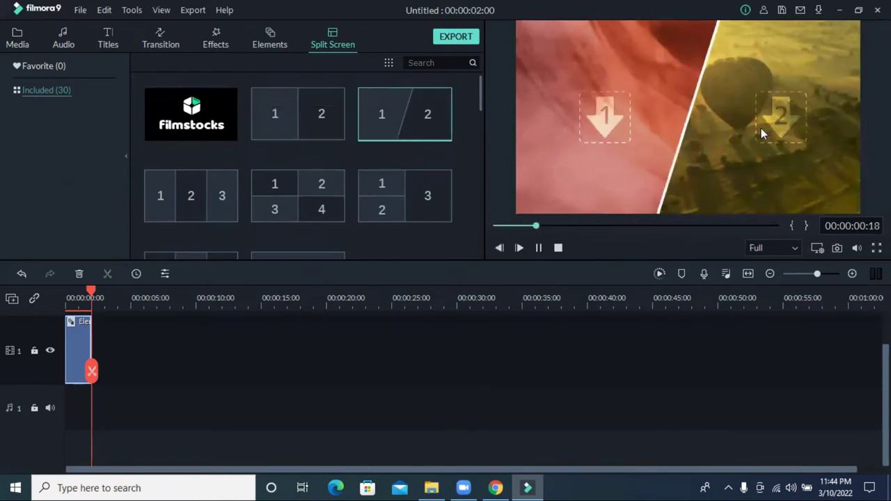
left_click(290, 206)
scroll(374, 209, "down", 5)
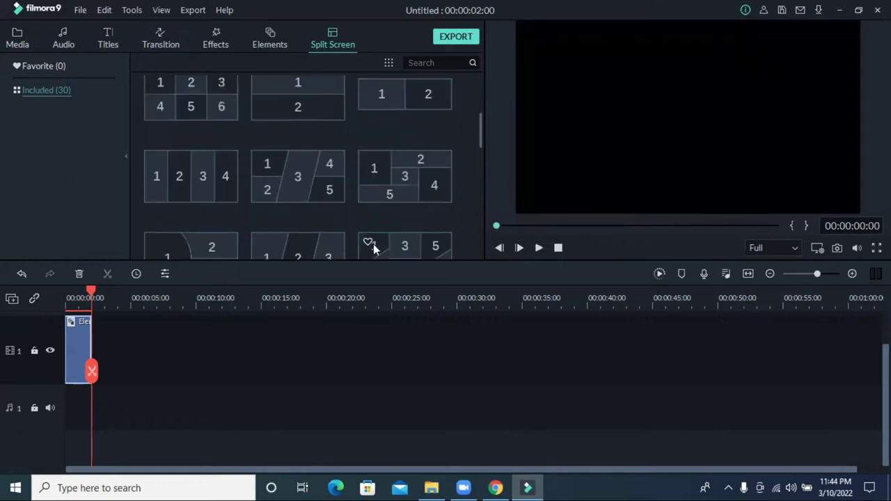
left_click(394, 194)
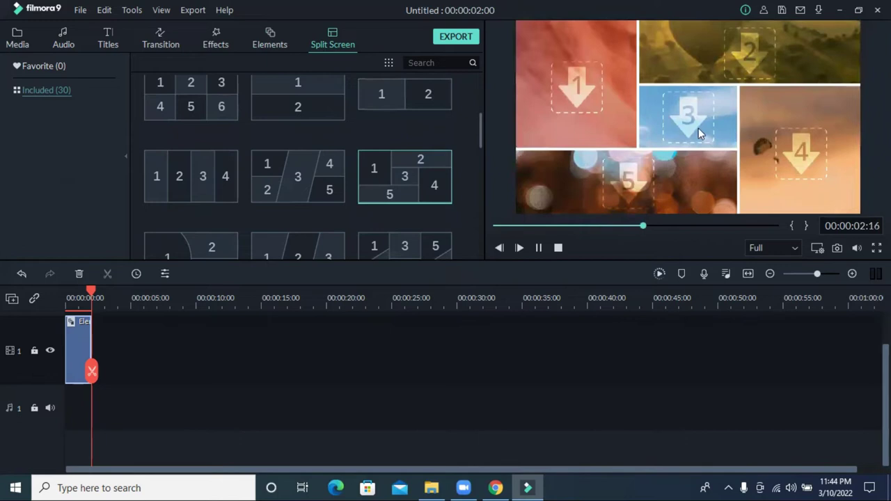
scroll(330, 221, "down", 5)
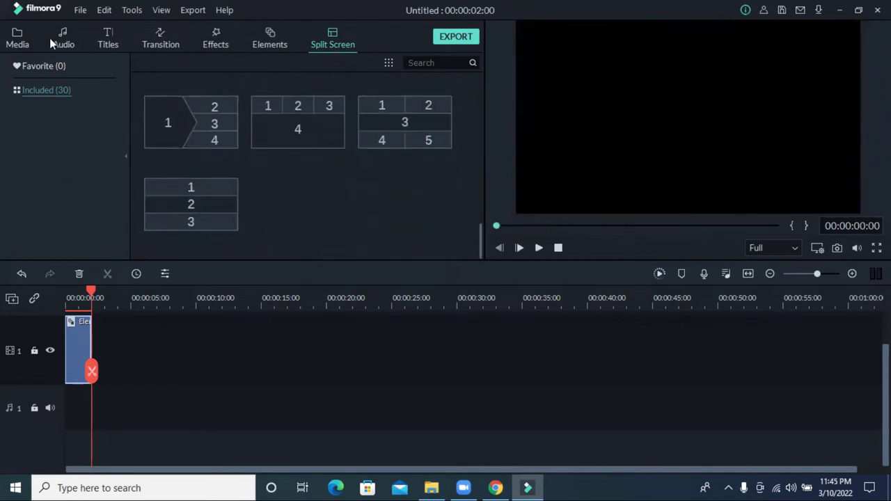
Step: Delete the Element Travel 6 clip from the timeline, undoing and repeating the deletion until the track is empty
left_click(103, 376)
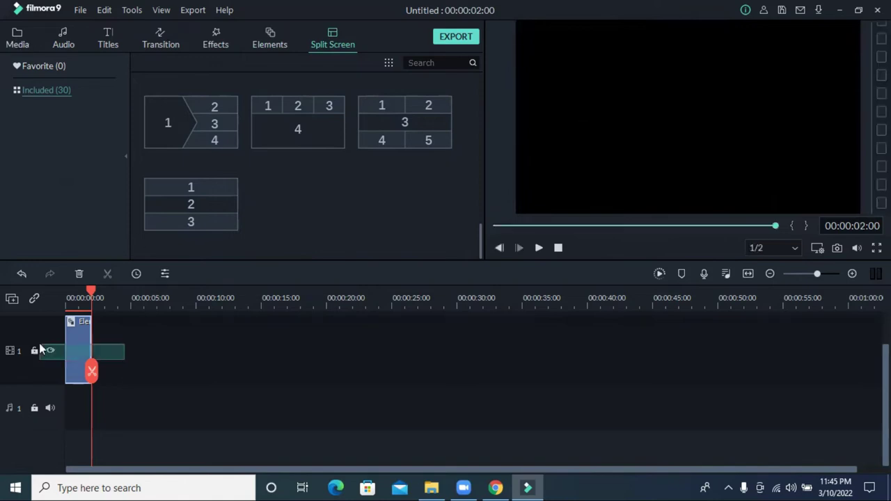
key("Delete")
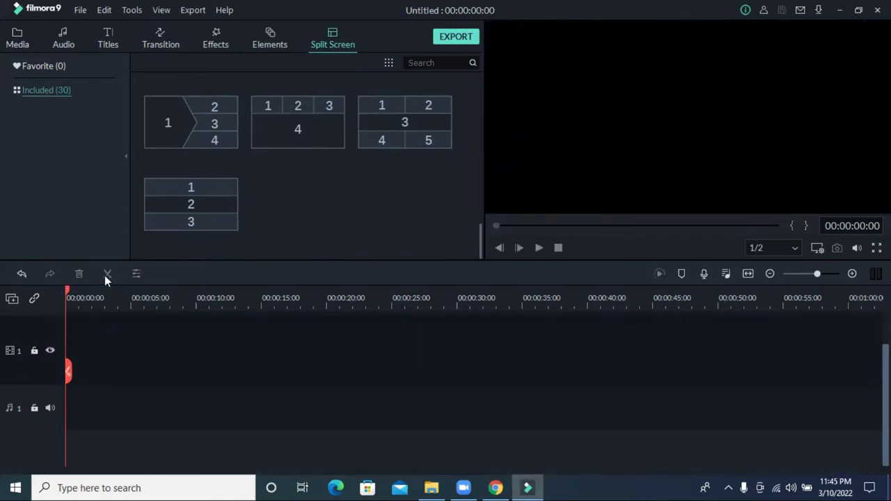
left_click(21, 273)
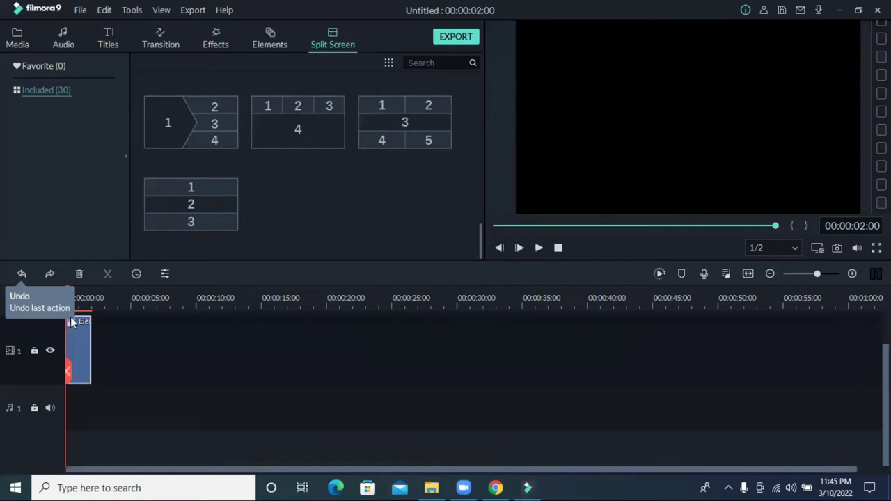
left_click(79, 273)
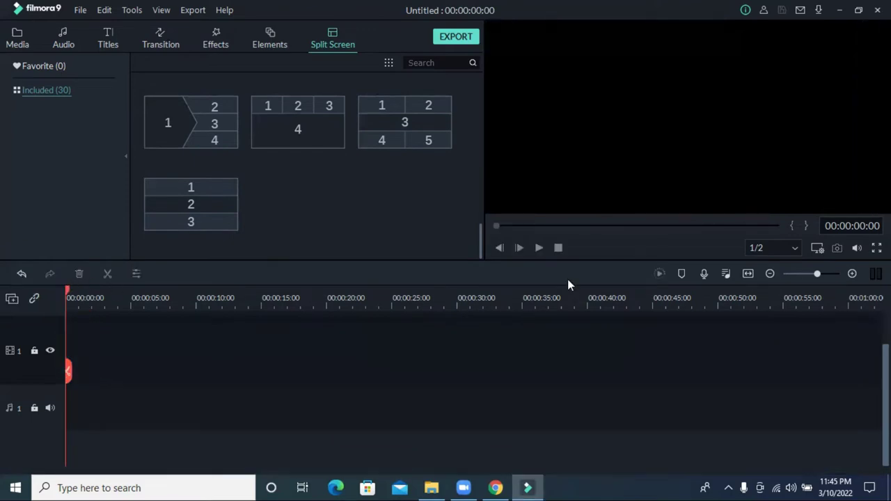
left_click(21, 274)
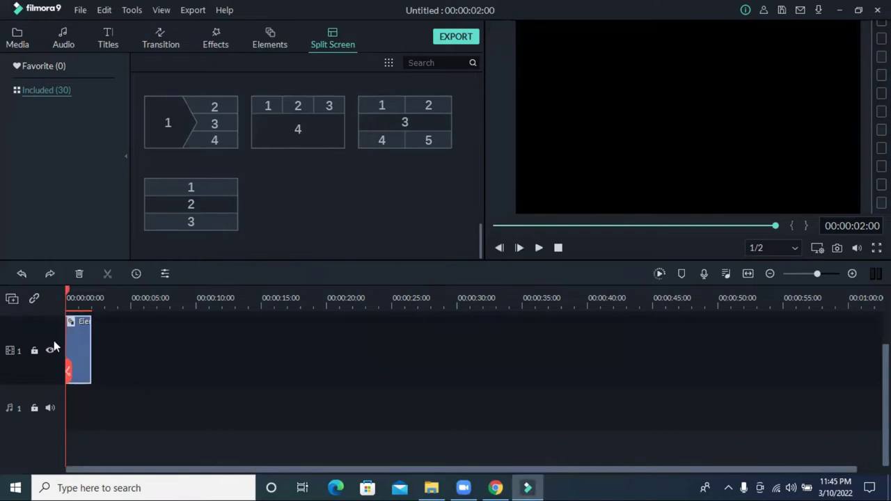
left_click(79, 273)
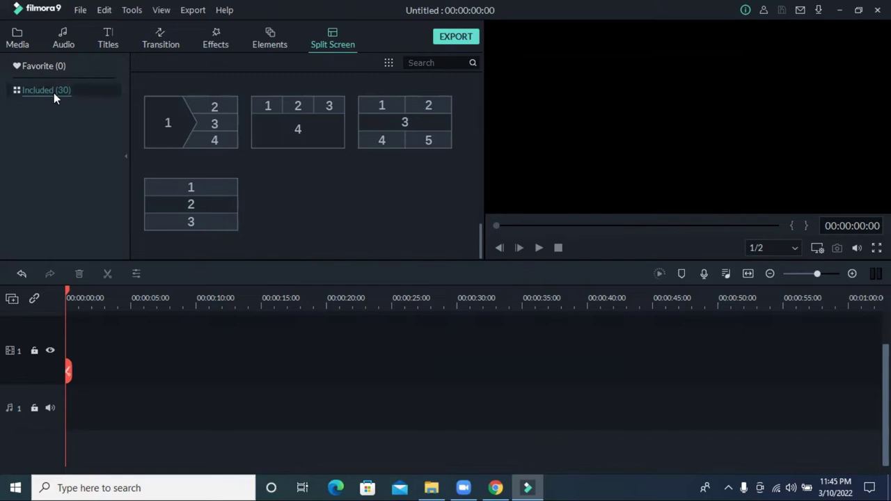
left_click(496, 487)
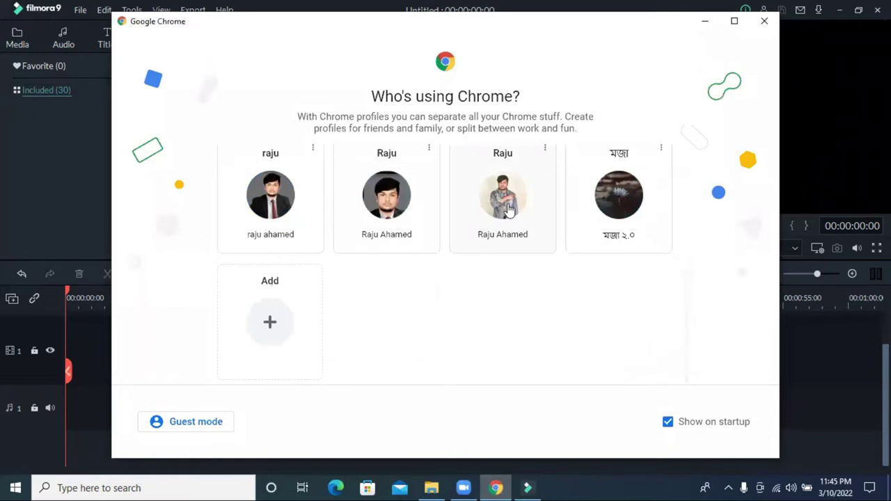
left_click(502, 207)
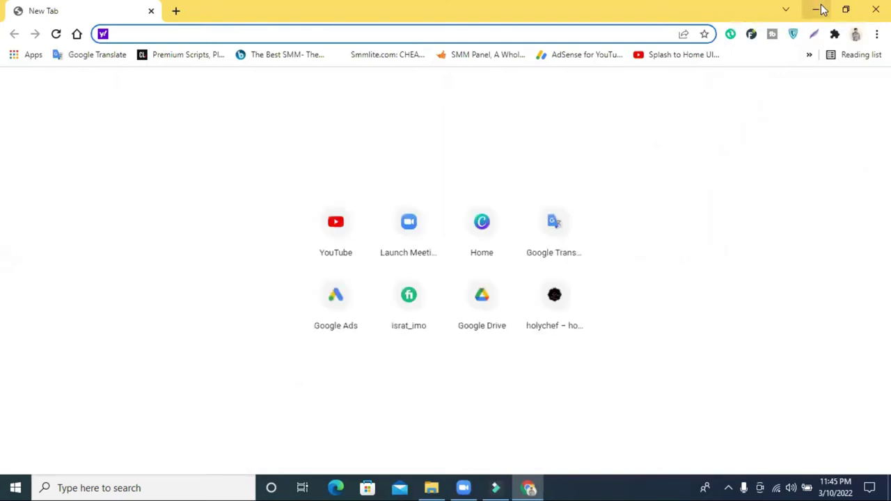
left_click(816, 10)
Step: Switch to File Explorer and look for a video in the Downloads folder and in the Zoom folder under Documents
left_click(433, 487)
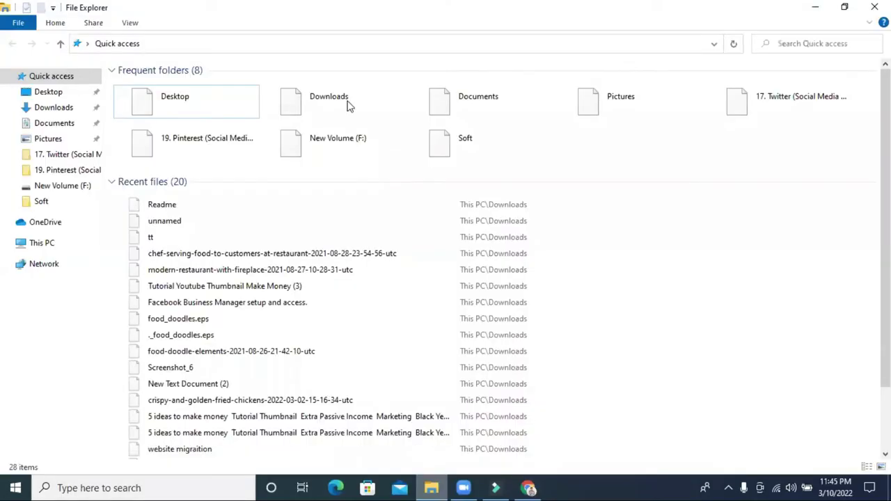
double_click(349, 103)
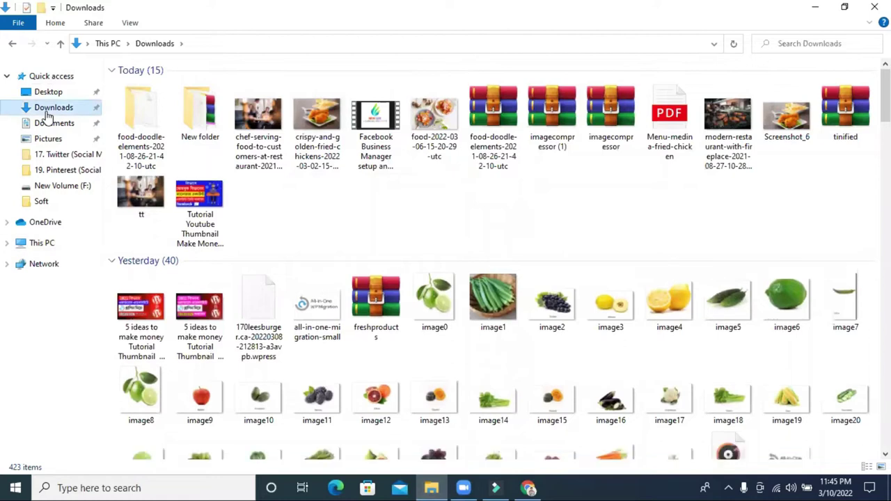
left_click(47, 124)
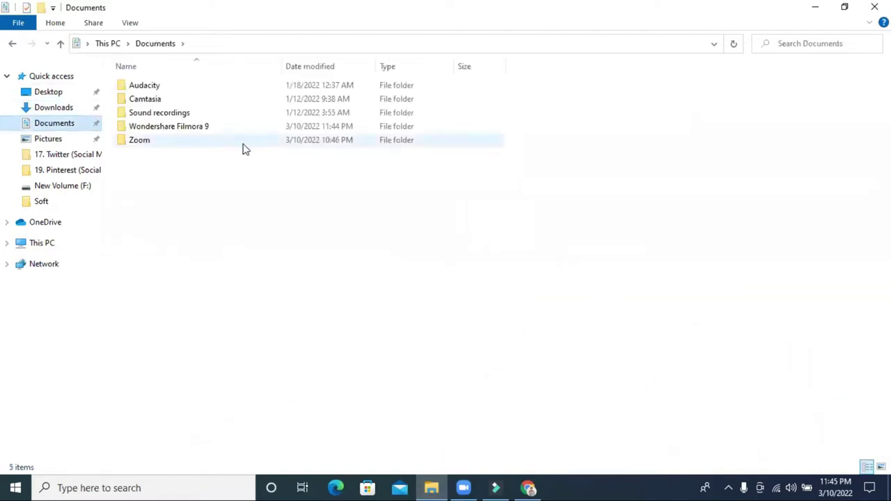
double_click(211, 145)
double_click(183, 90)
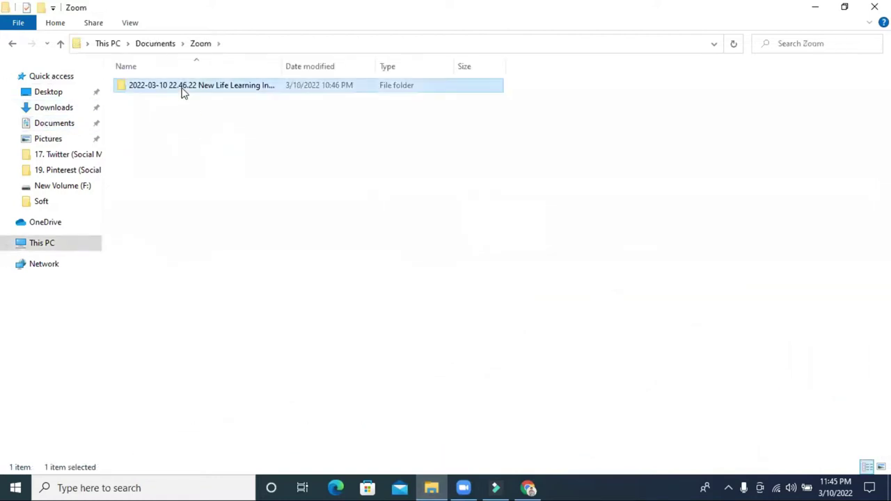
left_click(61, 43)
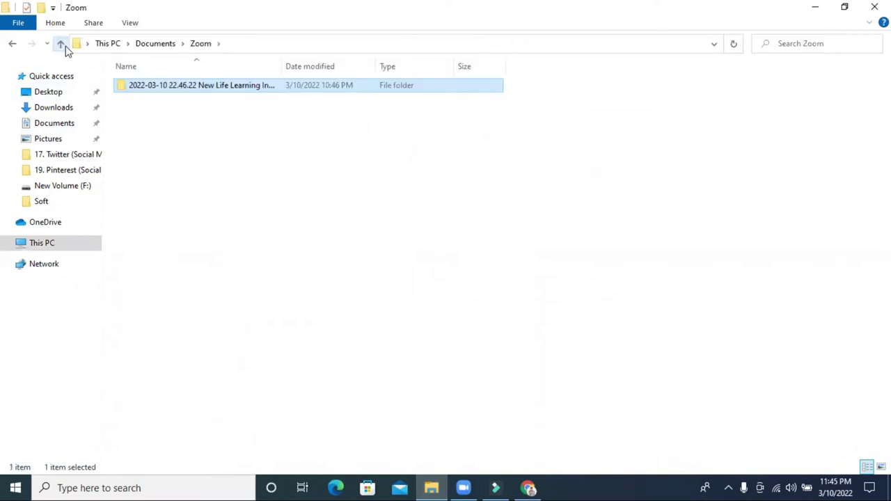
left_click(60, 43)
Step: Select the Facebook Business Manager setup video in the Downloads folder, and switch to Filmora9's Media library
left_click(58, 107)
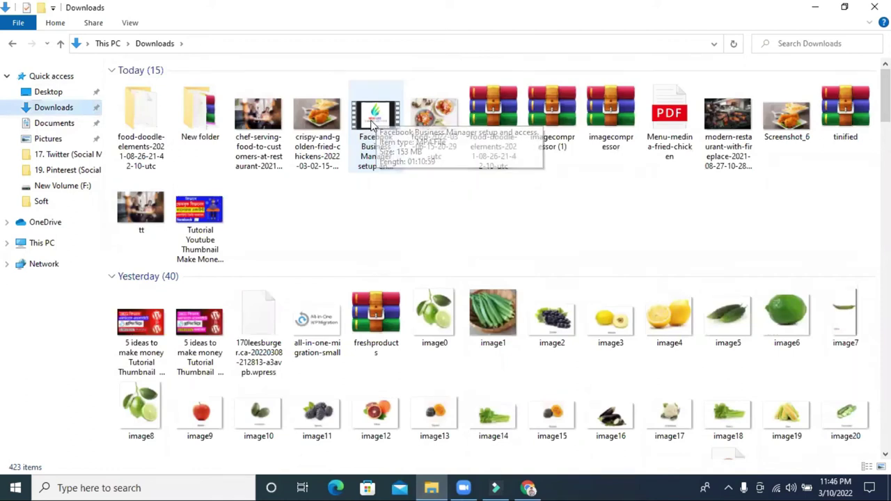
left_click(373, 130)
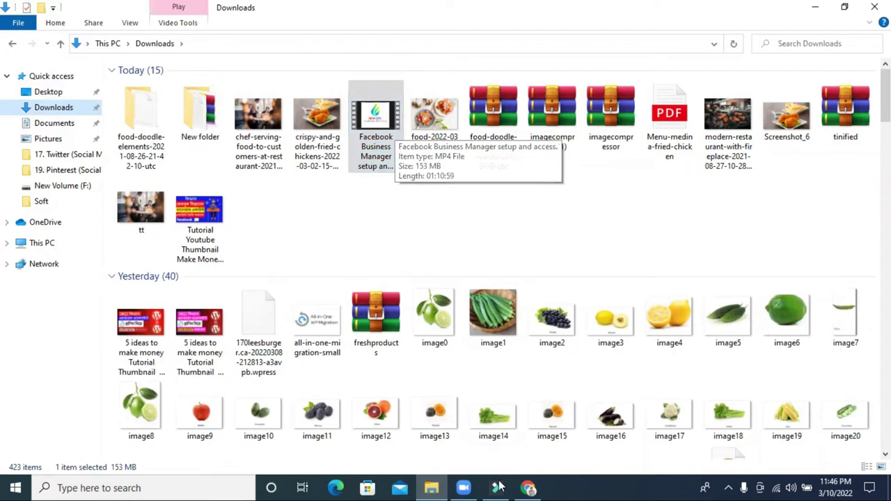
key("alt+Tab")
left_click(16, 36)
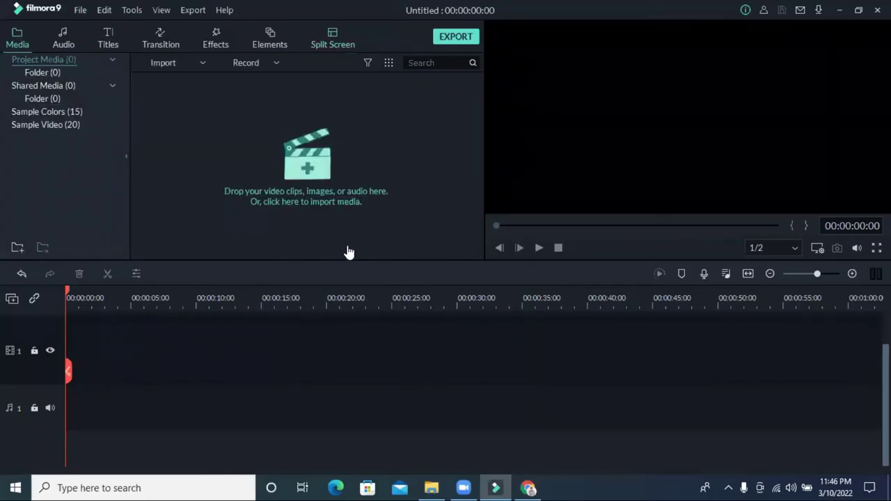
left_click(307, 162)
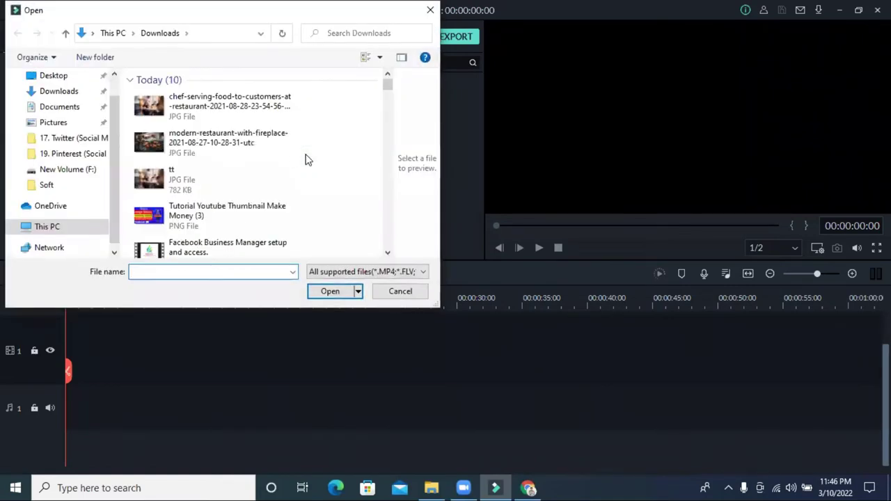
left_click(211, 249)
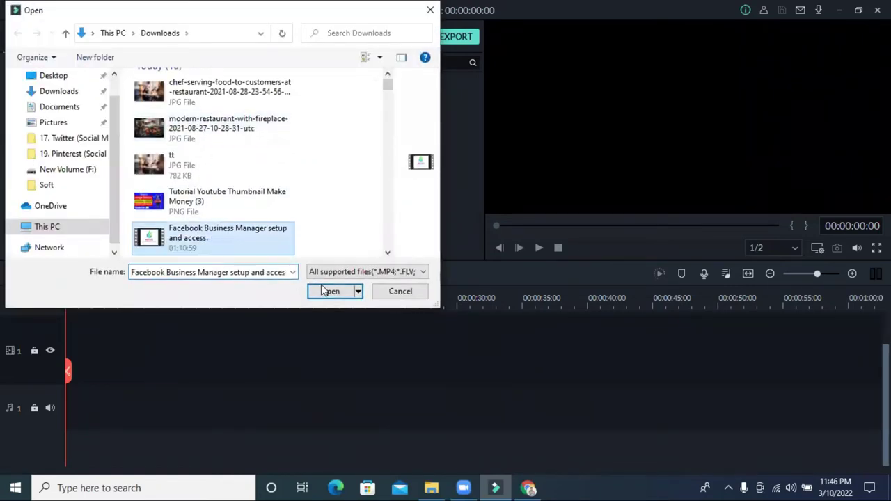
left_click(431, 12)
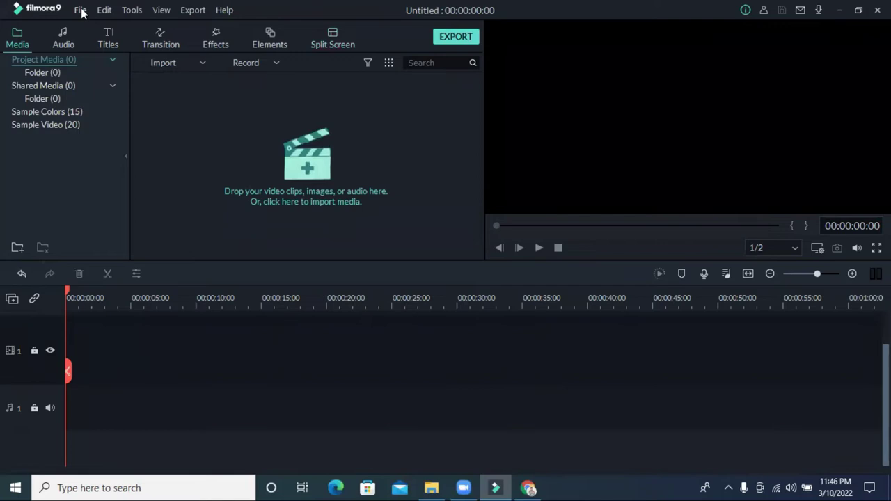
left_click(81, 11)
mouse_move(142, 74)
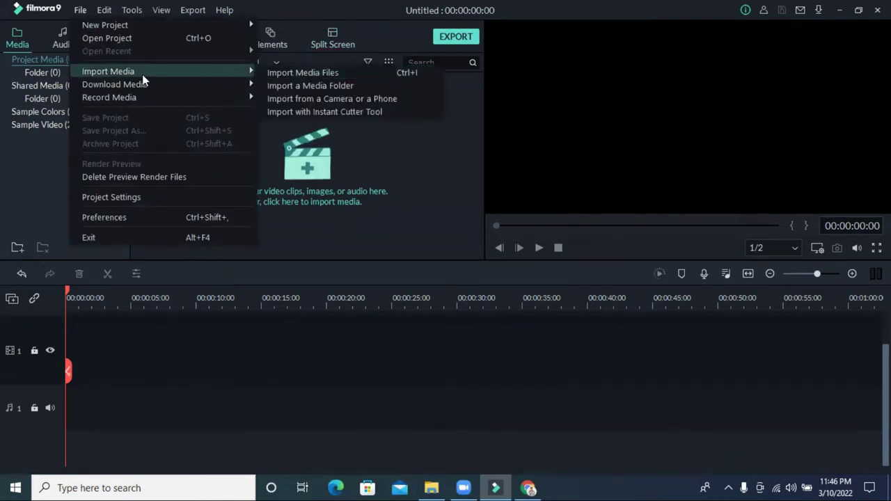
left_click(353, 77)
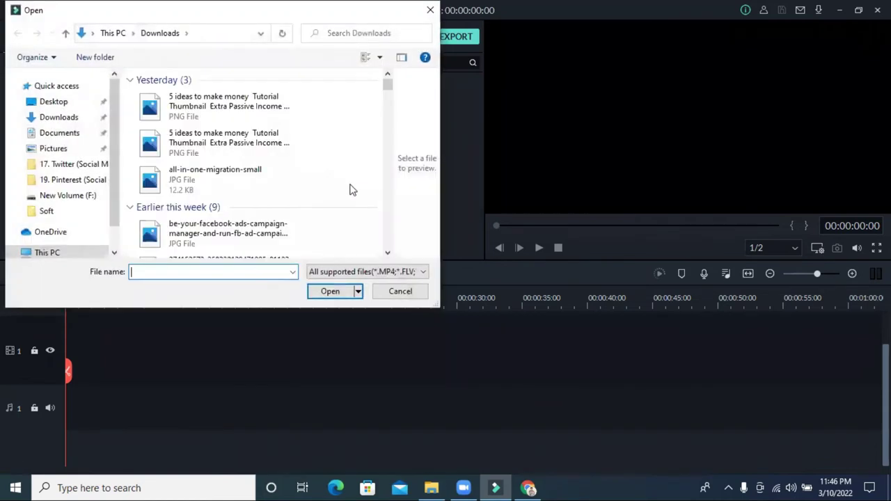
left_click(431, 10)
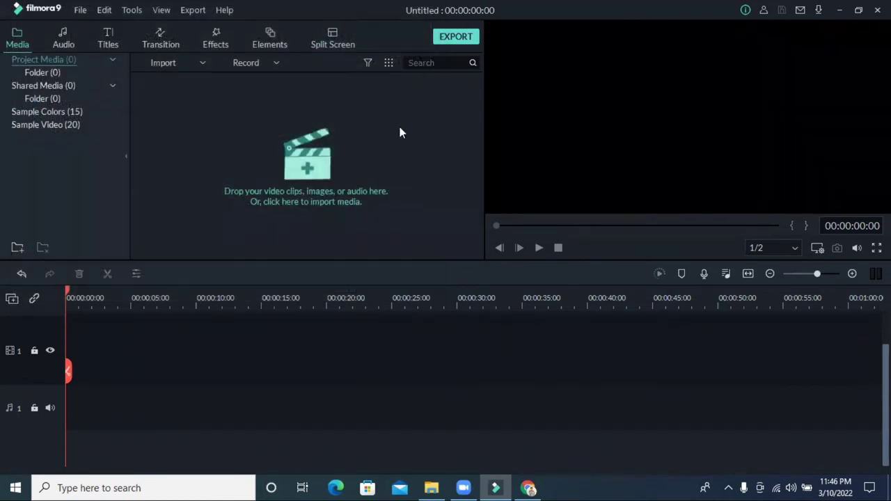
Step: Import the Facebook Business Manager setup video and place it at the start of video track 1, keeping the project settings at 1920 x 1080 25fps
key("alt+Tab")
left_click_drag(380, 132, 410, 198)
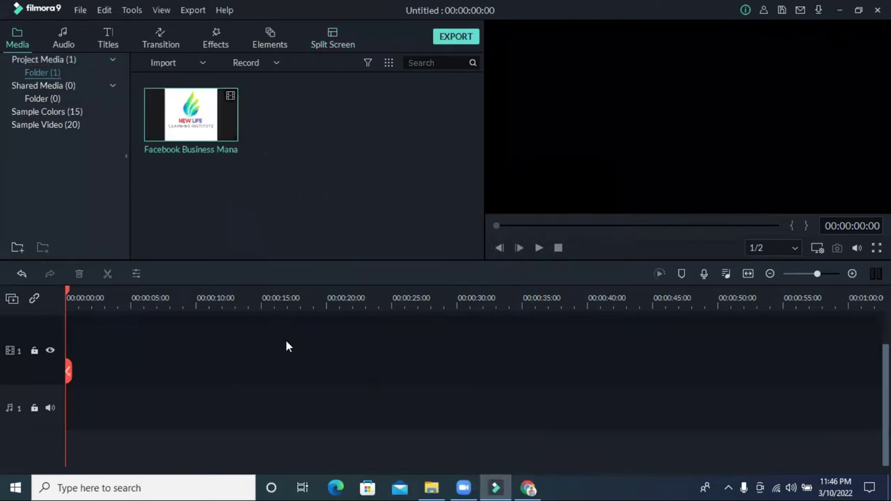
left_click_drag(219, 132, 73, 356)
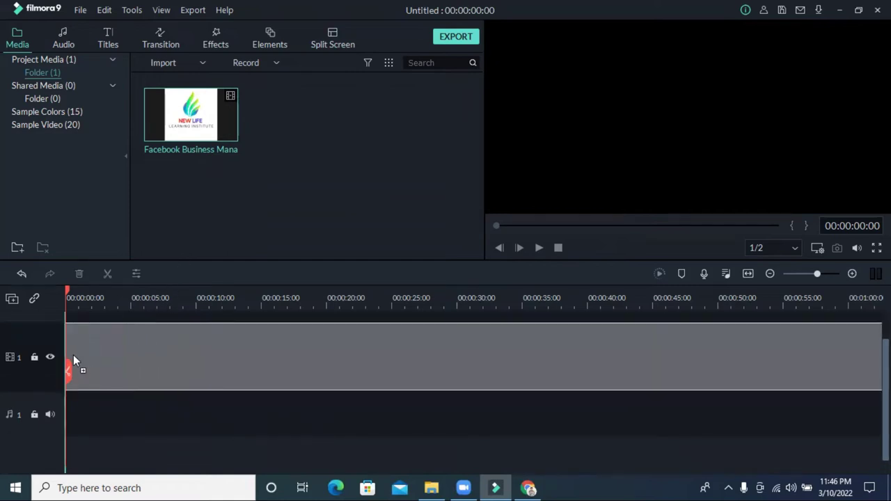
left_click_drag(195, 413, 197, 411)
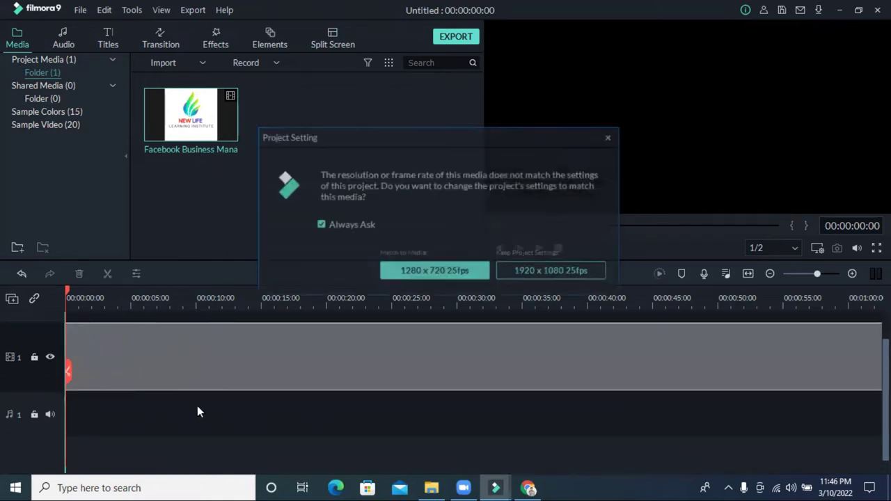
left_click(528, 273)
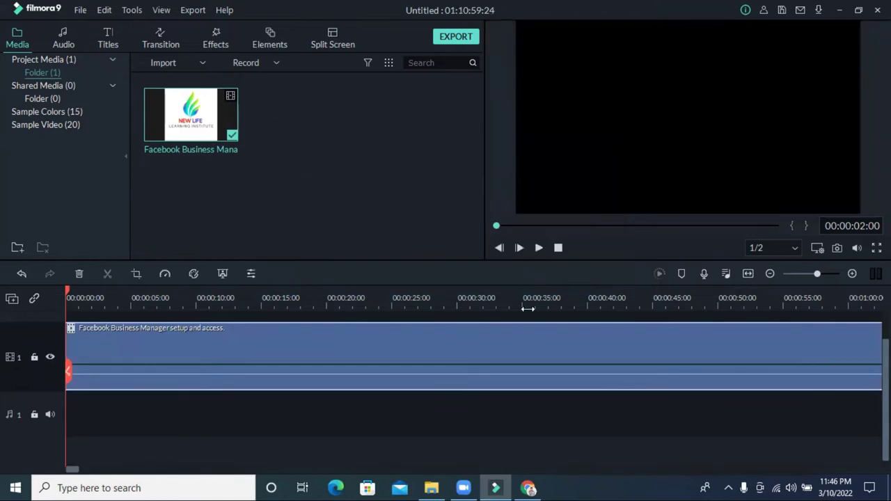
left_click(263, 409)
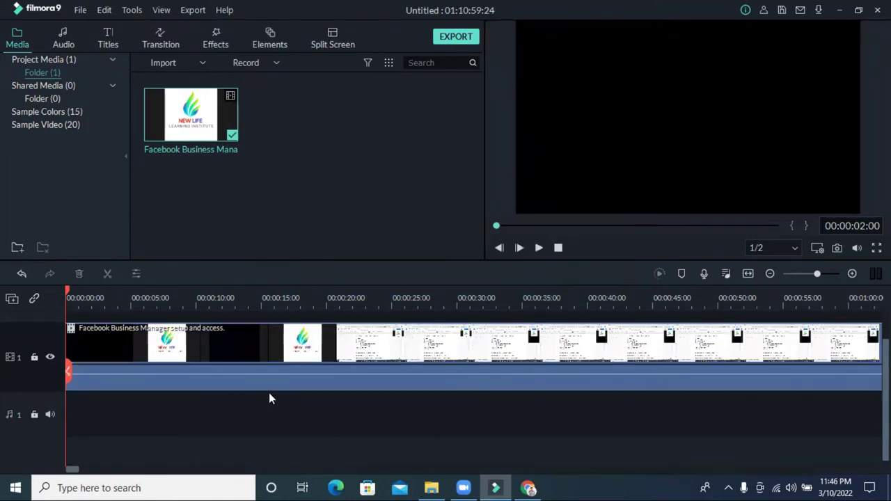
Step: Split the Facebook Business Manager clip on video track 1 at 00:00:44:22
left_click(651, 305)
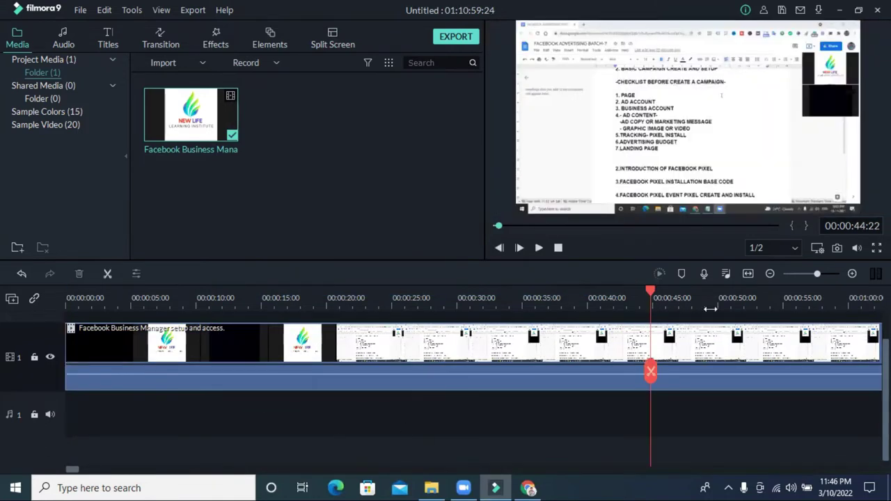
left_click(673, 366)
scroll(672, 366, "up", 1)
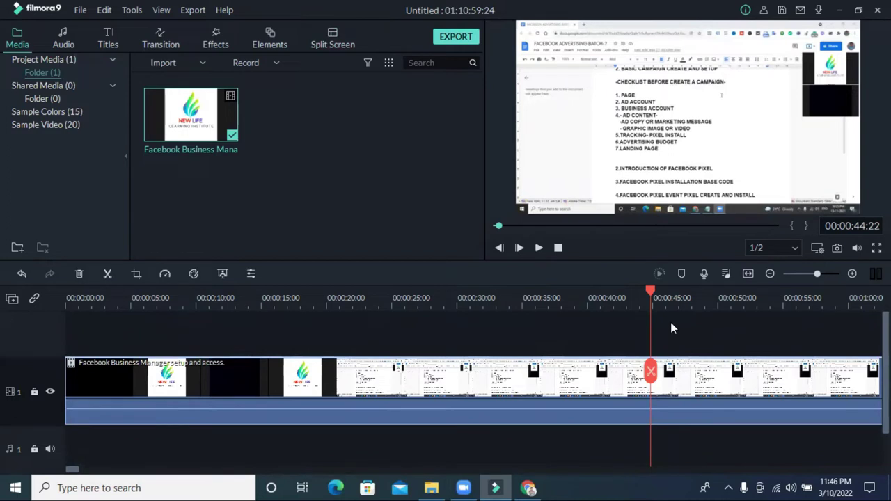
left_click(107, 276)
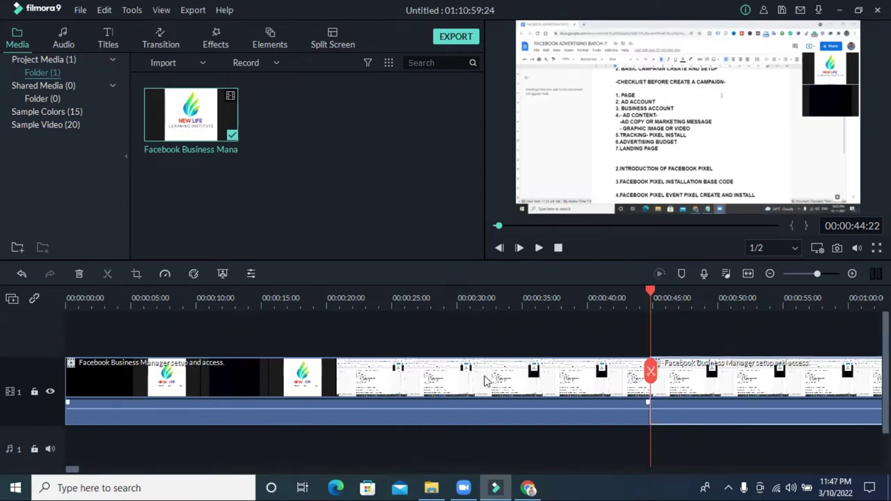
Step: Delete the part of the clip after the split and return the playhead to the start of the timeline
left_click(537, 409)
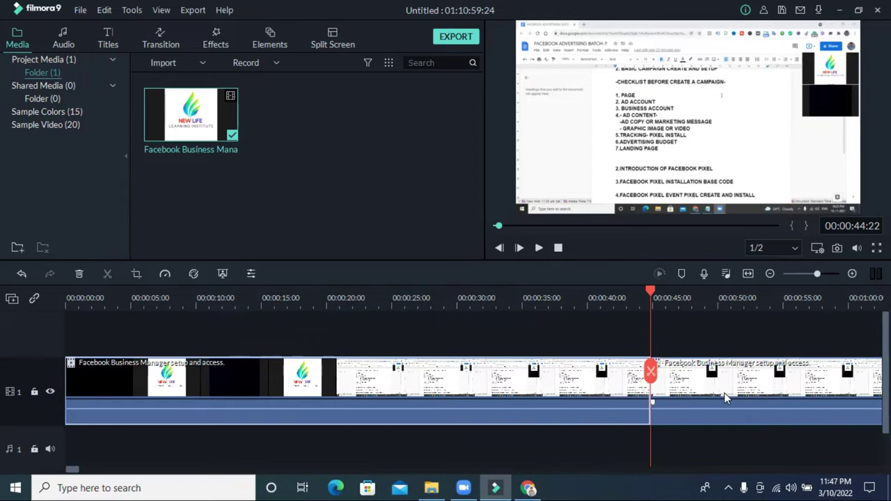
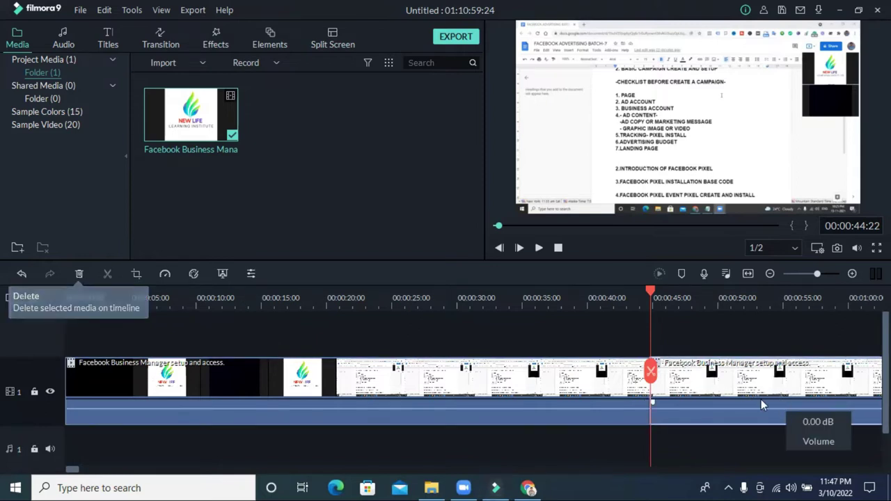
left_click(78, 275)
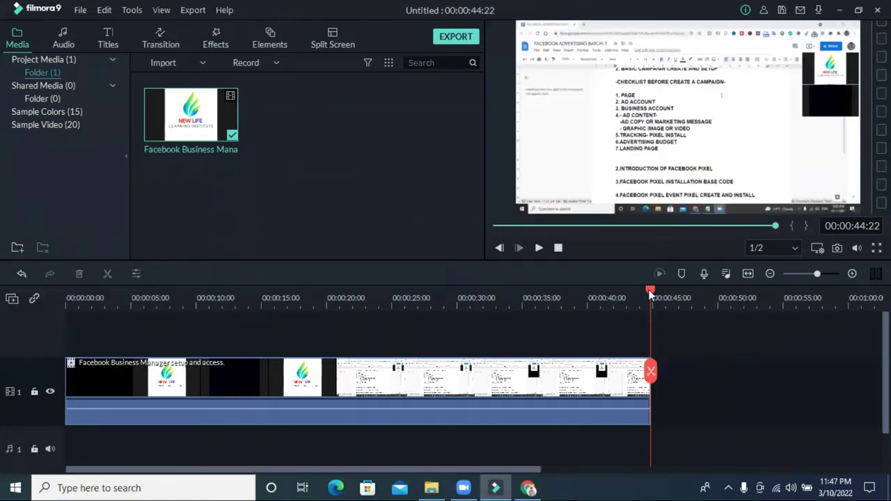
left_click_drag(651, 291, 1, 348)
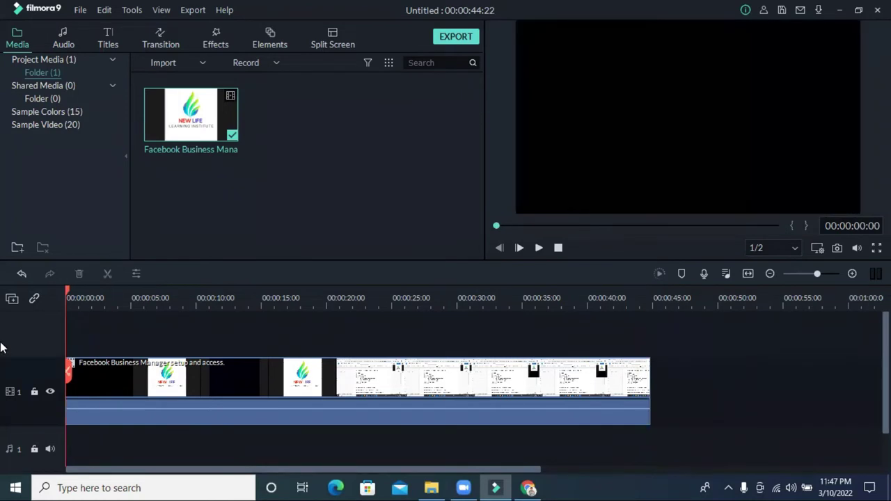
Step: Split the Facebook Business Manager clip at 00:00:20:12, where the document view begins
left_click_drag(90, 347, 333, 351)
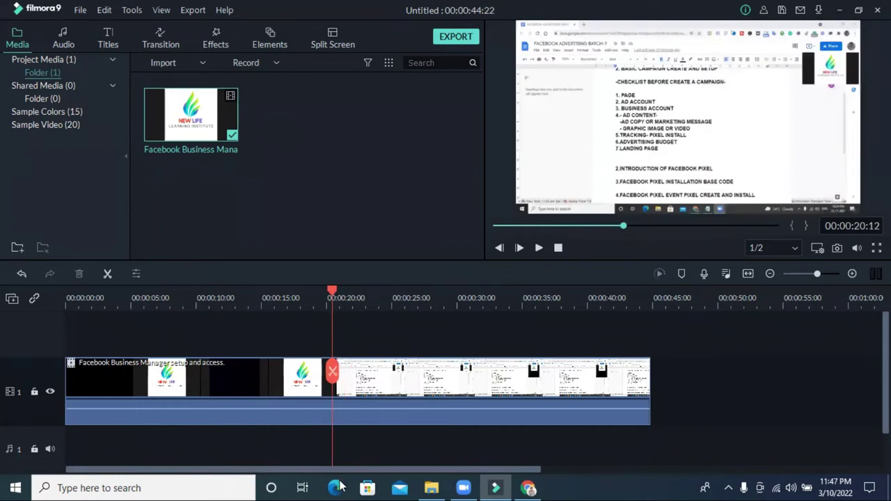
left_click(360, 418)
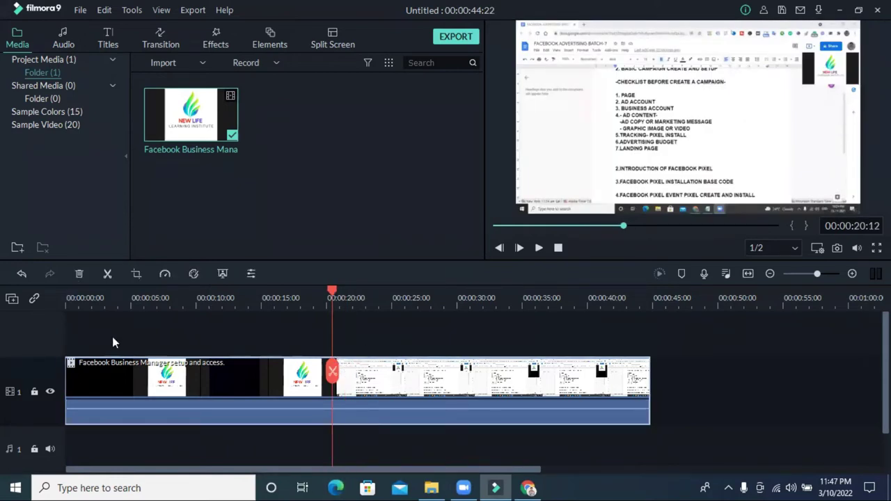
left_click(108, 274)
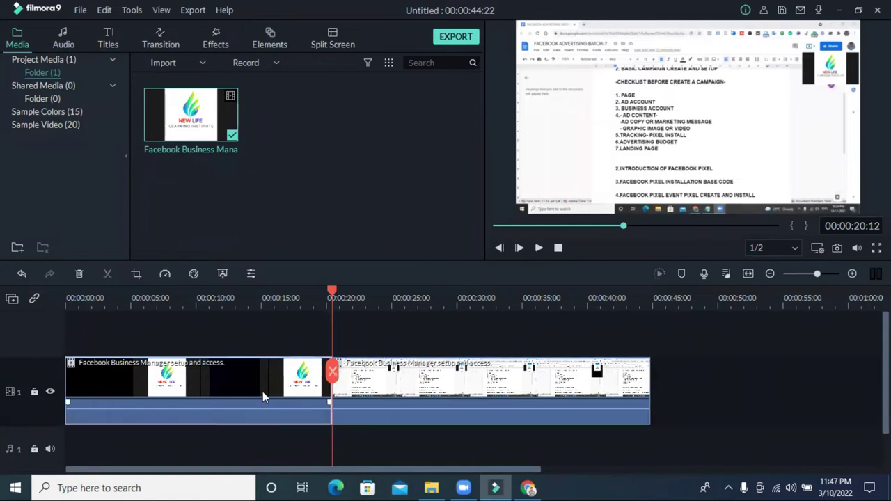
Step: Delete the first section of the split clip and undo the deletion
left_click(80, 274)
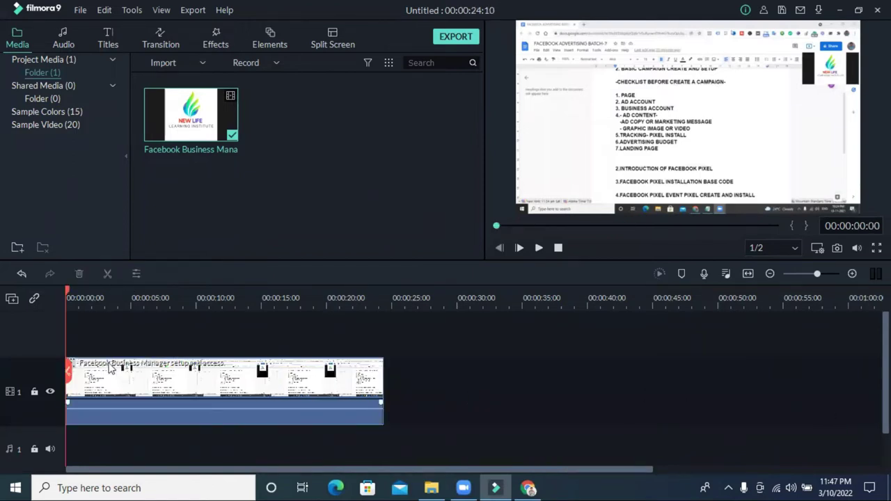
left_click(21, 274)
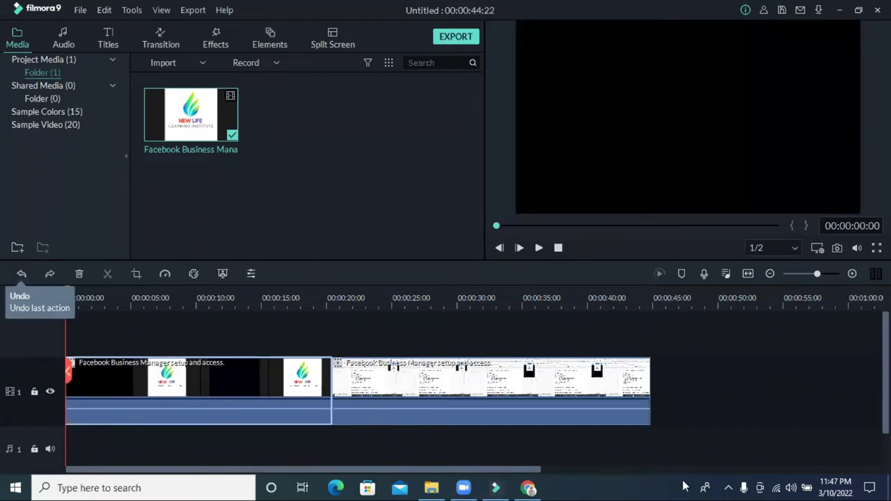
left_click(730, 398)
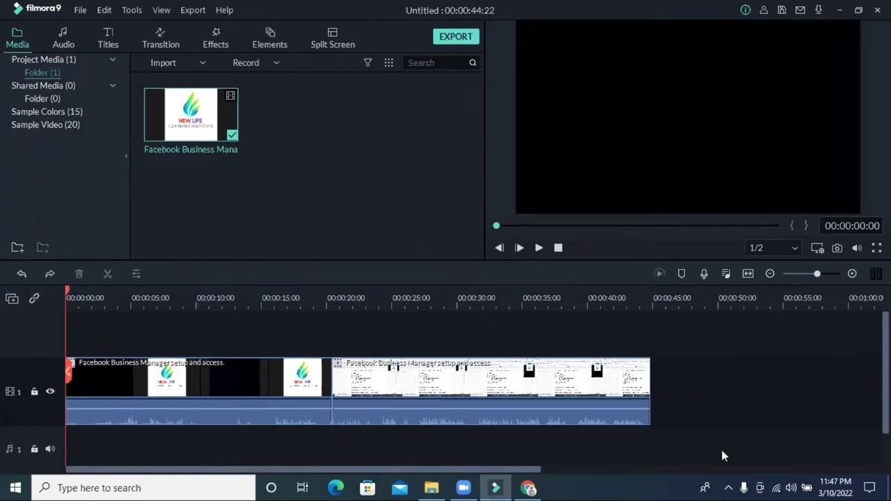
Step: Shift both sections of the split clip along video track 1 so the first starts about 5 seconds in
left_click(564, 383)
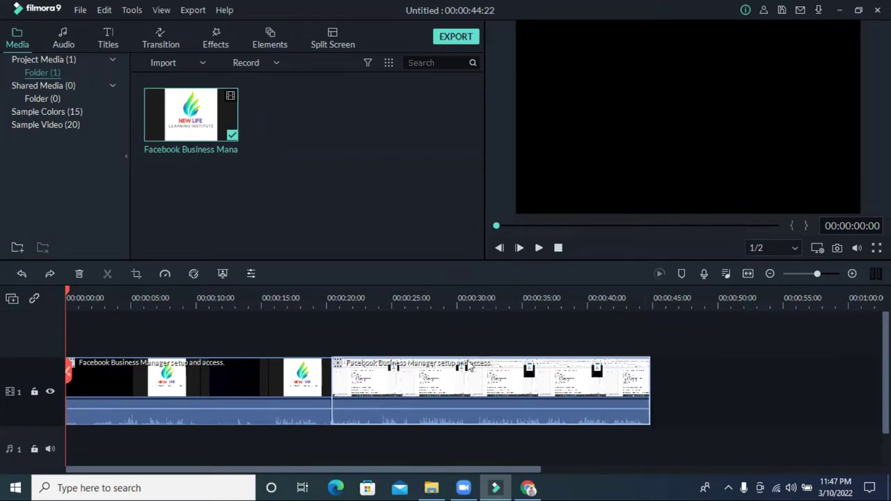
mouse_move(460, 390)
left_mouse_down()
mouse_move(552, 392)
mouse_move(468, 396)
left_mouse_up()
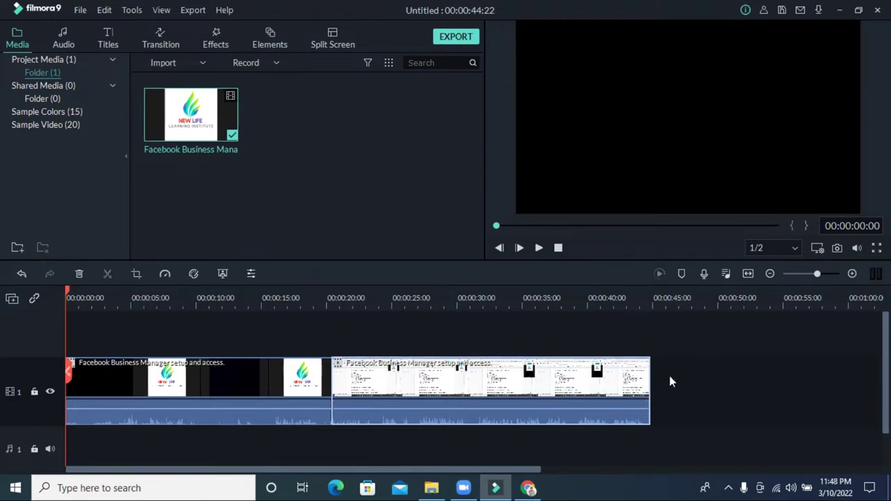
left_click_drag(508, 391, 569, 390)
left_click_drag(269, 390, 343, 390)
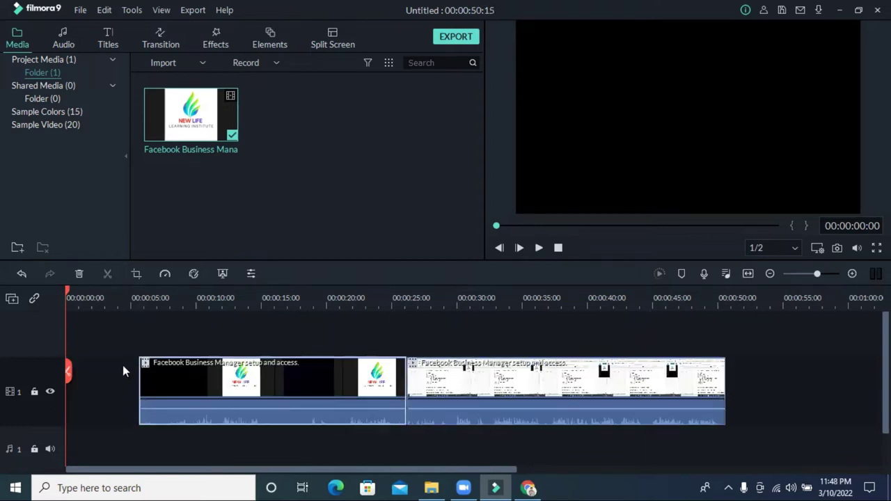
Step: Add Feet On Water - Unexpected Moment from the Young & Bright music to audio track 1, aligned with the first clip's start
scroll(110, 388, "down", 1)
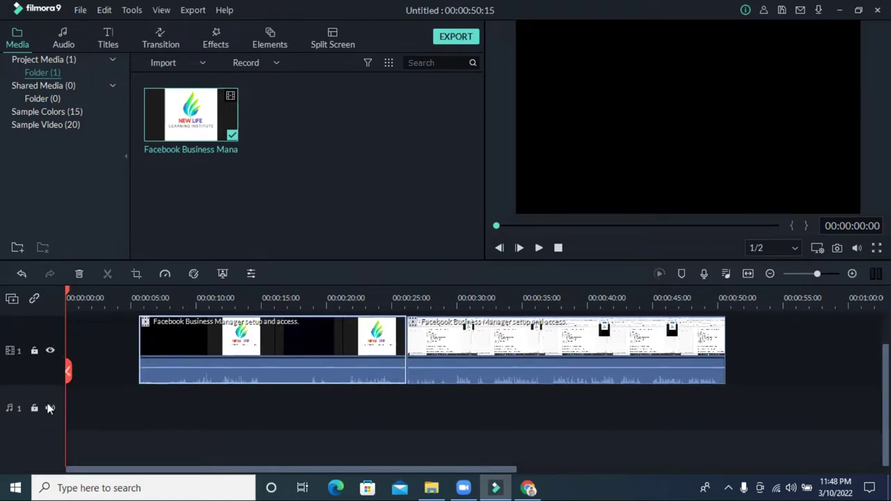
scroll(192, 397, "up", 1)
scroll(197, 390, "down", 1)
left_click(64, 40)
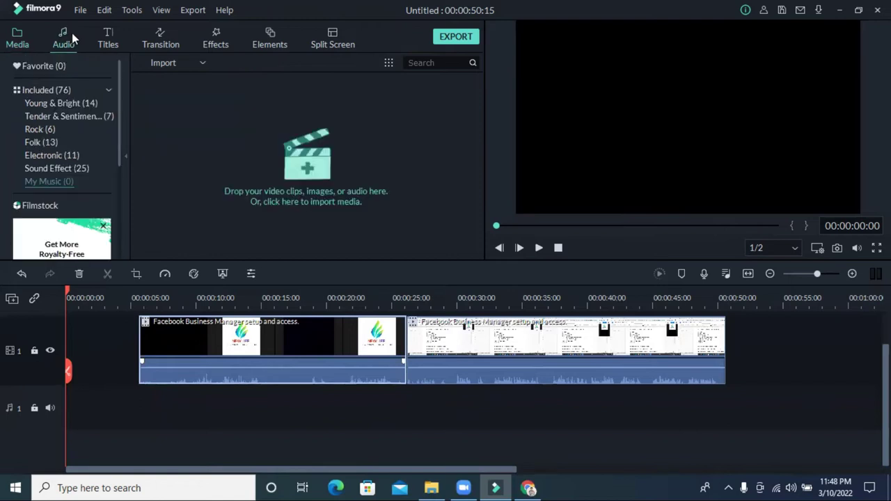
left_click(48, 105)
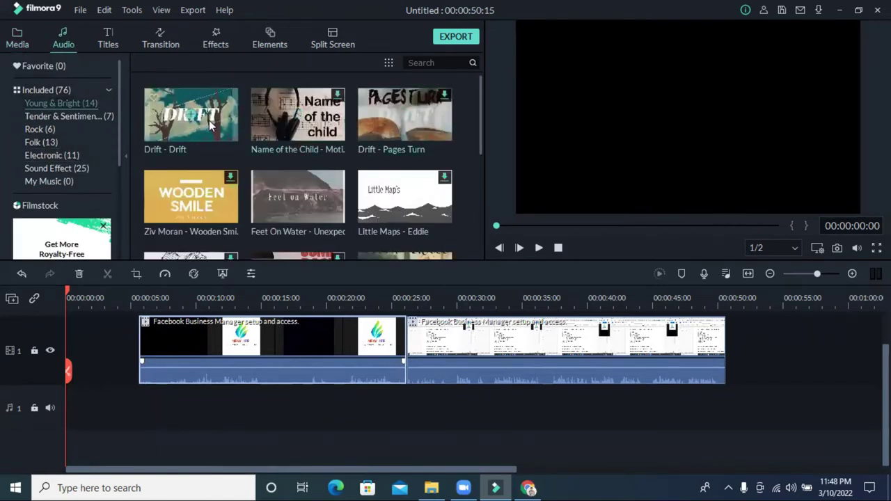
left_click_drag(308, 200, 143, 397)
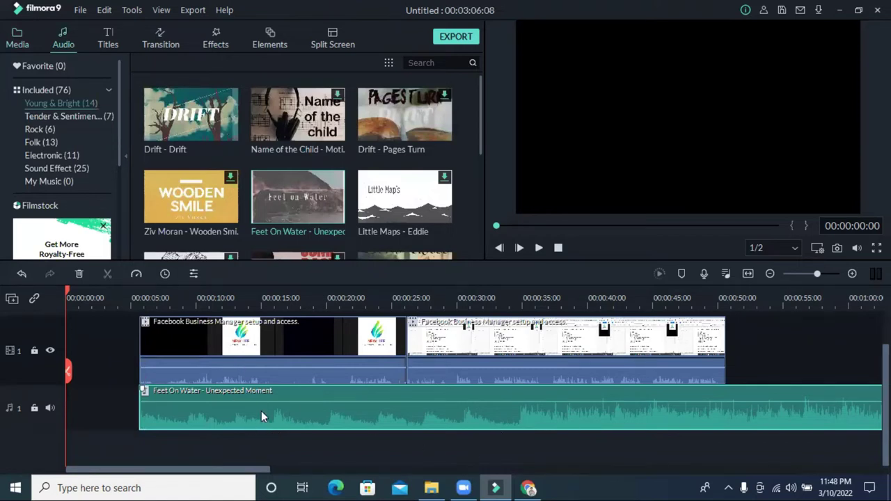
Step: Add a second audio track to the timeline
scroll(261, 410, "up", 2)
scroll(261, 416, "down", 2)
left_click(11, 301)
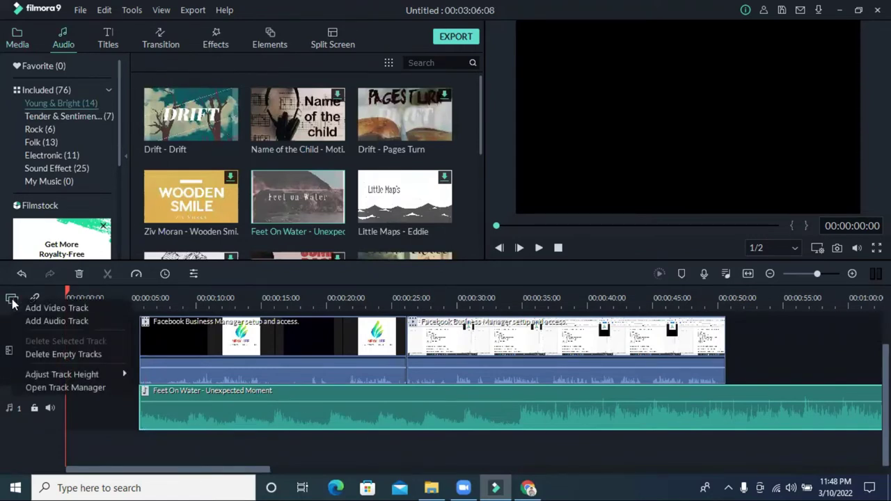
left_click(69, 322)
scroll(445, 382, "down", 1)
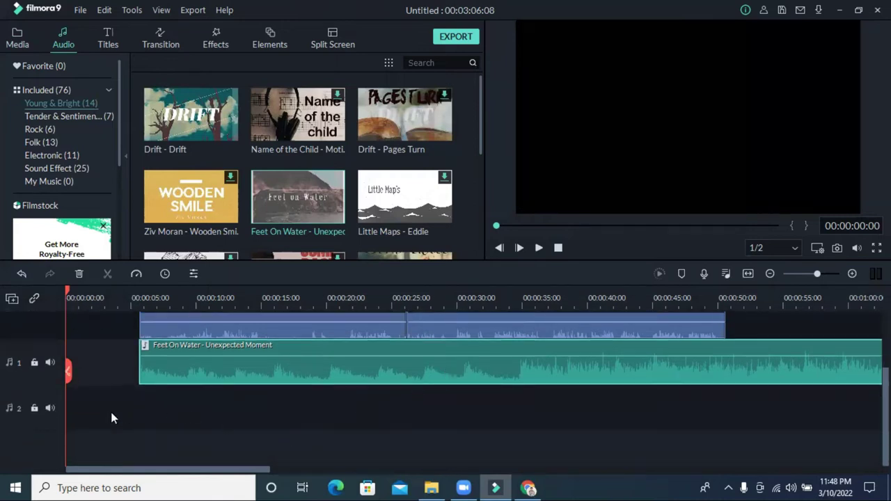
scroll(322, 421, "up", 1)
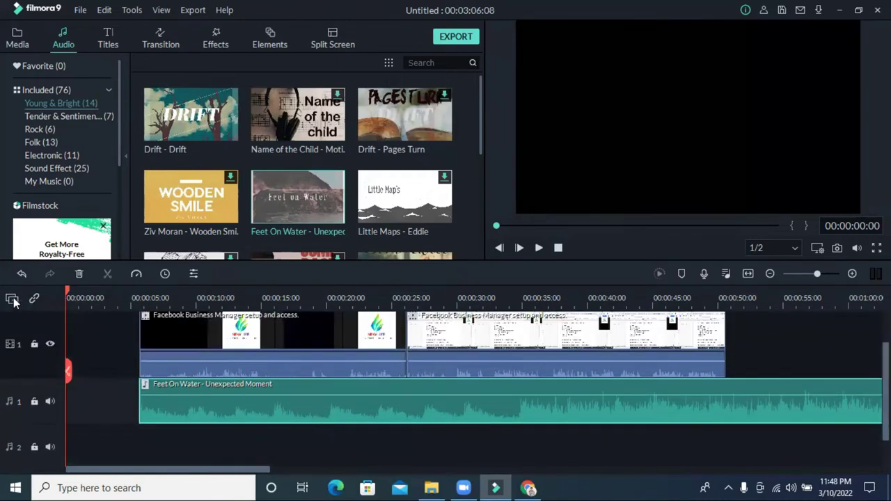
Step: Add a second video track to the timeline
left_click(11, 300)
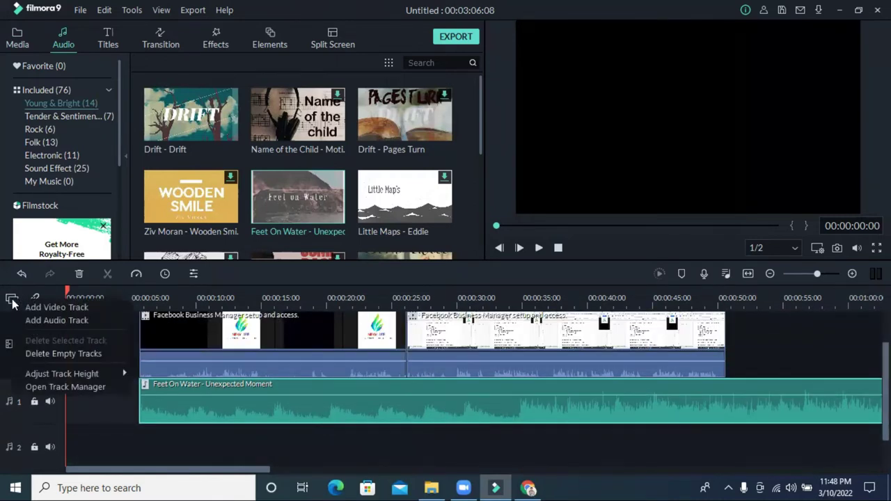
left_click(93, 305)
scroll(422, 352, "down", 2)
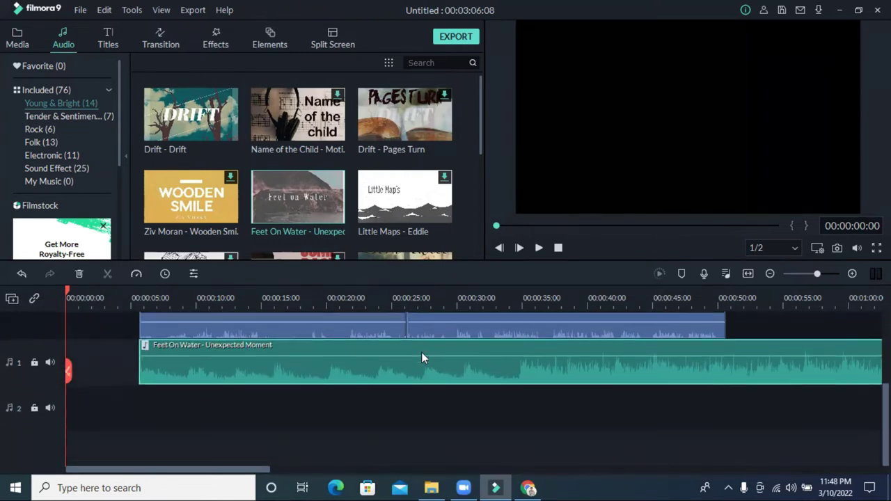
scroll(187, 422, "up", 3)
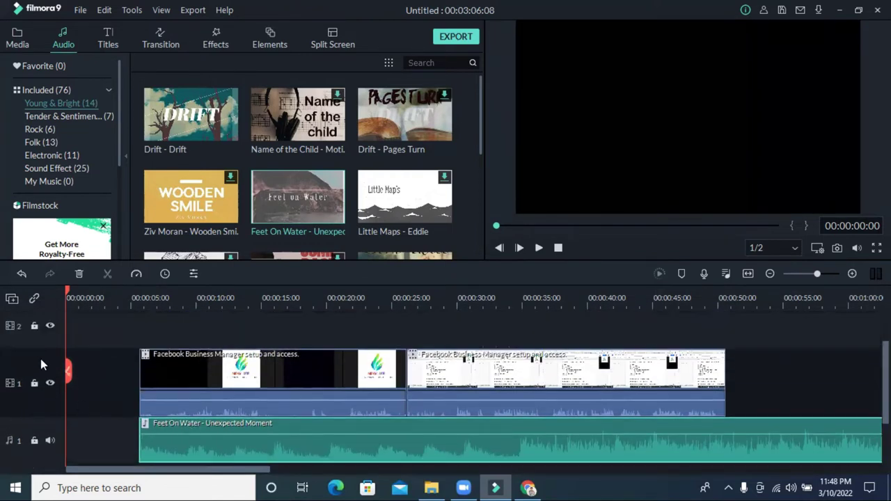
scroll(188, 362, "up", 1)
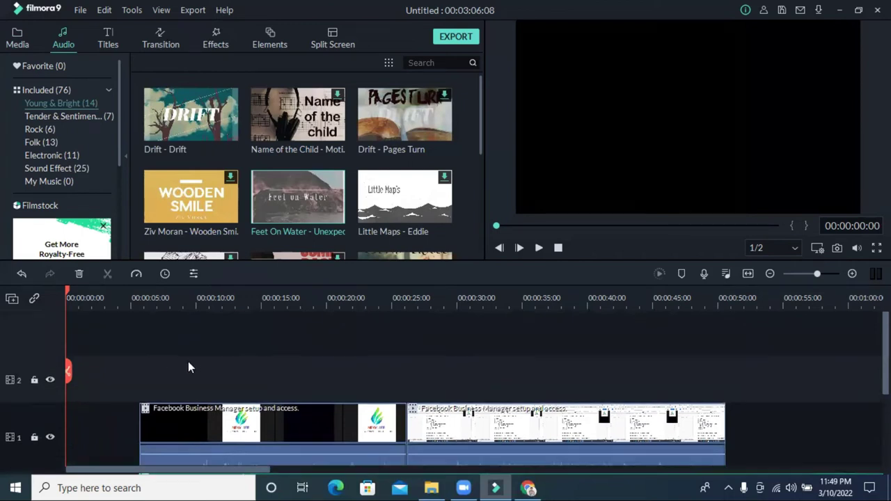
Step: Add another audio track below the existing two
left_click(165, 337)
mouse_move(276, 194)
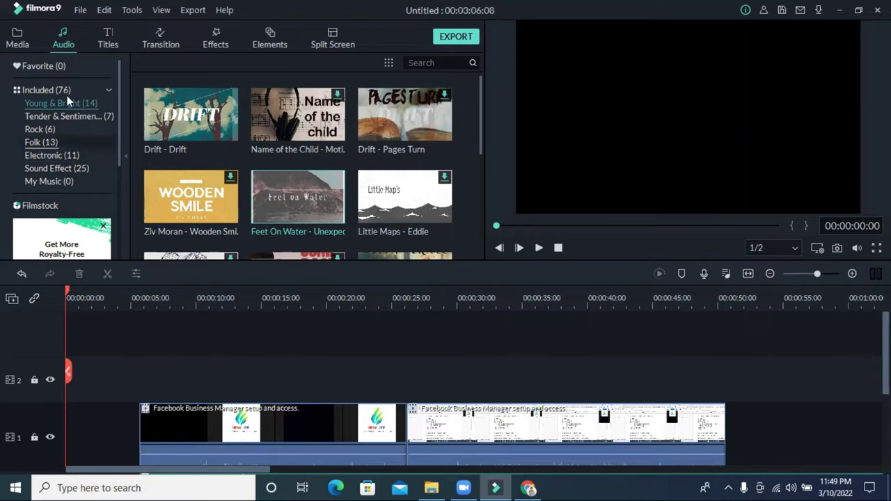
left_click(11, 299)
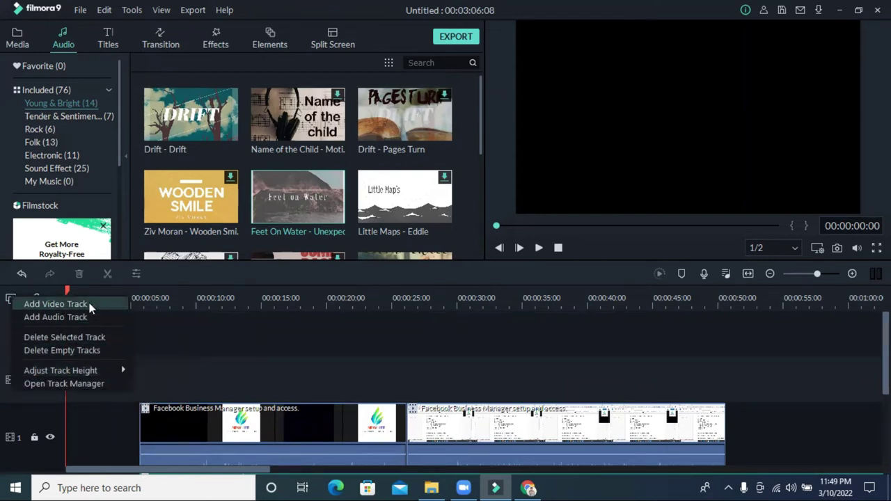
mouse_move(72, 368)
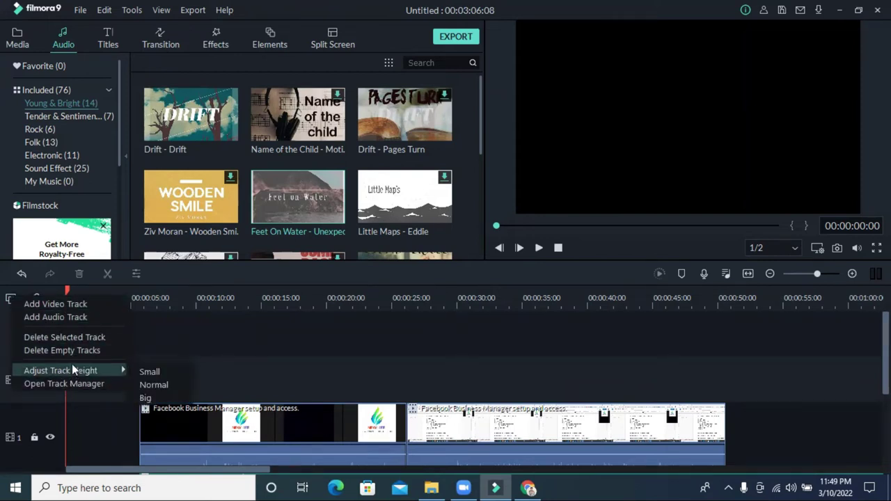
left_click(79, 314)
scroll(263, 367, "down", 1)
scroll(262, 367, "up", 1)
Step: Move the two video sections onto separate tracks above video track 1, both starting at 00:00:00:00
left_click_drag(236, 429, 111, 334)
left_click_drag(493, 418, 148, 379)
Step: Move the Feet On Water music on audio track 1 to start at 00:00:00:00
scroll(287, 408, "down", 3)
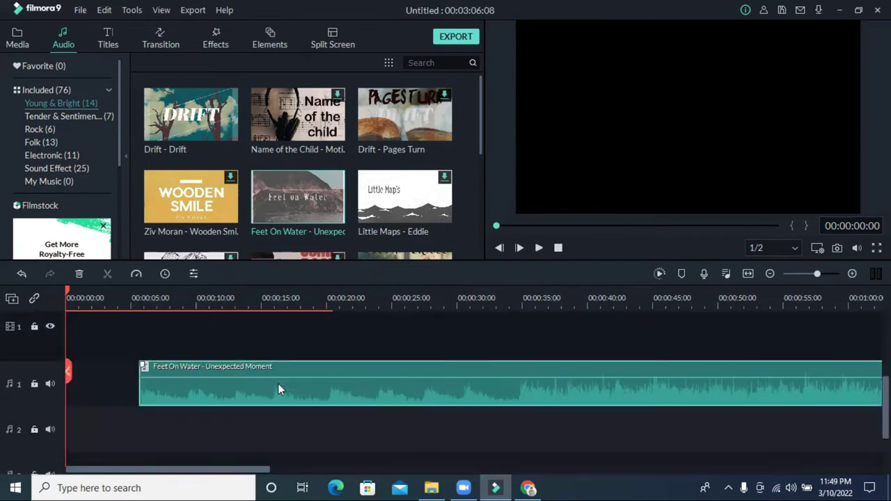
left_click_drag(277, 384, 194, 365)
left_click_drag(185, 313, 110, 407)
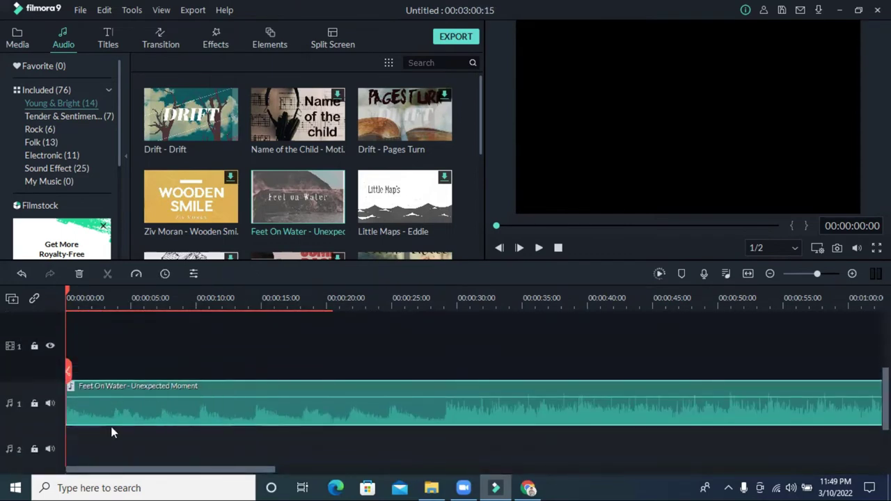
Step: Place the document section at the start of video track 1 and the logo section directly after it
scroll(237, 323, "up", 2)
left_click_drag(237, 322, 216, 380)
scroll(517, 380, "up", 1)
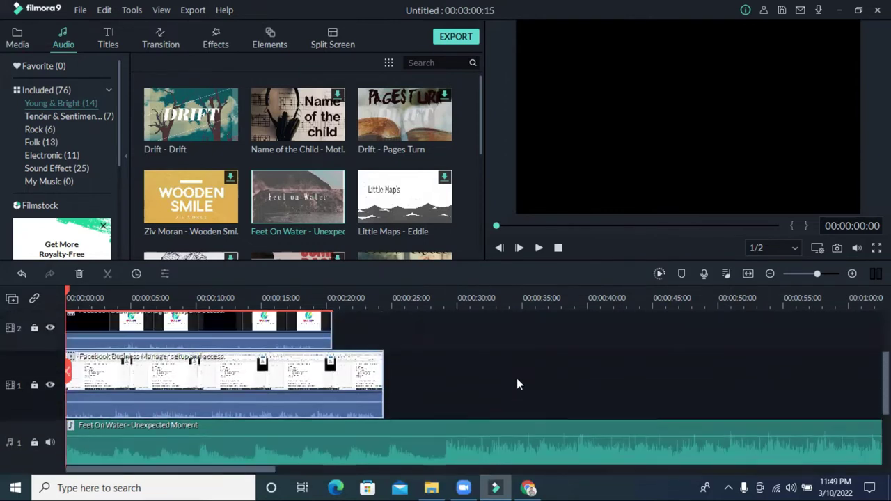
scroll(516, 383, "up", 1)
left_click_drag(257, 366, 554, 420)
Step: Split the Feet On Water music at 00:00:44:20, near the end of the video, and delete the remainder
scroll(635, 393, "down", 1)
left_click(654, 398)
left_click(669, 449)
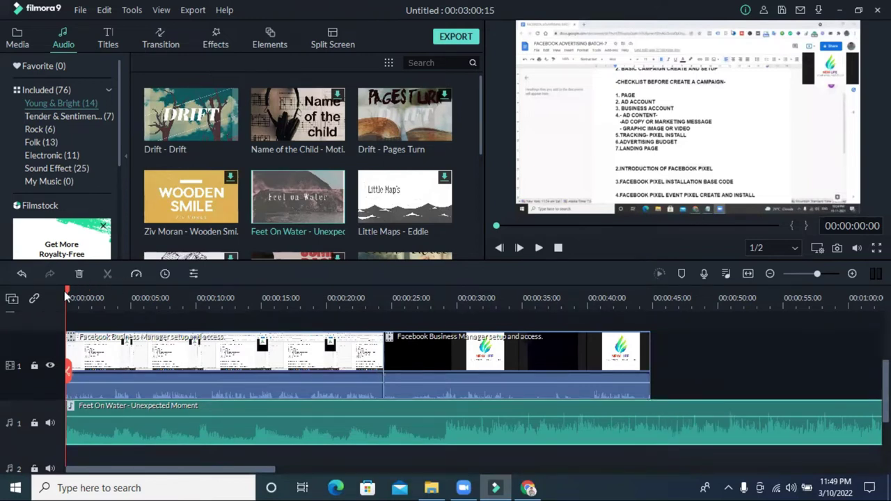
left_click_drag(68, 292, 649, 319)
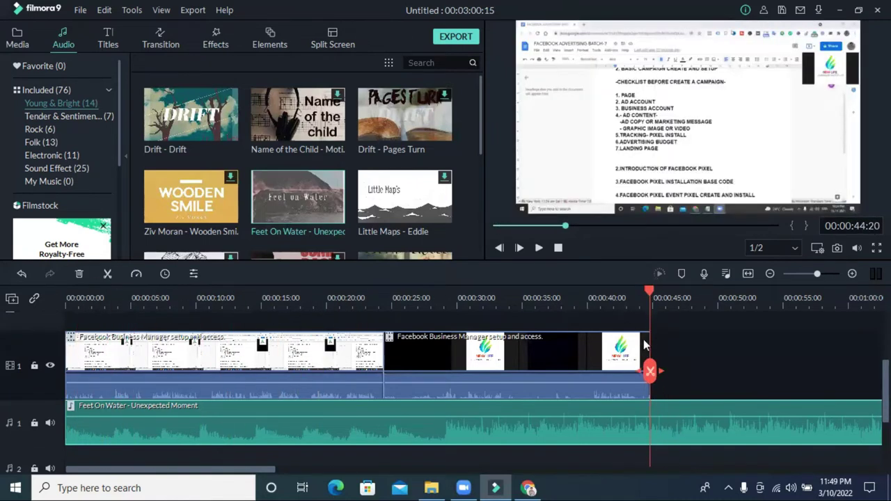
scroll(657, 454, "down", 1)
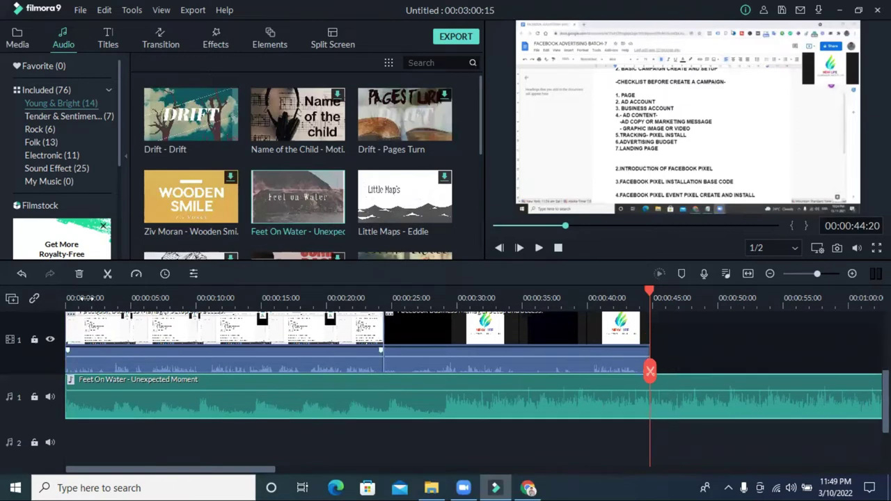
left_click(107, 273)
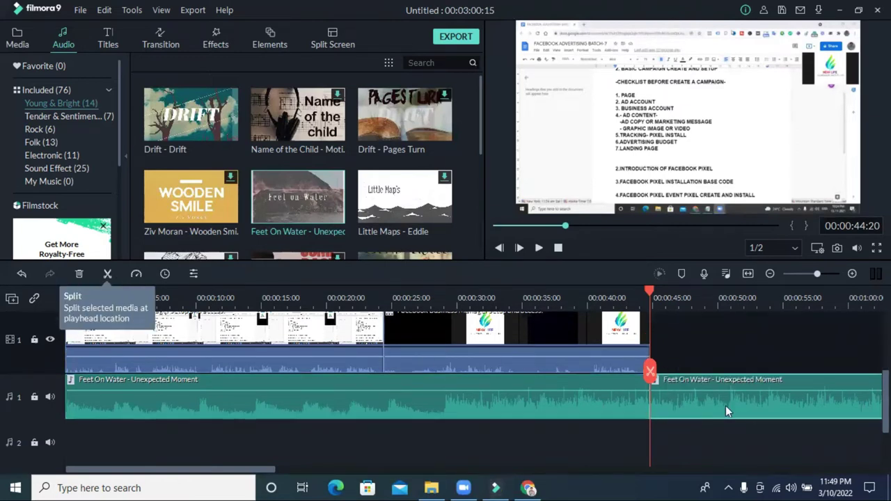
left_click(80, 274)
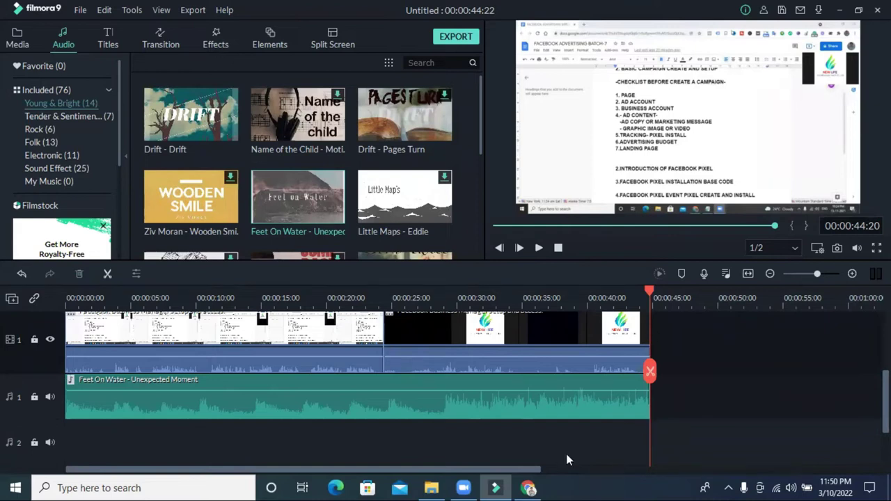
Step: Trim the end of the logo section on video track 1 to 00:00:44:20, flush with the end of the Feet On Water music
left_click_drag(534, 474, 694, 482)
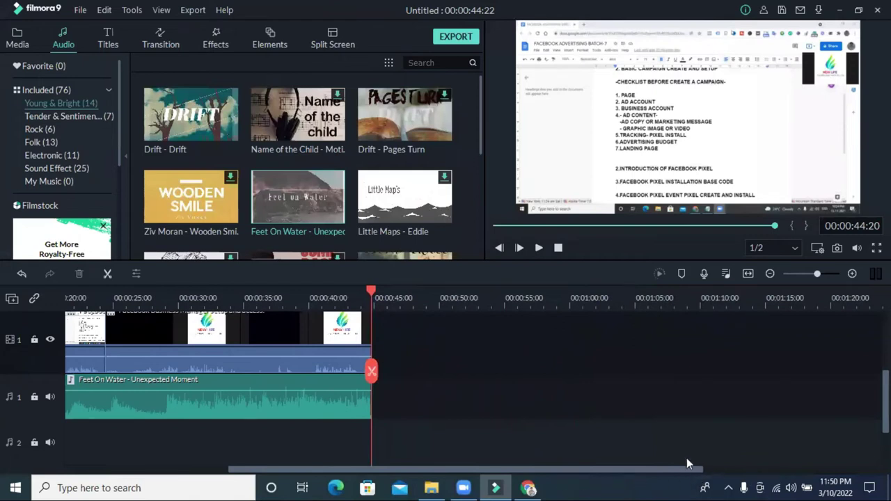
left_click_drag(818, 278, 839, 278)
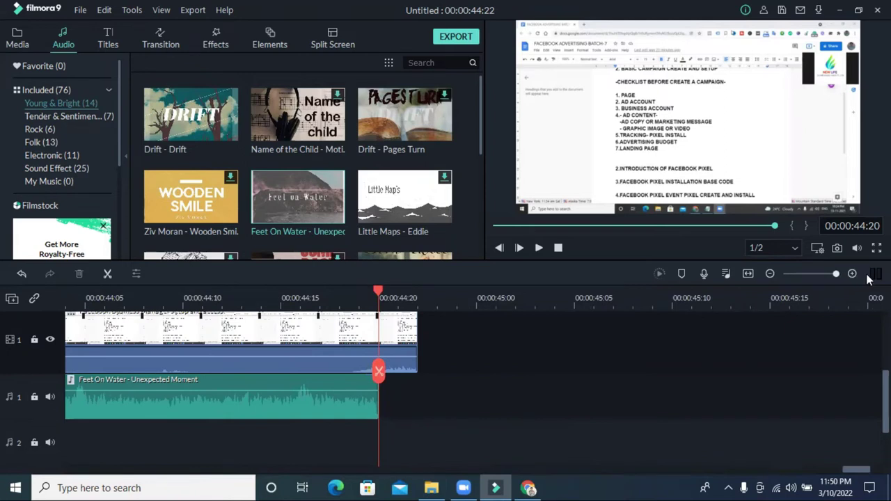
scroll(406, 387, "up", 1)
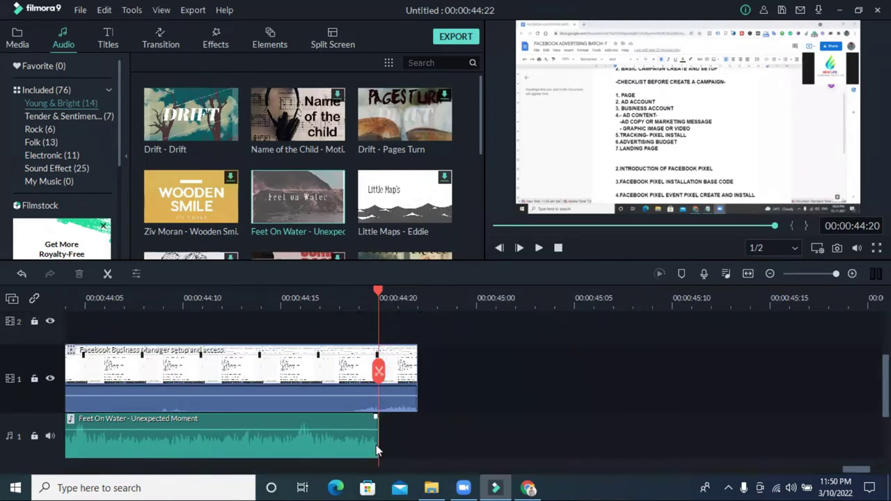
left_click(394, 383)
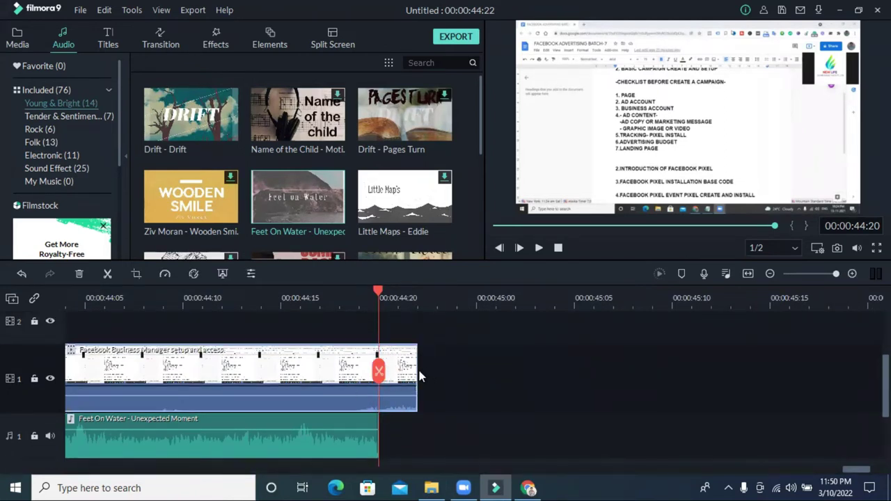
left_click_drag(418, 370, 387, 369)
scroll(583, 412, "up", 1)
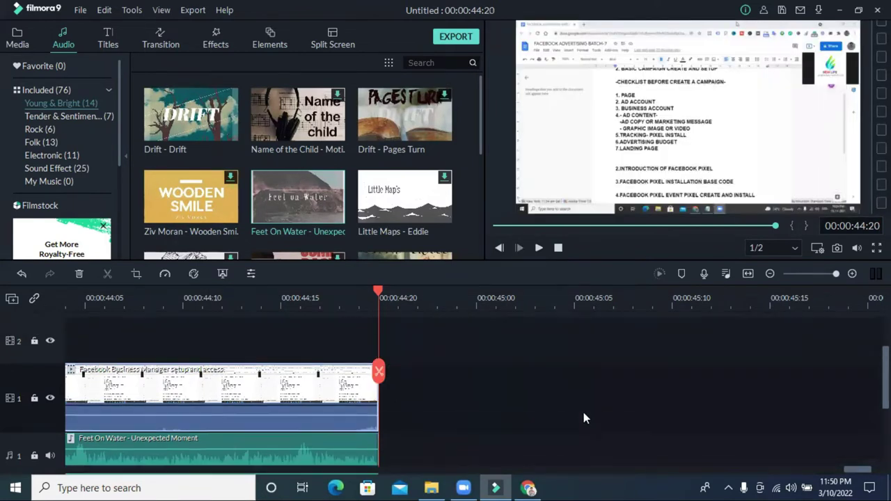
Step: Play about the first four seconds of the timeline to hear the Feet On Water music against the video's sound
scroll(406, 411, "down", 3)
scroll(710, 471, "down", 3)
left_click_drag(858, 471, 78, 417)
scroll(130, 413, "up", 3)
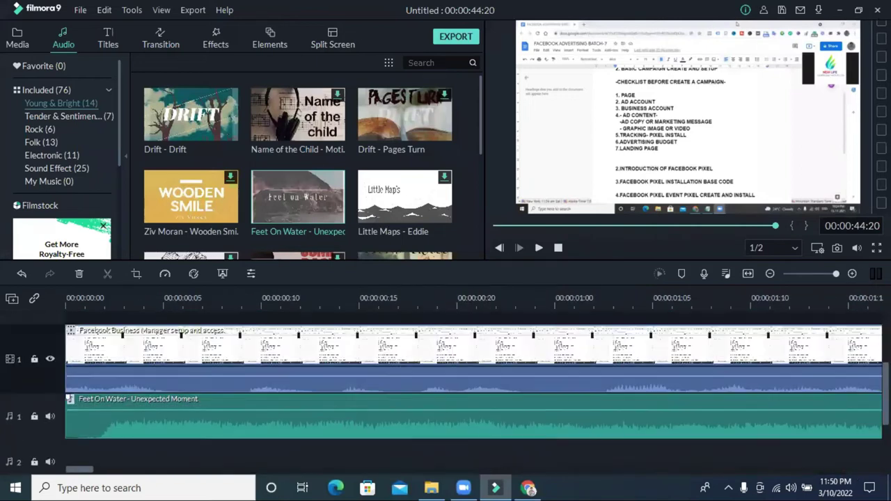
scroll(446, 390, "up", 4)
scroll(236, 401, "down", 4)
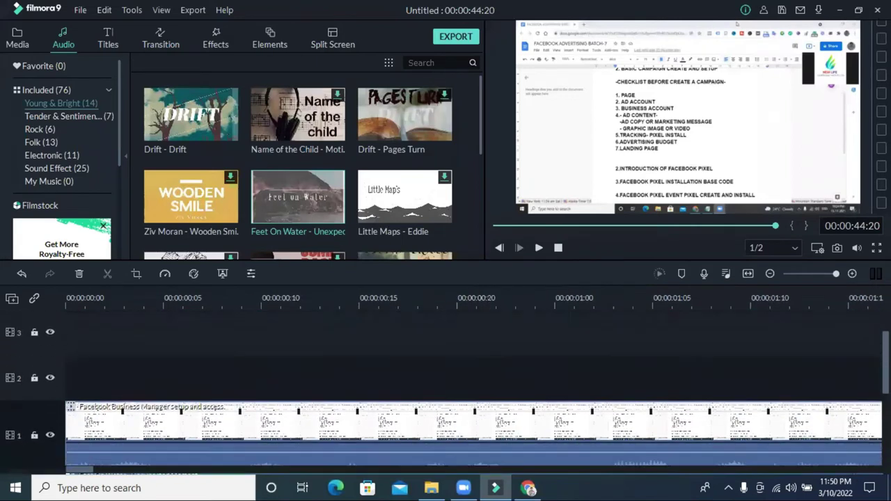
left_click(241, 393)
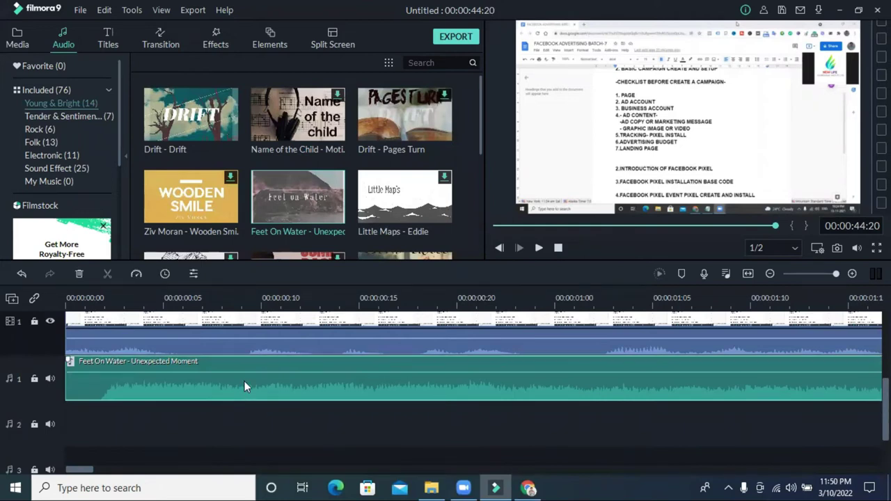
left_click(538, 248)
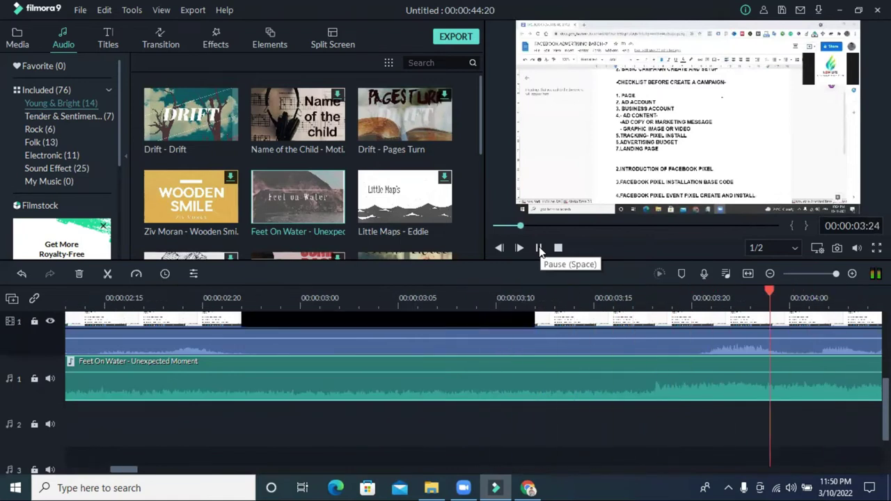
left_click(539, 248)
scroll(564, 393, "up", 1)
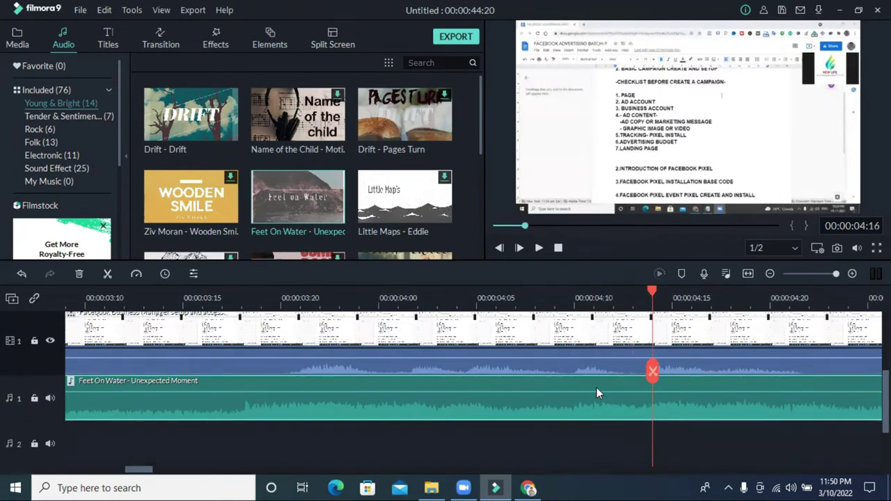
Step: Raise the document section's audio volume to 6.94 dB and play back a short passage
left_click_drag(485, 357, 486, 355)
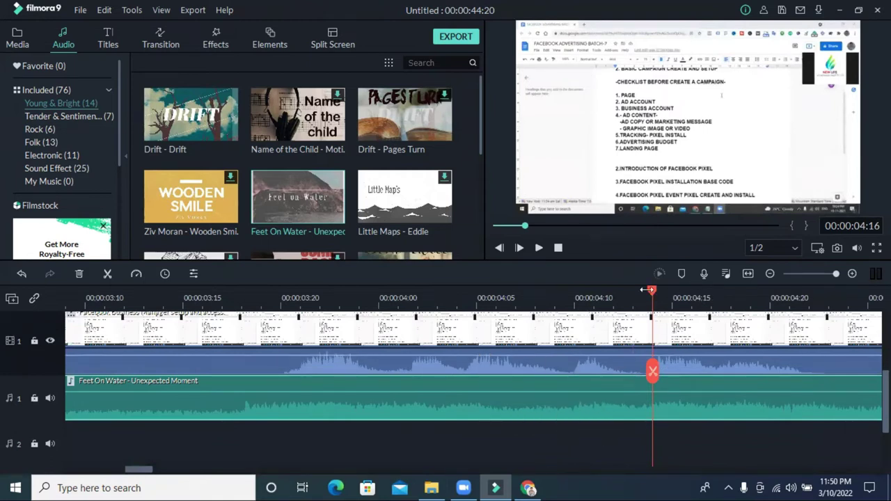
left_click_drag(651, 290, 275, 298)
left_click(538, 248)
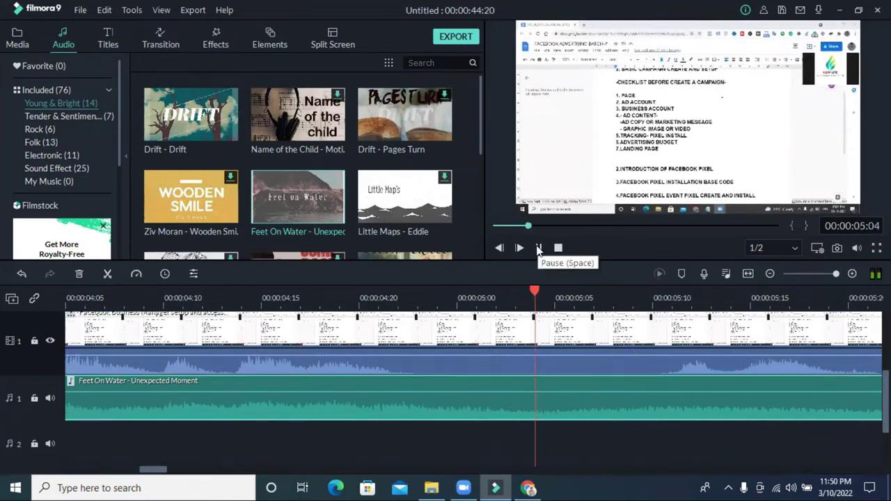
left_click(538, 248)
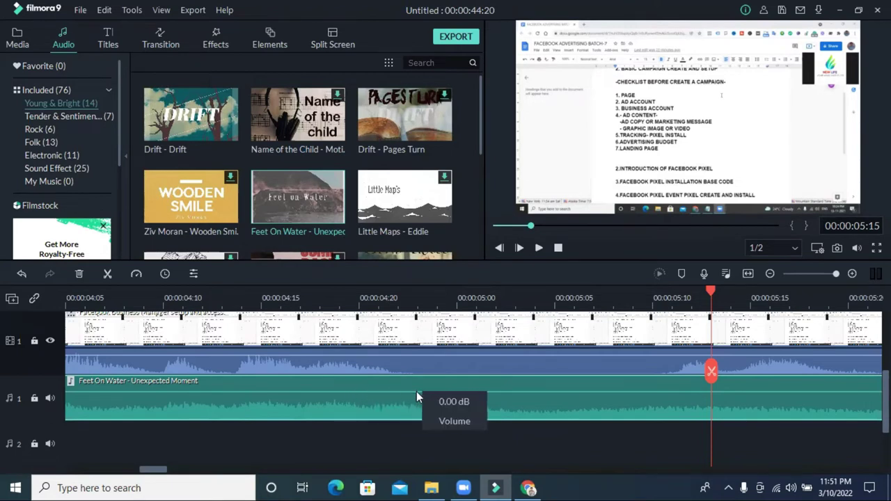
Step: Lower the Feet On Water music's volume to -15.00 dB, playing short passages to judge the level against the voice
left_click_drag(382, 390, 382, 396)
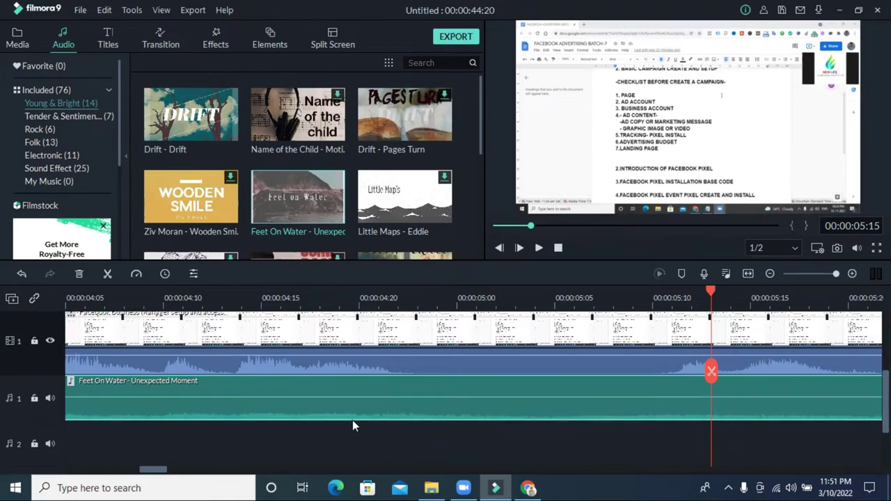
left_click_drag(710, 298, 84, 298)
left_click(541, 252)
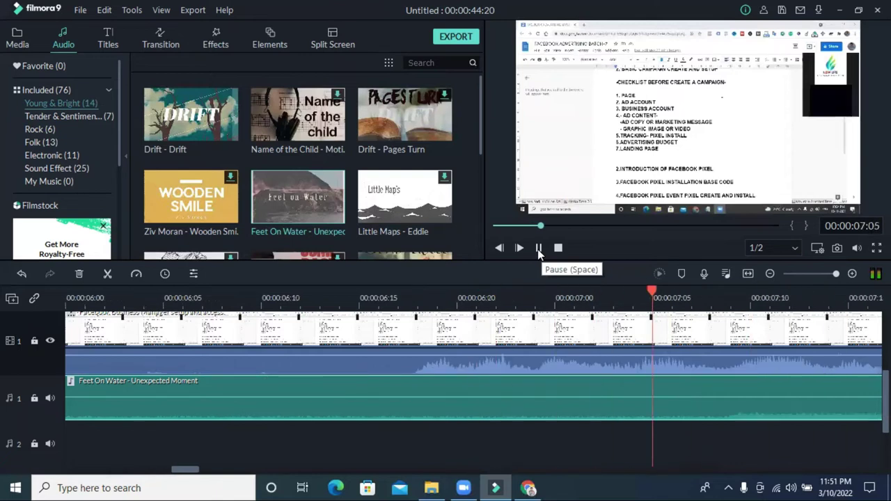
left_click(538, 249)
left_click_drag(491, 398, 493, 403)
left_click(542, 249)
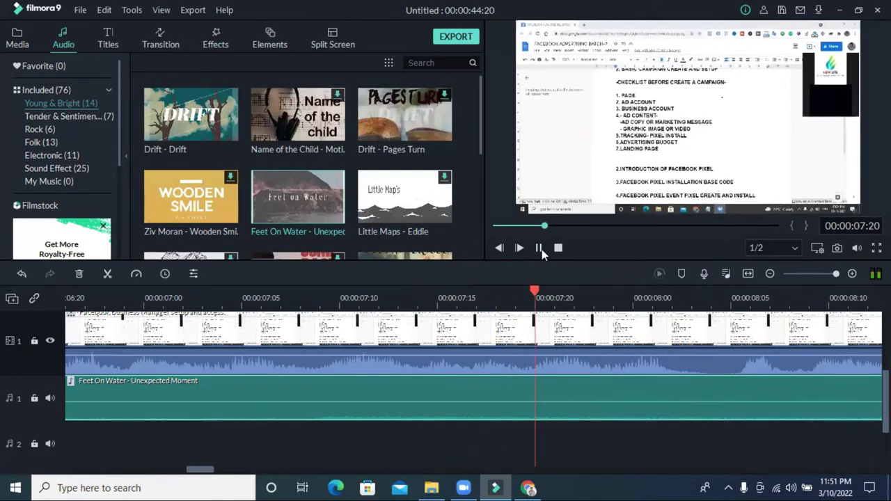
left_click(541, 249)
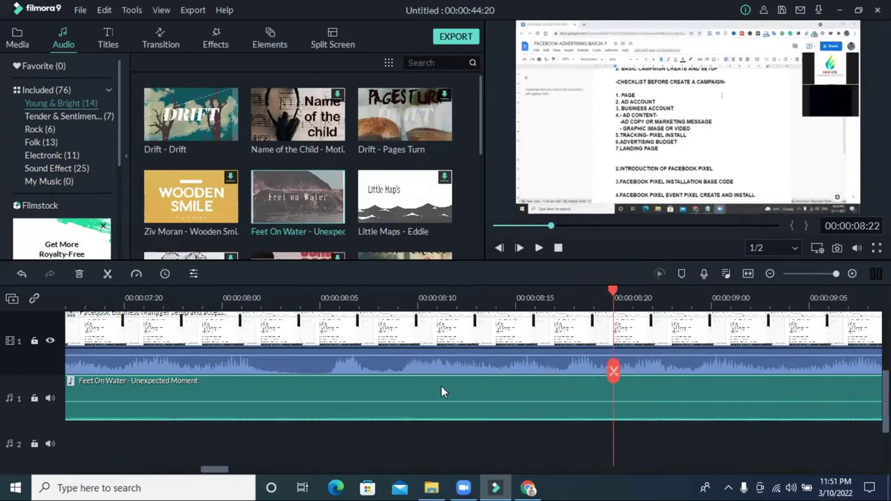
Step: Raise the document section's audio volume to 12.00 dB and play a few seconds to check it against the music
mouse_move(454, 355)
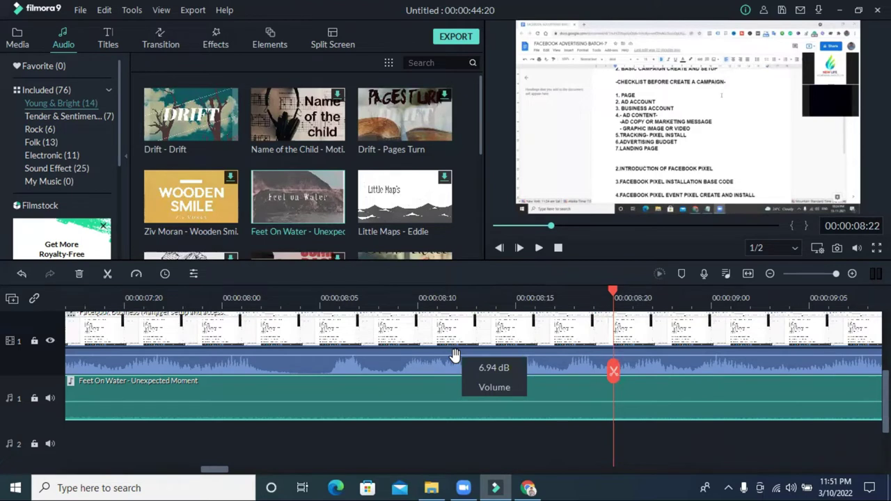
left_click_drag(454, 356, 446, 333)
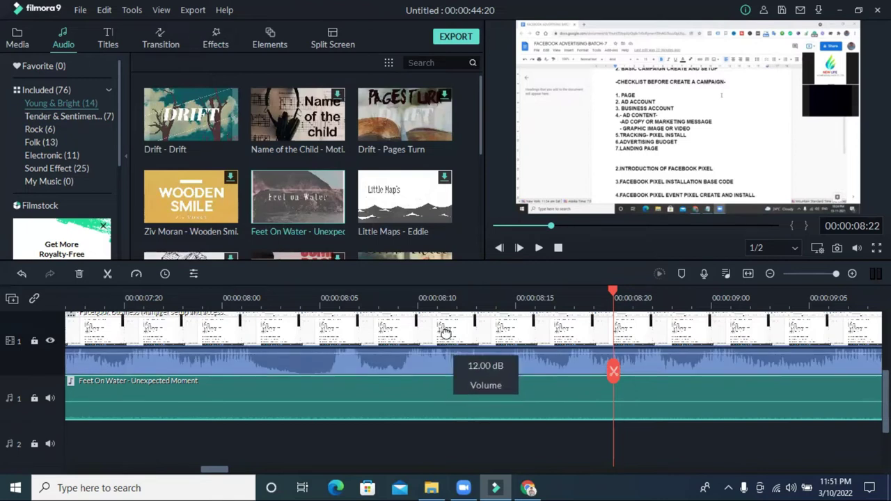
left_click(538, 247)
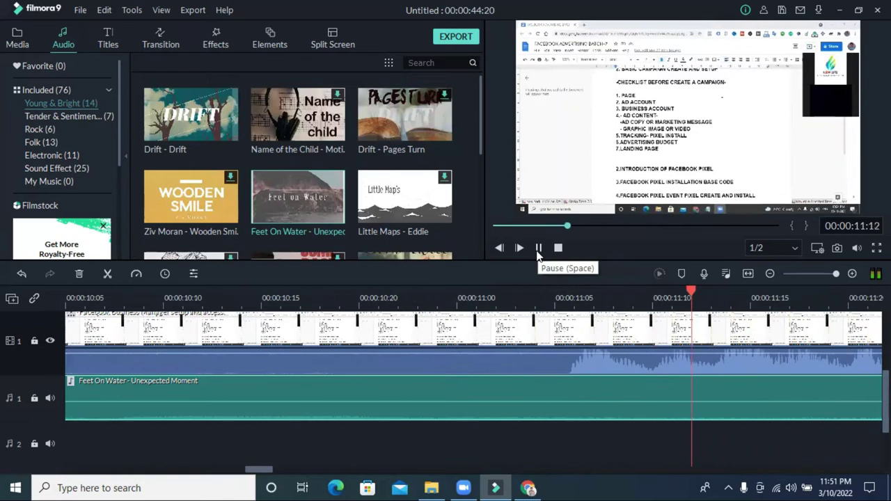
left_click(538, 249)
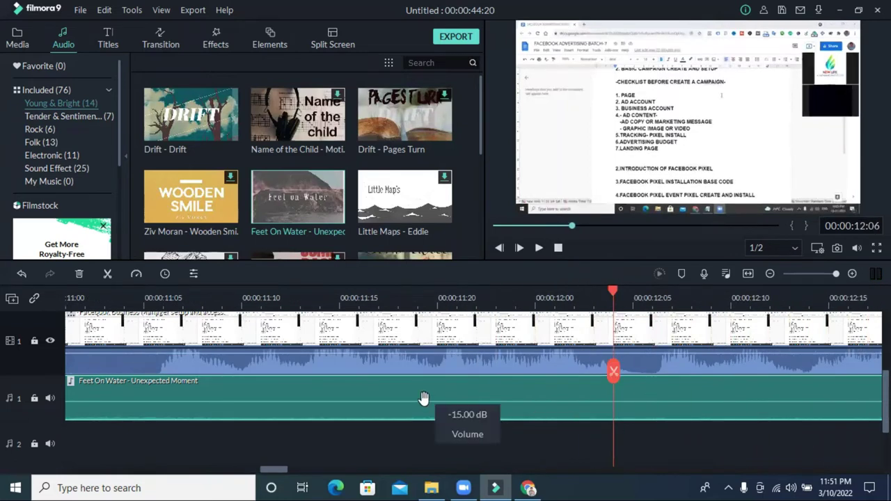
mouse_move(489, 355)
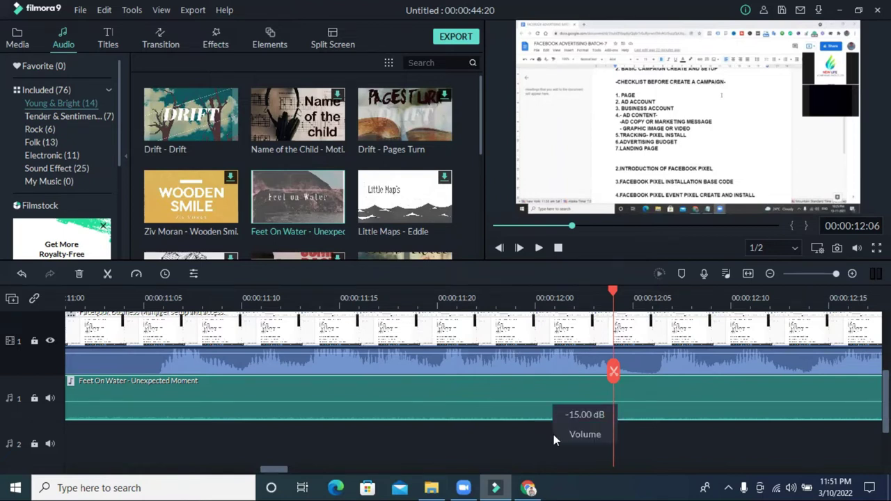
left_click_drag(277, 469, 131, 449)
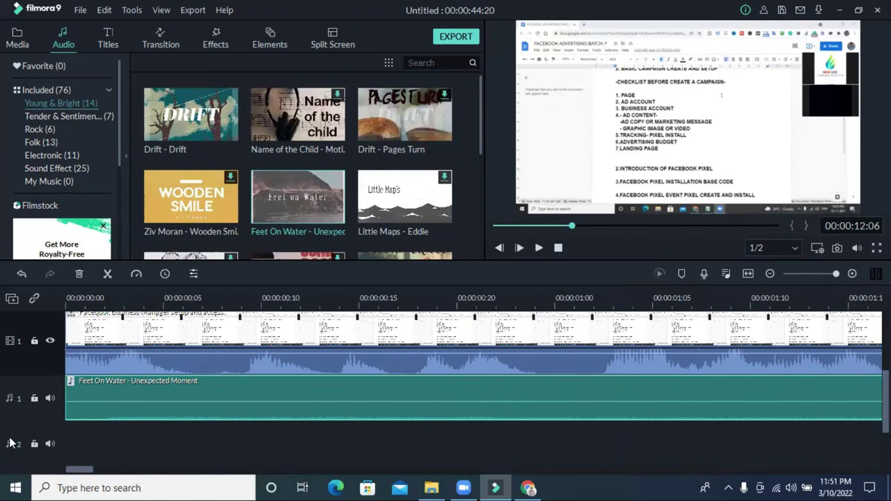
left_click_drag(829, 274, 816, 273)
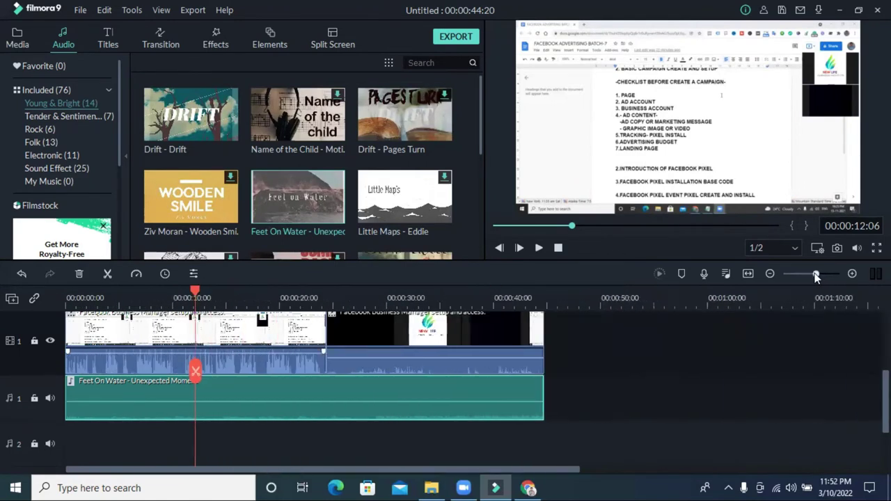
left_click(304, 349)
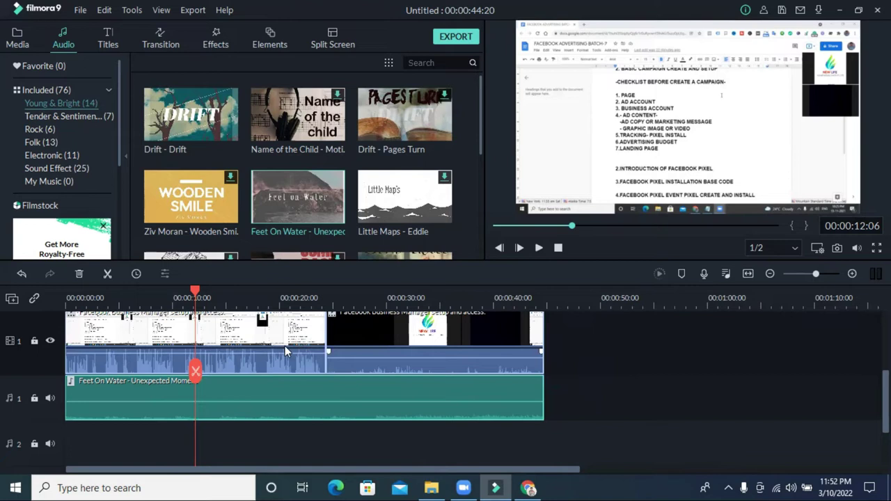
scroll(511, 382, "up", 1)
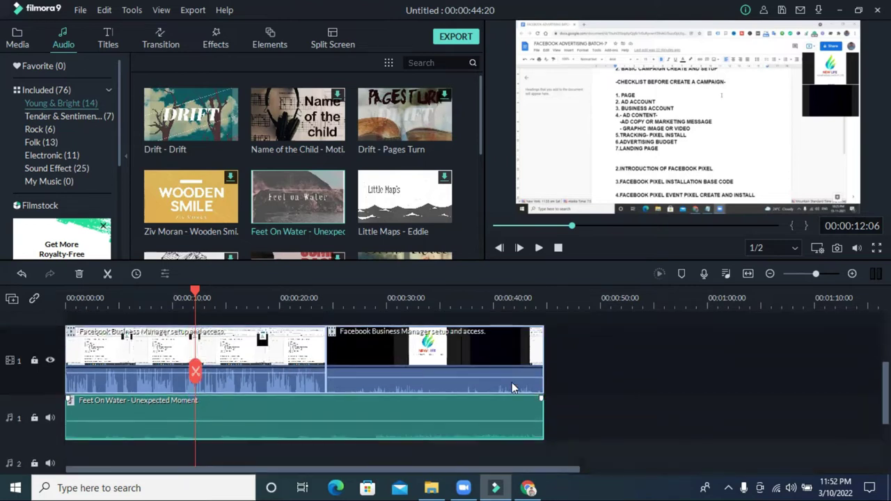
left_click_drag(343, 342, 307, 353)
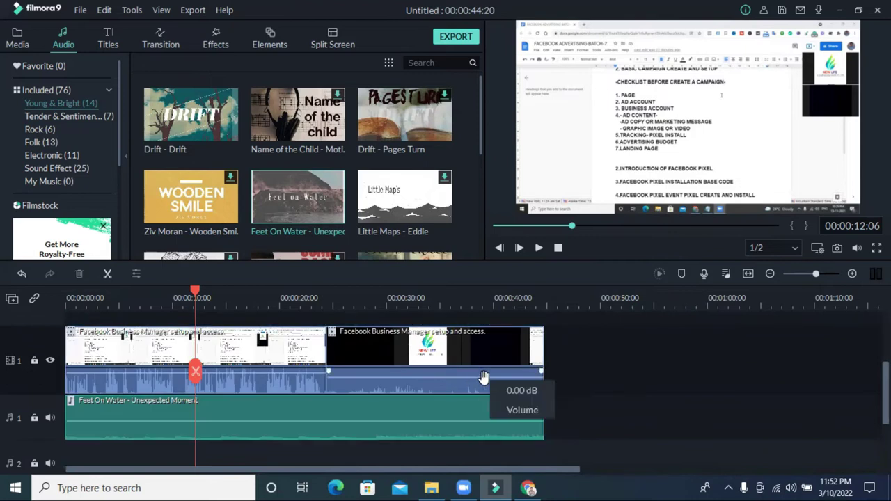
left_click_drag(486, 369, 557, 359)
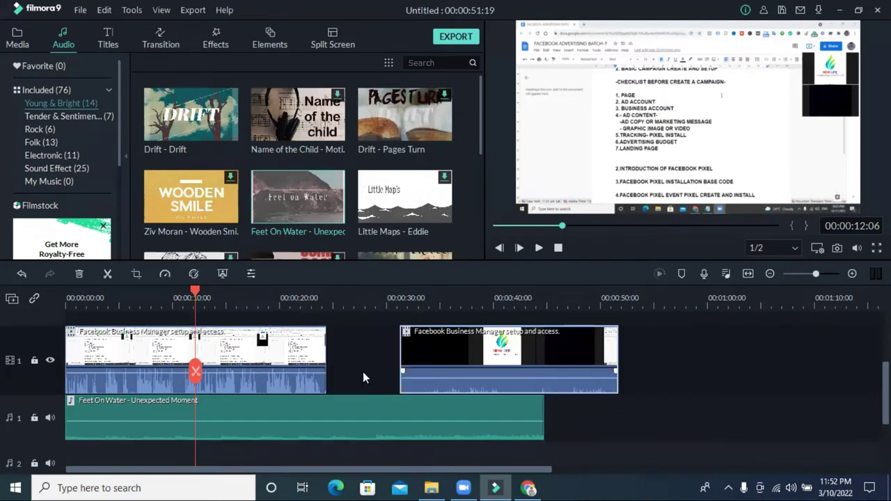
left_click_drag(471, 356, 396, 355)
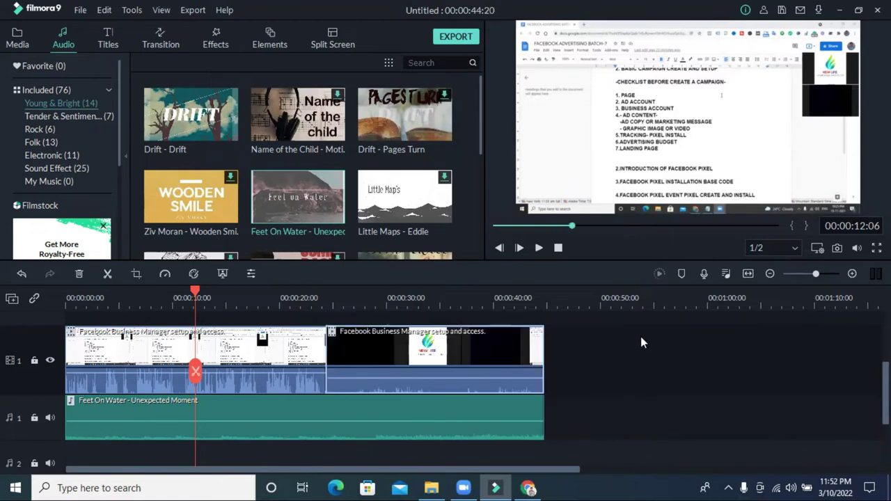
Step: Add the Plain Shape 5 transition at the cut between the document section and the logo section
left_click(323, 307)
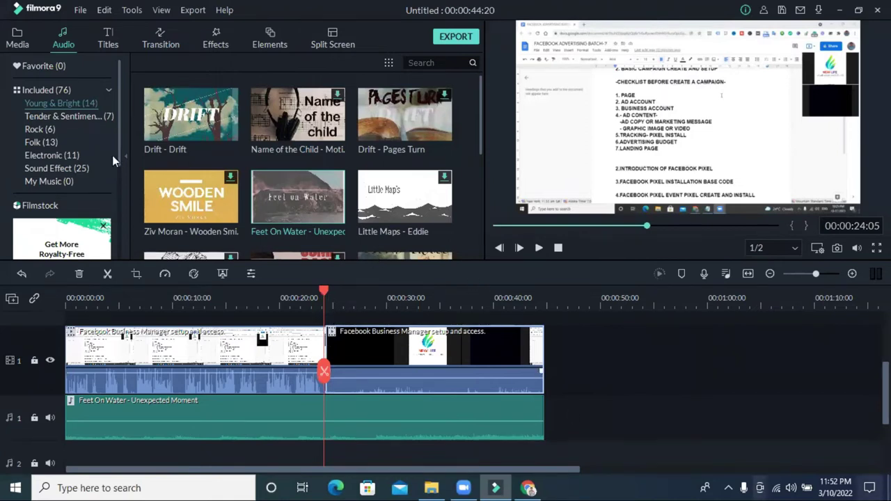
left_click(217, 40)
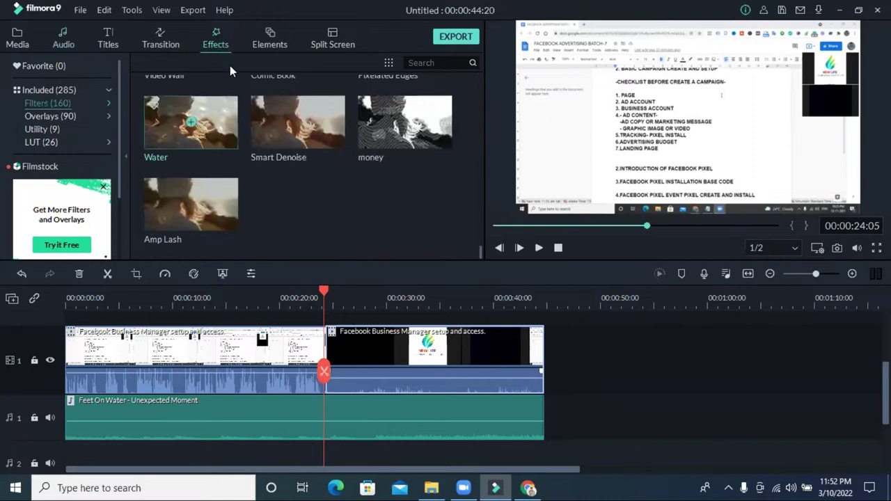
left_click(162, 41)
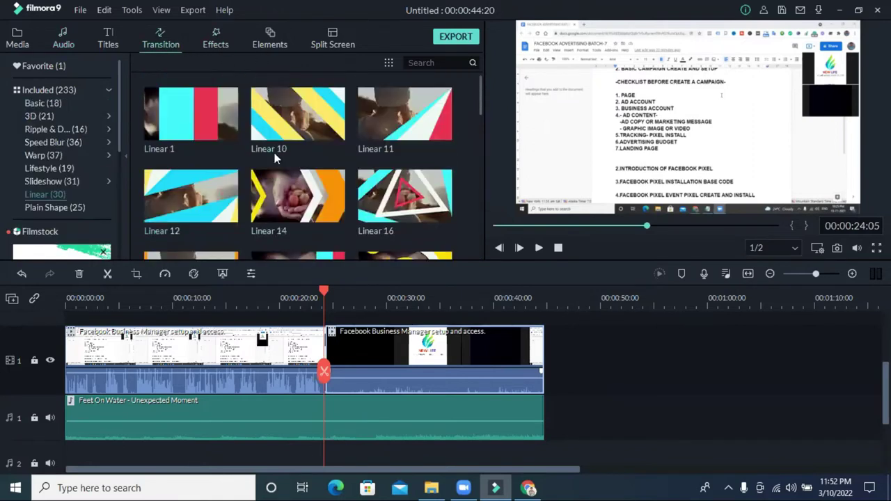
left_click(52, 207)
scroll(379, 204, "down", 3)
scroll(379, 204, "down", 2)
scroll(380, 204, "up", 2)
scroll(380, 204, "down", 2)
scroll(380, 204, "up", 5)
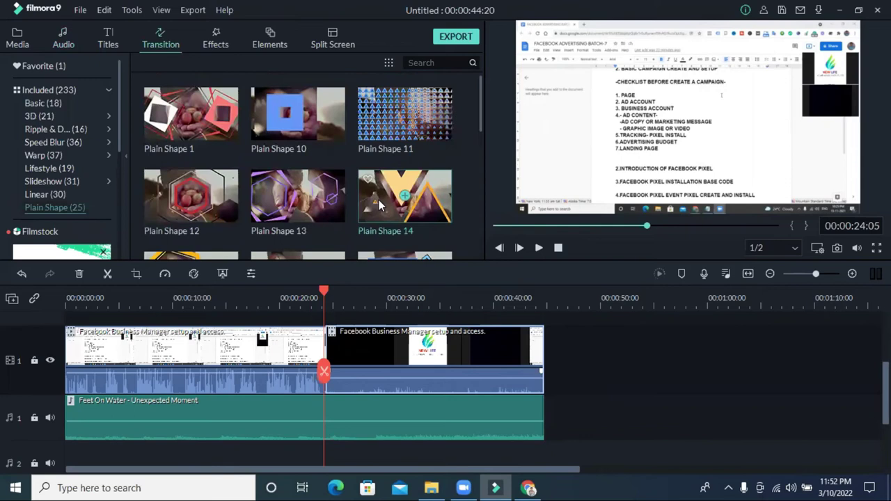
scroll(425, 209, "down", 3)
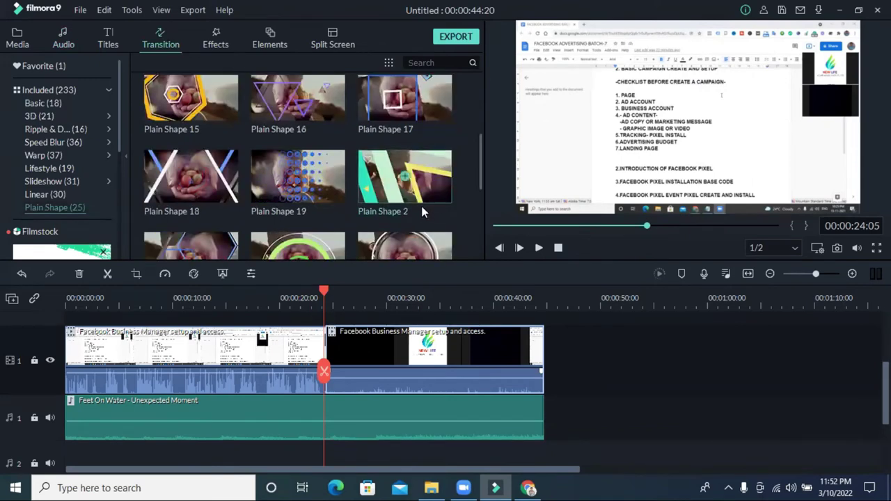
scroll(321, 201, "down", 2)
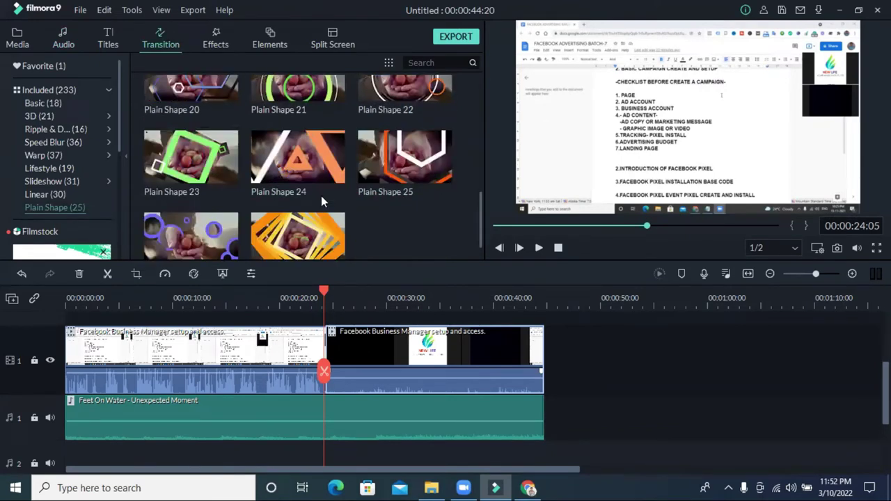
scroll(277, 193, "down", 1)
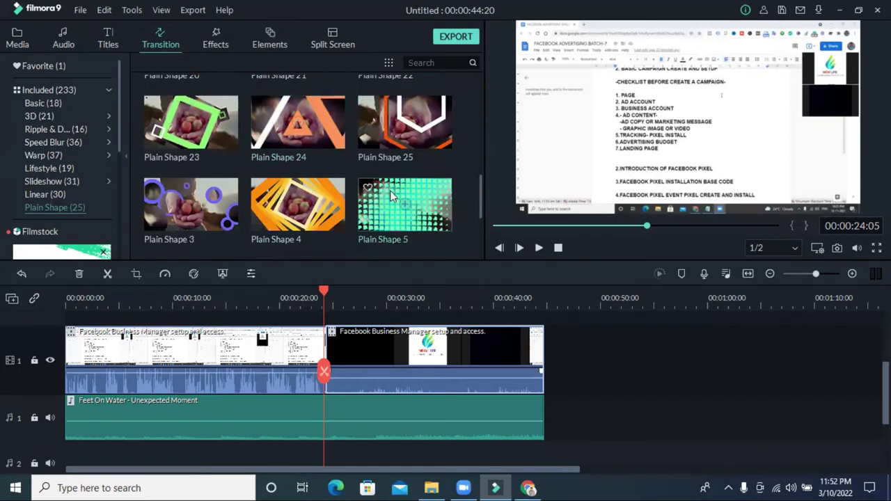
left_click_drag(381, 198, 387, 323)
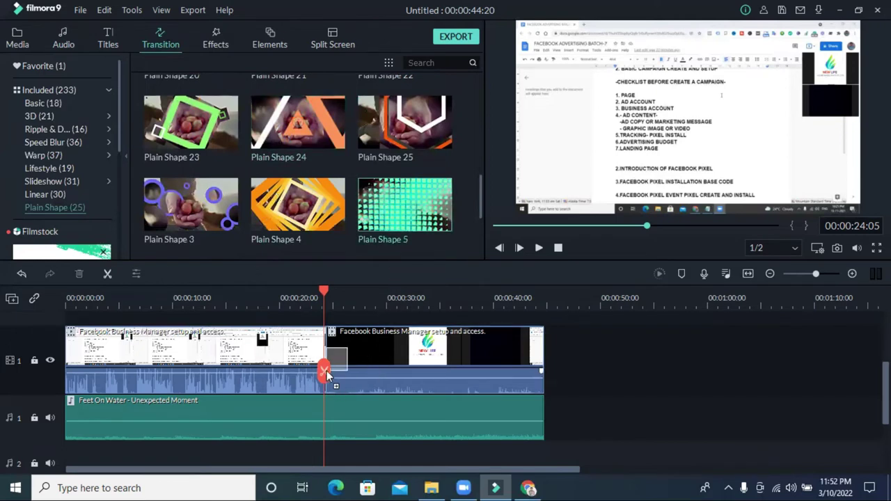
left_click_drag(320, 357, 324, 358)
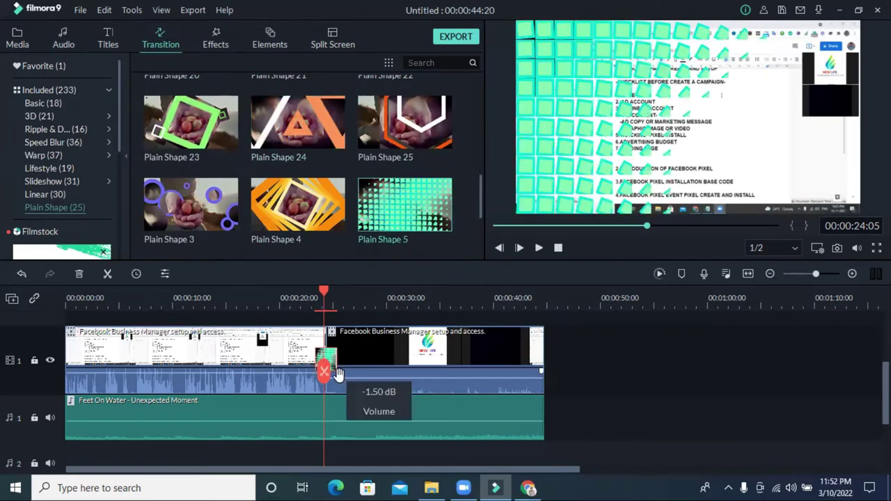
Step: Play the timeline from about 21 seconds across the cut to preview the Plain Shape 5 transition
left_click_drag(322, 289, 293, 291)
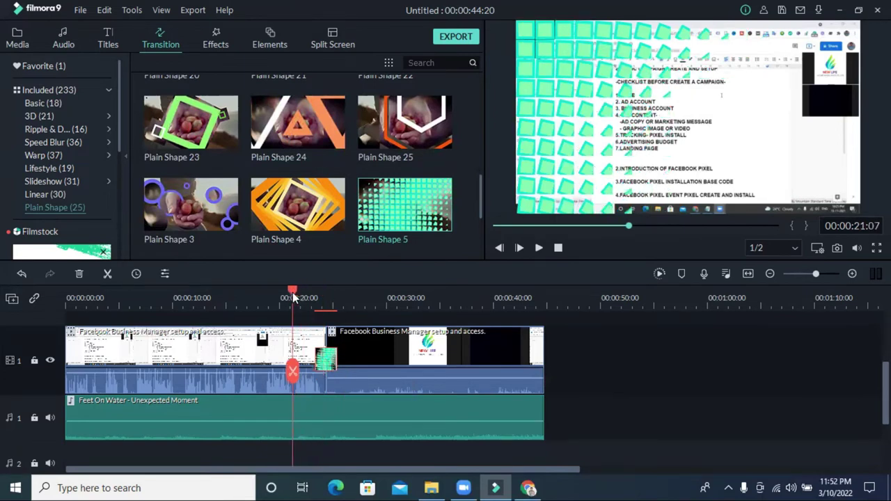
left_click(538, 249)
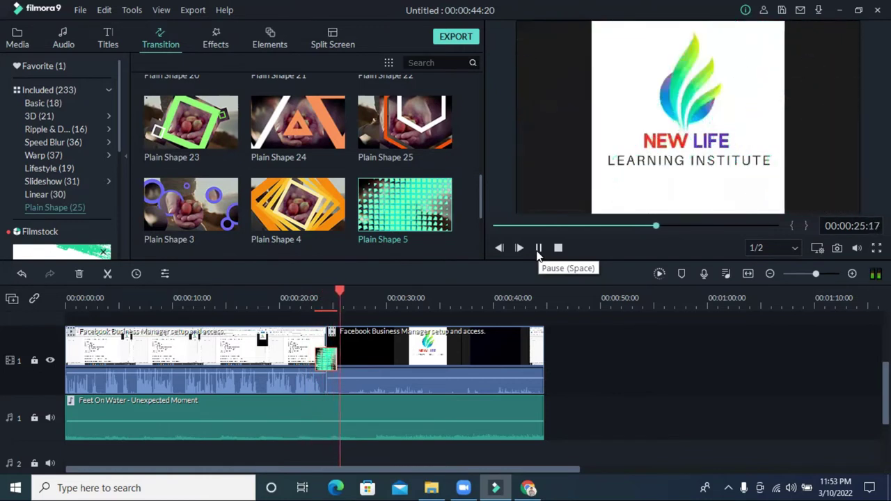
left_click(538, 249)
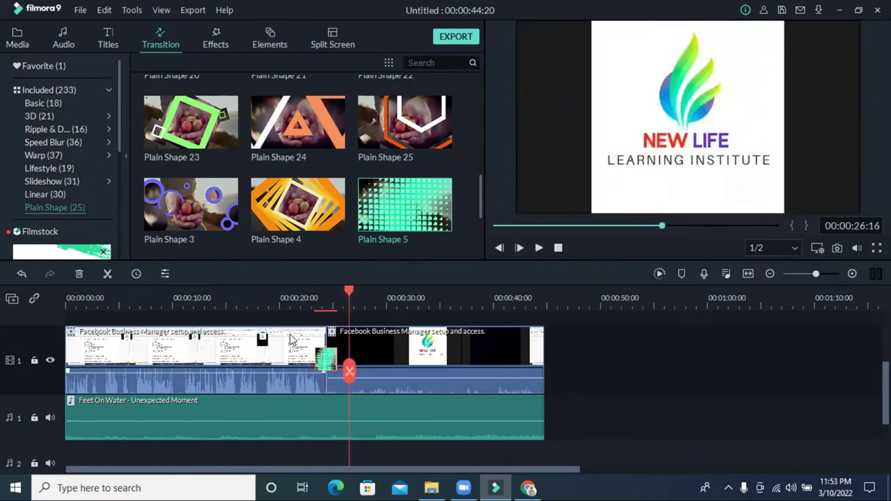
Step: Raise the logo section's audio volume to 8.62 dB
left_click_drag(585, 437, 125, 405)
scroll(687, 415, "down", 2)
scroll(220, 357, "up", 1)
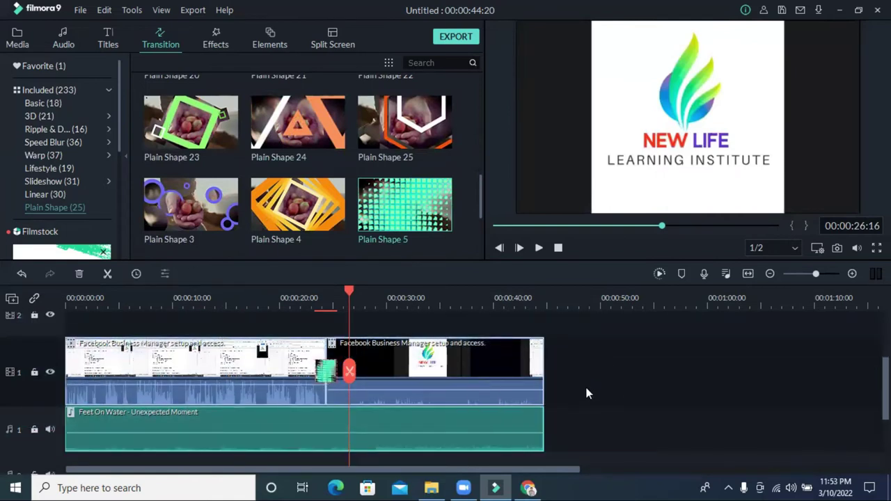
left_click_drag(467, 392, 464, 384)
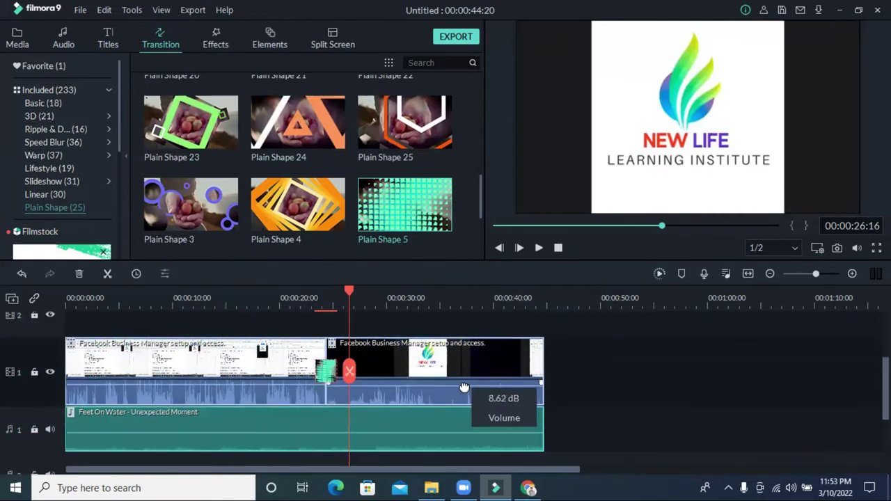
left_click(616, 406)
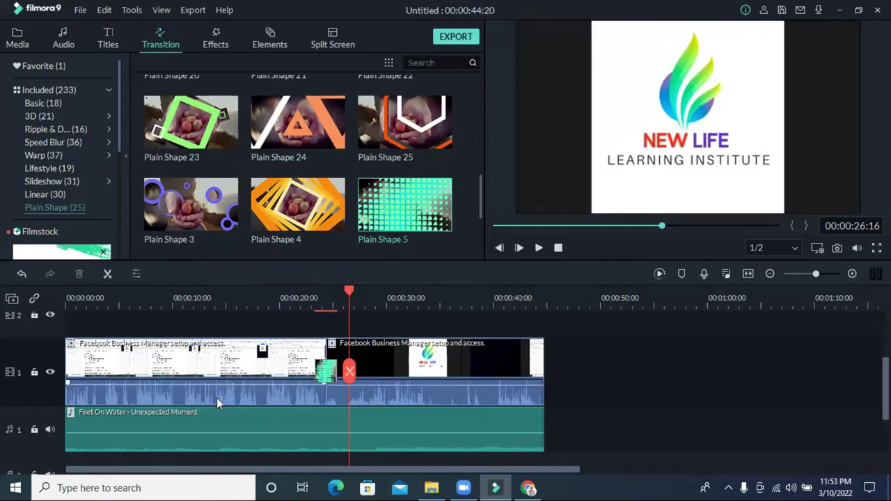
Step: Inspect the document section's video settings and close them without making changes
double_click(204, 394)
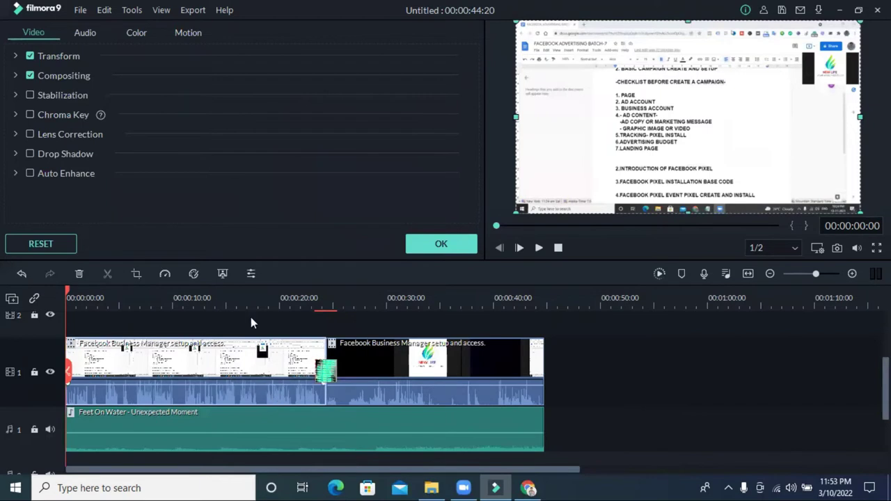
left_click(446, 243)
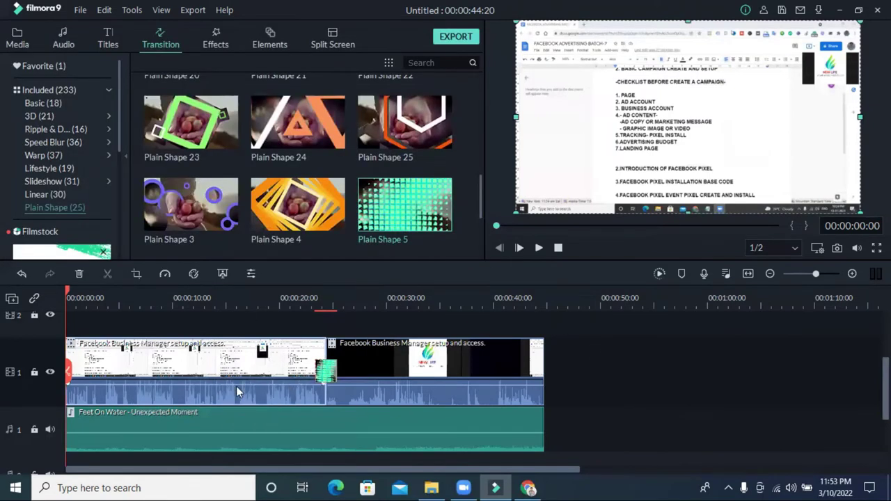
left_click(389, 360)
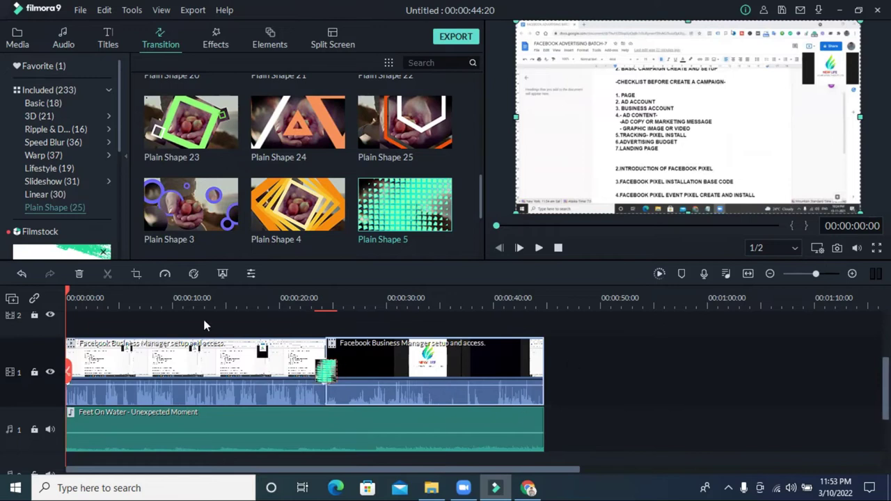
left_click_drag(631, 377, 201, 375)
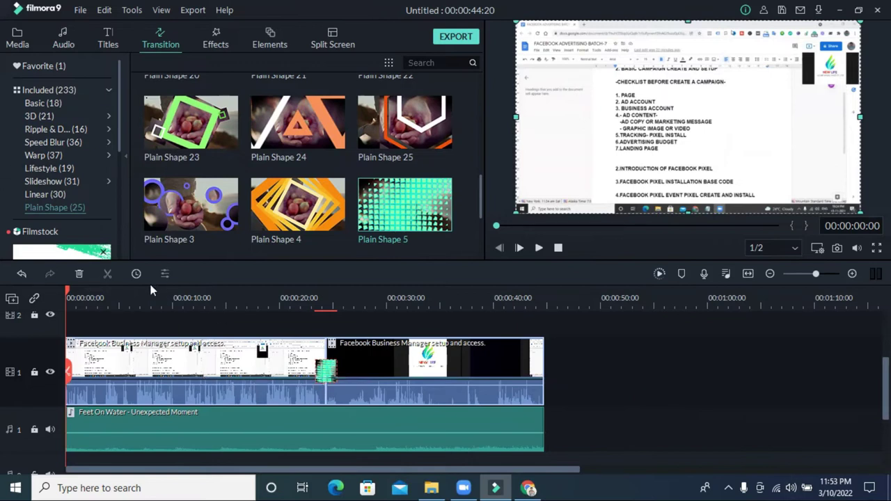
left_click(227, 363)
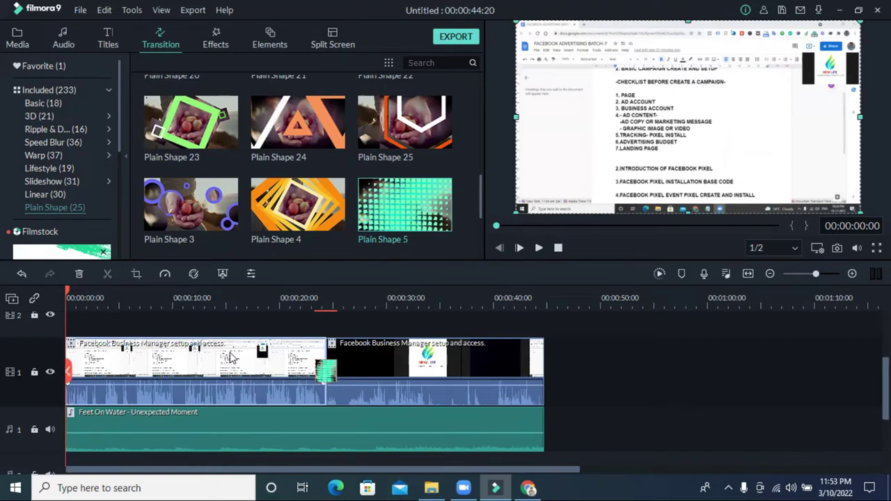
double_click(232, 357)
left_click(456, 244)
Step: Examine the document section's playback speed options, including the fast presets from 2x to 100x
left_click(165, 274)
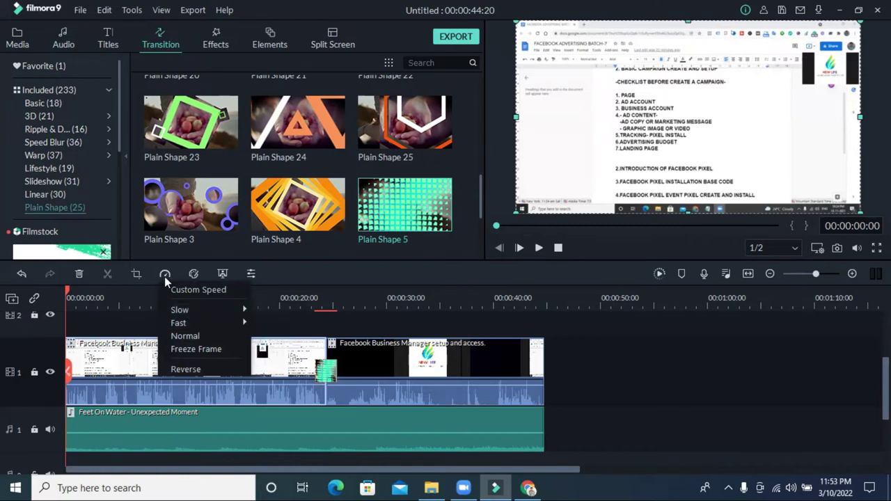
mouse_move(181, 313)
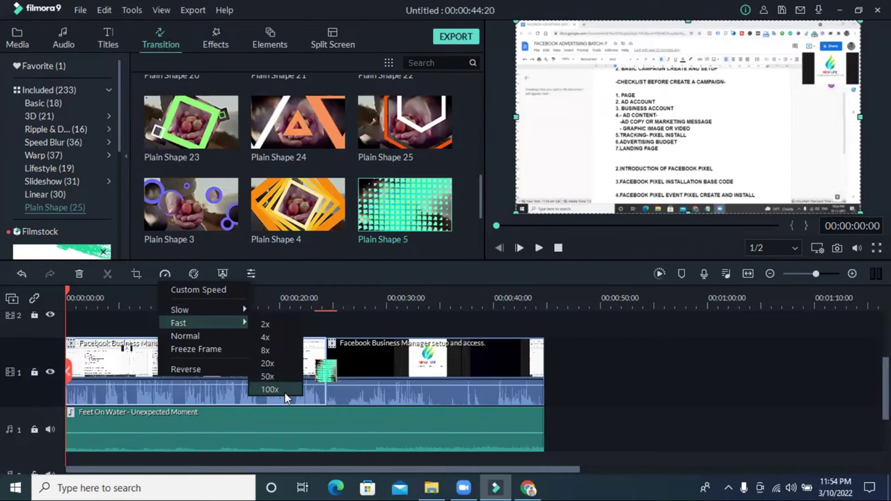
left_click(271, 351)
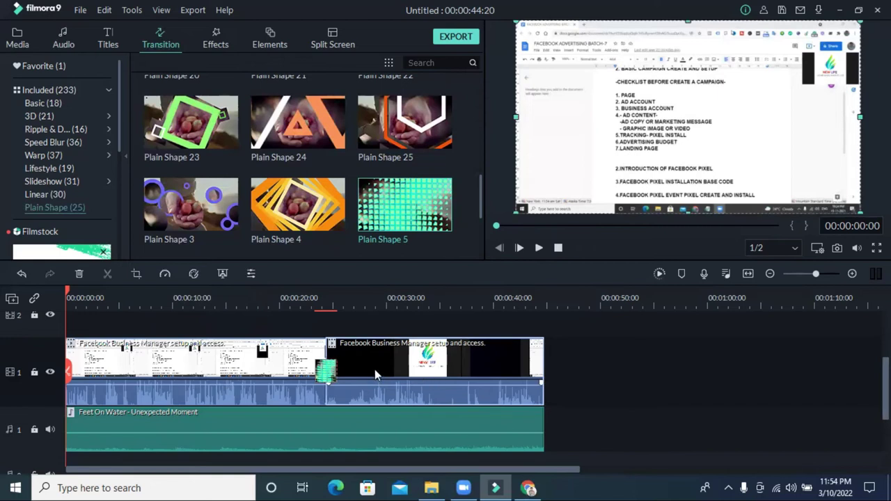
Step: Play from just before the transition to about 27 seconds to review the start of the logo section
left_click(317, 299)
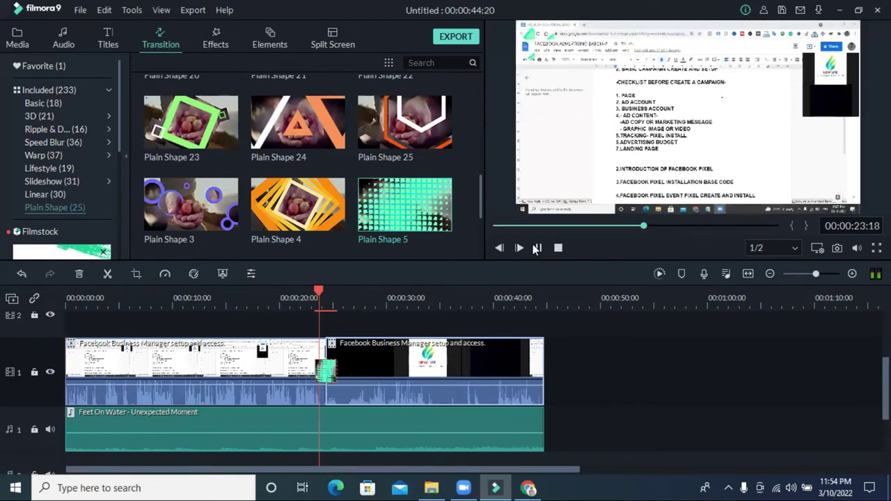
left_click(536, 248)
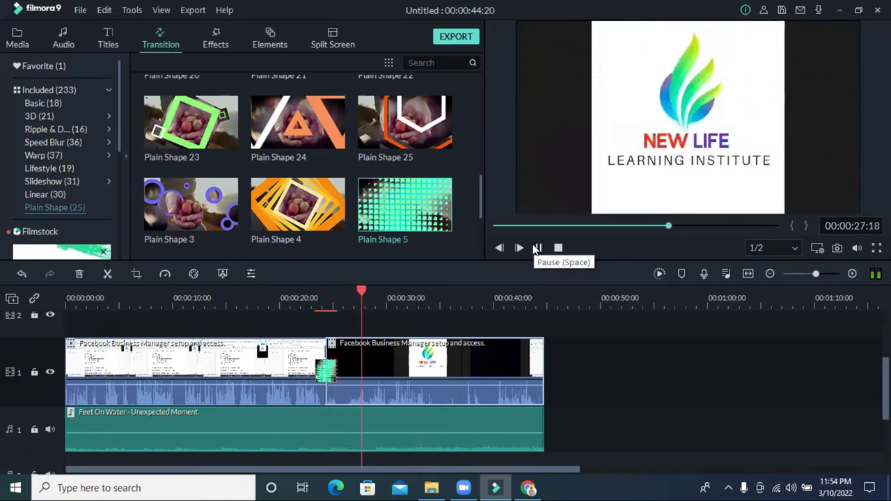
left_click(536, 248)
Step: Split the logo section at 00:00:27:10
left_click_drag(362, 291, 358, 291)
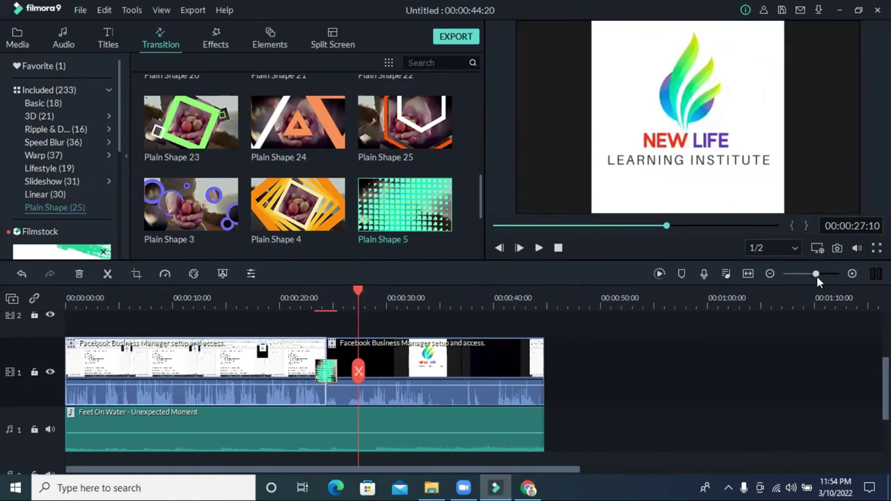
left_click_drag(816, 277, 822, 277)
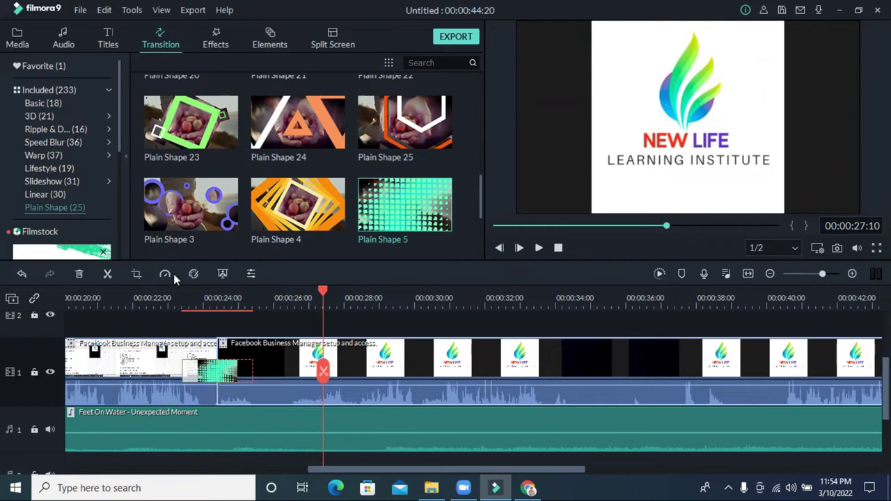
left_click(110, 275)
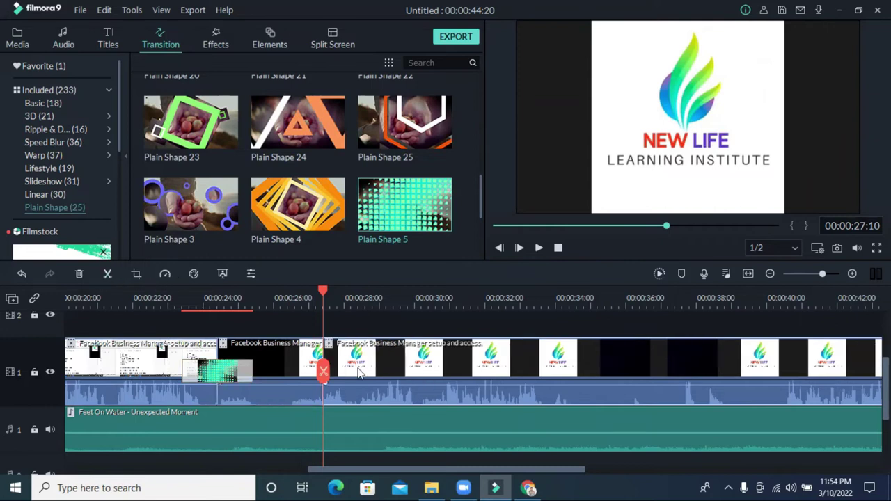
Step: Speed up the short logo piece between the transition and the new split to 20x
left_click(272, 352)
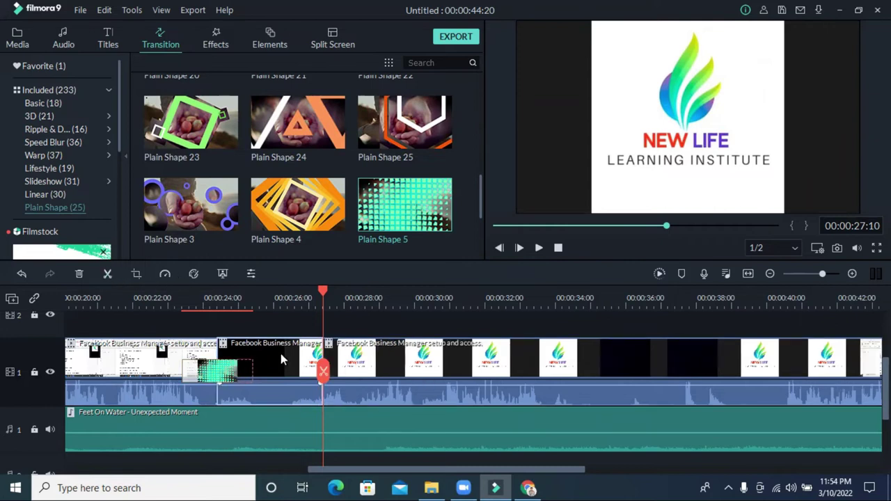
left_click(165, 275)
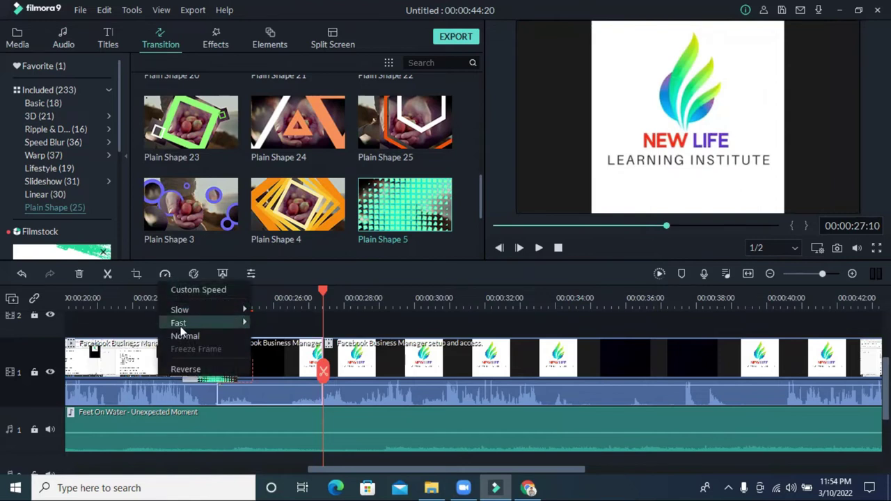
mouse_move(174, 326)
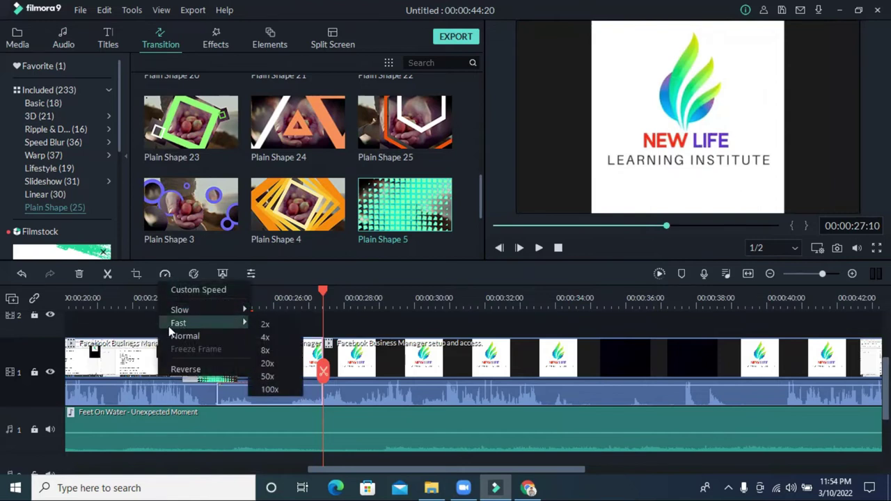
left_click(278, 362)
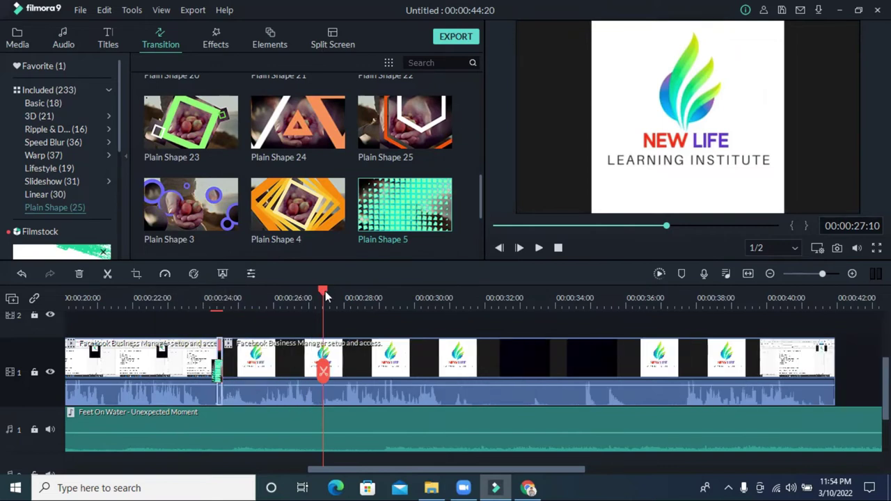
Step: Play from 00:00:24:08 to about 26 seconds to check the sped-up piece and the transition
mouse_move(217, 385)
left_click_drag(321, 287, 214, 289)
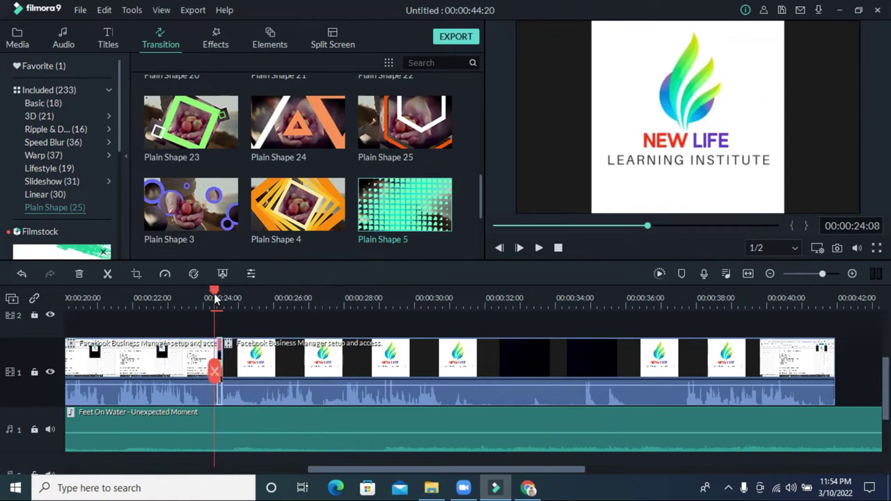
left_click(539, 248)
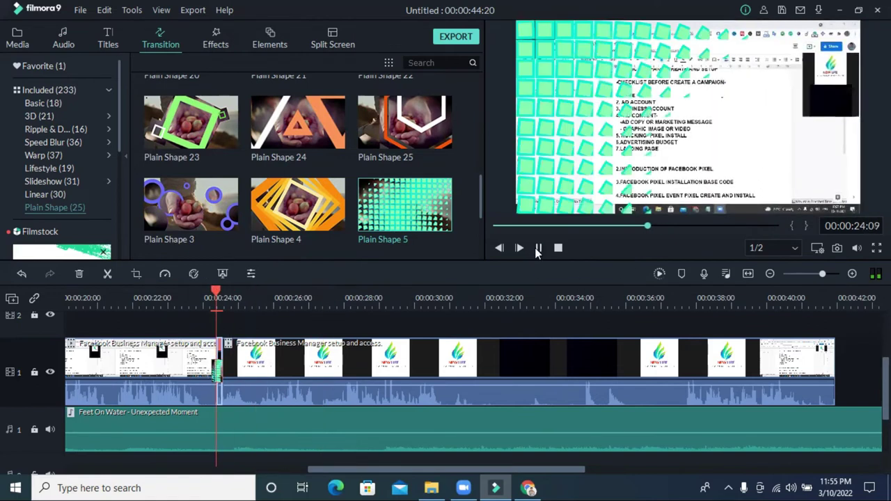
left_click(538, 249)
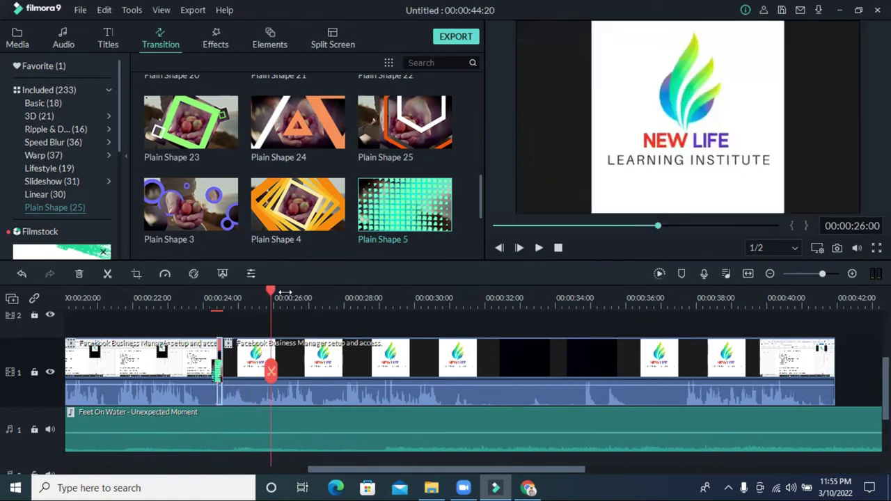
Step: Play from 00:00:24:06 to about 25 seconds to recheck the transition into the sped-up logo piece
left_click_drag(271, 290, 212, 290)
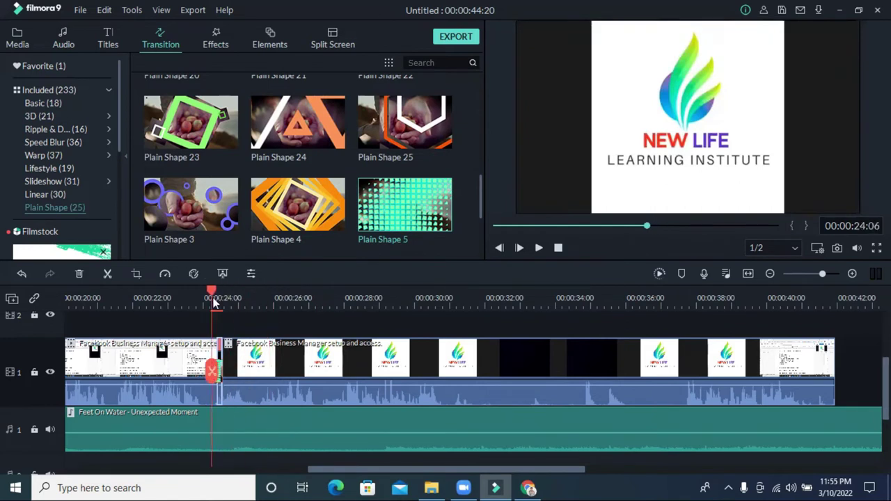
left_click(540, 248)
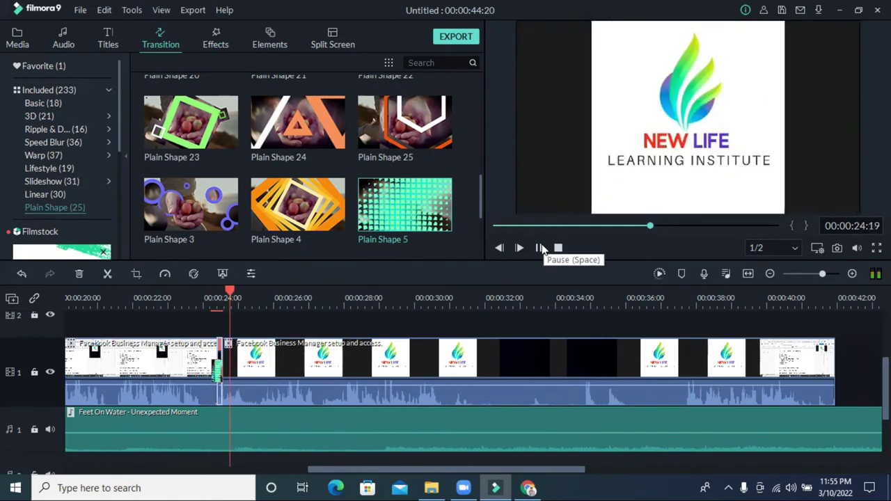
left_click(540, 248)
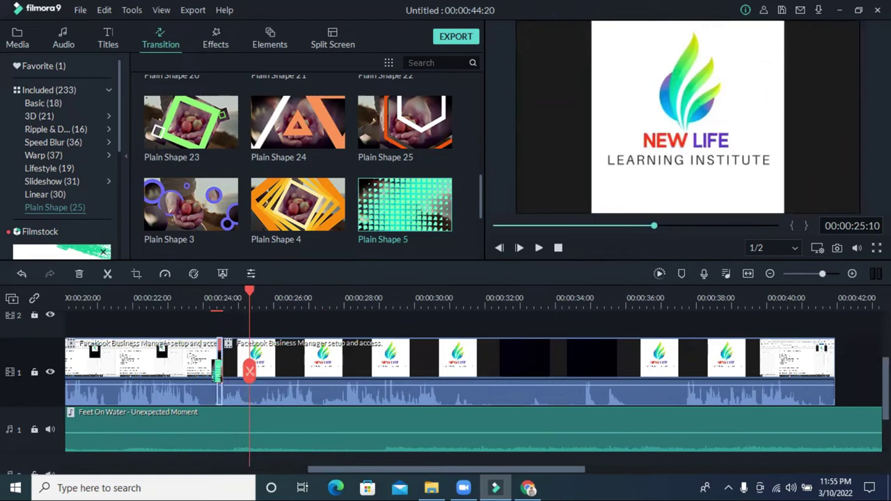
Step: Undo the 20x speed-up of the short logo piece and play across the transition from 00:00:23:14
left_click(21, 274)
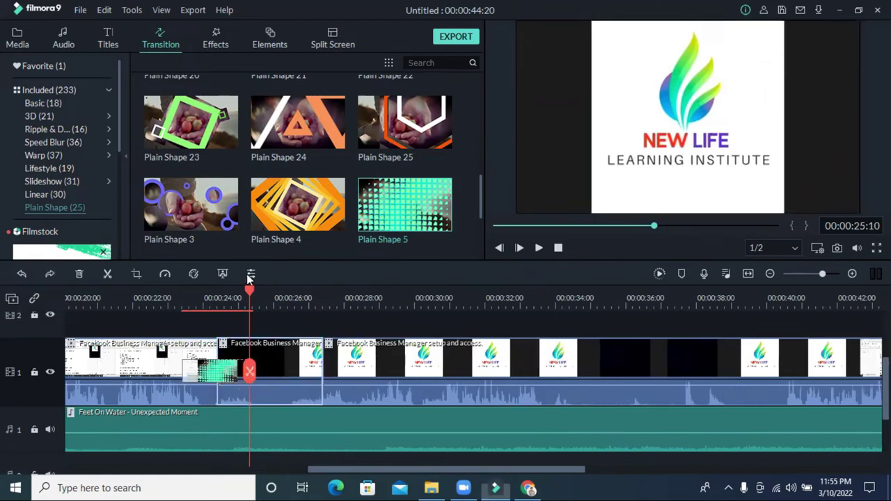
left_click_drag(249, 291, 188, 300)
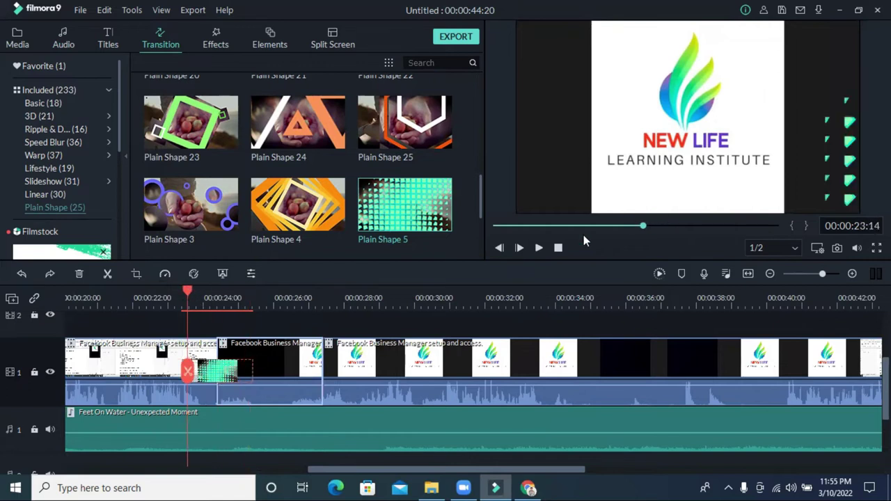
left_click(538, 248)
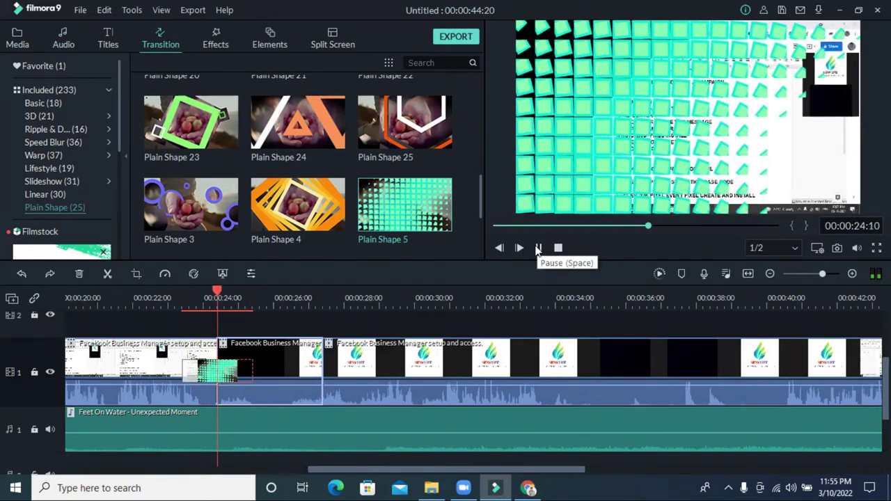
left_click(538, 249)
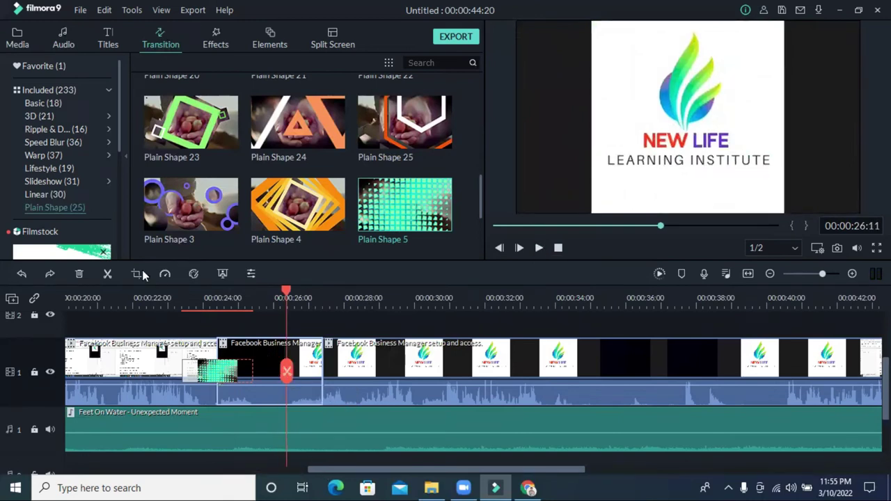
Step: Slow the short logo piece after the transition to 0.01x
left_click(167, 273)
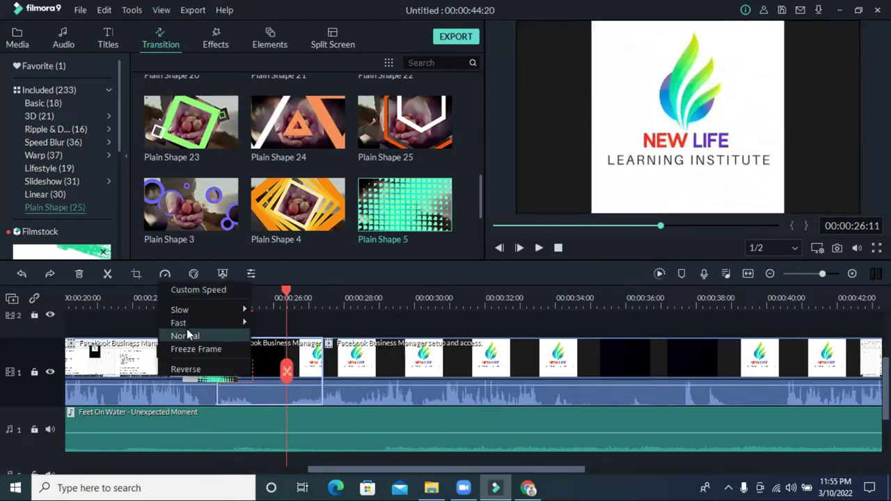
mouse_move(188, 311)
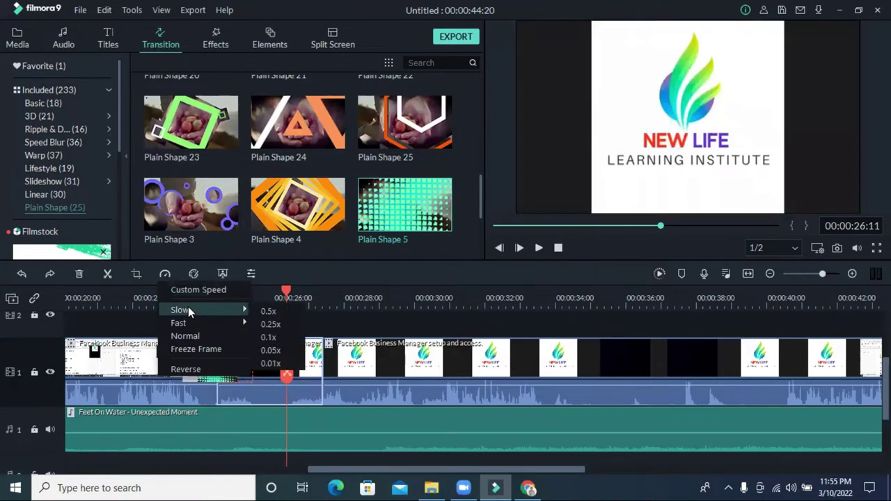
left_click(278, 364)
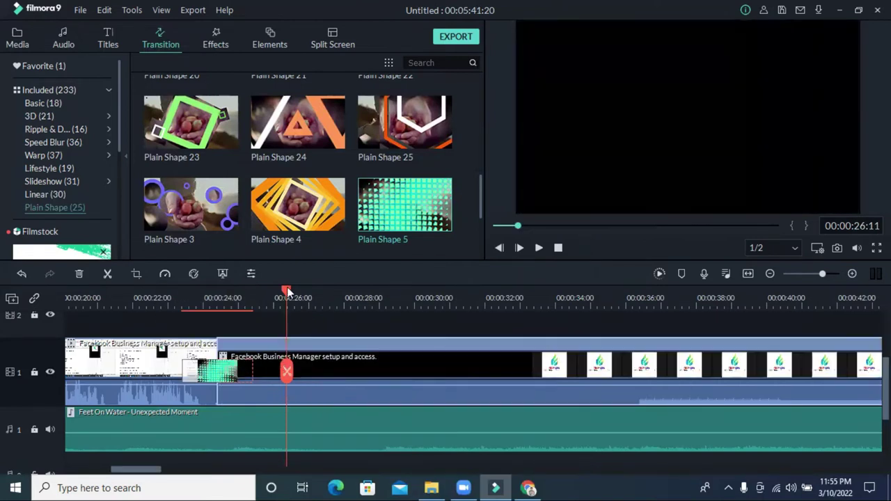
Step: Play the slowed logo piece from just before the transition and examine its length across the whole timeline
left_click(187, 295)
left_click_drag(185, 295, 168, 296)
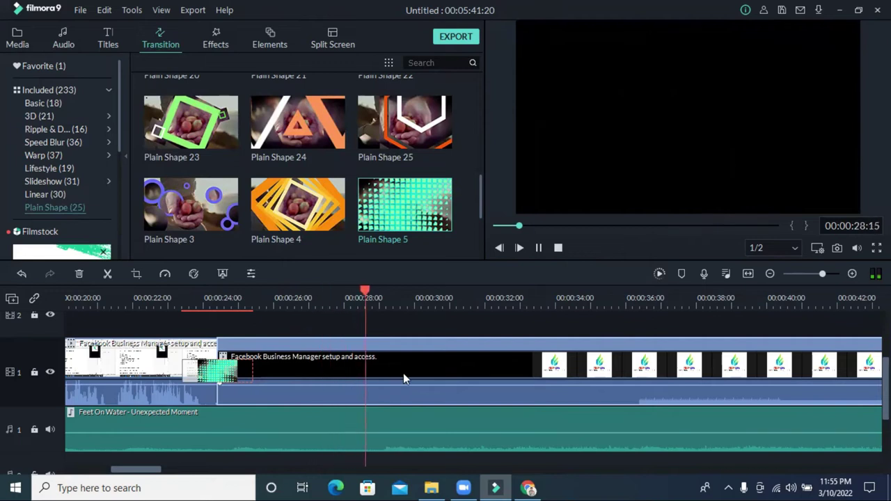
left_click_drag(139, 469, 764, 434)
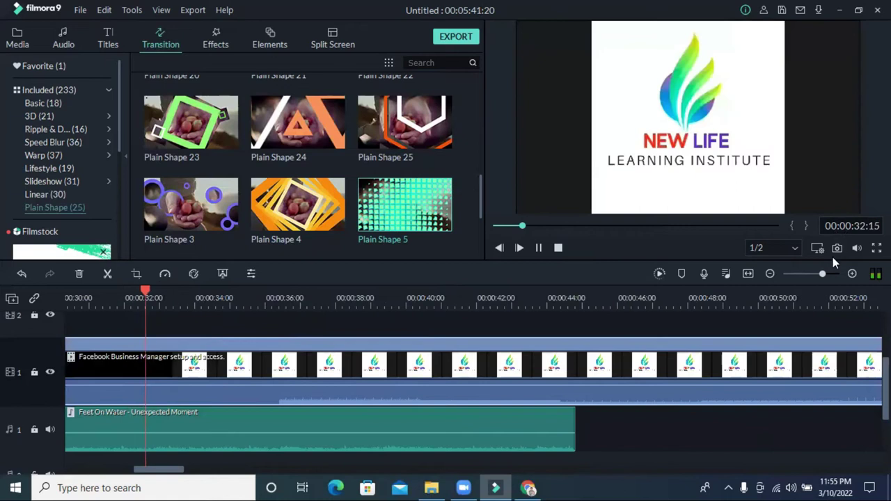
left_click_drag(824, 274, 803, 272)
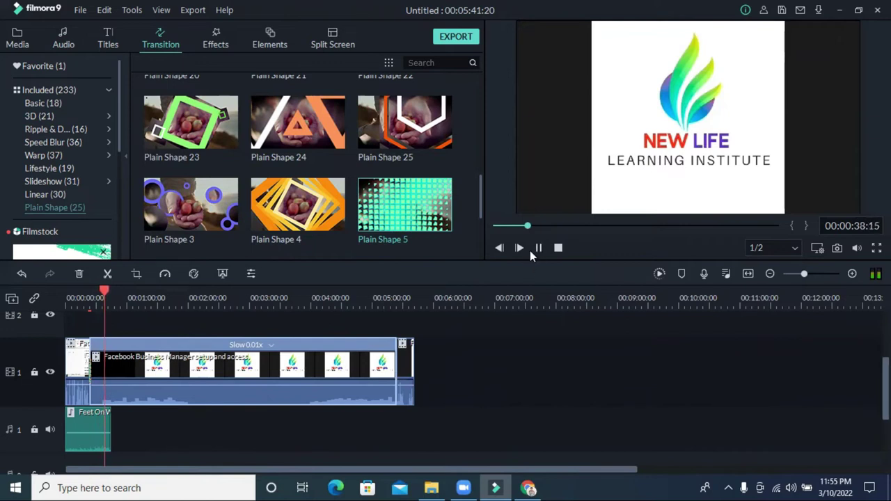
Step: Undo the 0.01x slowdown of the logo piece
left_click(21, 273)
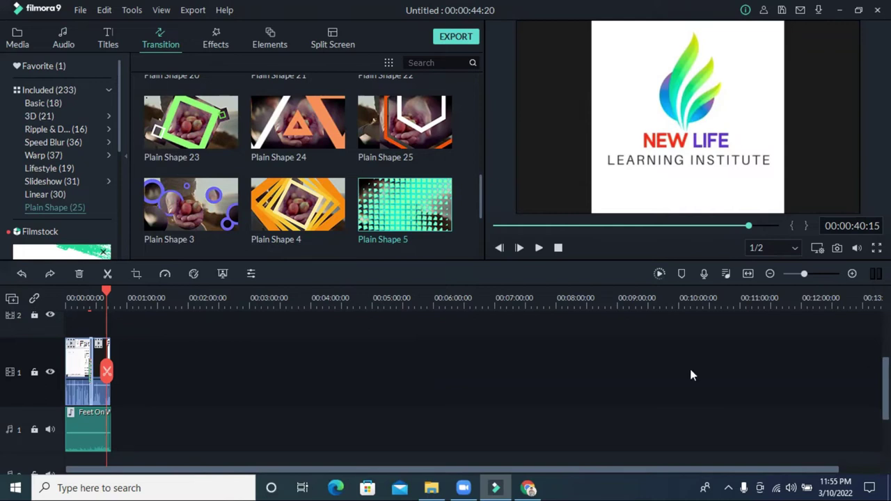
left_click_drag(805, 275, 811, 273)
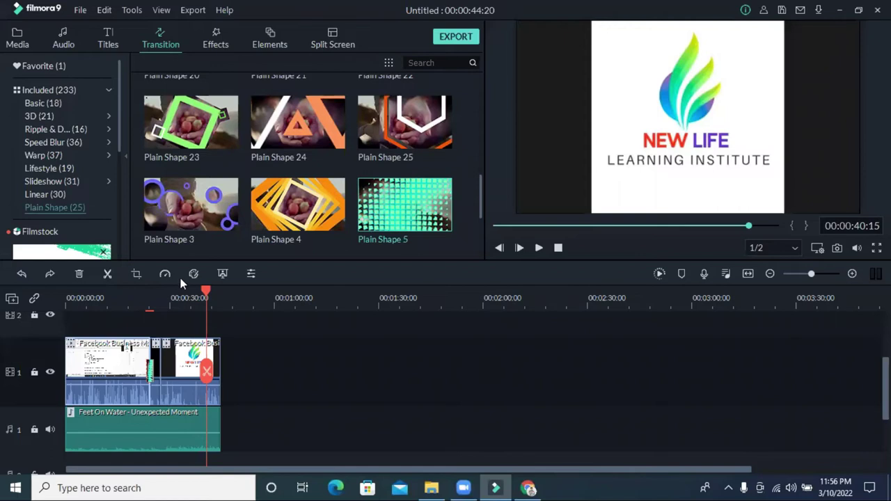
Step: Open the first clip's audio settings and enable background noise removal at the weakest level
left_click(250, 274)
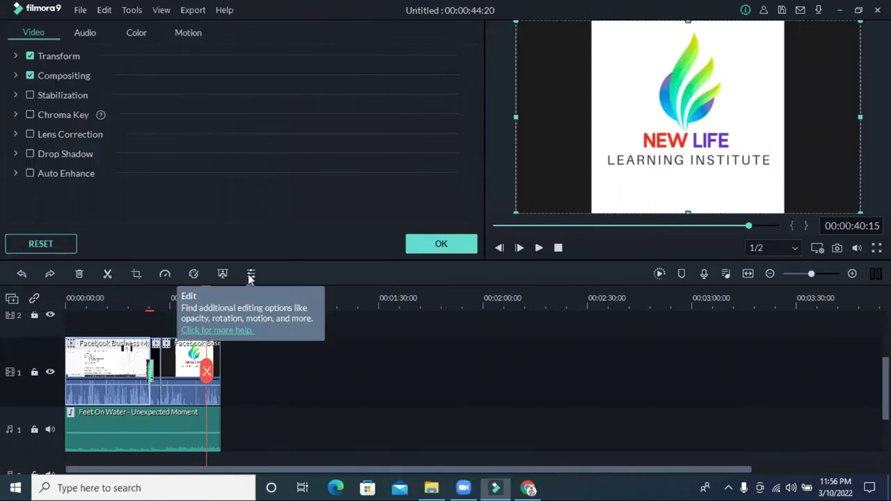
left_click(85, 32)
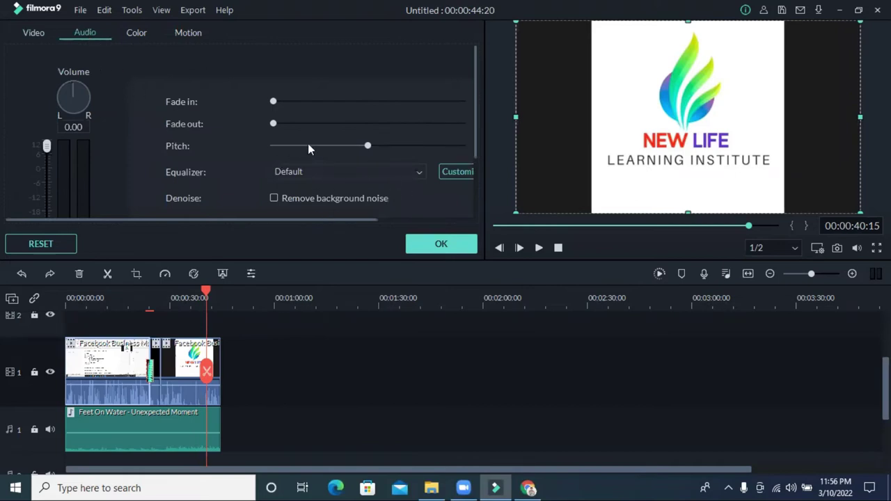
scroll(373, 167, "down", 2)
scroll(373, 168, "up", 1)
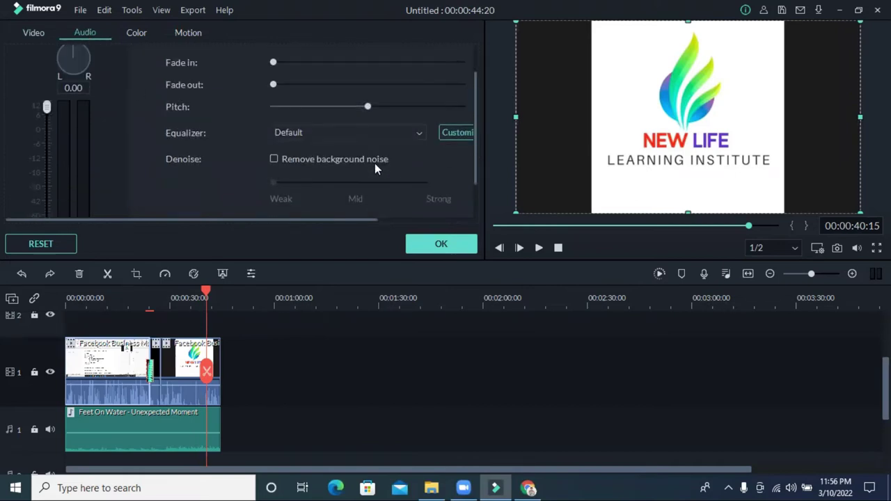
left_click(275, 159)
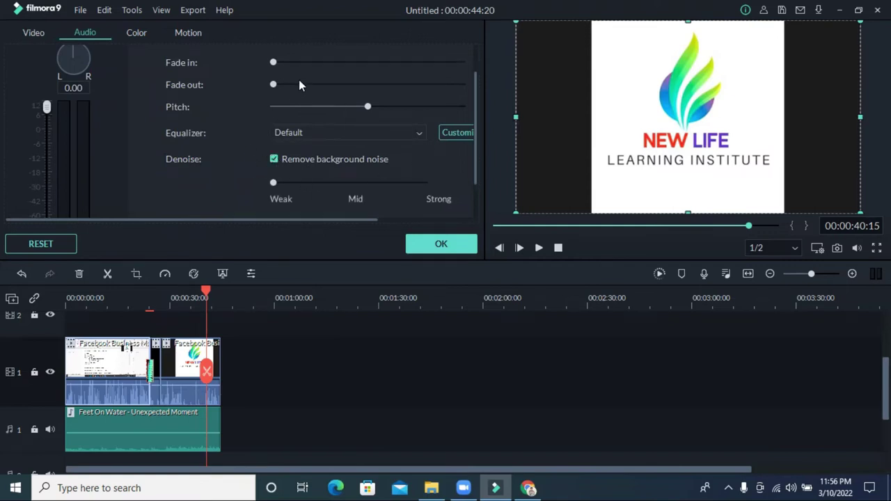
Step: Give the first clip's audio a fade-in of about four fifths of the maximum and replay it from the start
left_click_drag(206, 292, 67, 291)
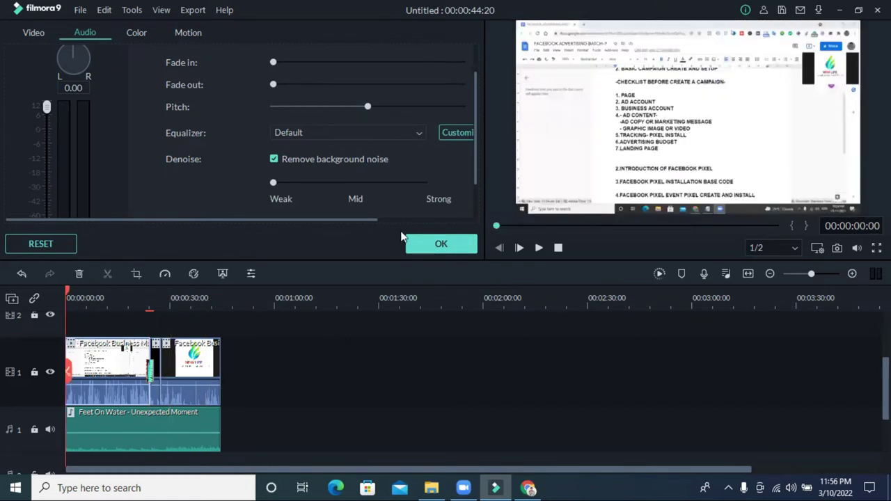
left_click(538, 249)
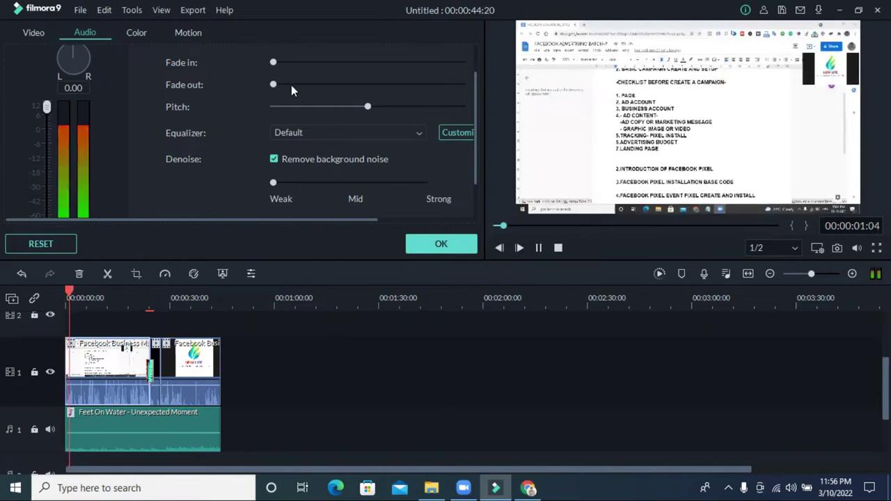
left_click_drag(274, 63, 431, 63)
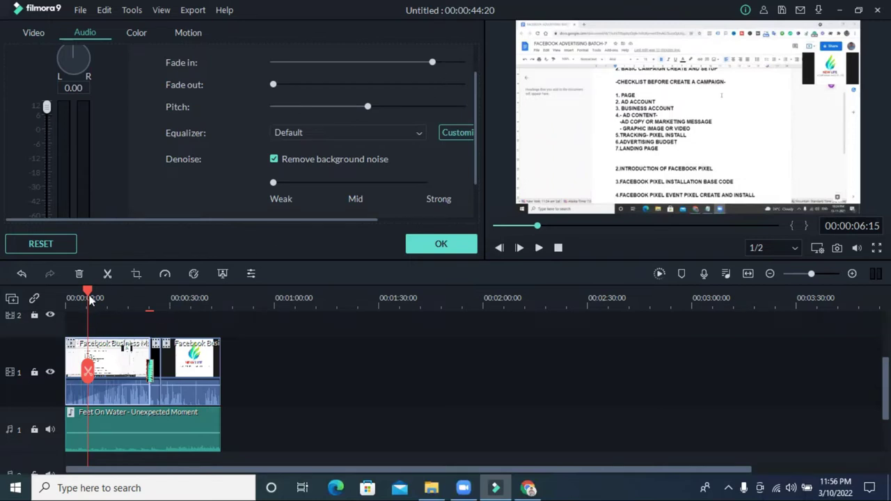
left_click_drag(87, 289, 67, 298)
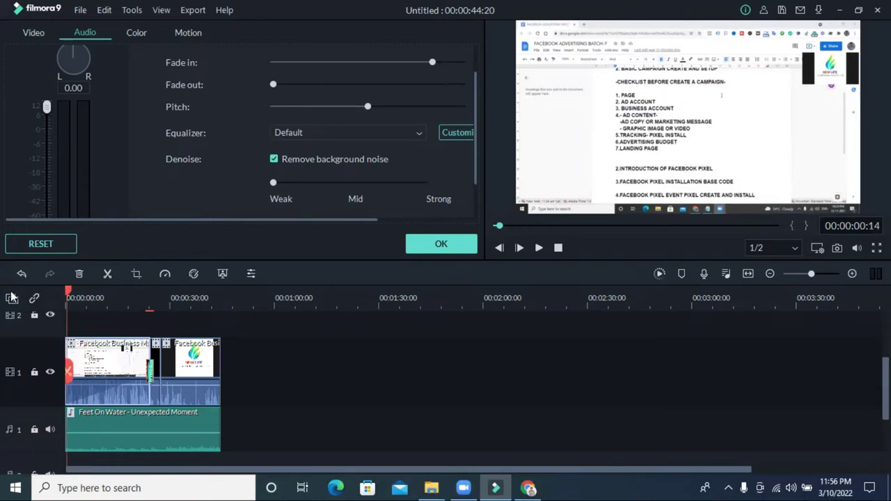
left_click(539, 249)
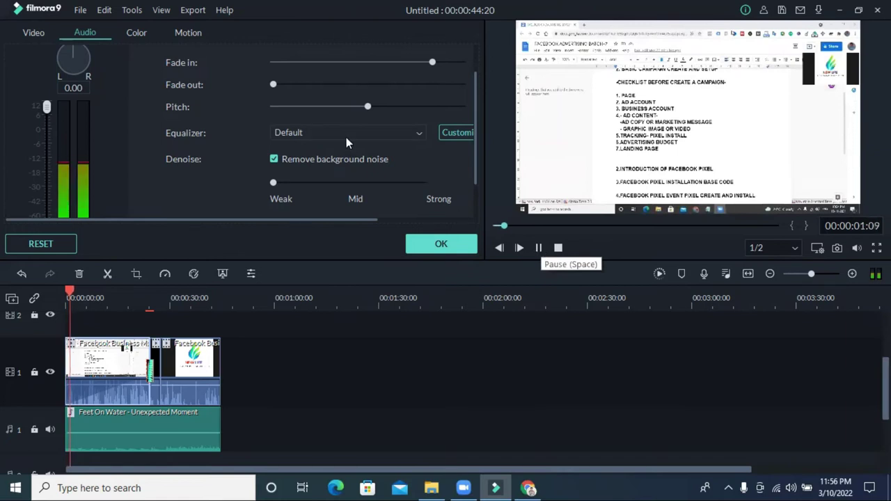
Step: Set the first clip's audio fade-out to nearly the maximum and lower its pitch well below the midpoint
left_click_drag(275, 88, 461, 85)
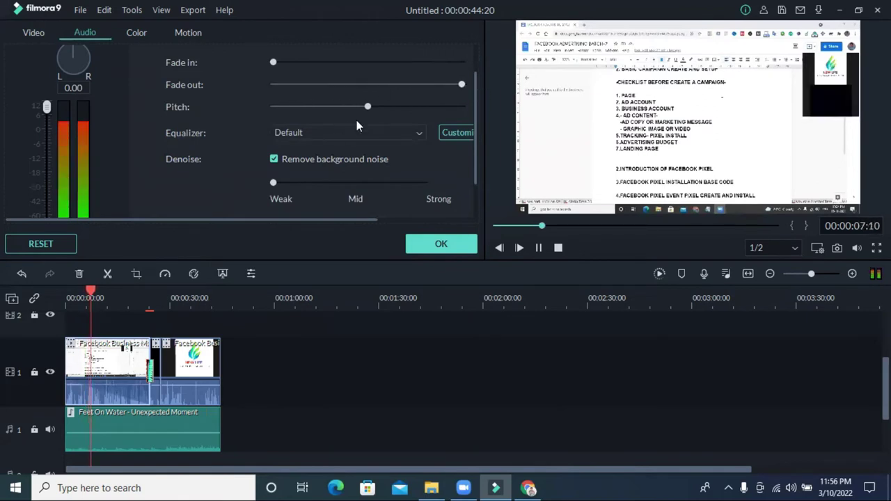
left_click_drag(371, 108, 336, 108)
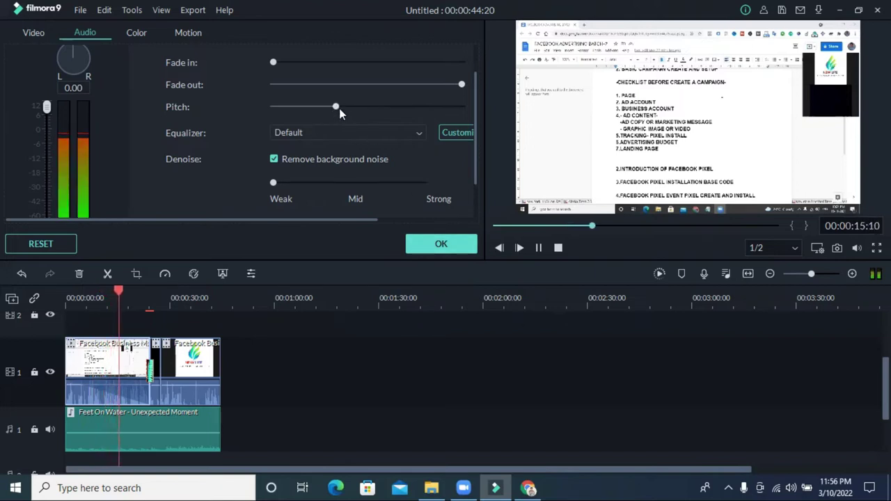
left_click_drag(337, 108, 312, 108)
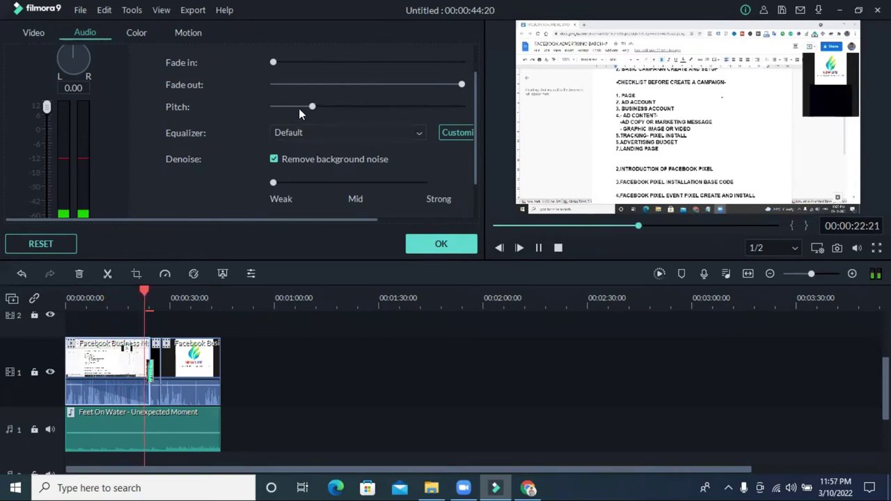
Step: Apply the Hard Rock equalizer preset to the first clip's audio and lower its pitch further
left_click(332, 139)
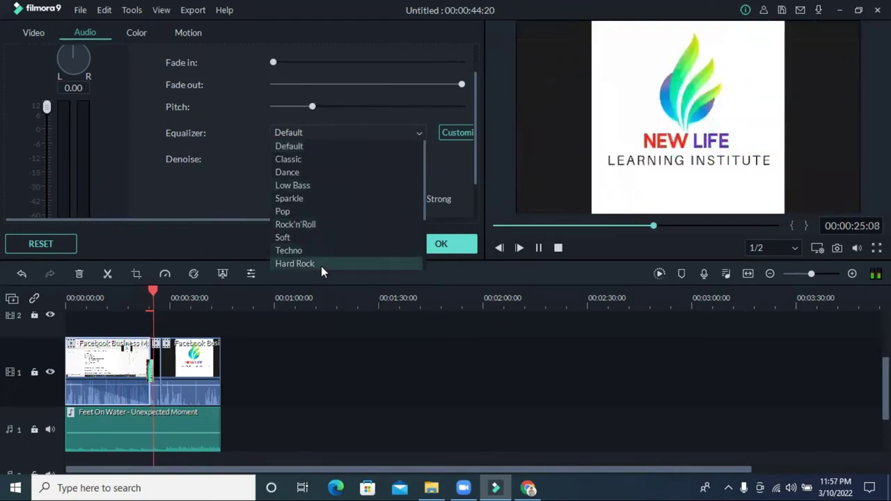
left_click(322, 266)
mouse_move(312, 108)
left_mouse_down()
mouse_move(371, 108)
mouse_move(296, 106)
left_mouse_up()
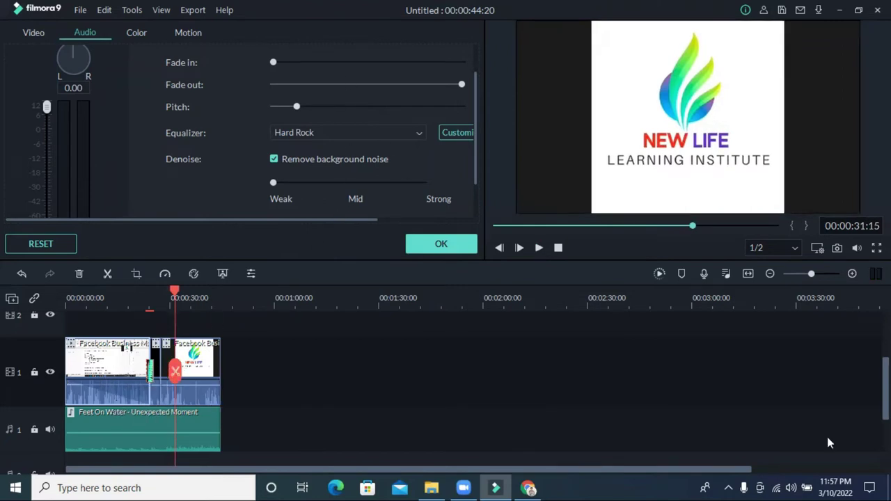
Step: Undo all the audio adjustments made to the first clip, back to before noise removal was enabled
left_click_drag(811, 274, 826, 274)
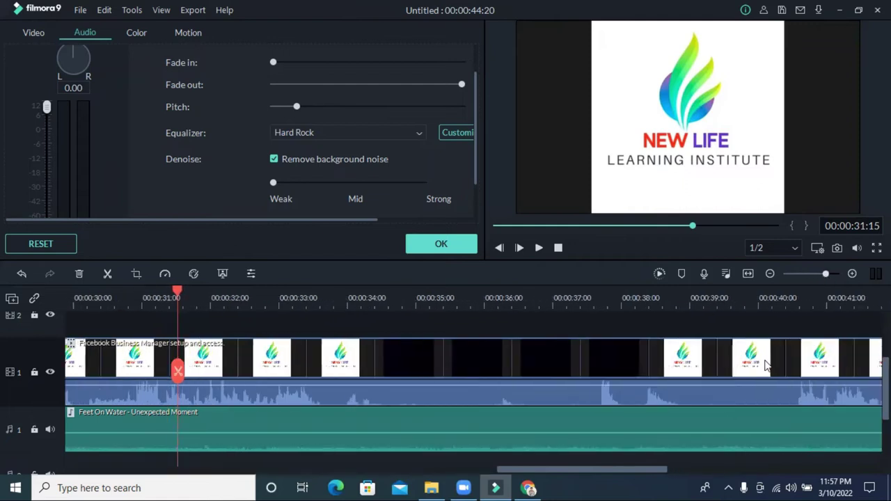
scroll(637, 486, "left", 10)
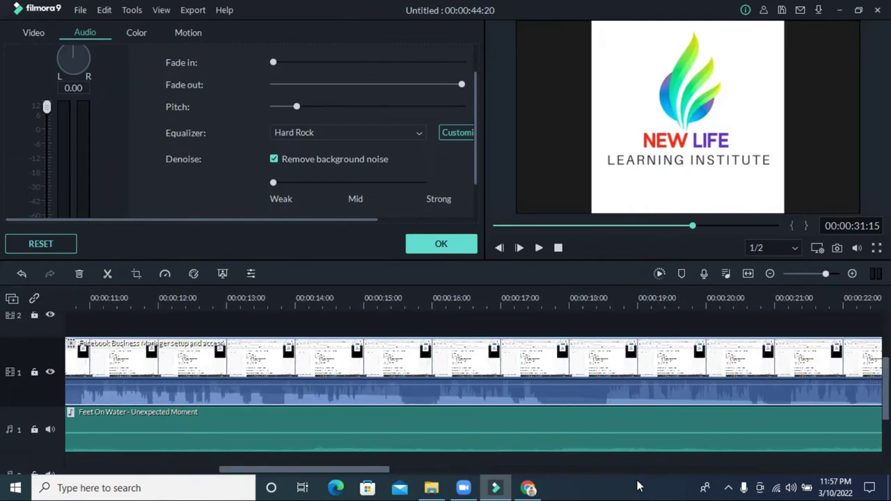
scroll(638, 486, "left", 2)
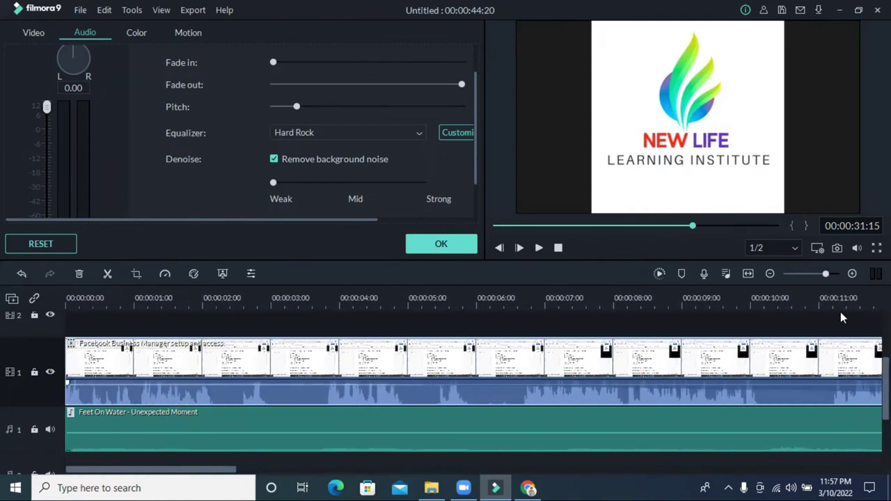
left_click_drag(824, 277, 819, 274)
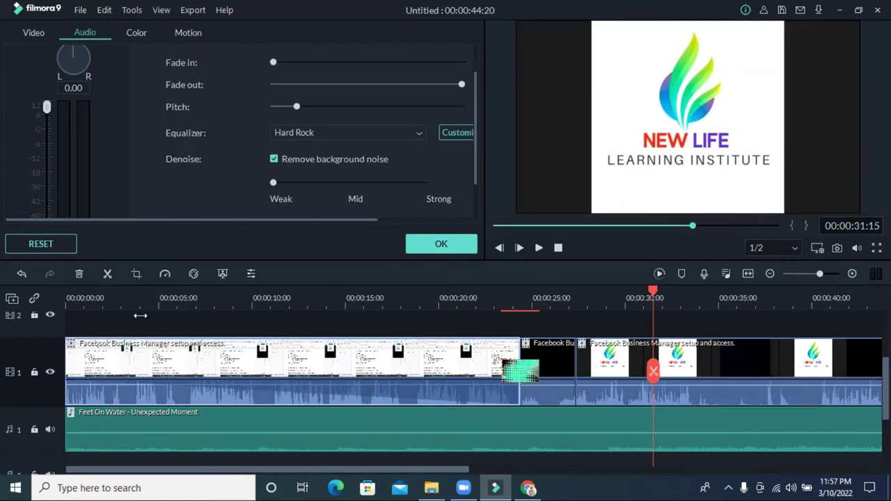
left_click(21, 276)
left_click(21, 276)
left_click(21, 276)
left_click(21, 276)
left_click(21, 275)
left_click(21, 276)
left_click(21, 276)
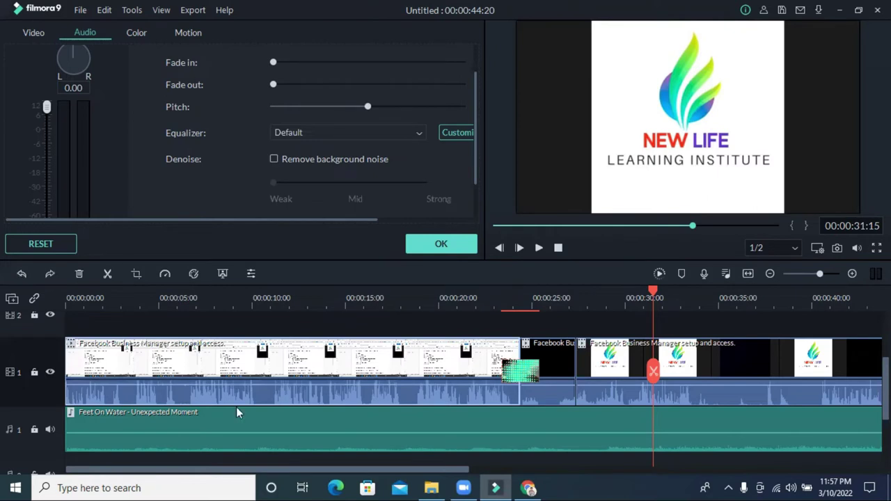
Step: Redo the background noise removal and the long fade-in on the first clip's audio
left_click(51, 273)
left_click(51, 274)
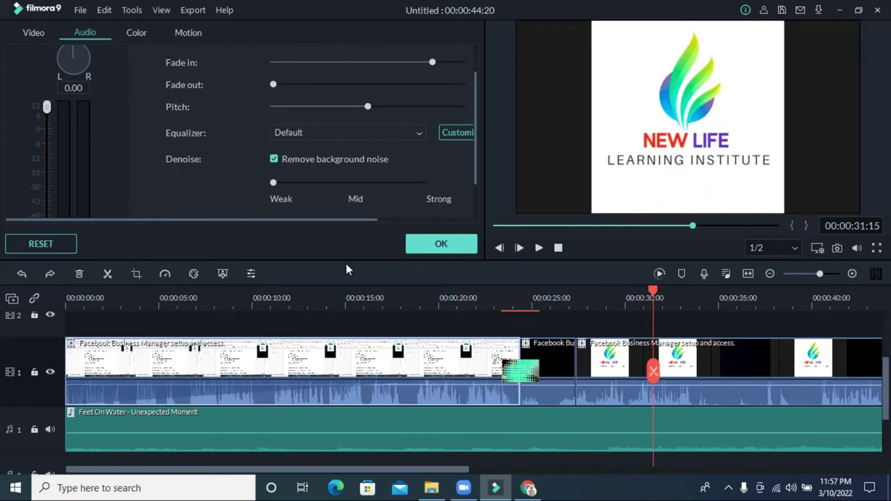
Step: Reset all of the first clip's audio adjustments to their defaults
left_click(41, 245)
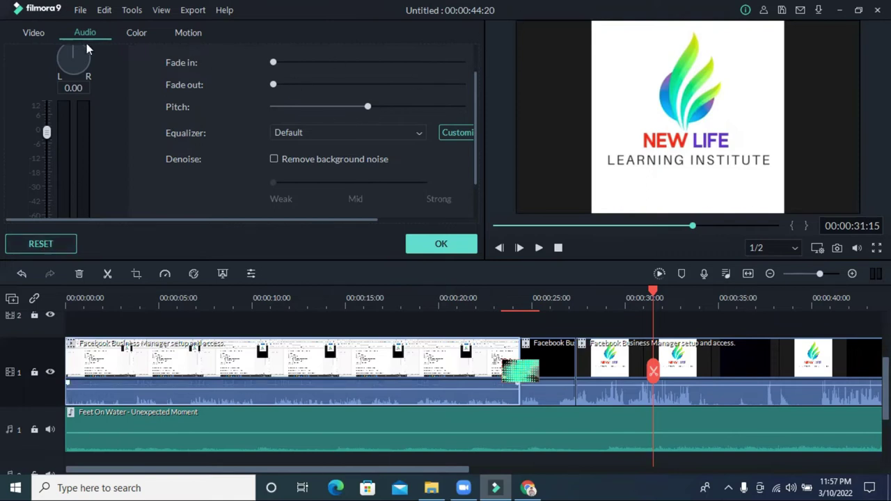
Step: With the playhead at 00:00:09:03, set the first clip's white balance temperature to 13.29 and tint to 0.58
left_click(131, 34)
left_click_drag(658, 296, 235, 296)
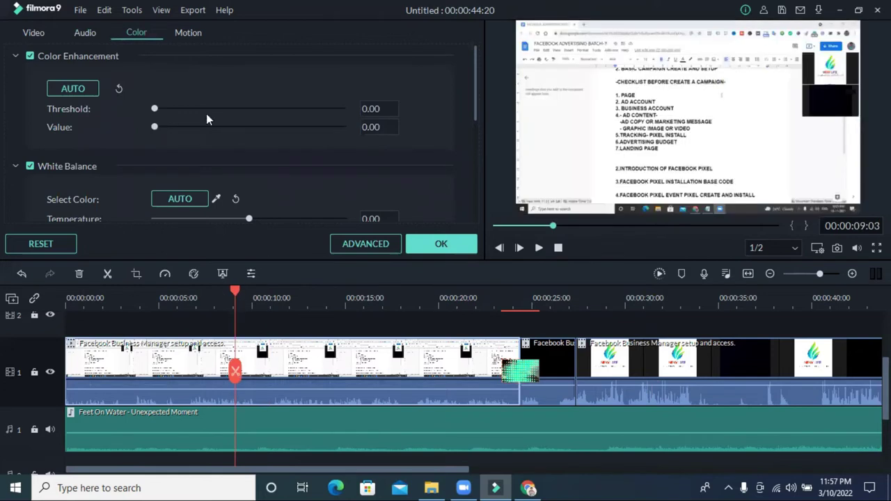
scroll(264, 149, "down", 5)
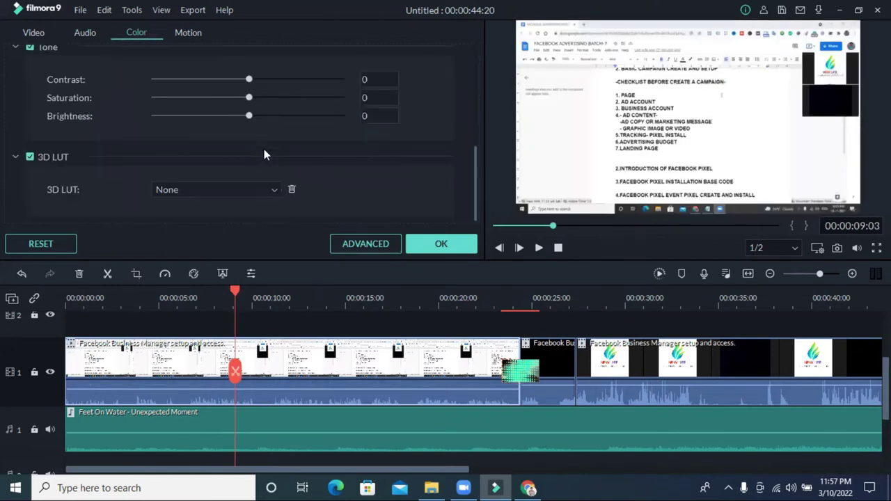
scroll(264, 144, "up", 4)
left_click_drag(249, 167, 297, 198)
left_click_drag(248, 185, 265, 191)
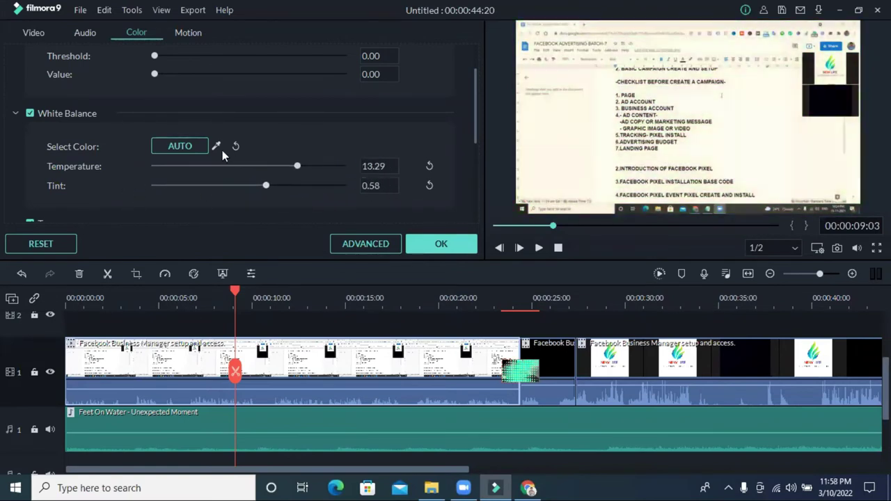
Step: Resample the first clip's white balance colour from the preview, picking the profile picture beside the Share button
left_click(216, 146)
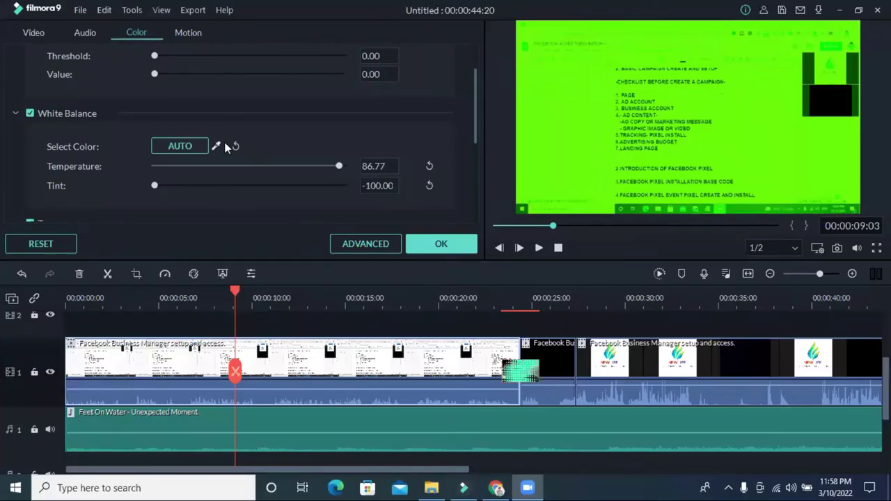
left_click(216, 146)
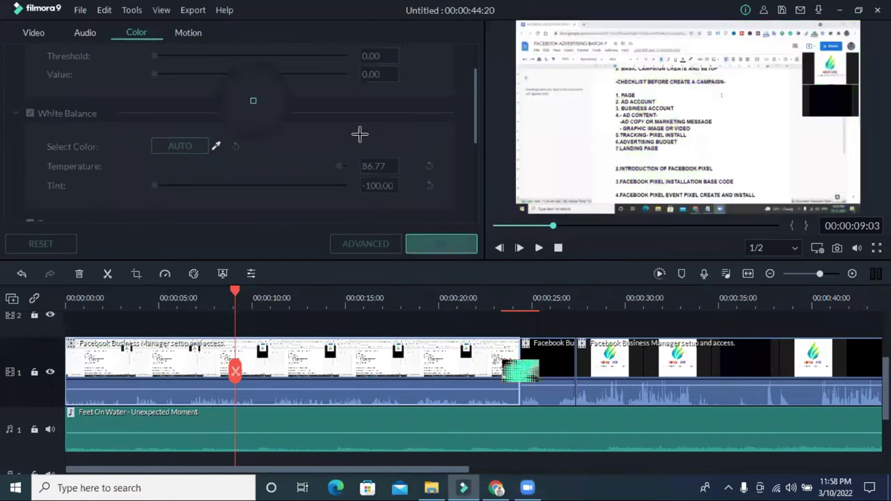
left_click(842, 46)
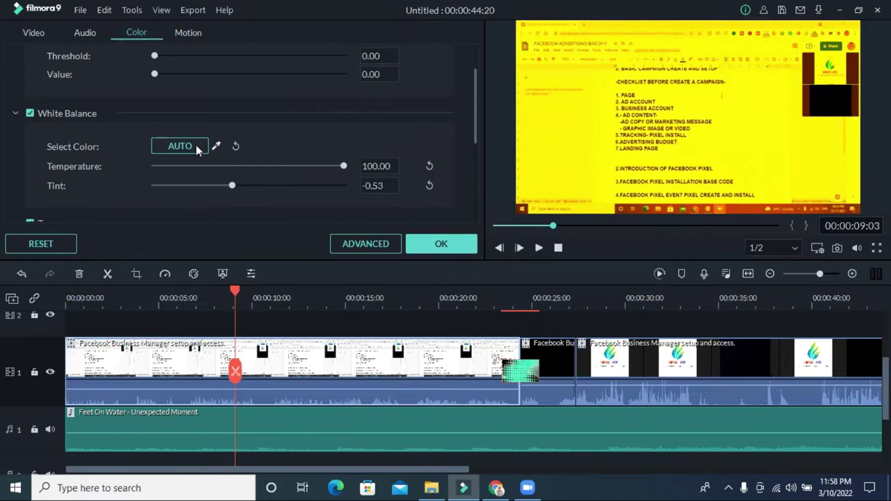
Step: Review the first clip's colour settings and try to adjust the Color Enhancement threshold and value
scroll(180, 92, "up", 1)
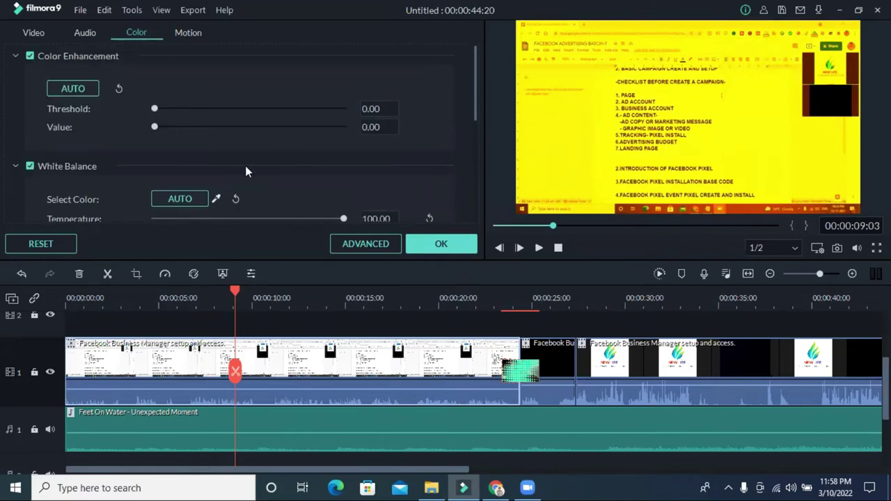
scroll(246, 166, "down", 5)
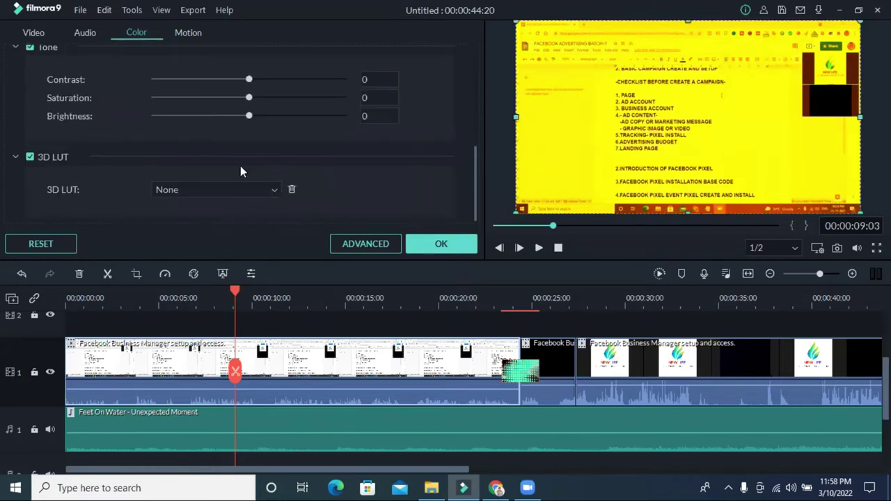
scroll(233, 172, "up", 3)
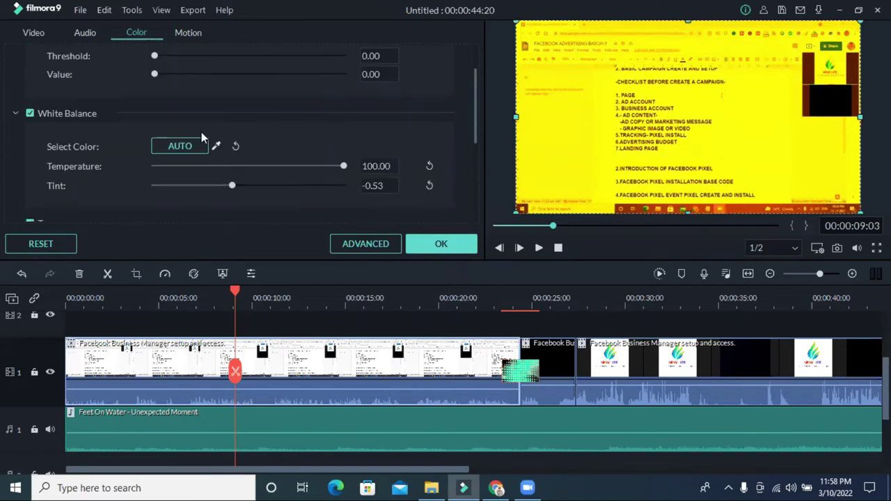
left_click_drag(153, 75, 149, 112)
scroll(157, 141, "up", 1)
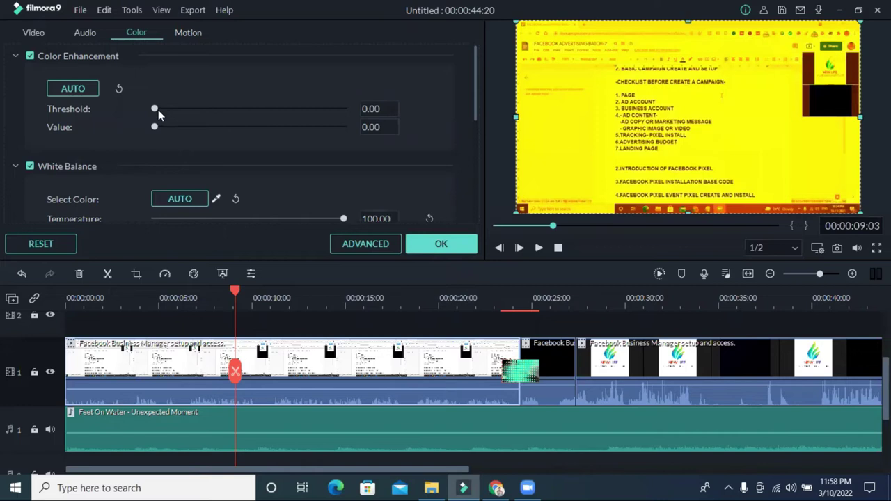
left_click_drag(300, 108, 349, 111)
left_click_drag(128, 124, 130, 120)
Step: Try the Fly to zoom in and Zoom out 3 motion presets on the first clip and accept the clip settings
left_click(194, 33)
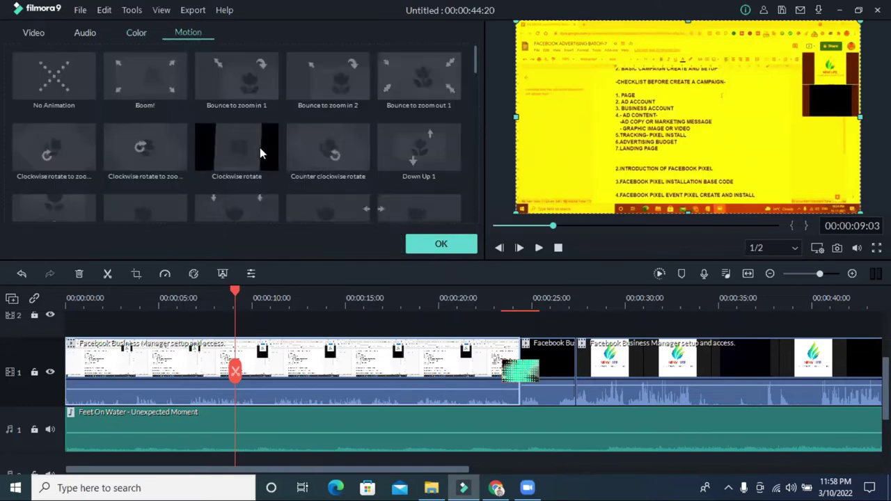
scroll(260, 148, "down", 5)
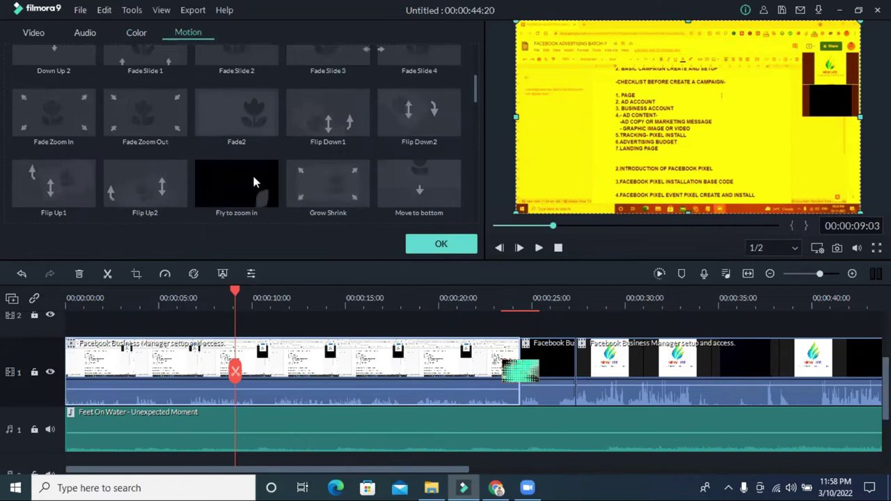
left_click(252, 178)
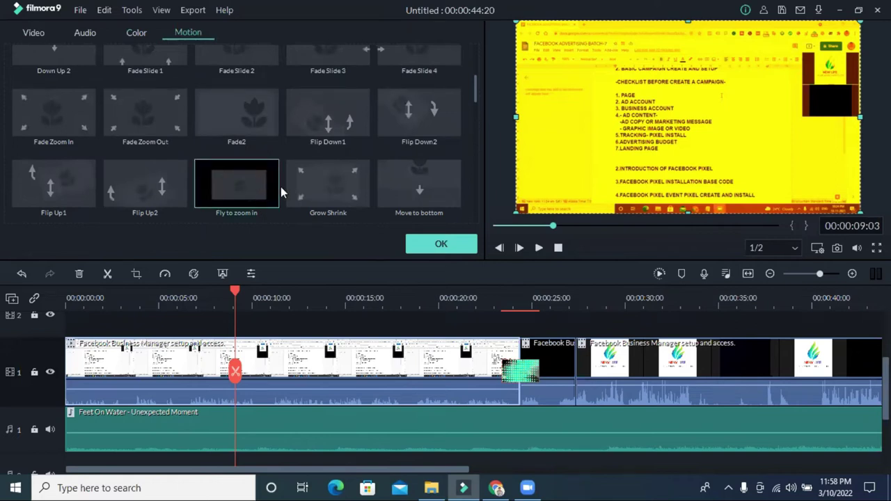
left_click(68, 298)
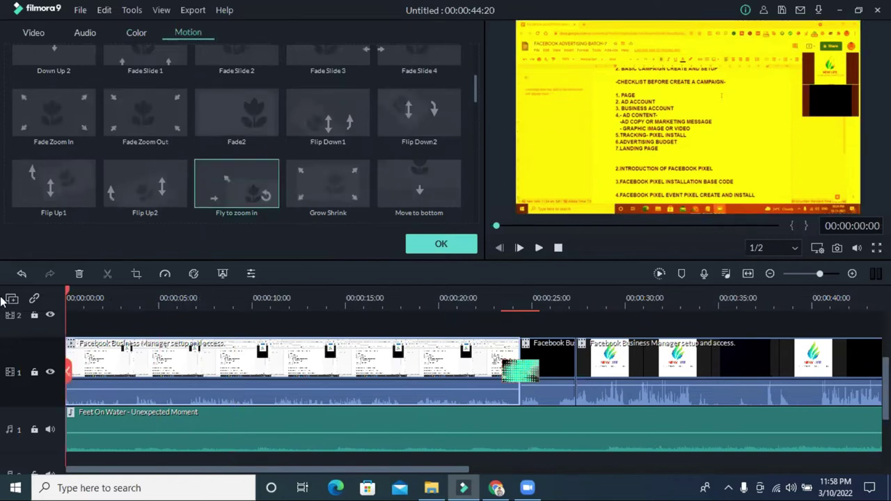
scroll(246, 196, "down", 5)
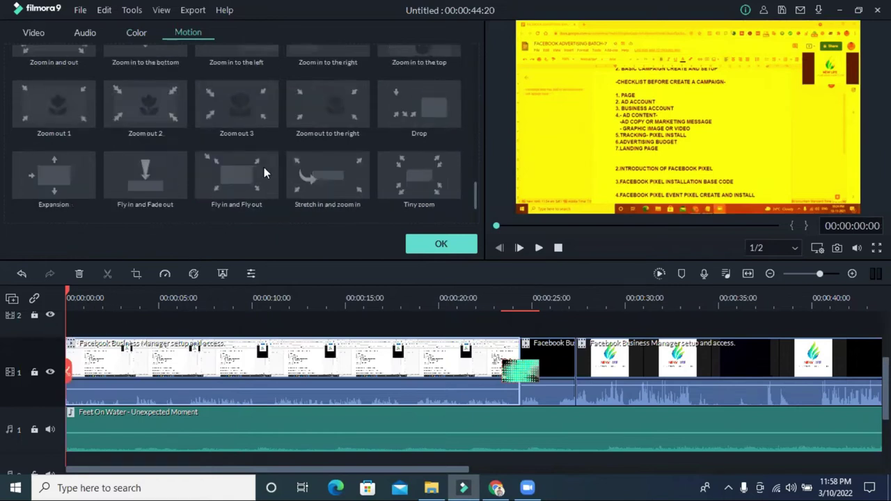
left_click(250, 105)
scroll(250, 106, "down", 1)
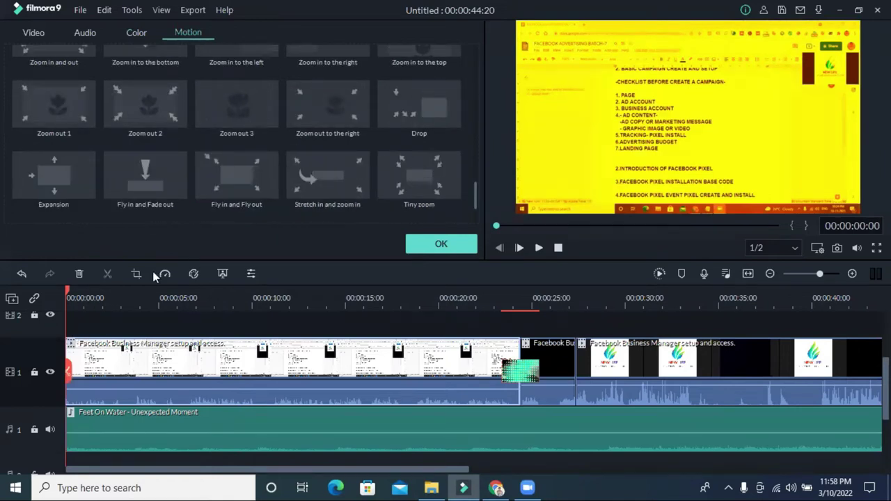
left_click(426, 241)
Step: Delete all the video clips and background music from the timeline, leaving it empty
scroll(582, 328, "up", 2)
scroll(668, 383, "down", 5)
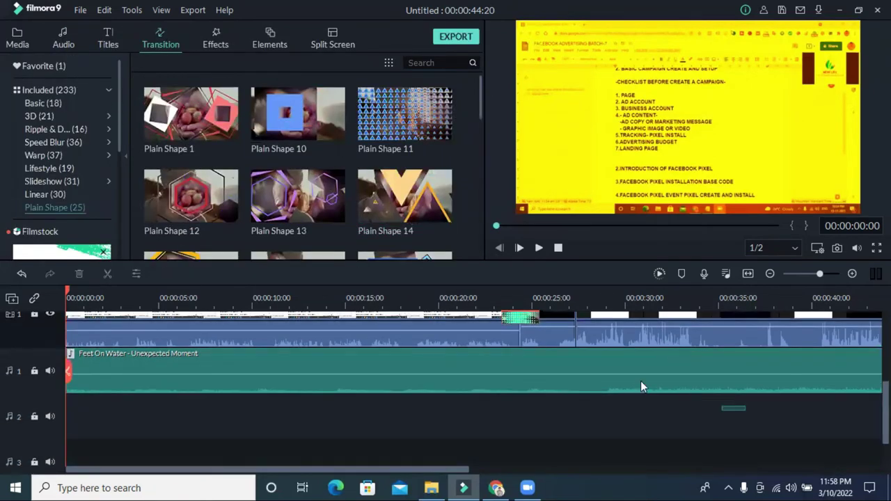
scroll(233, 327, "up", 4)
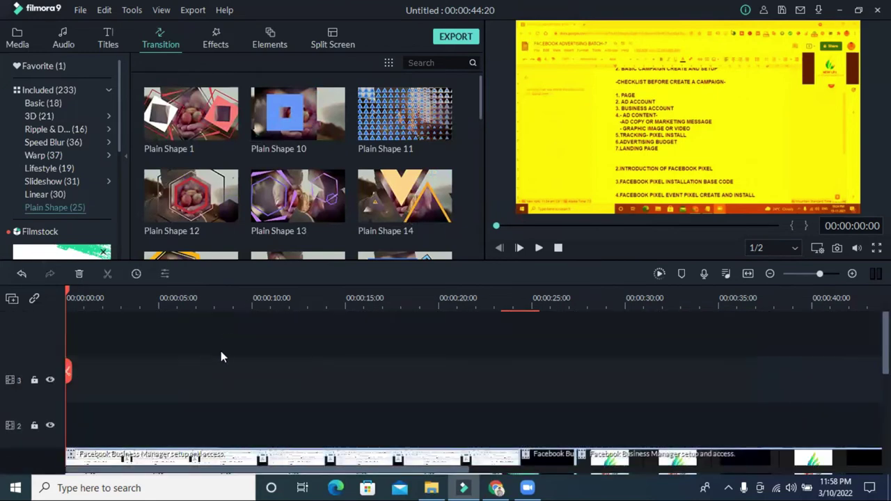
key("Delete")
scroll(348, 391, "up", 2)
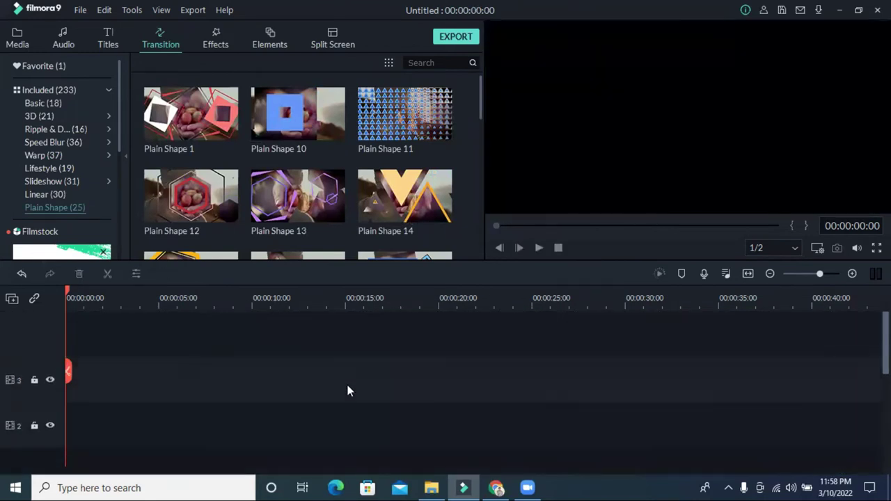
Step: Switch to Chrome, search for pixabay.com and open the Pixabay site from the results
left_click(495, 487)
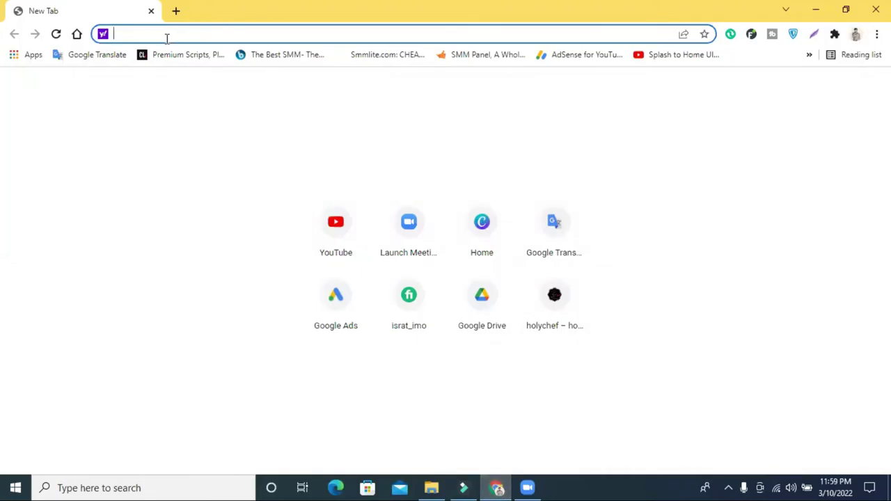
type("pi")
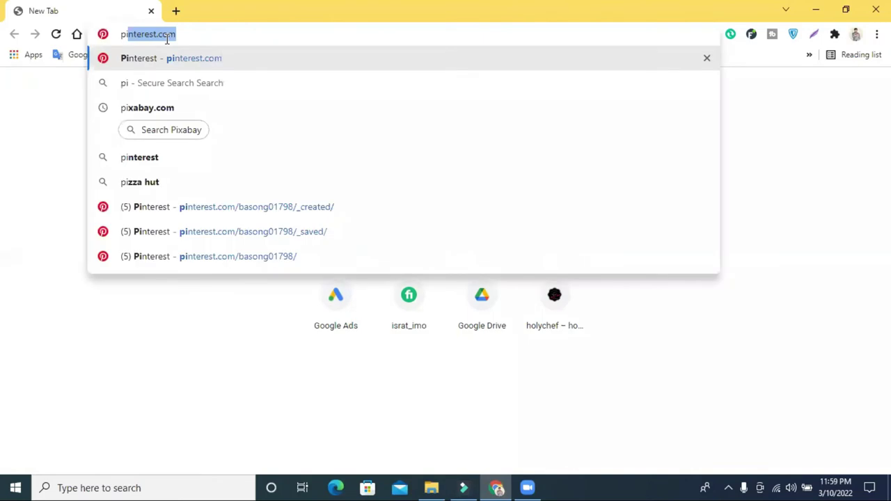
key("Down")
key("Down")
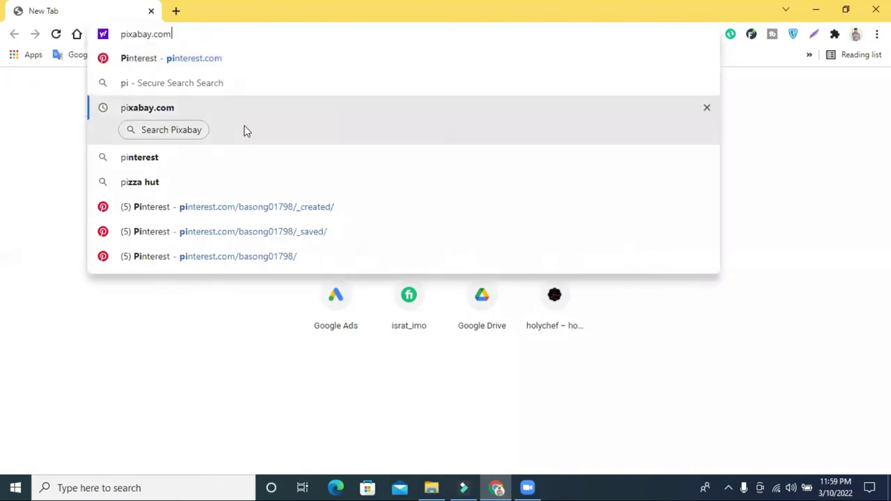
key("Return")
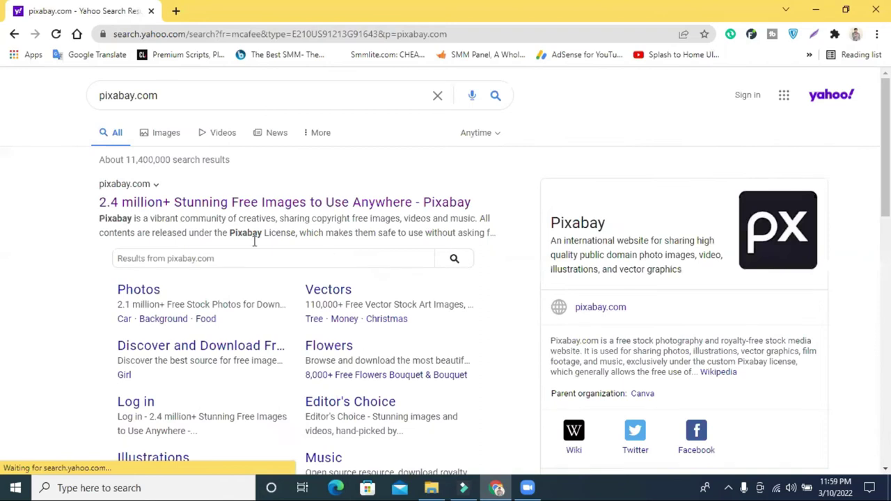
left_click(203, 205)
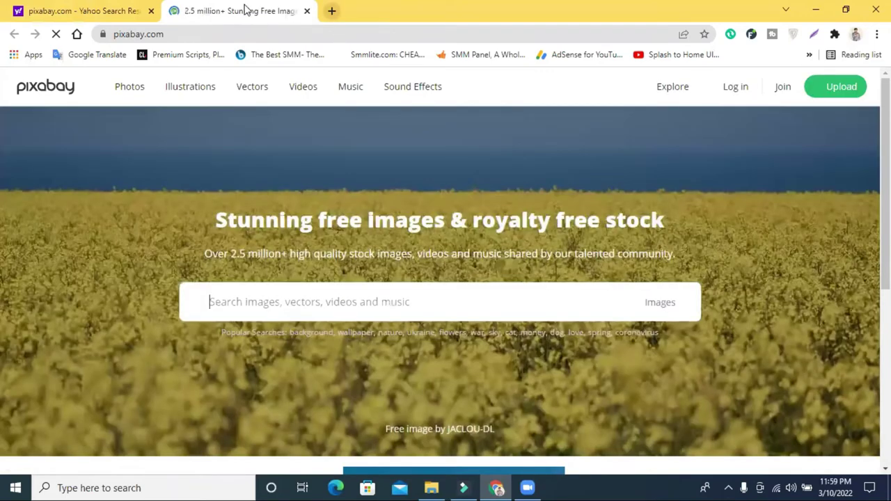
Step: Open a spare browser tab, return to the Pixabay home page and open the dark blue river stream photo
key("ctrl+t")
left_click(245, 8)
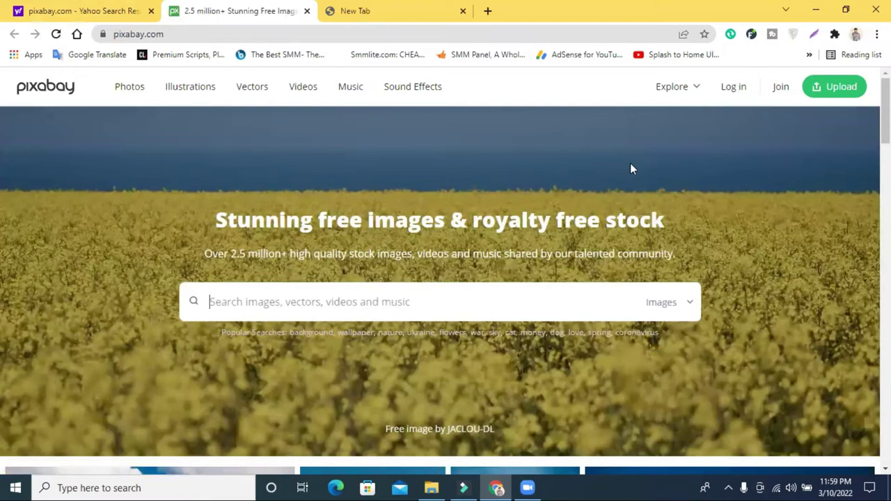
scroll(529, 208, "down", 2)
scroll(528, 202, "down", 3)
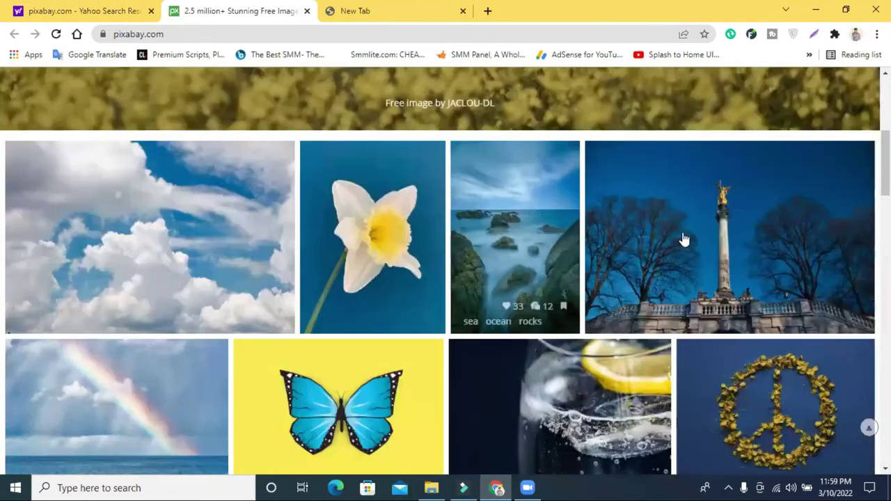
scroll(547, 240, "down", 3)
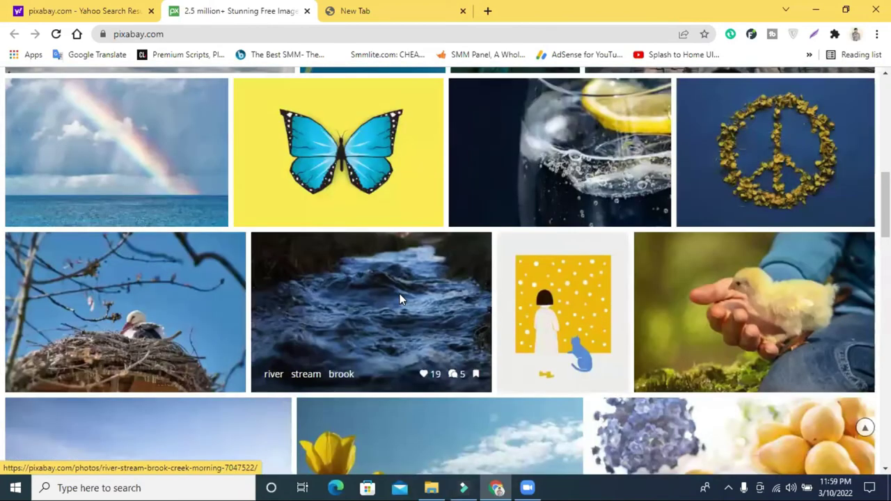
left_click(401, 299)
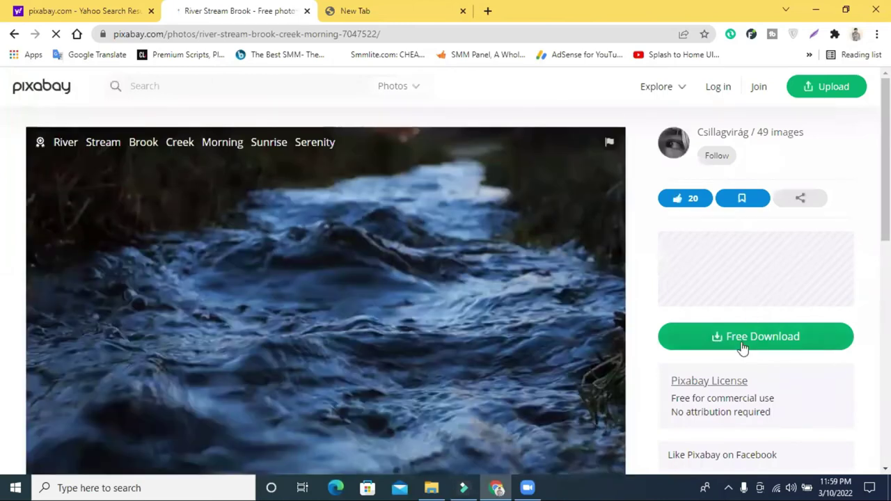
Step: Request the free download of the river stream photo and complete the crosswalk image verification
left_click(742, 346)
left_click(712, 305)
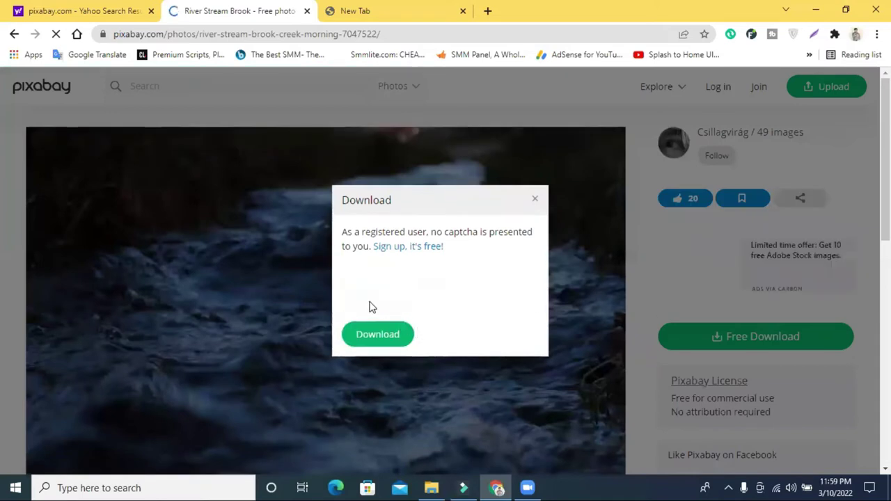
left_click(398, 282)
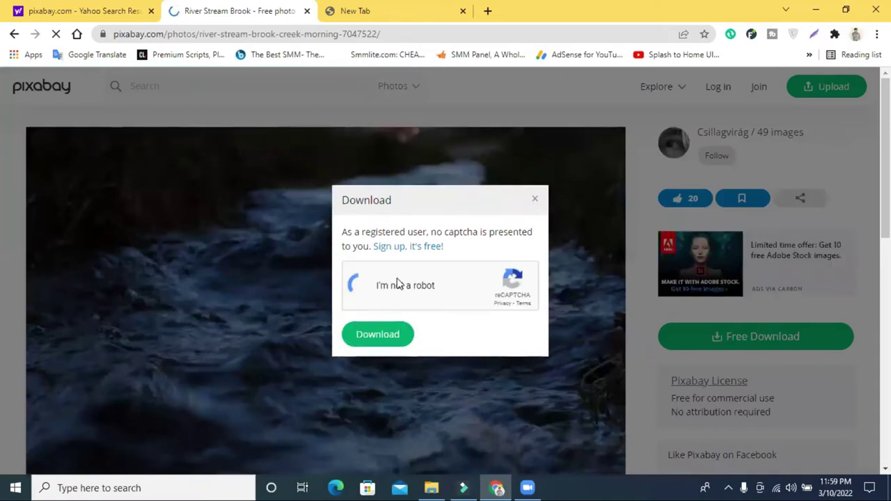
left_click(436, 218)
left_click(413, 301)
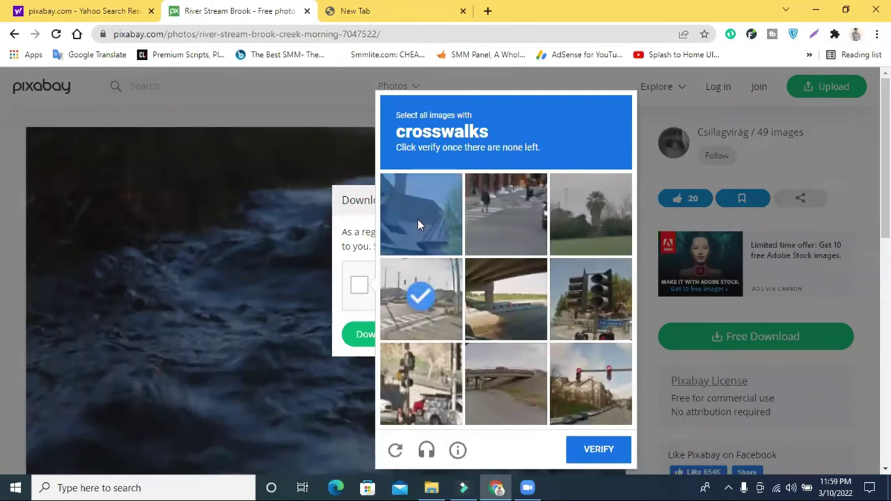
left_click(479, 245)
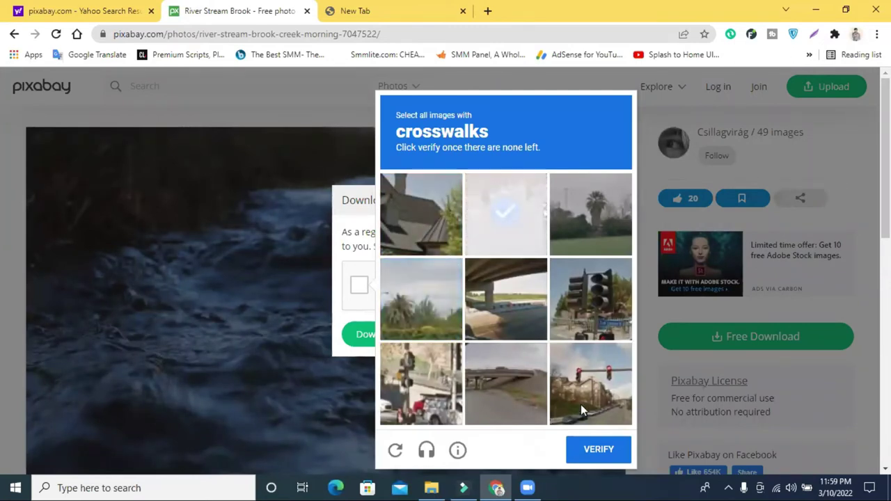
left_click(512, 247)
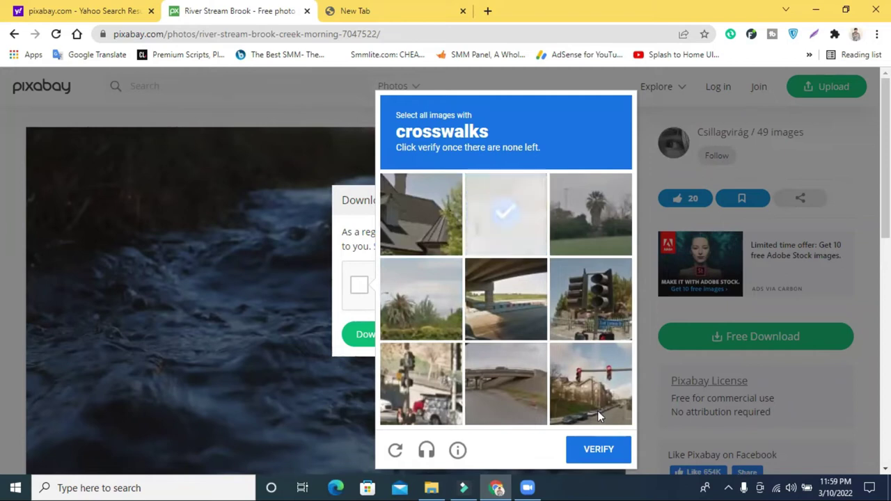
left_click(598, 449)
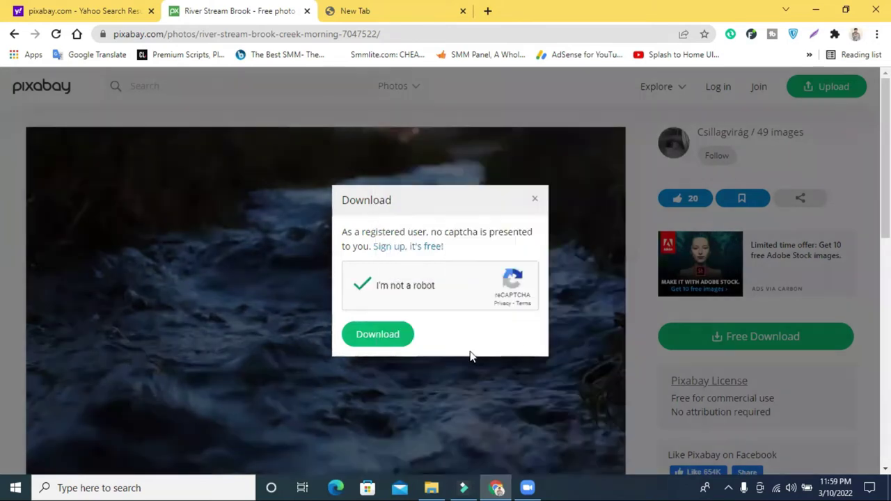
Step: Start the download of the verified river stream photo
left_click(397, 335)
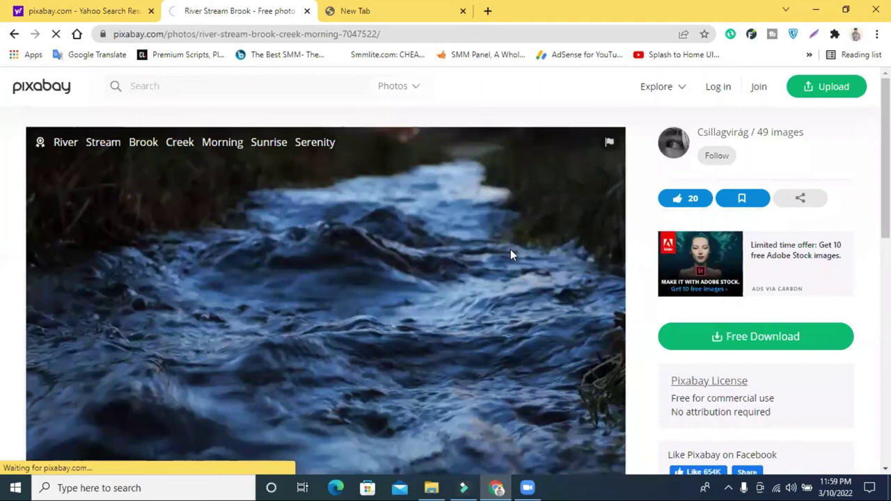
scroll(510, 249, "down", 4)
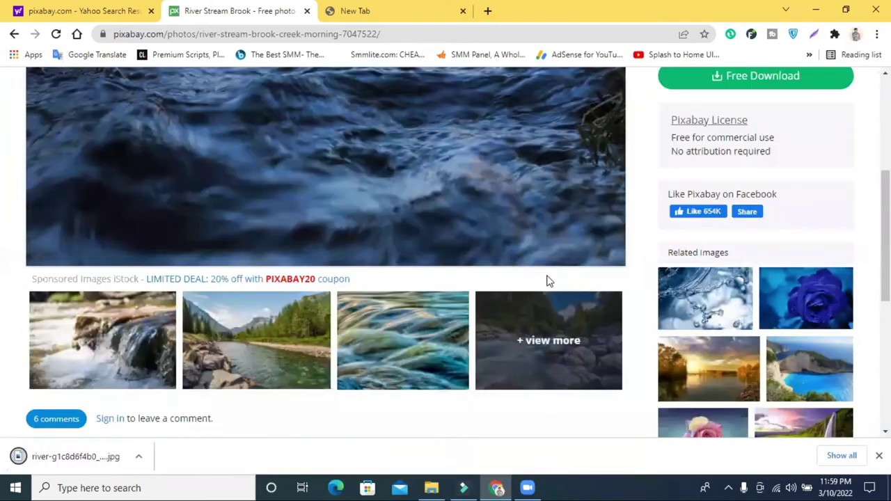
left_click(257, 345)
left_click(225, 9)
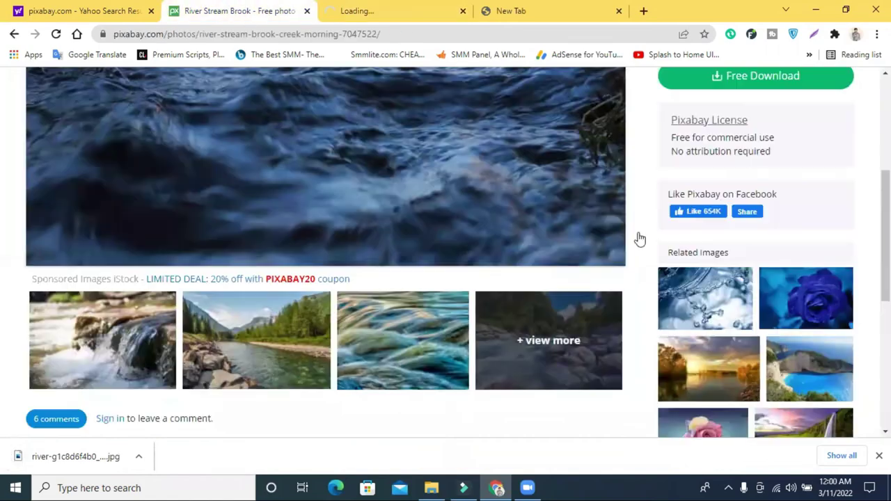
left_click(392, 9)
left_click(463, 11)
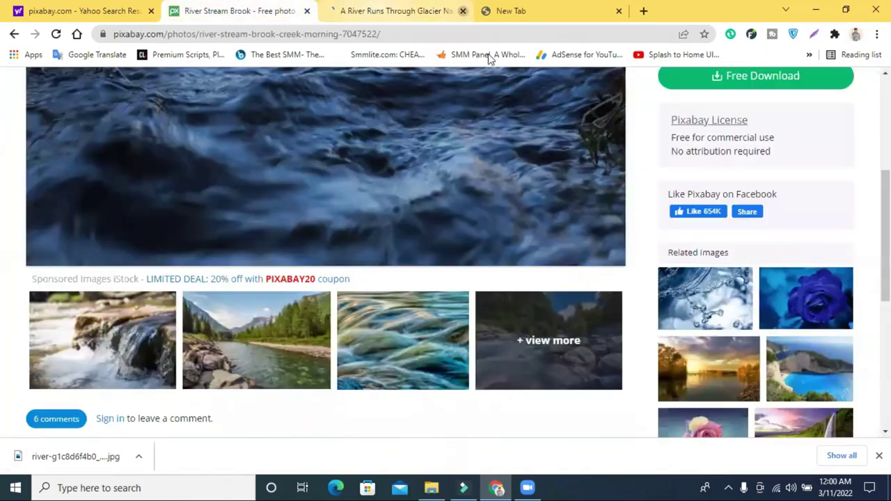
Step: Open the related golden autumn river photo and request its free download at 1280×821
scroll(756, 302, "up", 2)
scroll(756, 302, "down", 3)
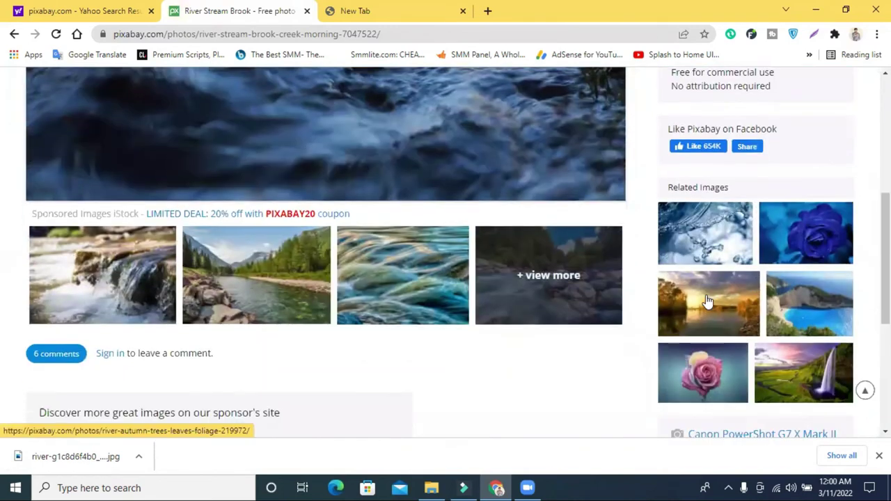
left_click(706, 295)
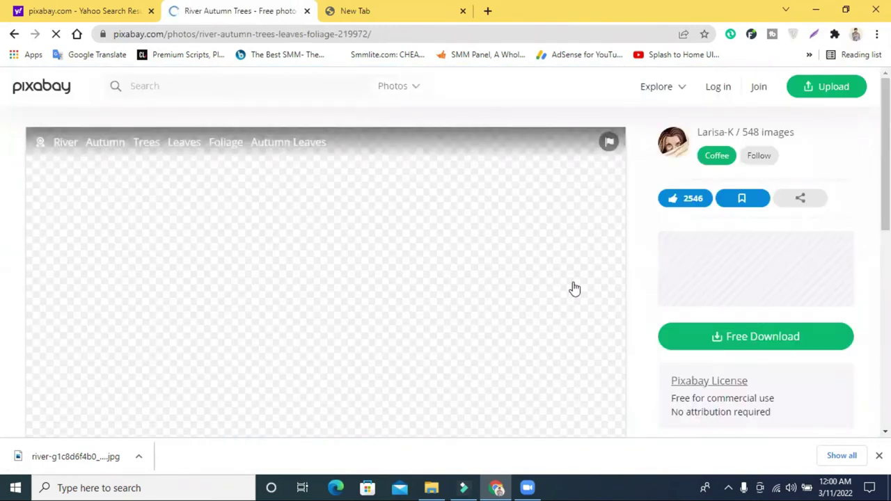
left_click(743, 343)
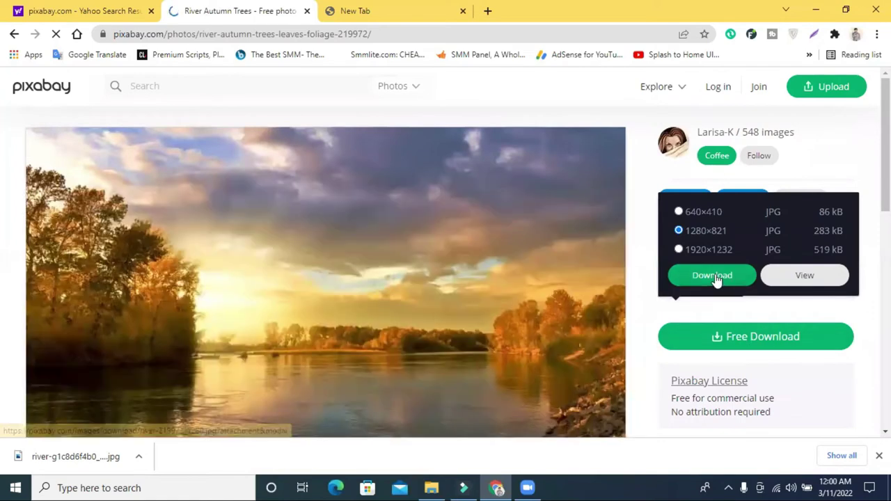
left_click(716, 279)
Step: Complete the traffic lights image verification and download the autumn river photo
left_click(363, 273)
left_click(467, 244)
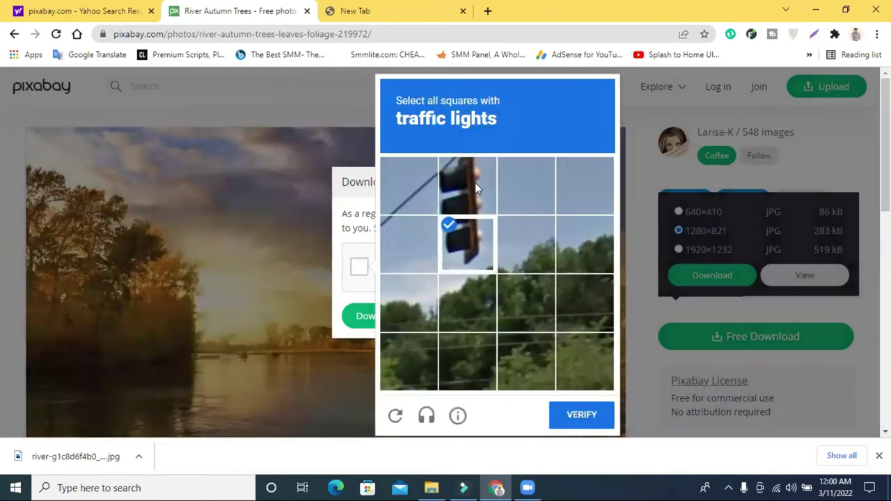
left_click(474, 183)
left_click(580, 413)
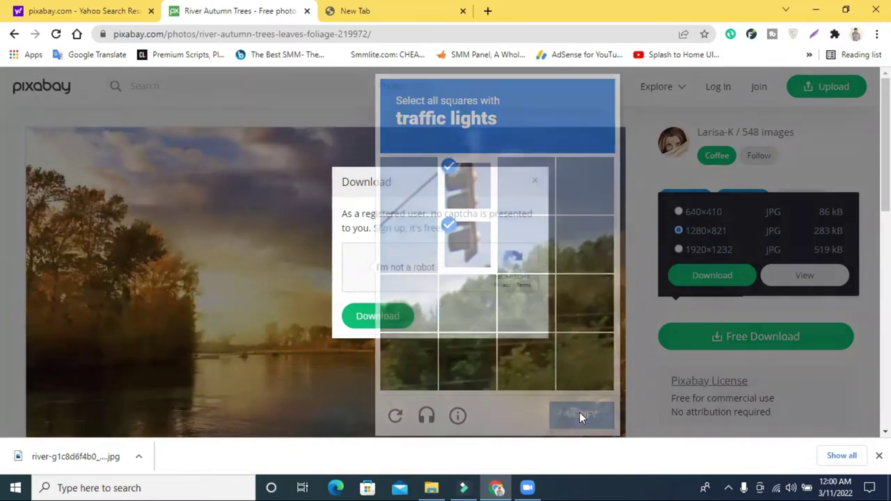
left_click(390, 324)
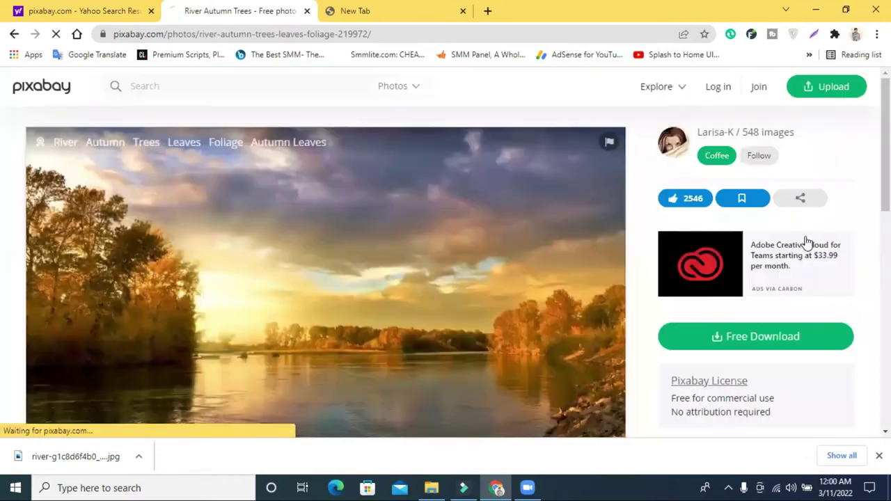
Step: Open the related pink sunset tree silhouette photo, request its 1280×796 download and start the robot check
scroll(773, 335, "down", 7)
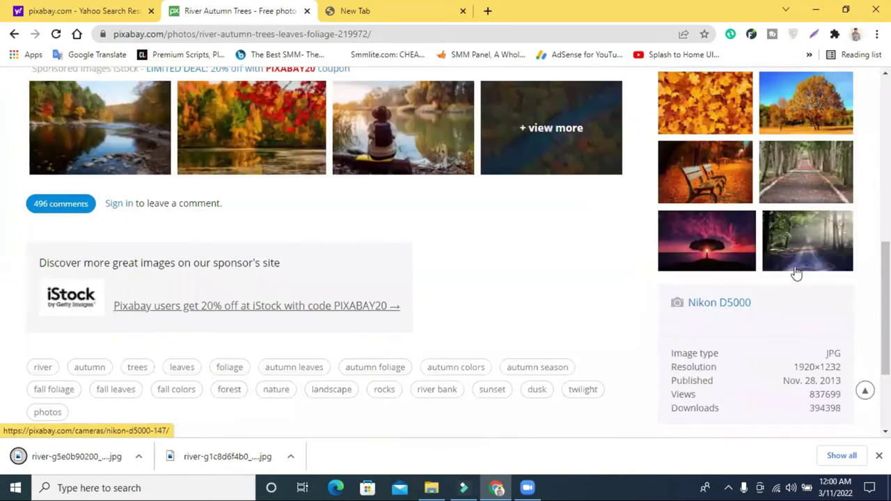
left_click(716, 255)
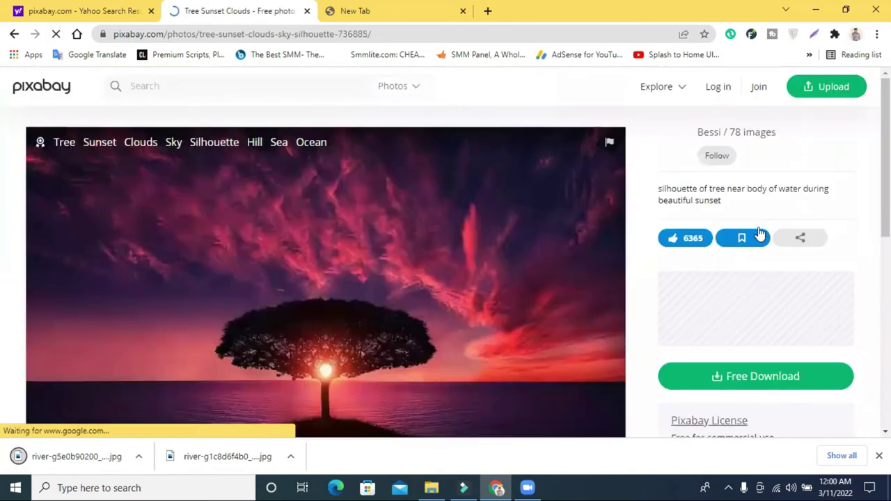
left_click(759, 384)
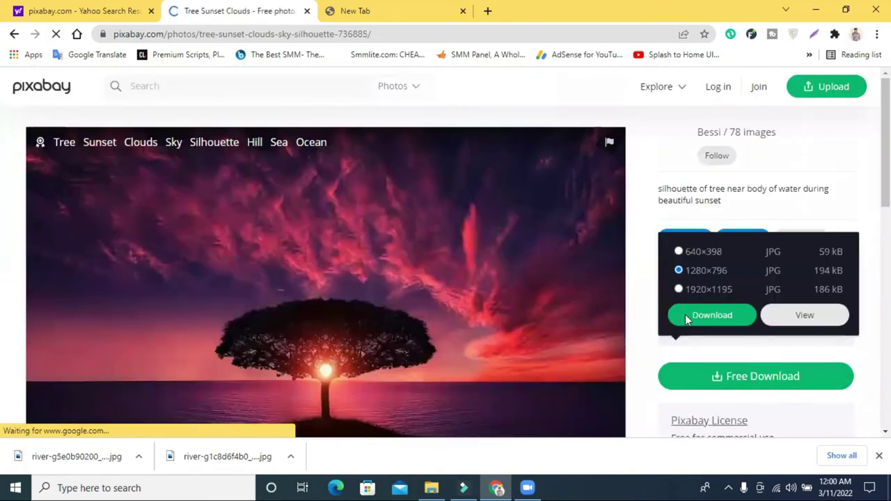
left_click(705, 315)
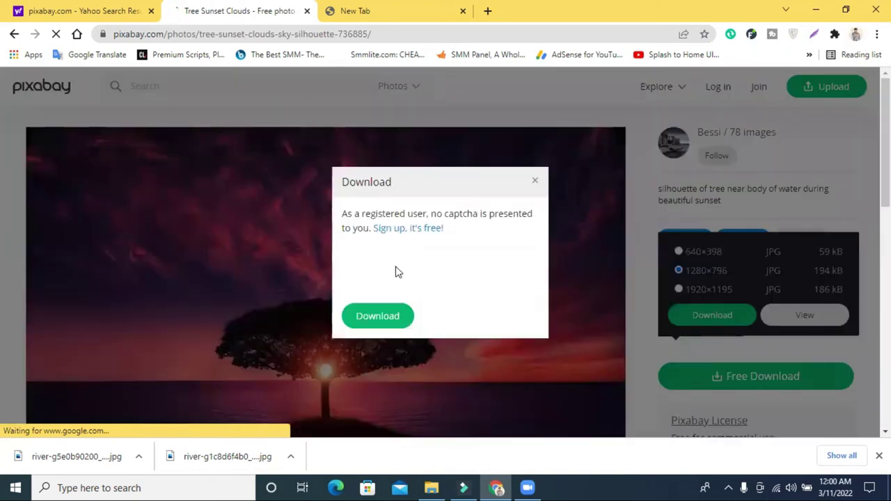
left_click(379, 272)
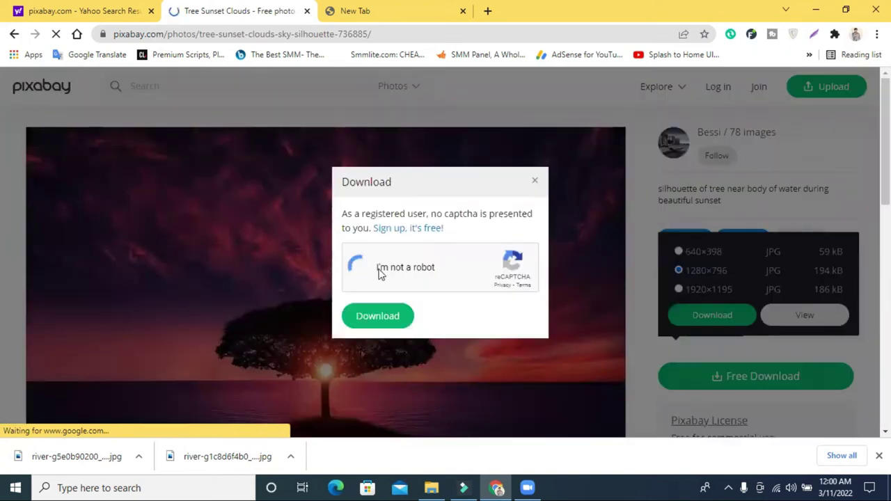
Step: Mark and submit the overpass squares in the chimneys challenge and skip the traffic lights challenge
left_click(506, 234)
left_click(467, 184)
left_click(411, 254)
left_click(416, 192)
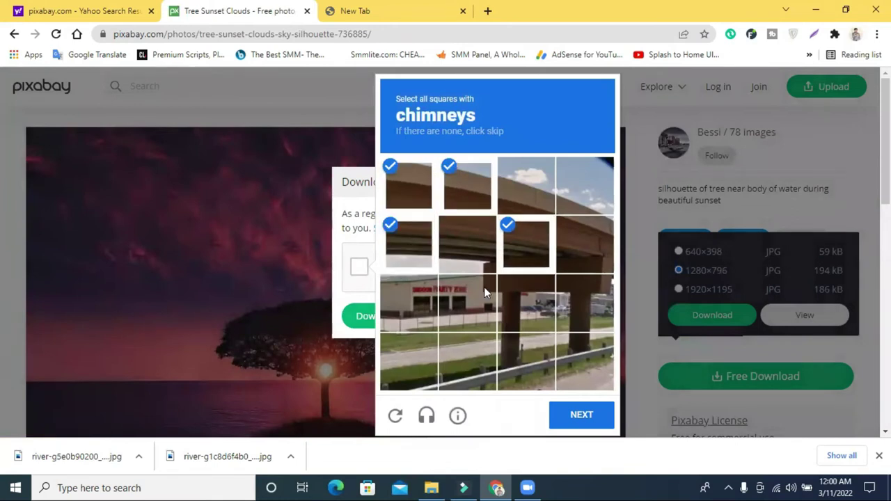
left_click(484, 291)
left_click(477, 257)
left_click(519, 200)
left_click(600, 224)
left_click(594, 201)
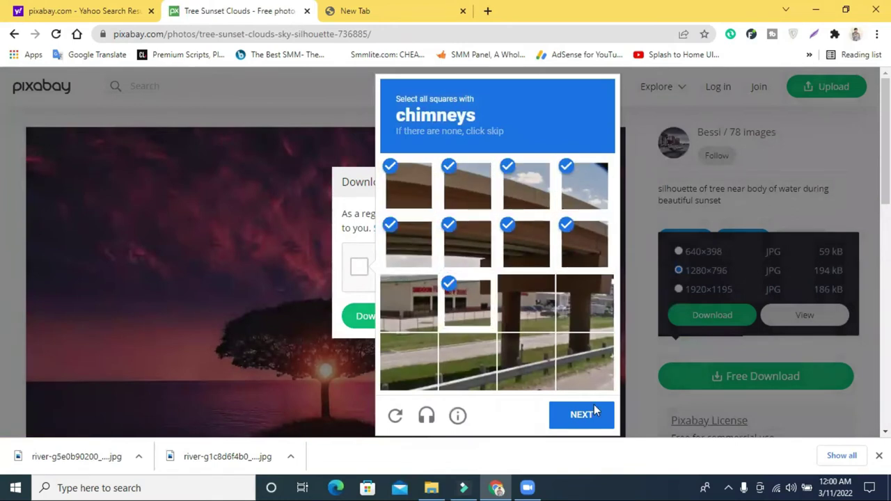
left_click(594, 409)
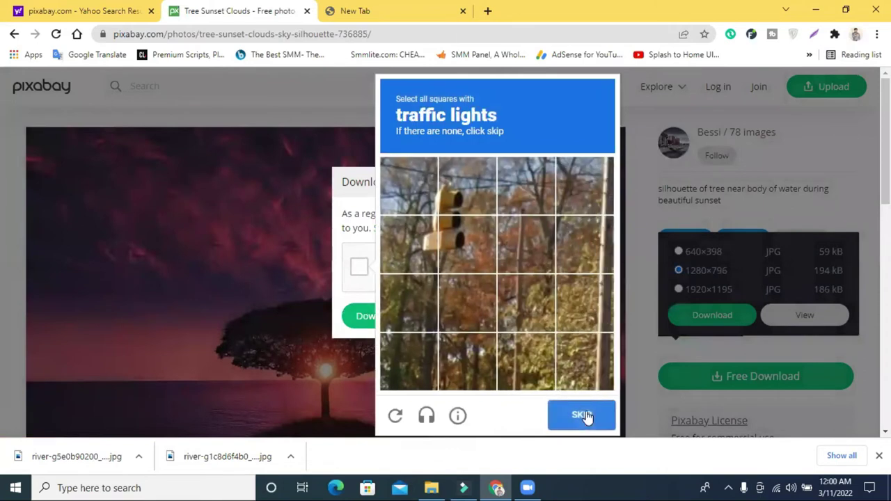
left_click(585, 415)
Step: Select the crosswalk images in the verification challenge and submit the selection
left_click(417, 198)
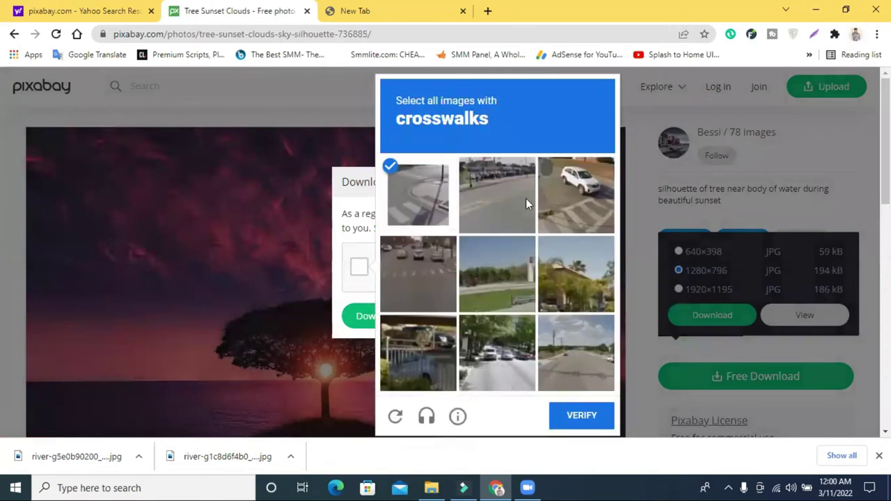
left_click(574, 196)
left_click(418, 288)
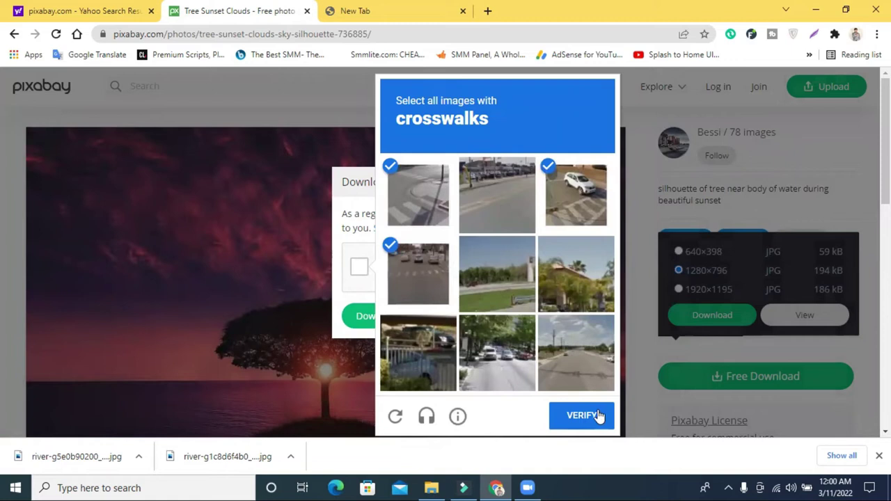
left_click(513, 212)
left_click(582, 415)
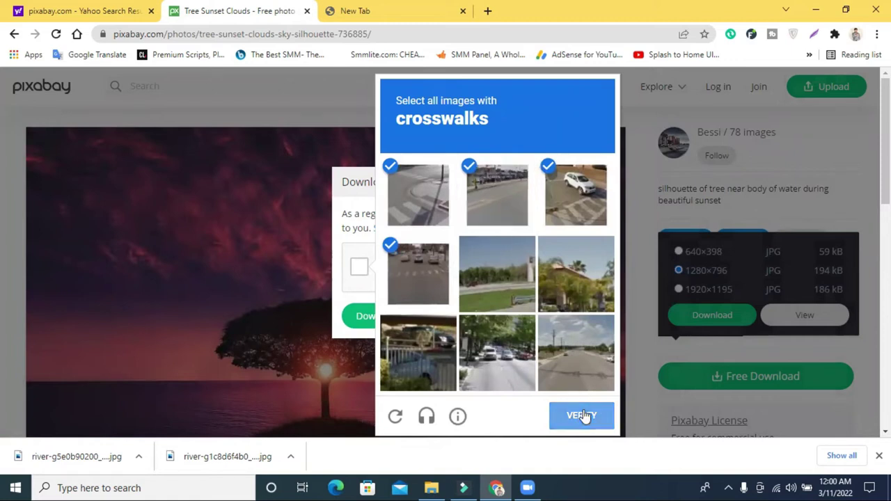
Step: Complete the traffic lights verification by marking its four squares and download the sunset tree photo
left_click(552, 239)
left_click(585, 244)
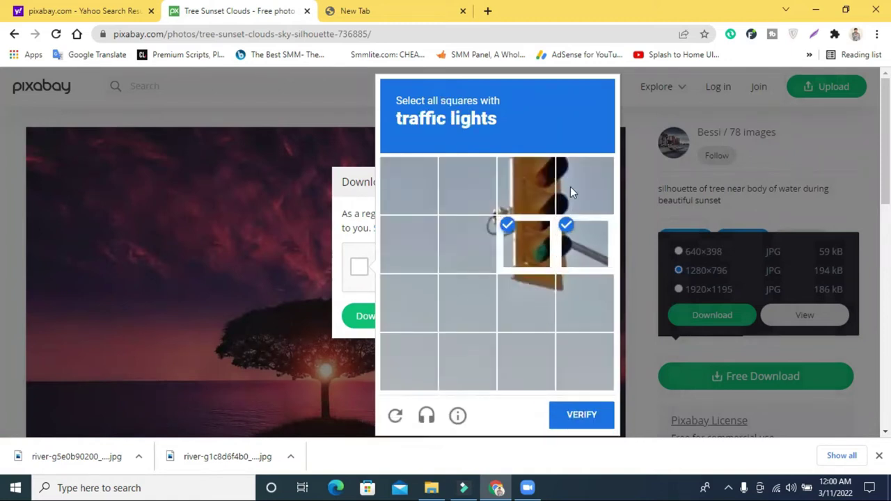
left_click(570, 187)
left_click(526, 187)
left_click(603, 412)
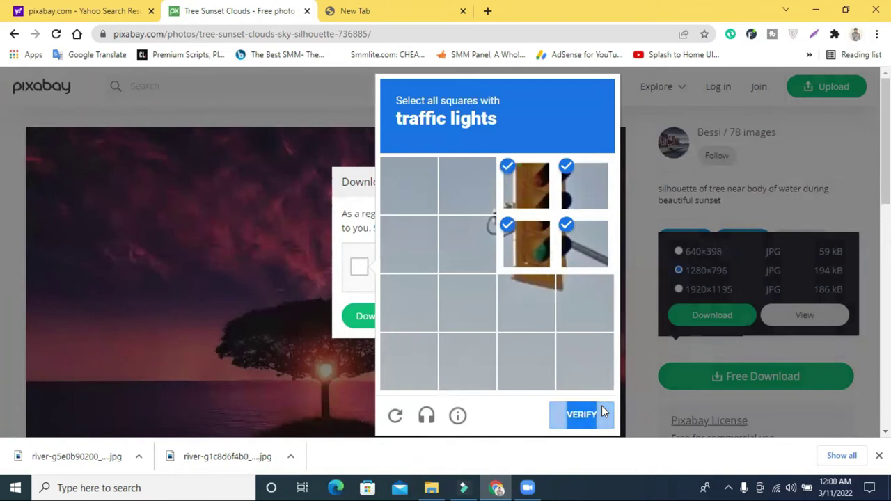
left_click(364, 329)
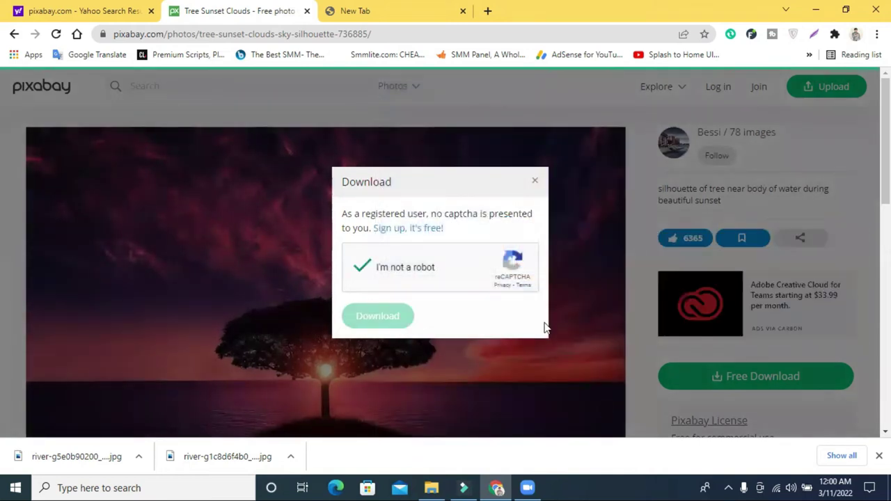
Step: Open the related photo of a green tree under cloudy sky, request its 1280×852 download and start the robot check
scroll(740, 302, "down", 10)
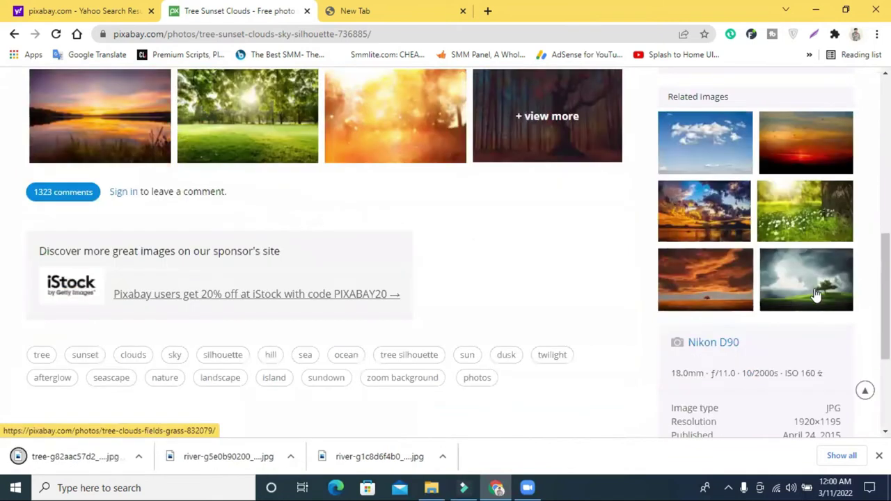
left_click(821, 293)
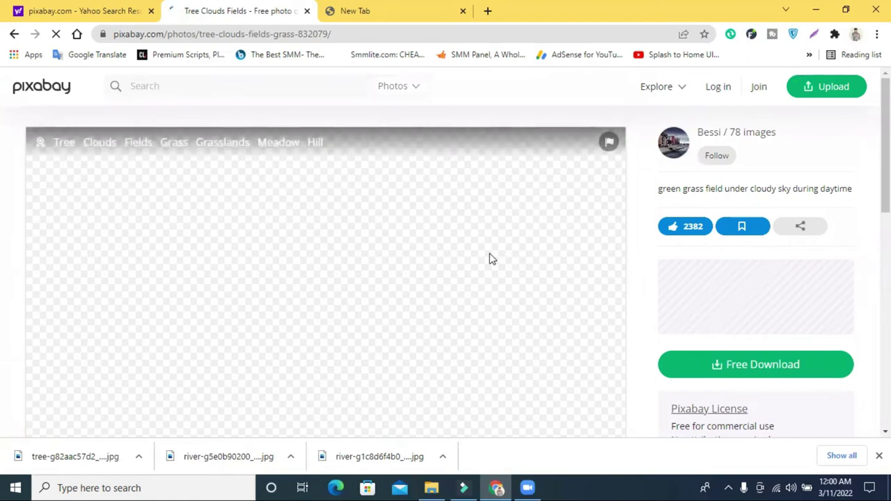
scroll(490, 259, "down", 1)
scroll(491, 259, "down", 2)
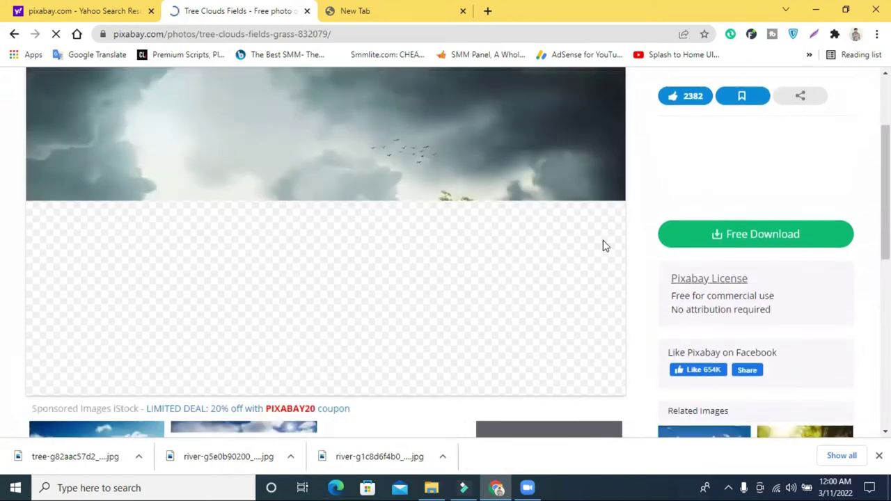
left_click(705, 236)
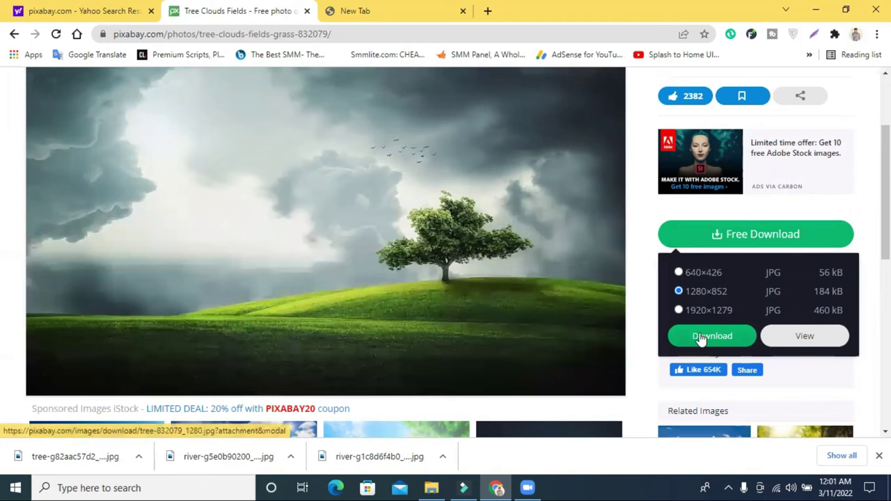
left_click(701, 338)
left_click(370, 268)
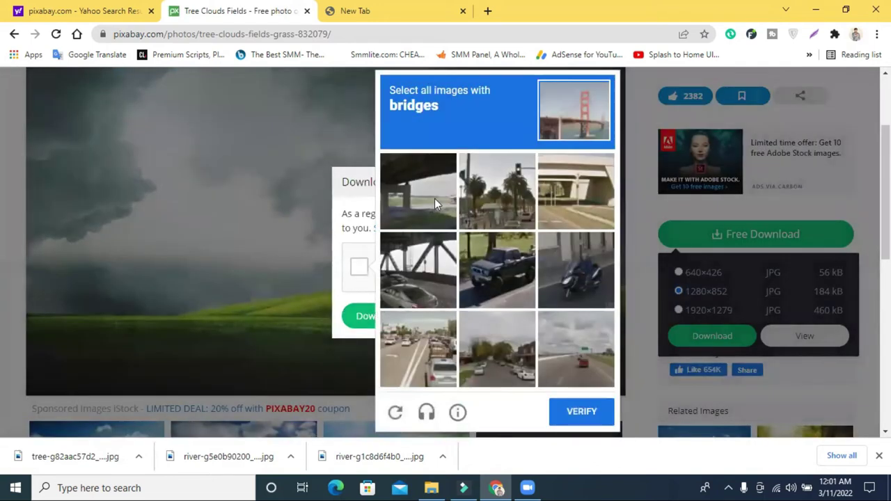
Step: Complete the bridges image verification and download the green tree photo
left_click(434, 199)
left_click(574, 194)
left_click(569, 410)
left_click(386, 317)
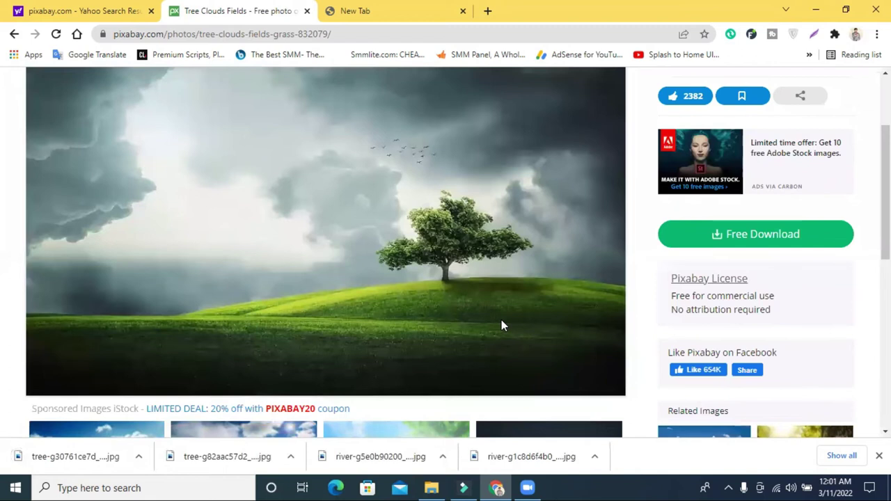
Step: Close the Pixabay photo tab and the spare browser tab, keeping only the search results
scroll(499, 324, "down", 5)
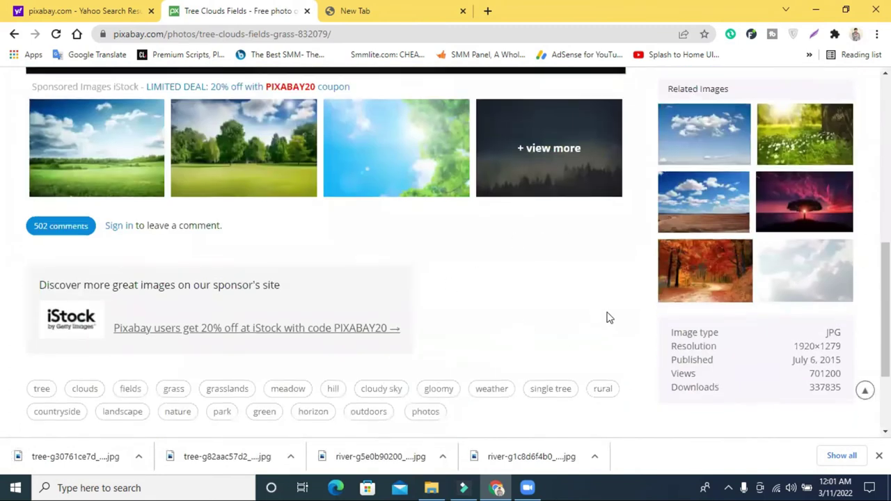
scroll(609, 314, "up", 2)
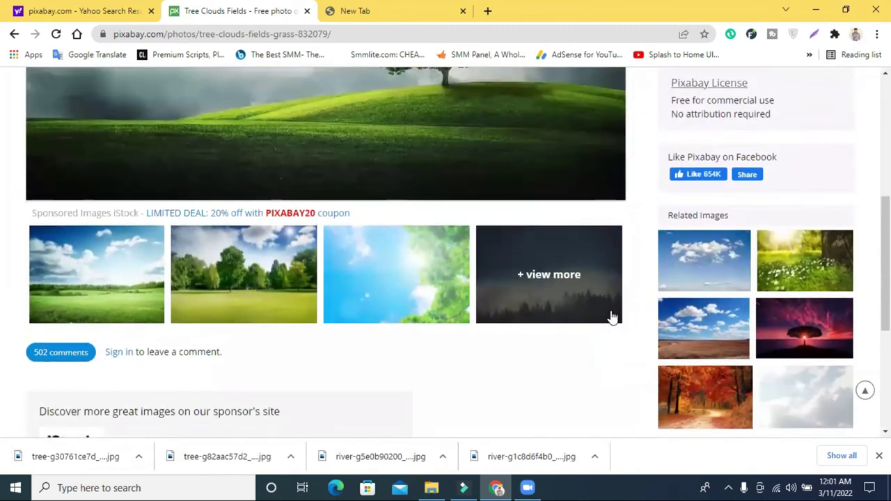
left_click(307, 11)
left_click(307, 11)
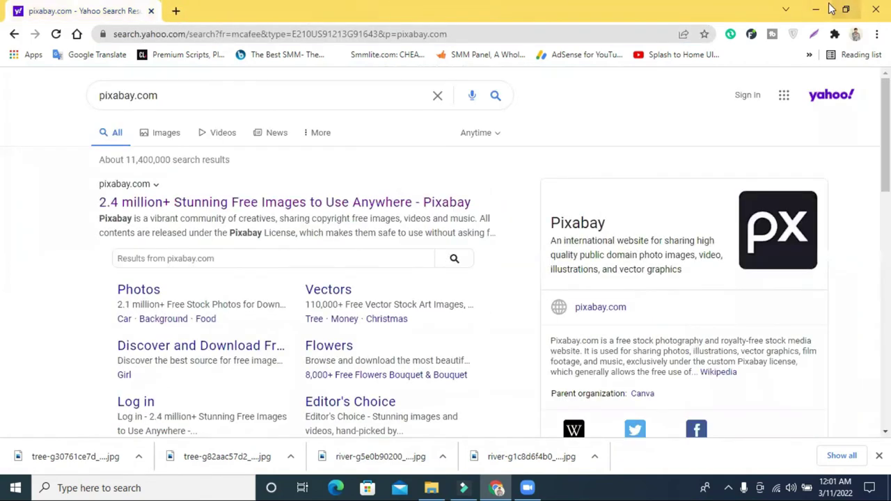
Step: Minimize Chrome, check the downloaded photos in the Downloads folder in File Explorer and switch to Filmora
left_click(818, 8)
left_click(431, 487)
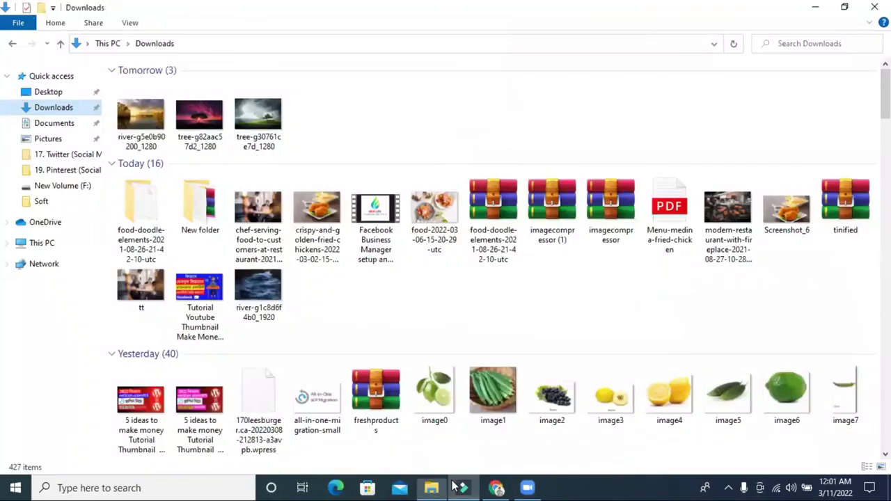
left_click(461, 488)
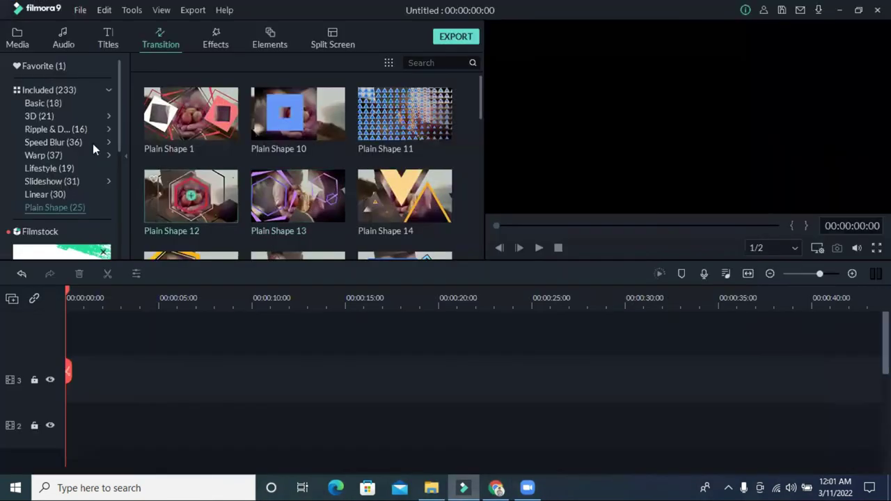
Step: Delete the Facebook Business Manager video from the project media folder and confirm its removal
left_click(17, 39)
left_click(206, 122)
right_click(206, 122)
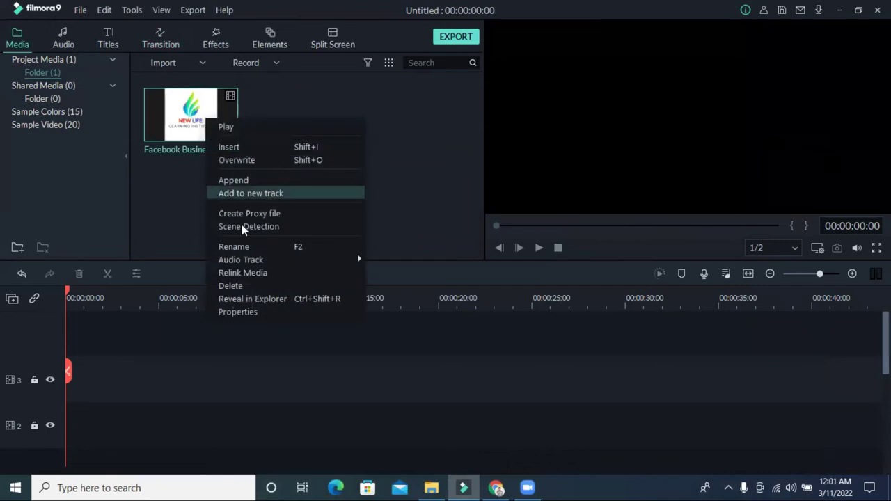
right_click(165, 97)
left_click(195, 262)
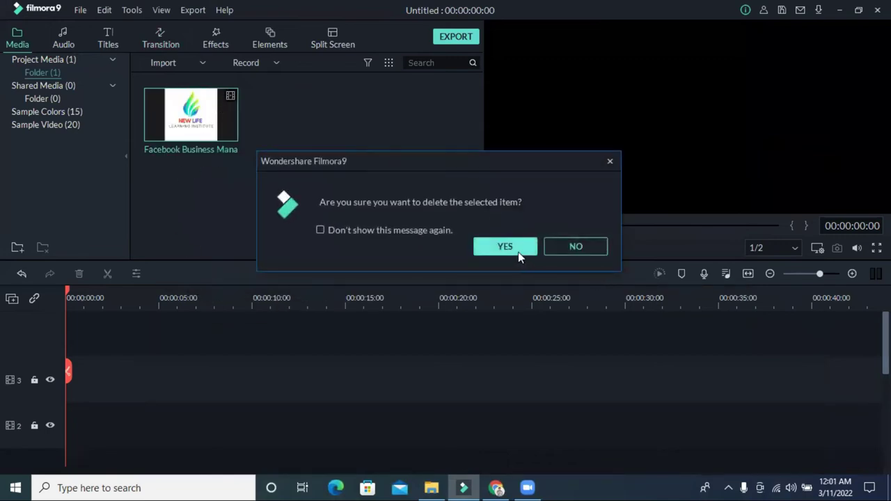
left_click(518, 250)
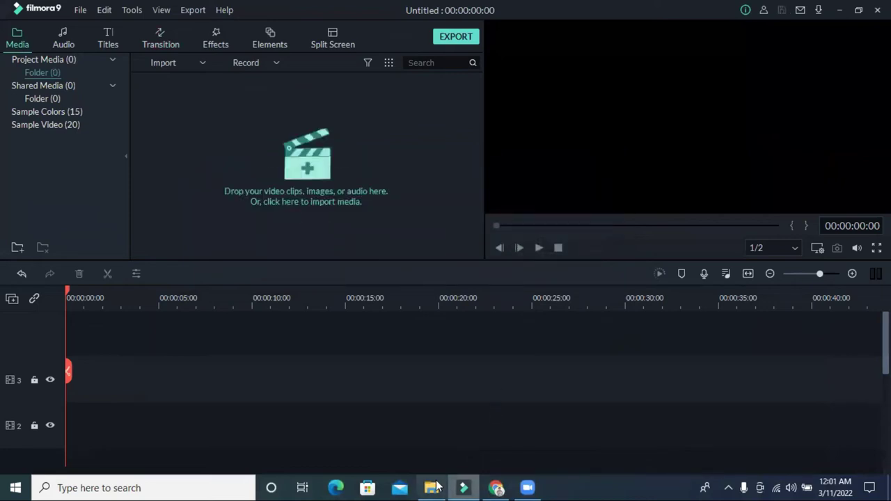
Step: Import the three newly downloaded tree and river photos from the Downloads folder and place them in sequence at the start of video track 2
left_click(433, 487)
left_click_drag(302, 125, 144, 111)
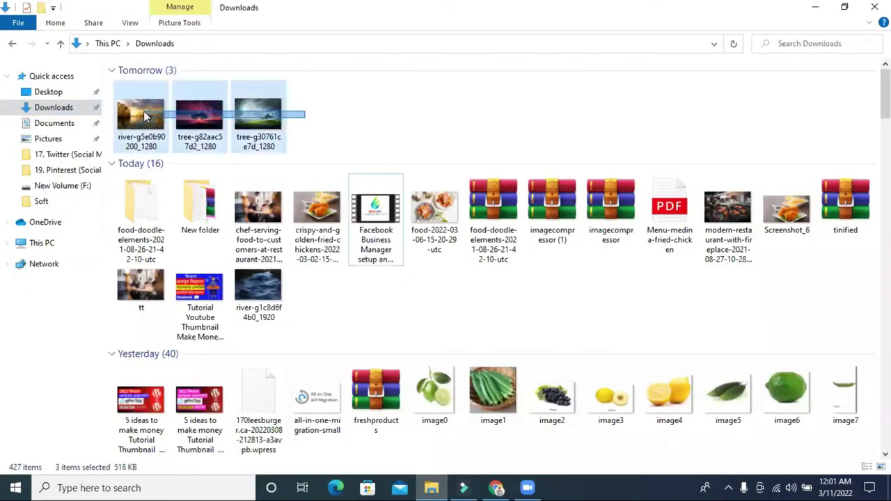
left_click_drag(197, 125, 323, 182)
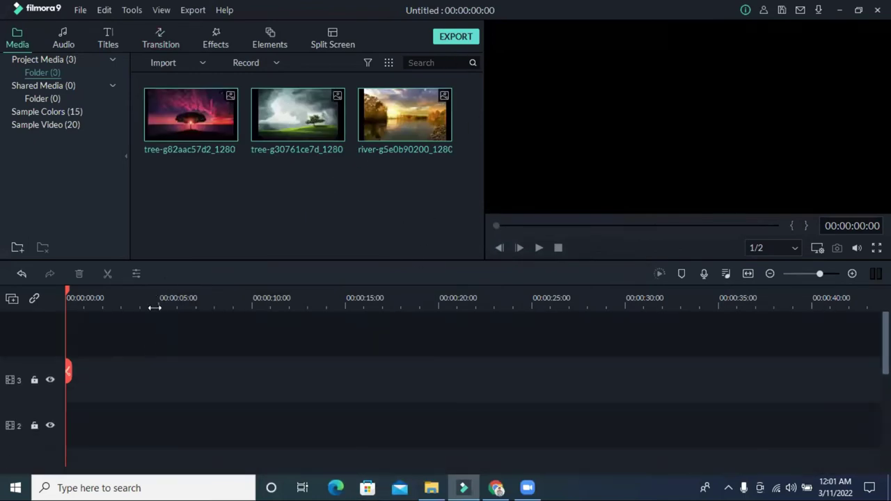
left_click_drag(206, 129, 43, 404)
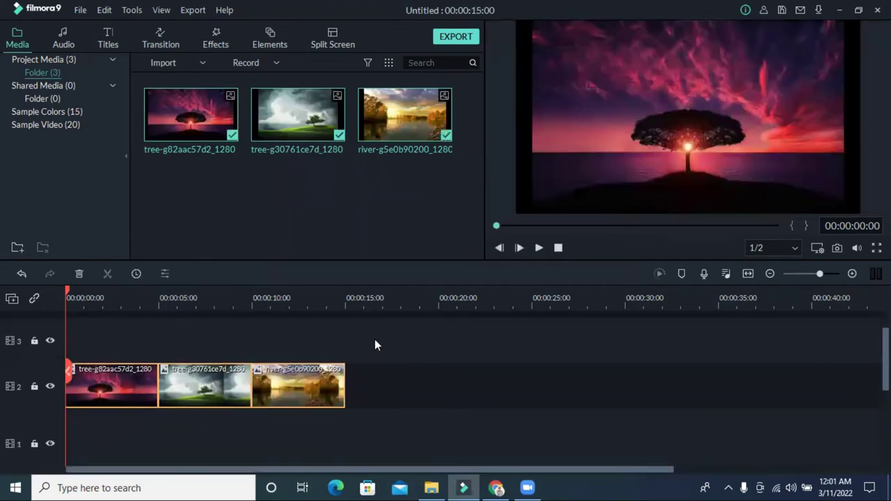
left_click(475, 358)
Step: Stretch the red-sky tree photo horizontally on both sides so it covers the black bars in the preview frame
left_click(540, 248)
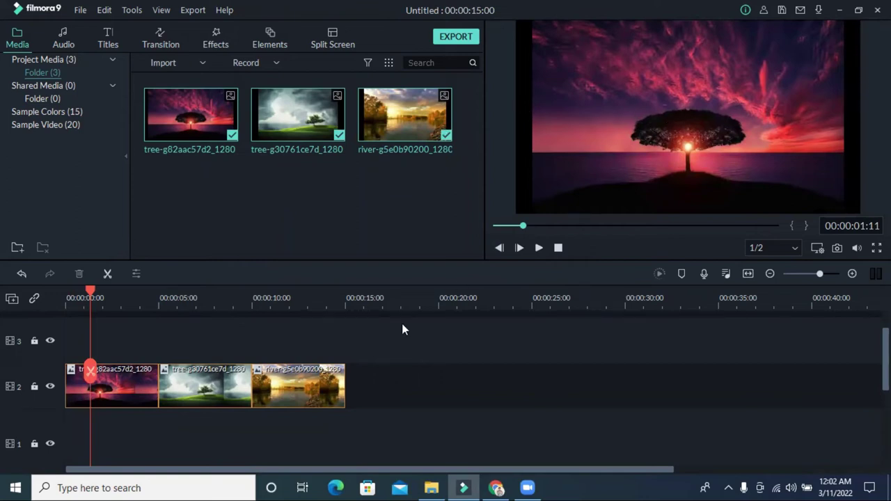
left_click(180, 383)
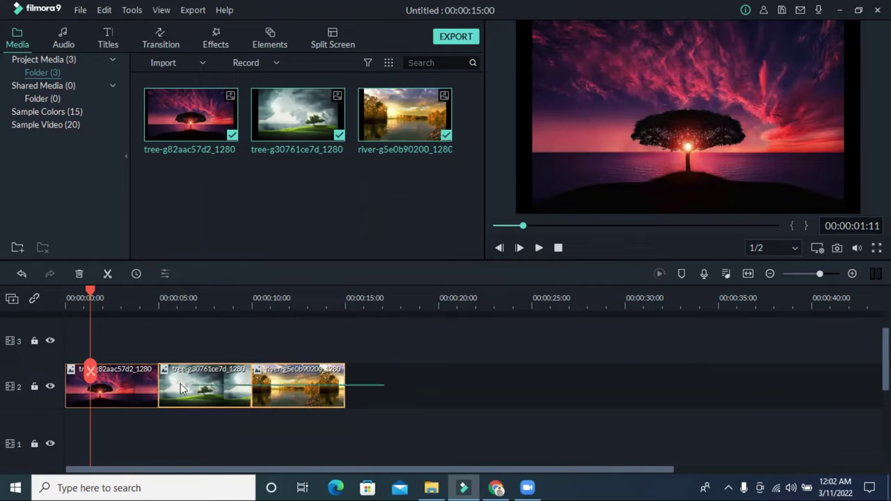
double_click(588, 177)
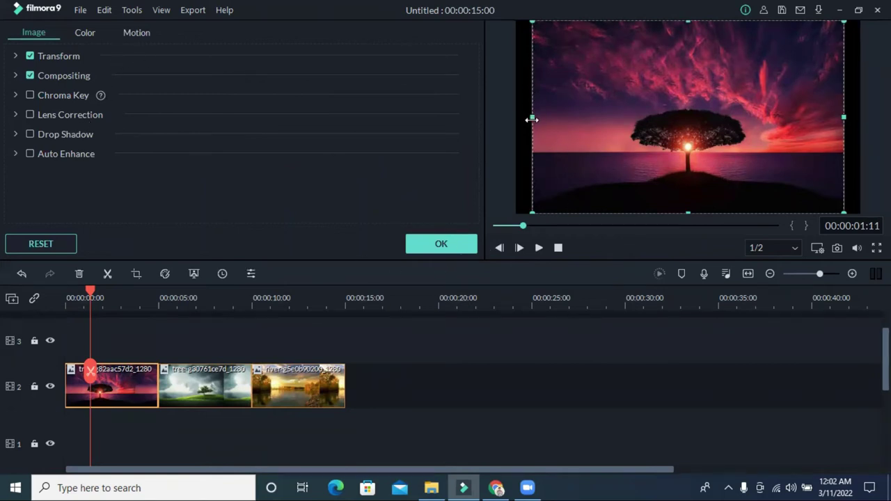
left_click_drag(532, 118, 513, 119)
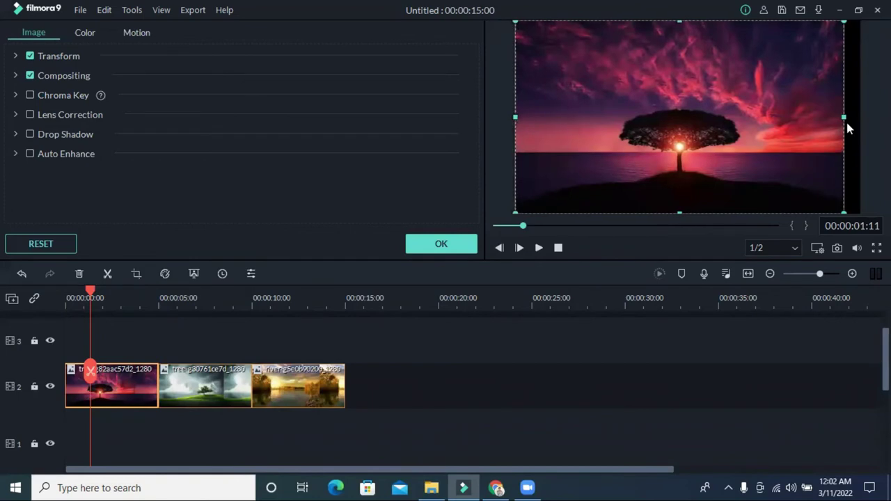
left_click_drag(847, 117, 868, 118)
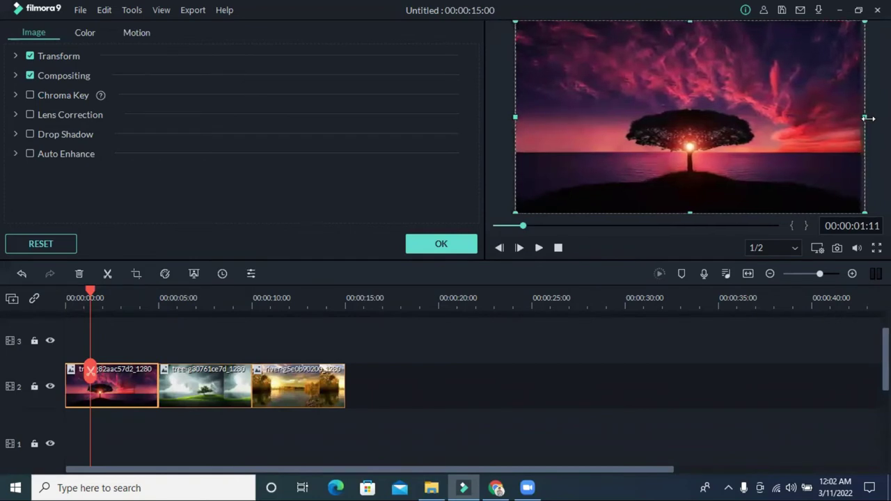
Step: Stretch the green tree photo horizontally on both sides to fill the preview frame
left_click_drag(93, 296, 184, 310)
left_click(630, 110)
left_click_drag(544, 115, 516, 116)
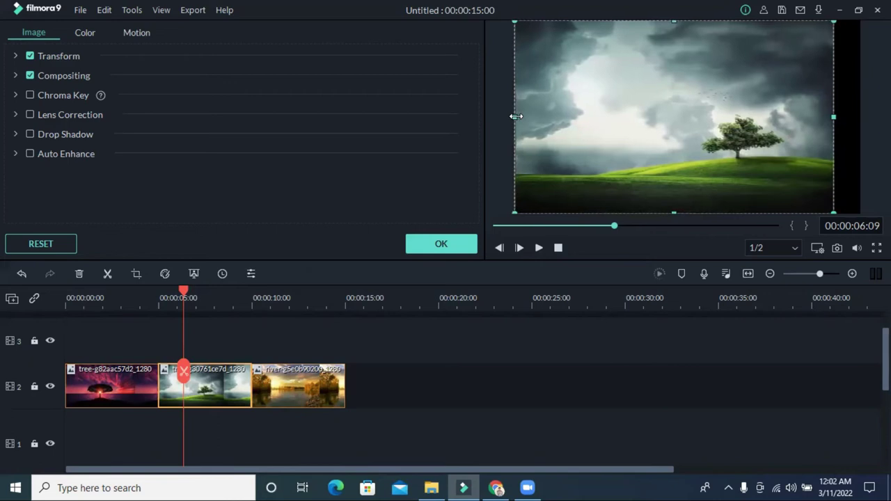
left_click_drag(834, 114, 861, 116)
Step: Widen the river photo on both sides until it fills the preview frame
left_click(311, 389)
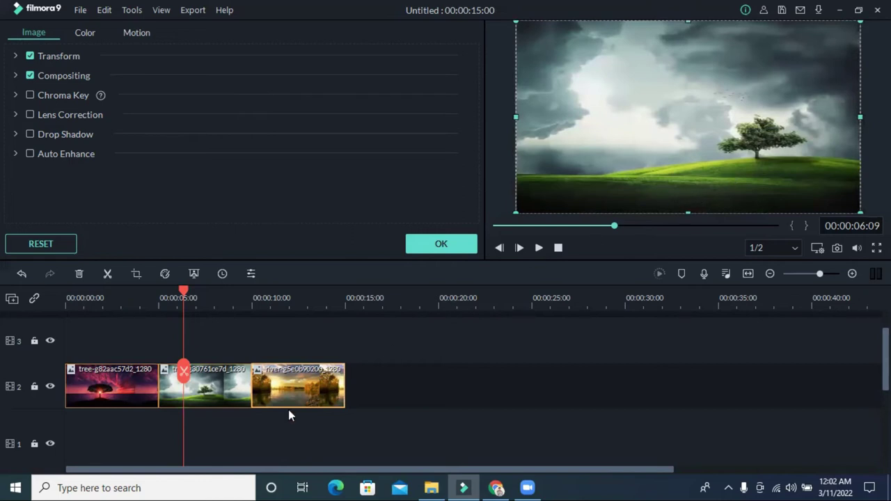
left_click(292, 346)
left_click(305, 304)
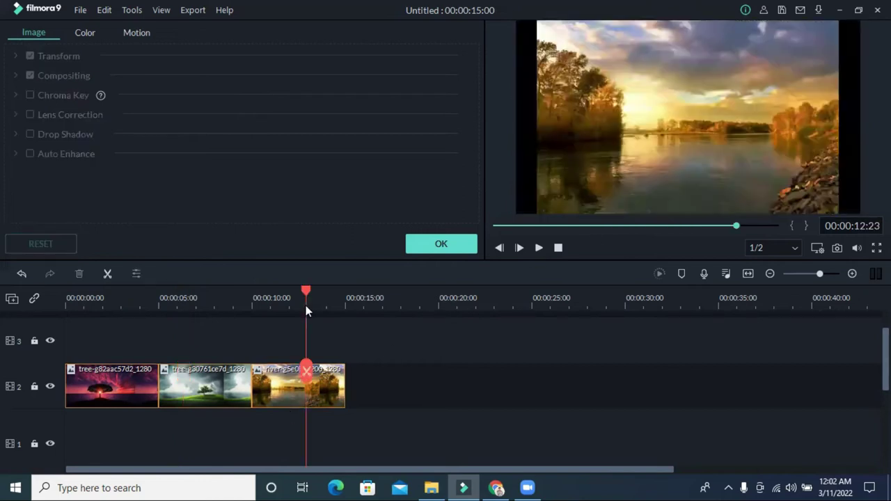
left_click(573, 177)
left_click_drag(534, 120, 515, 120)
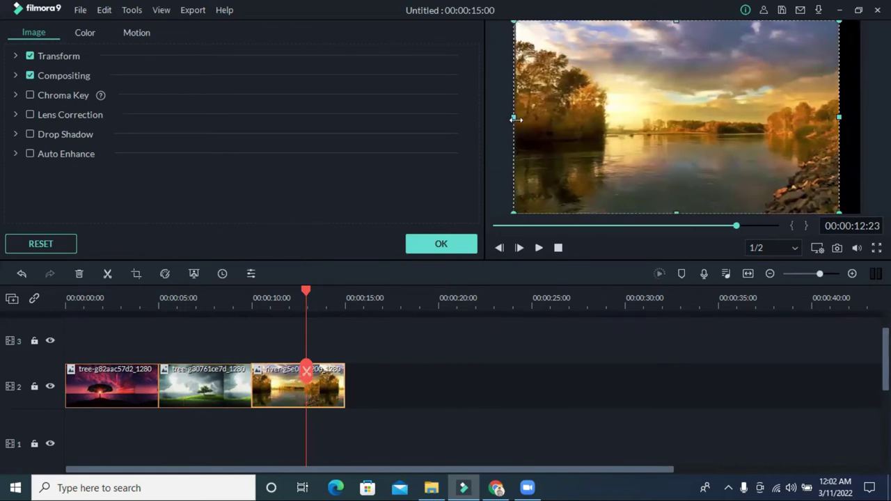
left_click_drag(838, 116, 867, 116)
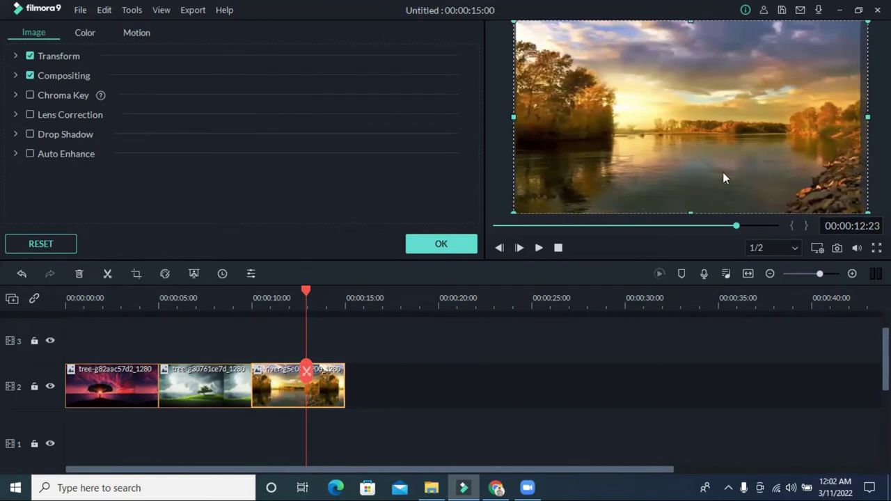
Step: Play the resized photos in full screen, return to the editor, close the image settings and pause playback
left_click(538, 249)
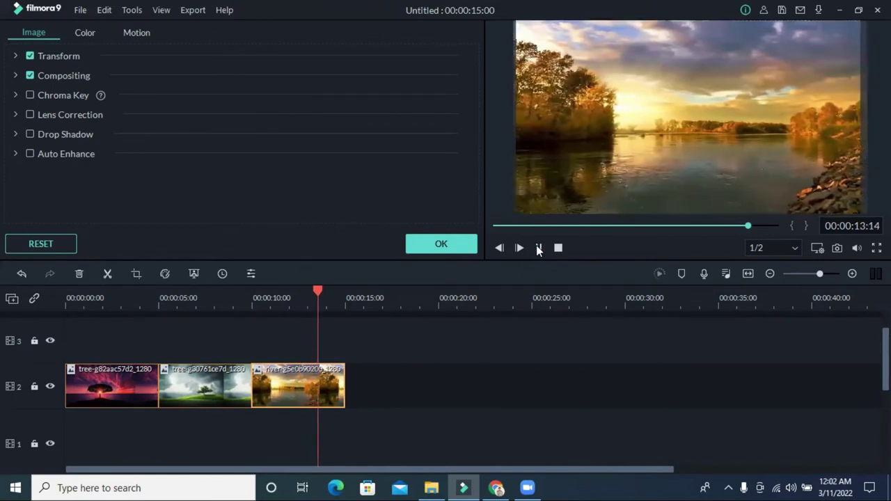
left_click(876, 248)
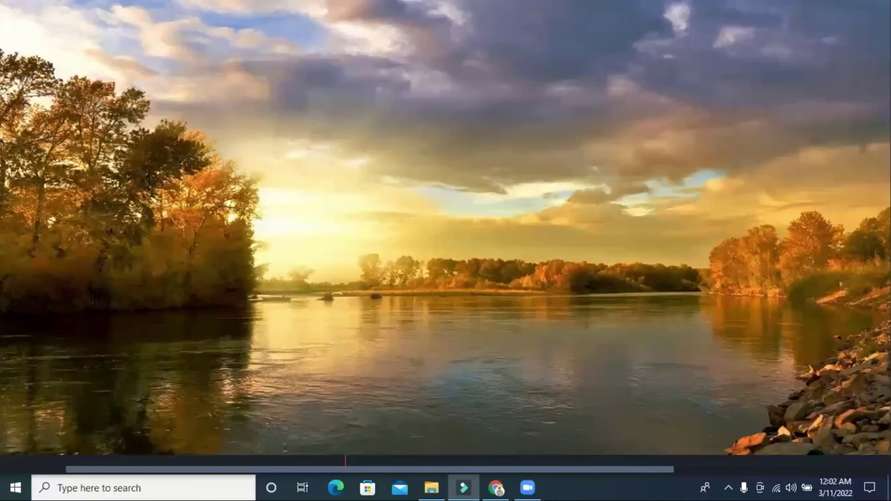
left_click(53, 488)
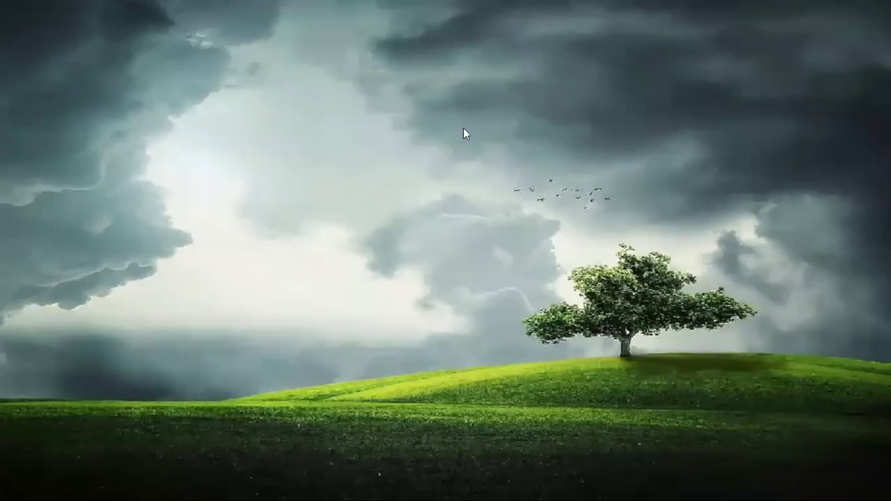
mouse_move(849, 468)
key("Escape")
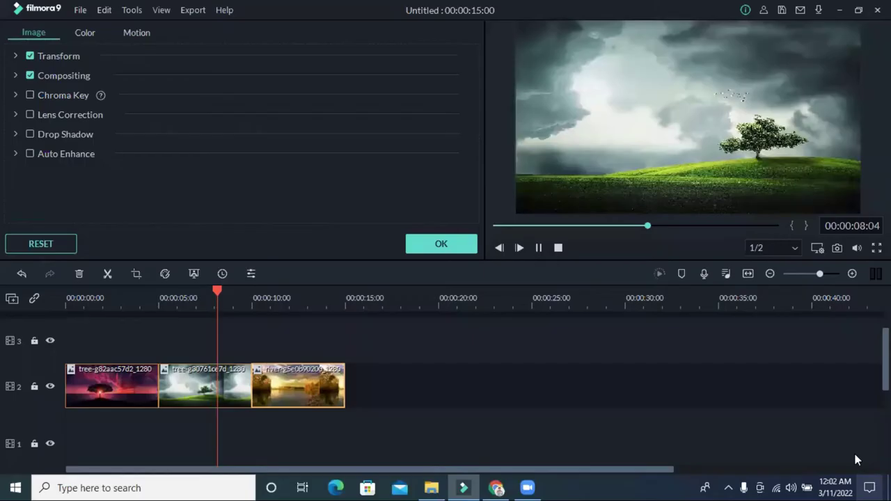
left_click(444, 243)
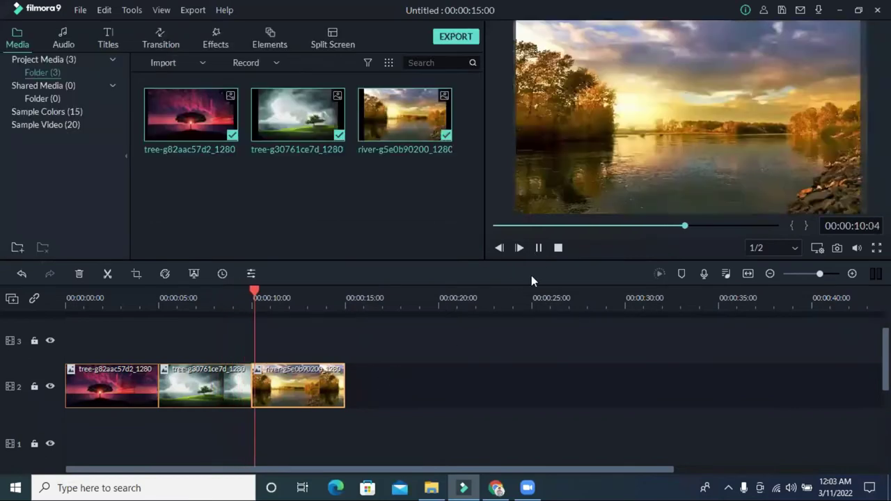
left_click(537, 248)
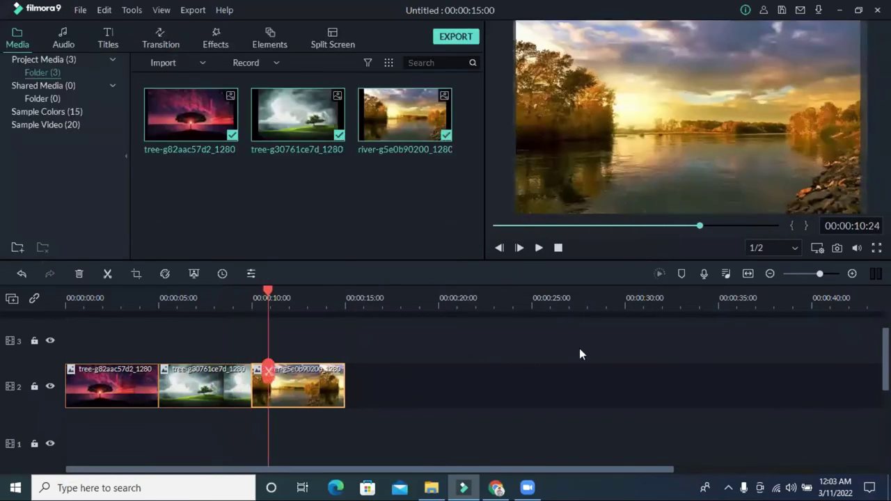
Step: Add the Plain Shape 2 transition between the first two photos and the orange-frame Plain Shape transition between the last two
left_click_drag(269, 296, 158, 305)
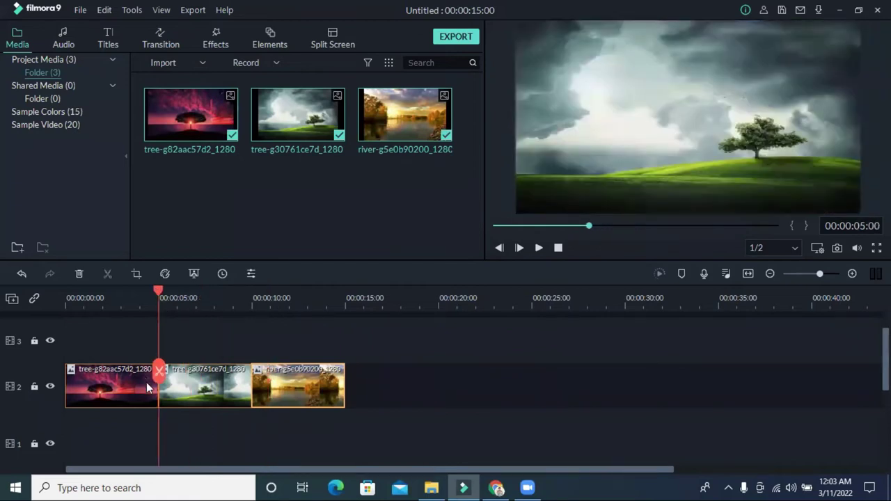
left_click(160, 45)
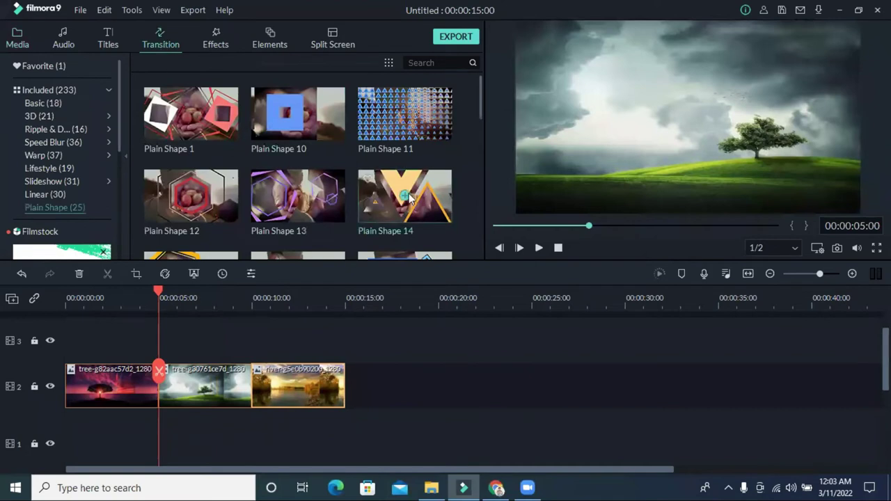
scroll(418, 167, "down", 5)
scroll(415, 166, "up", 3)
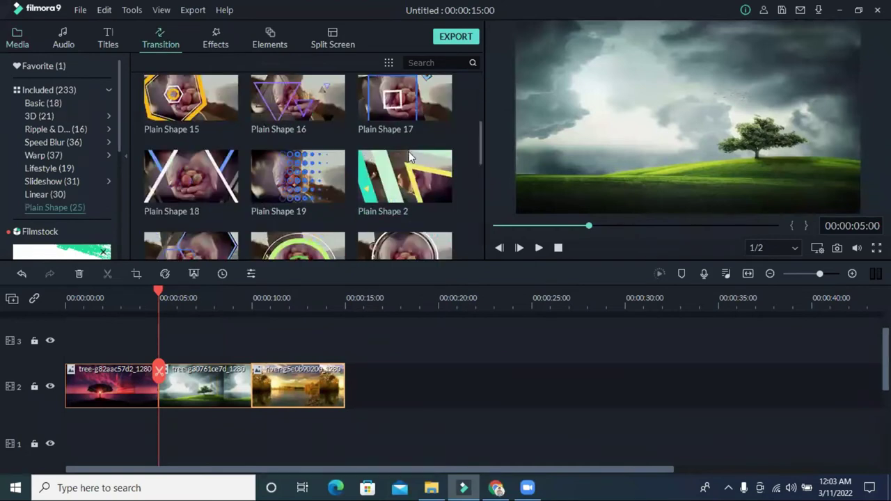
left_click_drag(388, 175, 159, 386)
scroll(383, 190, "down", 2)
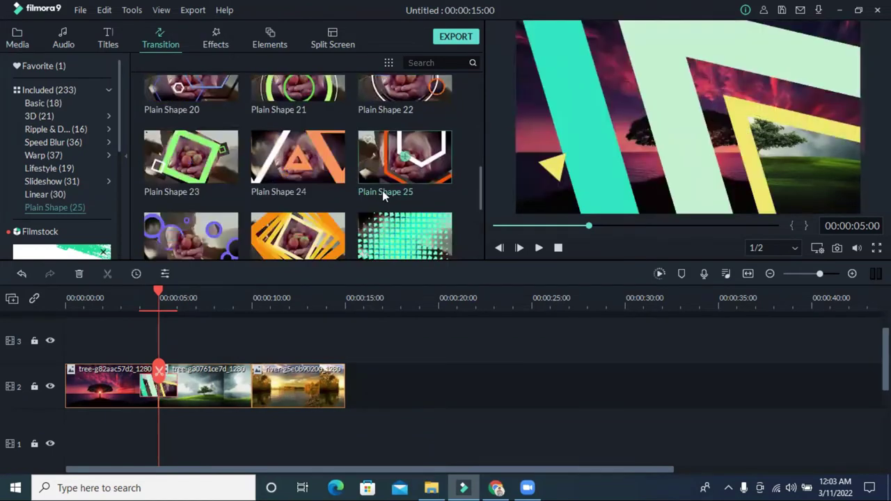
left_click_drag(312, 235, 248, 382)
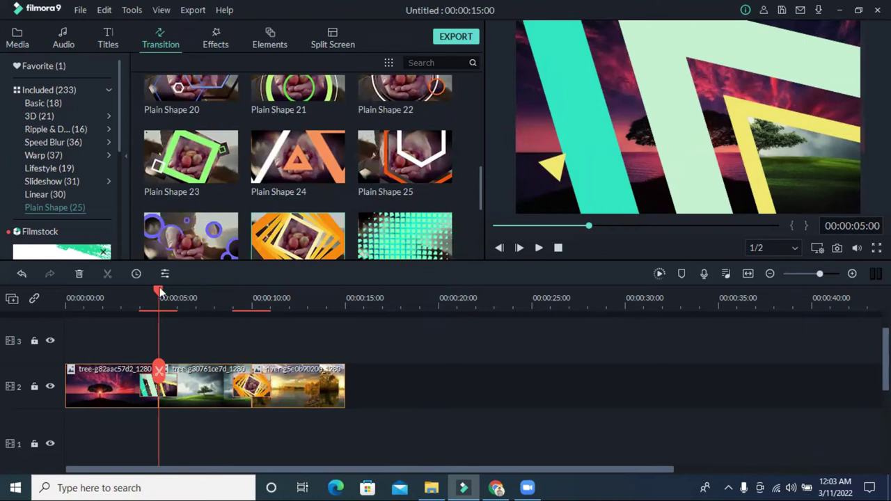
Step: Play the timeline from the beginning through both transitions, pausing on the river photo
left_click_drag(160, 295, 40, 314)
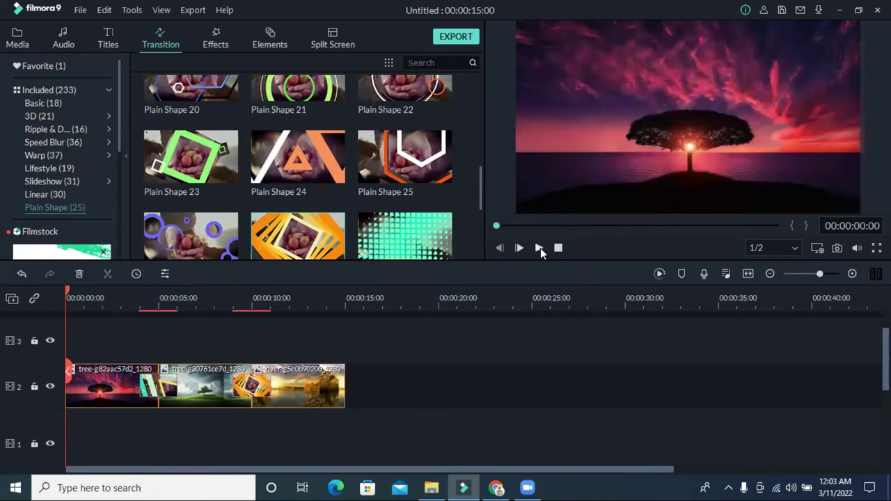
left_click(540, 247)
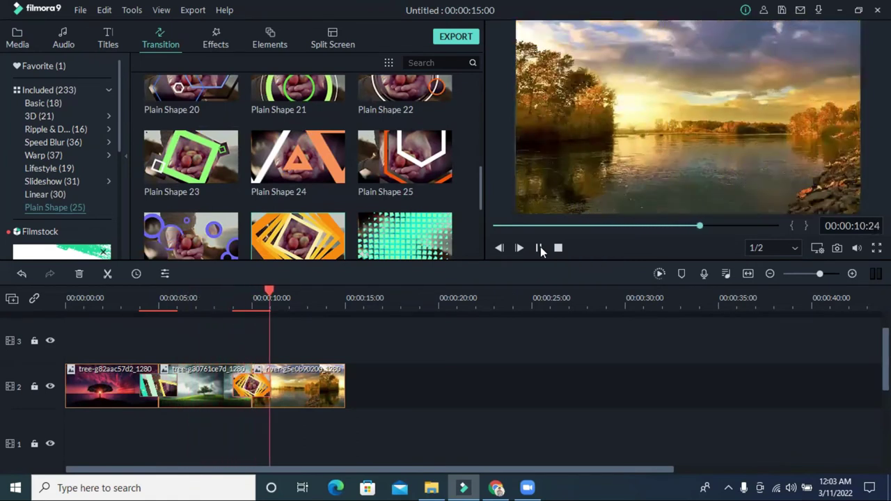
left_click(539, 248)
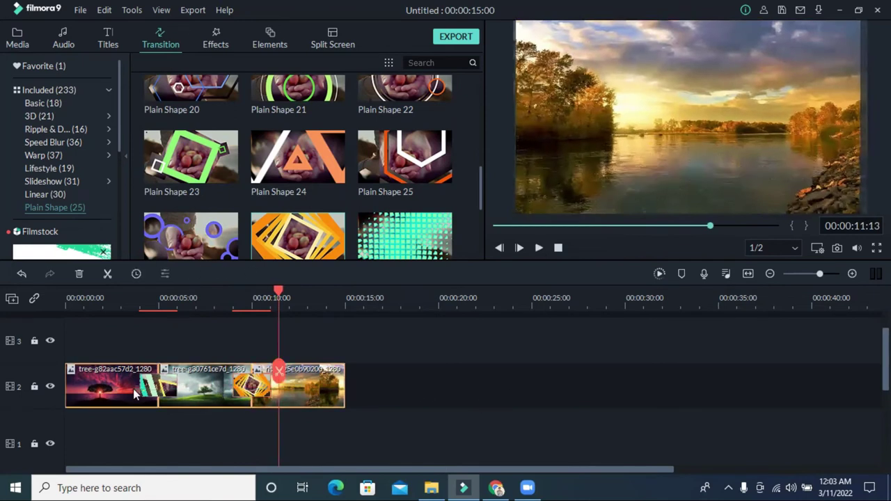
Step: Open the Overlays effects, start downloading Light Leak 4 and preview Light Leak 1
left_click(218, 39)
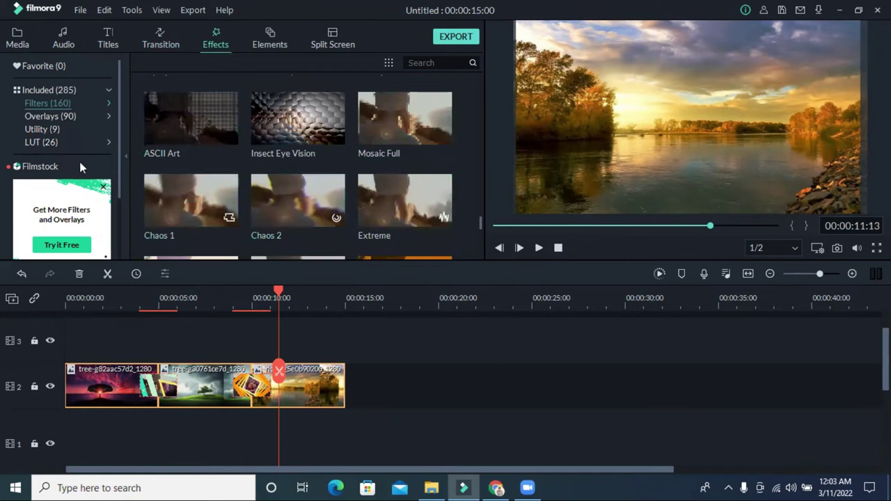
left_click(60, 118)
left_click(55, 138)
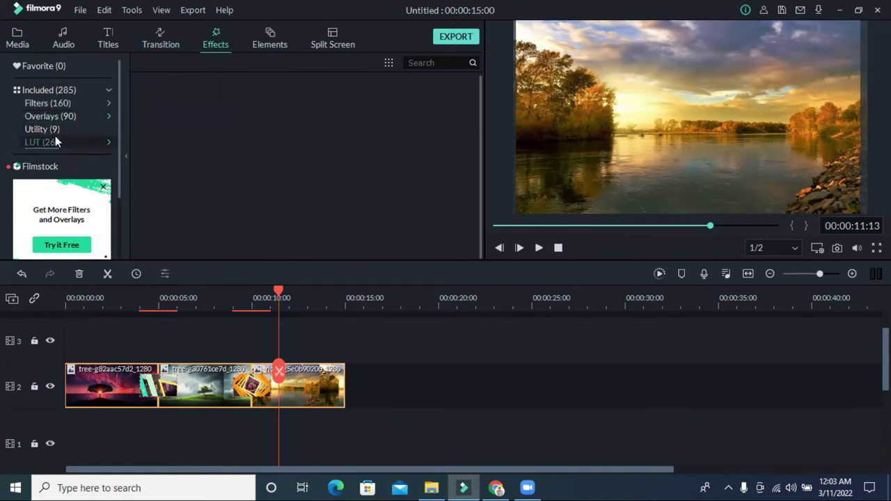
left_click(55, 116)
left_click(325, 210)
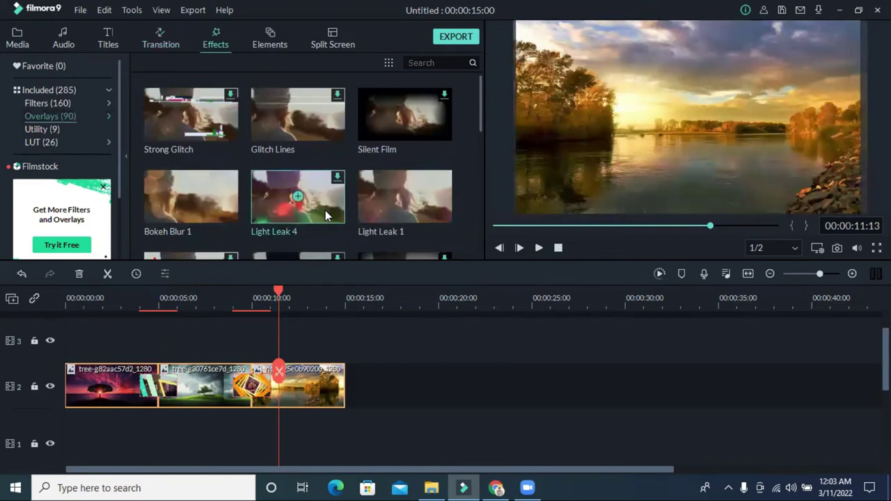
left_click(336, 178)
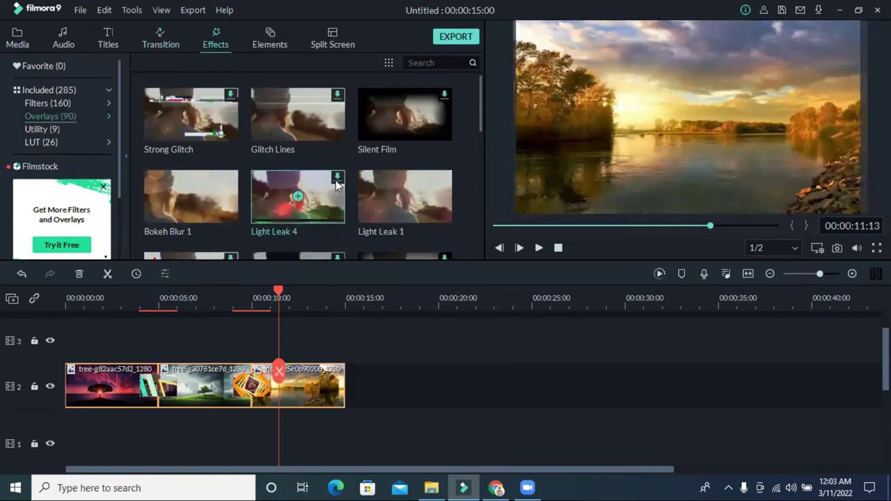
left_click(393, 199)
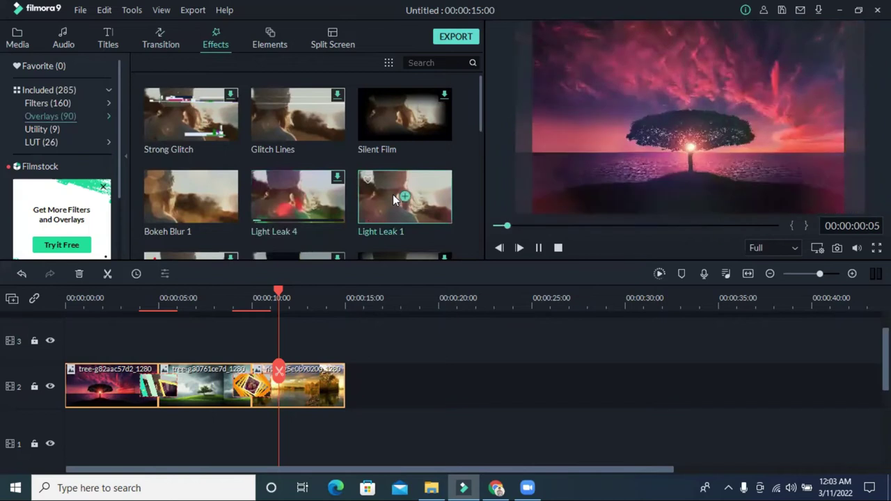
Step: Lay the Light Leak 1 overlay across all three photos on track 3 and play the timeline from the beginning
left_click_drag(392, 195, 60, 360)
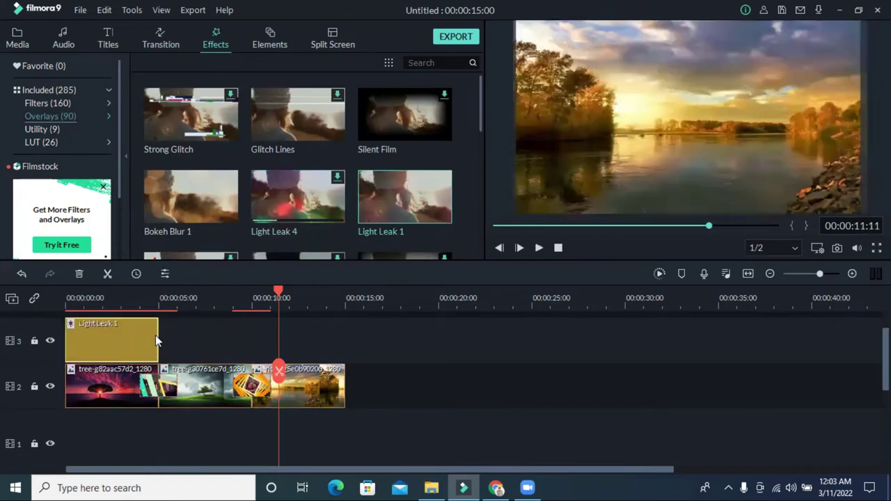
left_click_drag(159, 337, 344, 338)
left_click(499, 248)
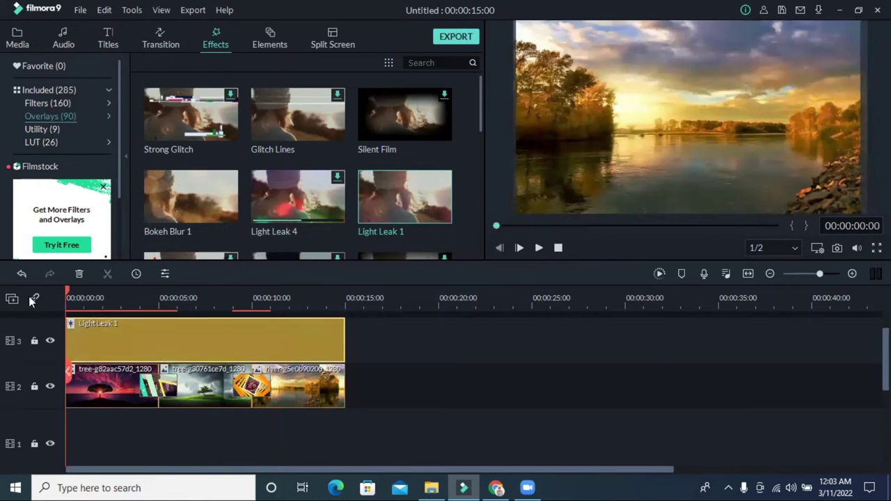
left_click(538, 248)
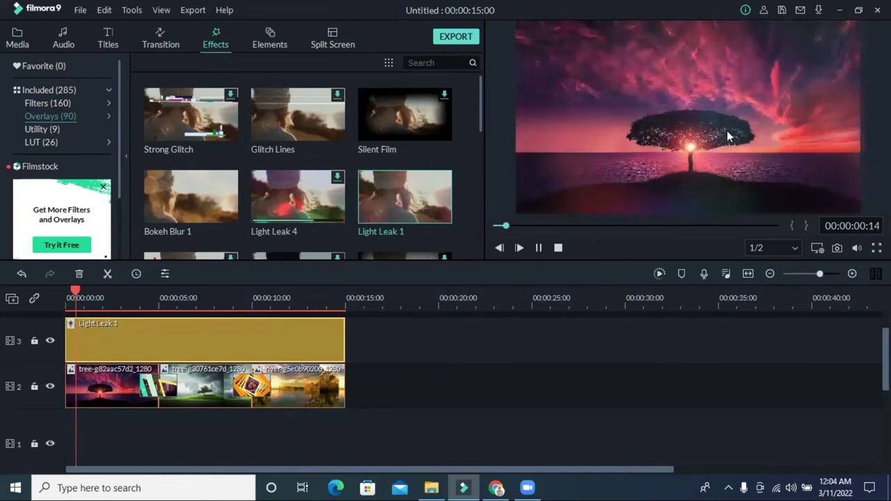
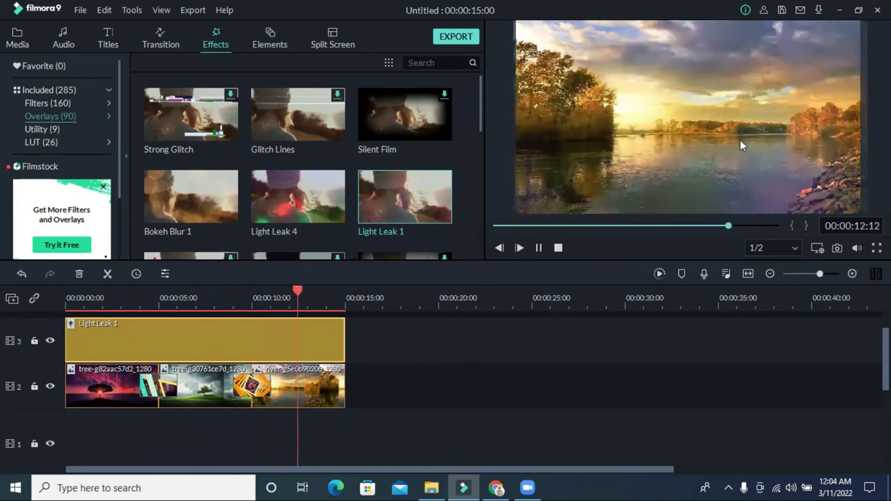
left_click(541, 248)
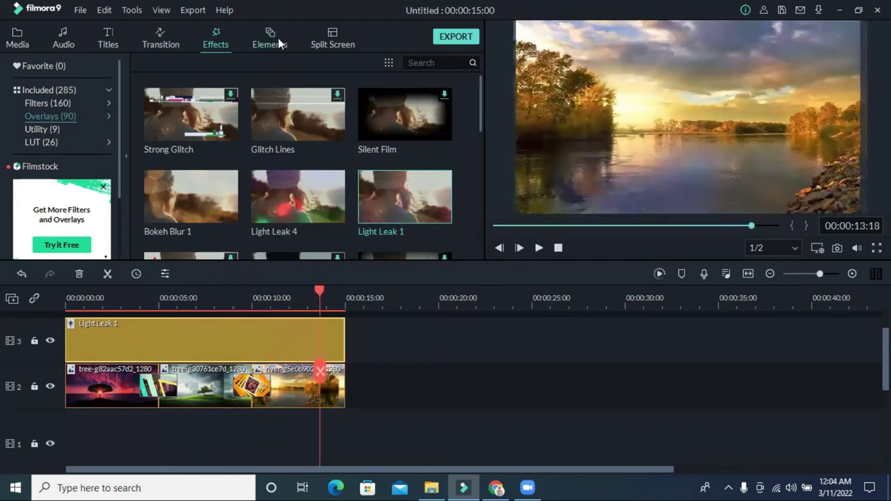
Step: Browse the Web, Pets, Emoji and AR categories of the Elements library
left_click(278, 44)
left_click(50, 142)
left_click(43, 169)
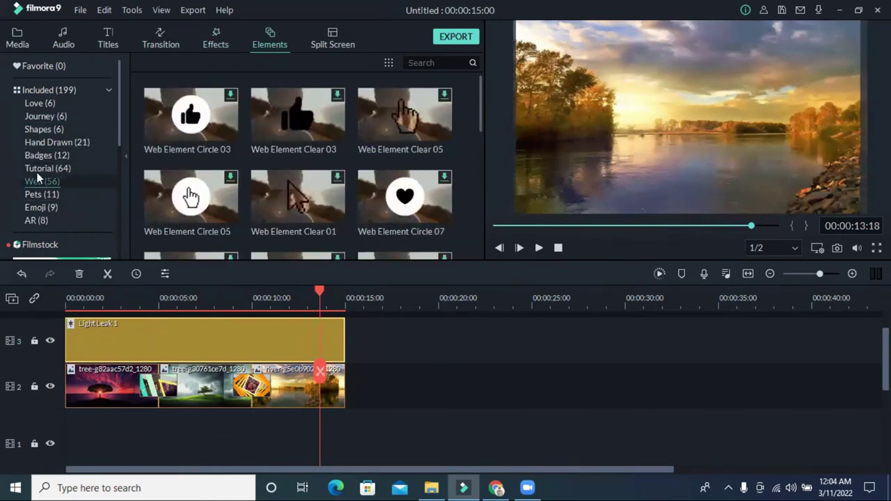
left_click(45, 195)
left_click(45, 210)
scroll(46, 196, "down", 2)
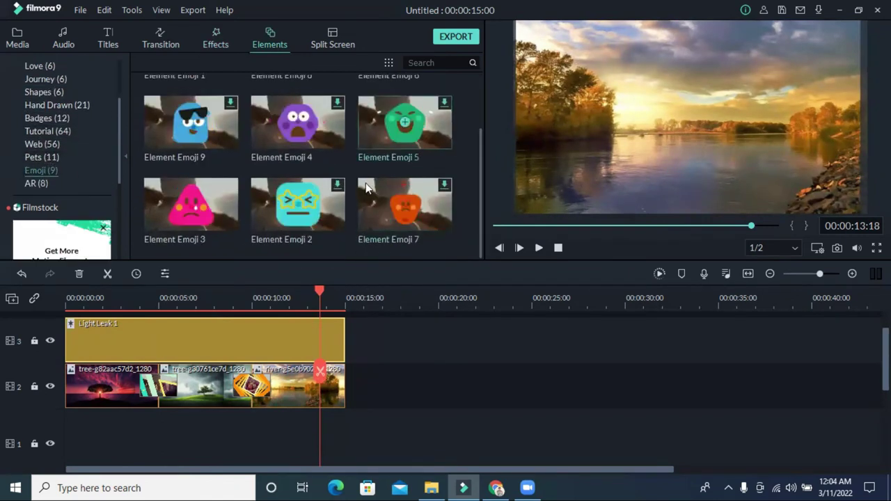
left_click(60, 178)
scroll(73, 173, "down", 1)
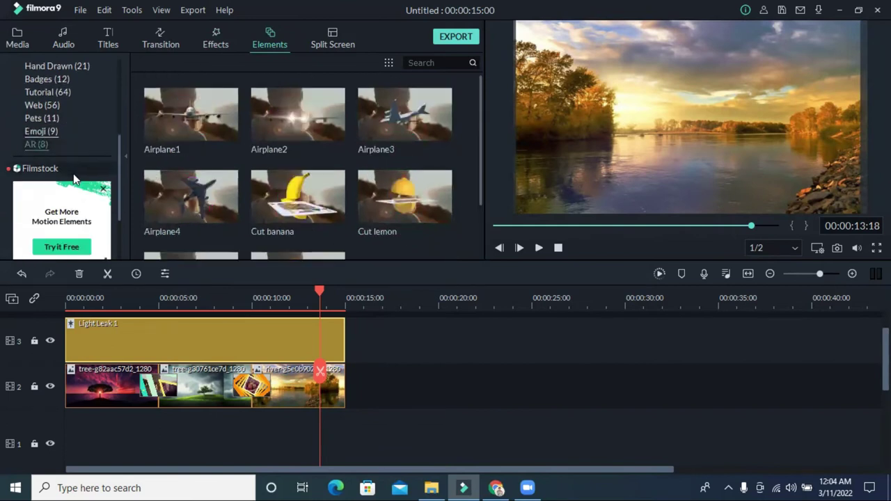
Step: Place the Airplane4 AR element at the start of track 4 and play the timeline from the beginning
mouse_move(203, 131)
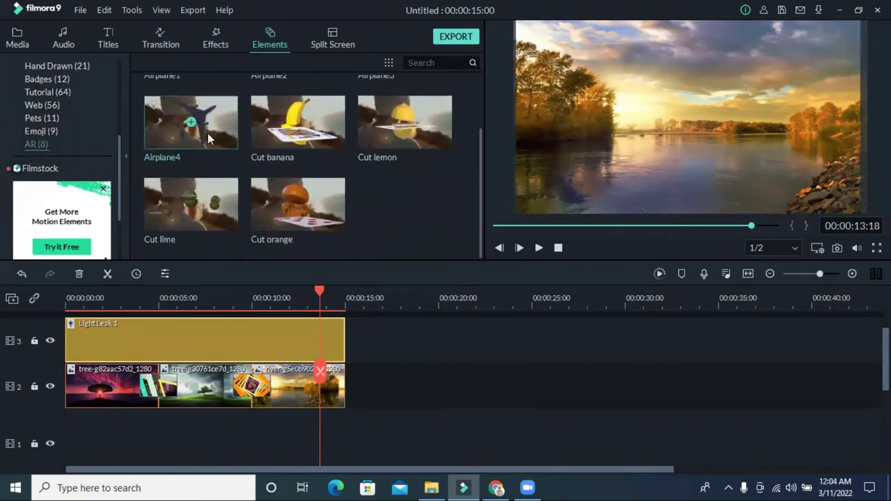
scroll(346, 365, "up", 1)
left_click_drag(209, 139, 70, 360)
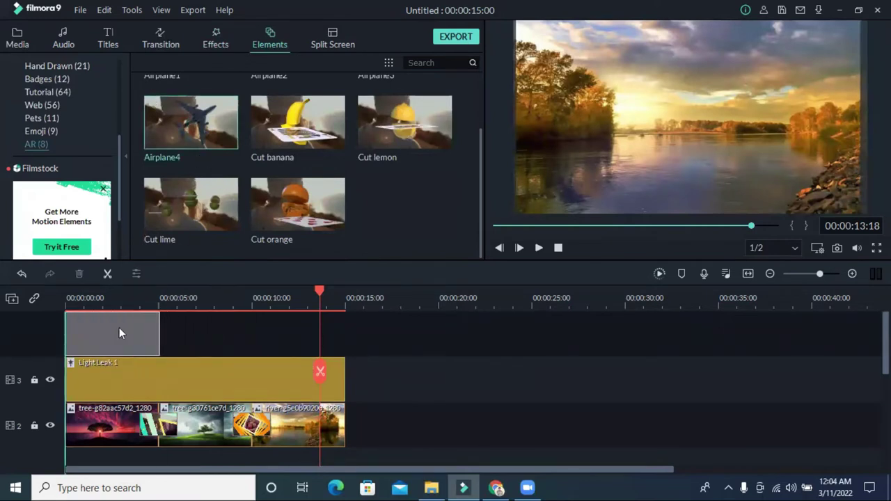
left_click_drag(119, 333, 119, 333)
left_click_drag(320, 293, 11, 311)
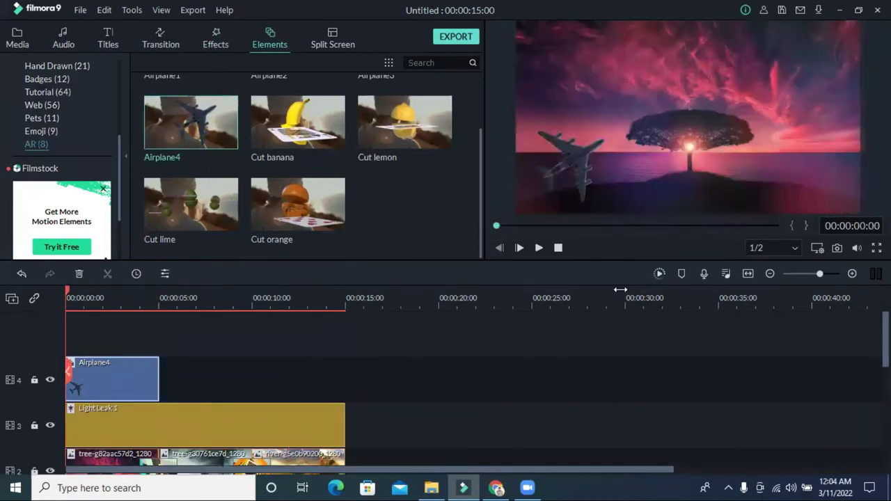
left_click(539, 248)
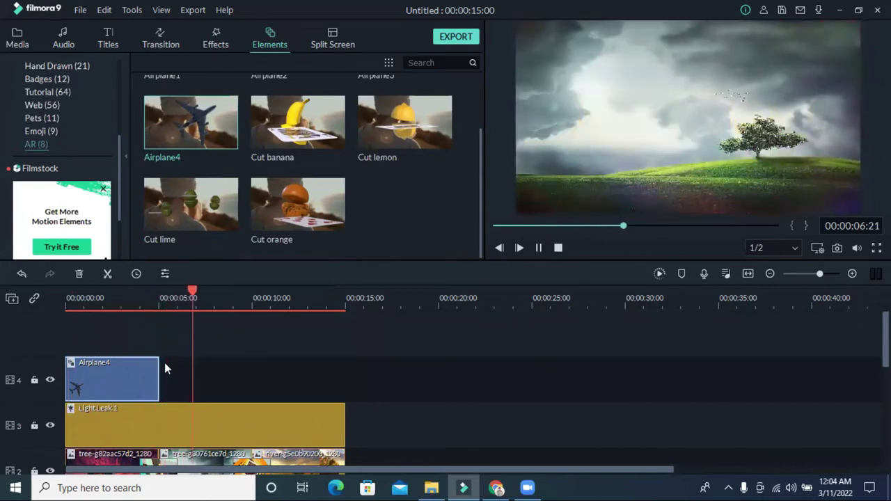
Step: Try to lengthen the Airplane4 clip and add the Cut lemon element directly after it on track 4
left_click_drag(158, 376, 203, 377)
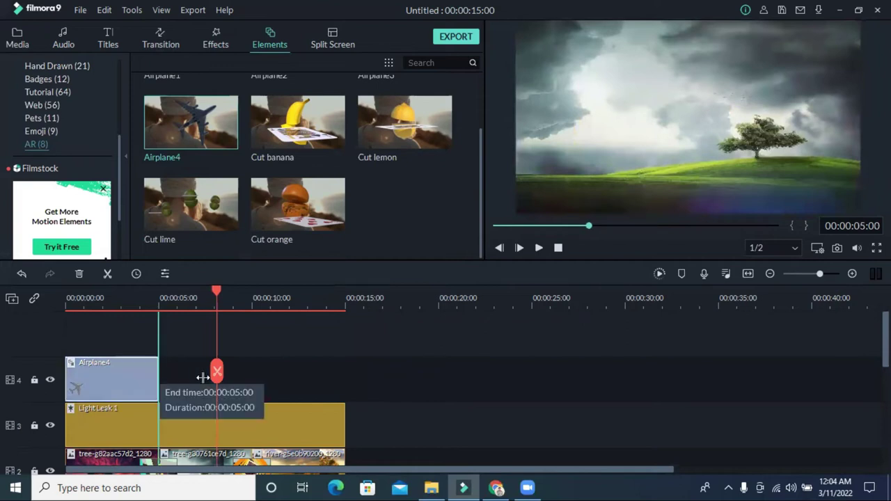
left_click_drag(148, 380, 149, 380)
left_click_drag(424, 132, 271, 383)
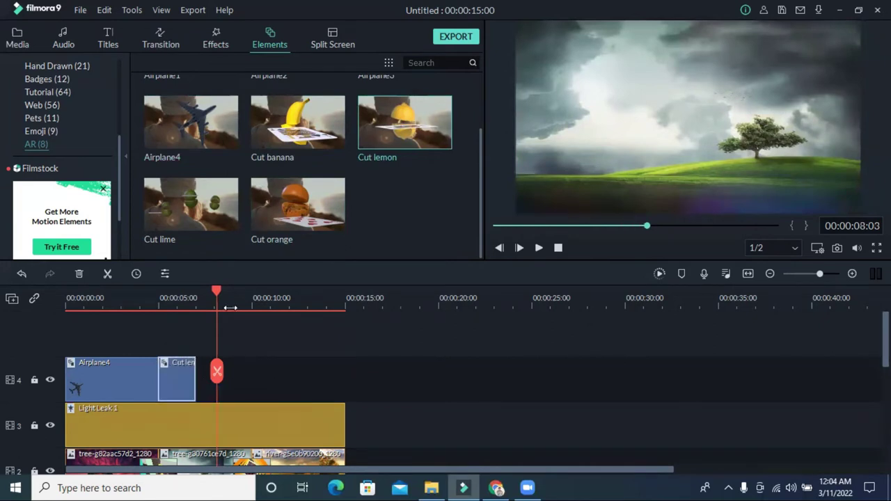
Step: Preview the passage from the airplane into the lemon element and delete both elements from track 4
left_click(149, 309)
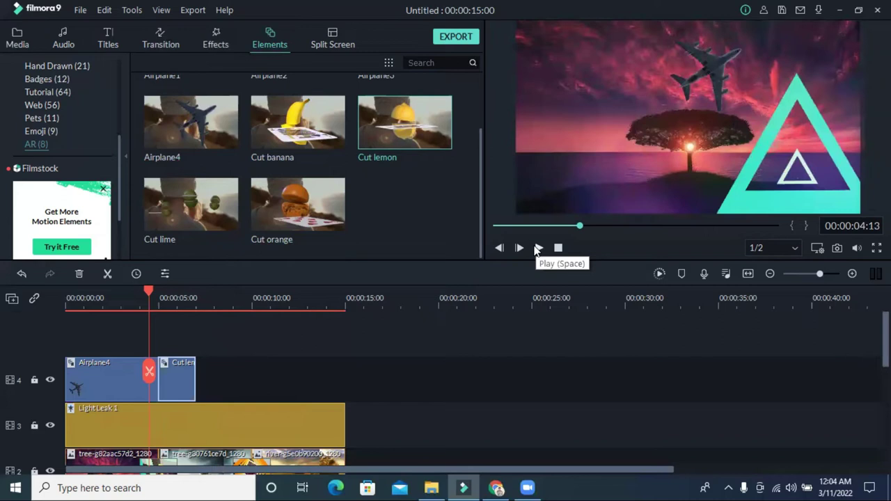
left_click(538, 249)
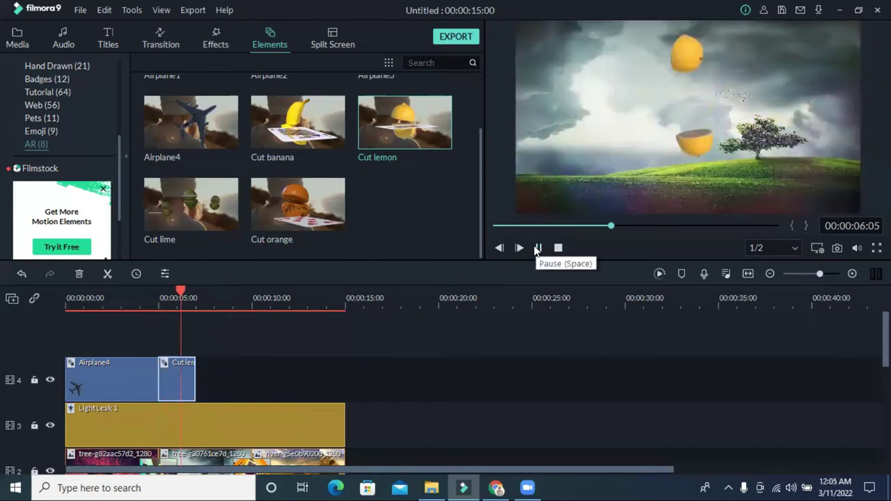
left_click(537, 248)
left_click_drag(238, 372, 99, 385)
key("Delete")
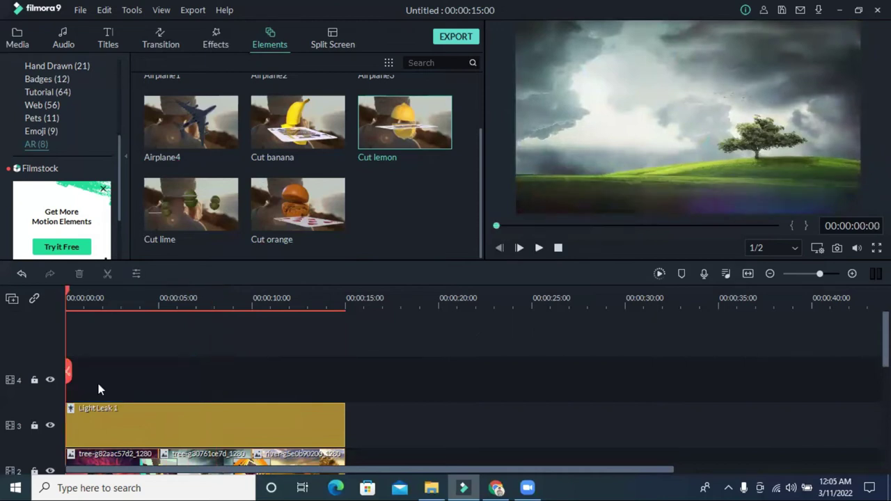
Step: Examine the available elements in the Emoji, Pets, Tutorial, Badges and Hand Drawn categories
scroll(70, 152, "down", 1)
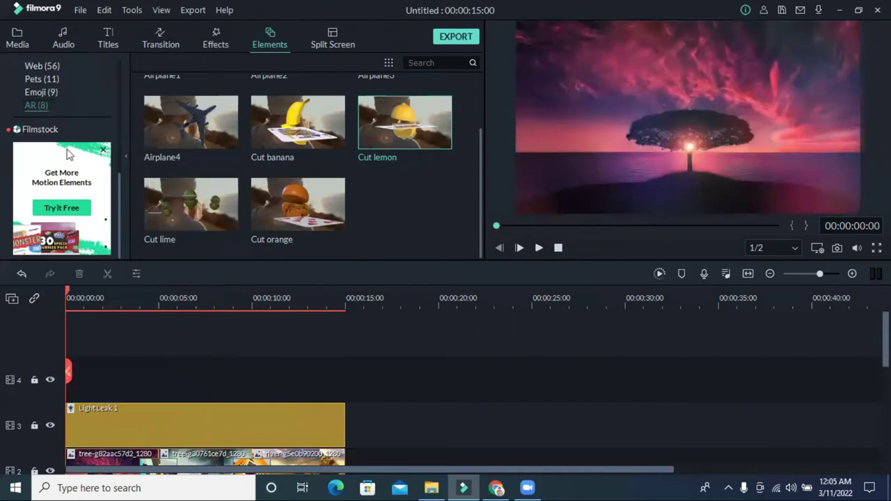
left_click(46, 95)
scroll(300, 164, "down", 2)
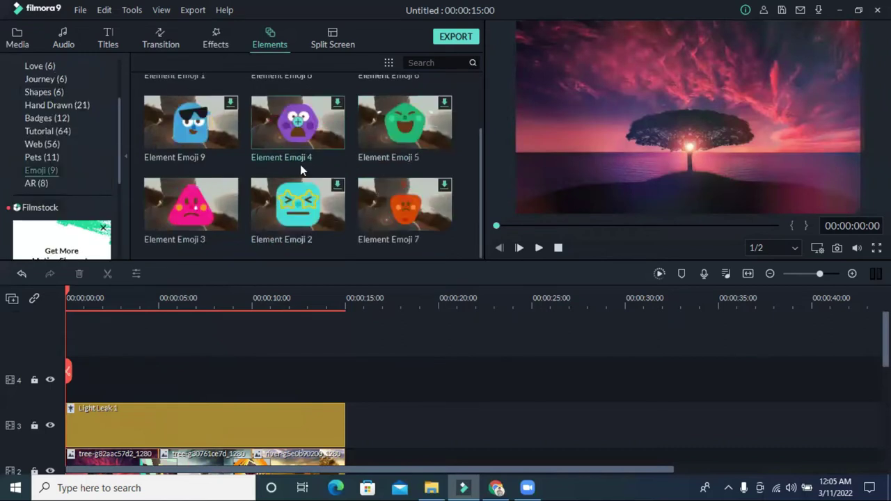
left_click(46, 159)
scroll(343, 160, "down", 2)
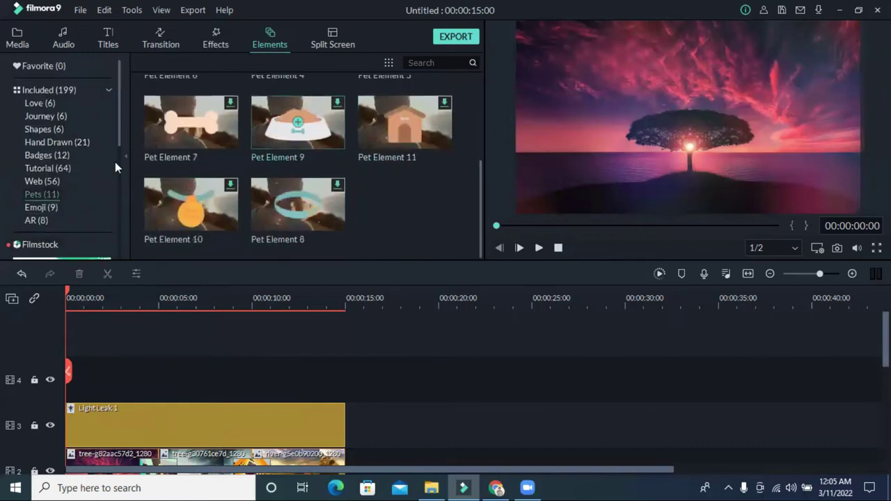
left_click(46, 168)
left_click(48, 167)
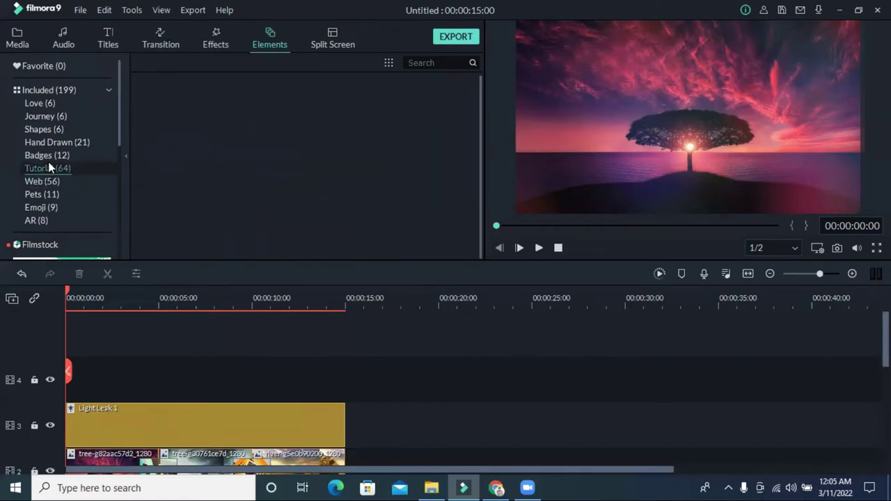
scroll(304, 174, "down", 10)
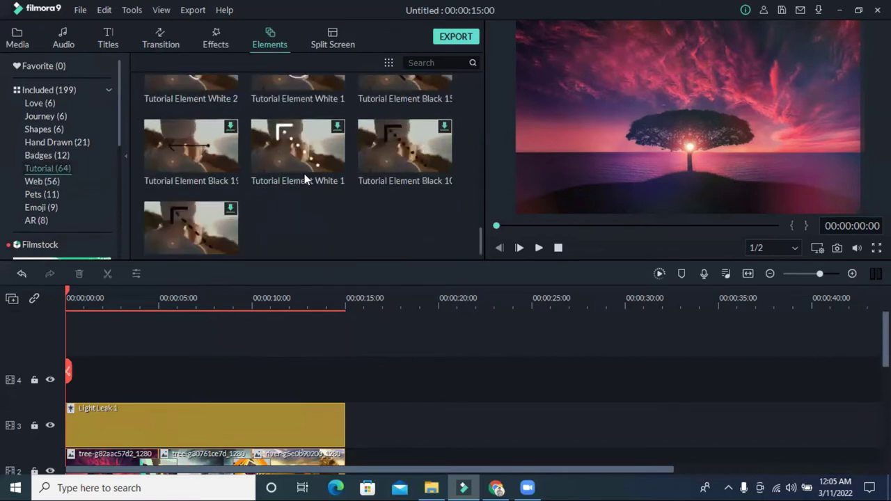
left_click(59, 159)
scroll(362, 156, "down", 3)
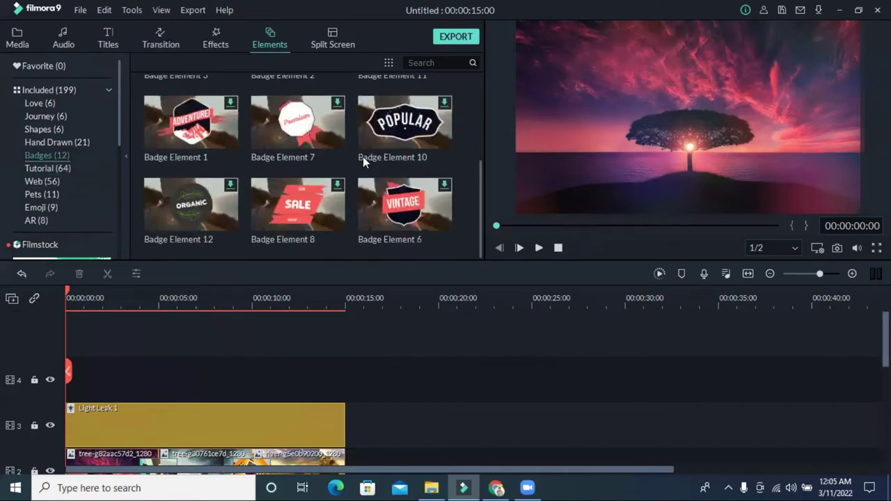
scroll(363, 157, "up", 3)
left_click(67, 142)
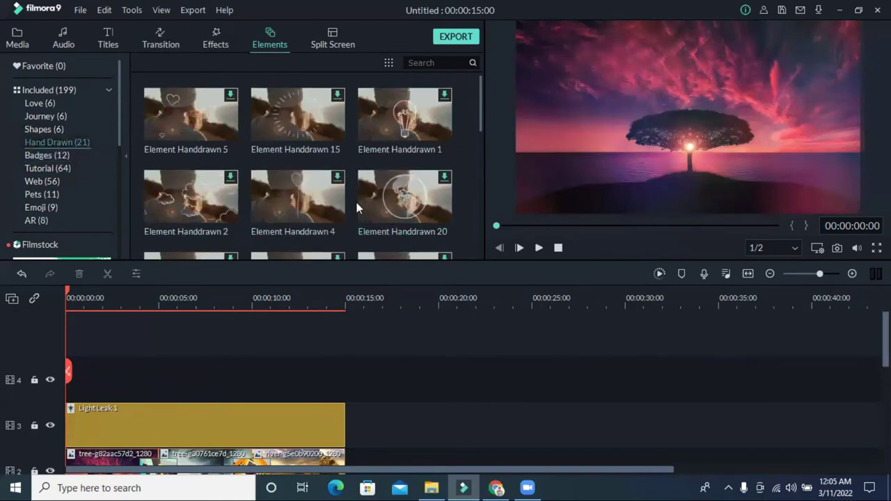
scroll(356, 207, "down", 5)
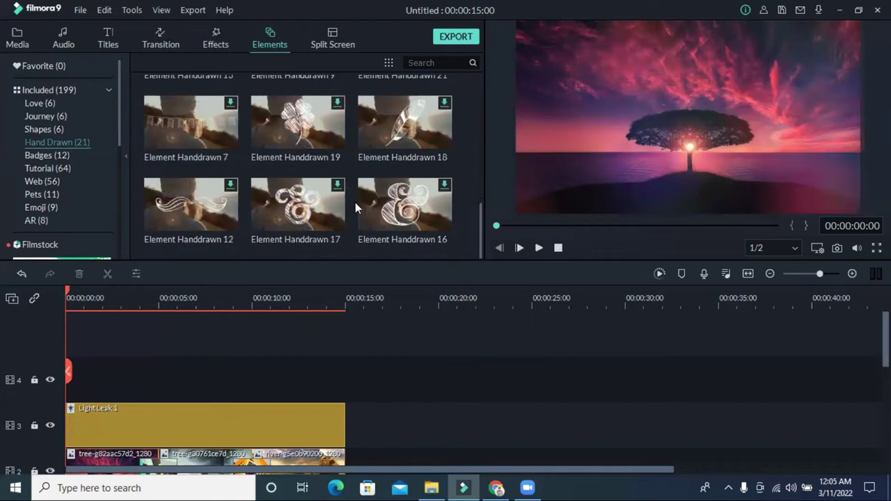
Step: Try out the Element Handdrawn 19 clover over the first photo on track 4 and remove it after playback
left_click_drag(283, 149, 50, 397)
left_click_drag(142, 360, 144, 360)
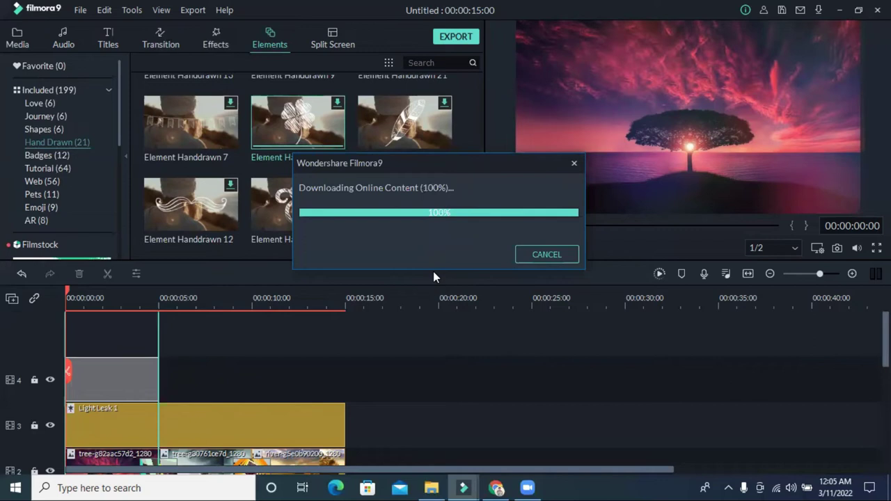
left_click(540, 247)
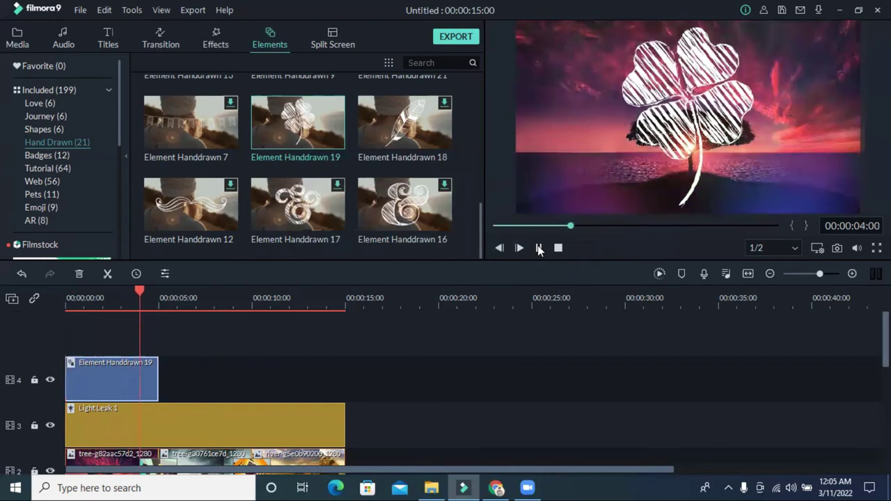
left_click(540, 248)
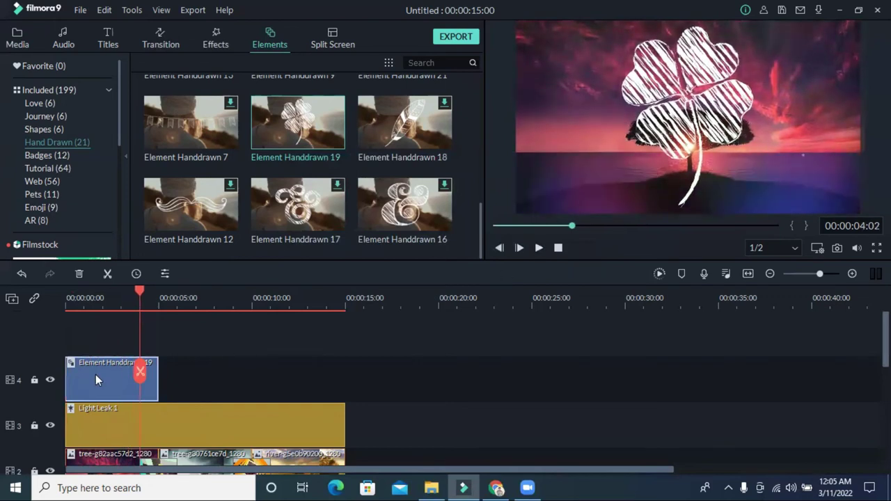
key("Delete")
Step: Look through the Shapes, Journey and Love elements and place Element Love 1 at the start of track 4
left_click(53, 131)
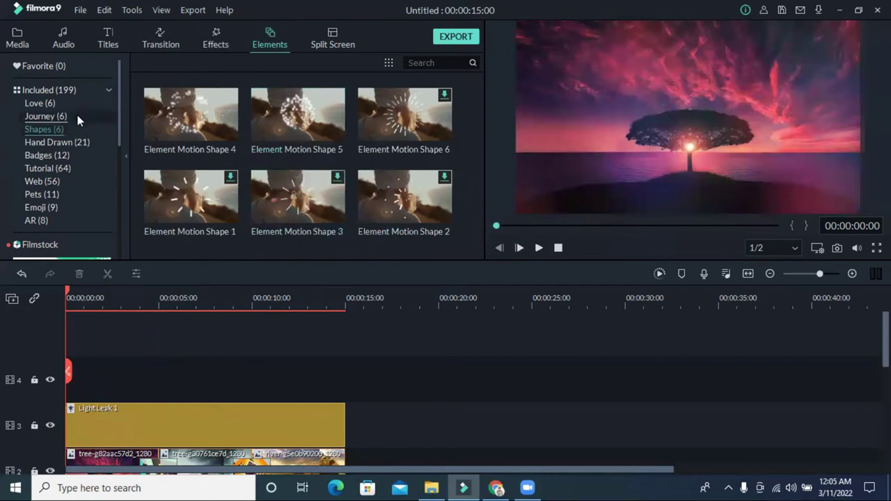
left_click(74, 116)
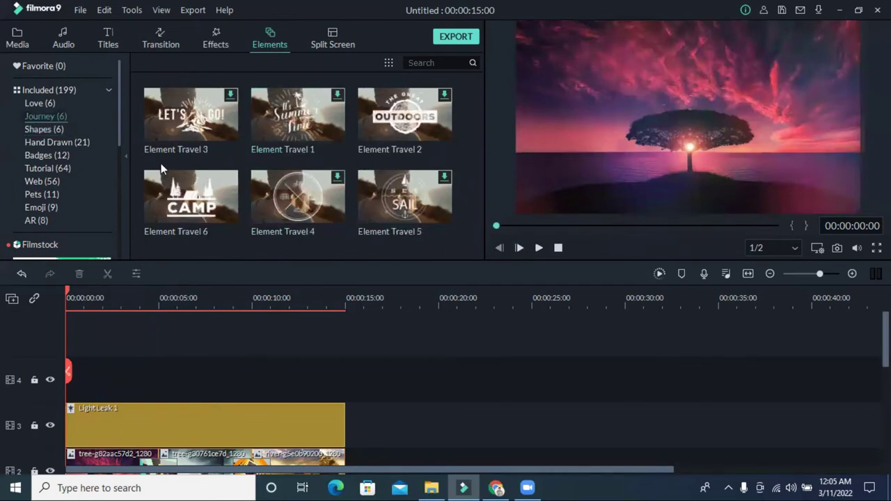
left_click(58, 102)
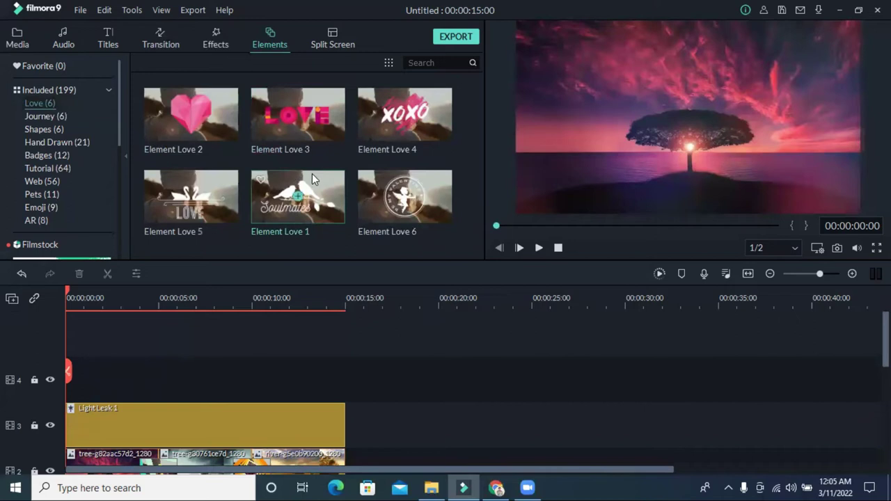
left_click_drag(274, 206, 51, 387)
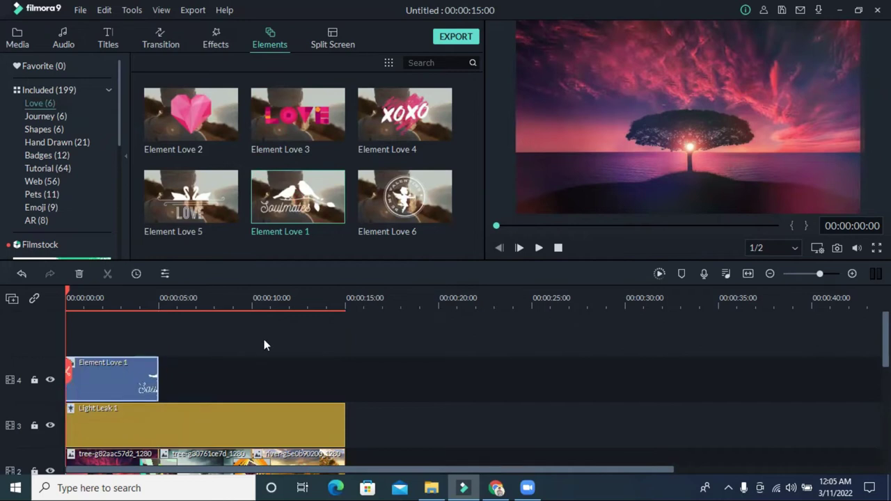
Step: Play until the Soulmates graphic appears, pause, and shrink it into the lower-right corner of the video frame
left_click(540, 248)
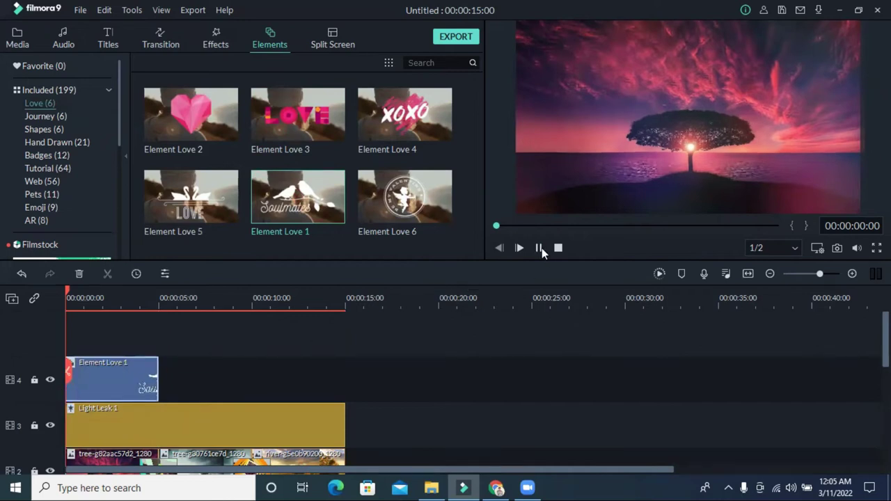
double_click(743, 92)
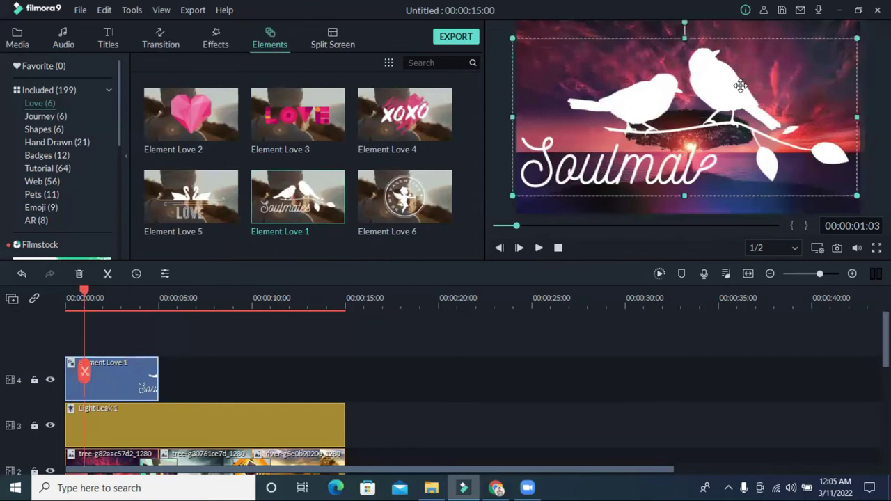
left_click_drag(856, 38, 854, 203)
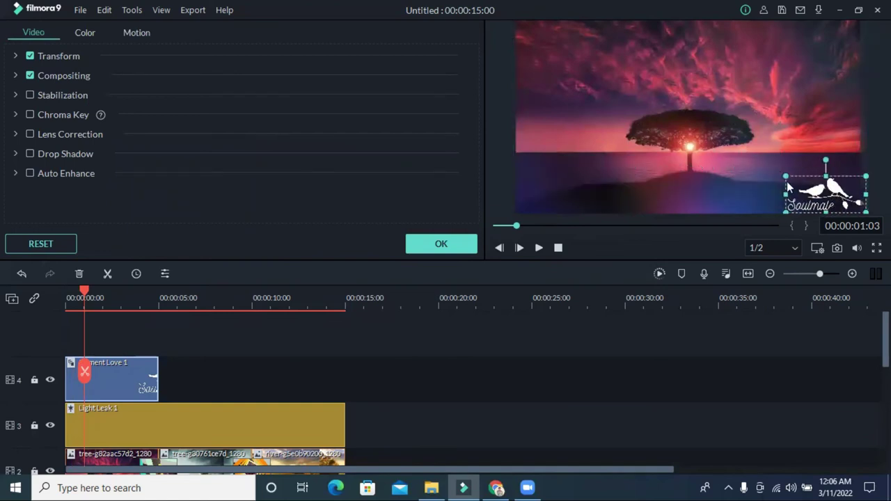
Step: Shrink the Soulmates graphic slightly more and paste a copy of Element Love 1 directly after the original on track 4
left_click_drag(785, 178, 820, 197)
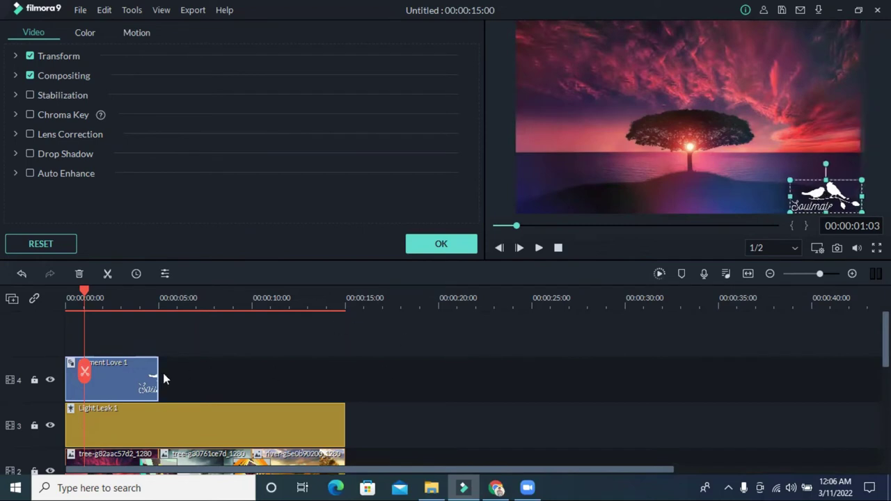
key("Home")
left_click_drag(269, 376, 121, 384)
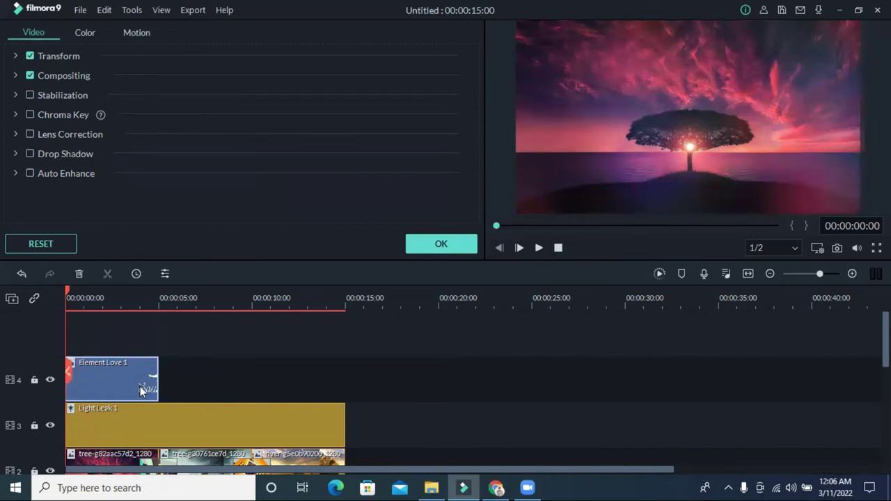
key("ctrl+v")
Step: Move Light Leak 1 and the photos on track 2 back to the start of the timeline, beneath the Element Love 1 clips
left_click_drag(234, 413, 100, 424)
scroll(392, 369, "down", 3)
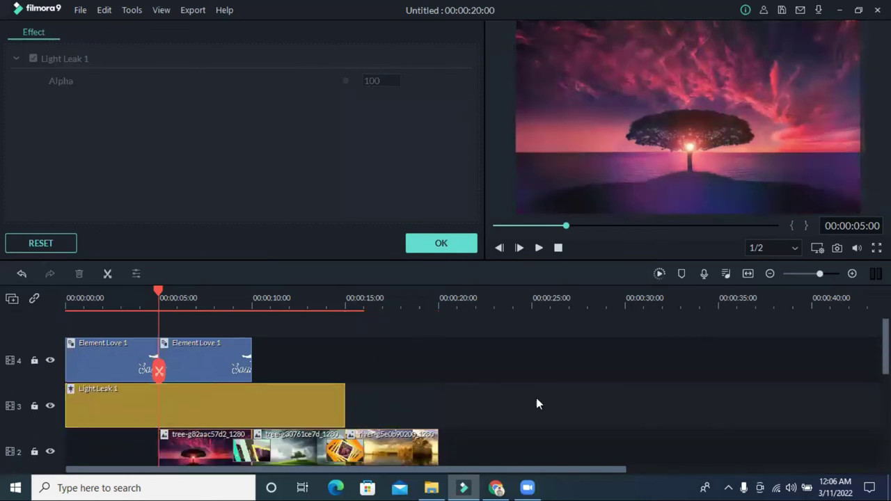
left_click(216, 394)
left_click_drag(216, 395, 120, 389)
scroll(215, 347, "up", 2)
left_click(215, 347)
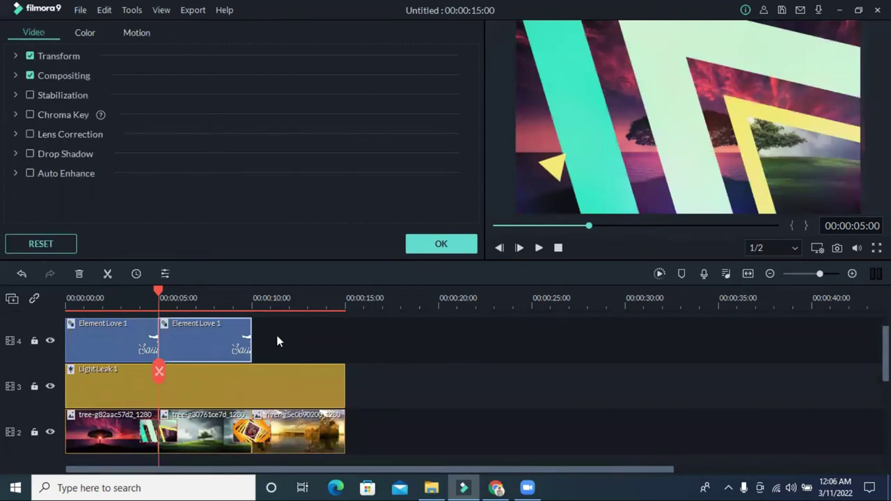
Step: Paste a third Element Love 1 clip over the river photo and close the gap after the first photo on track 2
right_click(228, 338)
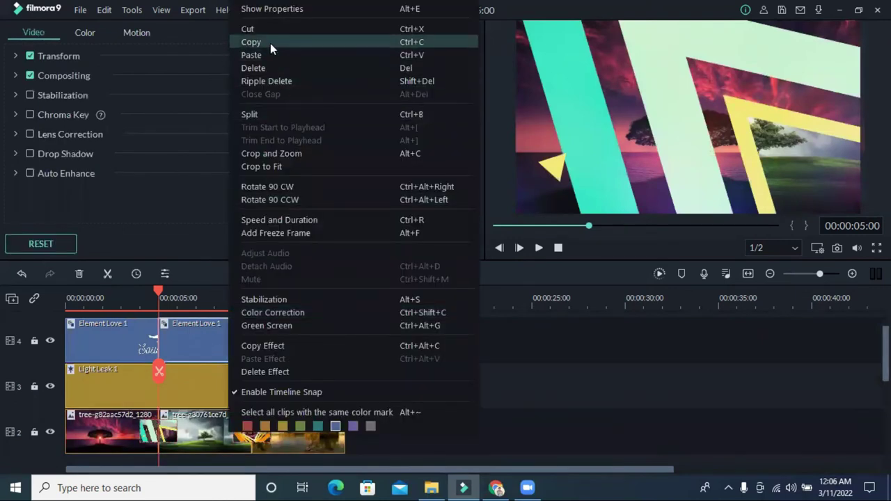
left_click(271, 43)
right_click(285, 336)
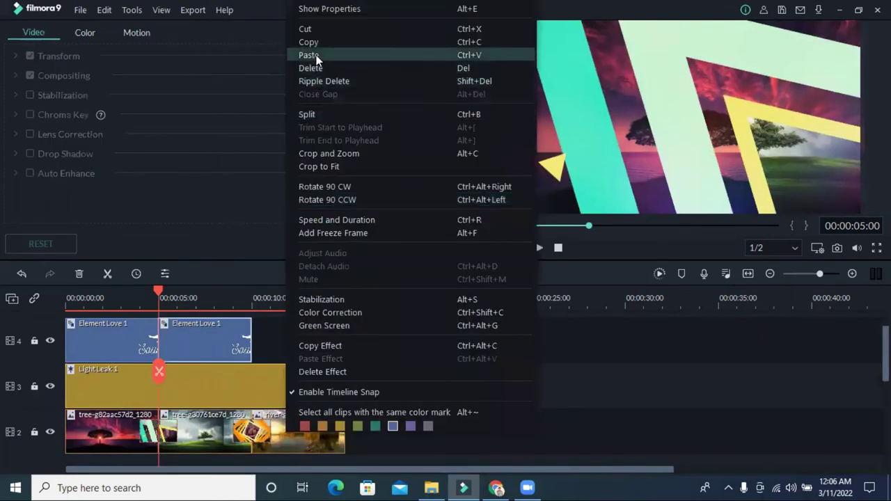
left_click(309, 55)
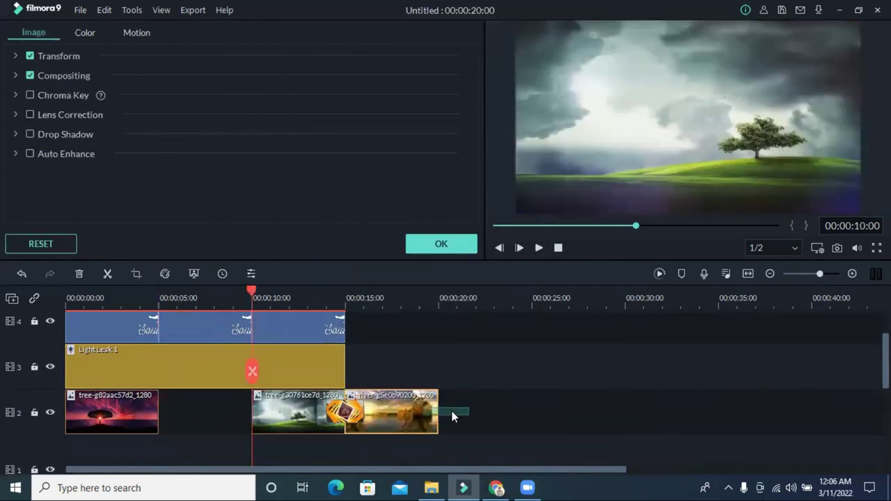
key("Delete")
scroll(353, 368, "up", 1)
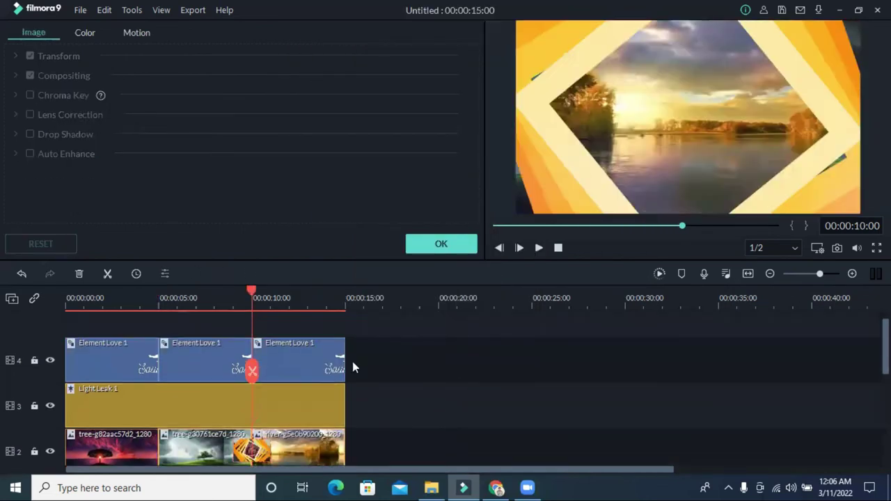
Step: Play the whole sequence from the beginning to review the repeated Soulmates graphic, and close the clip properties
left_click_drag(252, 293, 66, 292)
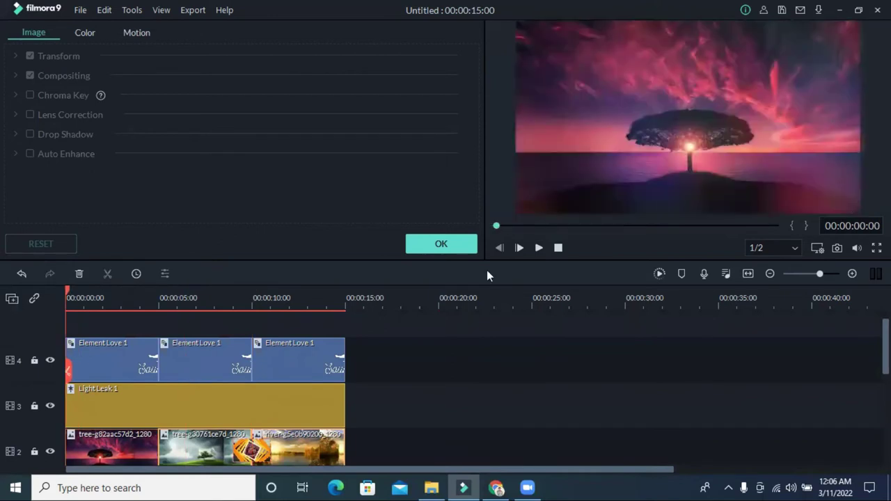
left_click(539, 248)
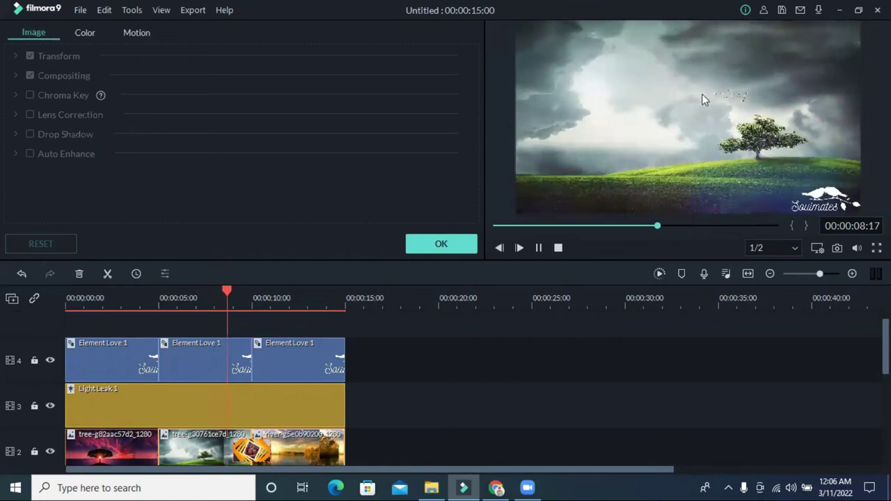
left_click(467, 245)
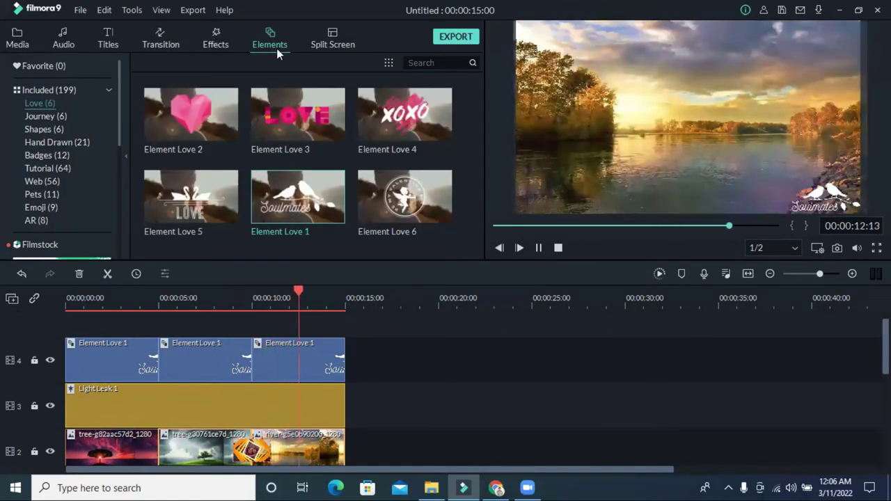
Step: Look through the Split Screen layouts, the Elements library, and the Utility, LUT and Filters effect categories
left_click(332, 44)
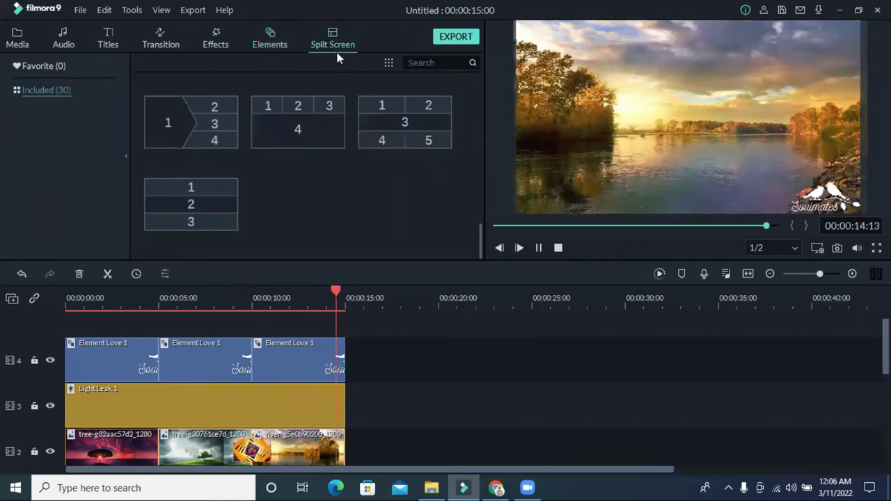
left_click(261, 40)
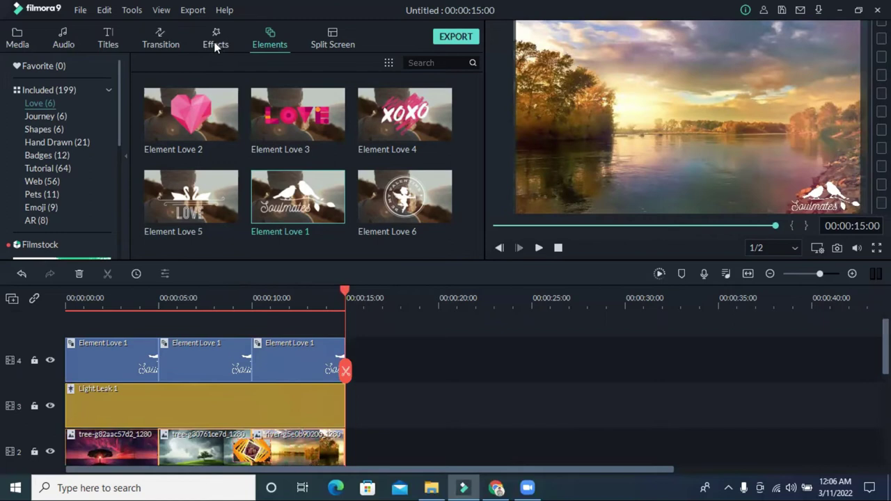
left_click(215, 44)
left_click(73, 131)
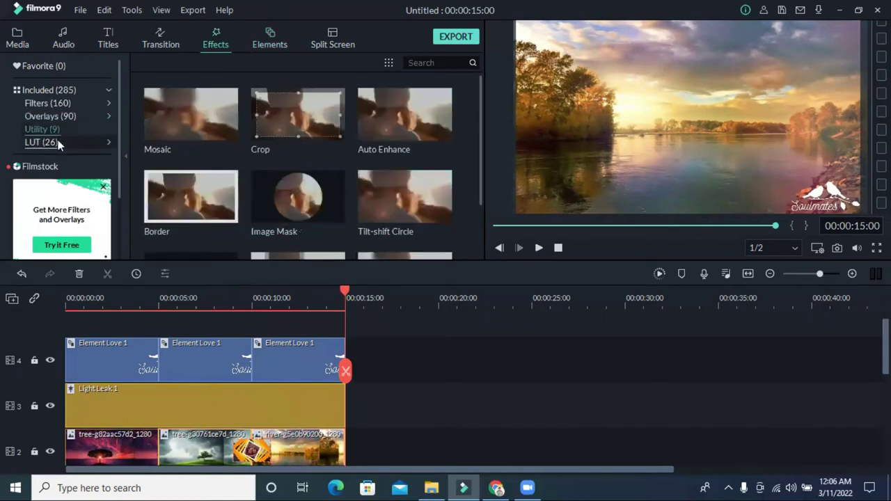
left_click(59, 143)
left_click(51, 101)
left_click(57, 89)
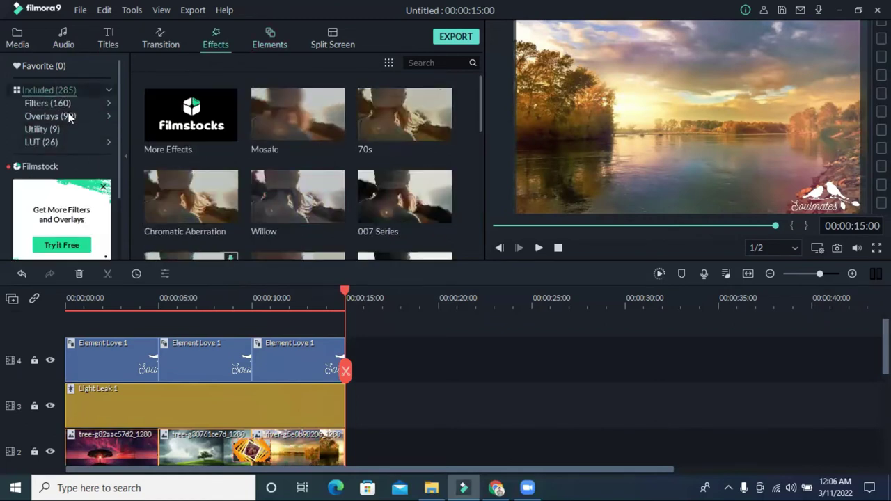
Step: Look through the included effects and the Lifestyle, Speed Blur, Ripple, 3D and Basic transition categories
left_click(69, 118)
scroll(299, 167, "down", 5)
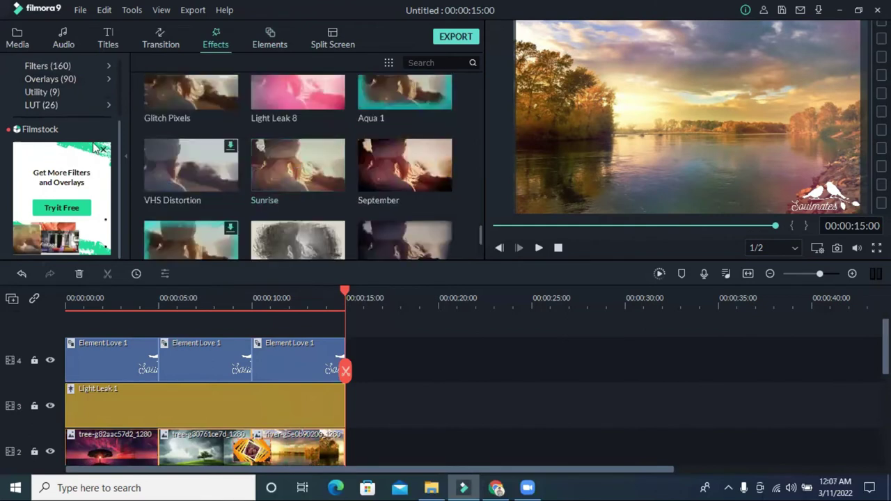
scroll(231, 147, "down", 10)
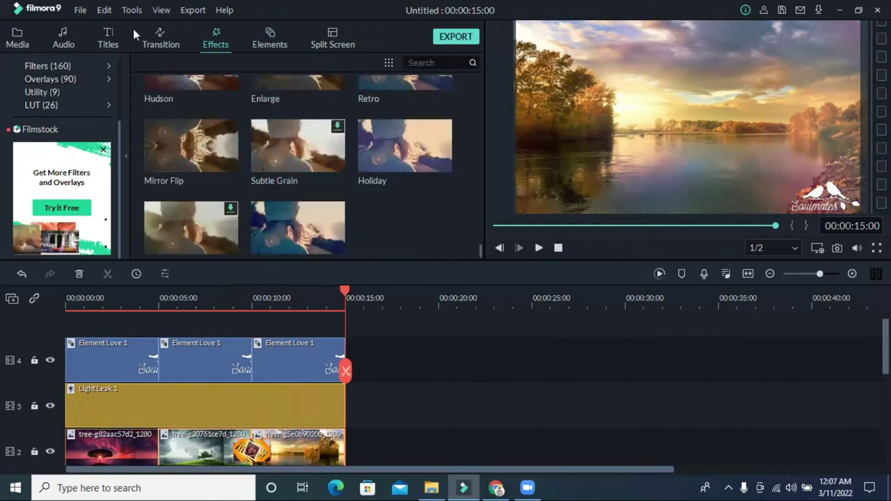
left_click(160, 44)
left_click(50, 169)
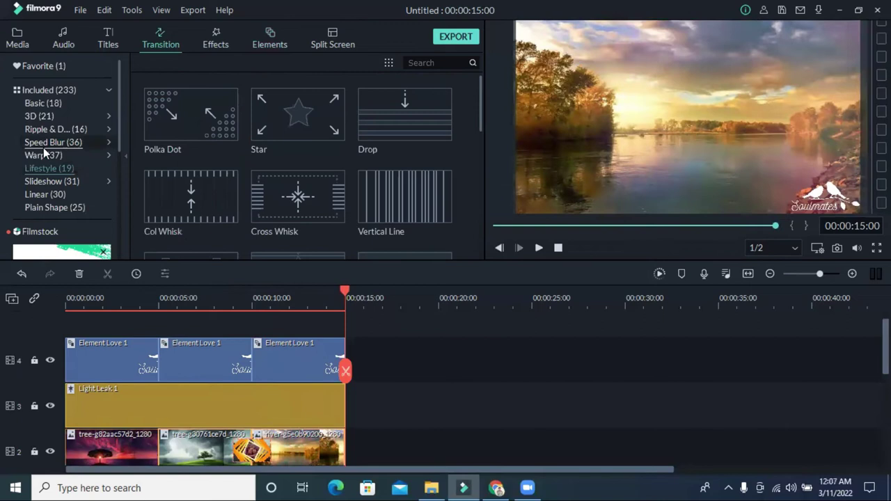
left_click(44, 146)
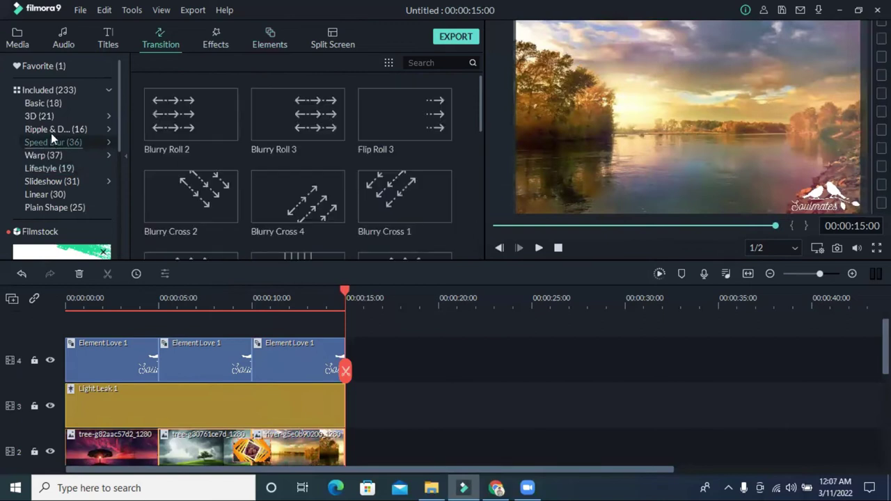
left_click(50, 129)
left_click(51, 120)
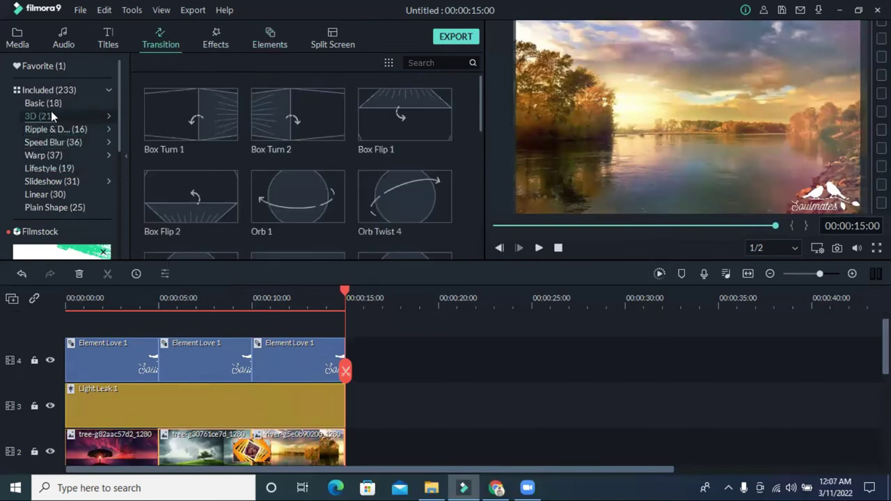
left_click(52, 105)
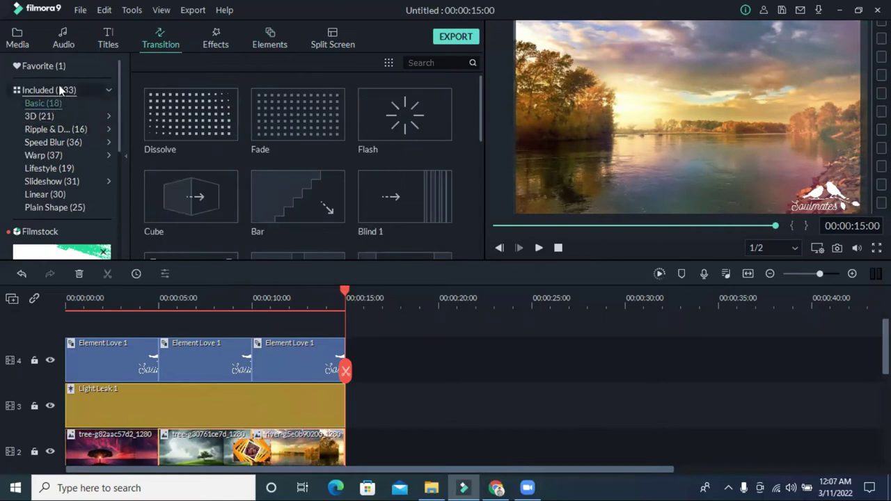
left_click(54, 114)
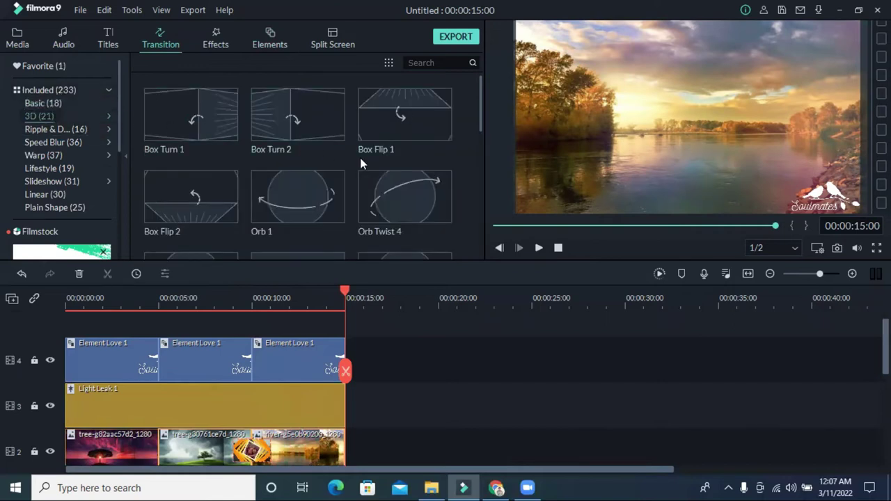
scroll(360, 158, "down", 3)
scroll(360, 159, "down", 3)
scroll(360, 159, "up", 3)
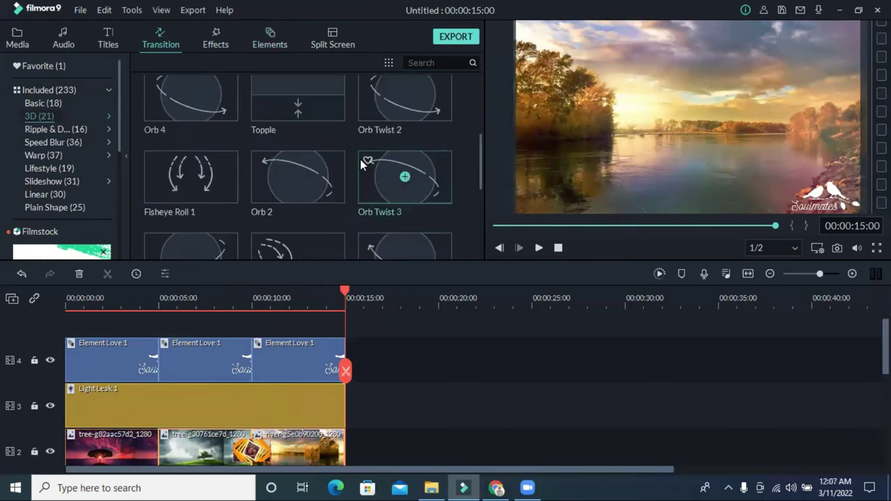
left_click(58, 129)
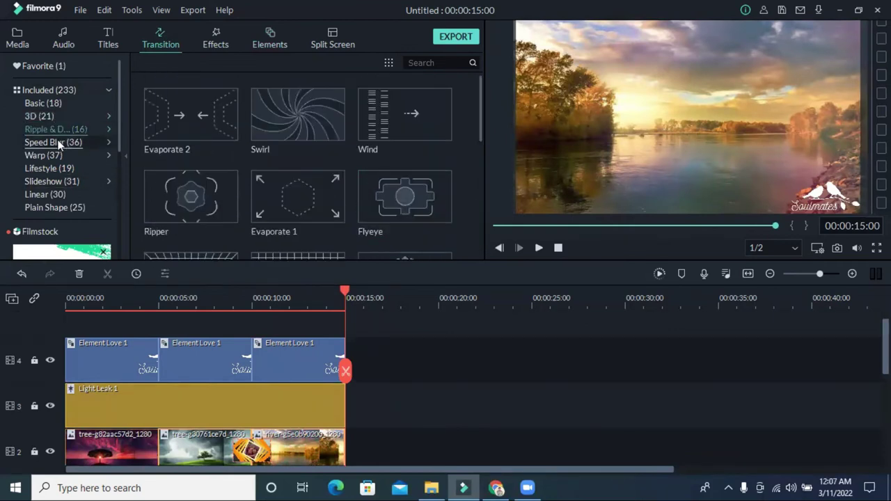
scroll(453, 154, "down", 5)
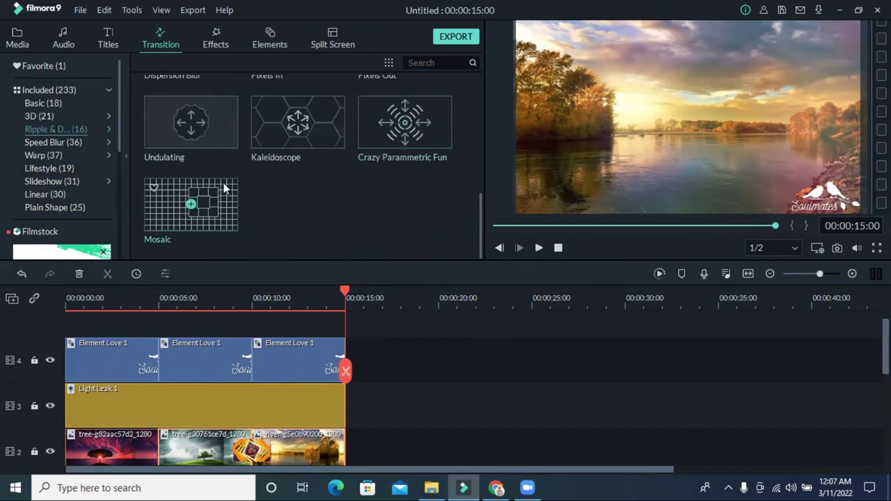
Step: Try the Flip Roll 4 transition from Speed Blur at the start of the first Element Love 1 clip on track 4
left_click(53, 142)
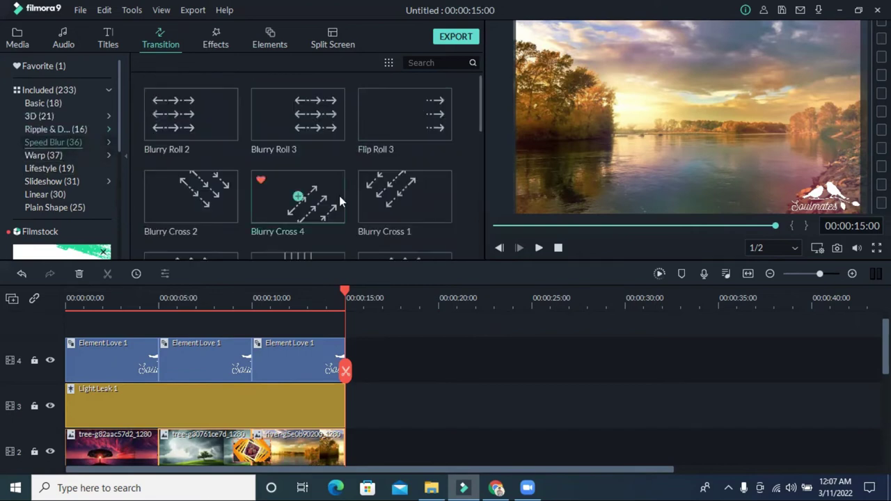
scroll(339, 196, "down", 3)
left_click_drag(210, 201, 69, 353)
left_click_drag(69, 395, 68, 365)
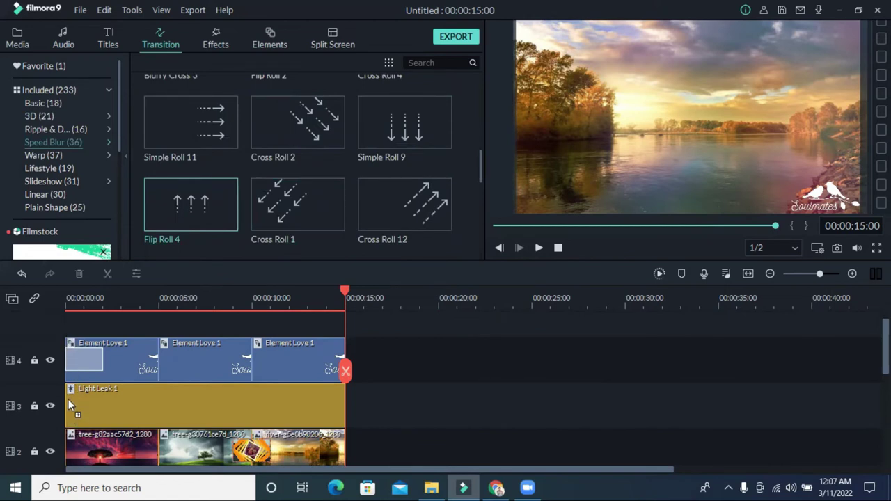
left_click_drag(67, 398, 68, 397)
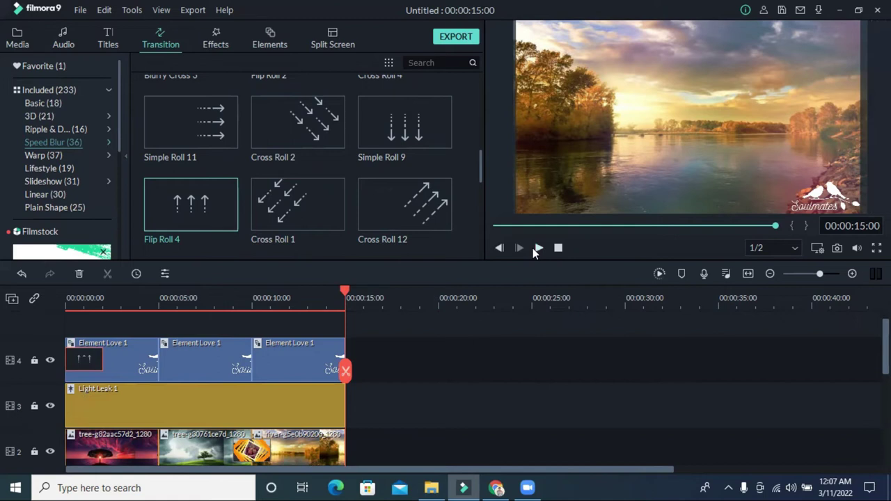
Step: Play back the Flip Roll 4 transition briefly and undo adding it to the clip
left_click(534, 248)
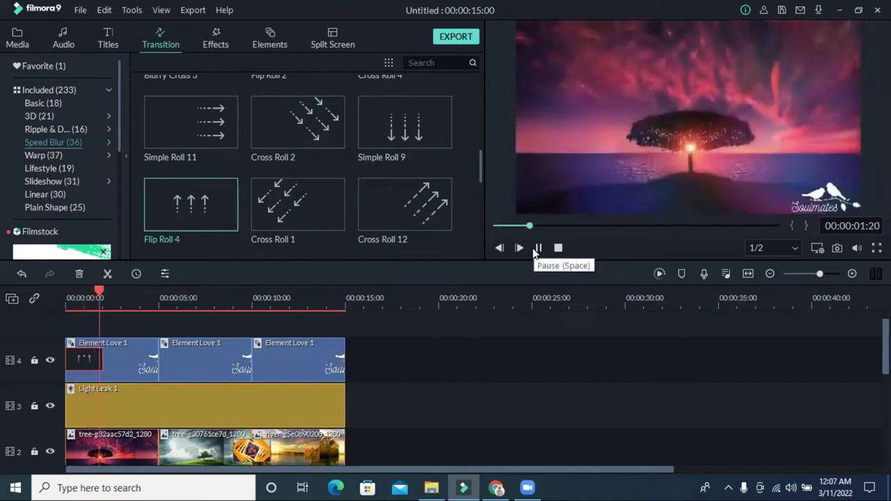
left_click(537, 248)
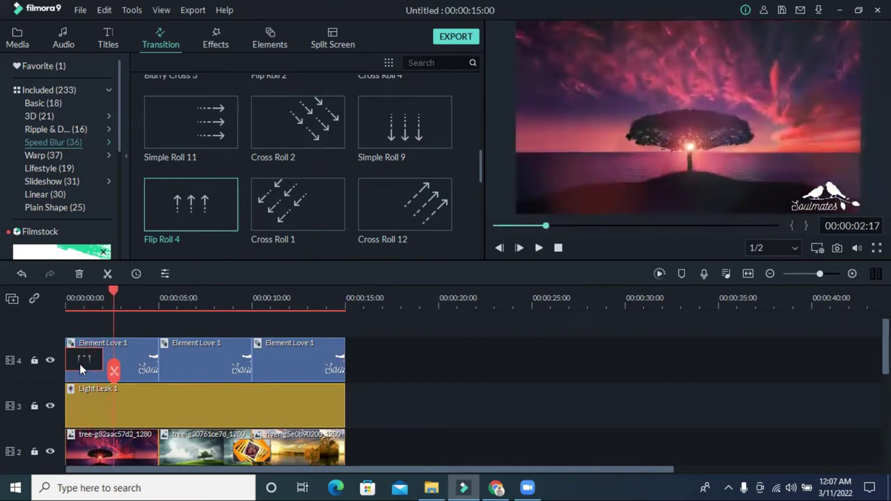
left_click(20, 277)
Step: Add the Warp Zoom 3 transition to the start of the first Element Love 1 clip and stretch it across the whole clip
left_click(51, 156)
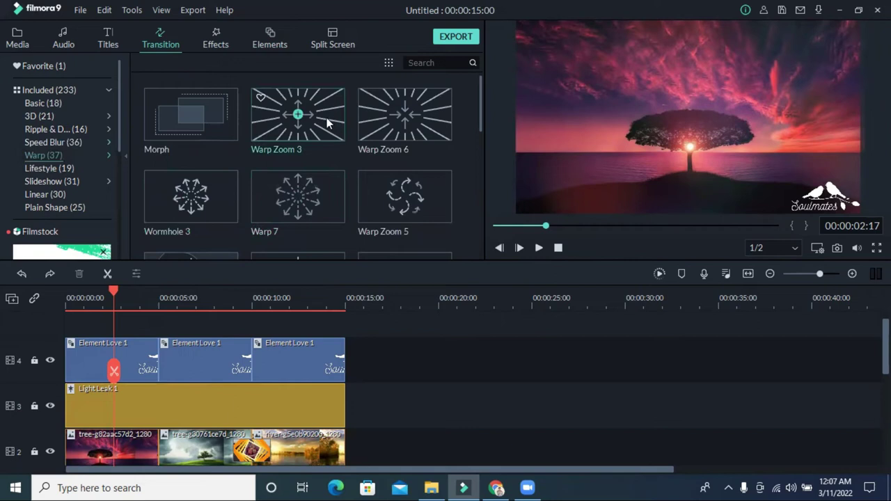
left_click_drag(321, 116, 81, 323)
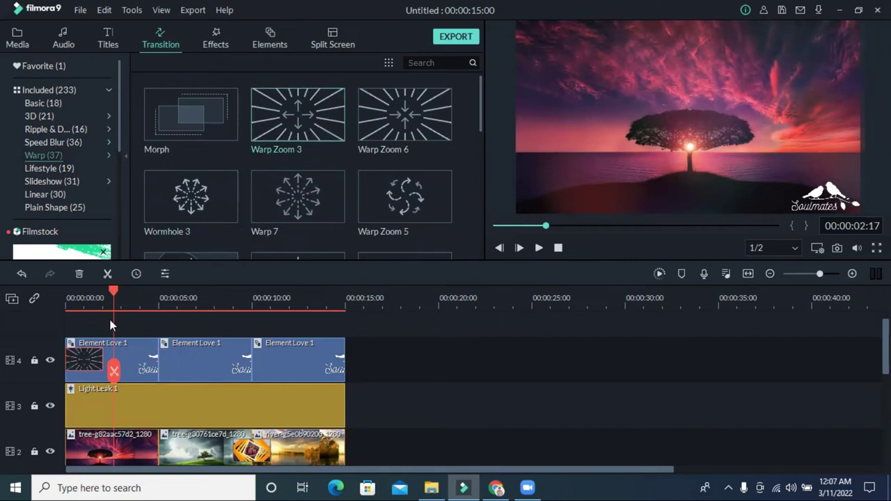
left_click_drag(103, 358, 200, 362)
Step: Preview the Warp Zoom 3 transition from the beginning of the timeline and undo its lengthening
left_click(61, 300)
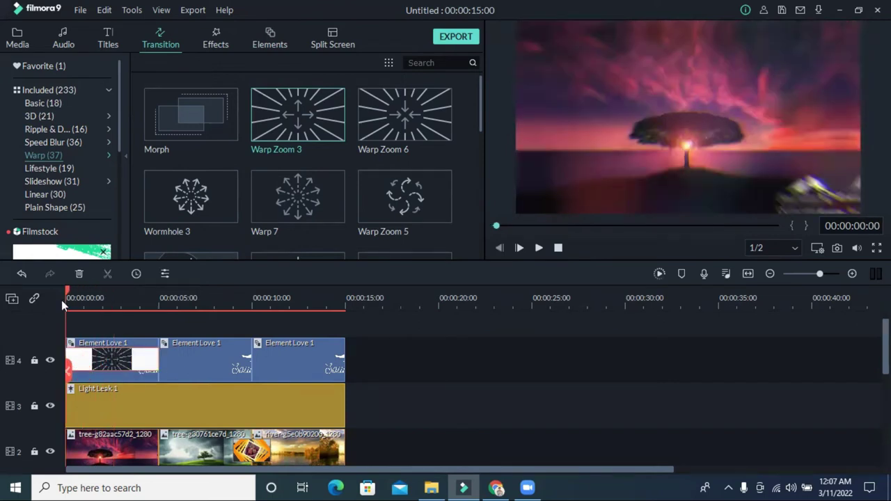
left_click(539, 249)
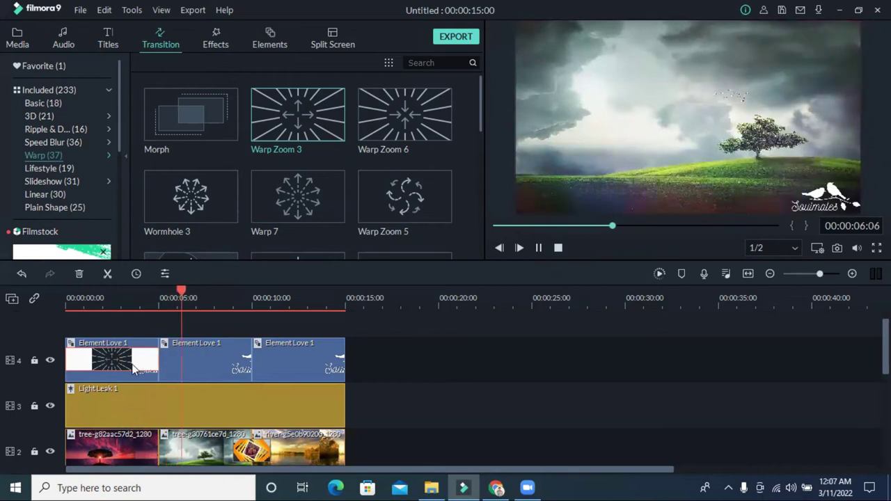
key("ctrl+z")
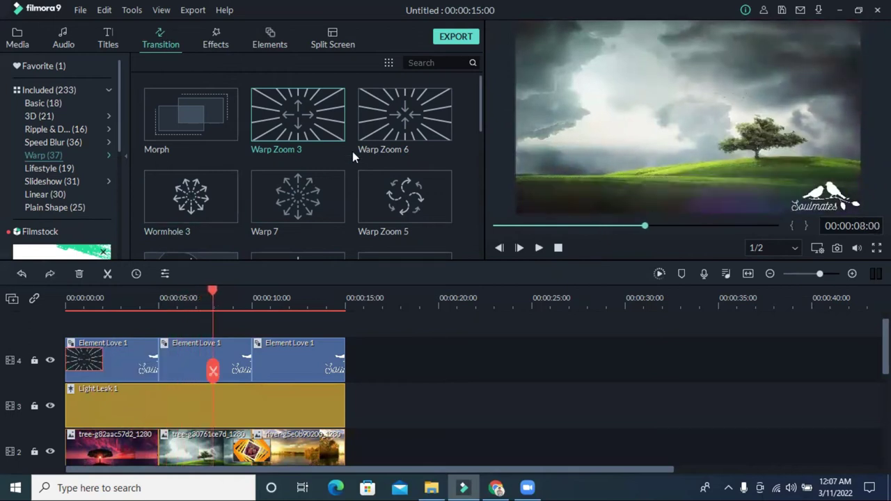
Step: Replace Warp Zoom 3 with the Fuzzy Zoom 1 transition and extend it over the full first Element Love 1 clip
scroll(407, 198, "down", 5)
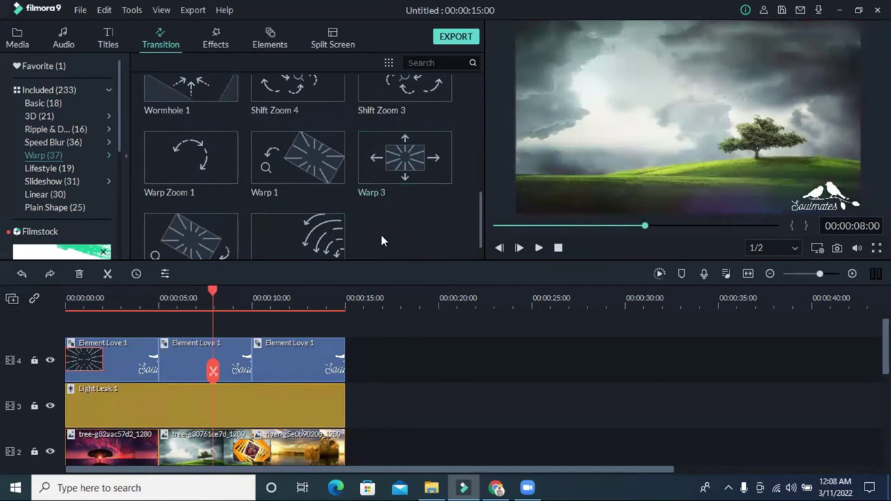
scroll(381, 240, "up", 3)
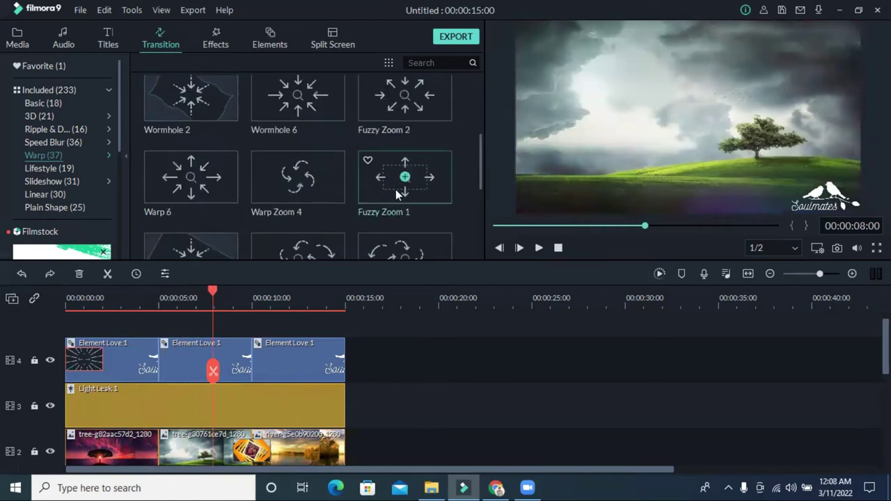
left_click_drag(395, 190, 159, 360)
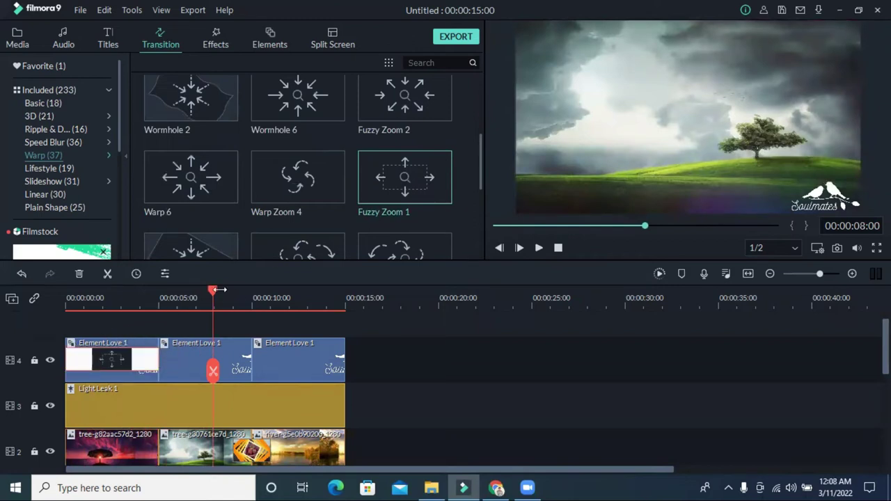
Step: Preview the Fuzzy Zoom 1 transition from the beginning of the timeline and pause in the second clip
left_click_drag(214, 295, 27, 300)
left_click(538, 248)
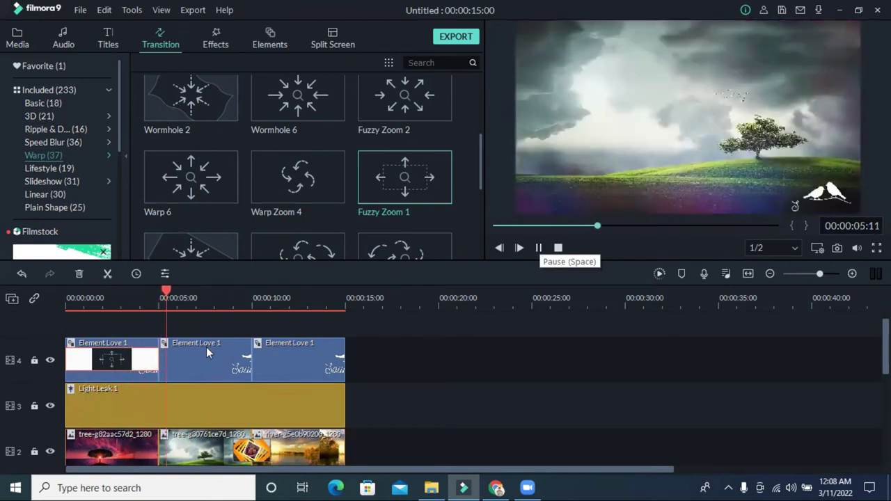
left_click(537, 247)
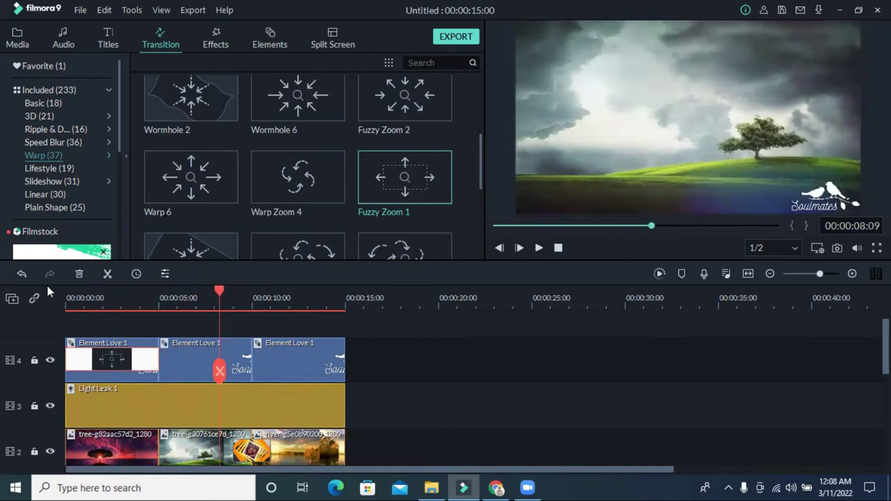
Step: Undo the lengthening of Fuzzy Zoom 1 and delete the transition from the first Element Love 1 clip
left_click(21, 276)
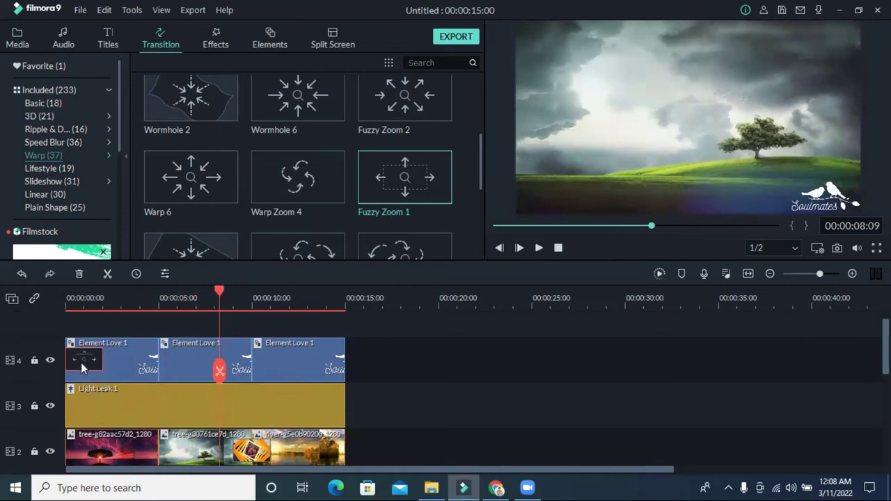
left_click(80, 274)
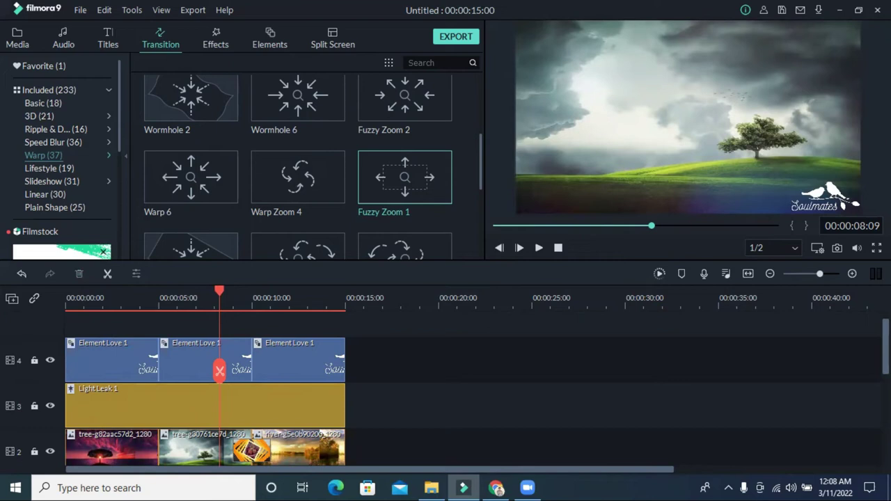
Step: Examine the transitions available in the Lifestyle, Slideshow, Plain Shape, Linear and Basic categories
scroll(298, 177, "down", 2)
left_click(39, 174)
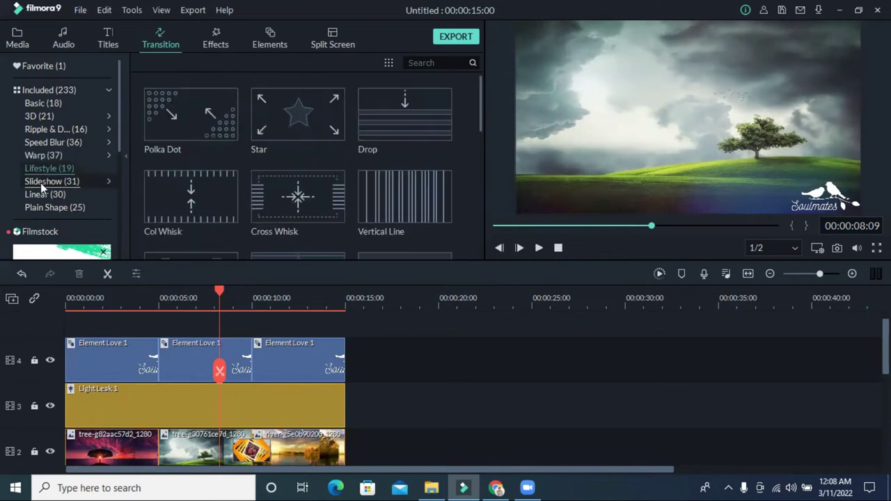
scroll(236, 160, "down", 5)
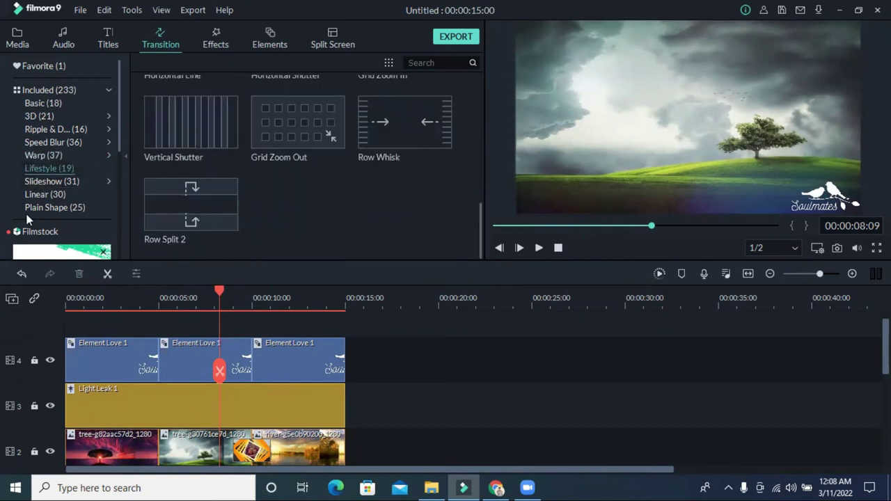
left_click(42, 182)
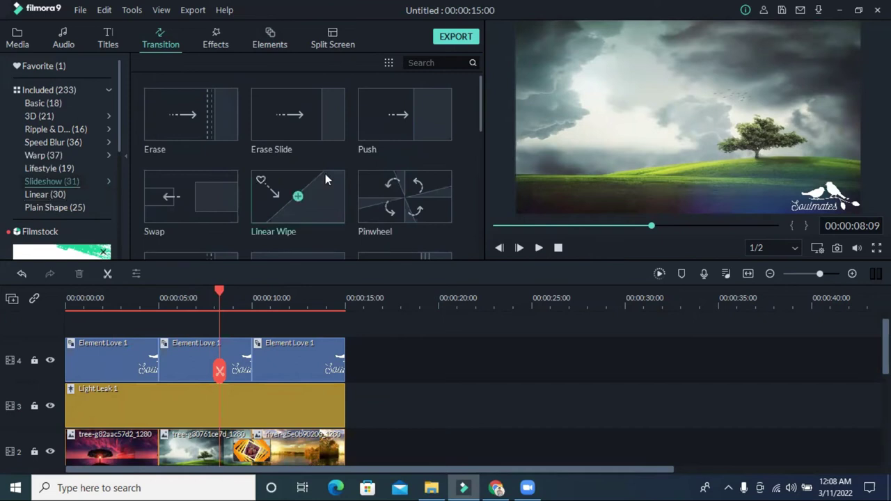
scroll(325, 175, "down", 5)
scroll(325, 180, "down", 2)
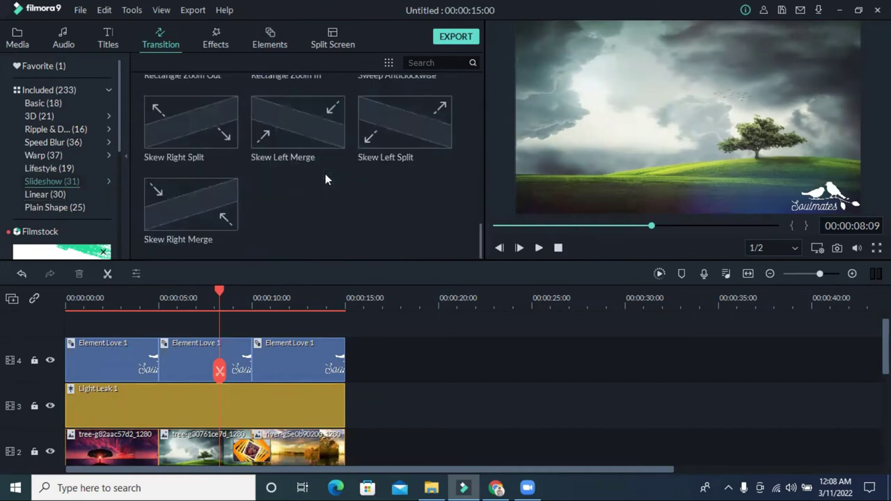
left_click(56, 211)
scroll(281, 199, "down", 8)
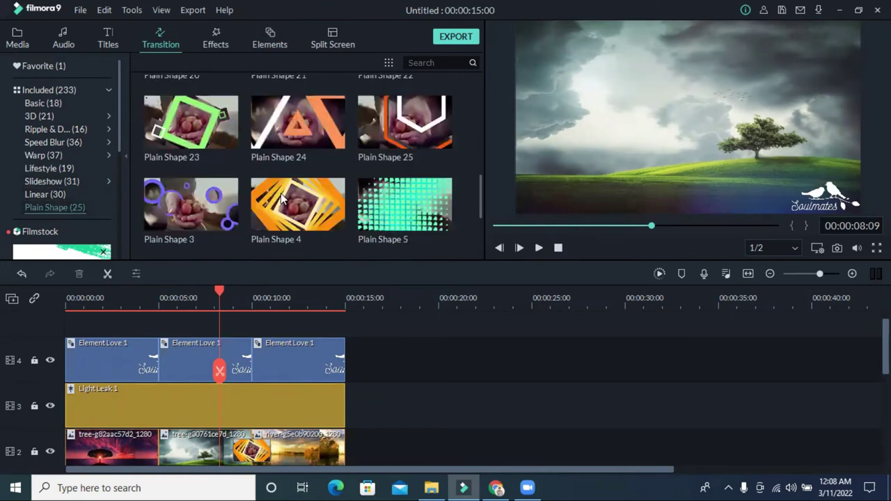
left_click(46, 197)
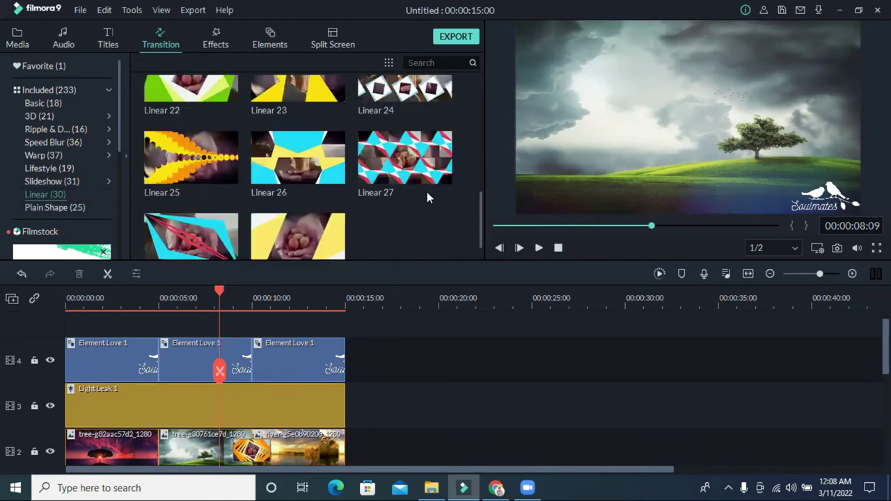
left_click(59, 101)
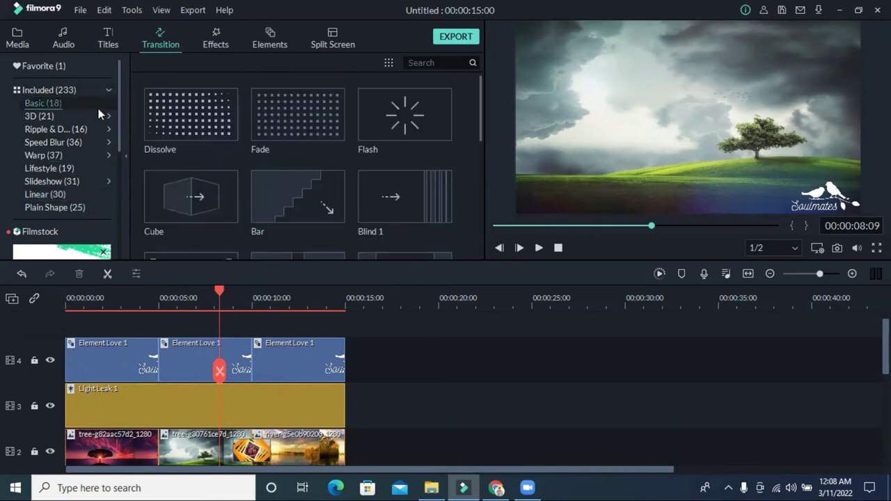
scroll(329, 179, "down", 5)
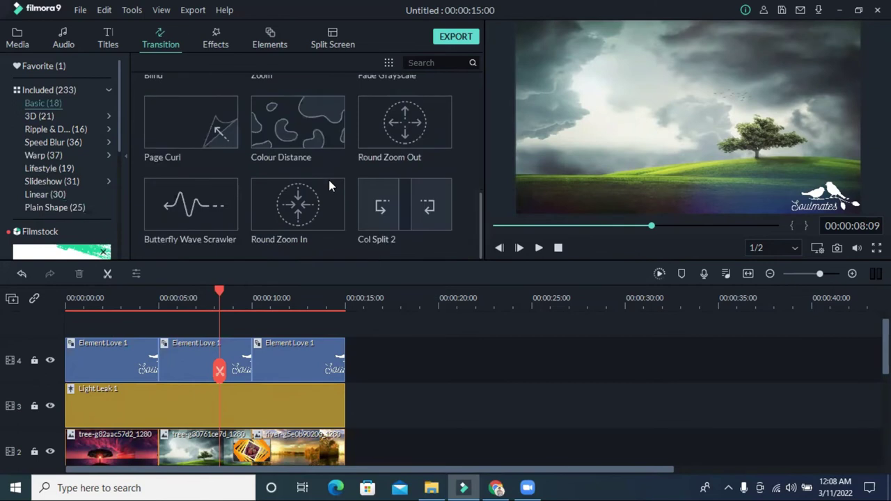
Step: Add the Page Curl transition to the first Element Love 1 clip and preview it from the beginning of the timeline
left_click(160, 154)
left_click_drag(180, 154, 96, 356)
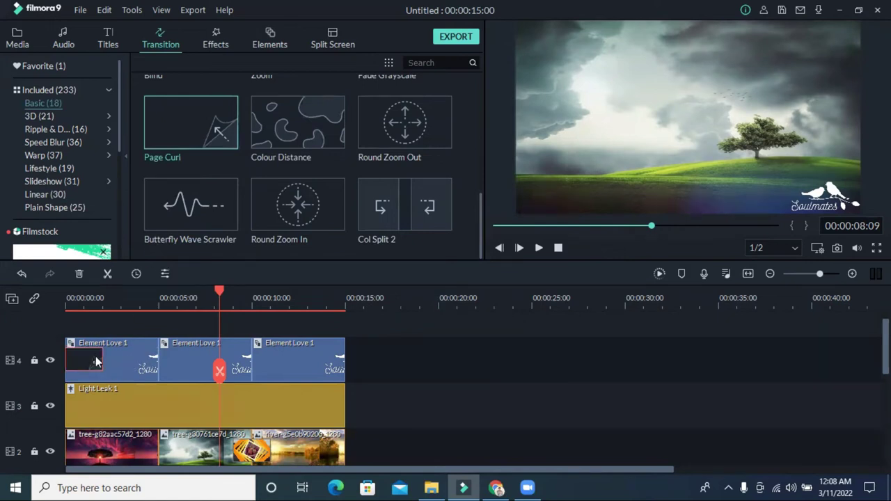
left_click(69, 300)
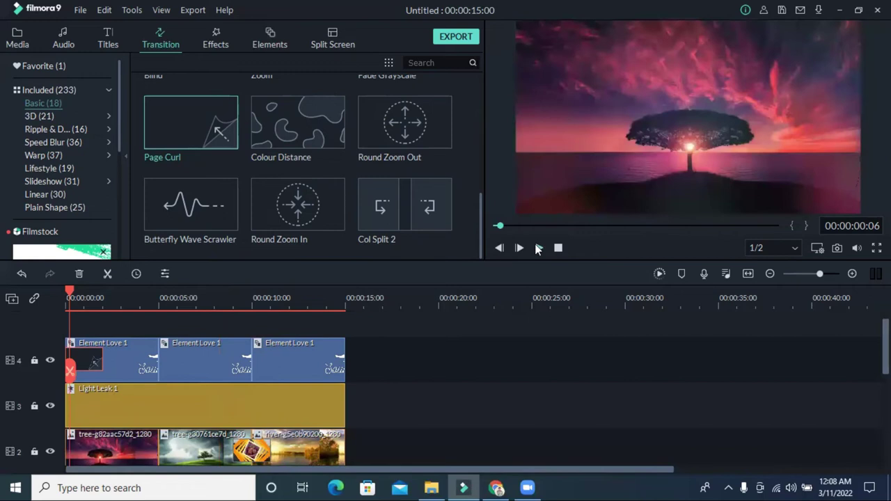
left_click(538, 249)
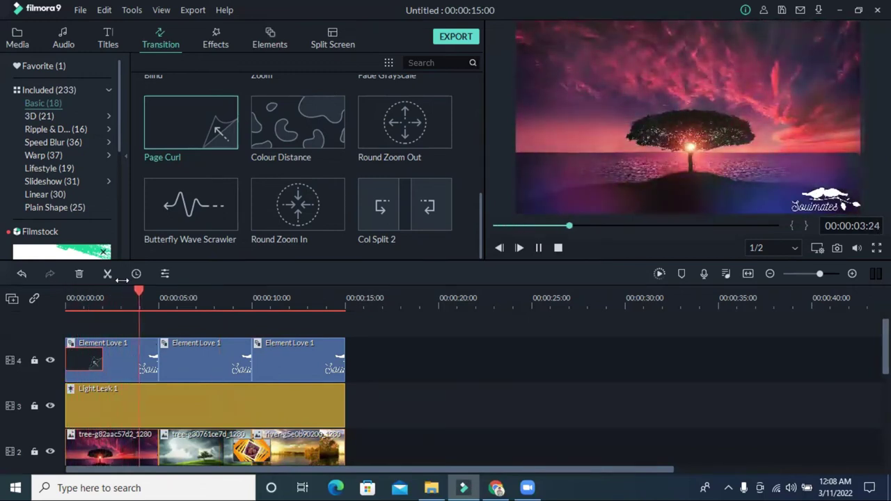
key("space")
Step: Examine the Titles, Effects and Split Screen libraries and the Badges category of Elements
scroll(228, 145, "up", 5)
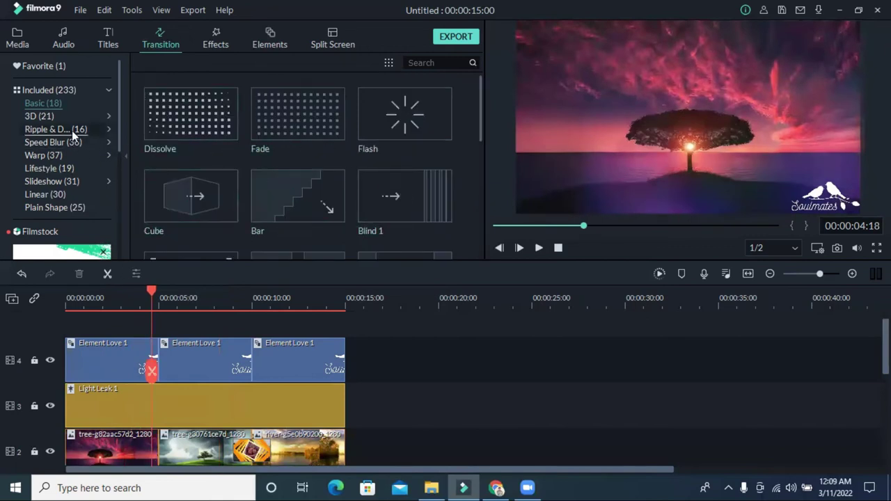
left_click(116, 40)
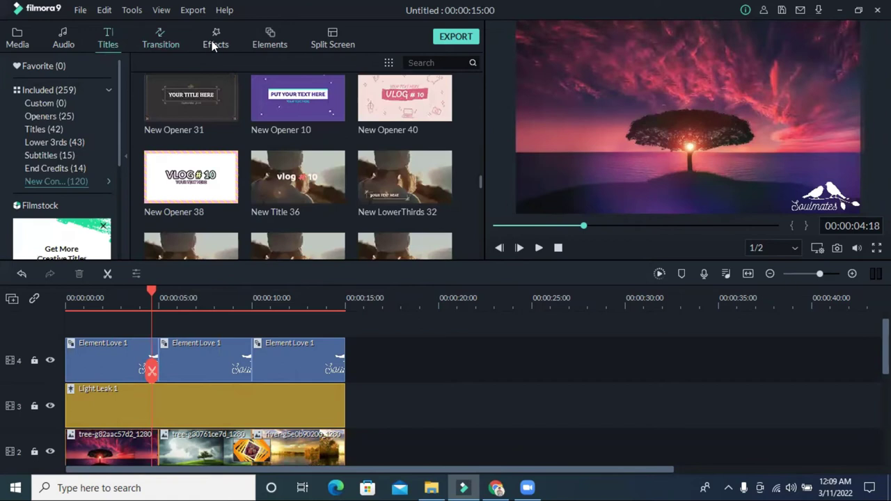
left_click(212, 40)
left_click(270, 44)
left_click(324, 41)
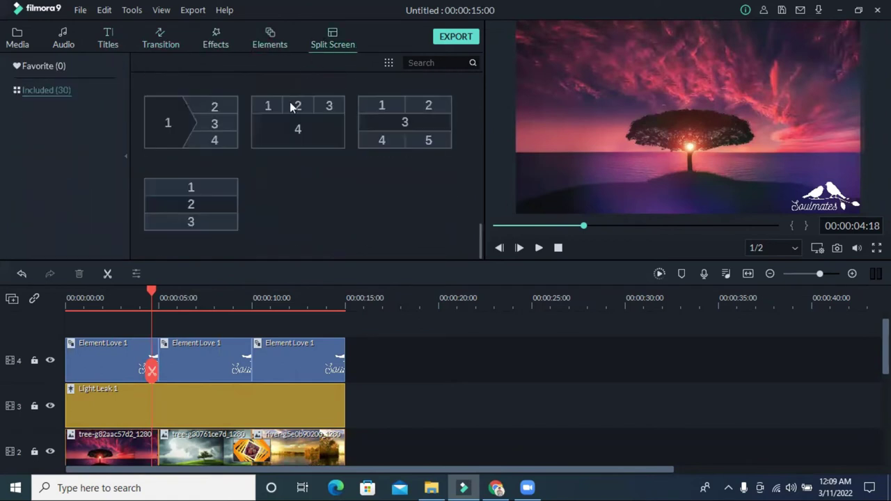
left_click(247, 41)
left_click(36, 154)
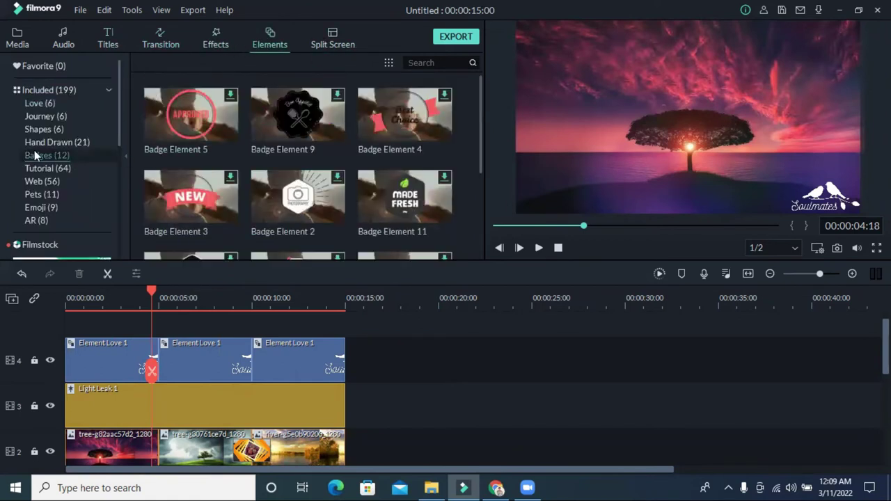
left_click(215, 44)
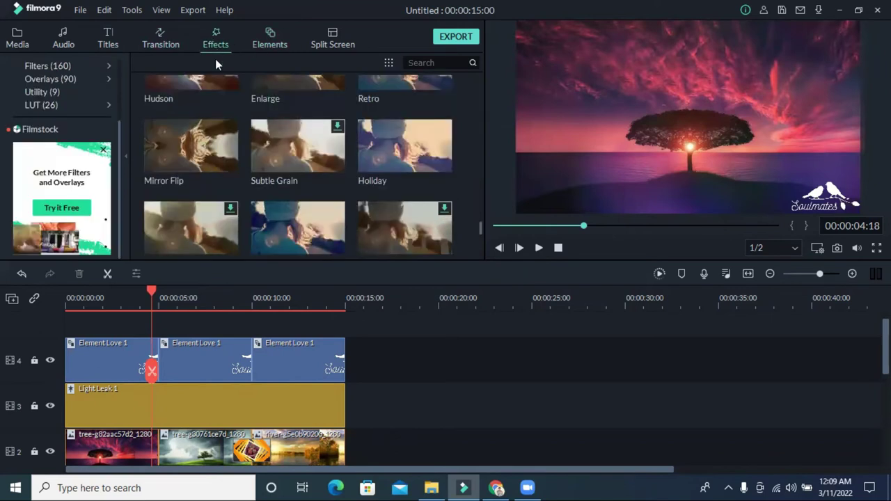
Step: Examine the transitions available in the Basic, 3D, Ripple and Speed Blur categories
left_click(157, 43)
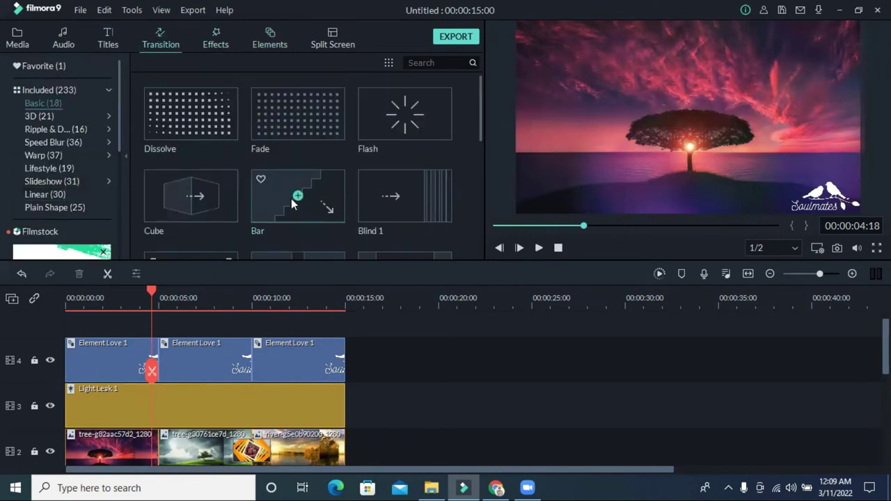
scroll(293, 198, "down", 5)
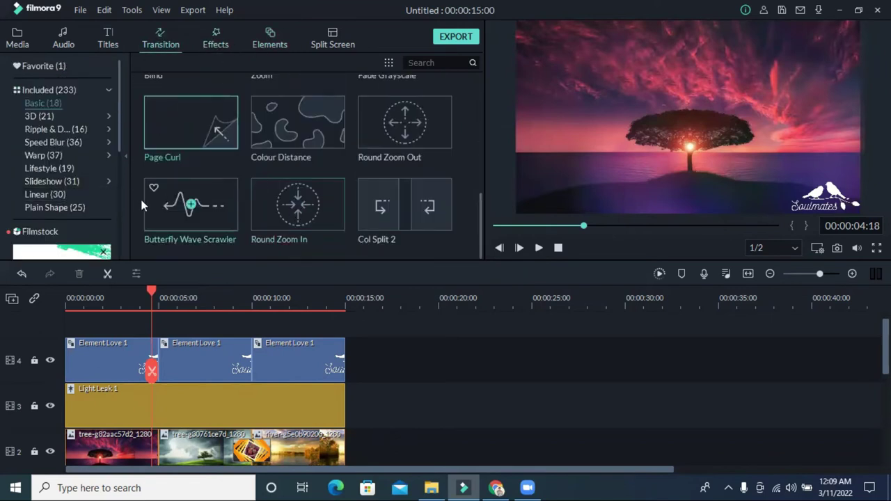
left_click(55, 116)
scroll(329, 174, "down", 3)
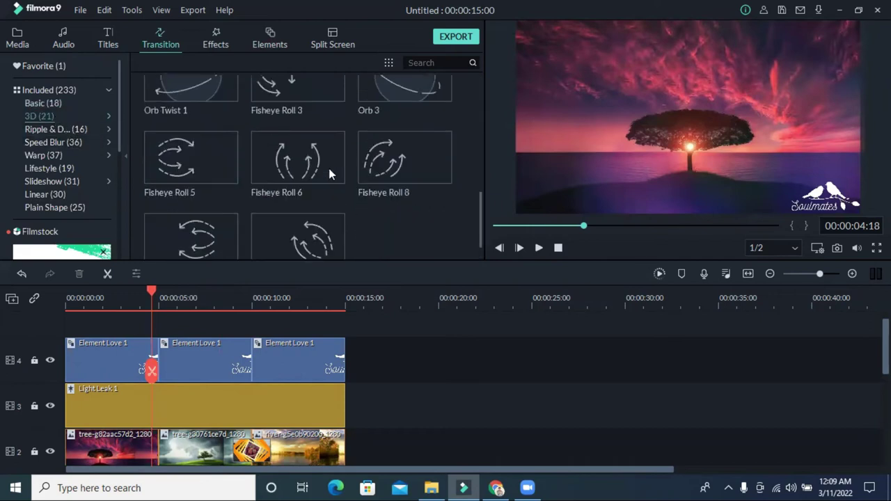
scroll(329, 174, "up", 3)
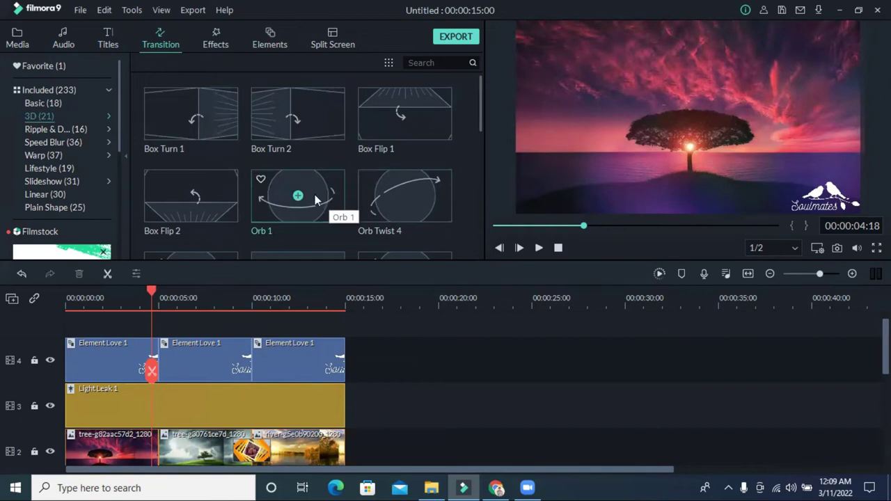
left_click(56, 129)
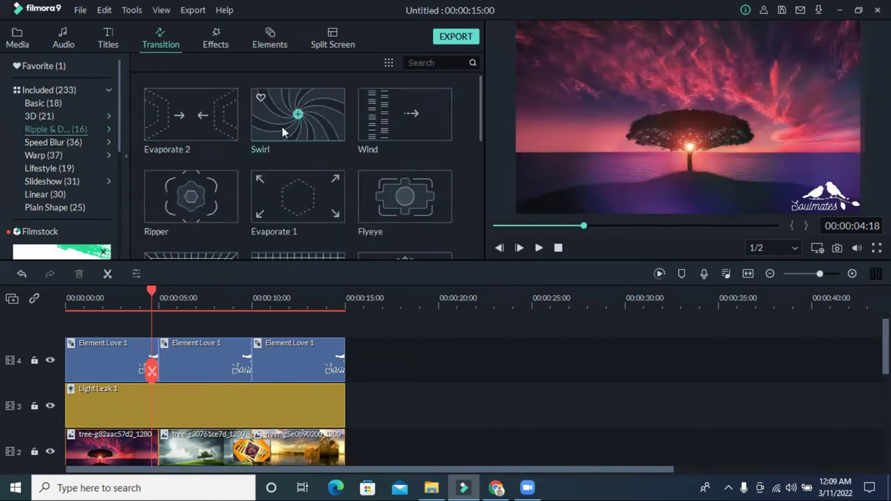
scroll(378, 132, "down", 3)
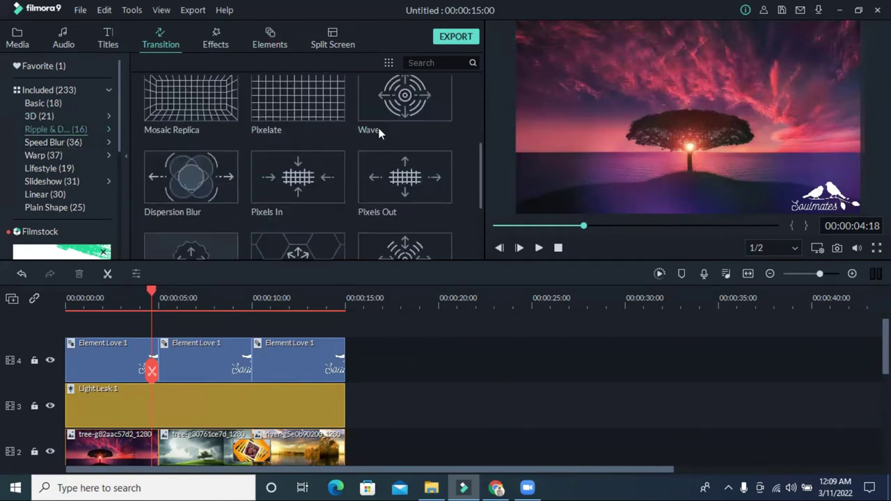
scroll(379, 133, "down", 3)
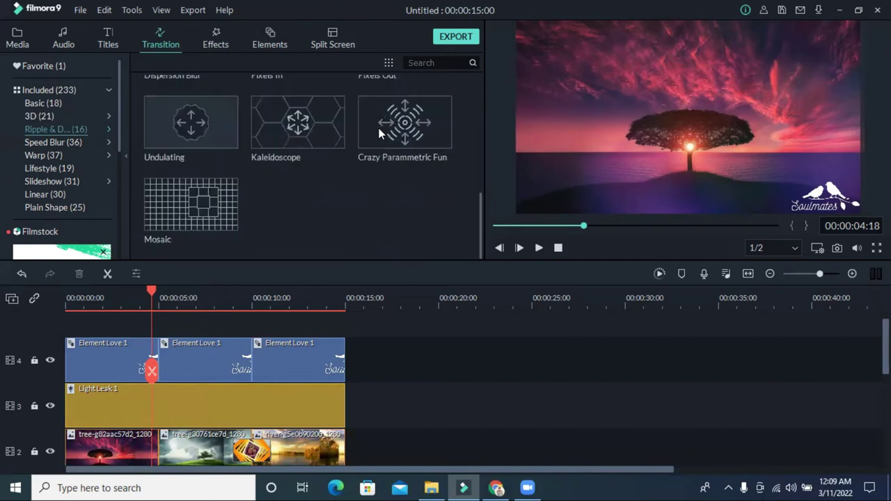
left_click(66, 142)
scroll(315, 195, "down", 3)
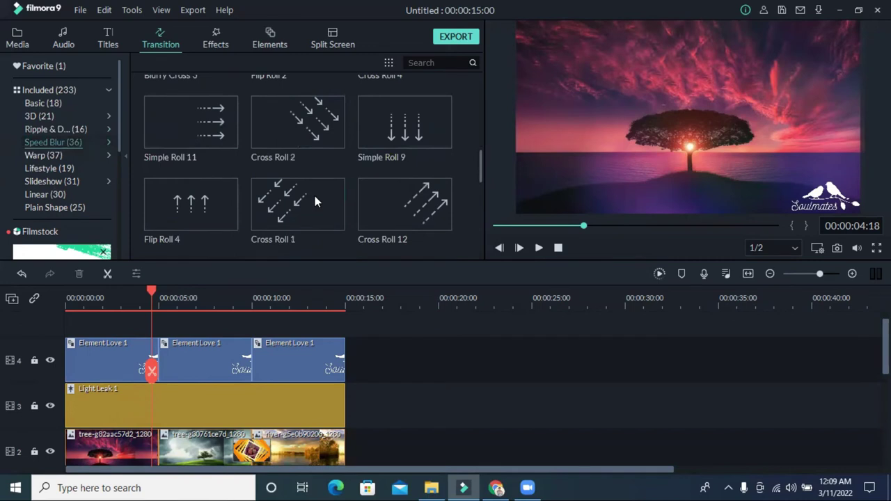
scroll(314, 201, "down", 2)
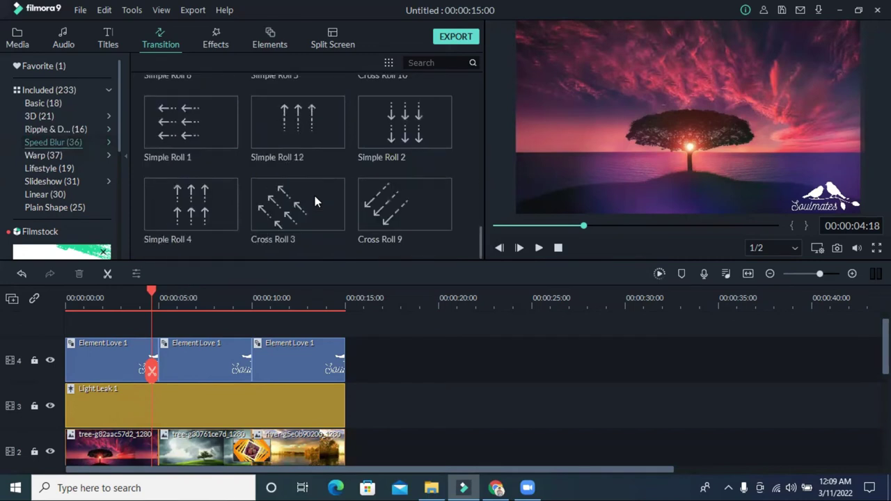
Step: Add the Warp 3 transition to the first Element Love 1 clip and extend it over the full clip
left_click(55, 157)
scroll(343, 173, "down", 5)
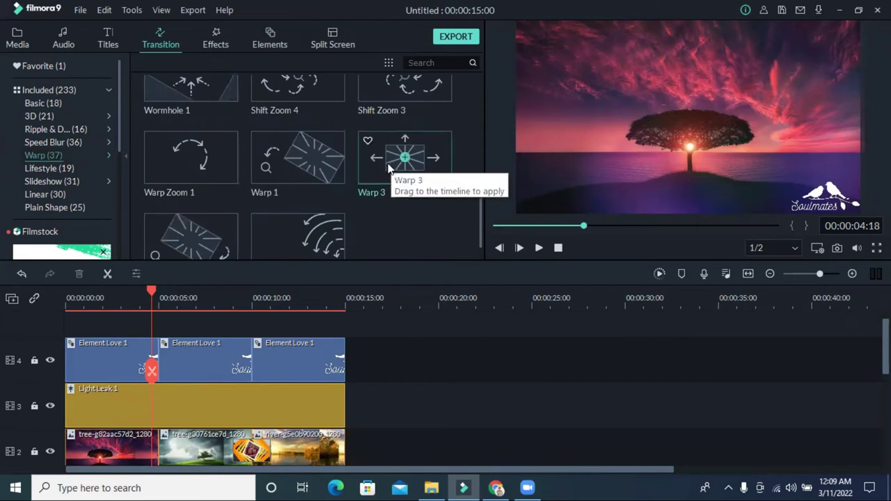
left_click_drag(385, 172, 158, 358)
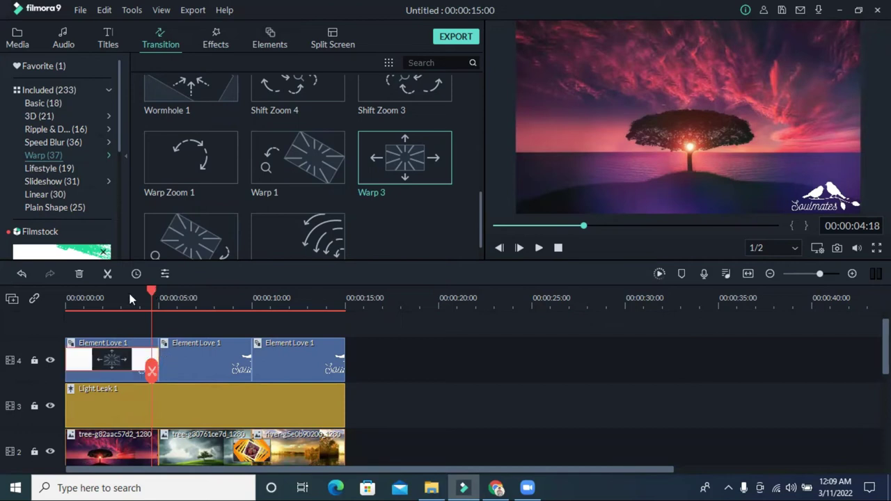
Step: Preview the Warp 3 transition from the beginning of the timeline and delete it from the first Element Love 1 clip
left_click(558, 247)
left_click(538, 249)
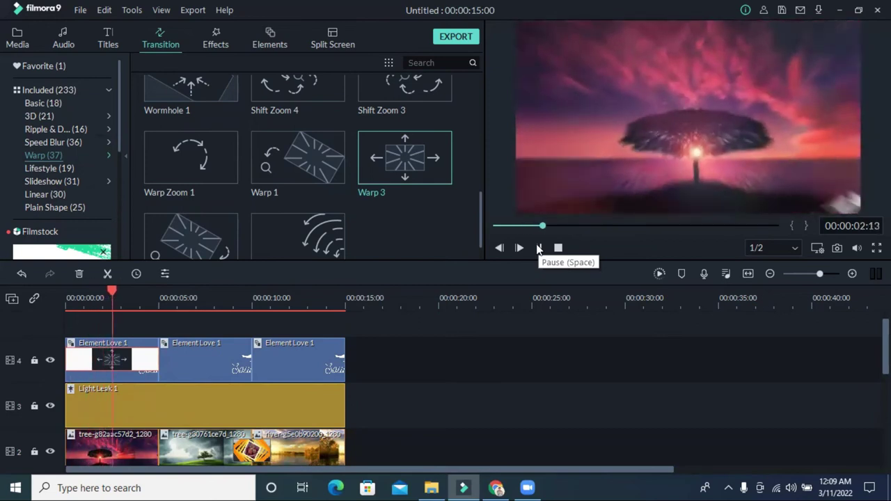
left_click(538, 249)
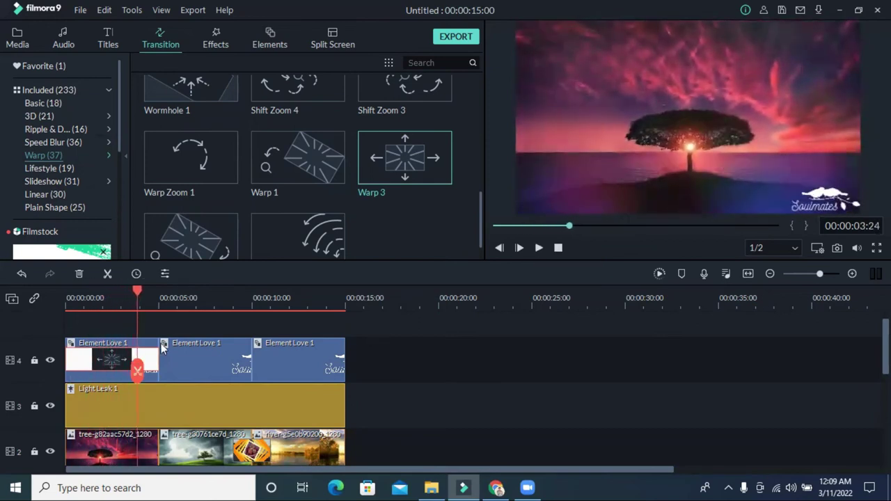
left_click(78, 274)
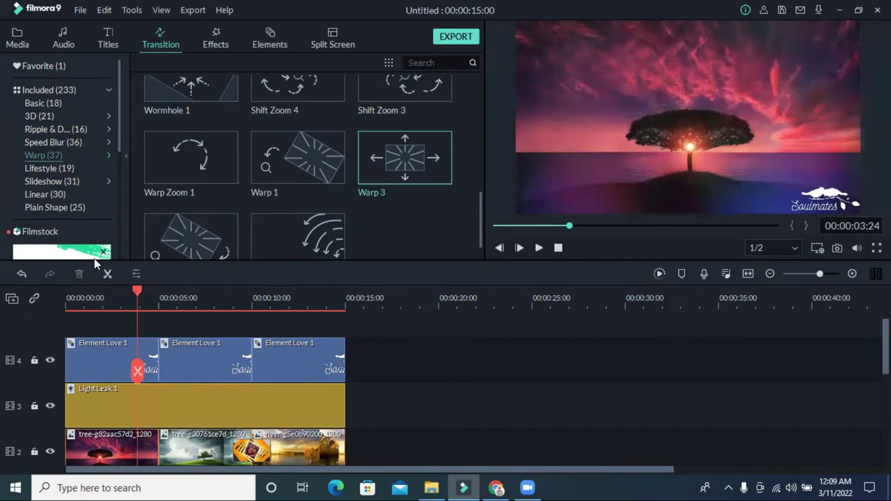
Step: Try the Lifestyle category's Col Whisk transition over the full first Element Love 1 clip and delete it after the preview
left_click(48, 171)
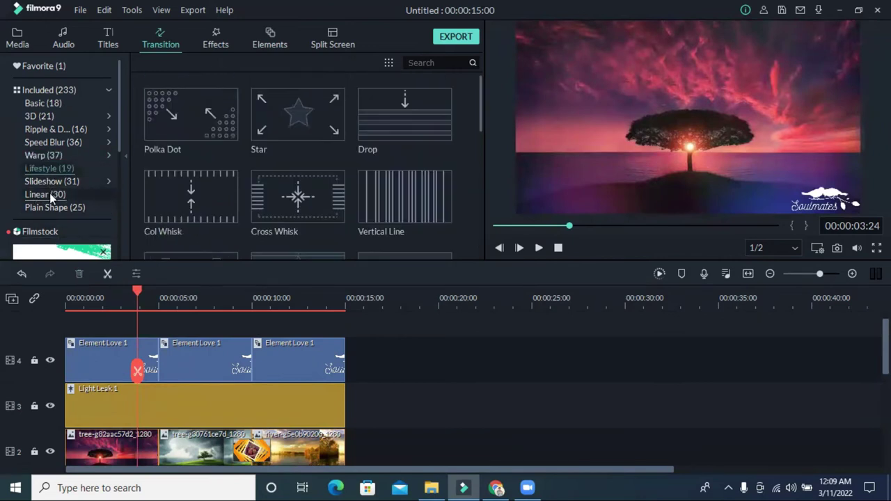
left_click_drag(187, 195, 95, 359)
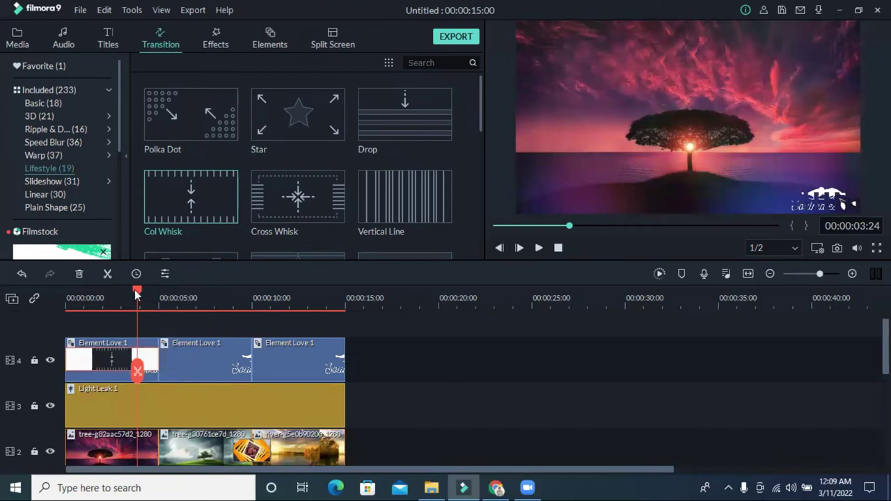
left_click(557, 248)
left_click(539, 249)
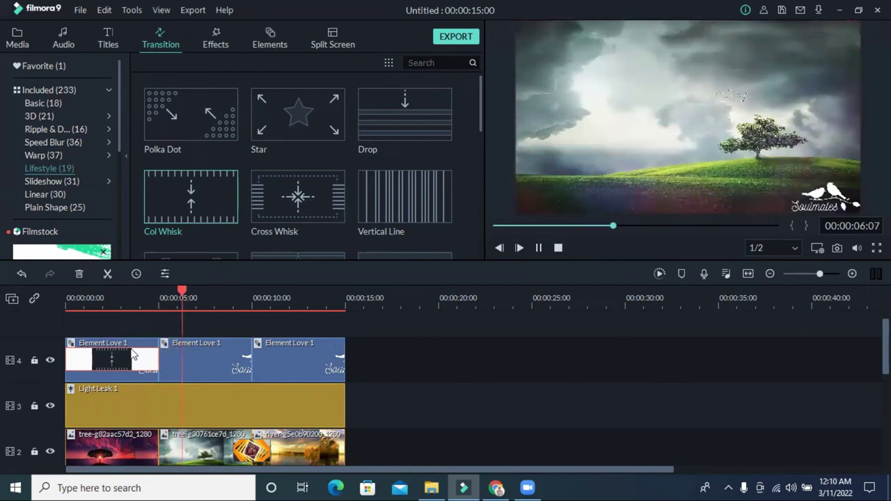
left_click(80, 278)
Step: Examine the remaining transitions in the Lifestyle category and those in the Slideshow category
scroll(252, 158, "down", 3)
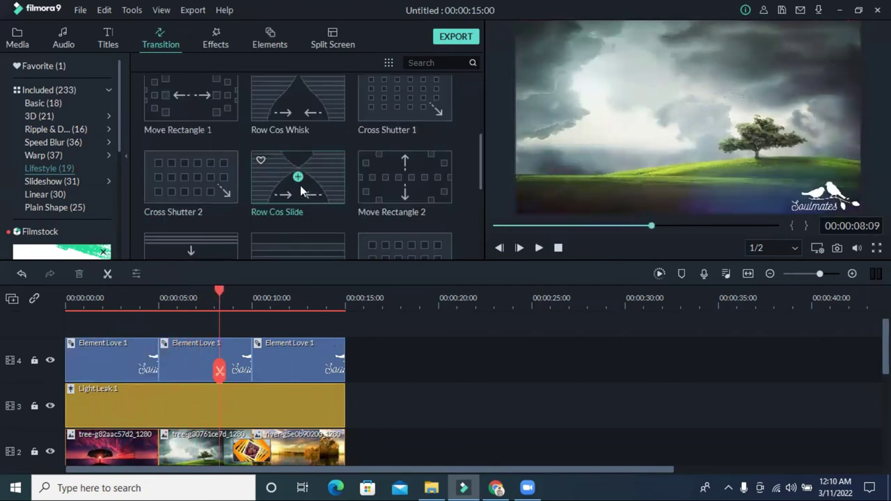
scroll(335, 189, "down", 3)
mouse_move(406, 158)
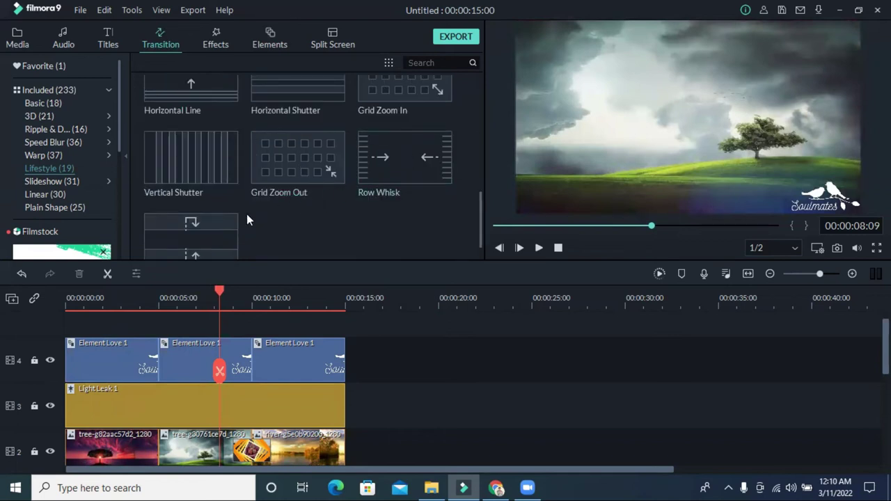
scroll(328, 193, "up", 3)
scroll(338, 195, "up", 3)
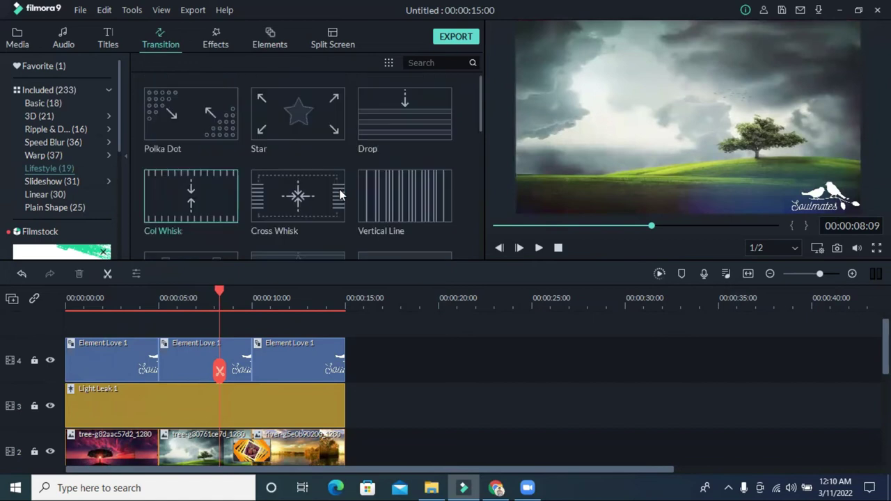
left_click(74, 179)
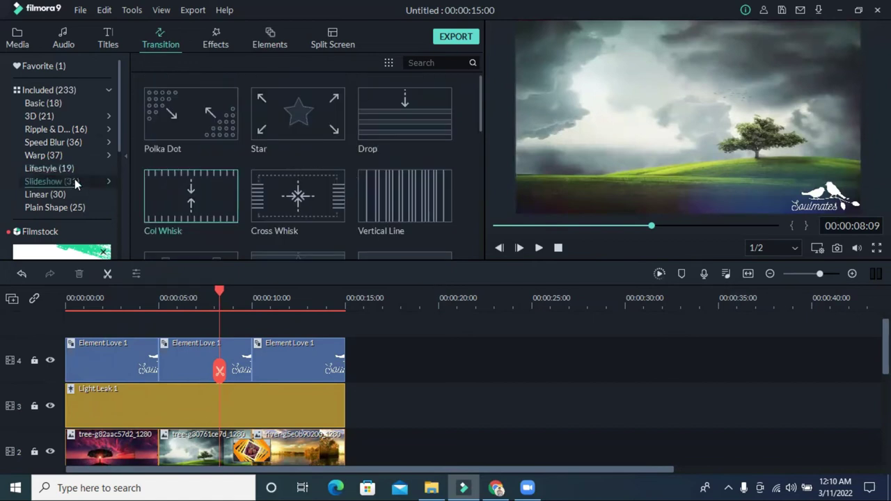
scroll(317, 174, "down", 5)
mouse_move(304, 178)
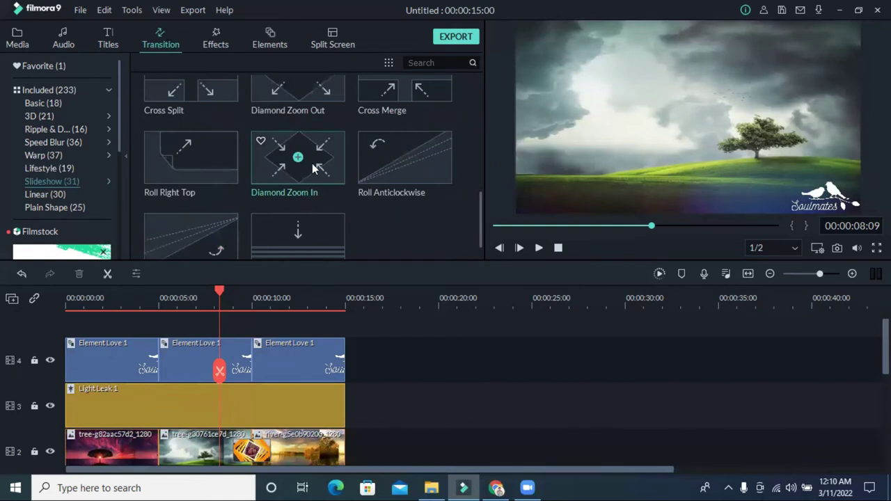
scroll(312, 163, "down", 3)
scroll(346, 183, "down", 2)
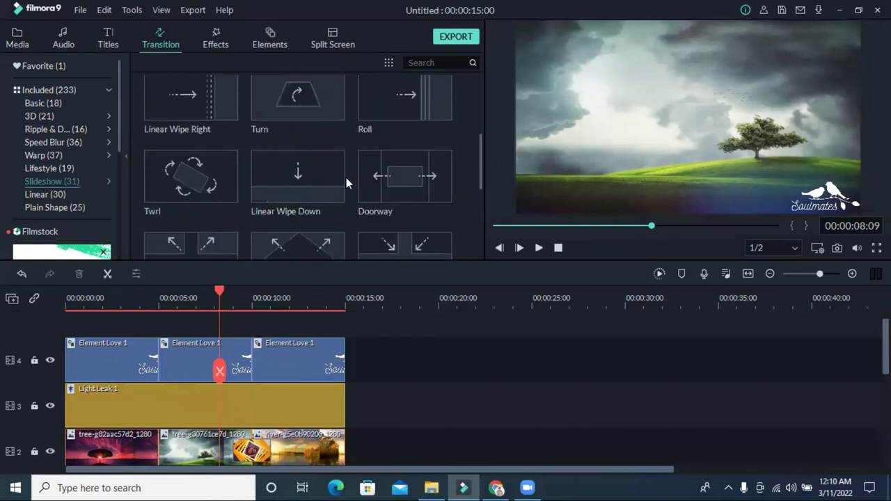
scroll(346, 180, "up", 3)
Step: Apply the Diamond Zoom Out transition over the full first Element Love 1 clip and preview it from the beginning of the timeline
left_click_drag(312, 98, 110, 355)
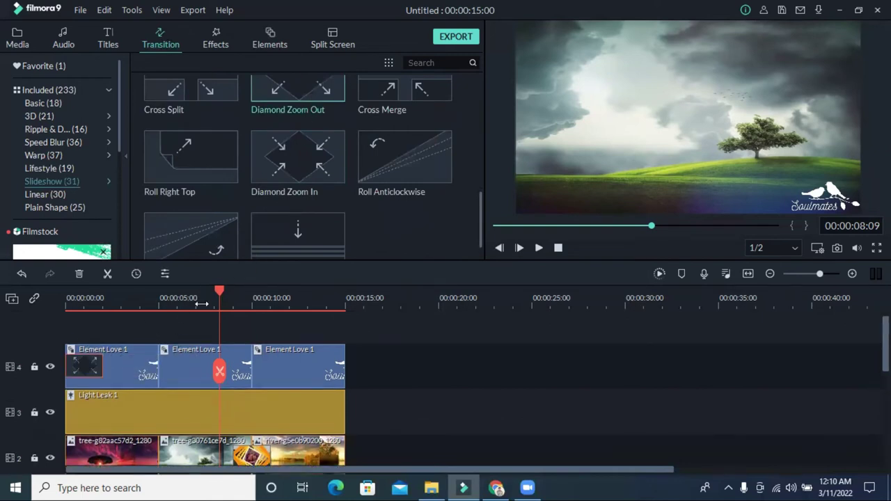
left_click_drag(217, 293, 67, 294)
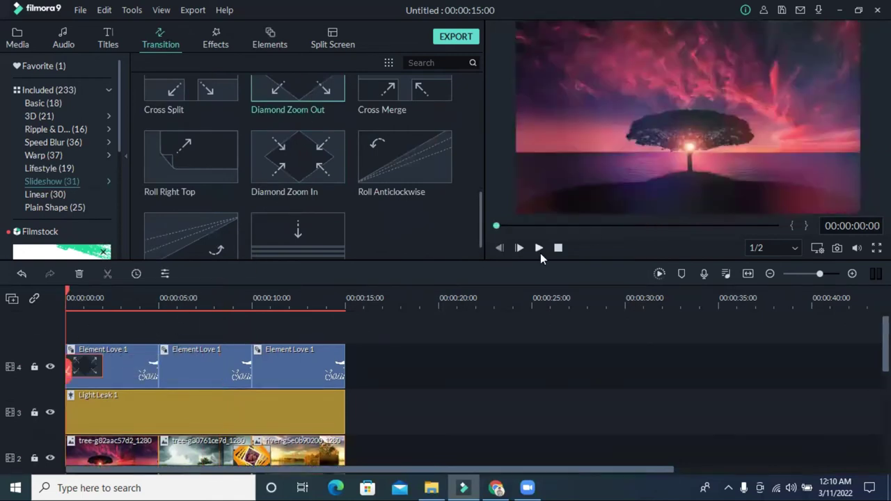
left_click(540, 253)
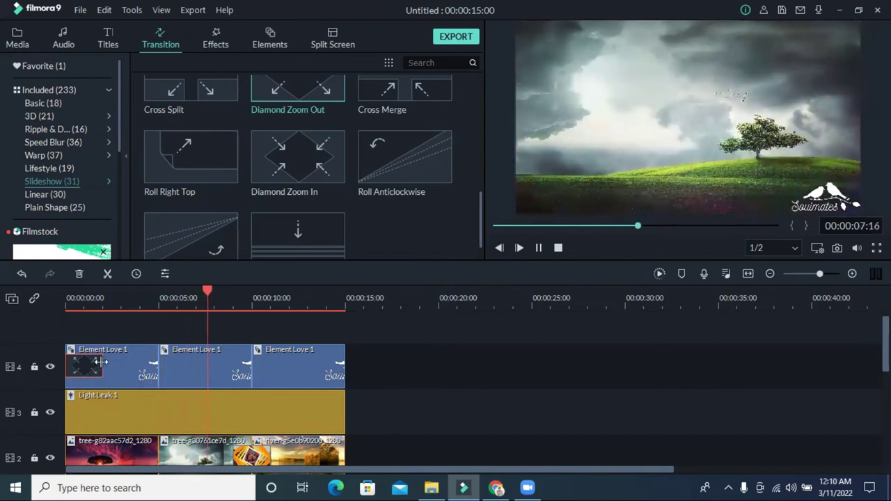
key("space")
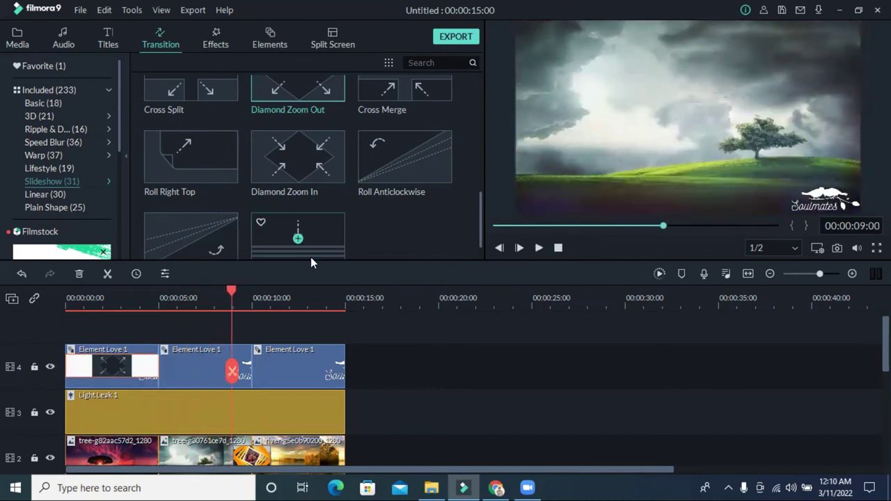
Step: Replay the timeline from the beginning to check the Diamond Zoom Out transition on the first Element Love 1 clip
left_click_drag(233, 293, 43, 323)
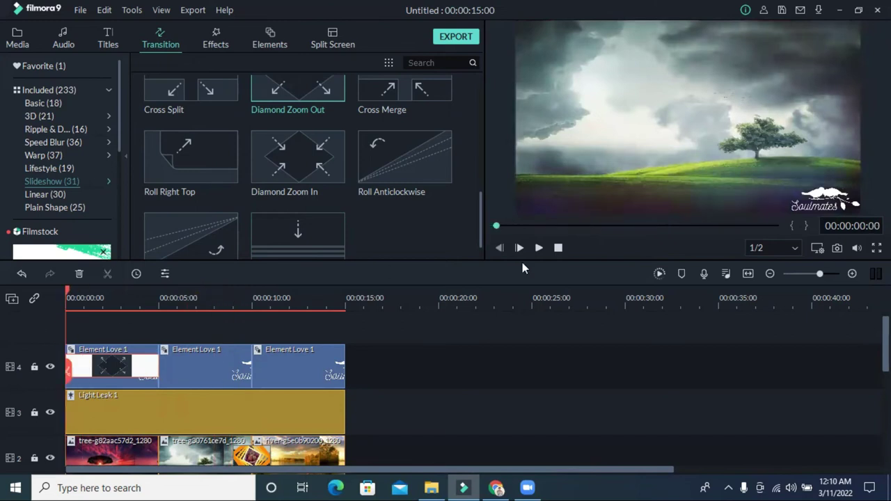
left_click(539, 248)
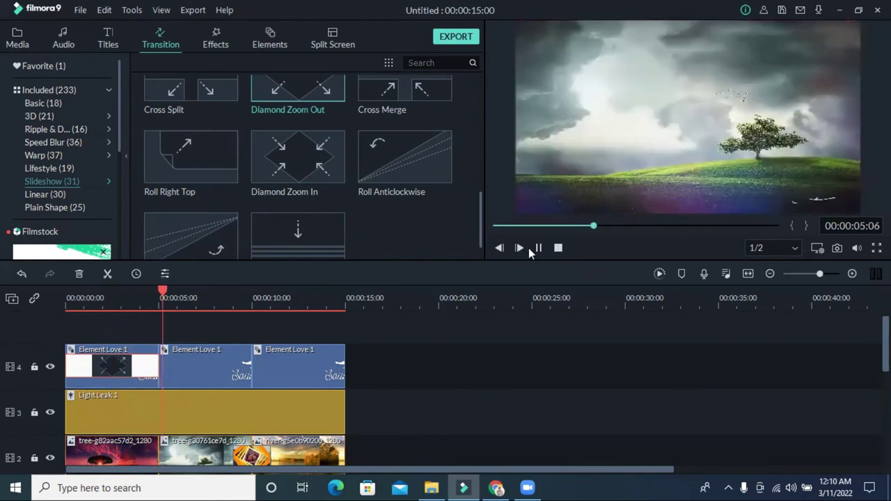
left_click(539, 247)
scroll(402, 217, "up", 5)
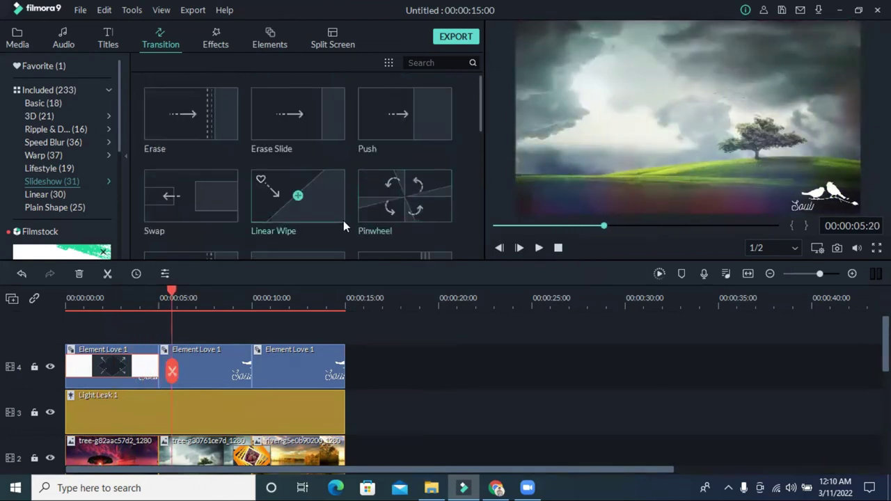
left_click(49, 90)
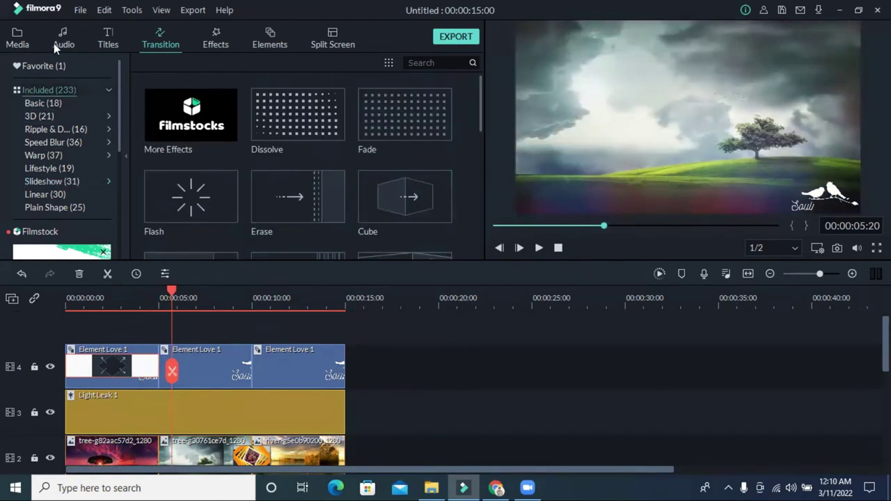
Step: Add the Feet on Wood - Whistling All The Way Down track from the Young & Bright music category at the start of the timeline
left_click(53, 43)
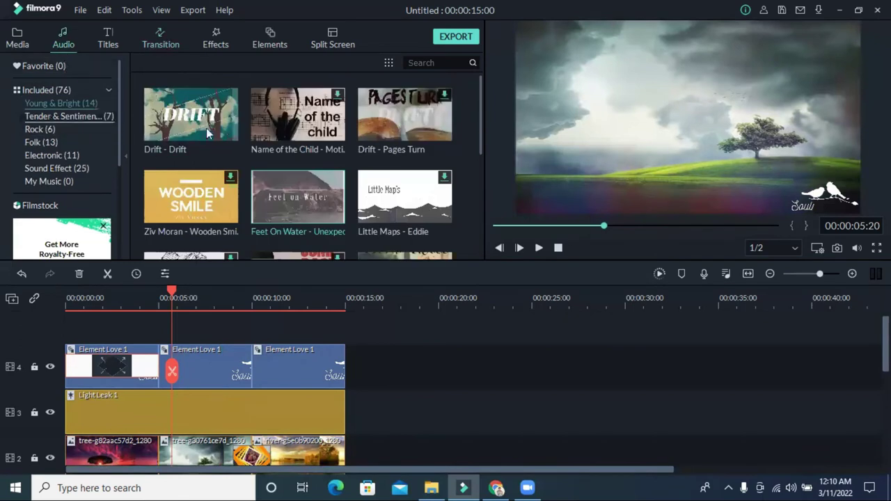
scroll(342, 172, "down", 3)
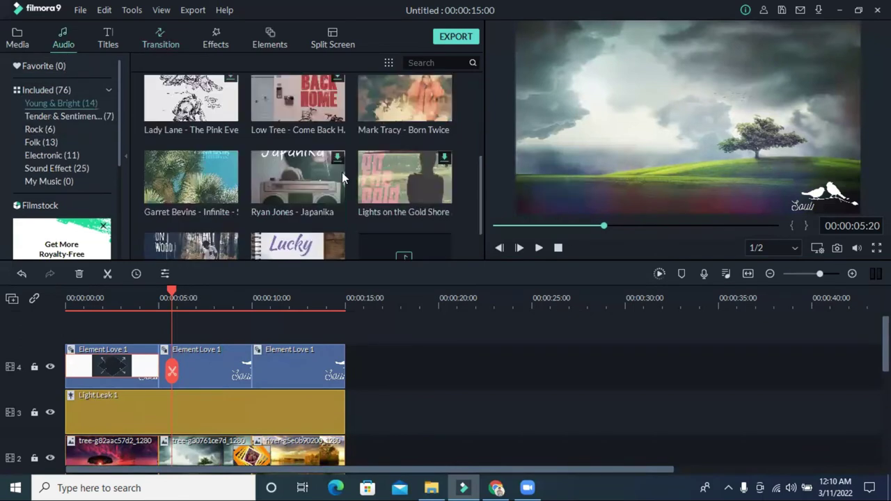
scroll(324, 187, "down", 1)
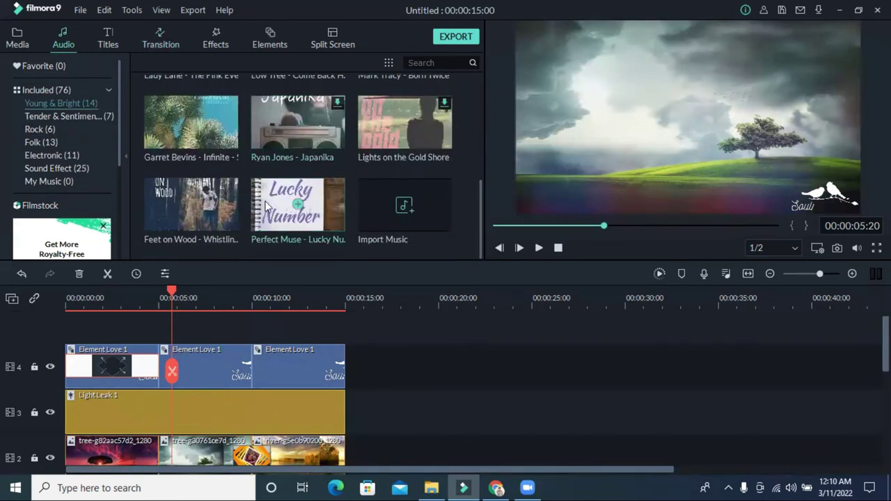
double_click(223, 206)
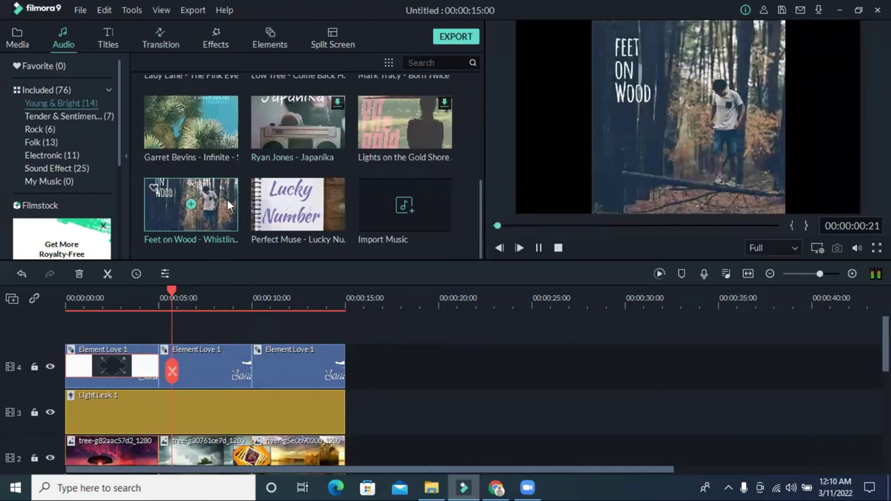
left_click_drag(228, 204, 67, 356)
scroll(351, 369, "up", 3)
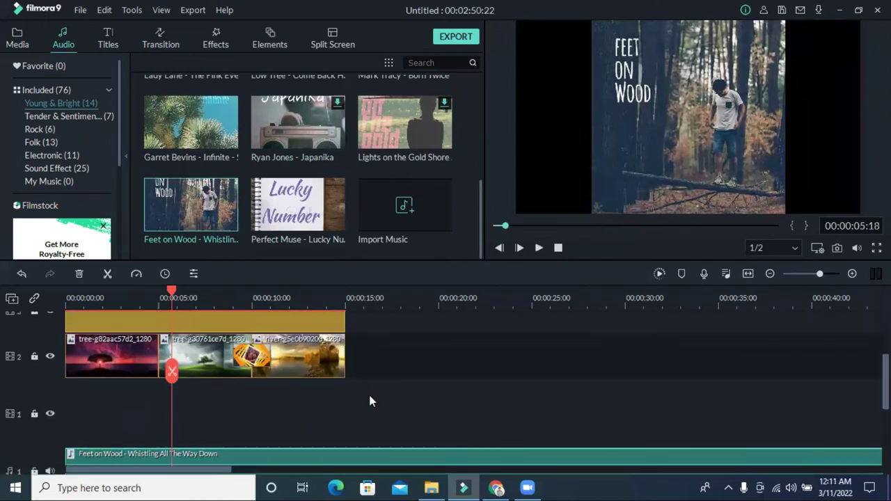
Step: Lengthen the three images on track 2 so they end at about 9, 16.5 and 25 seconds respectively
left_click(96, 402)
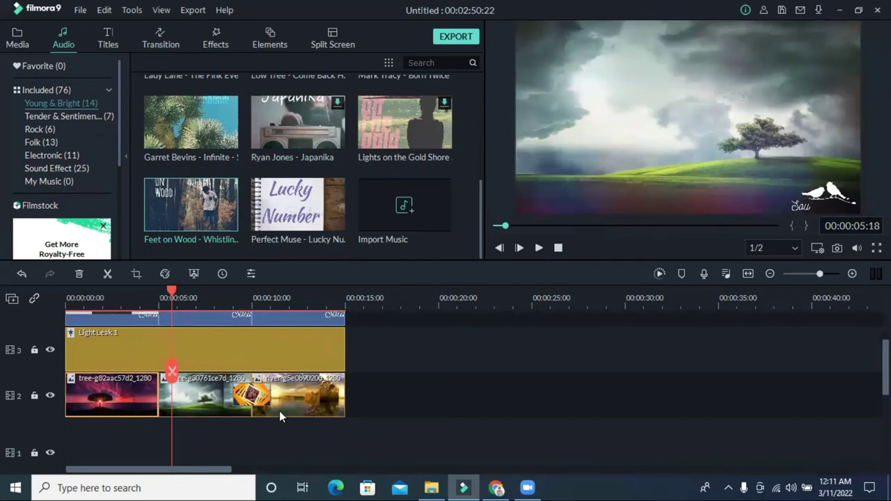
left_click(345, 307)
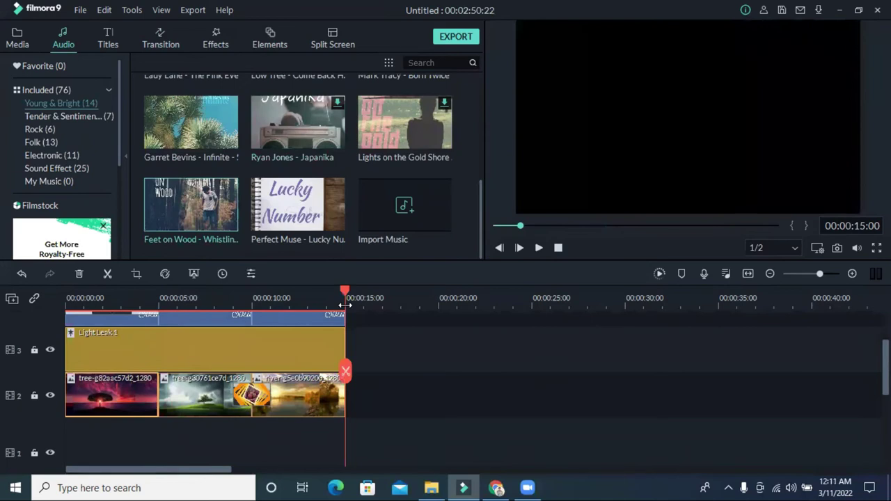
left_click_drag(349, 292, 55, 318)
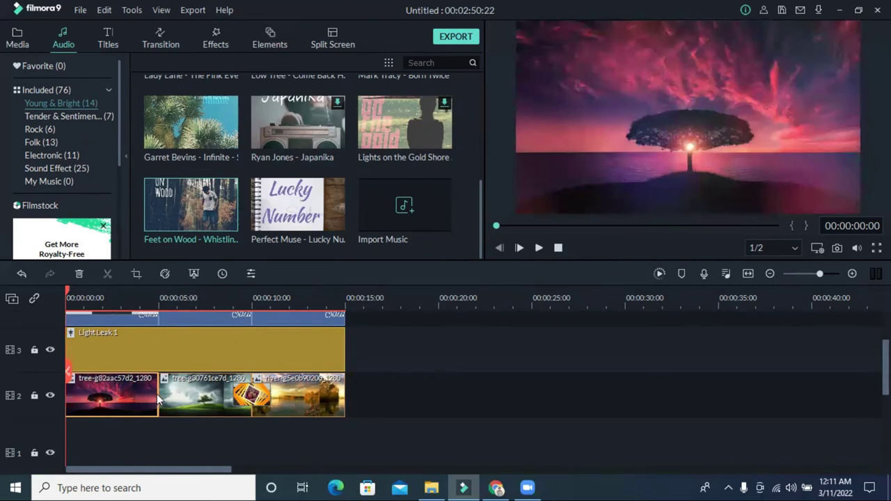
left_click_drag(160, 396, 229, 396)
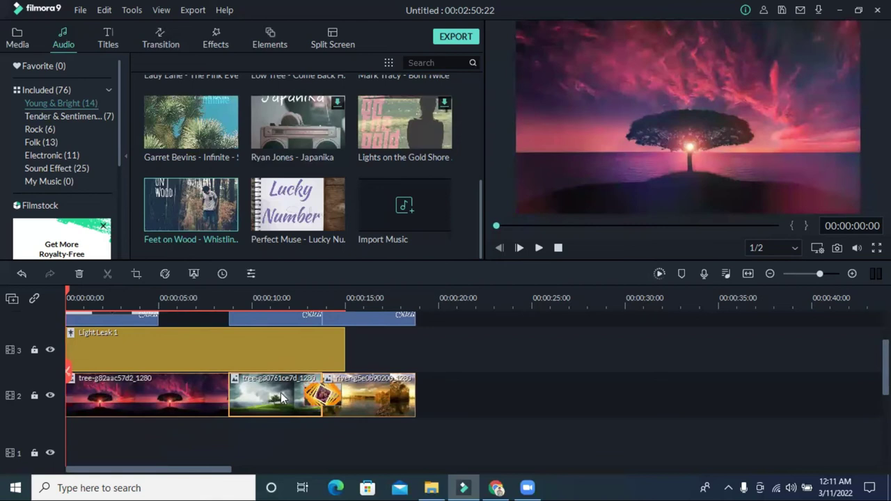
left_click_drag(322, 393, 374, 395)
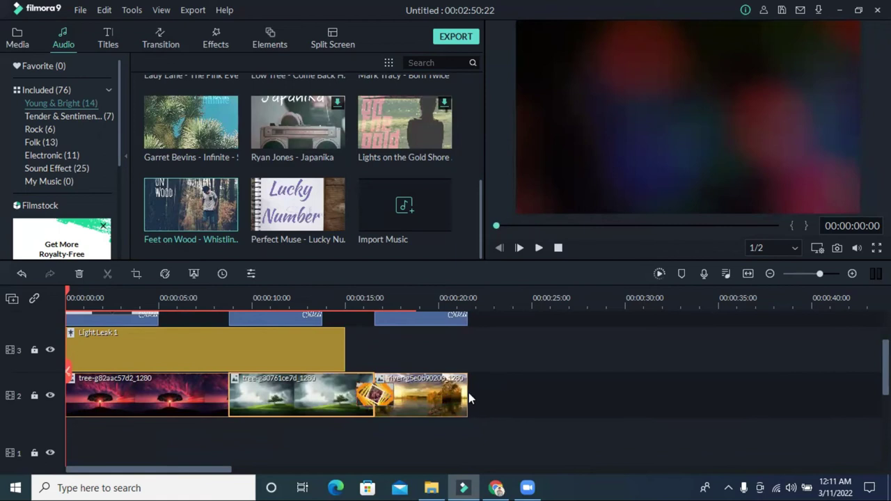
left_click_drag(467, 392, 527, 395)
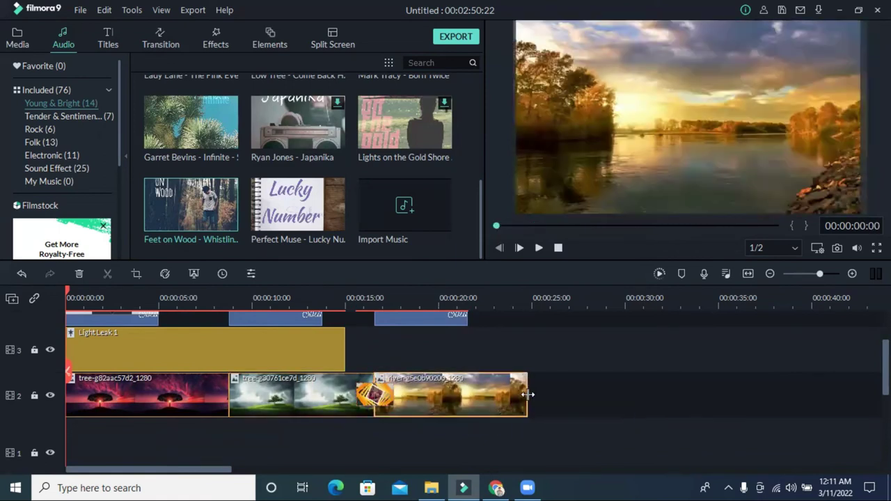
Step: Extend the Light Leak 1 overlay on track 3 to the end of the last image
scroll(369, 359, "up", 1)
left_click(328, 394)
left_click_drag(342, 388, 525, 391)
Step: Try to stretch the third Element Love 1 clip on track 4 to the end of the last image
left_click(410, 344)
left_click_drag(465, 338, 531, 346)
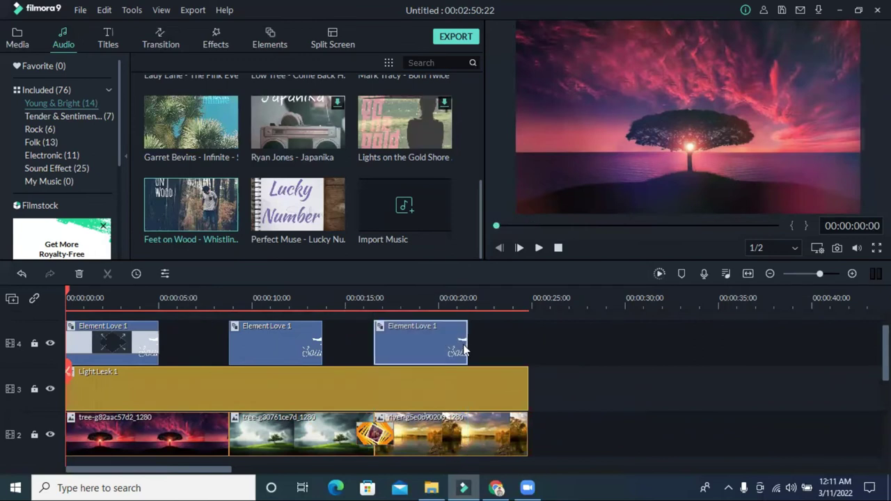
left_click_drag(465, 343, 524, 343)
scroll(462, 373, "up", 1)
left_click_drag(470, 353, 533, 378)
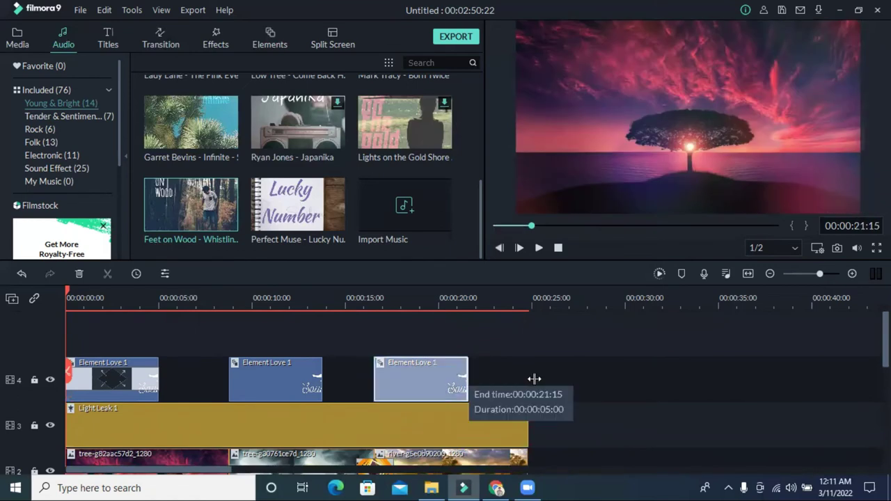
left_click_drag(421, 375, 473, 379)
left_click_drag(284, 375, 278, 378)
left_click(115, 370)
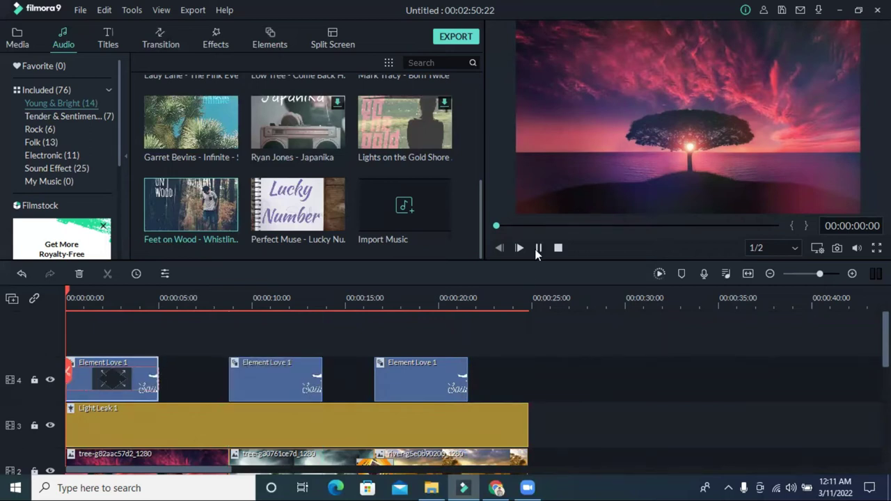
Step: Preview the opening seconds of the lengthened timeline with the added music
left_click(538, 249)
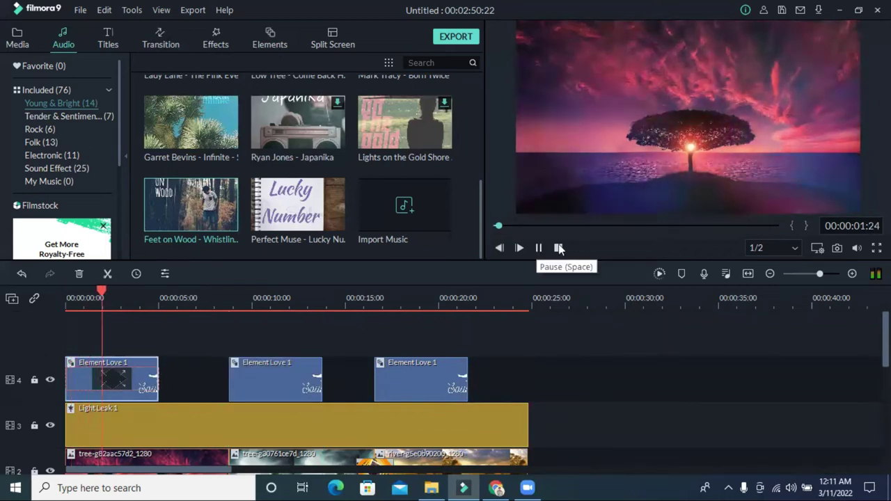
scroll(770, 386, "down", 5)
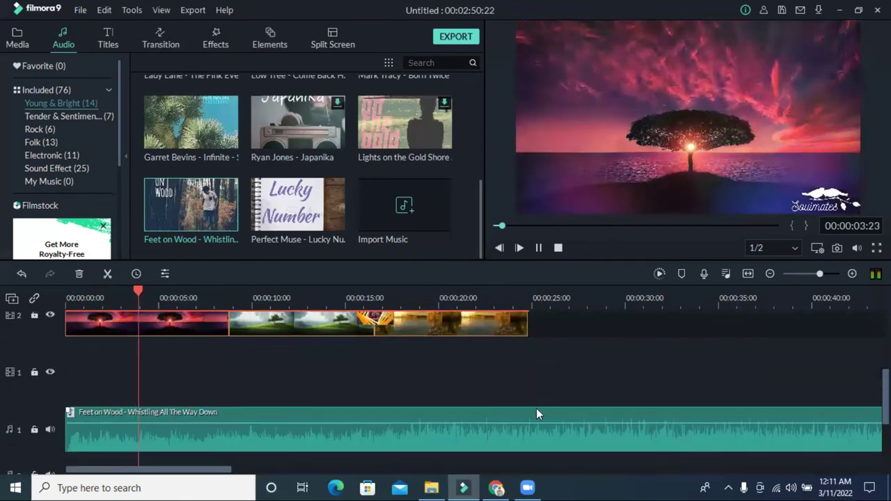
left_click(538, 248)
Step: Split the Feet on Wood music at the end of the last image, at 24:20, and delete the part beyond it
left_click(529, 341)
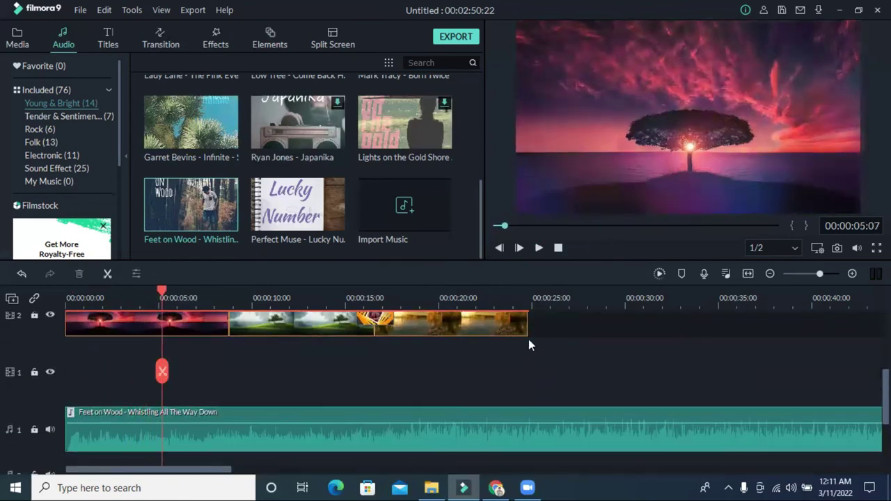
left_click(523, 302)
left_click_drag(521, 290, 531, 362)
left_click_drag(526, 291, 529, 296)
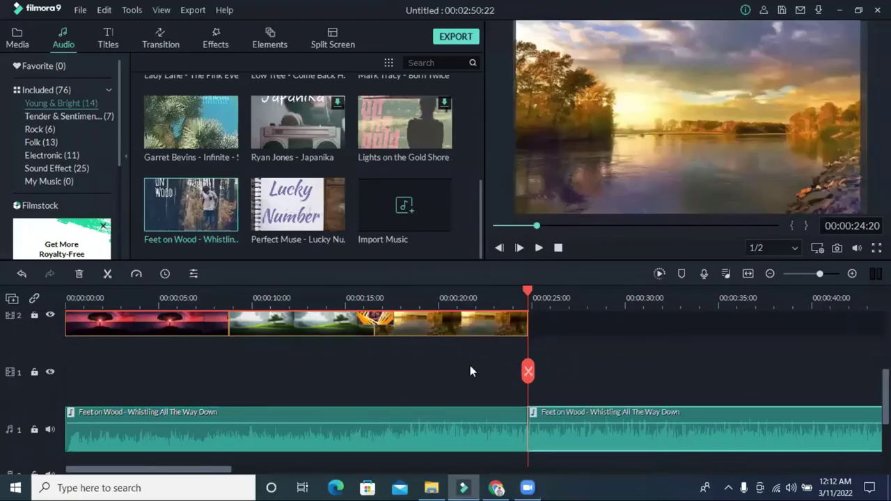
key("Delete")
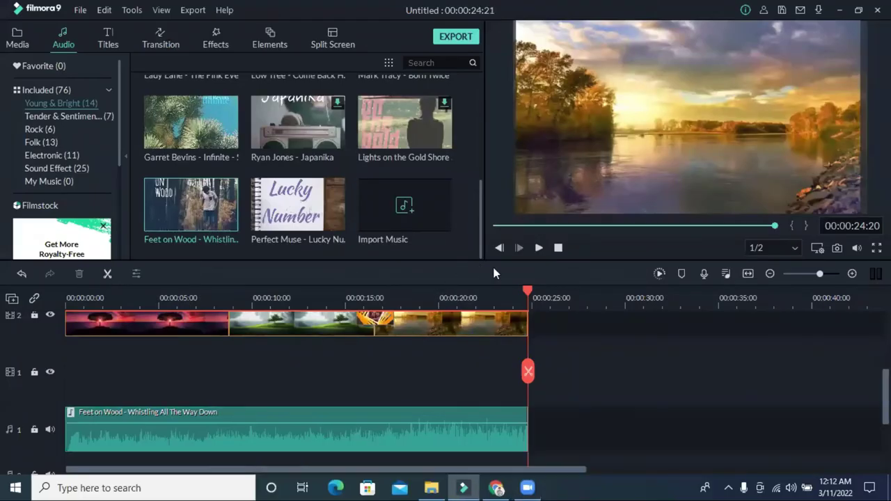
Step: Play the timeline from the beginning to check the images, overlays and trimmed music, and leave the playhead at 13:14
left_click(246, 297)
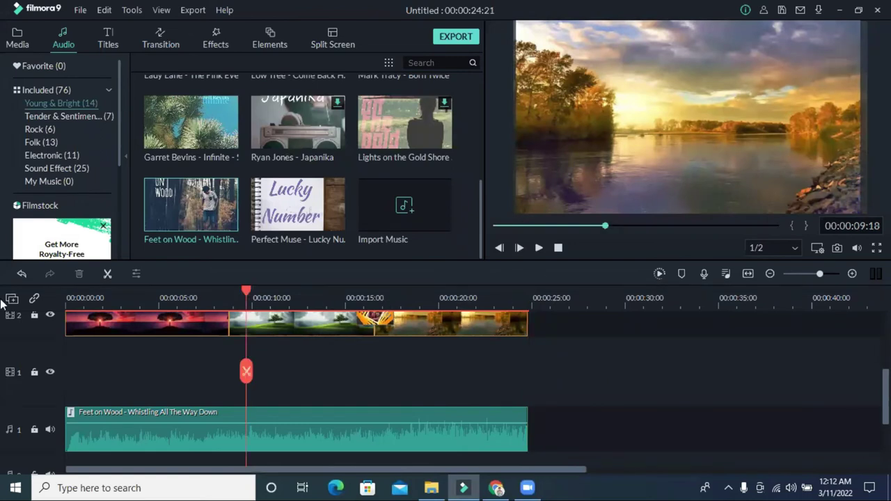
left_click(538, 248)
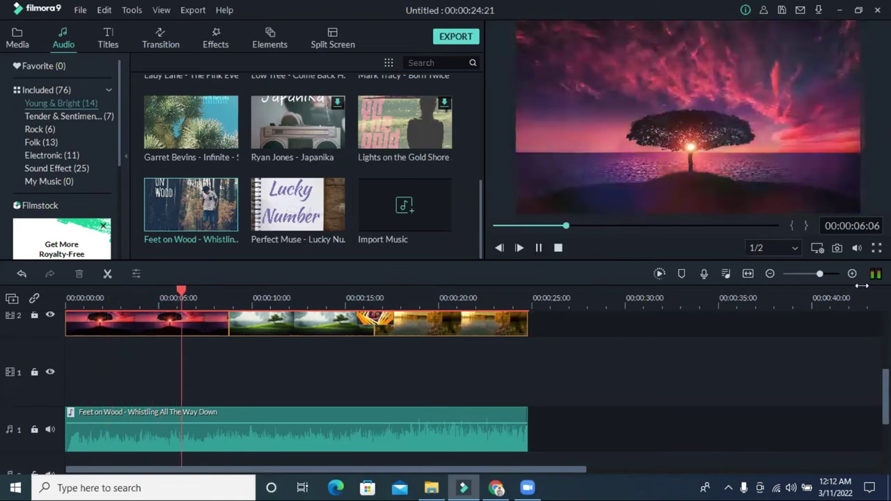
scroll(348, 383, "up", 1)
scroll(296, 383, "up", 2)
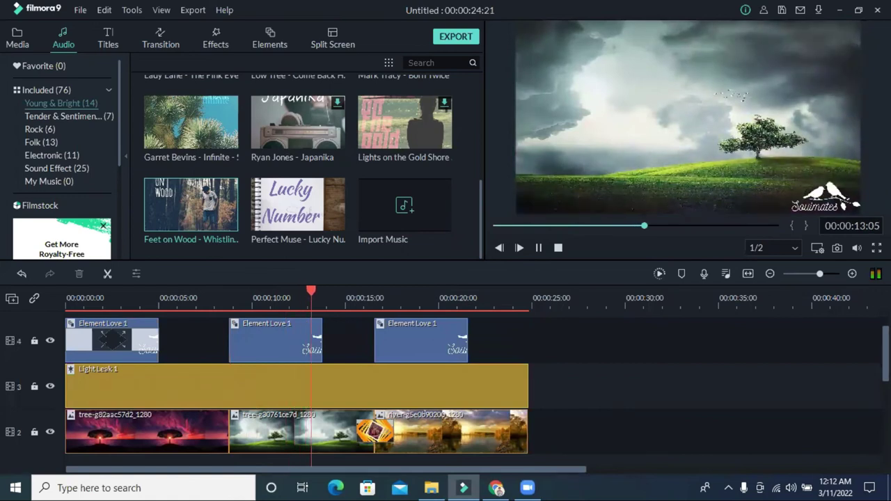
left_click(538, 247)
scroll(223, 219, "up", 3)
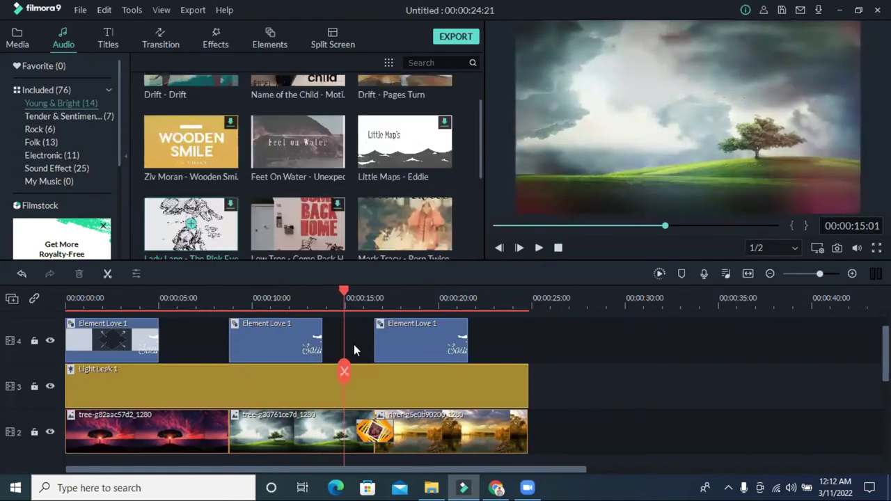
left_click_drag(324, 294, 320, 298)
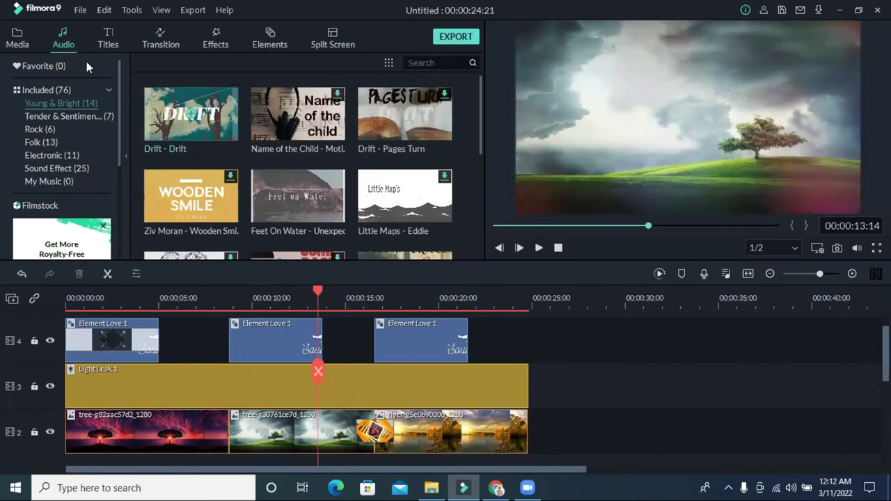
Step: Examine the available titles, transitions and overlay effects
left_click(104, 40)
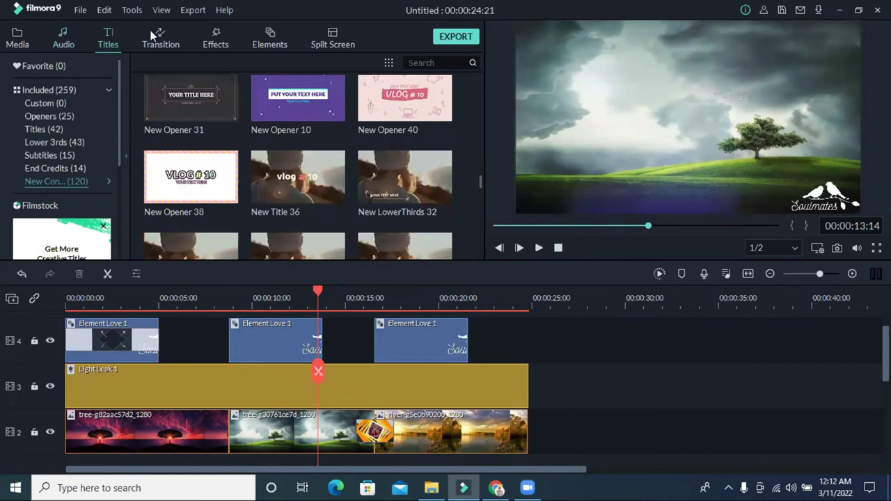
left_click(158, 42)
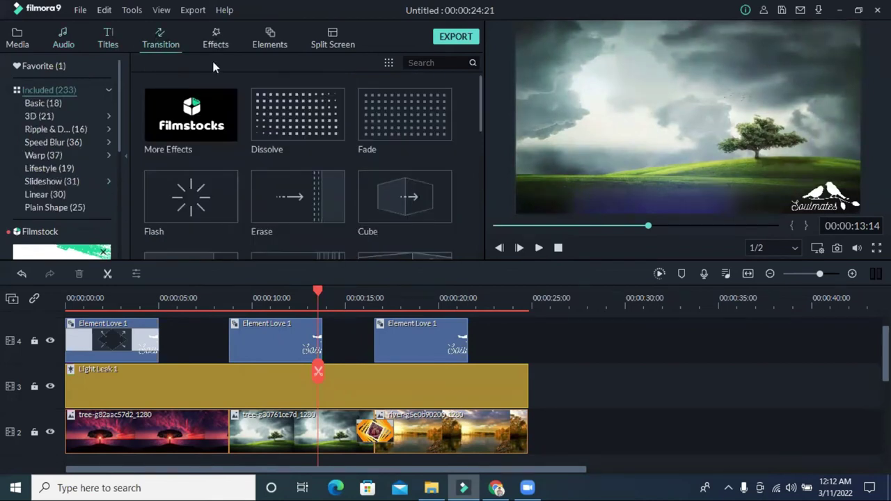
left_click(215, 40)
left_click(49, 92)
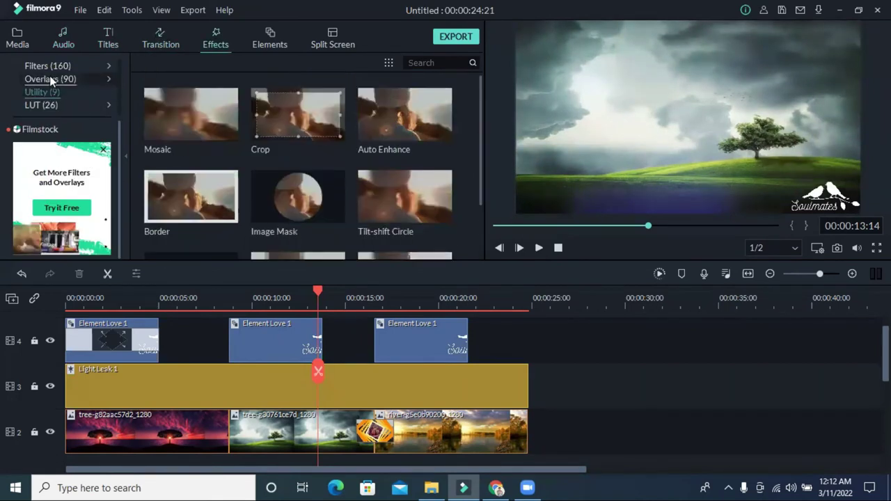
left_click(49, 78)
scroll(156, 156, "down", 5)
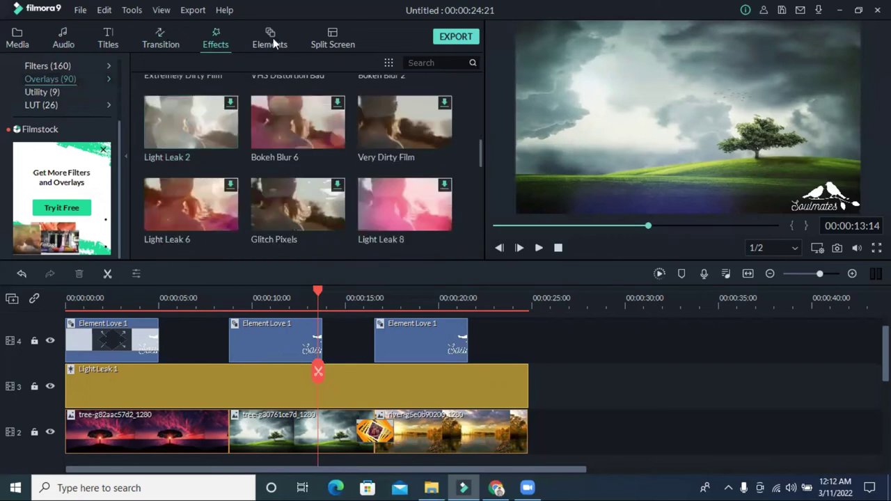
Step: Examine the motion elements in the Shapes, Pets, Emoji and AR categories
left_click(273, 43)
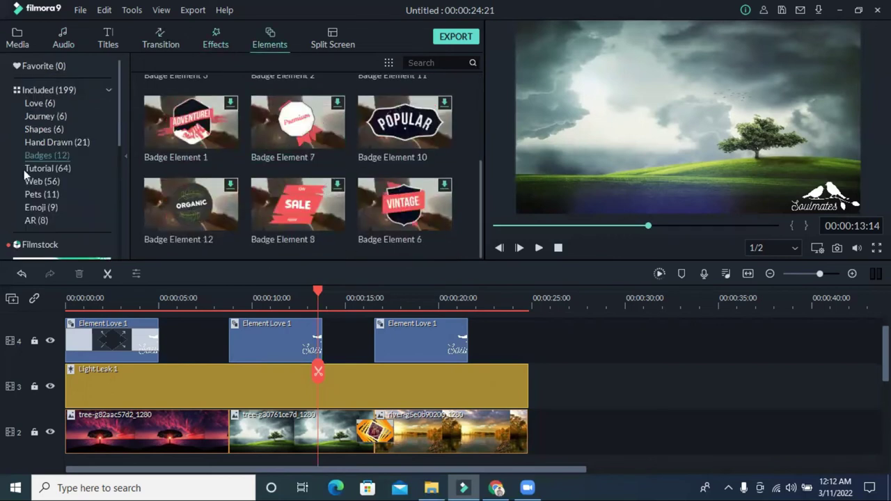
left_click(56, 129)
left_click(56, 195)
left_click(61, 206)
scroll(71, 203, "down", 3)
scroll(298, 167, "down", 2)
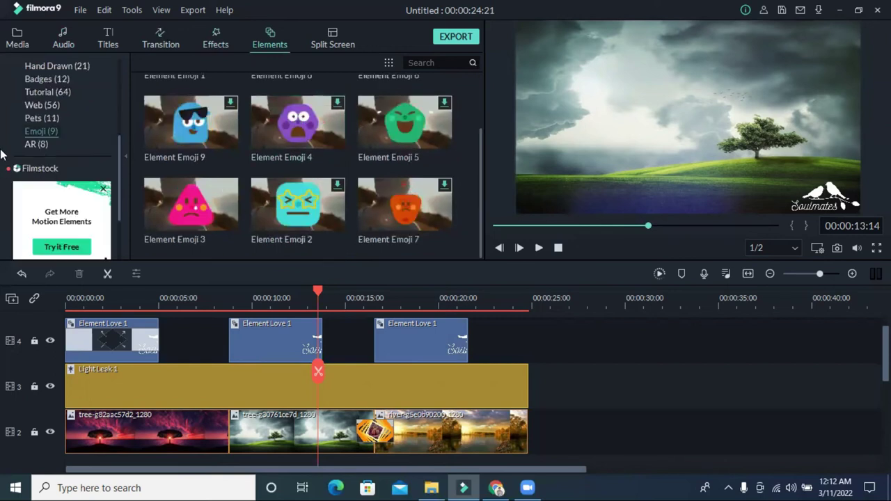
left_click(38, 143)
scroll(324, 189, "down", 2)
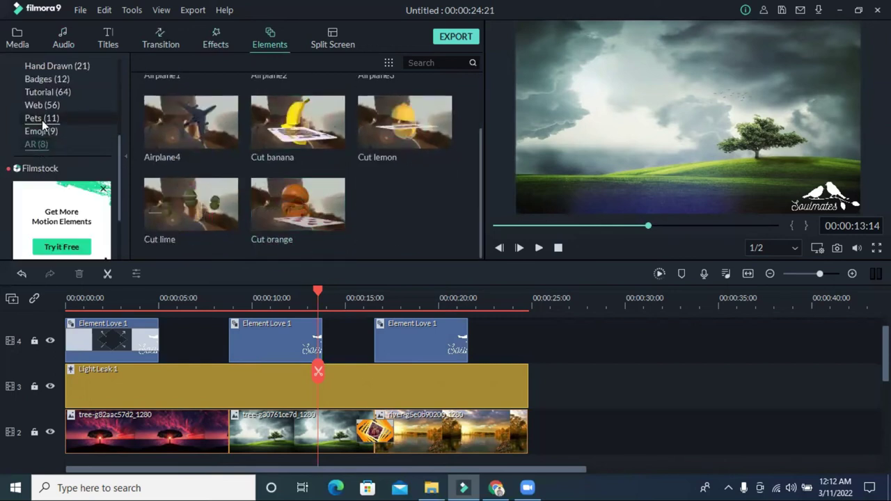
Step: Examine the motion elements in the Emoji, Pets, Web and Tutorial categories
left_click(44, 128)
scroll(200, 146, "down", 2)
left_click(49, 117)
scroll(206, 148, "down", 3)
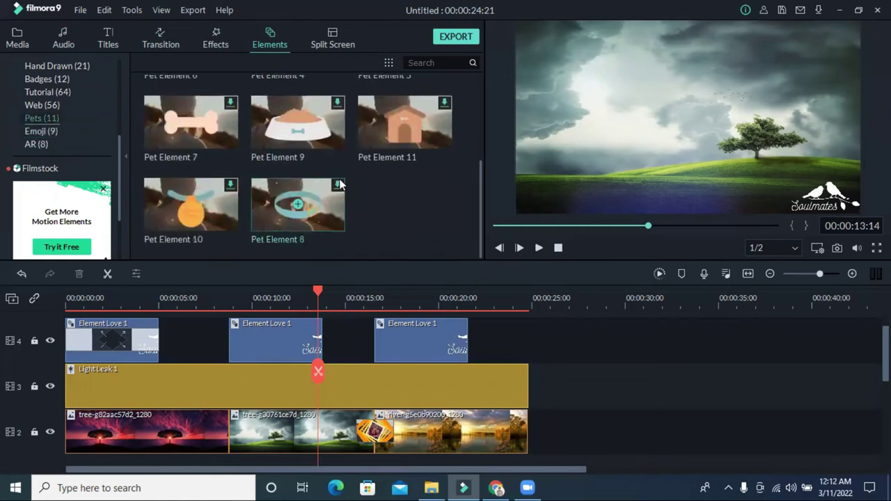
left_click(39, 105)
scroll(354, 178, "down", 5)
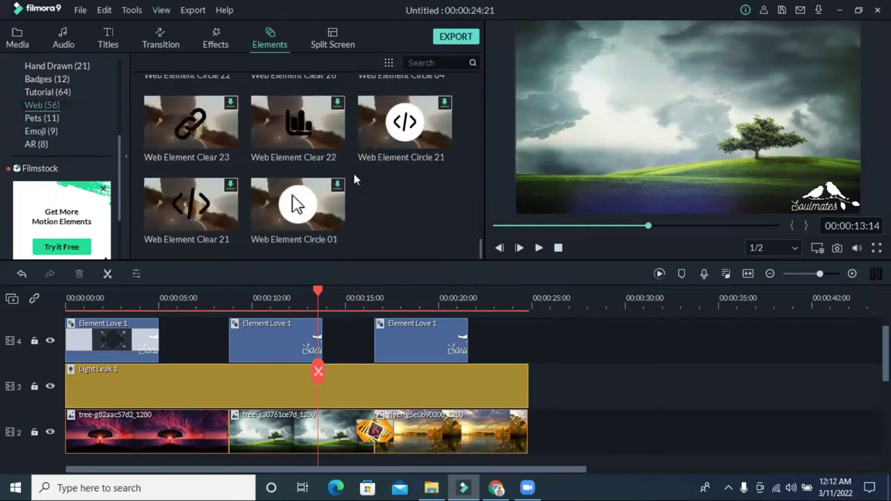
left_click(41, 93)
scroll(317, 179, "down", 10)
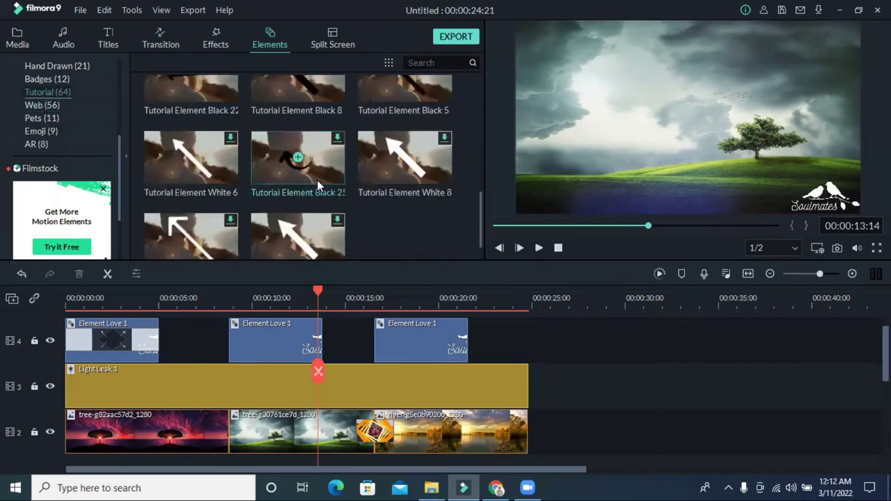
scroll(52, 104, "up", 5)
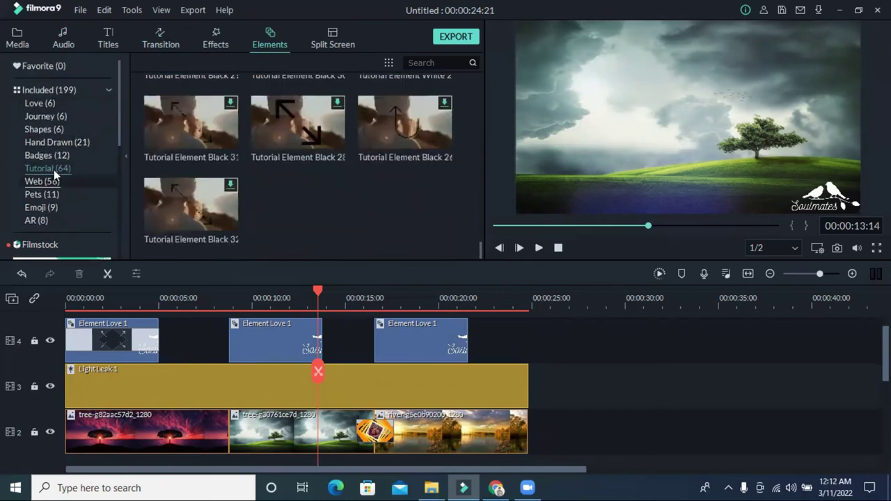
Step: Examine the motion elements in the Badges, Hand Drawn and Shapes categories
left_click(55, 159)
scroll(369, 163, "down", 3)
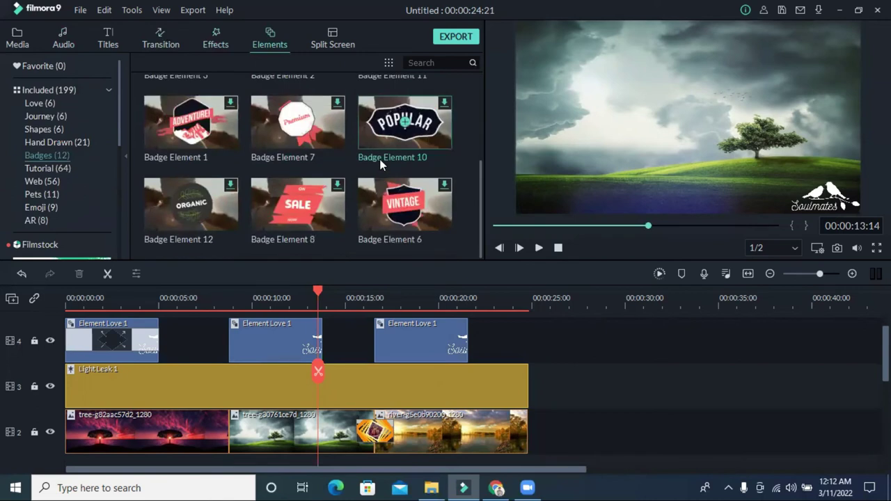
left_click(68, 145)
scroll(264, 166, "down", 5)
scroll(209, 170, "up", 2)
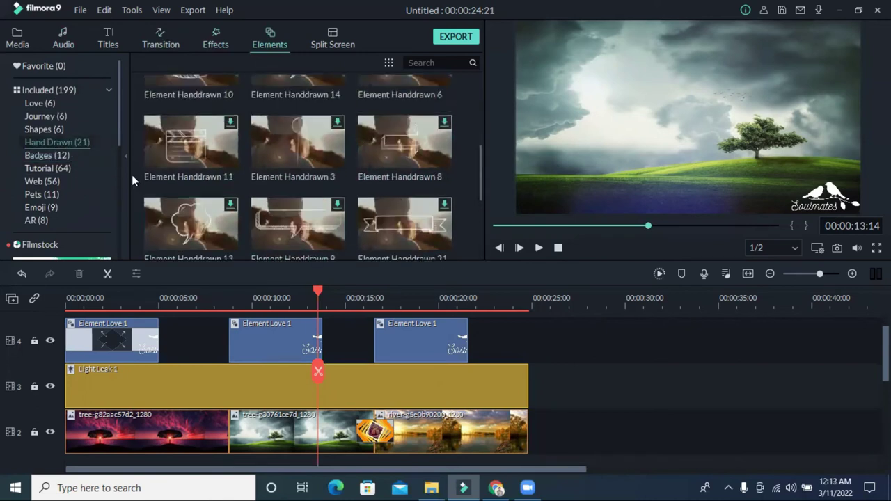
left_click(48, 132)
scroll(69, 139, "down", 3)
scroll(69, 131, "up", 3)
Step: Place the Journey element Element Travel 6 on track 5 at the start of the second image and preview it from 08:15
left_click(53, 118)
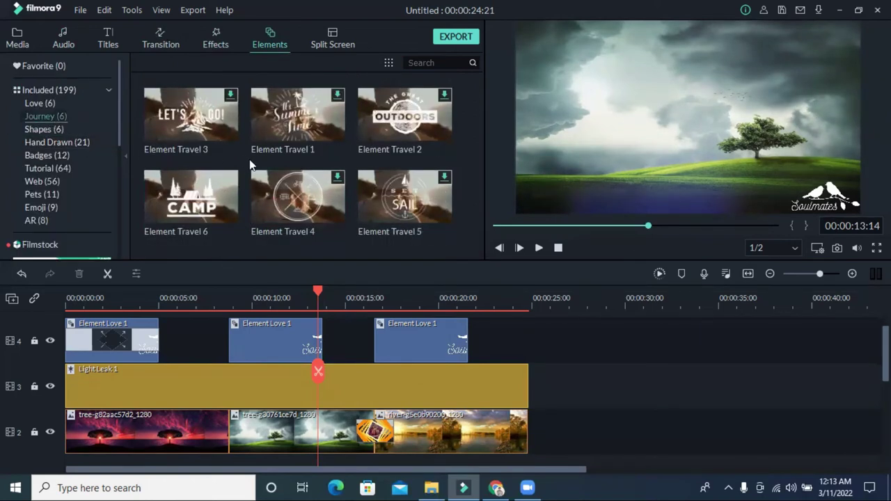
left_click_drag(192, 206, 54, 326)
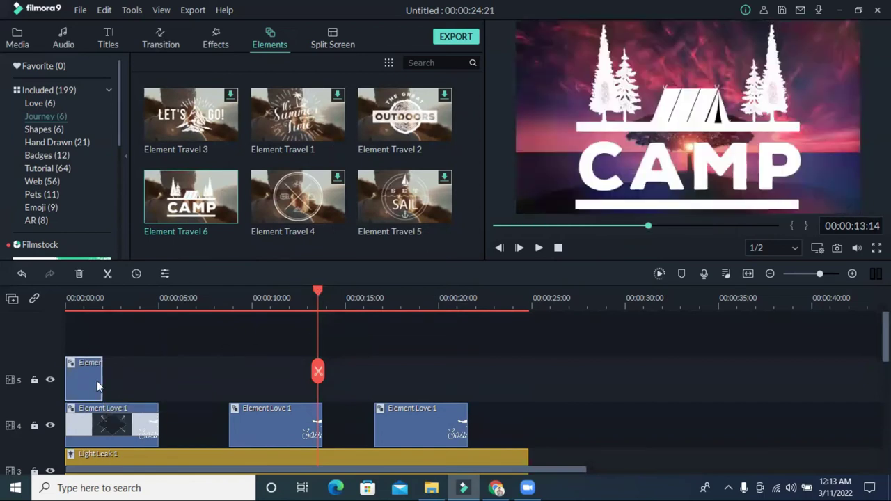
left_click_drag(170, 386, 245, 383)
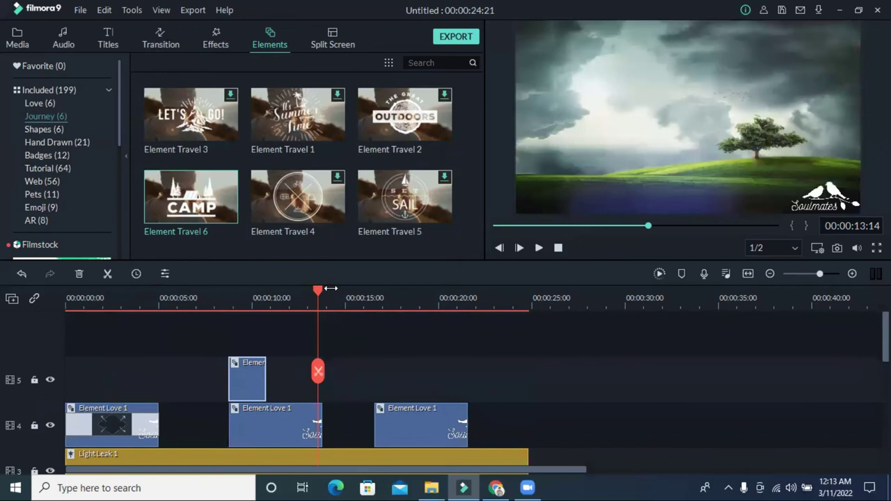
left_click_drag(319, 297, 226, 309)
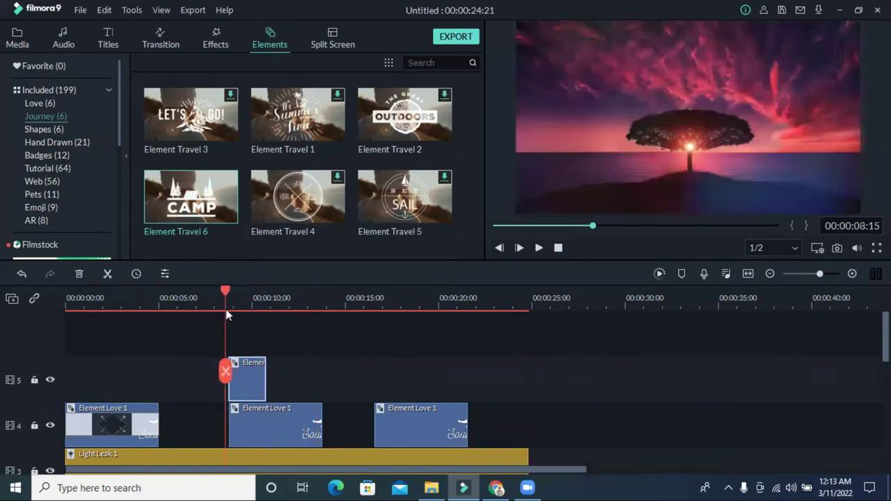
left_click(538, 247)
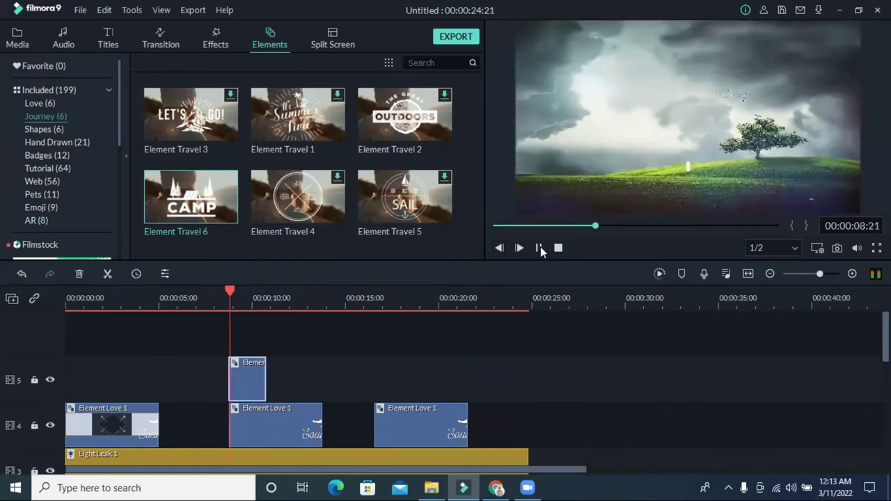
left_click(539, 247)
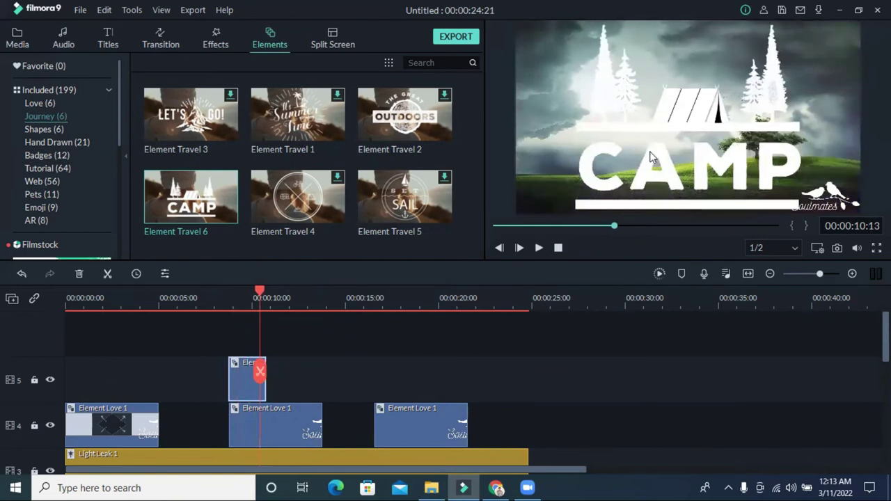
Step: Shrink the CAMP element and move it to the left part of the picture, clear of the tree
double_click(771, 61)
left_click_drag(808, 22, 657, 210)
left_click_drag(620, 170, 595, 166)
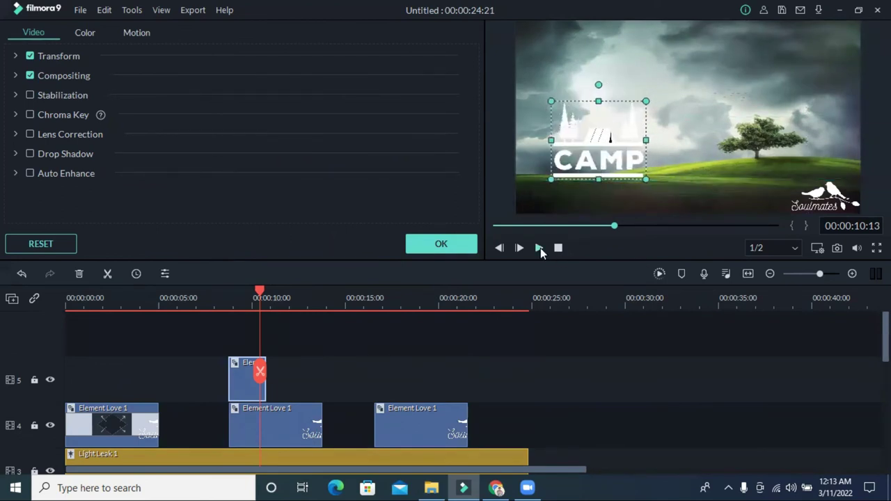
Step: Play back the resized CAMP element over the second image and delete it from track 5
left_click(539, 248)
left_click(263, 378)
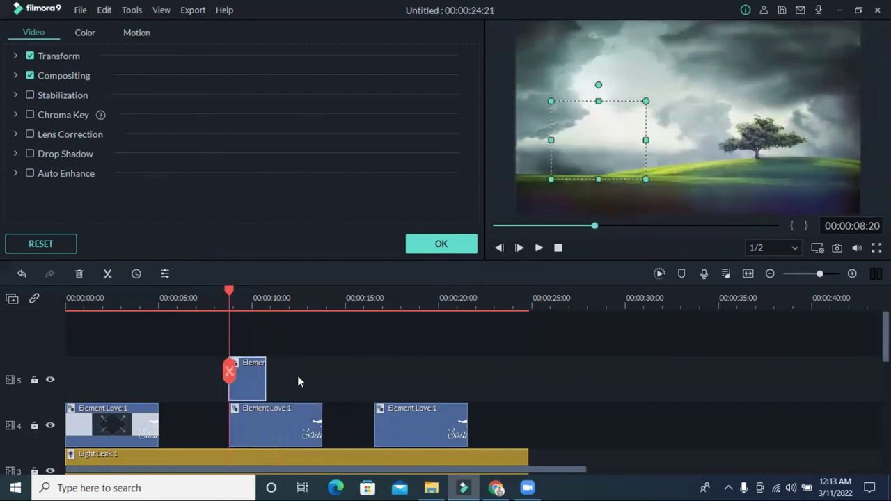
left_click(298, 376)
left_click(539, 248)
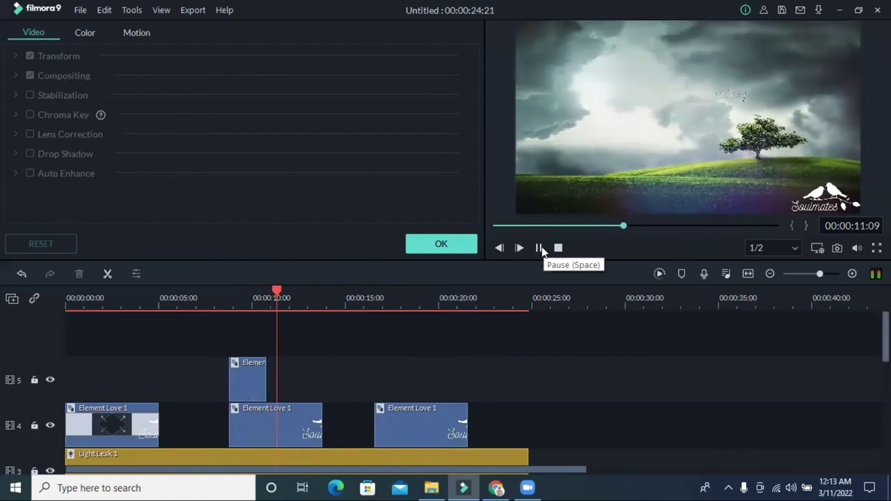
left_click(245, 382)
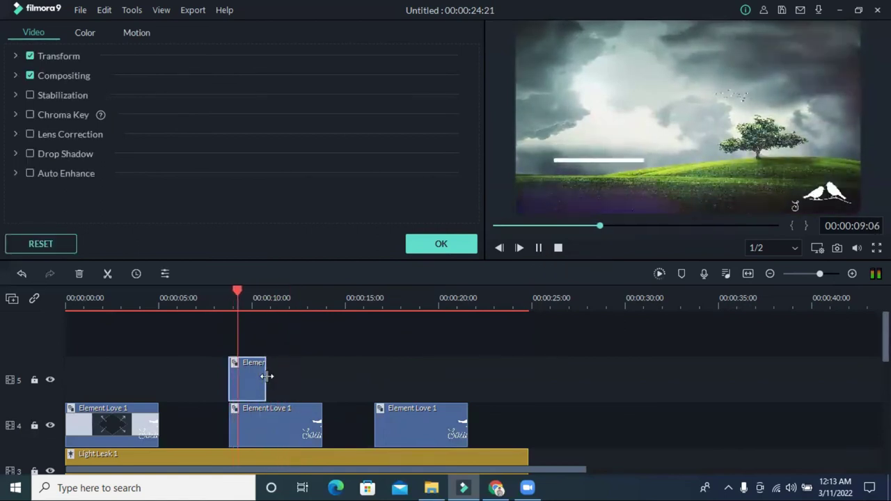
left_click(539, 248)
left_click(540, 248)
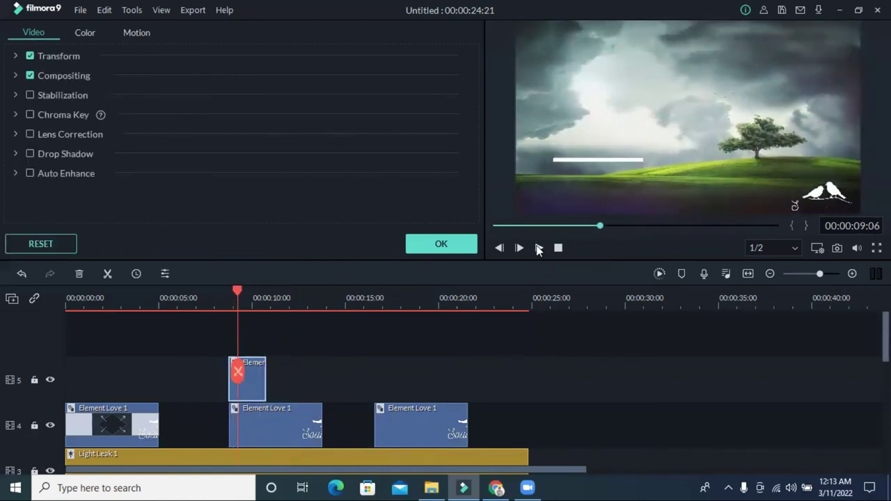
left_click(539, 248)
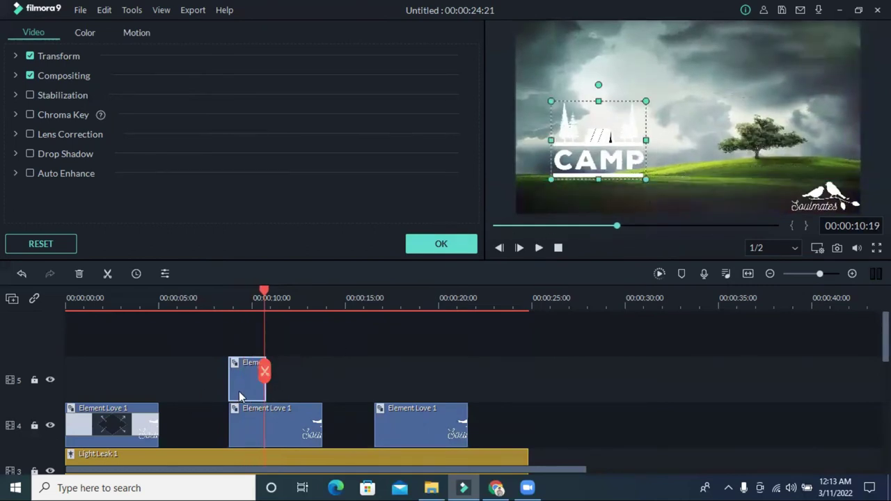
key("Delete")
left_click(469, 249)
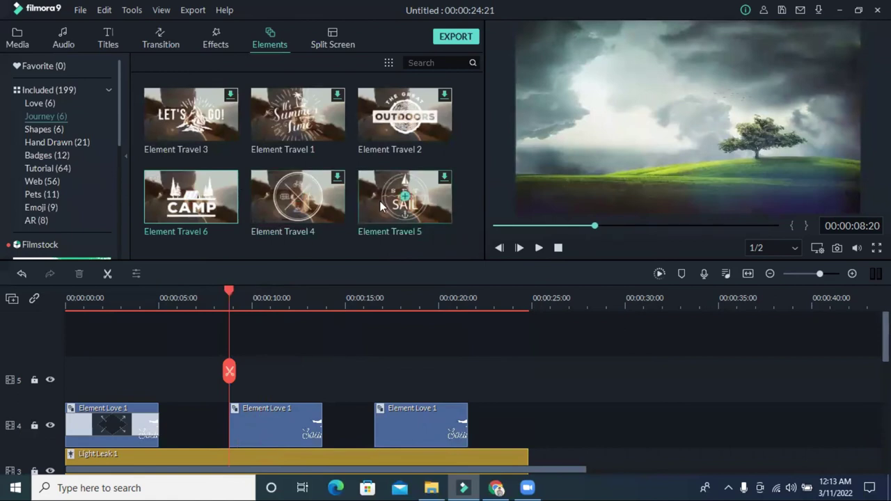
Step: Add the clover element Element Handdrawn 19 to track 5 at 08:20, directly above the second Element Love 1 clip
left_click(81, 130)
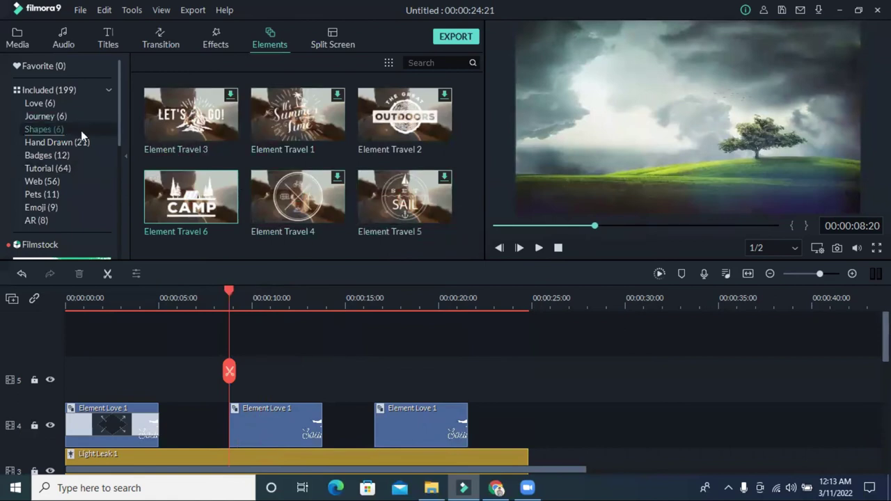
left_click(47, 116)
left_click(43, 143)
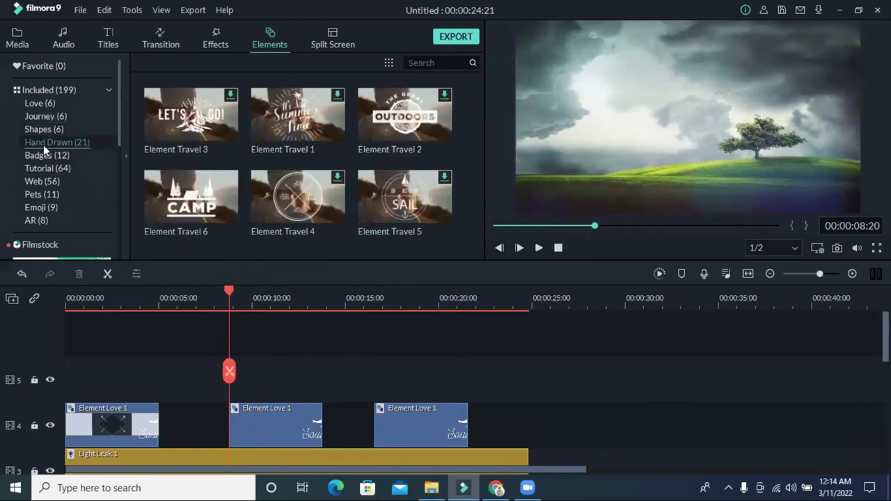
left_click(54, 167)
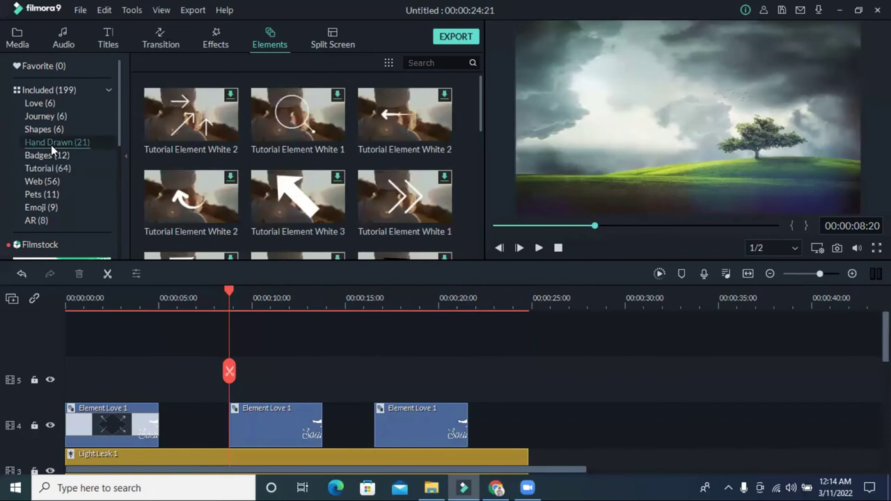
left_click(50, 144)
scroll(55, 154, "down", 2)
scroll(411, 220, "down", 5)
left_click_drag(390, 190, 618, 163)
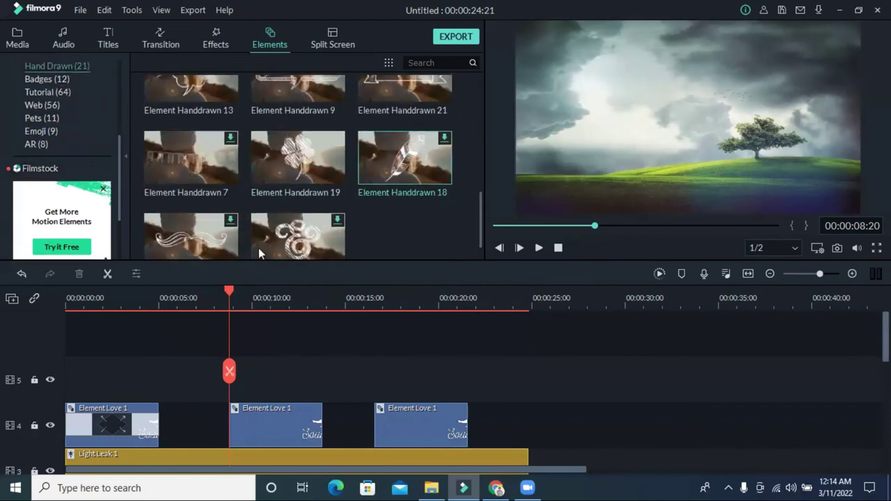
left_click_drag(287, 179, 235, 398)
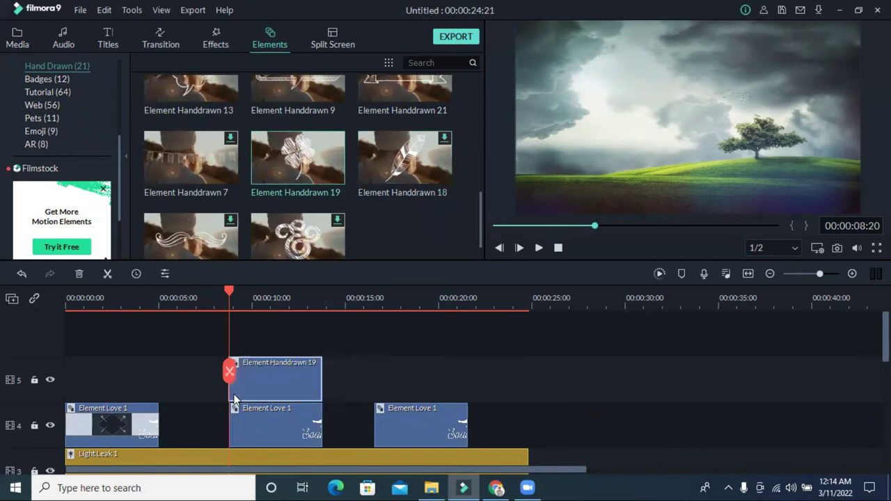
Step: Preview the clover up to 10:18, shrink it and move it to the lower-left corner of the picture
left_click(536, 249)
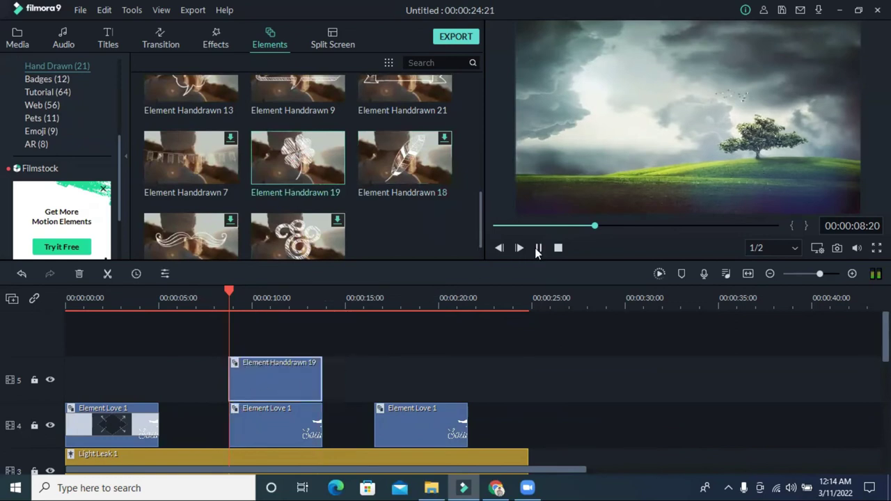
left_click(538, 249)
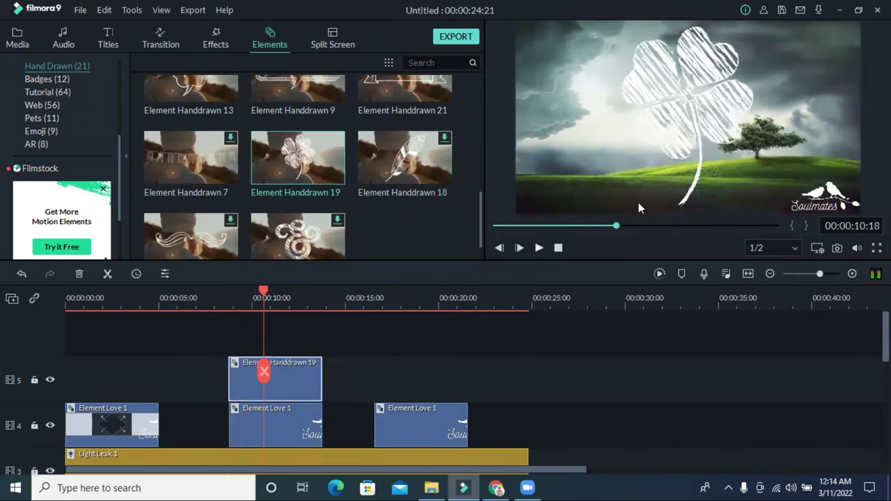
left_click_drag(715, 90, 635, 102)
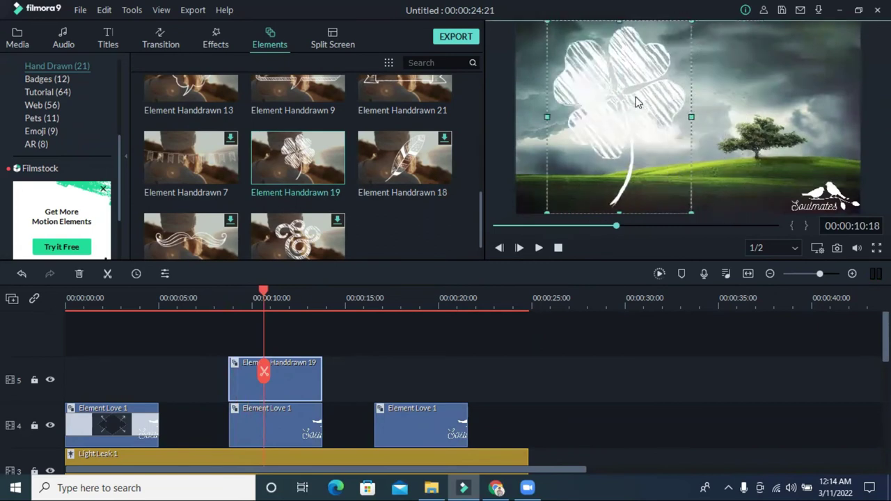
left_click_drag(685, 20, 626, 134)
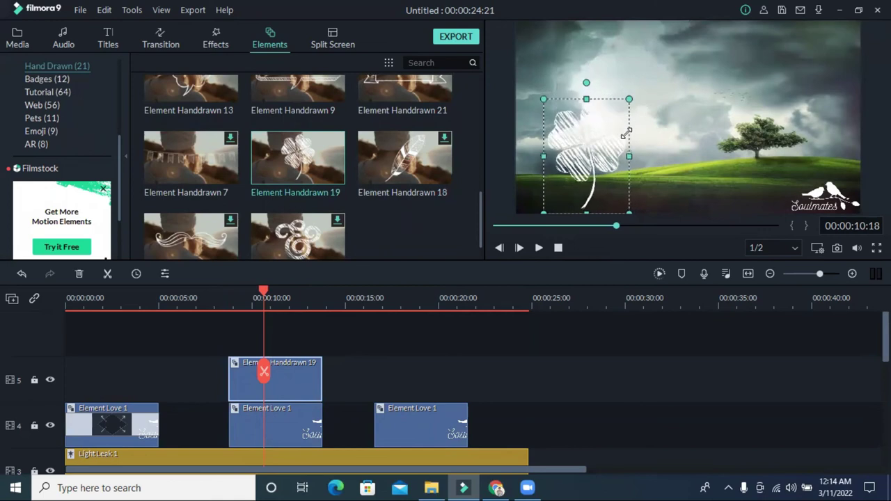
left_click_drag(683, 161, 552, 160)
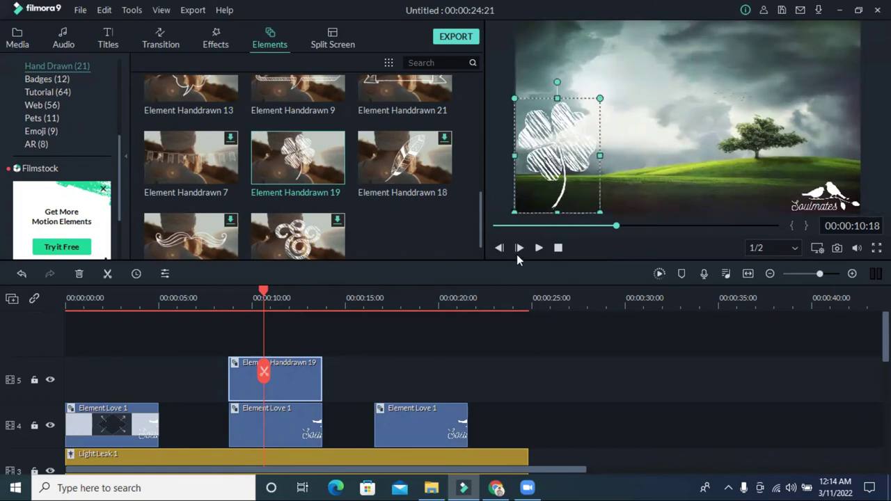
Step: Return the playhead to the start of the timeline and view the slideshow full screen
left_click_drag(263, 289, 65, 288)
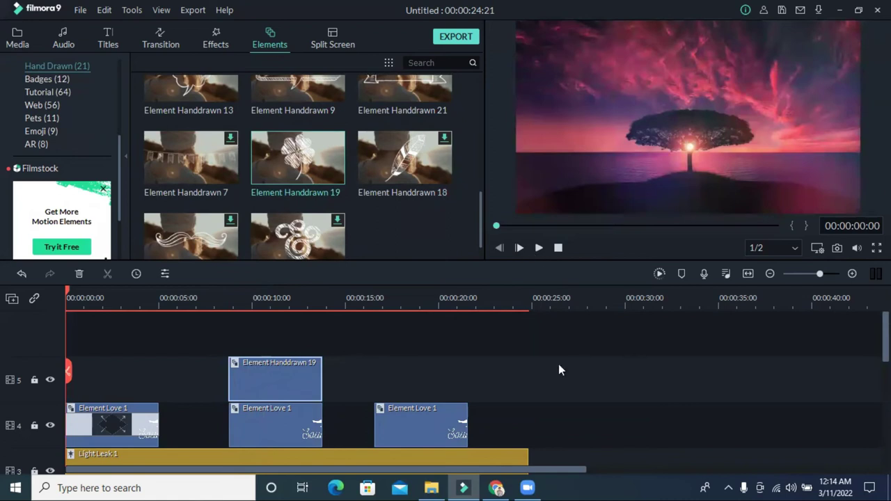
scroll(558, 370, "down", 2)
scroll(475, 397, "down", 1)
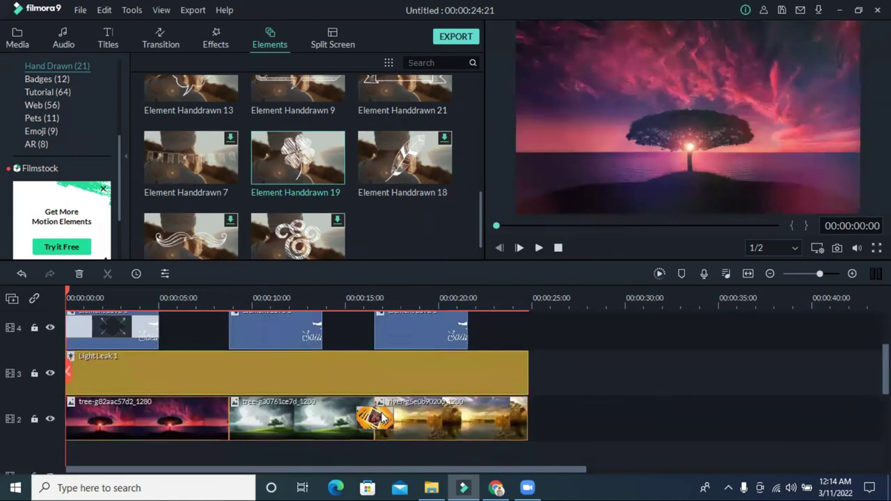
scroll(454, 405, "up", 1)
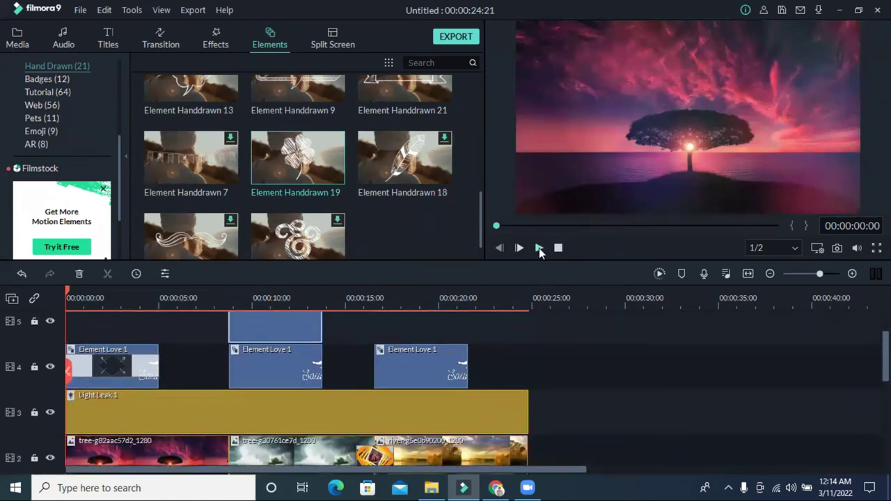
left_click(539, 248)
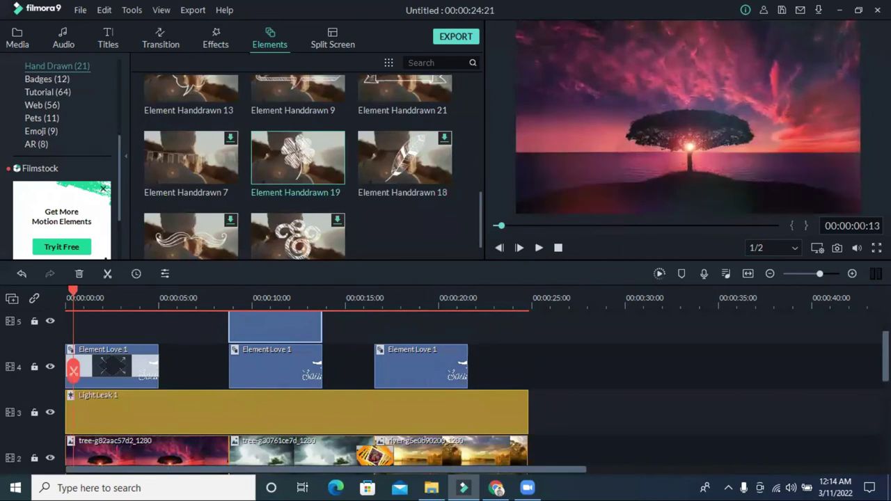
key("alt+Return")
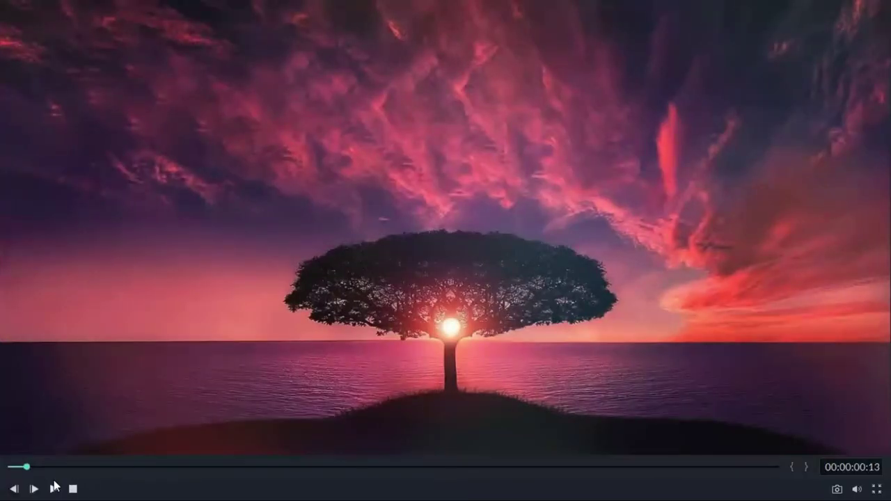
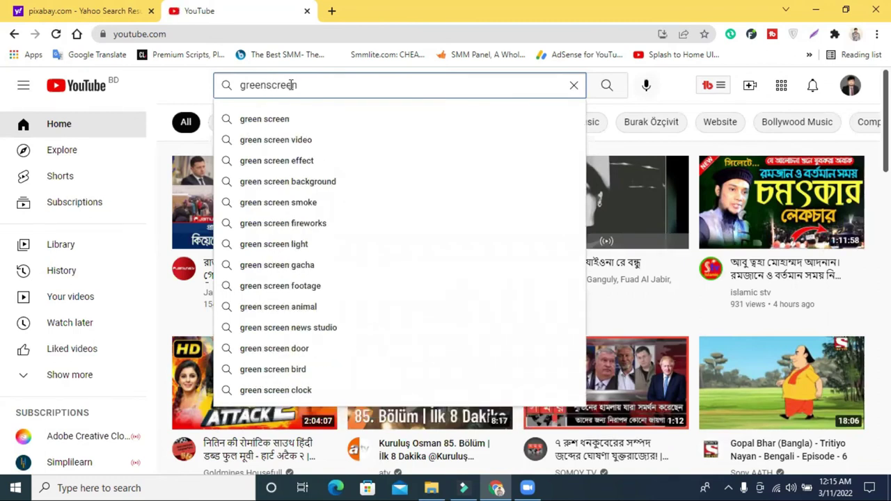
Step: Search YouTube for "green screen video" and open the result titled Lion Green Screen Video
left_click(302, 140)
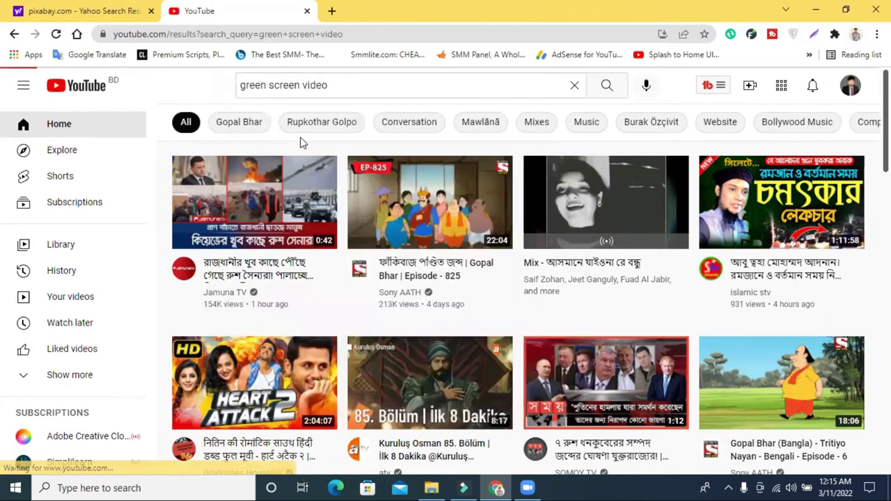
scroll(495, 227, "down", 2)
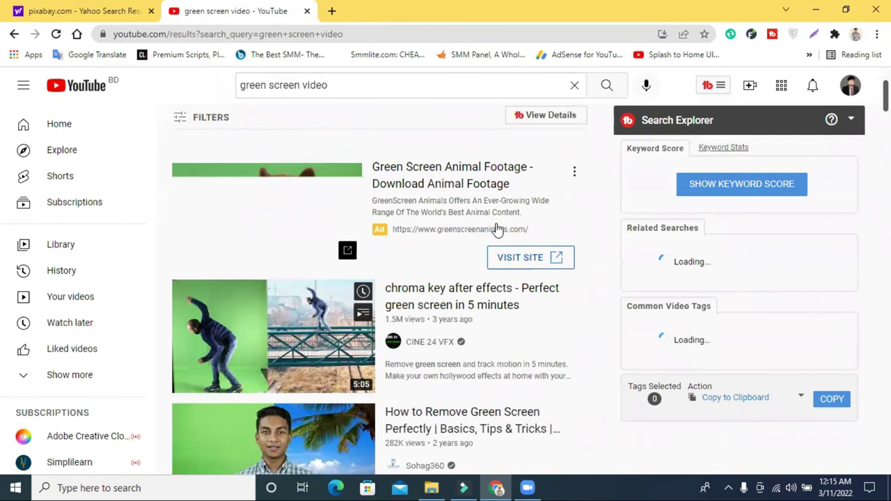
scroll(397, 227, "down", 3)
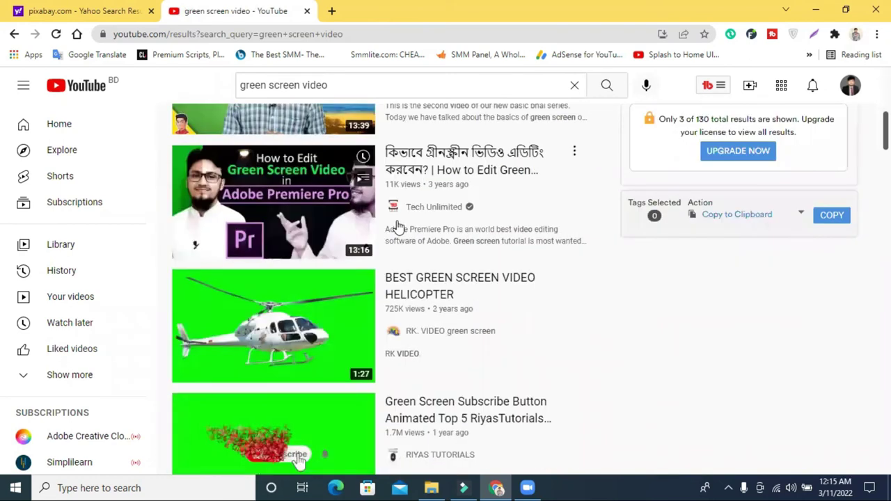
scroll(398, 227, "down", 2)
scroll(543, 247, "down", 1)
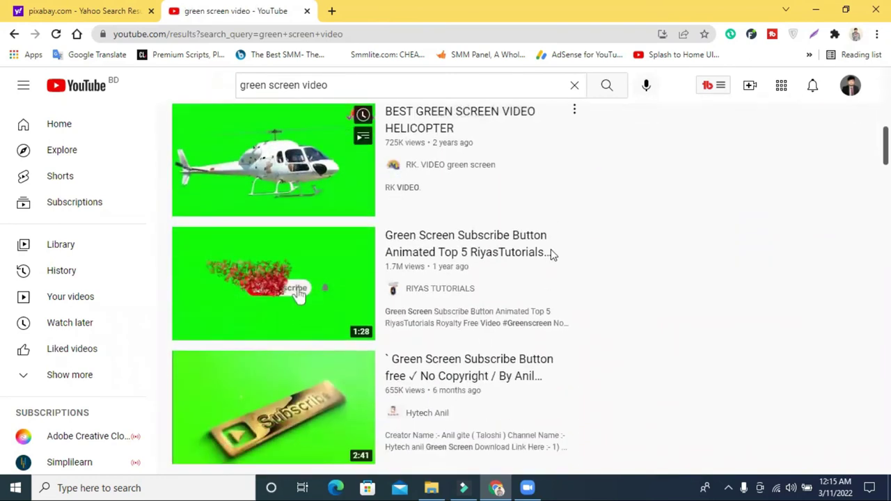
scroll(551, 252, "down", 4)
scroll(552, 254, "down", 3)
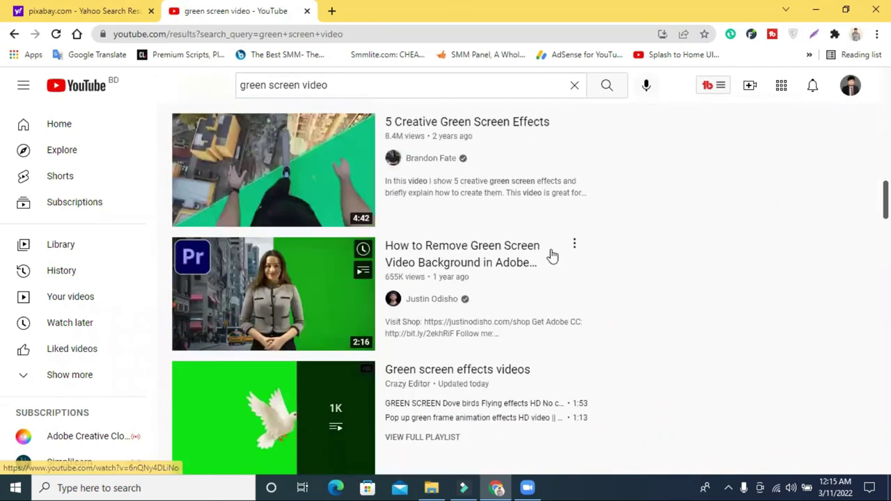
scroll(551, 254, "down", 2)
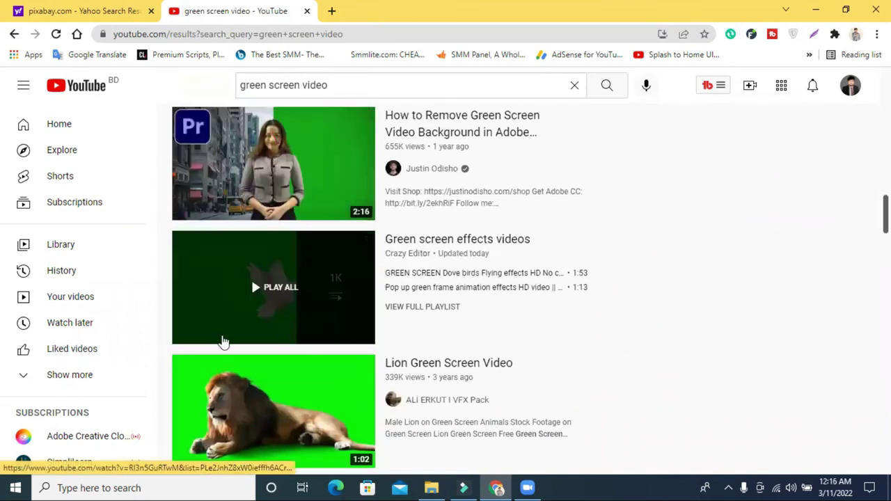
scroll(230, 321, "down", 3)
left_click(254, 227)
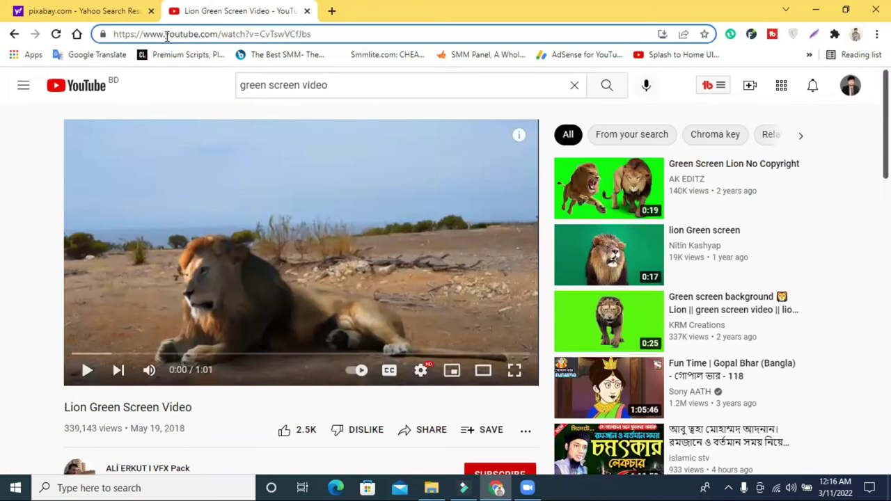
Step: Add "ss" before youtube.com in the video's address, download the lion video as MP4 720 from SaveFrom.net and close the extra pages
left_click(167, 36)
type("ss")
key("Return")
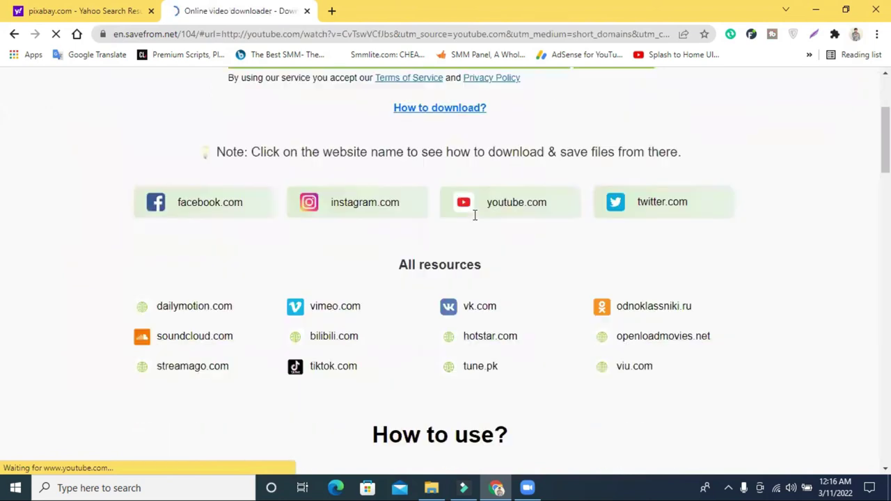
left_click(612, 181)
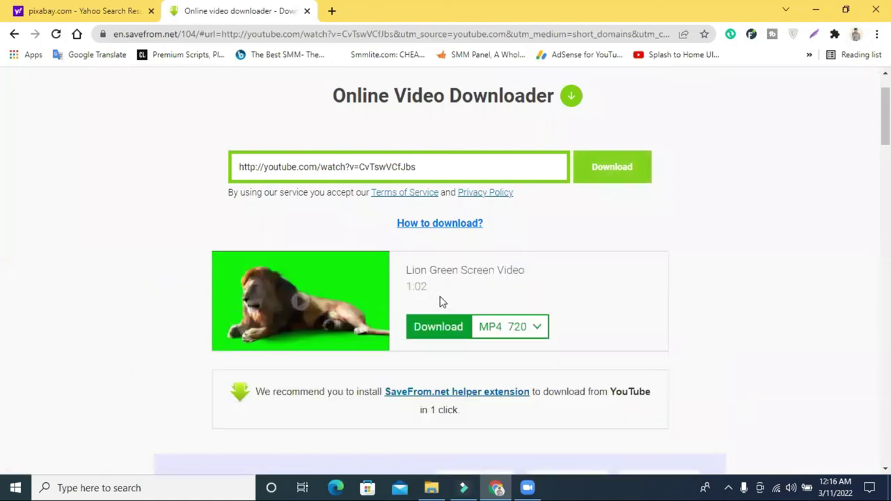
left_click(426, 332)
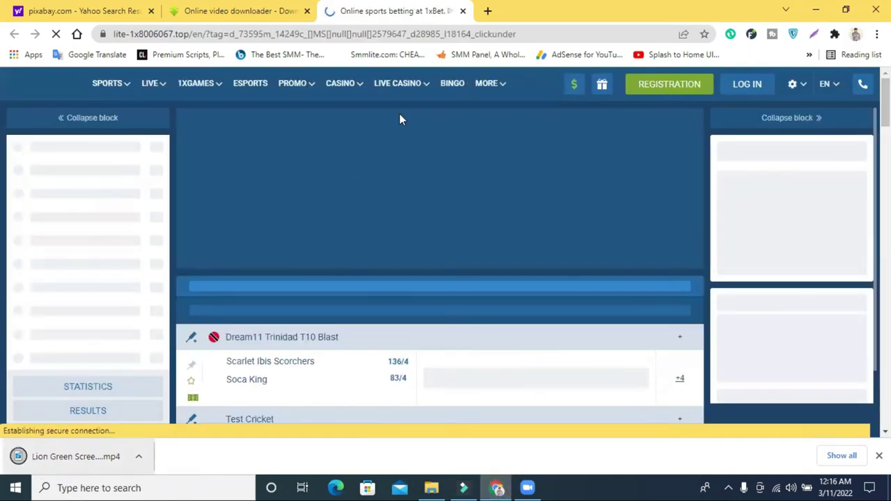
left_click(462, 11)
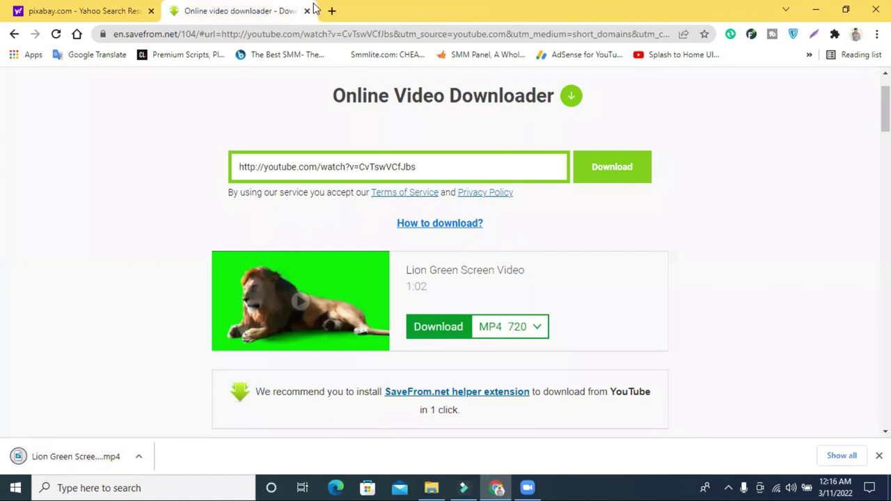
left_click(307, 11)
Step: Switch to File Explorer and bring Lion Green Screen Video from the Downloads folder into the Filmora project
left_click(431, 488)
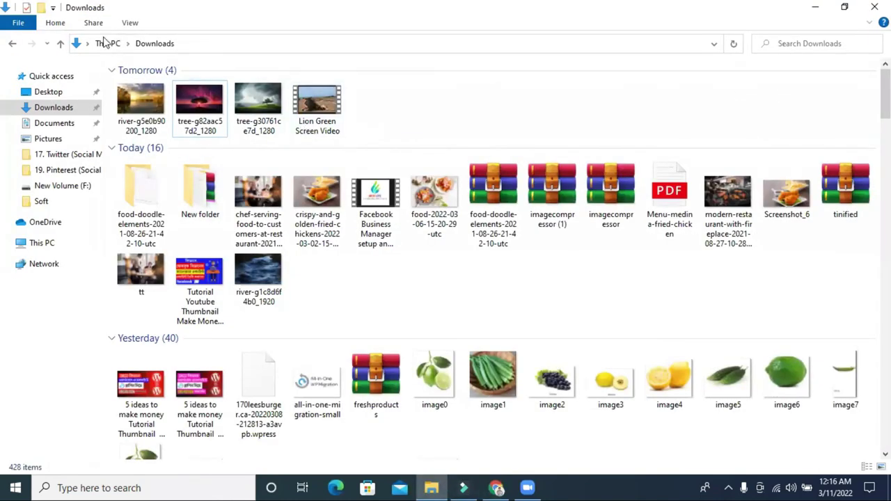
left_click(61, 44)
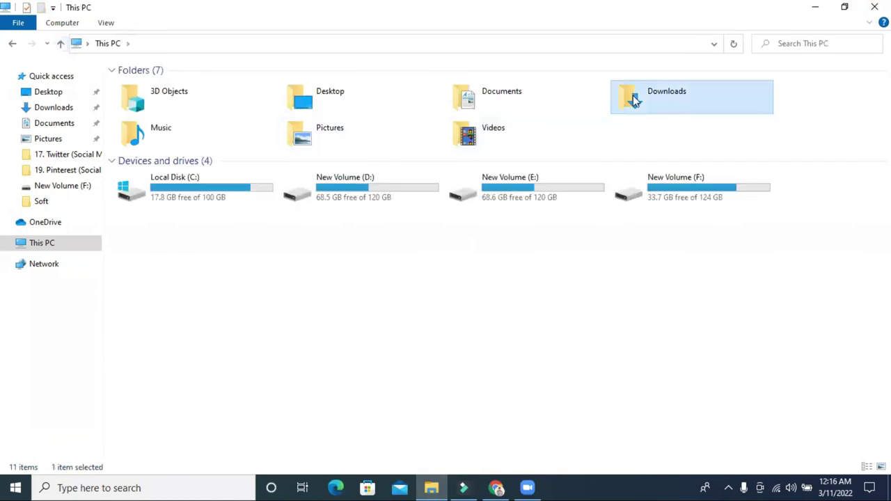
double_click(633, 95)
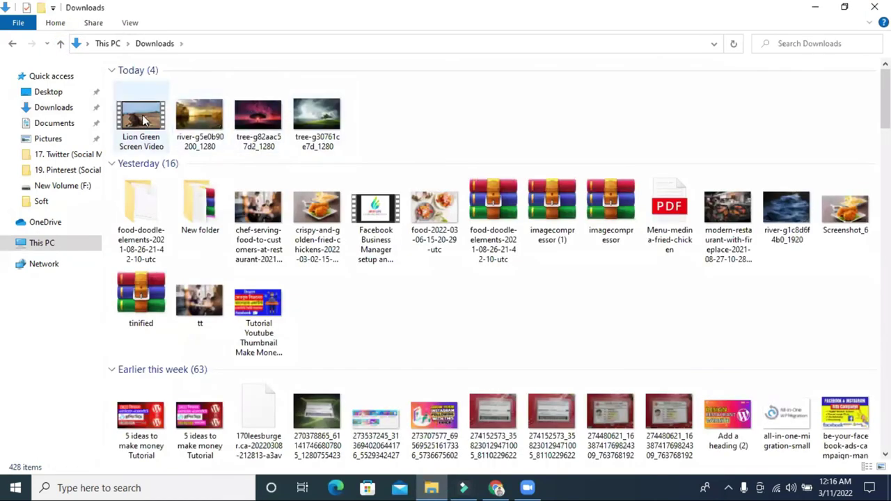
left_click_drag(145, 122, 128, 346)
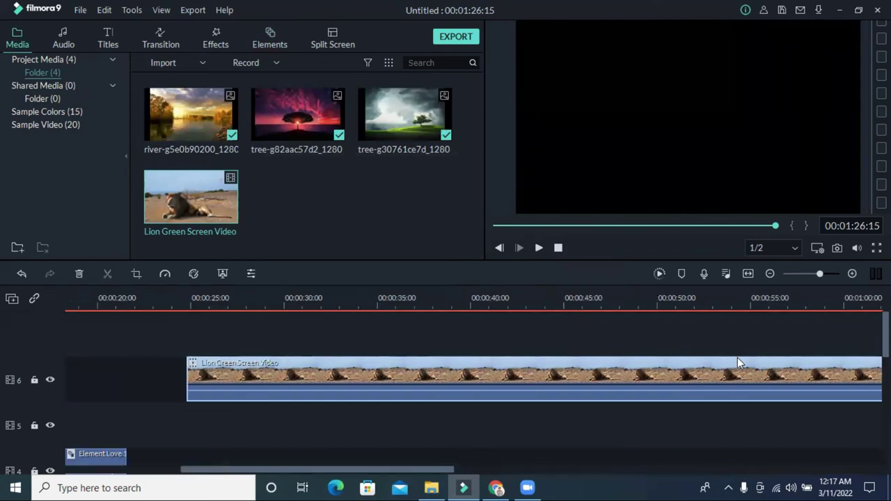
Step: Move the Lion Green Screen Video clip to the very start of track 6
left_click_drag(737, 357, 97, 397)
left_click_drag(176, 476, 60, 476)
left_click_drag(210, 381, 164, 369)
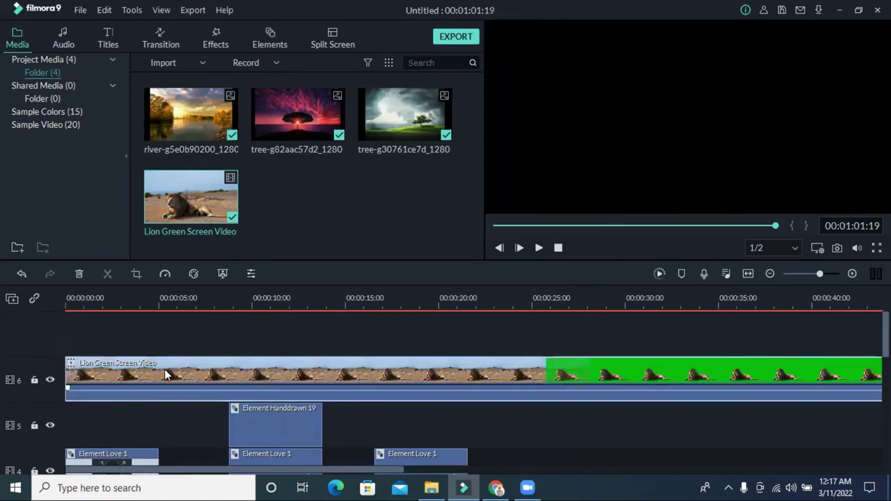
Step: Split the lion clip at 00:00:26:06, delete its first part and close the gap at the start of track 6
left_click(554, 309)
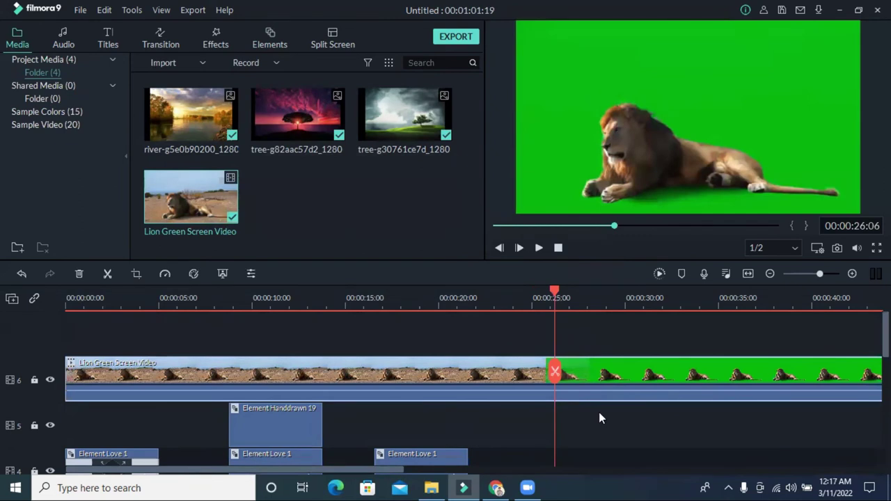
left_click(108, 273)
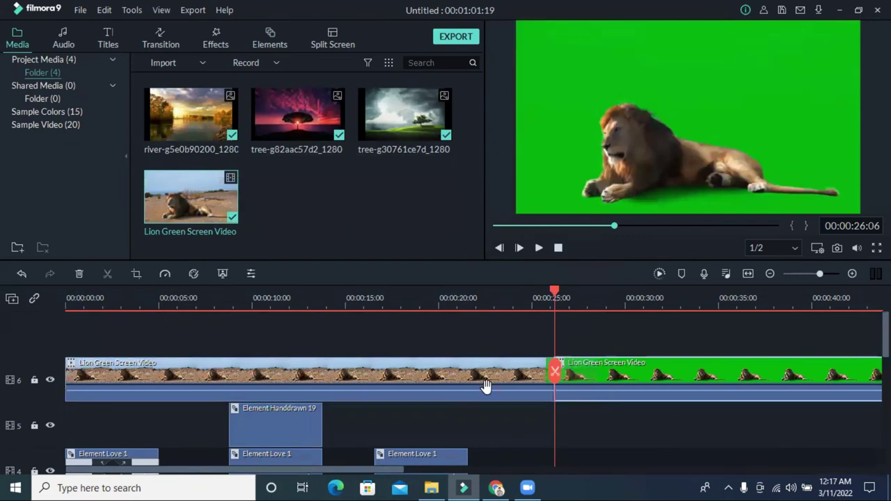
left_click(458, 365)
key("Delete")
left_click_drag(727, 376, 121, 377)
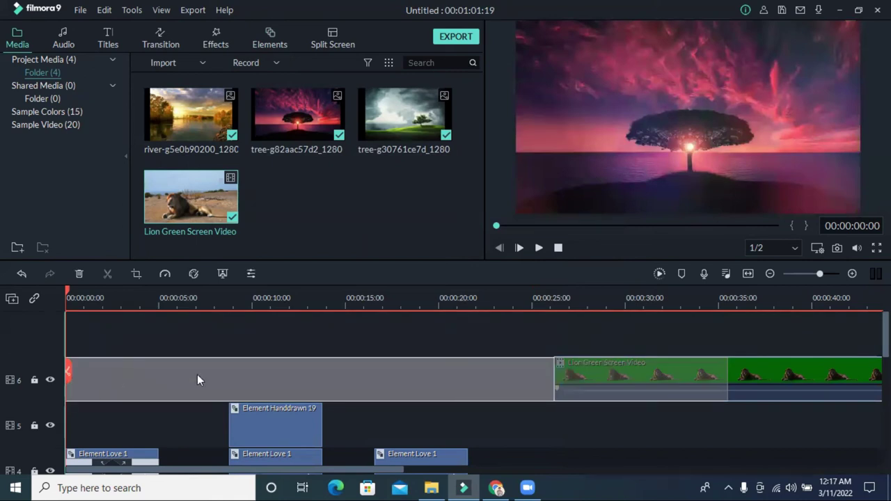
key("Delete")
Step: Shorten the end of the lion clip to 00:00:26:18 and play the timeline up to 00:00:07:05
scroll(625, 402, "down", 1)
left_click_drag(821, 274, 812, 274)
left_click_drag(203, 326, 170, 336)
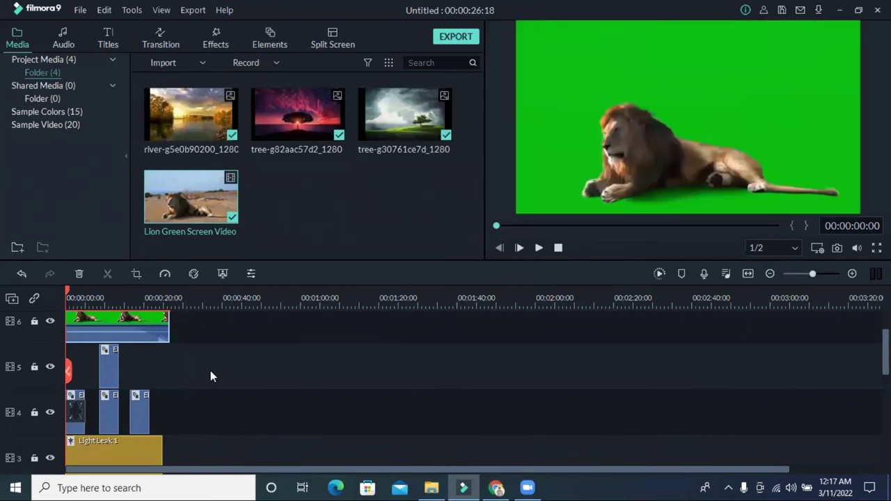
scroll(188, 365, "up", 1)
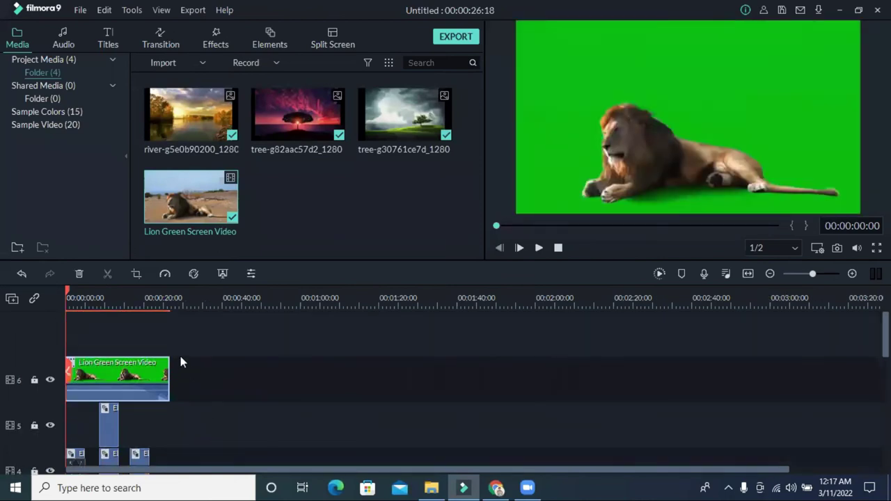
left_click(540, 248)
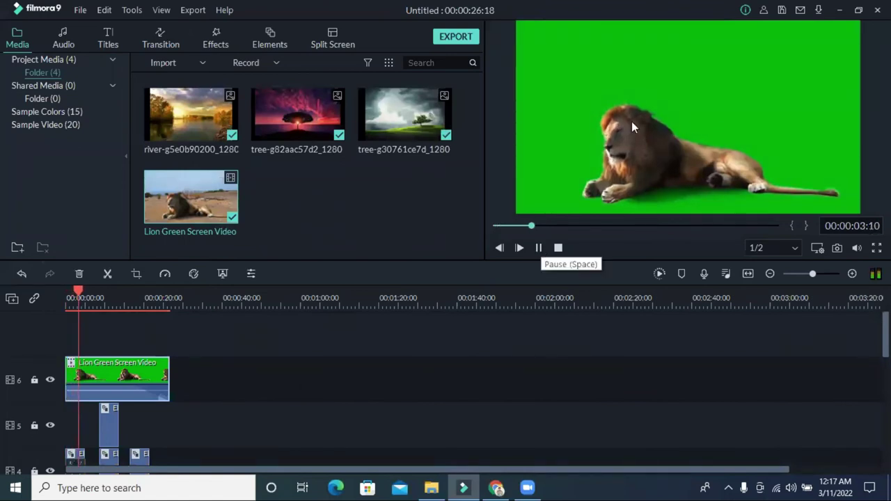
left_click(539, 248)
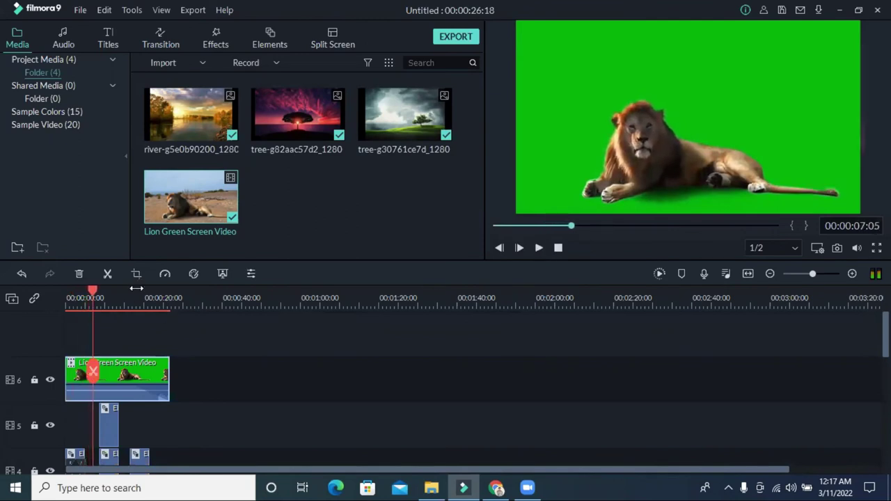
Step: View the presets and adjustment options in Advanced Color Correction for the lion clip and close the dialog
left_click(193, 274)
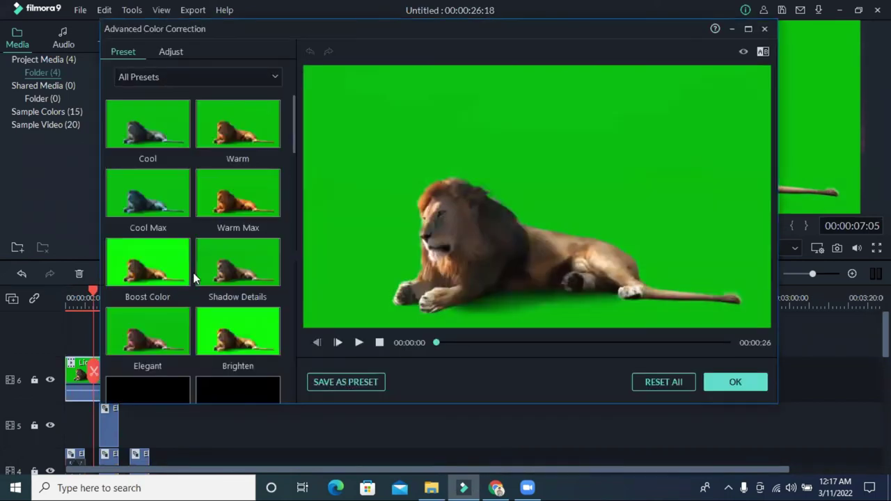
left_click(172, 50)
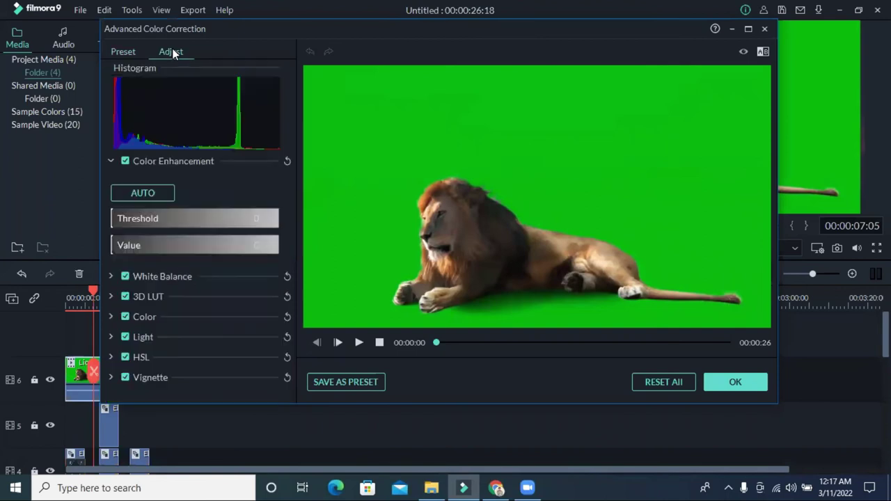
left_click(766, 30)
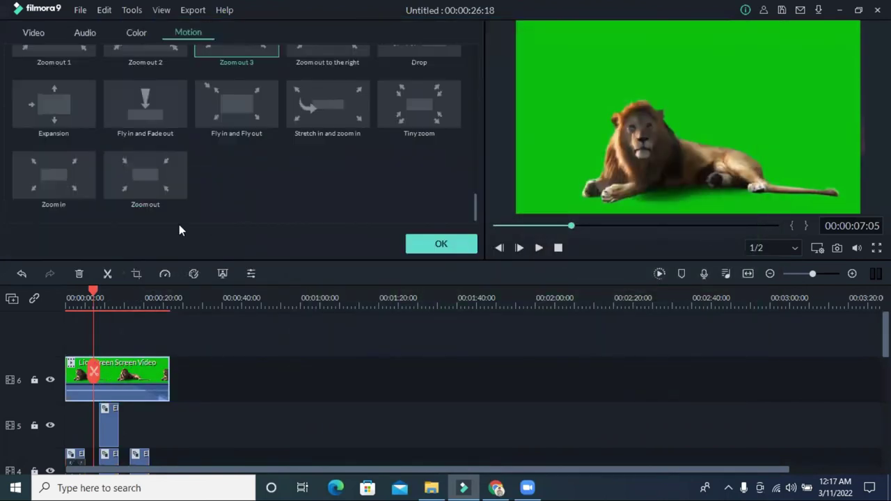
Step: Shift the lion clip slightly to the right in the picture and confirm the edit
left_click_drag(631, 158, 648, 152)
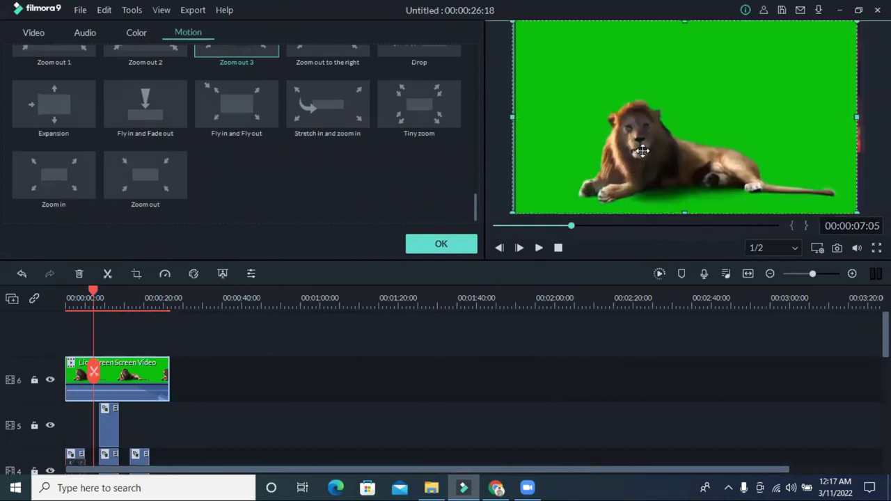
left_click(440, 244)
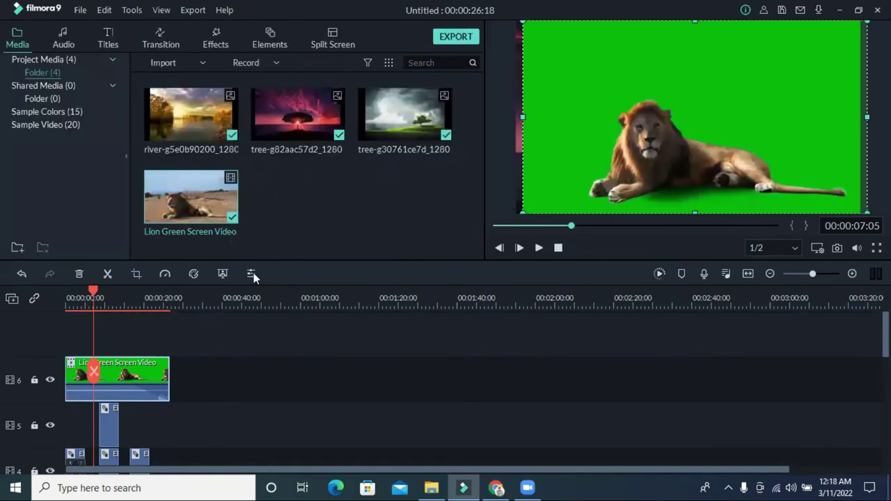
Step: Examine the color, audio and video editing options available for the lion clip
left_click(252, 275)
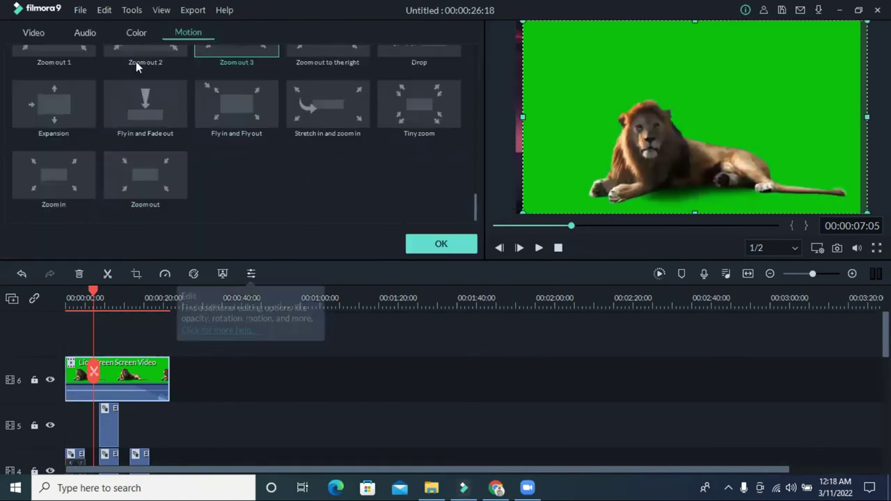
left_click(137, 32)
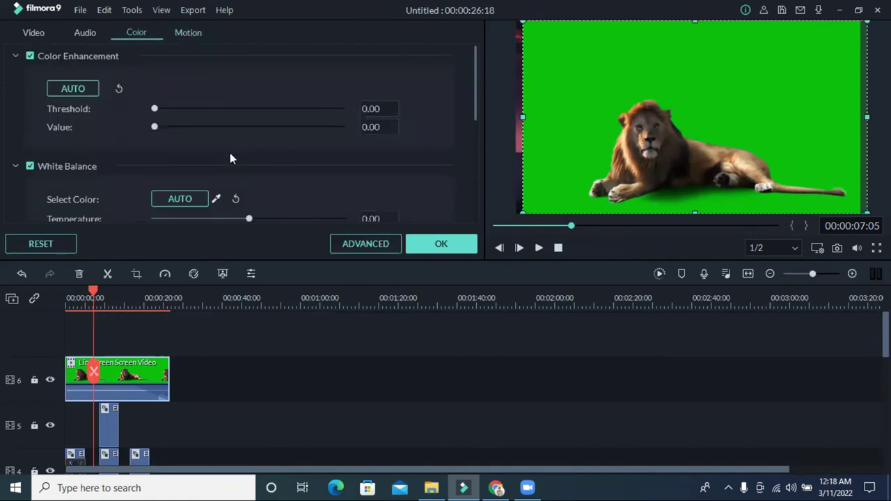
scroll(231, 155, "down", 5)
scroll(234, 162, "up", 5)
left_click(90, 32)
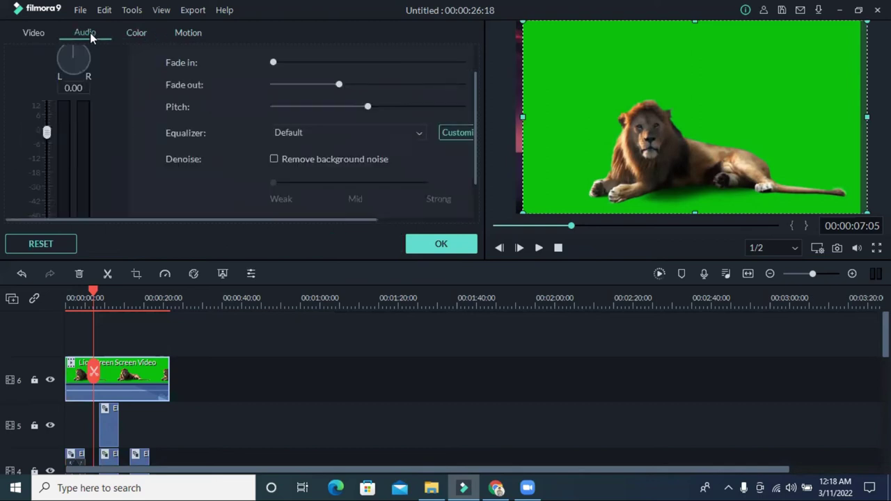
scroll(183, 72, "down", 2)
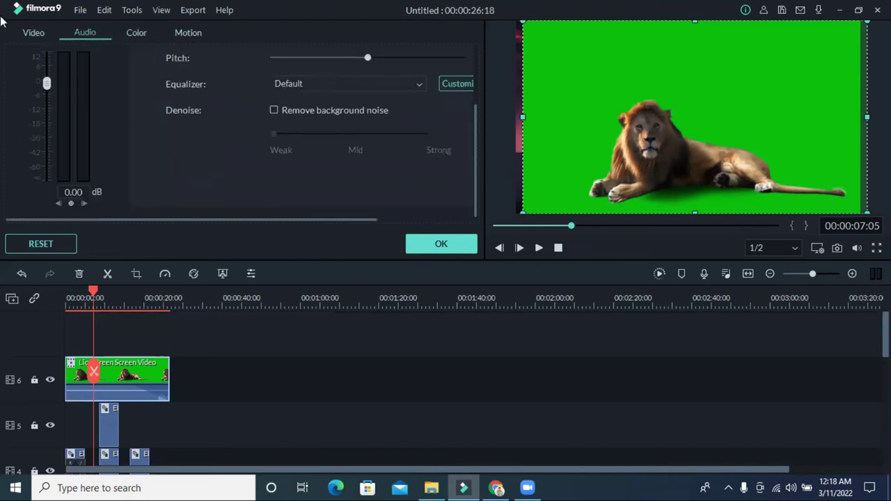
left_click(33, 32)
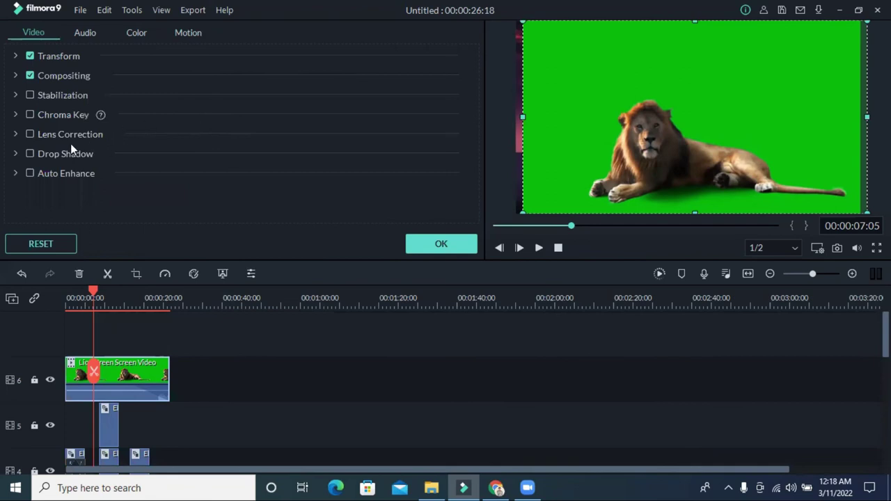
left_click(78, 34)
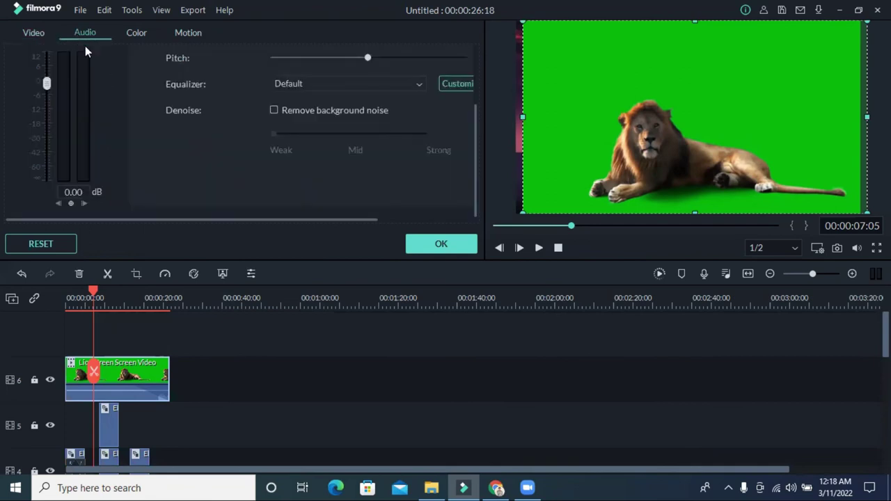
scroll(168, 78, "up", 2)
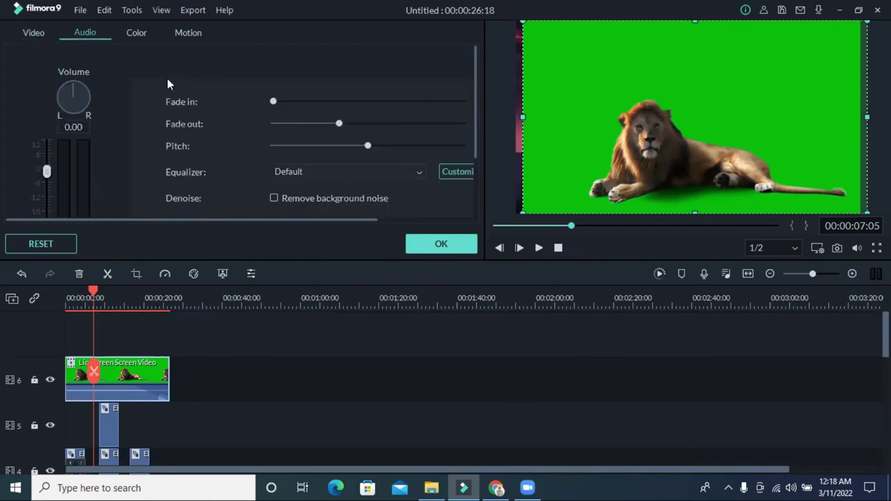
Step: Try to set the lion clip's white balance by sampling its green background, and undo the change
left_click(140, 33)
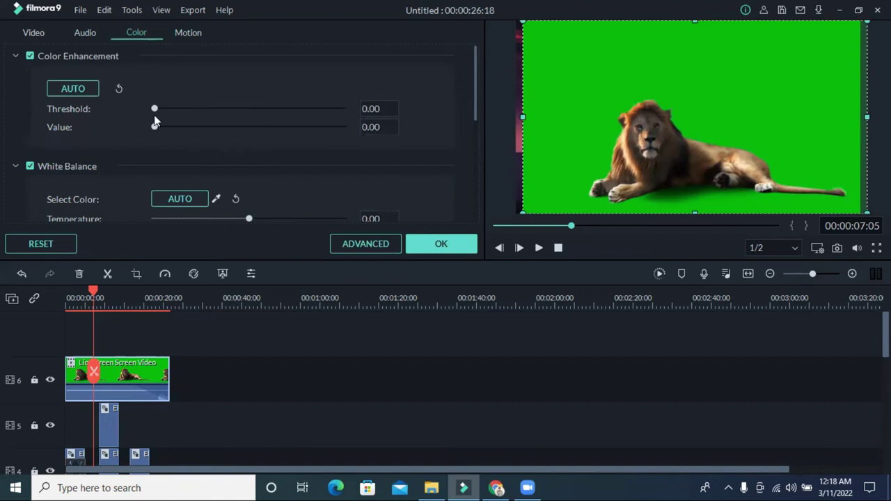
scroll(146, 119, "down", 5)
scroll(234, 139, "up", 5)
left_click(216, 199)
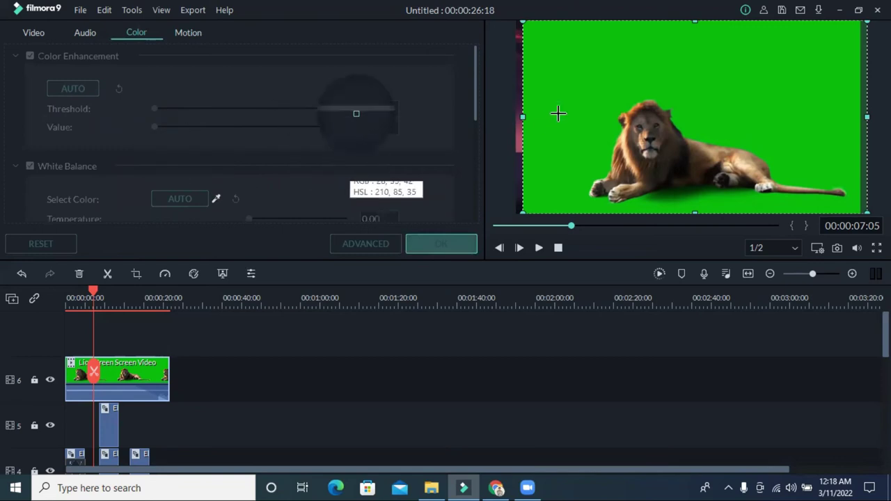
left_click(590, 97)
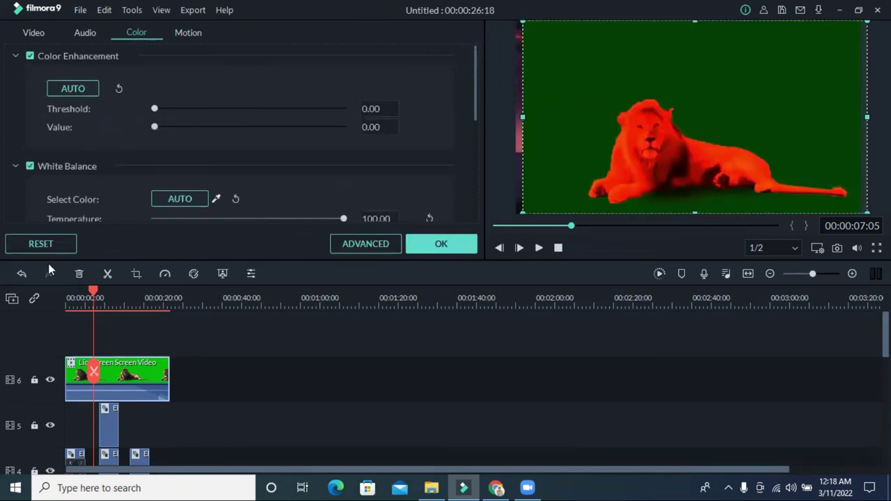
left_click(21, 275)
scroll(256, 337, "down", 2)
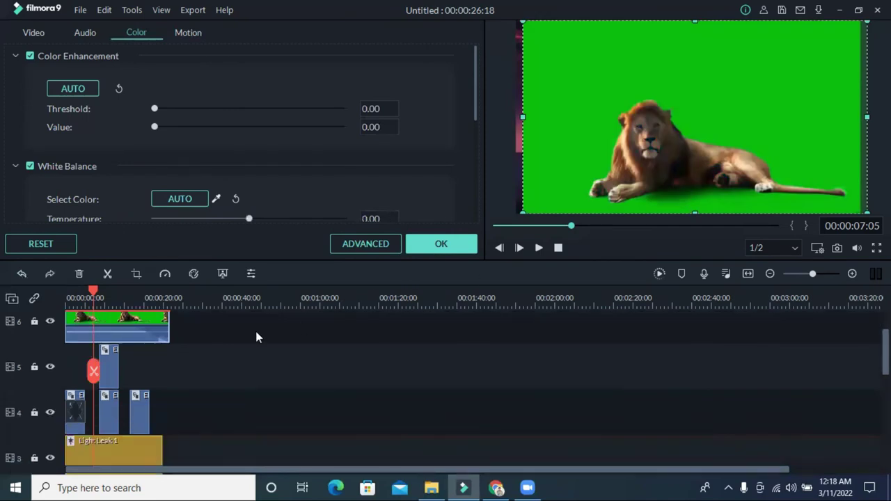
scroll(277, 371, "up", 2)
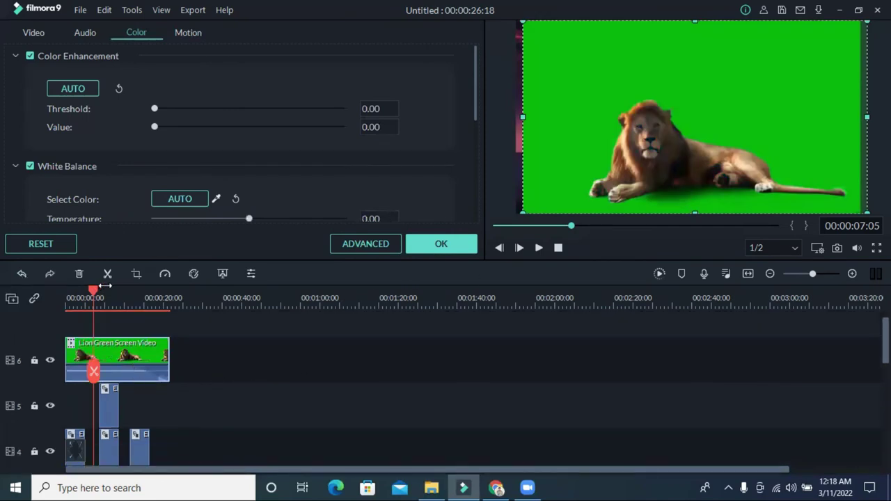
Step: View the speed options and the Advanced Color Correction presets for the lion clip and close the dialog
left_click(166, 276)
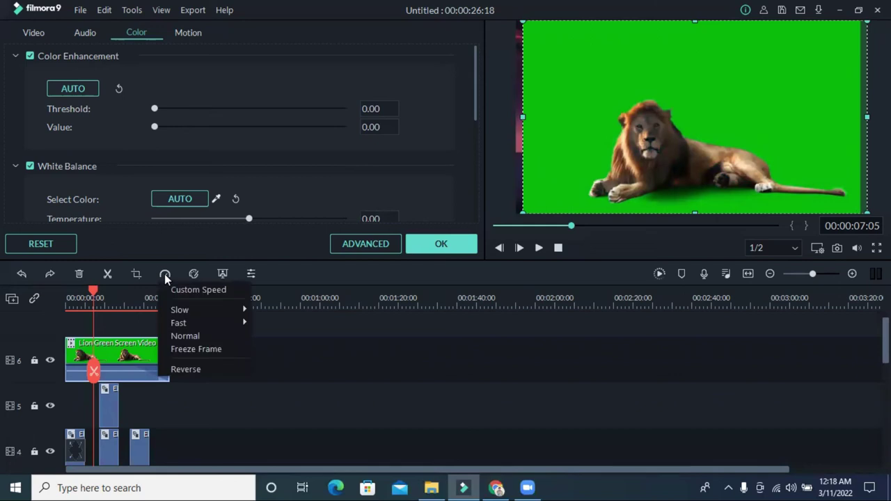
left_click(193, 276)
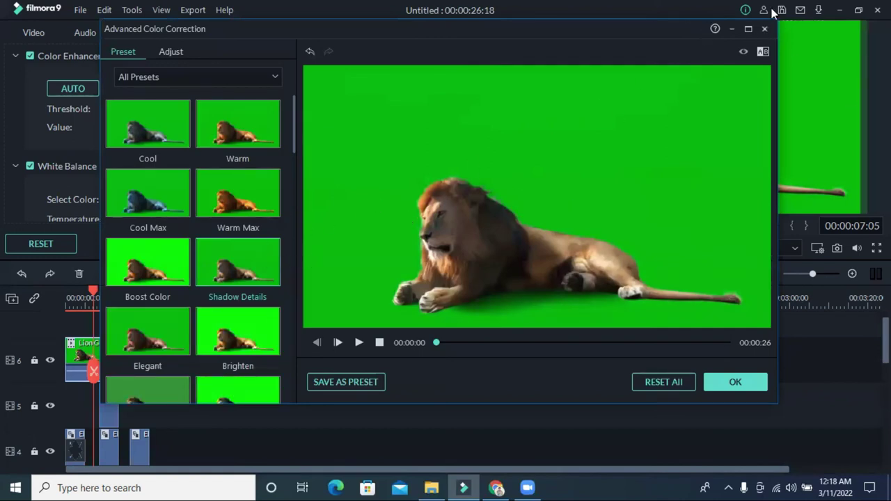
left_click(765, 29)
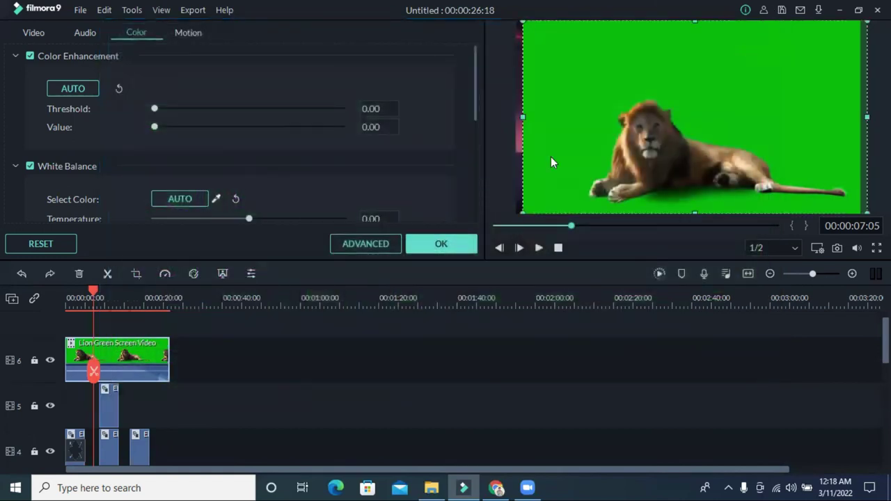
Step: Try the Green Screen effect on the lion clip and undo it
left_click(222, 275)
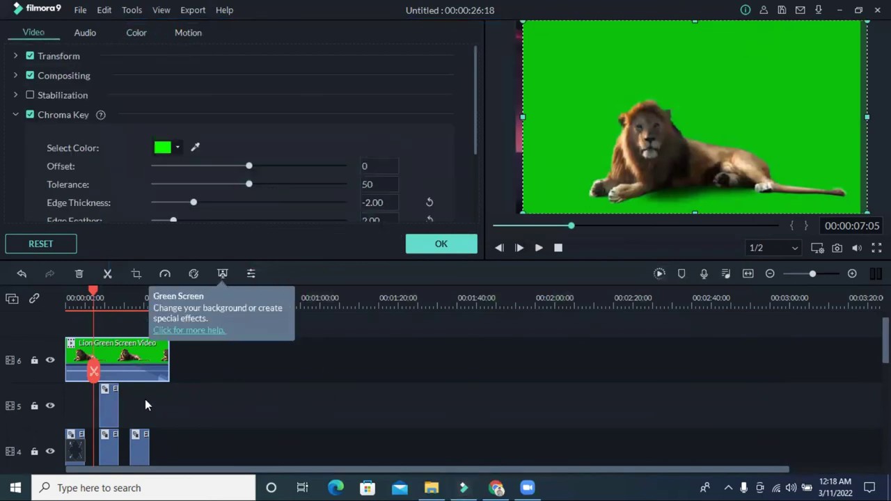
left_click(111, 354)
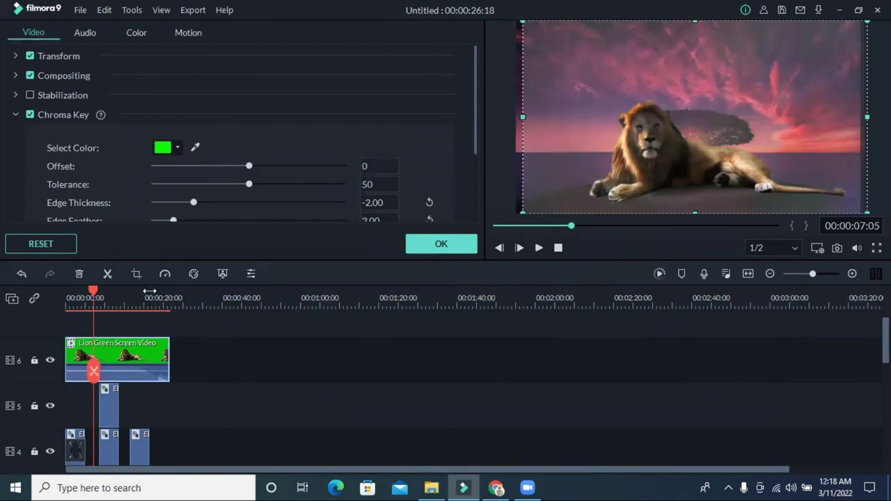
left_click(22, 275)
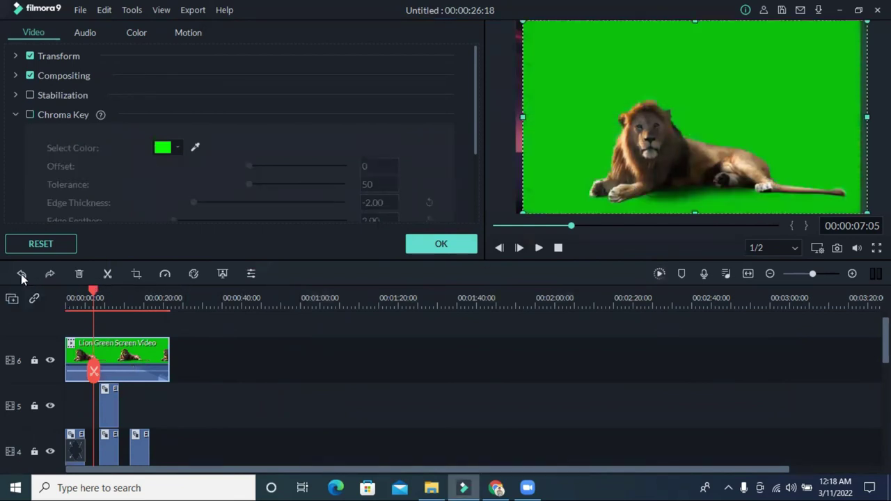
Step: Key out the lion clip's background with Chroma Key by sampling its green, and move the clip slightly down in the picture
left_click(222, 273)
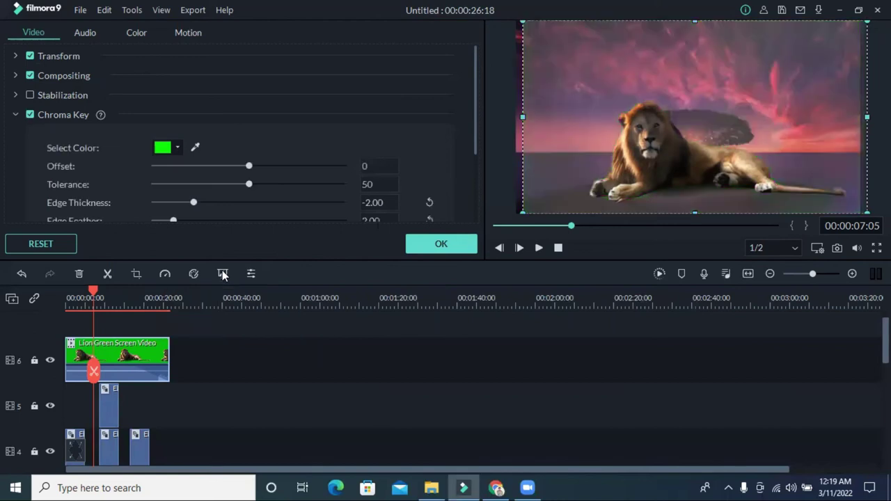
left_click(196, 146)
left_click(613, 88)
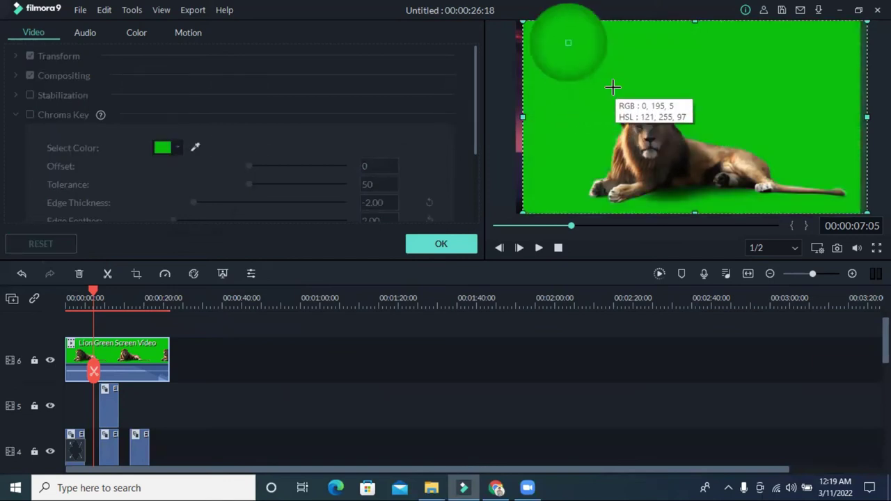
mouse_move(702, 126)
left_mouse_down()
mouse_move(698, 156)
mouse_move(701, 134)
left_mouse_up()
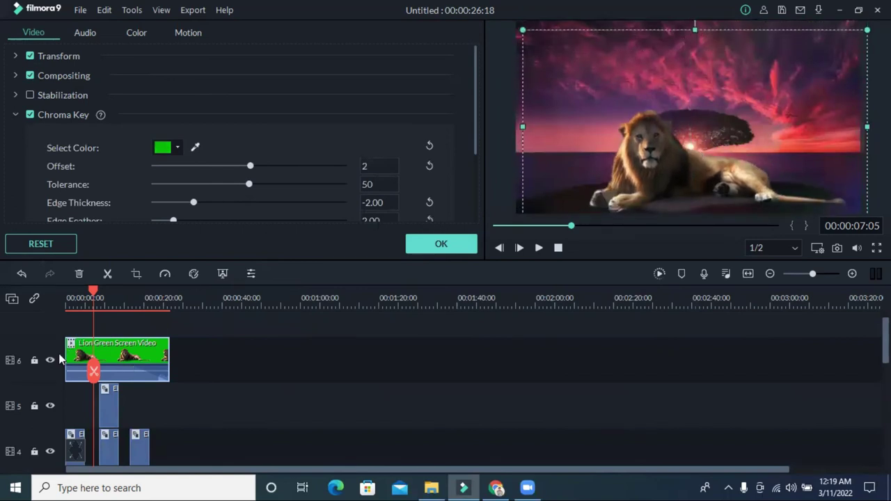
Step: Trim the start of the lion clip to align with the element on track 5 and return the playhead to 00:00:00:00
left_click_drag(62, 356, 375, 376)
left_click_drag(129, 355, 144, 355)
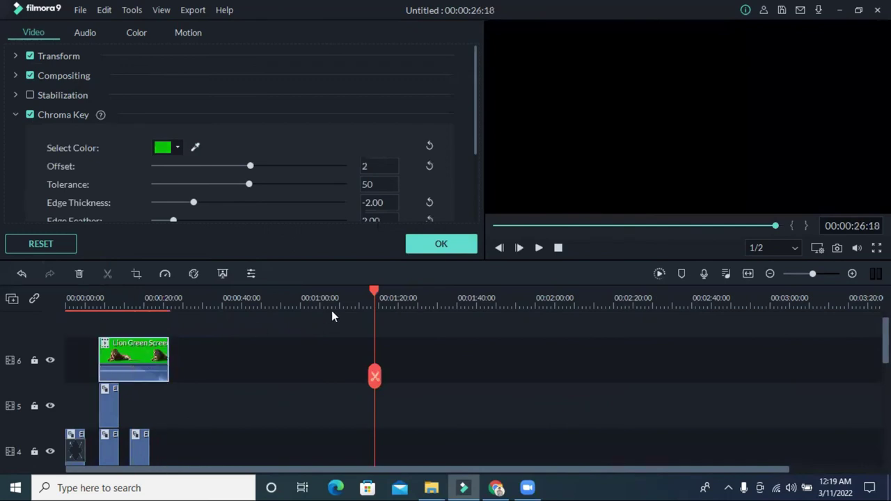
left_click(369, 292)
left_click(67, 298)
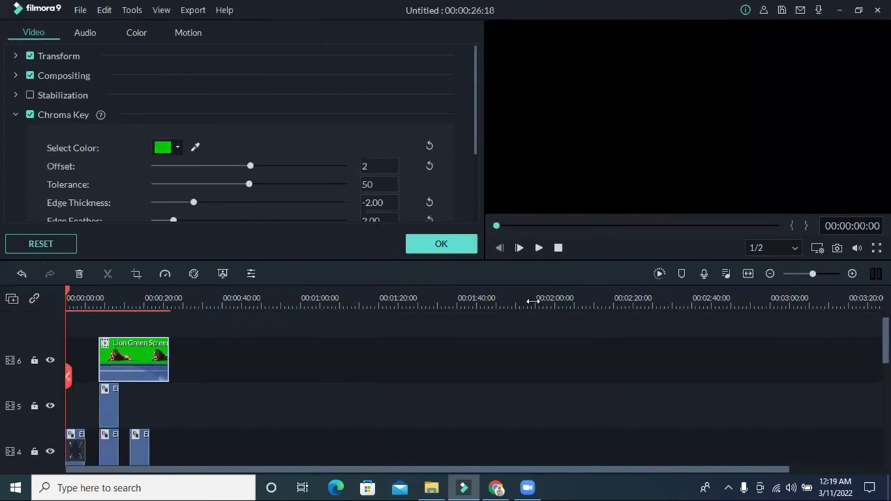
Step: Play the video from the beginning in full screen and return to the editor near 00:00:24:24
left_click(538, 248)
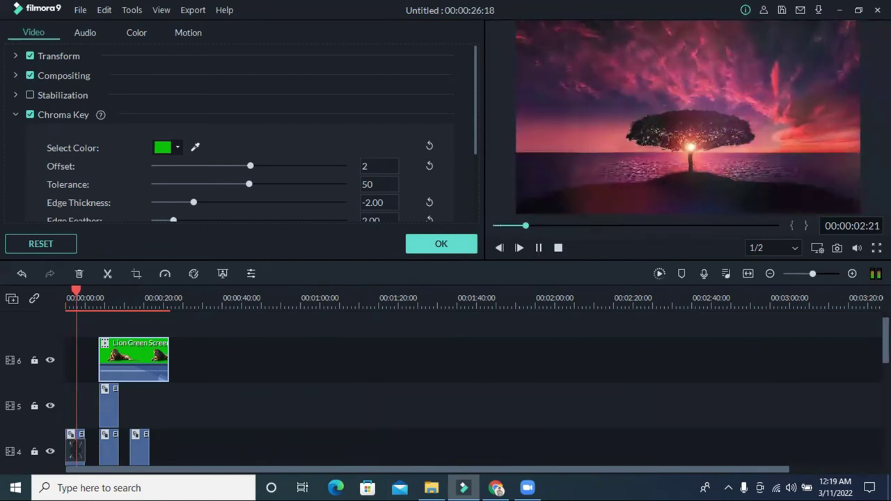
key("alt+Return")
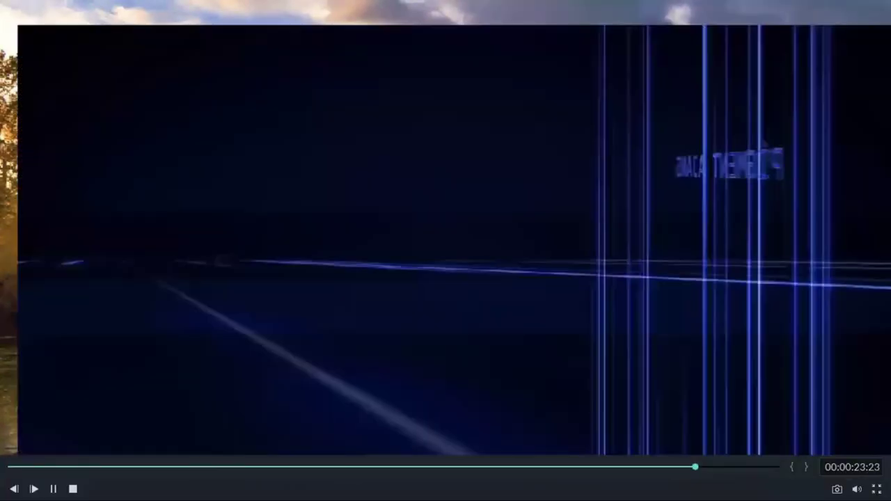
key("Escape")
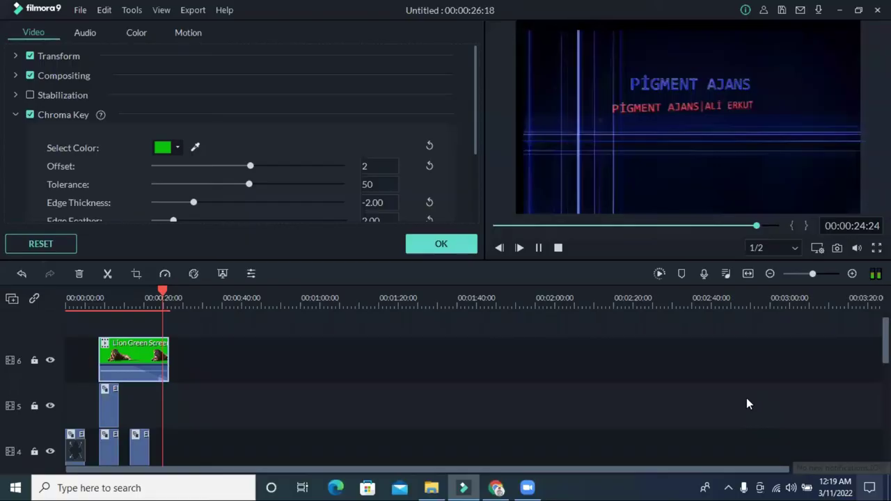
Step: Trim the end of the lion clip to 00:00:24:21 and play the timeline from 00:00:11:20
left_click(535, 248)
left_click_drag(170, 346, 162, 346)
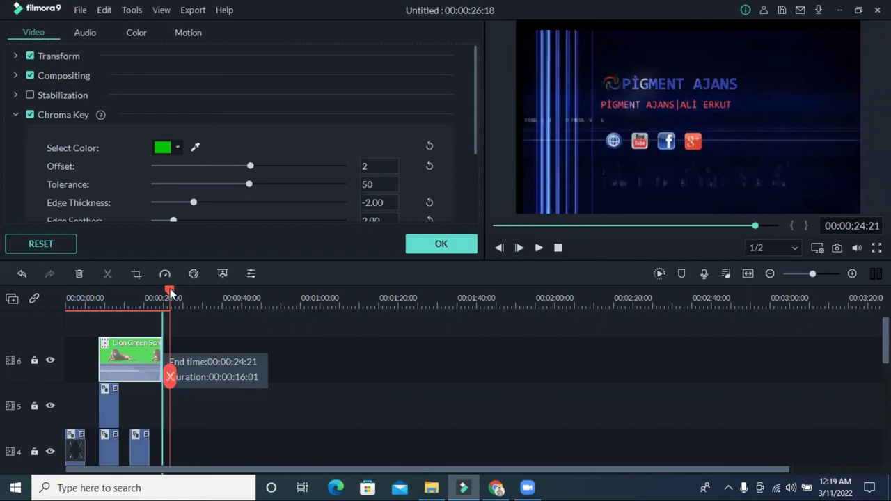
left_click(111, 309)
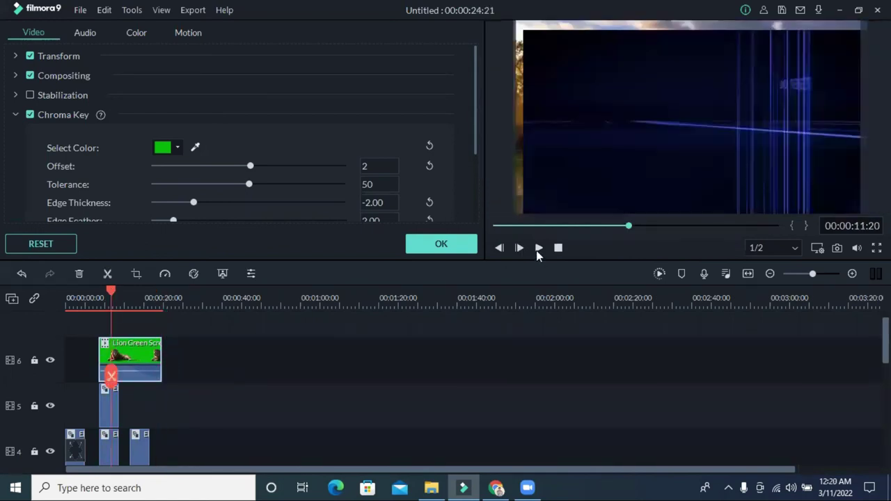
left_click(539, 249)
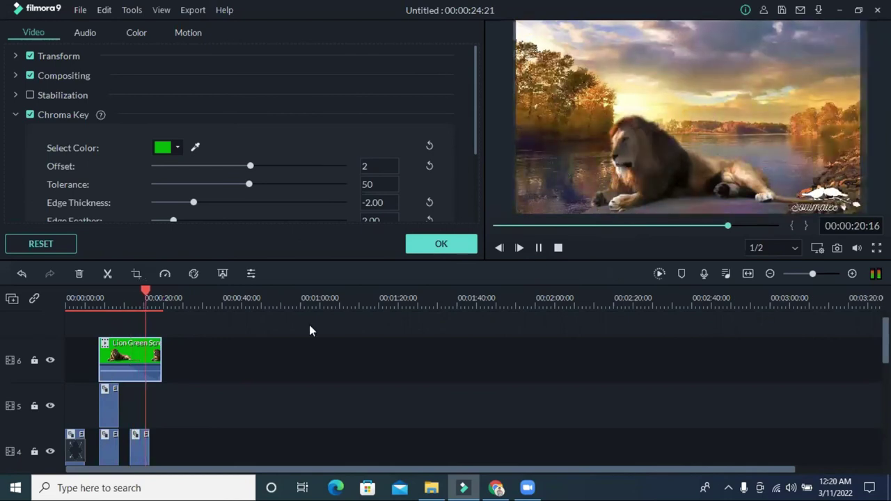
scroll(121, 408, "down", 1)
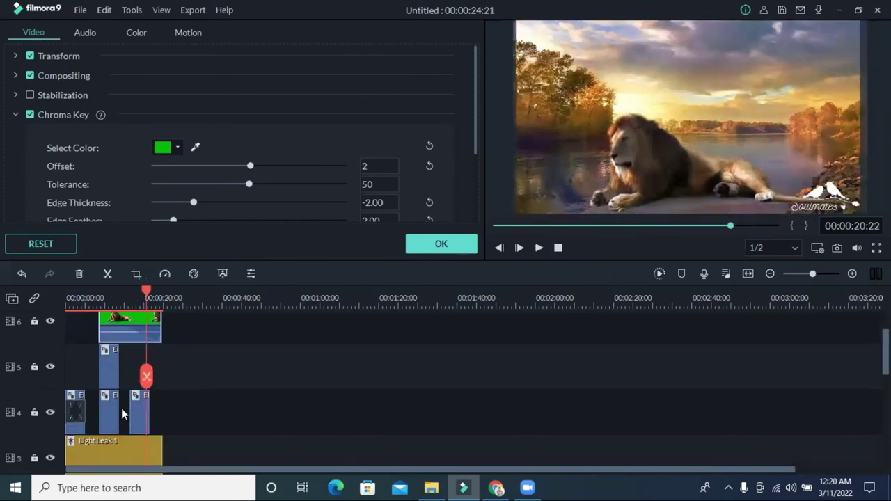
left_click(112, 369)
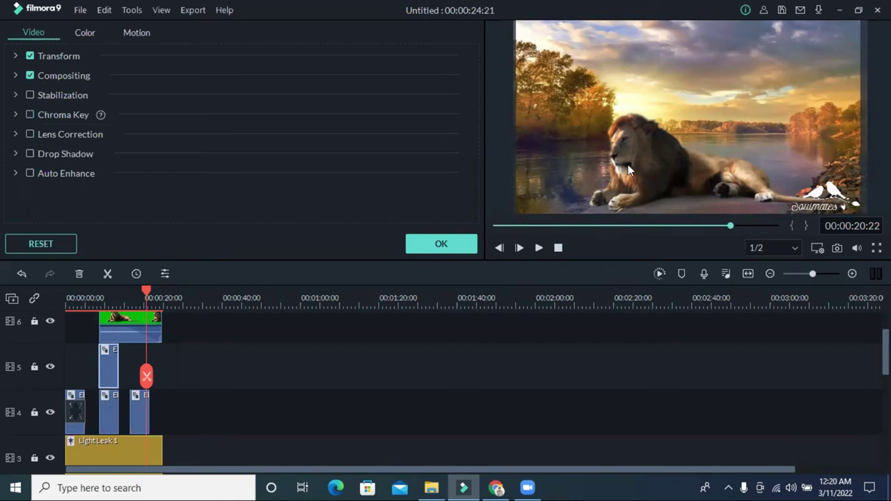
scroll(200, 351, "up", 1)
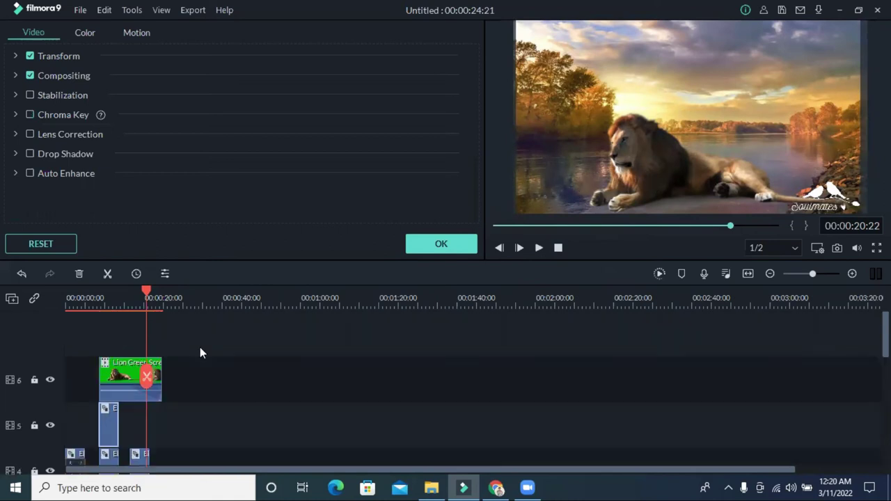
Step: Delete the lion clip from track 6, return the playhead to 00:00:00:00 and close the clip settings
left_click(122, 377)
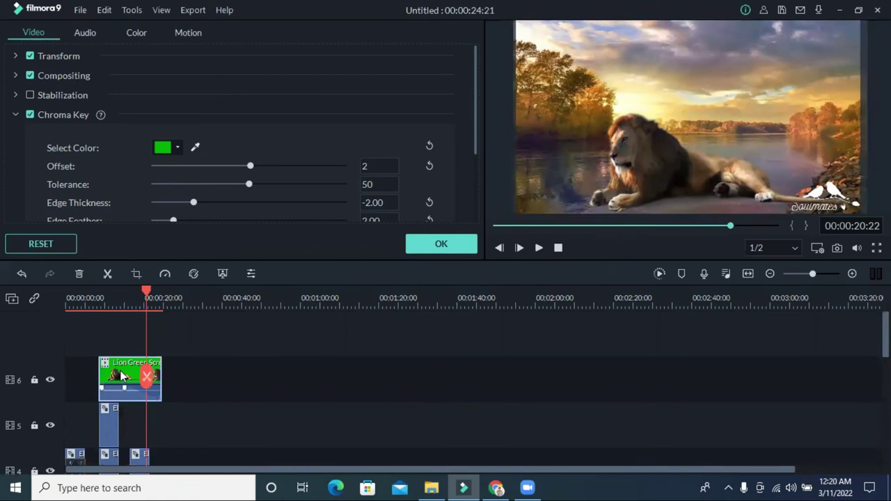
key("Delete")
left_click_drag(100, 291, 25, 305)
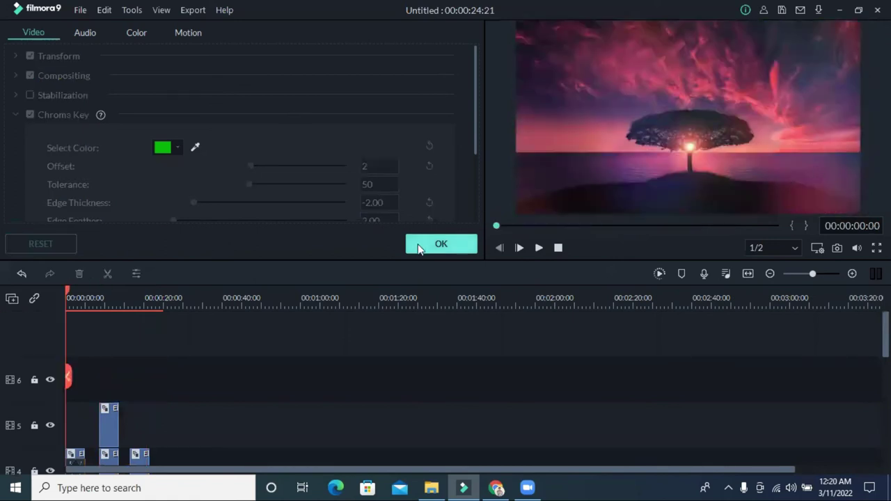
left_click(441, 244)
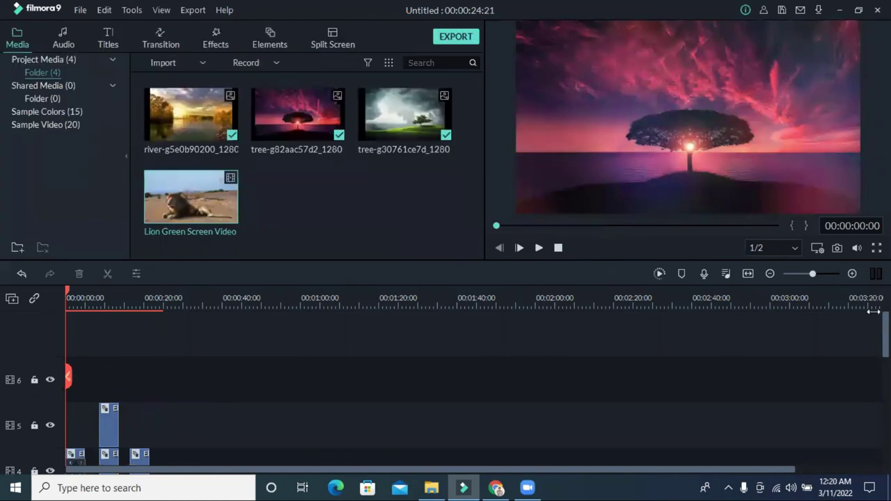
Step: Set up a local MP4 export named "video 10" with the Downloads folder as destination
left_click(463, 38)
triple_click(445, 136)
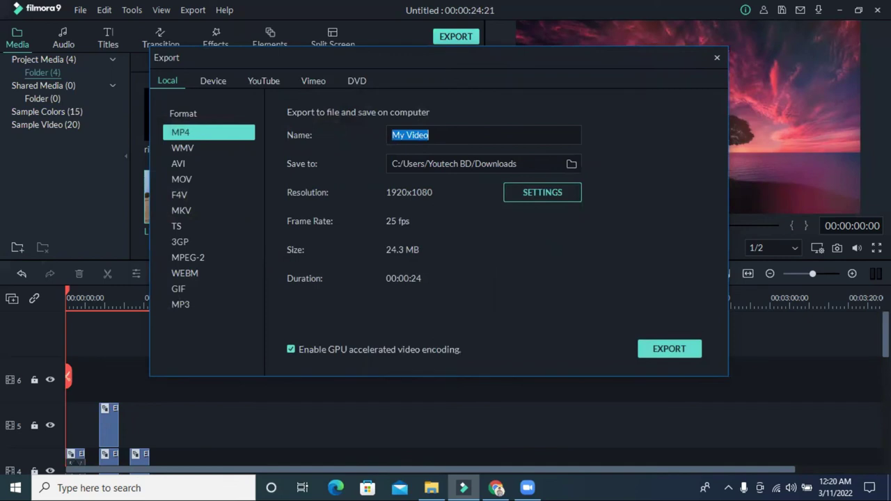
type("video 10")
left_click(571, 165)
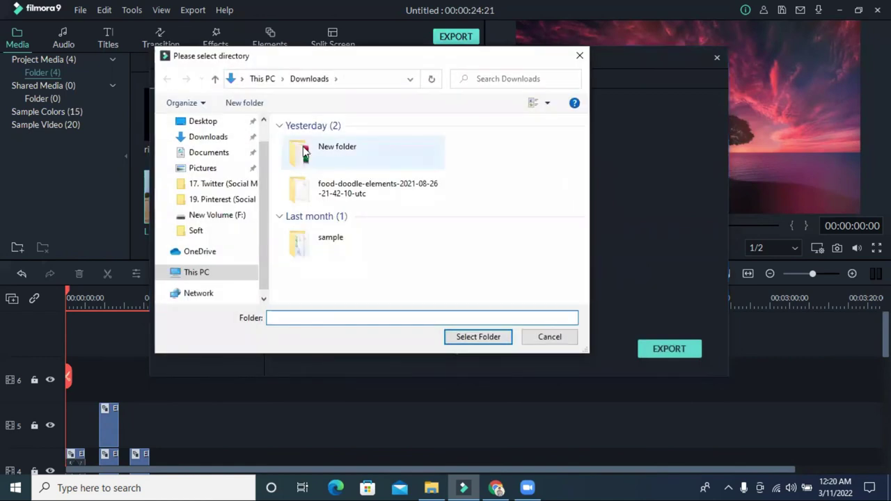
left_click(202, 137)
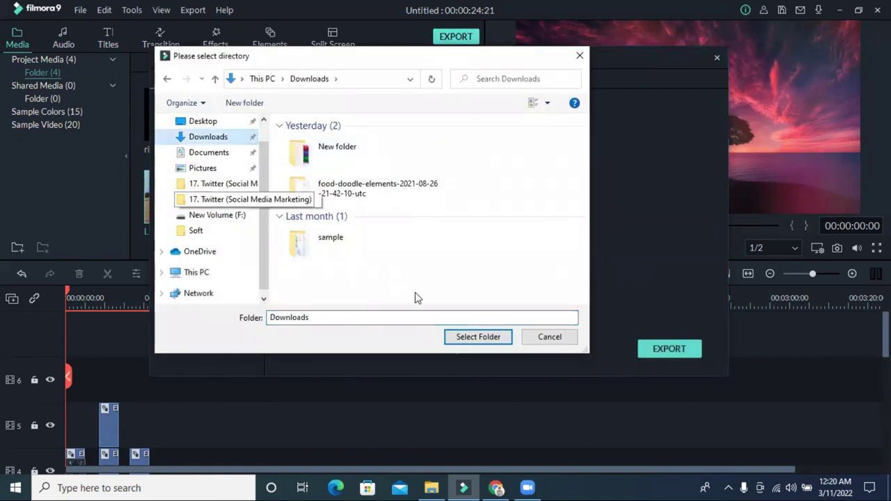
left_click(467, 338)
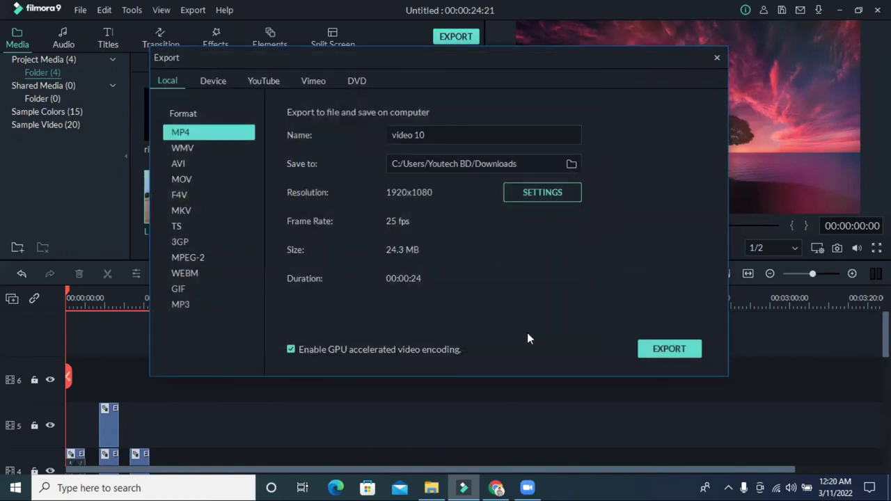
Step: Export the video, let the rendering run, and close the export windows
left_click(660, 354)
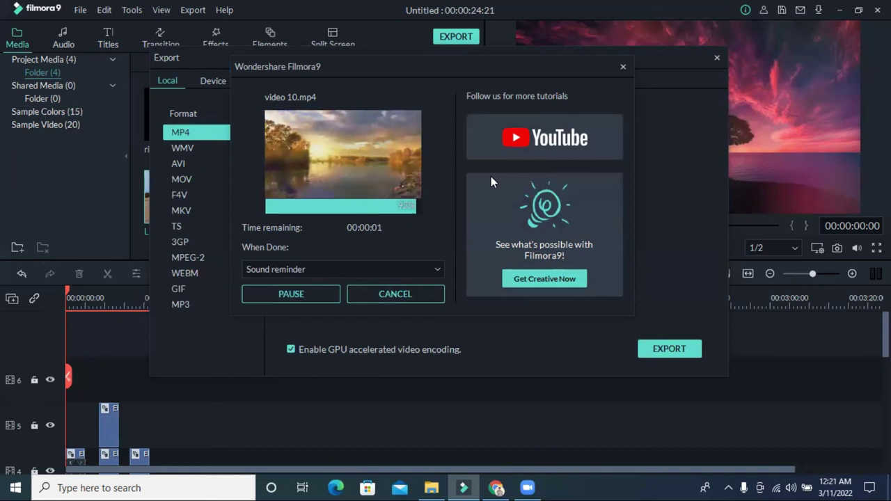
left_click(623, 67)
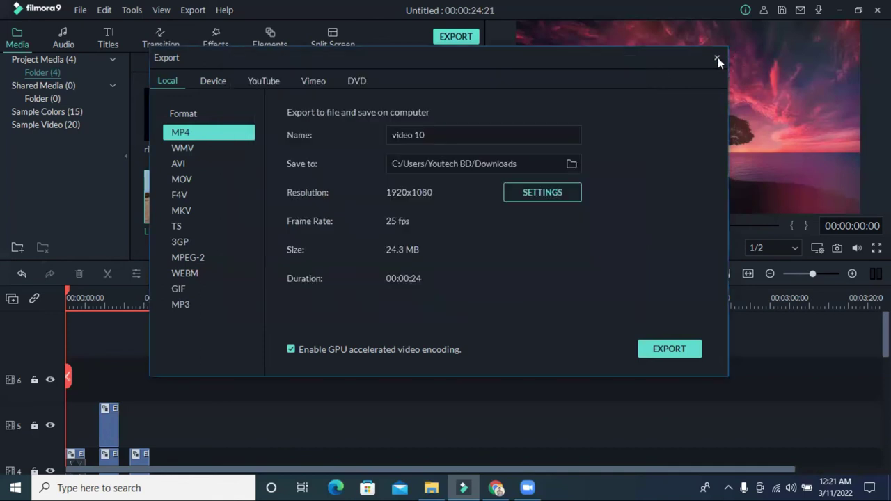
left_click(718, 58)
Step: Delete all the element clips on tracks 4 and 5 from the timeline
scroll(186, 414, "down", 2)
left_click_drag(187, 411, 64, 369)
key("Delete")
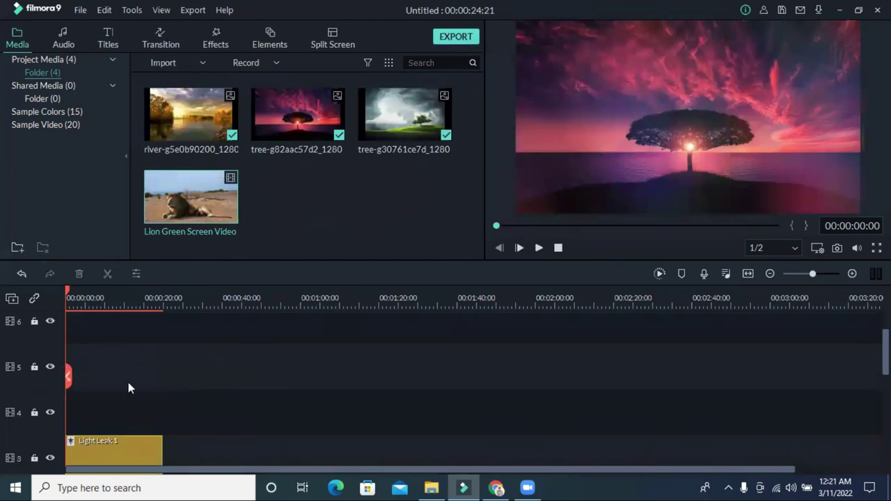
Step: Delete the Light Leak effect on track 3 and the image clips on track 2, leaving the timeline empty
scroll(130, 376, "down", 1)
left_click_drag(218, 424, 40, 427)
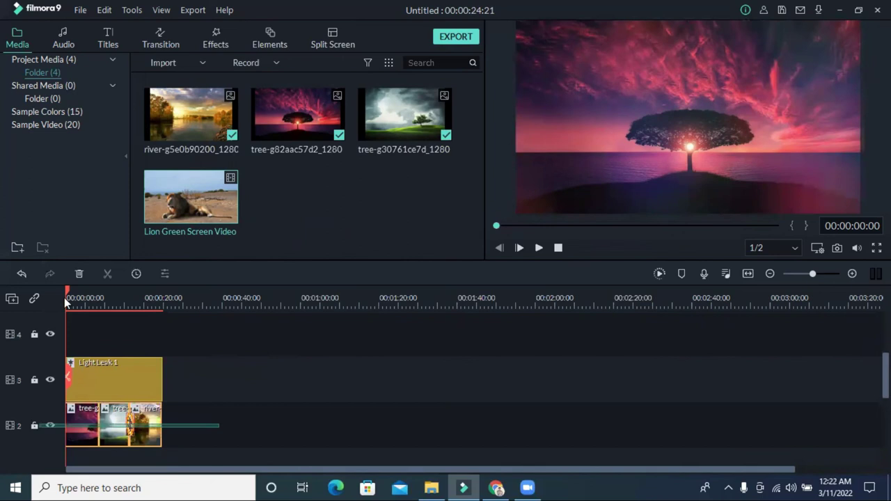
left_click(130, 302)
left_click(182, 309)
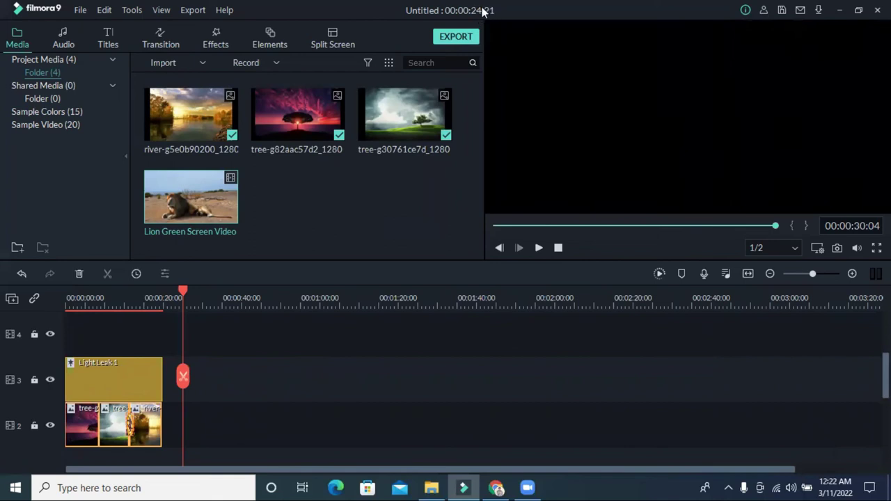
left_click(123, 309)
left_click(116, 426)
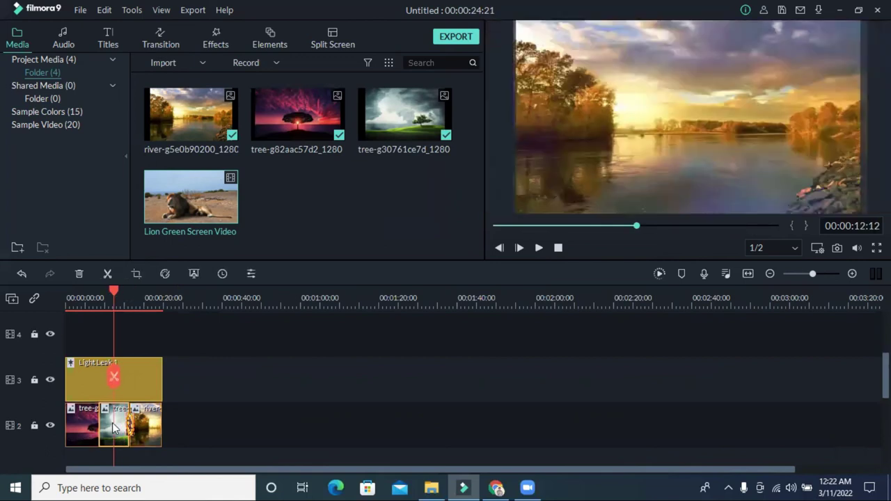
double_click(115, 426)
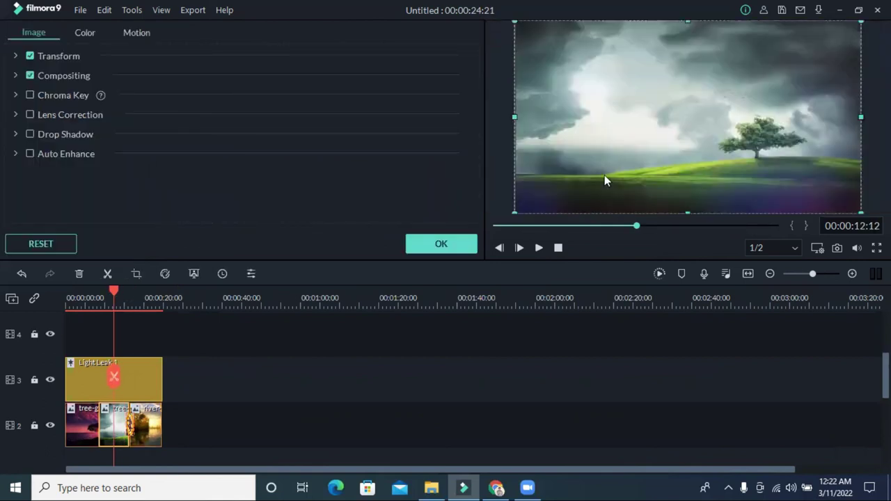
left_click(68, 377)
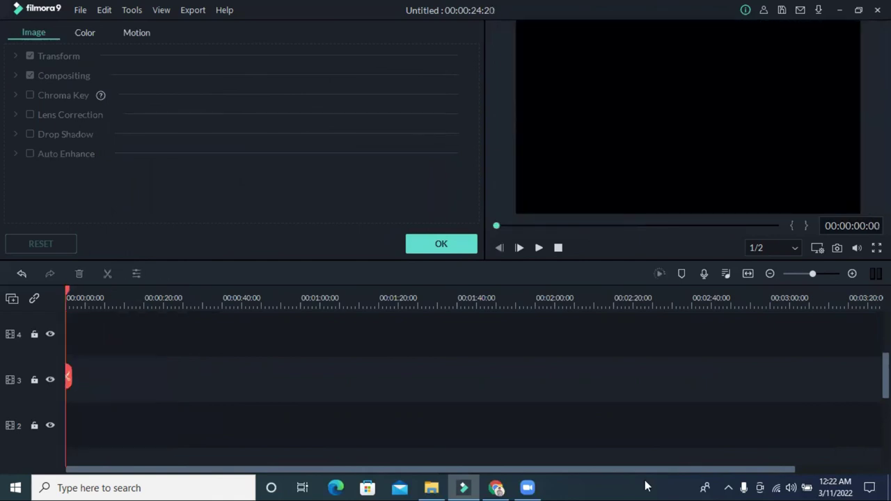
Step: Switch to Chrome, open YouTube in a new tab and search for "run video"
left_click(498, 487)
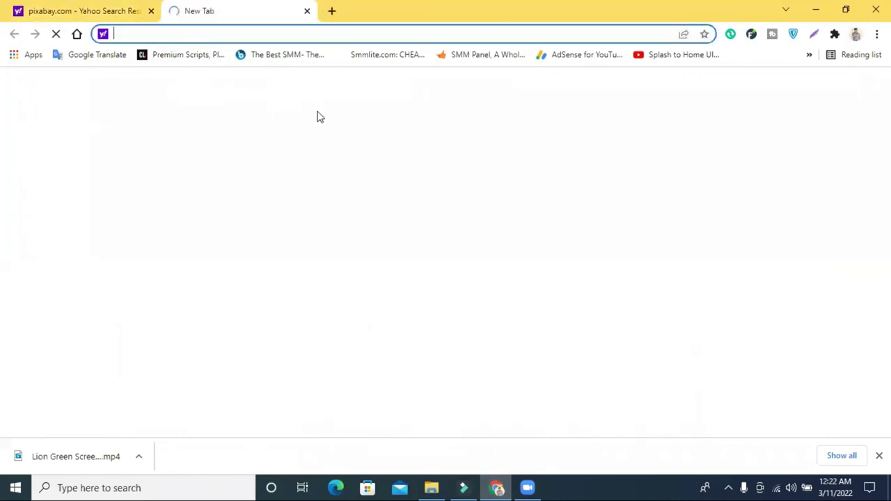
left_click(341, 214)
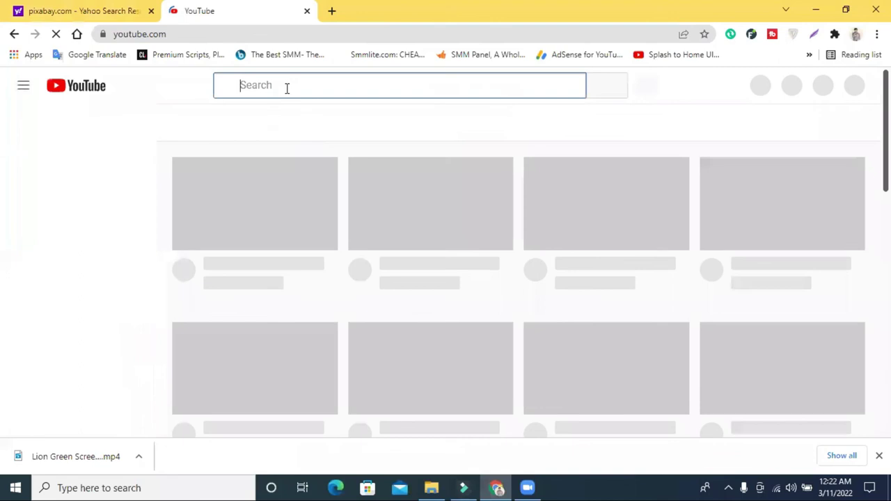
type("run")
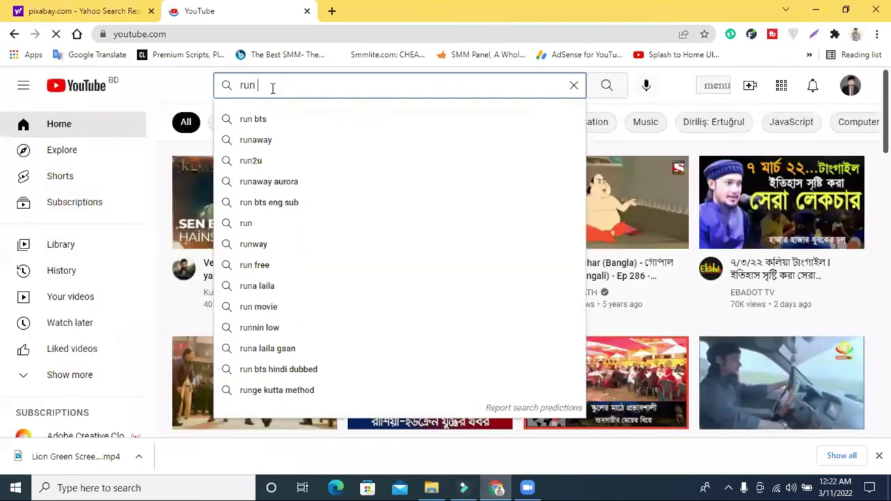
type(" video")
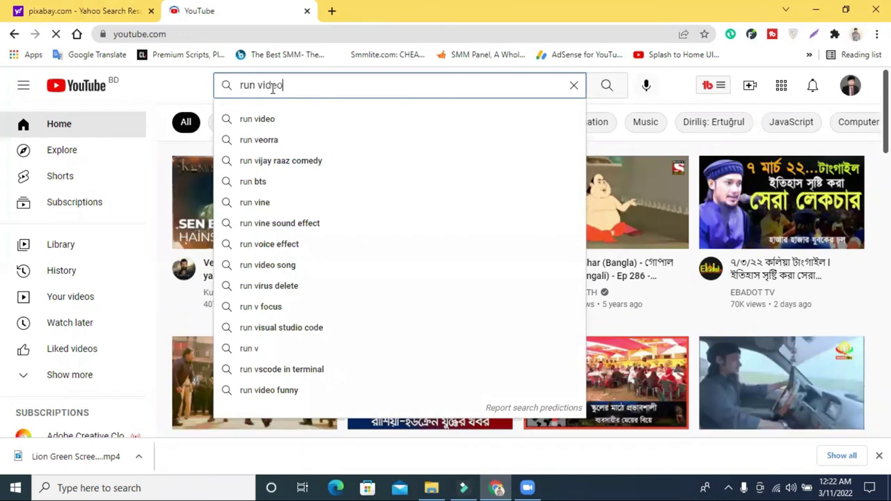
key("Return")
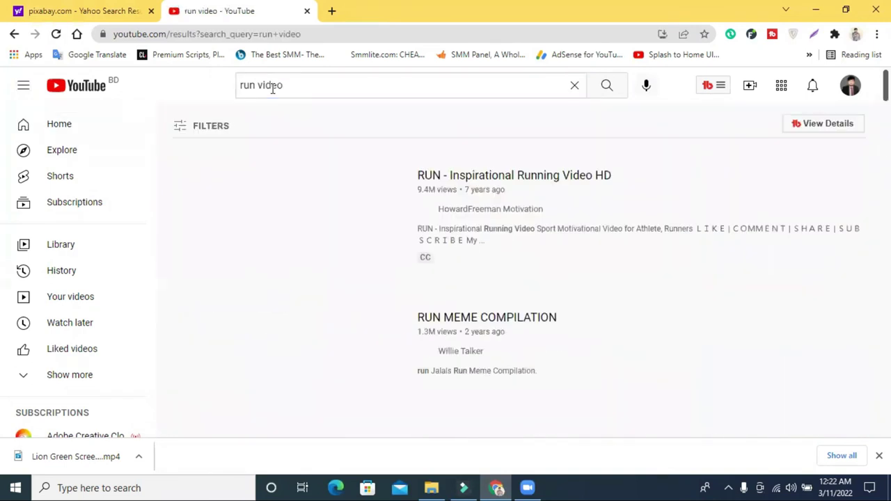
Step: Preview the "RUN - Inspirational Running Video HD" result from about 0:38 and return to the search results
scroll(396, 240, "down", 4)
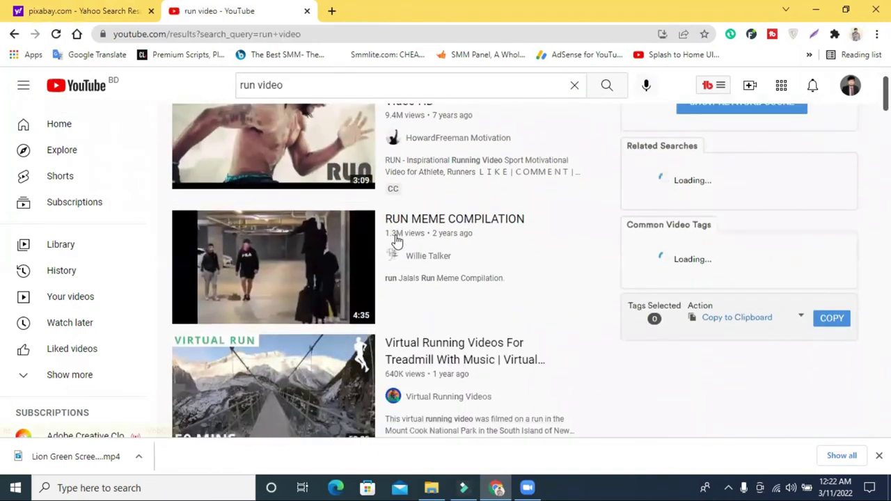
scroll(397, 237, "up", 4)
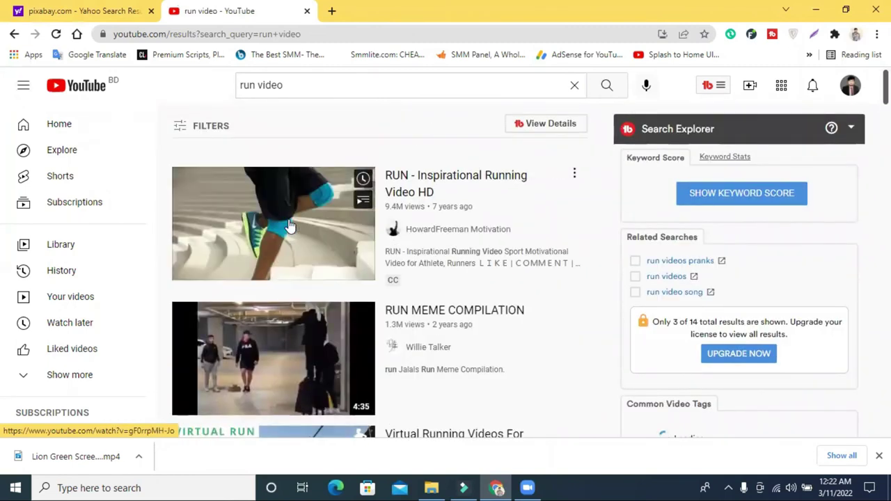
left_click(291, 224)
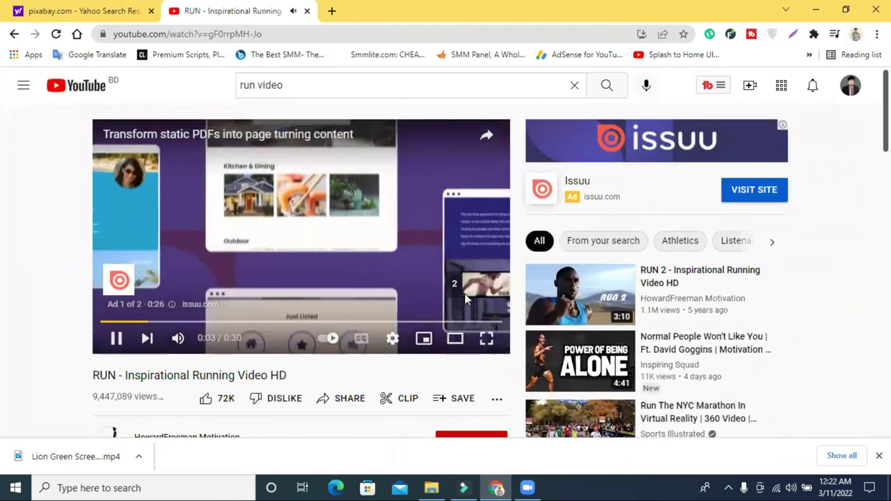
left_click(467, 292)
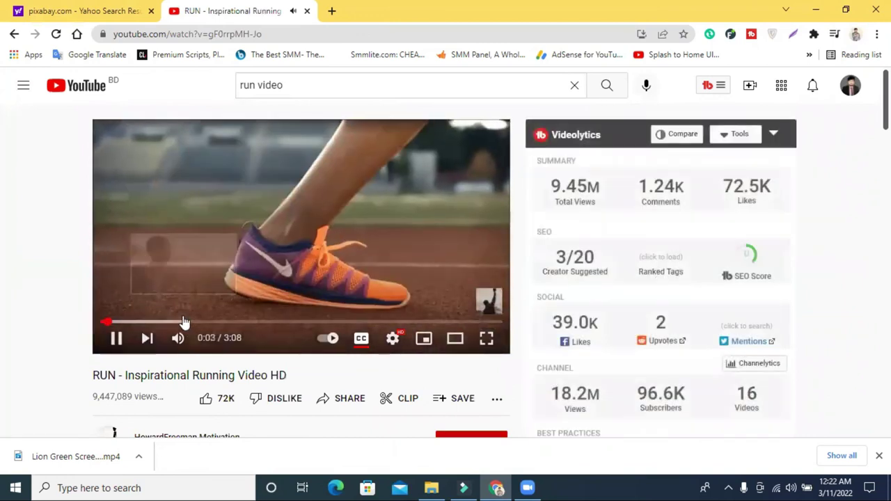
left_click(182, 321)
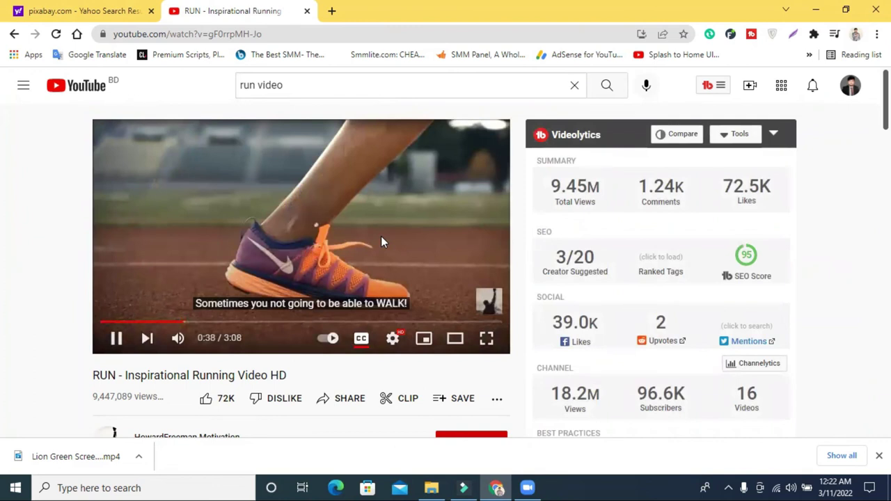
left_click(14, 34)
Step: Find and open the video "Run meme compilation 2018 animals version" among the search results
scroll(491, 276, "down", 5)
scroll(284, 225, "down", 3)
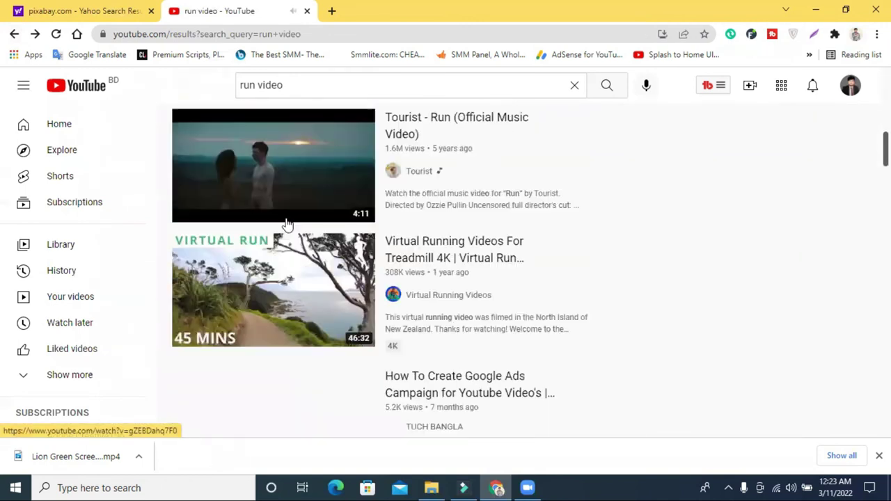
scroll(426, 176, "down", 3)
scroll(456, 218, "down", 5)
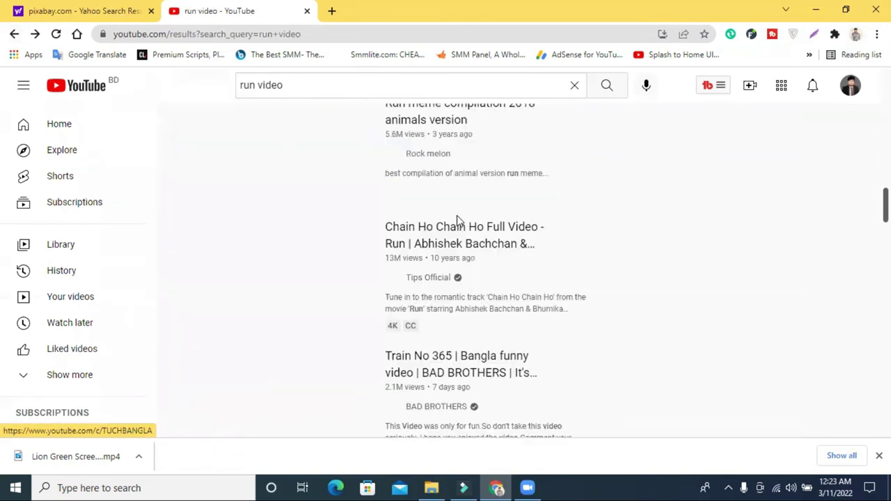
scroll(457, 221, "up", 2)
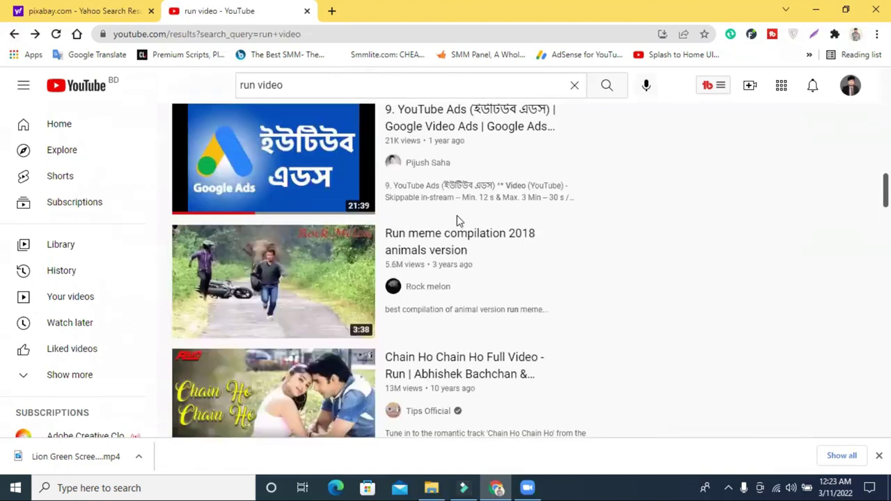
left_click(248, 274)
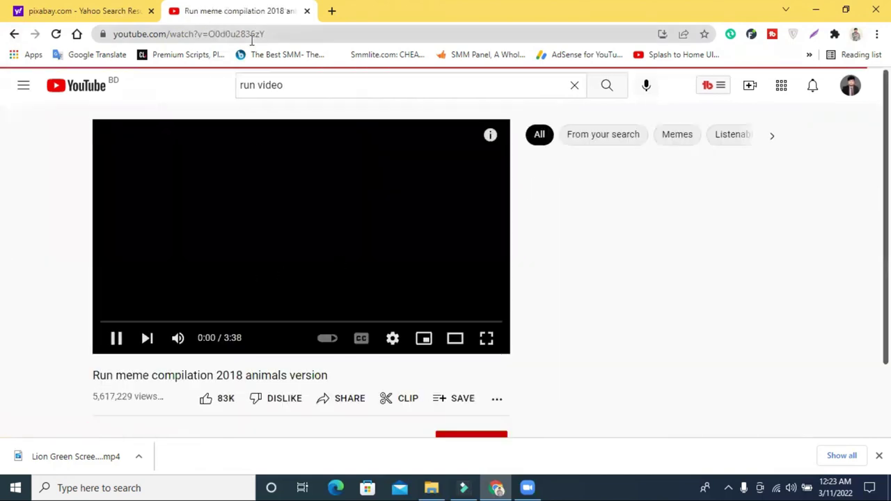
Step: Open the video in the savefrom.net downloader by adding "ss" before youtube.com in its web address
left_click(251, 39)
left_click(170, 33)
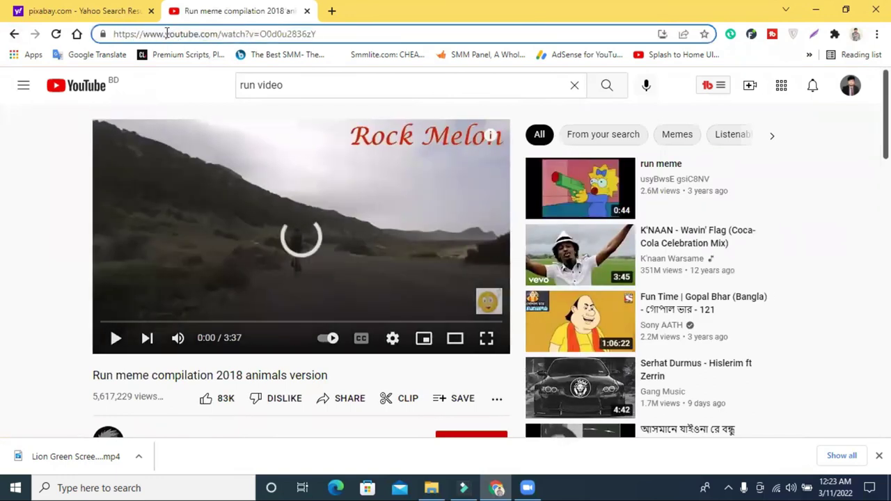
type("ss")
key("Return")
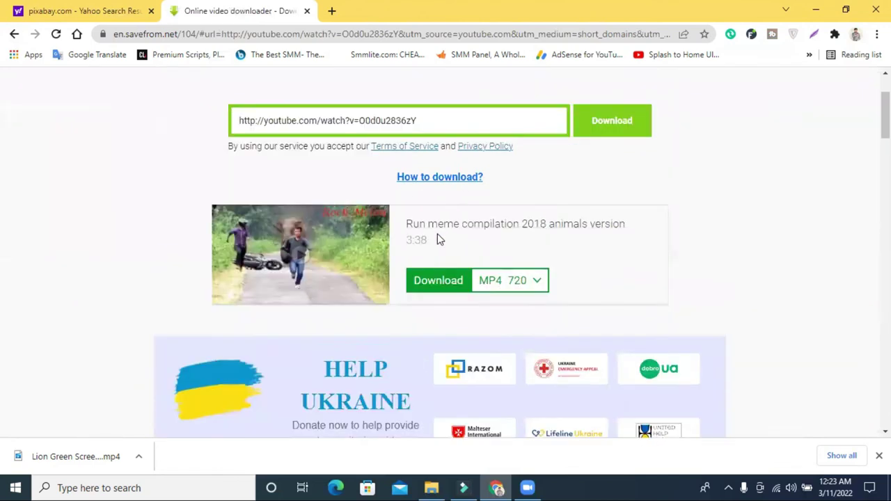
Step: Download the run meme compilation as MP4 720 and close the downloader and redirect tabs
left_click(432, 285)
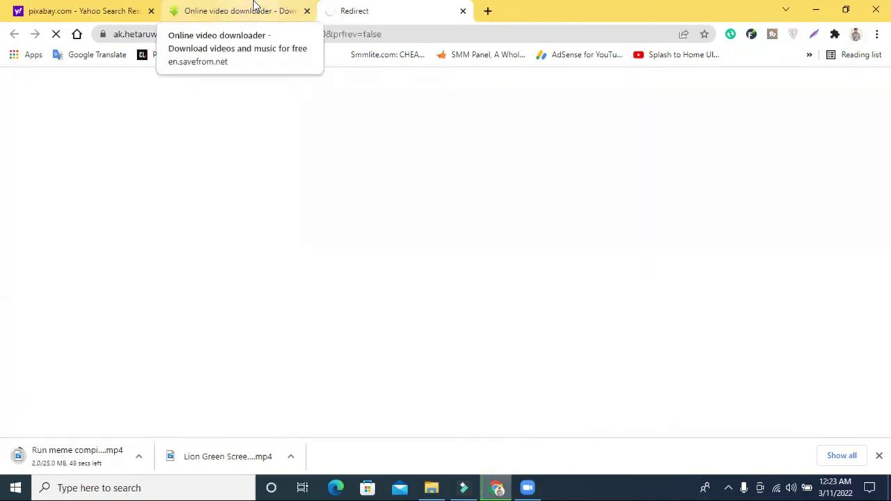
left_click(307, 12)
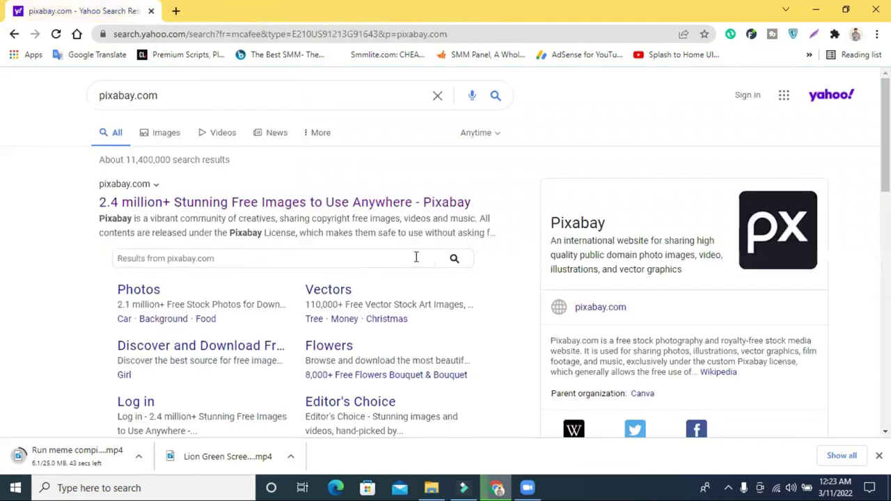
left_click(307, 11)
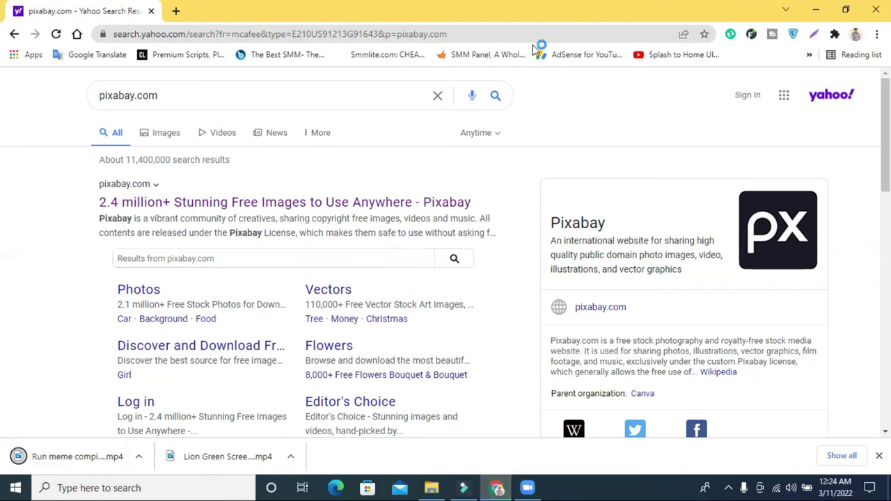
Step: Check the Downloads folder in File Explorer for the downloaded run meme compilation file
left_click(435, 486)
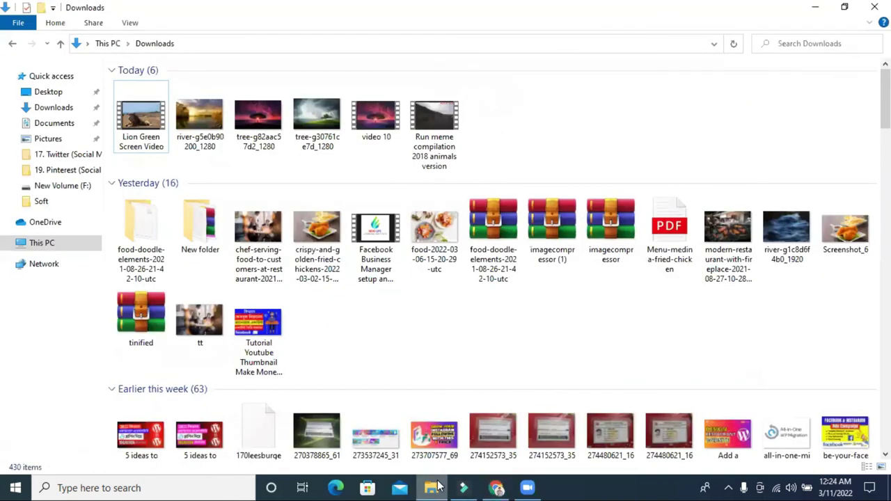
left_click(61, 46)
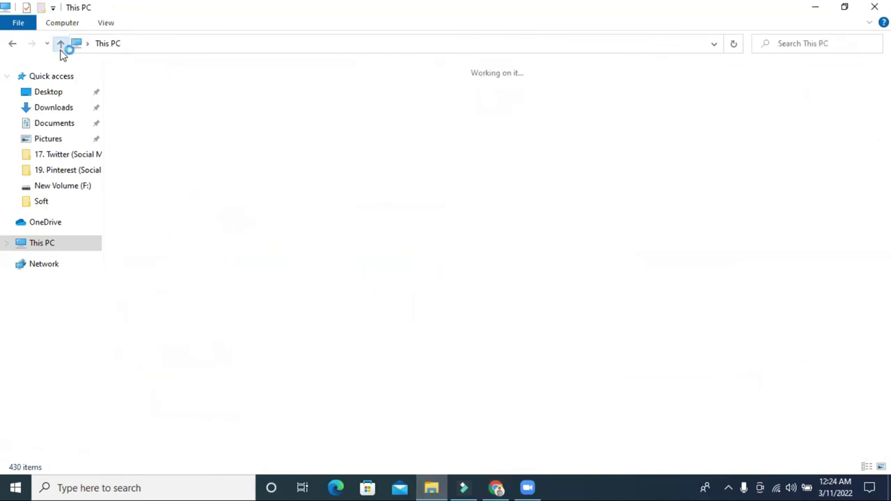
double_click(668, 111)
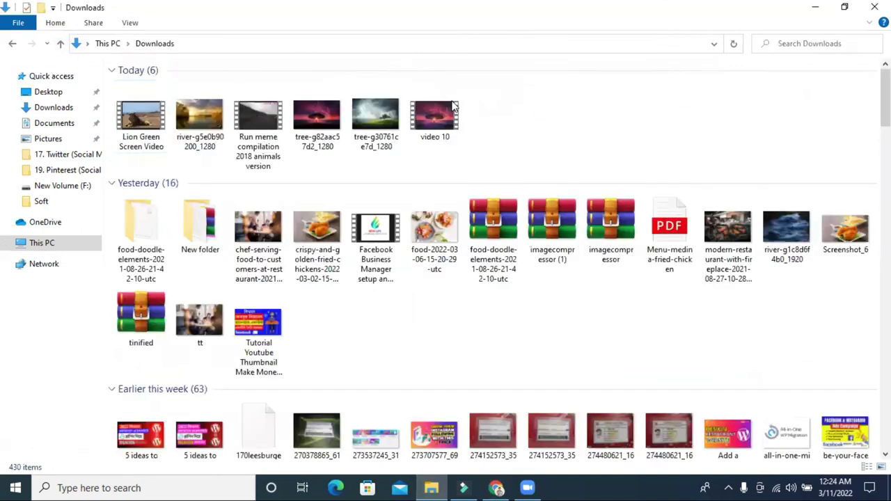
left_click_drag(256, 130, 648, 156)
Step: Switch to Filmora, close the clip settings and delete the three images and the lion video from the project media
left_click(456, 244)
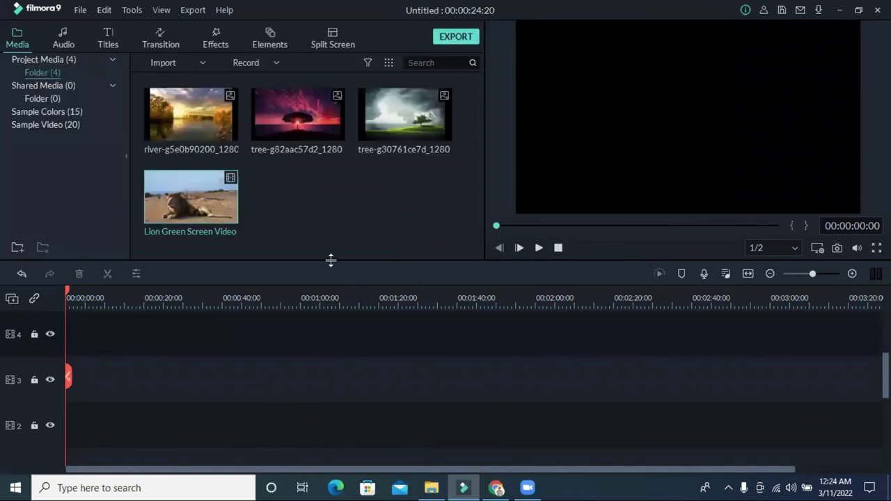
left_click_drag(374, 204, 134, 105)
right_click(220, 120)
left_click(316, 341)
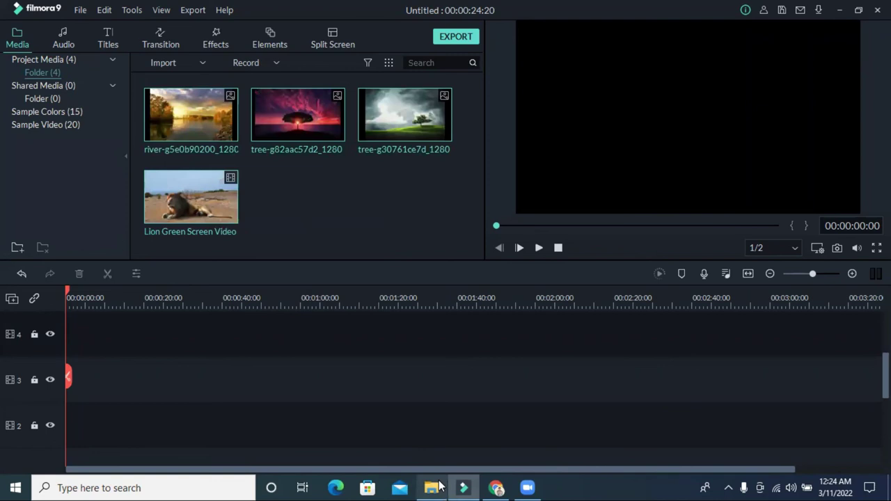
key("Delete")
left_click(486, 253)
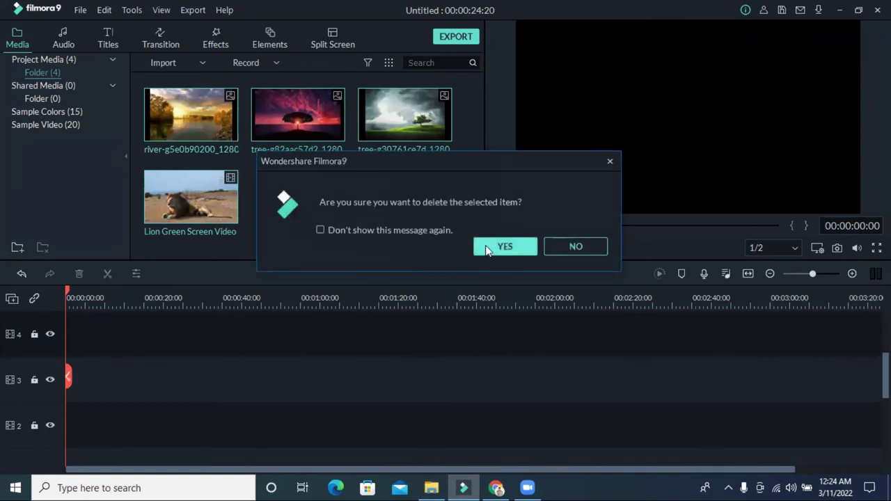
Step: Import "Run meme compilation 2018 animals version" from the Downloads folder into the project media
left_click(304, 134)
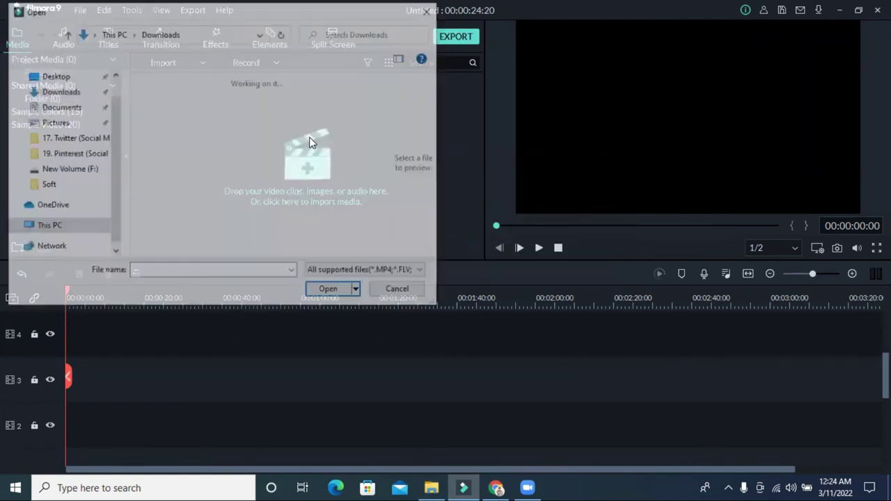
left_click(180, 115)
left_click(328, 291)
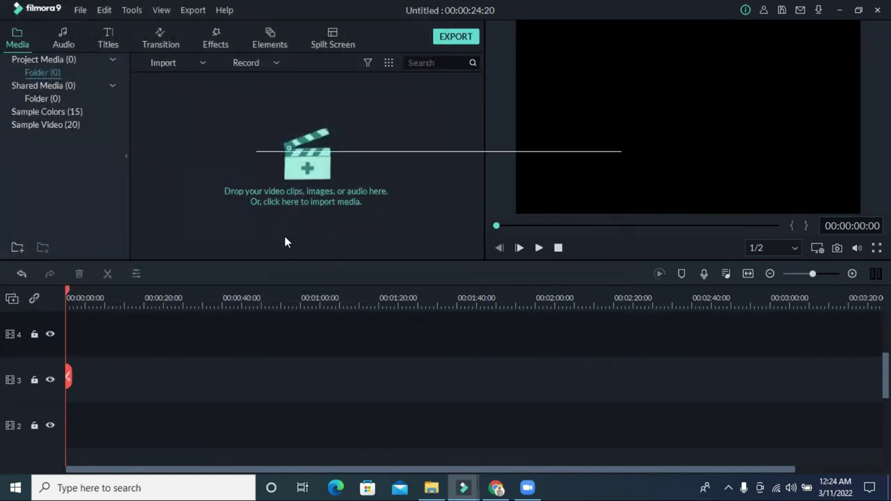
Step: Place the run meme compilation at the start of track 3, keeping the project settings at 1920 x 1080 25fps
left_click_drag(168, 278, 42, 362)
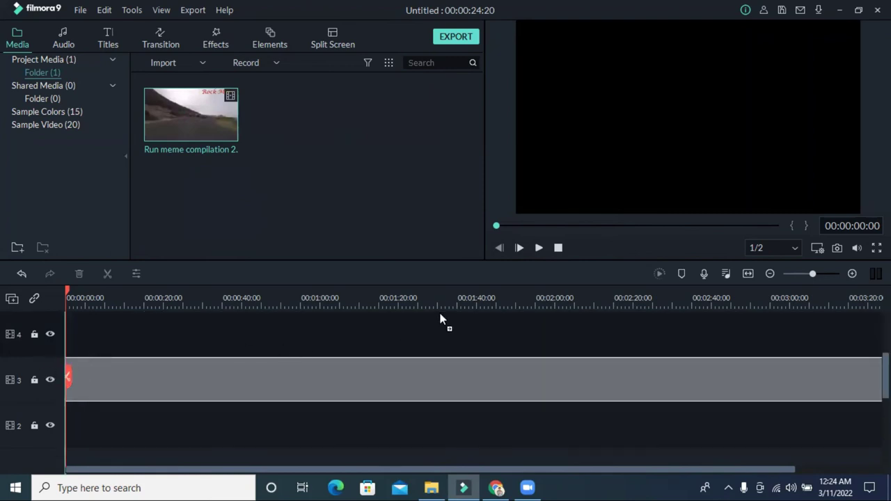
left_click_drag(506, 279, 506, 279)
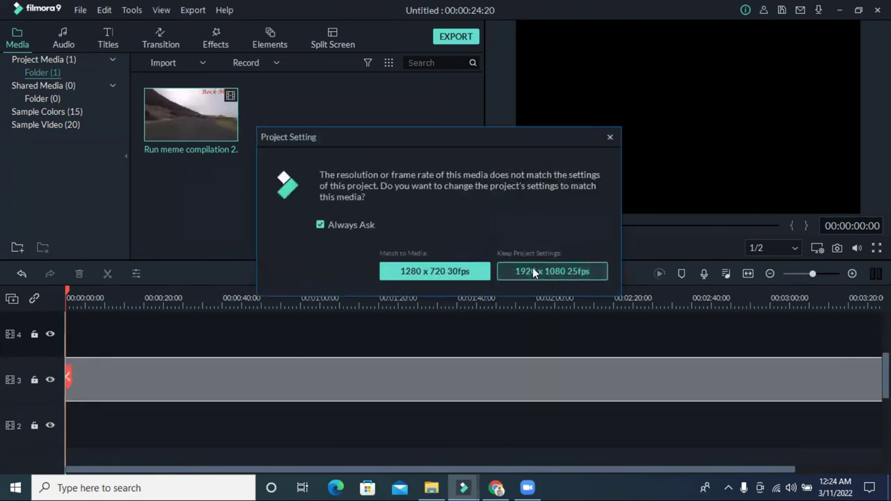
left_click(533, 270)
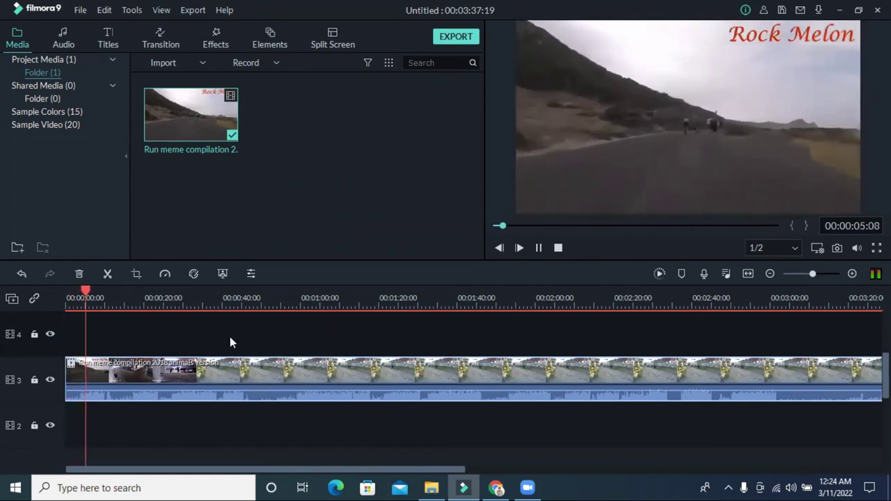
Step: Split the run meme compilation at about 00:00:40:21, where the bull scene starts, and delete the opening part
left_click(205, 304)
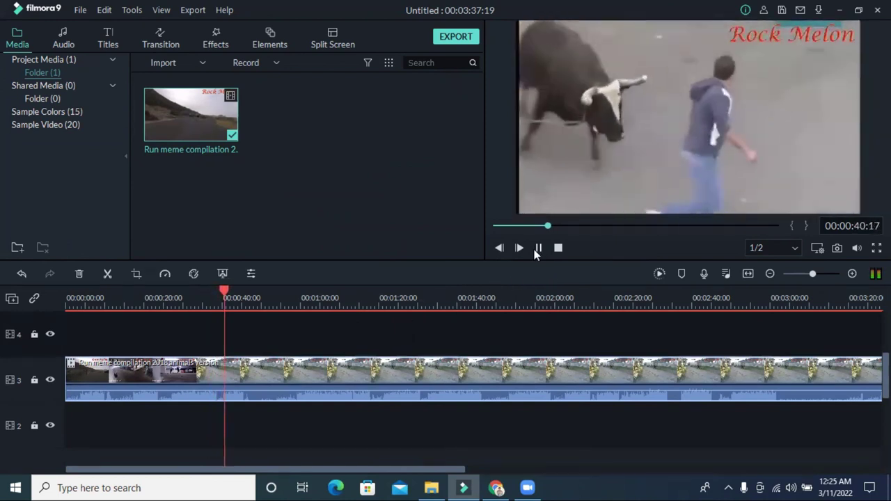
left_click(538, 247)
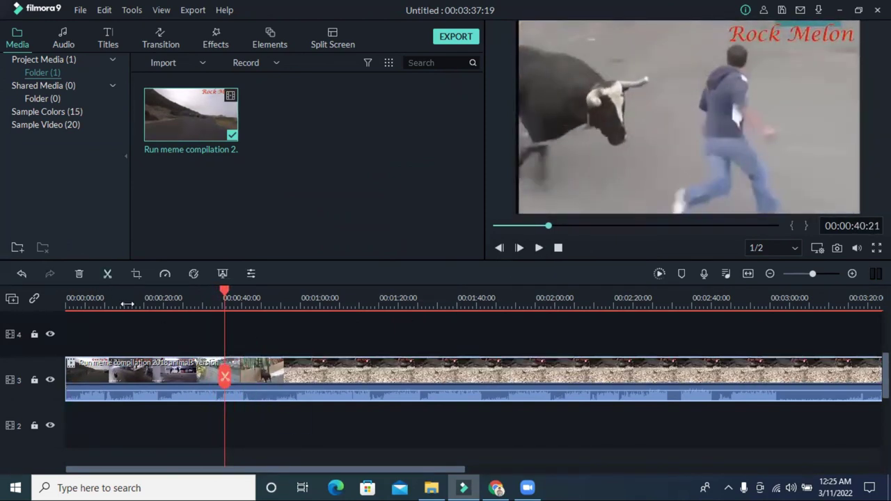
left_click(174, 371)
left_click(78, 274)
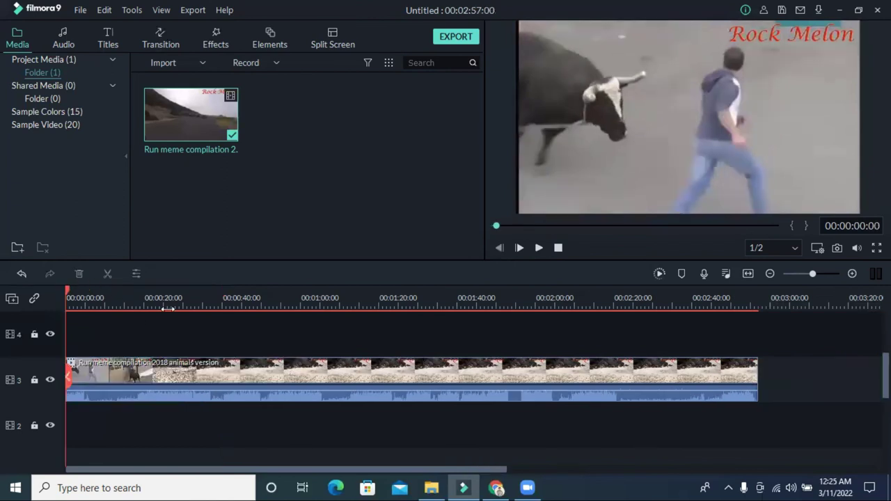
Step: Play the start of the trimmed compilation, try to delete the played section, and undo the deletion
left_click(539, 248)
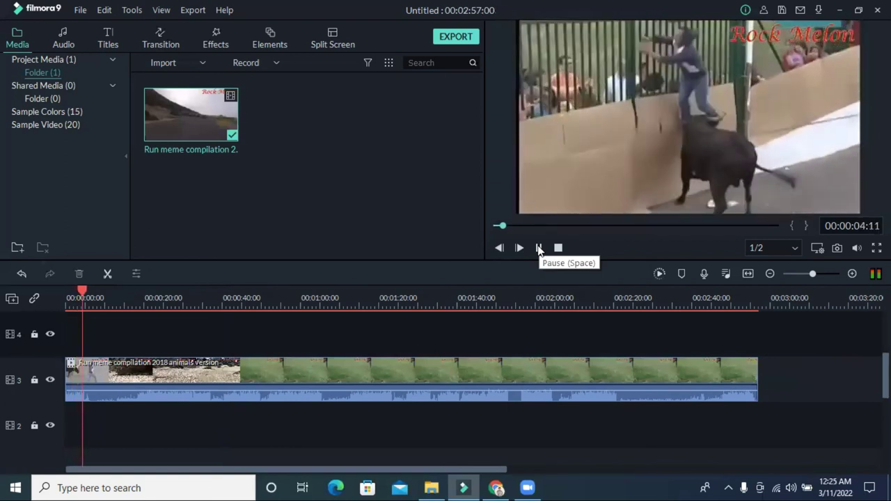
left_click(539, 248)
left_click(182, 398)
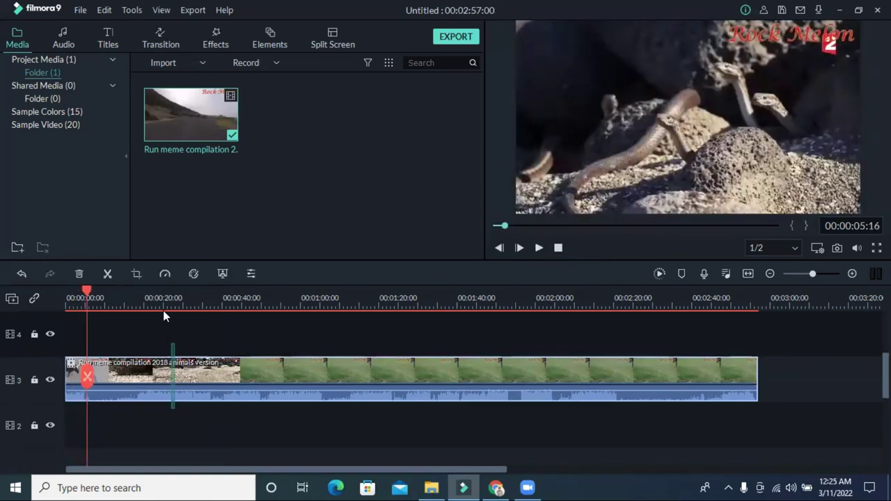
left_click(78, 274)
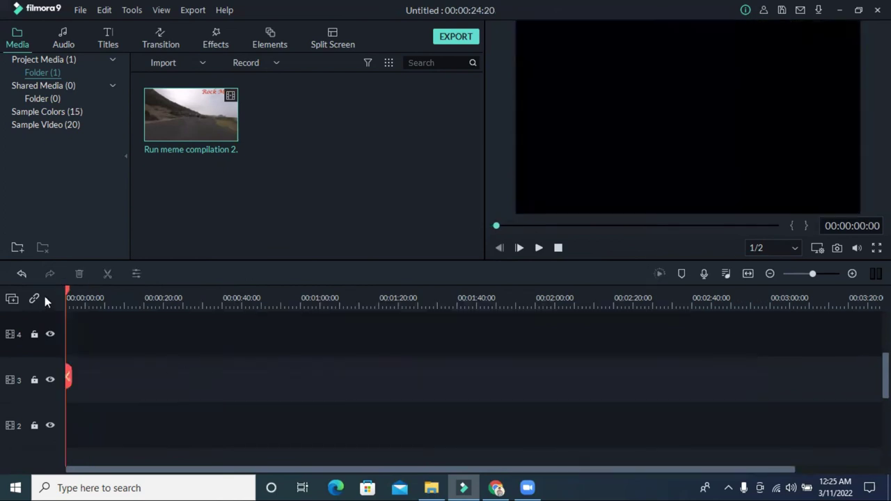
left_click(22, 274)
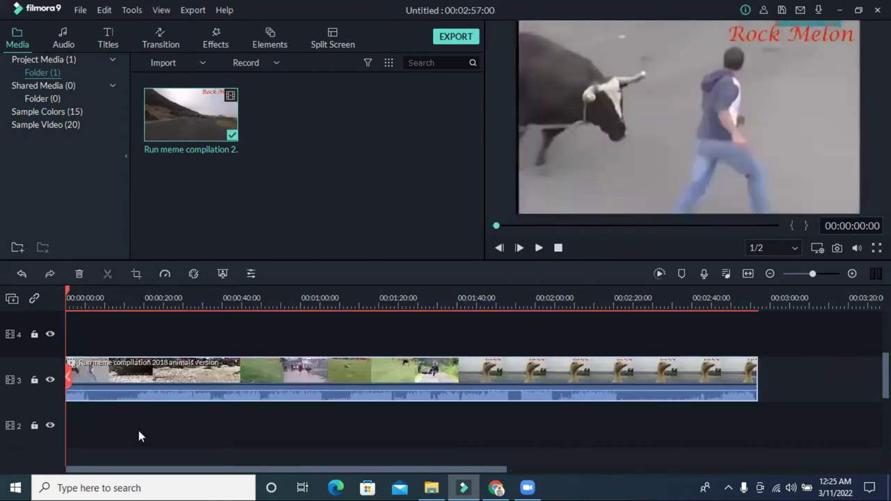
Step: Split the compilation clip on track 3 at 00:00:04:04, while the bull is still at the wall
mouse_move(66, 293)
left_mouse_down()
mouse_move(90, 299)
mouse_move(81, 296)
left_mouse_up()
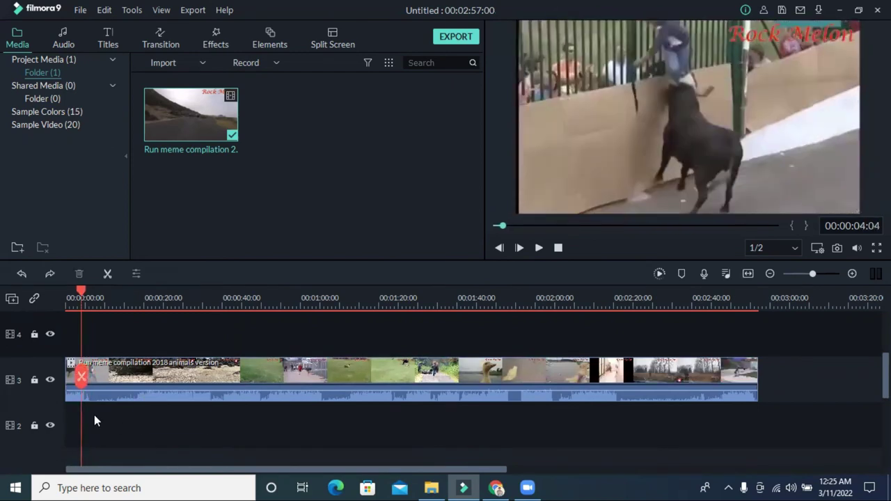
left_click(114, 373)
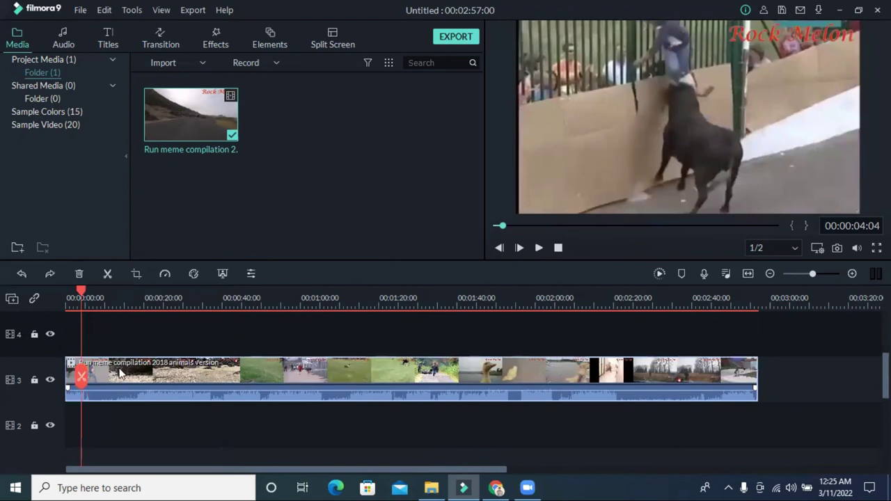
left_click(108, 274)
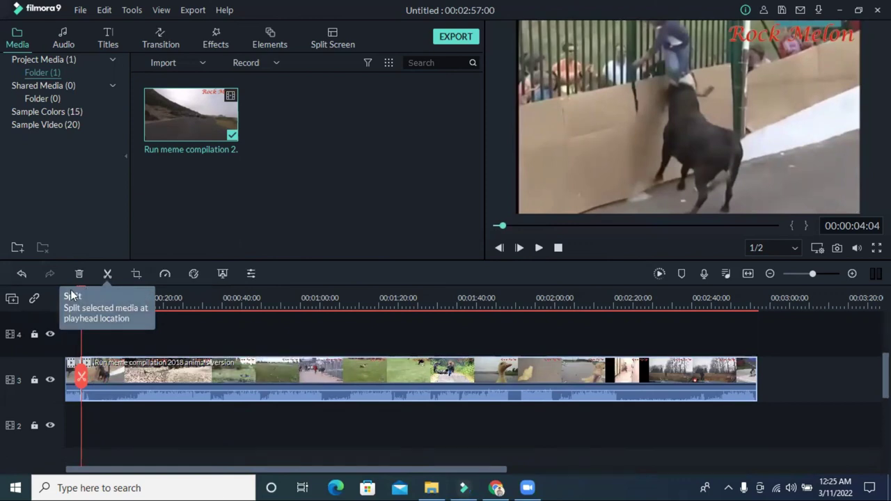
Step: Return to the timeline start and select the short bull clip before the split, with the timeline enlarged
left_click_drag(82, 293, 60, 291)
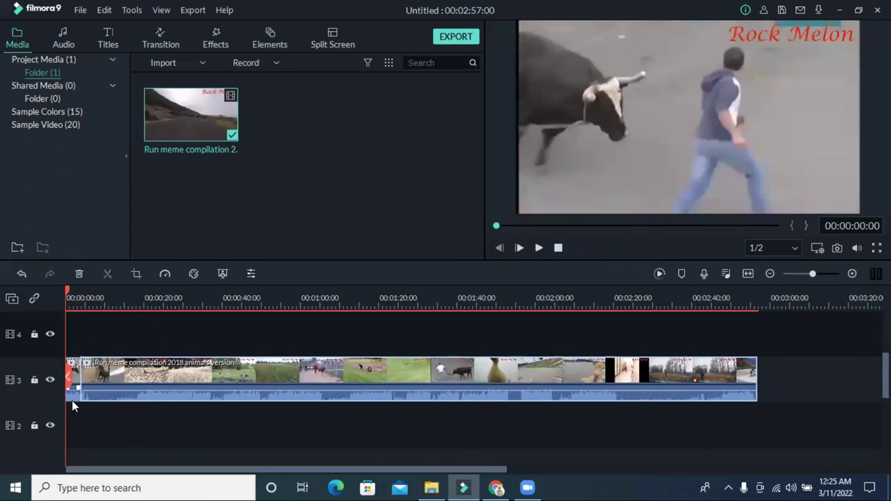
left_click(818, 275)
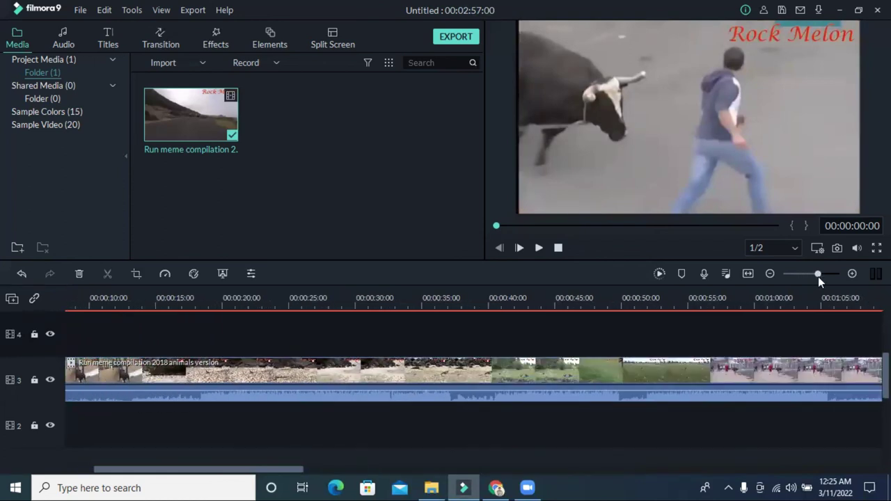
left_click_drag(821, 275, 810, 275)
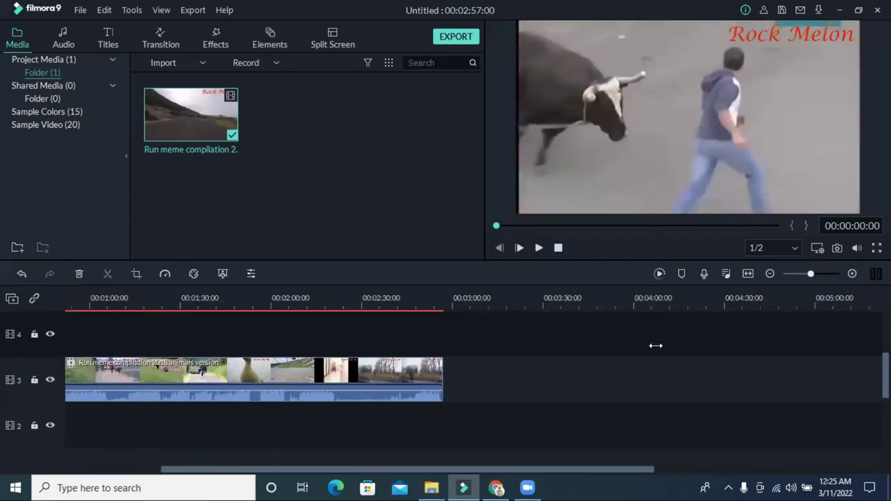
left_click_drag(235, 470, 2, 459)
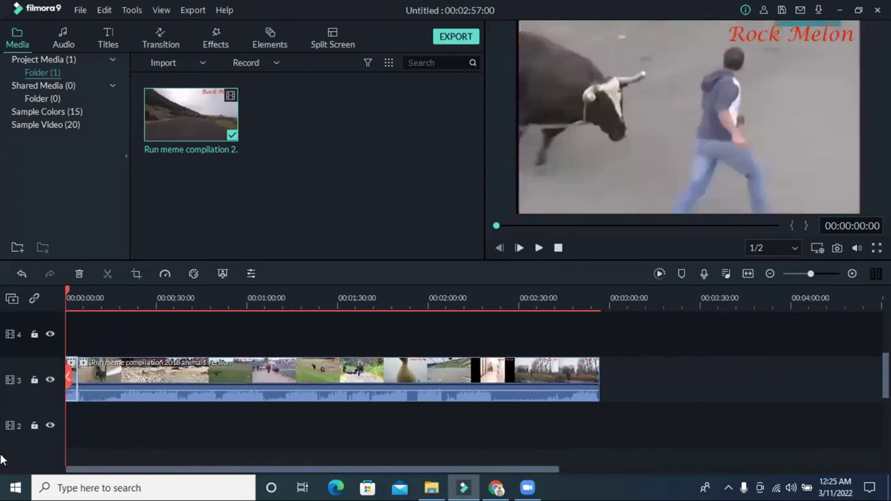
left_click_drag(811, 274, 820, 274)
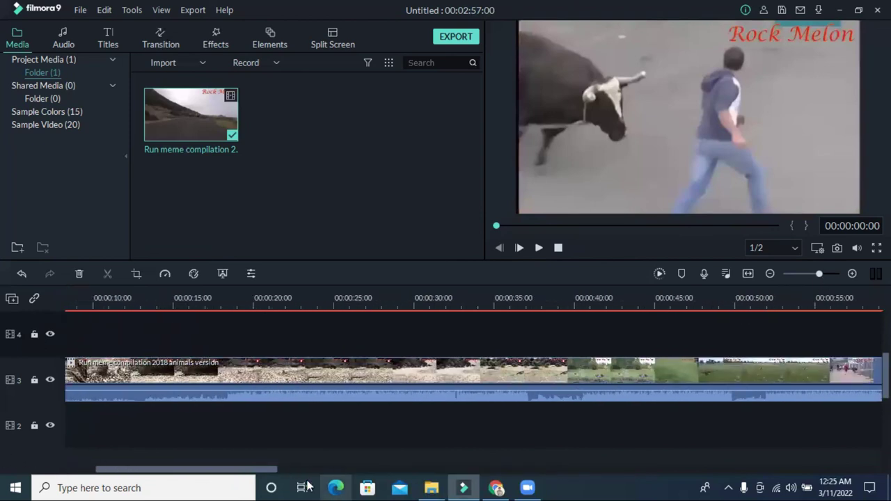
left_click(94, 377)
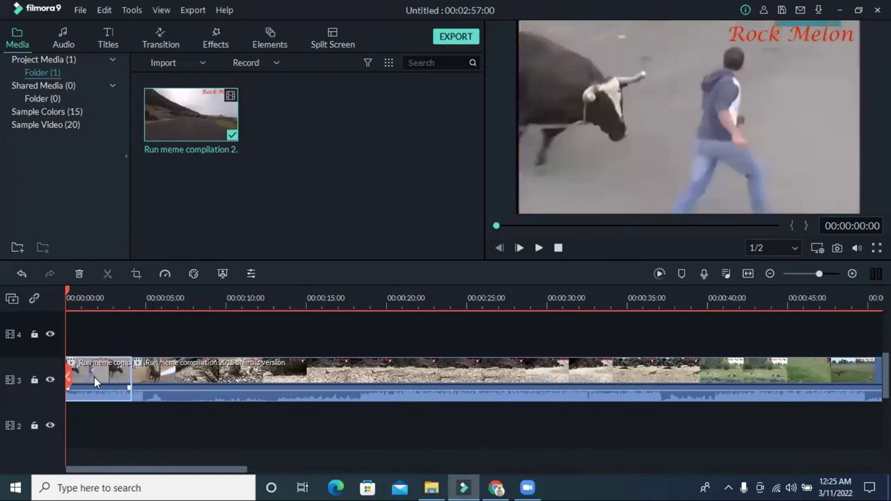
double_click(88, 373)
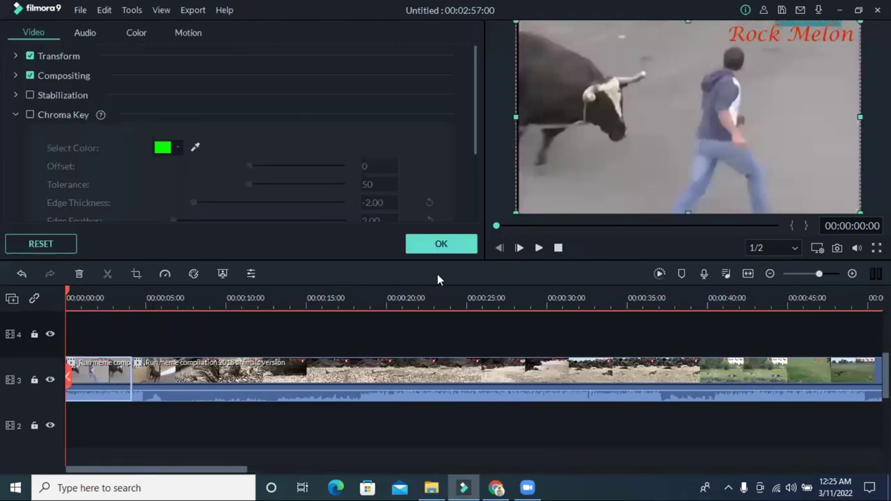
left_click(444, 245)
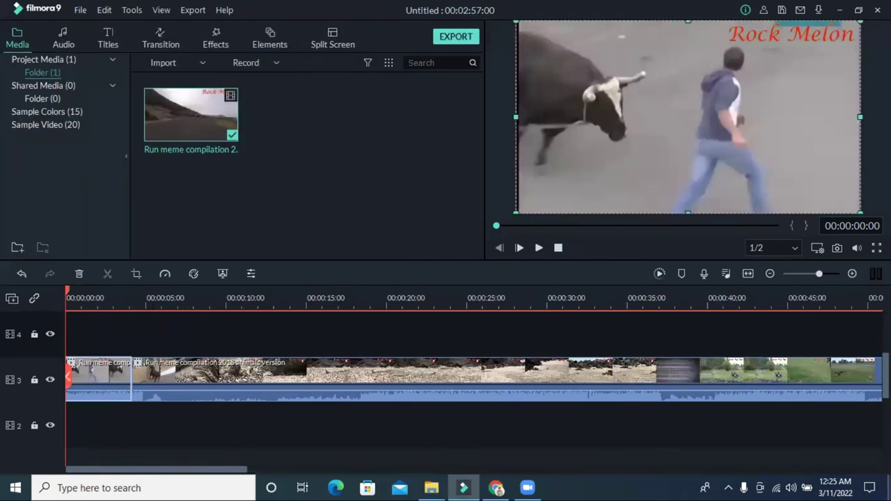
double_click(92, 367)
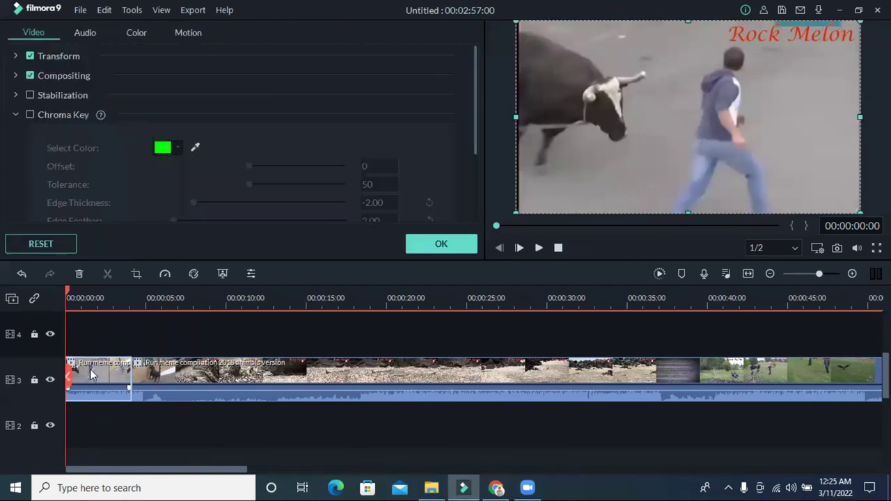
left_click(443, 245)
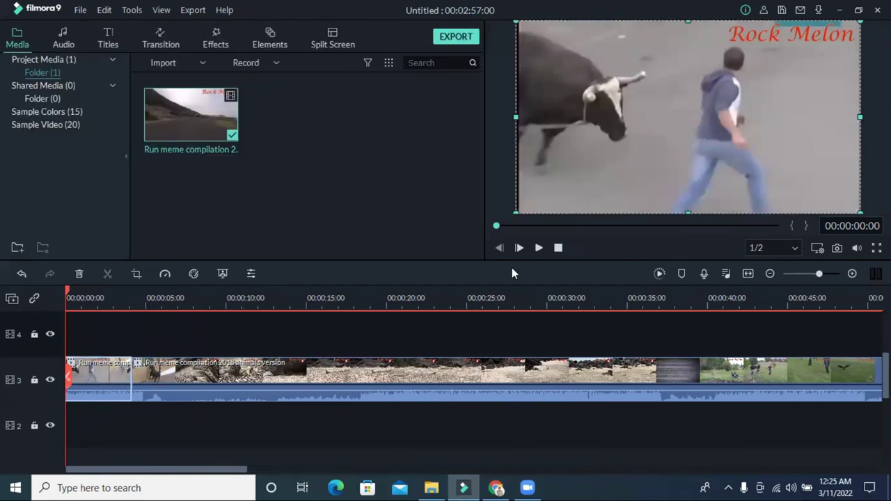
Step: Try slowing the short bull clip to 0.01x, preview it from the start, and undo the speed change
left_click(541, 247)
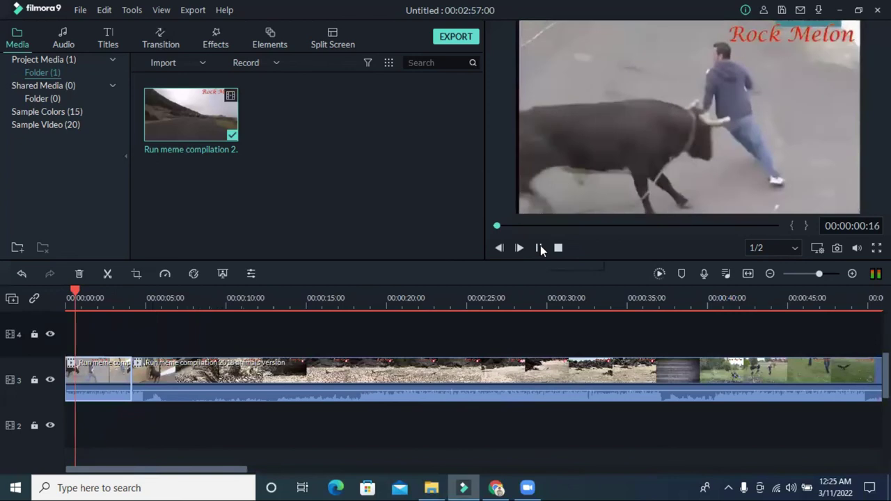
left_click(540, 248)
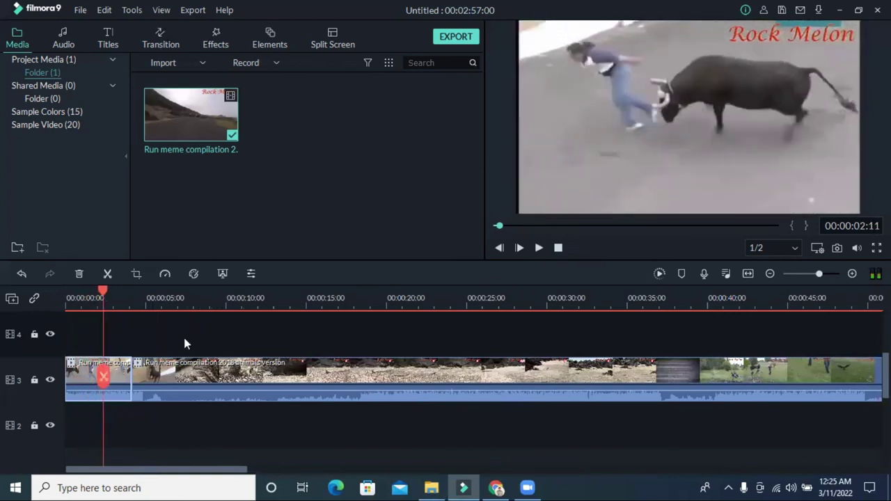
left_click(165, 273)
mouse_move(188, 317)
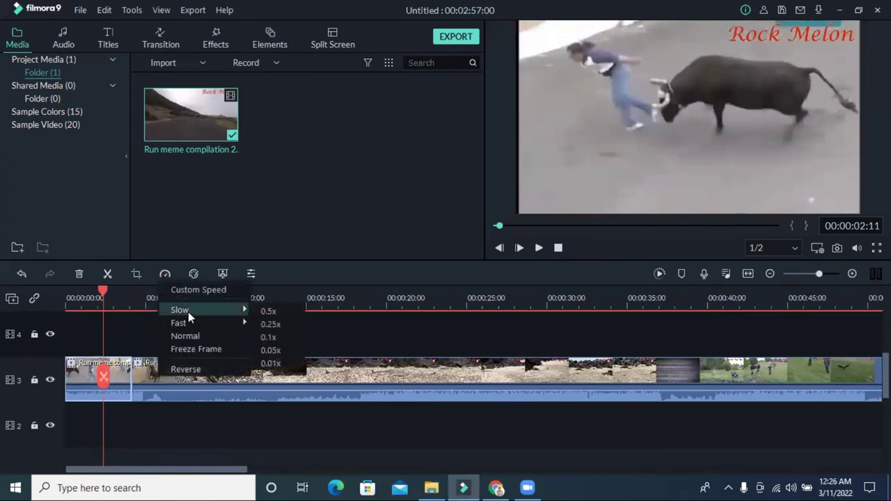
left_click(282, 364)
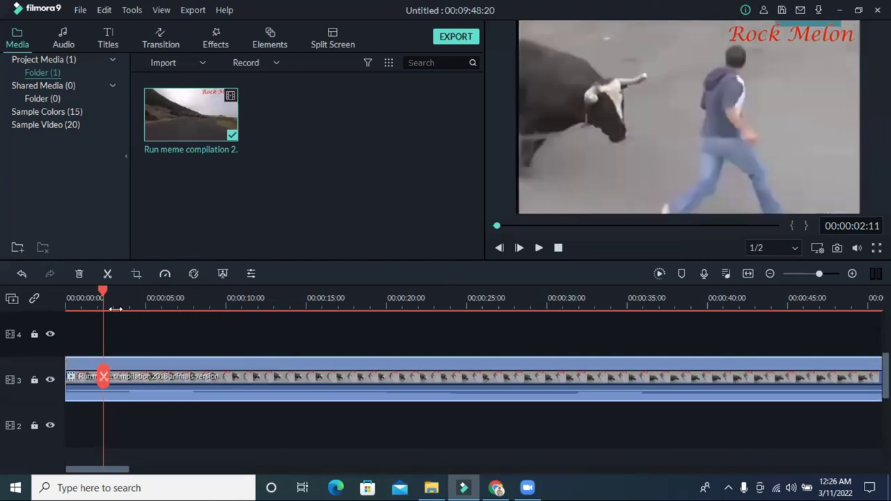
left_click_drag(106, 296, 41, 303)
left_click(538, 248)
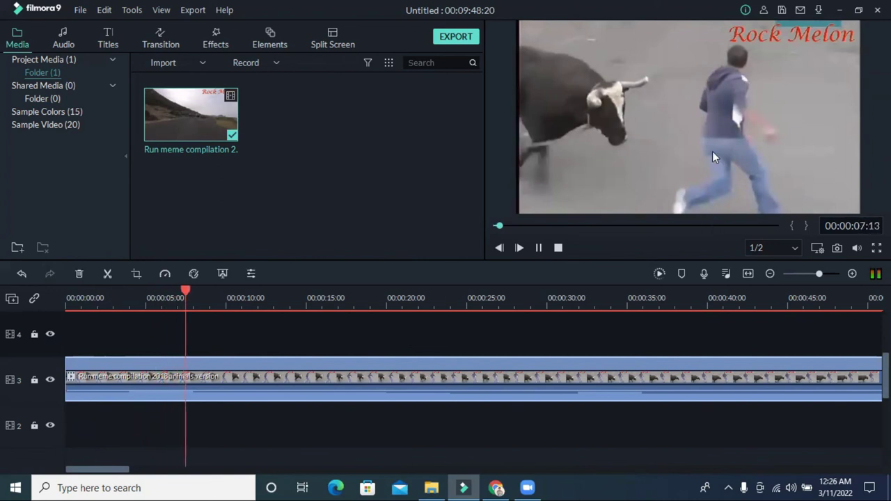
left_click(538, 248)
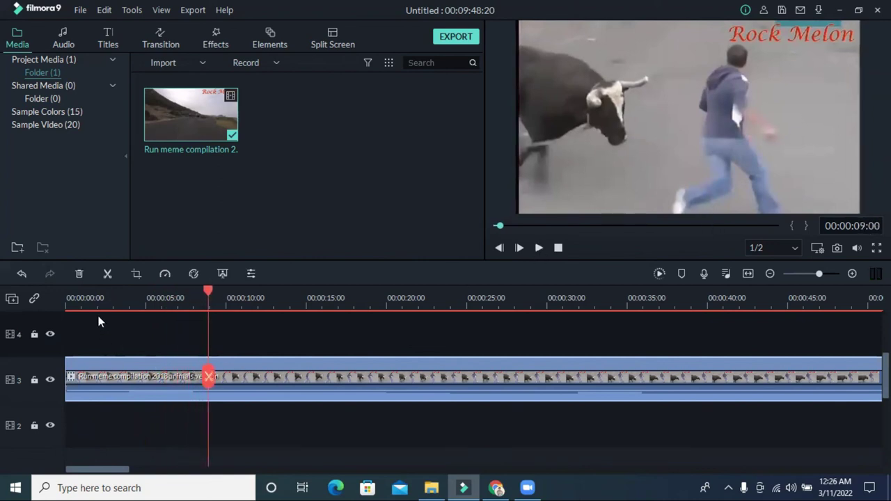
left_click(21, 275)
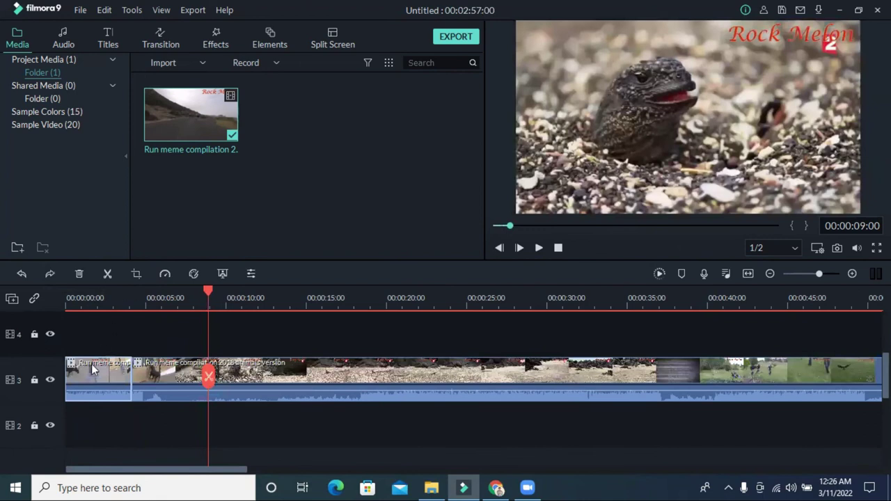
Step: Slow the short bull clip to 0.1x and preview the slow motion
left_click(165, 275)
mouse_move(196, 313)
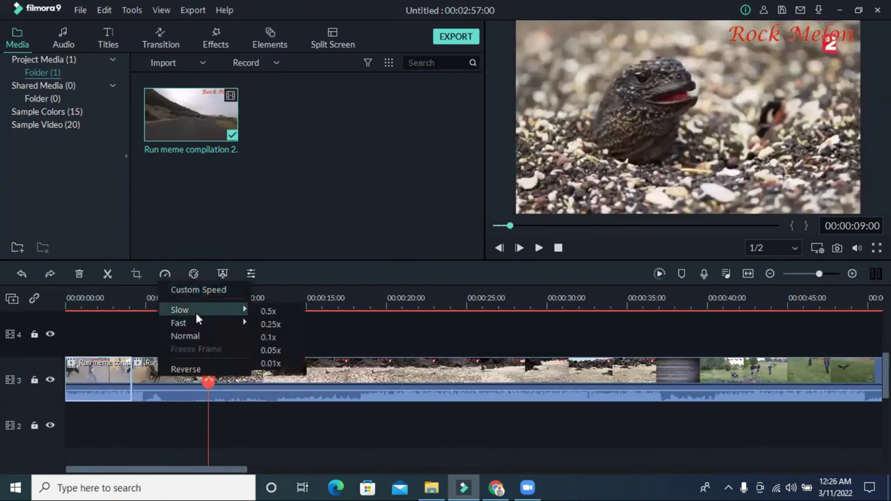
left_click(278, 337)
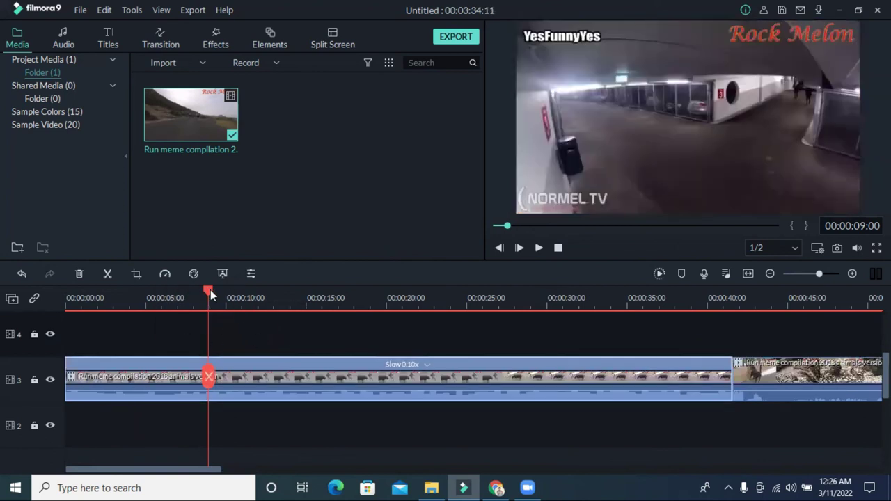
left_click(540, 247)
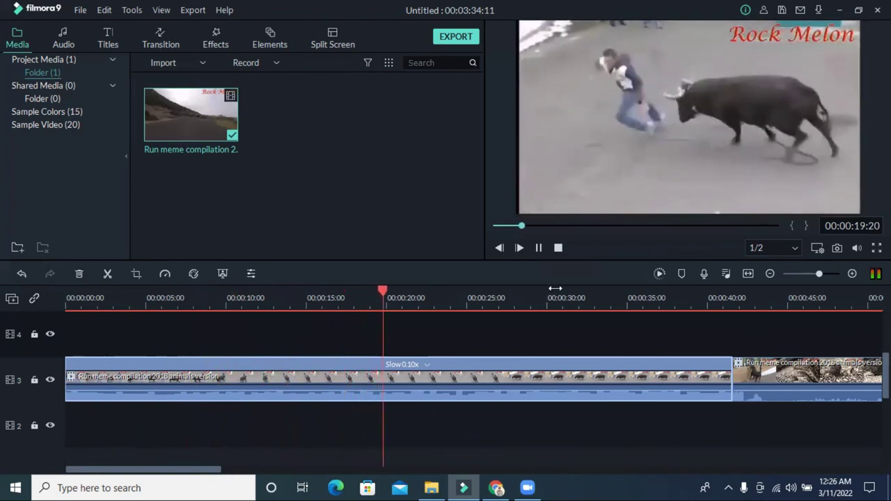
left_click(539, 248)
Step: Set the short bull clip's speed to 0.25x slow motion and preview it from the timeline start
left_click(164, 275)
mouse_move(178, 310)
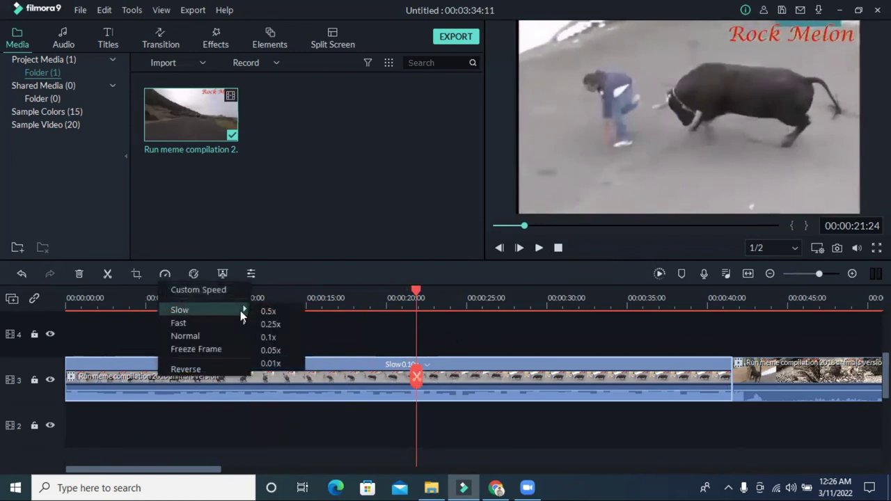
left_click(281, 325)
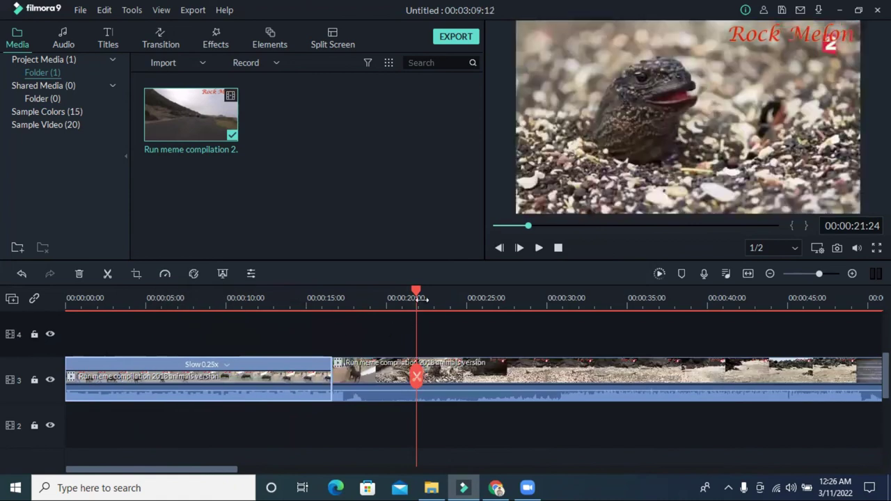
key("Home")
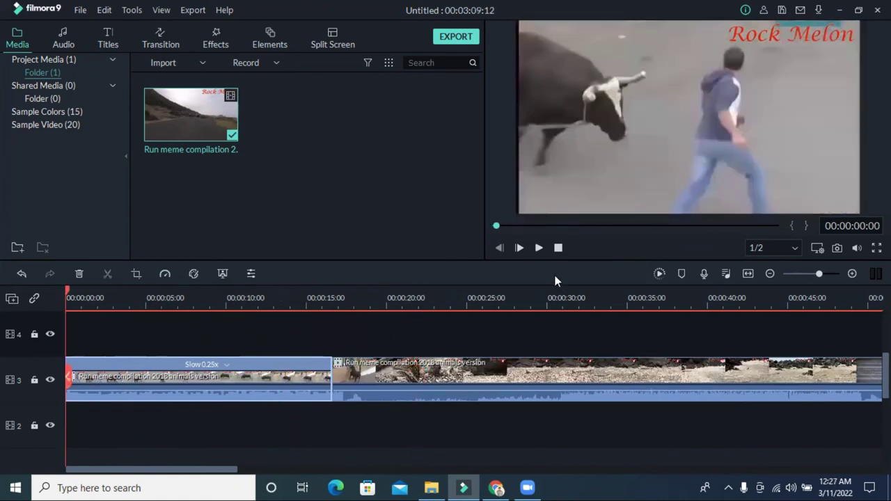
left_click(538, 249)
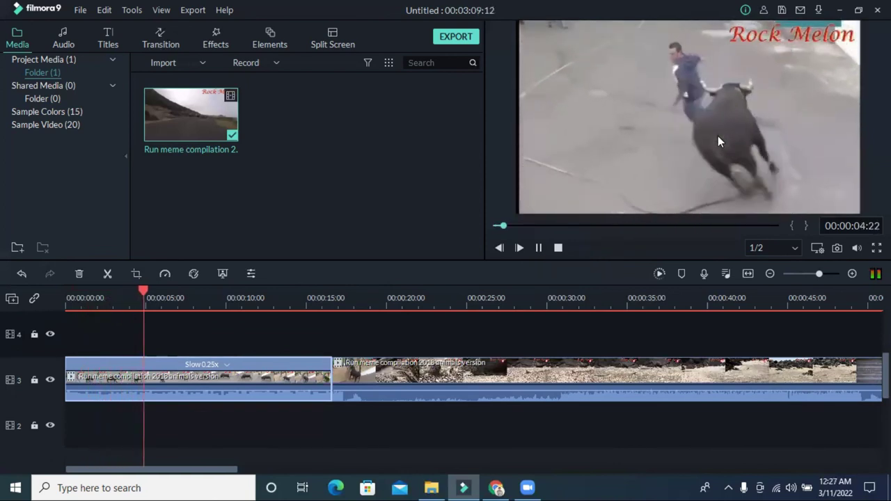
left_click(538, 248)
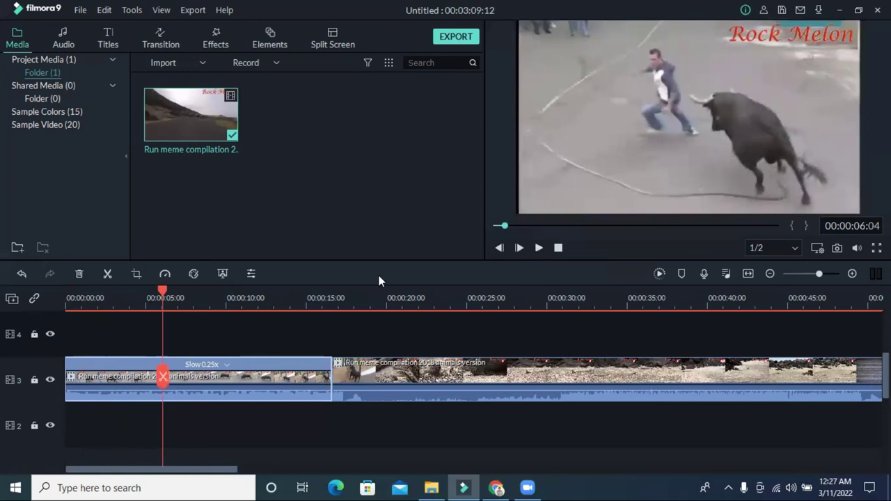
left_click(222, 365)
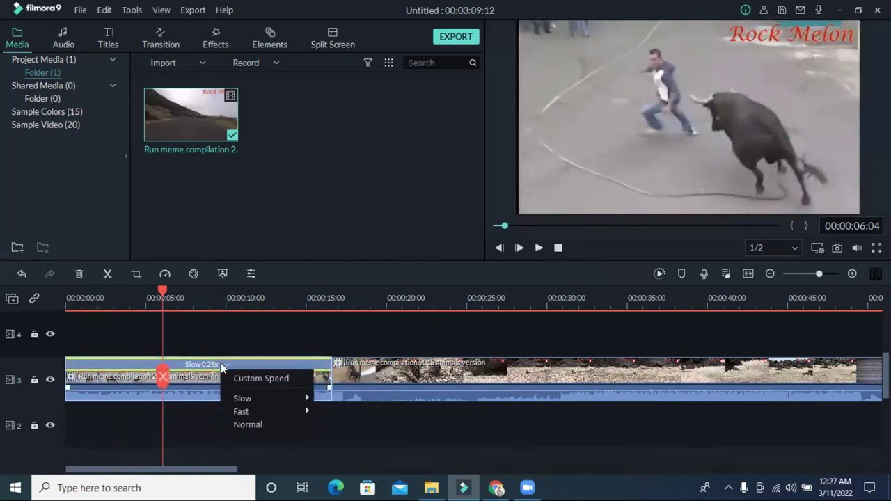
left_click(208, 387)
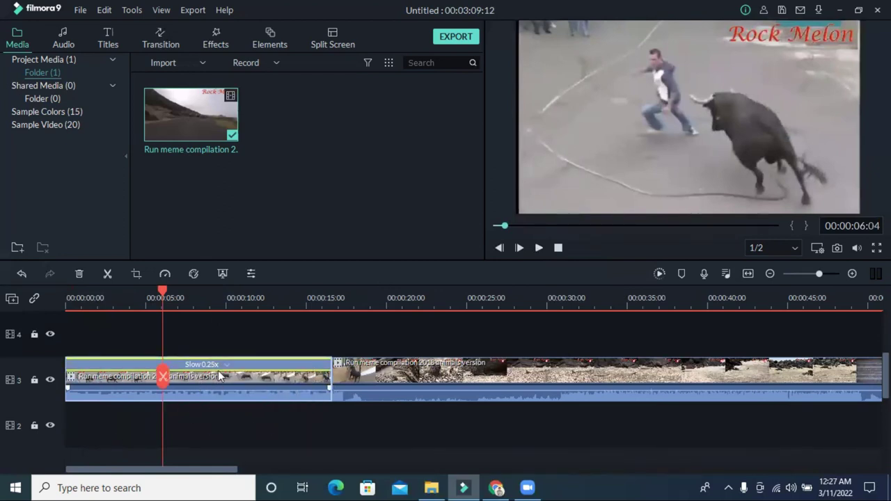
left_click(168, 277)
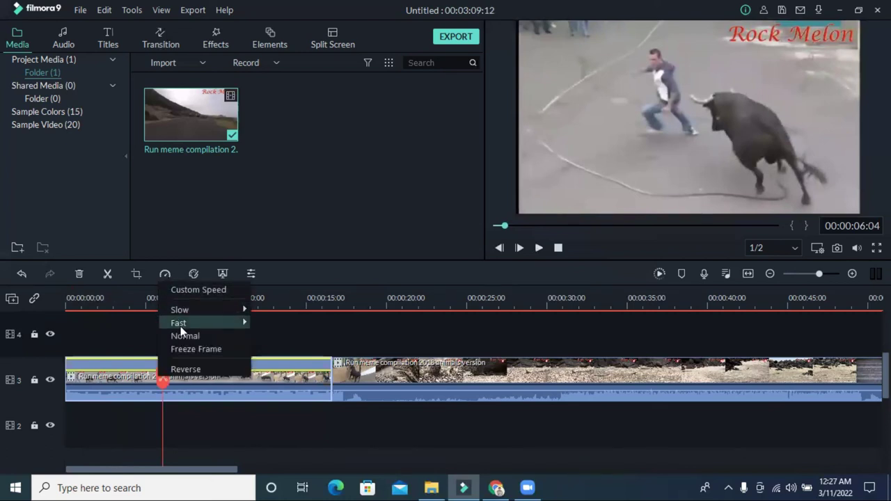
mouse_move(188, 321)
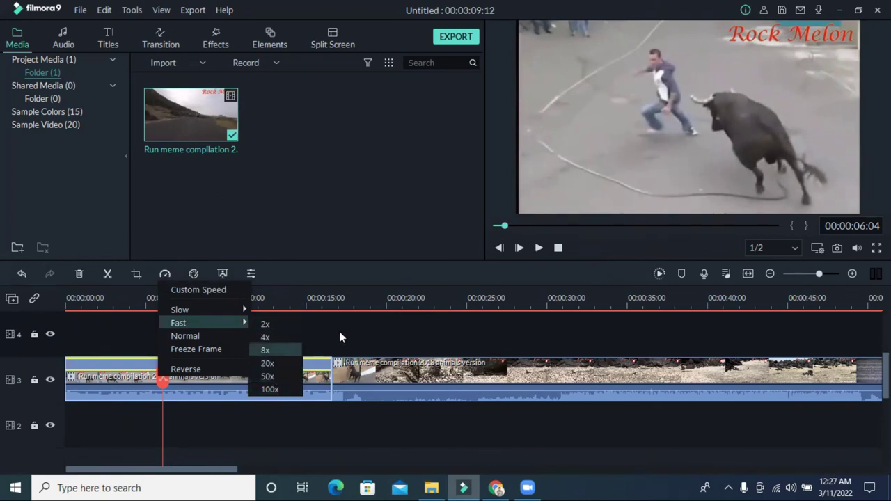
Step: Select both run meme compilation clips on video track 3 together and delete them from the timeline
left_click(446, 409)
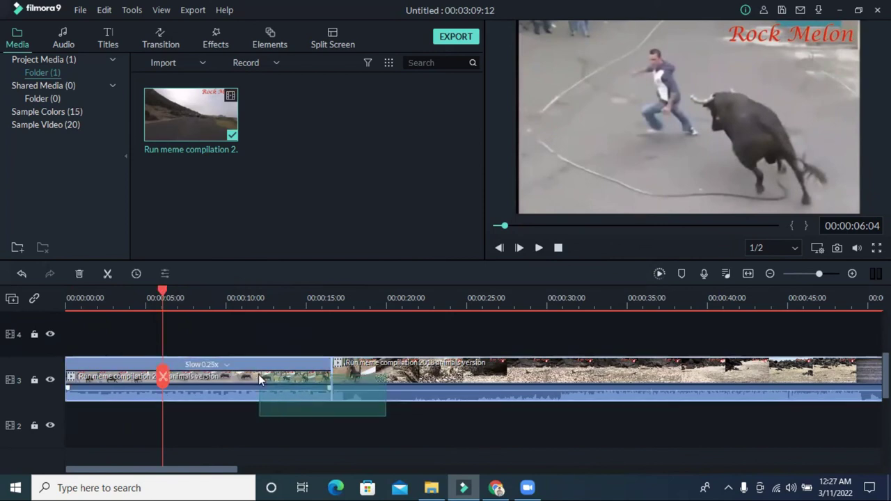
key("Delete")
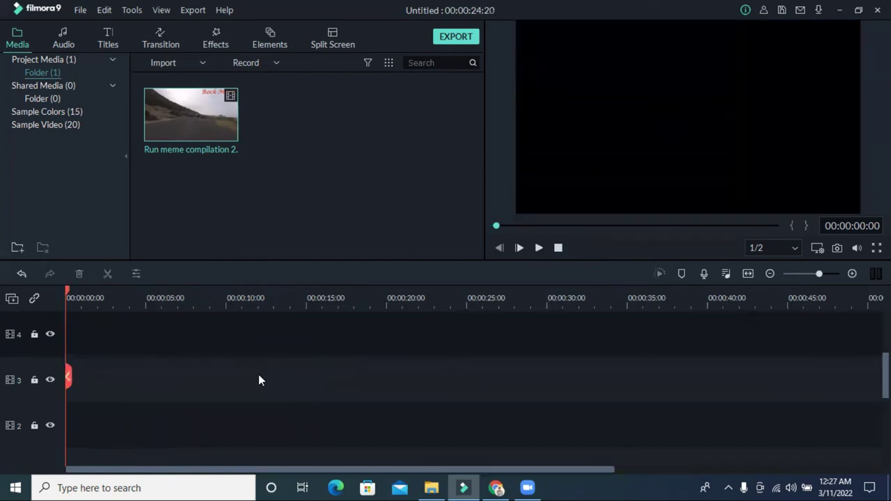